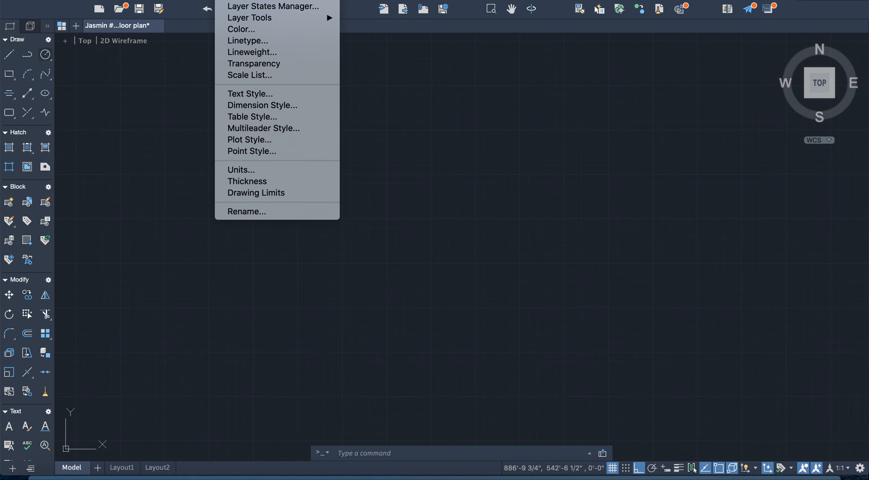
Review the Standard dimension style's settings for lines, symbols and arrows, text, fit and primary units
left_click(260, 108)
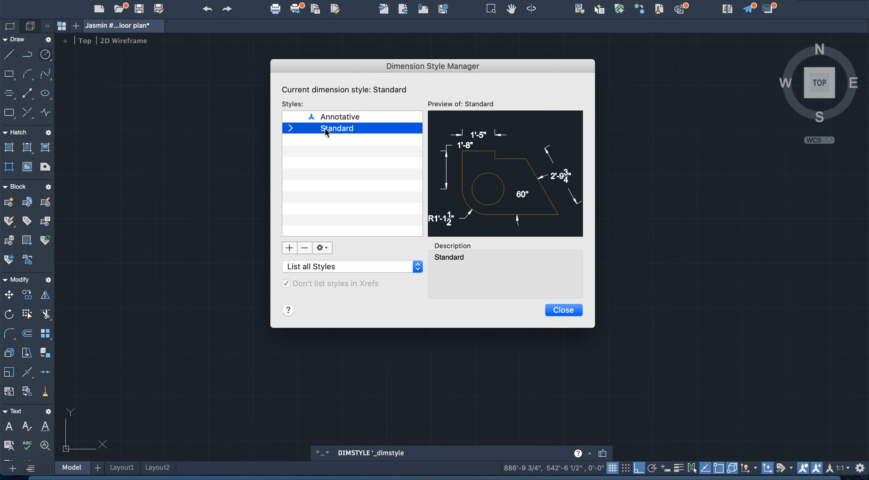
left_click(326, 131)
left_click(321, 248)
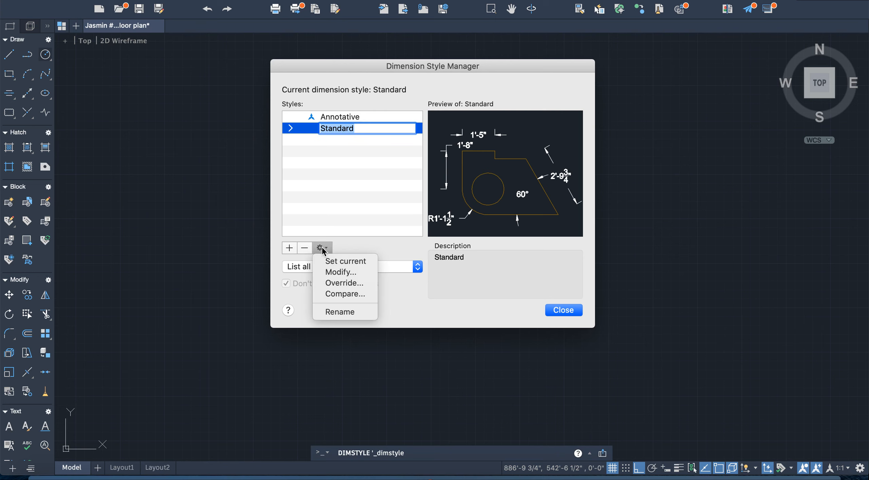
left_click(342, 272)
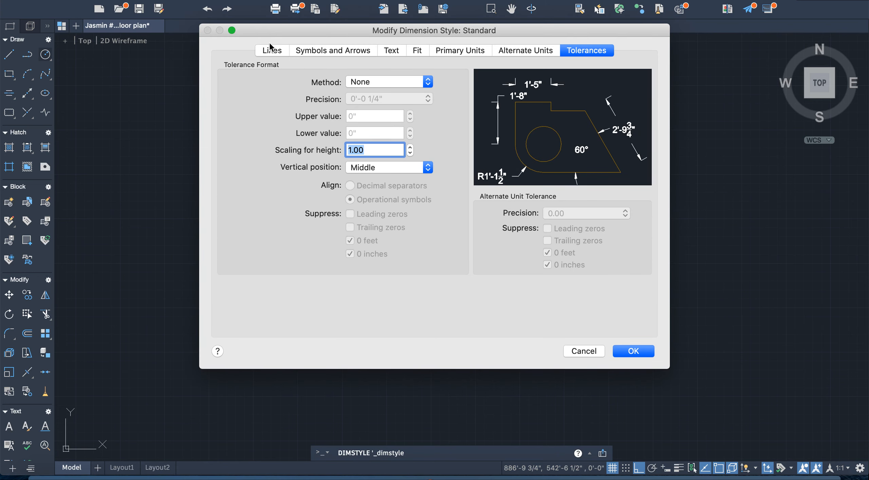
left_click(272, 50)
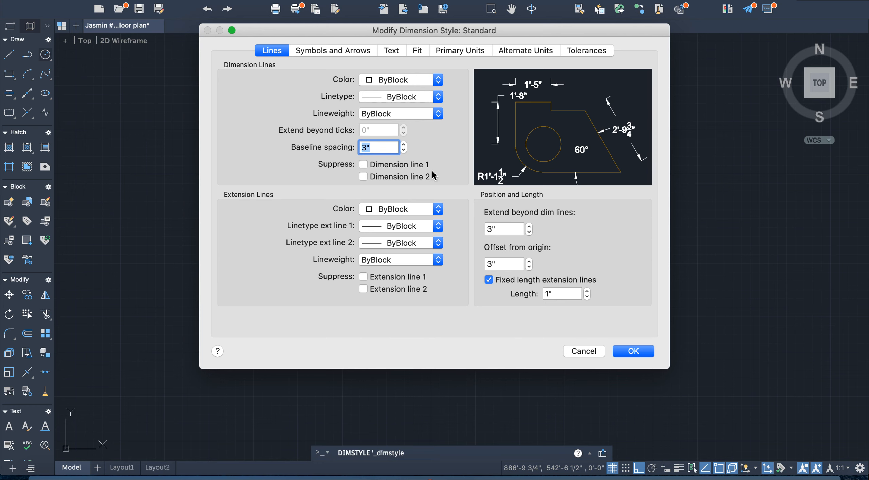
left_click(316, 51)
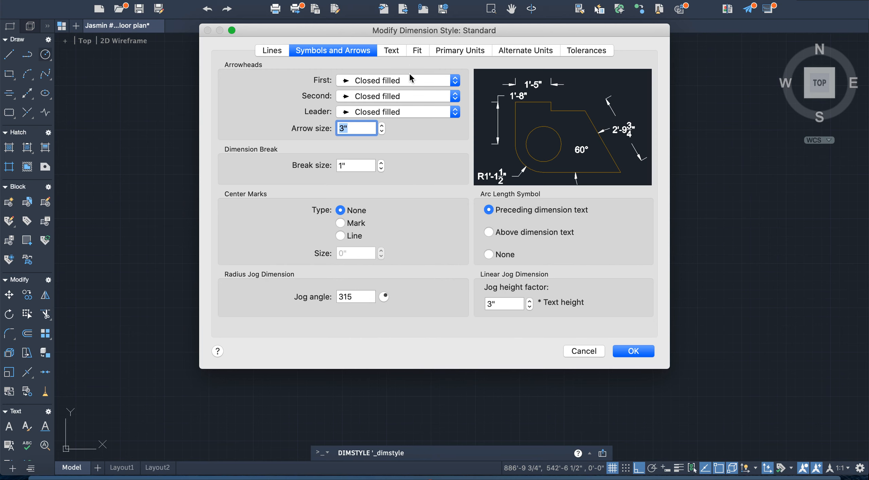
left_click(388, 50)
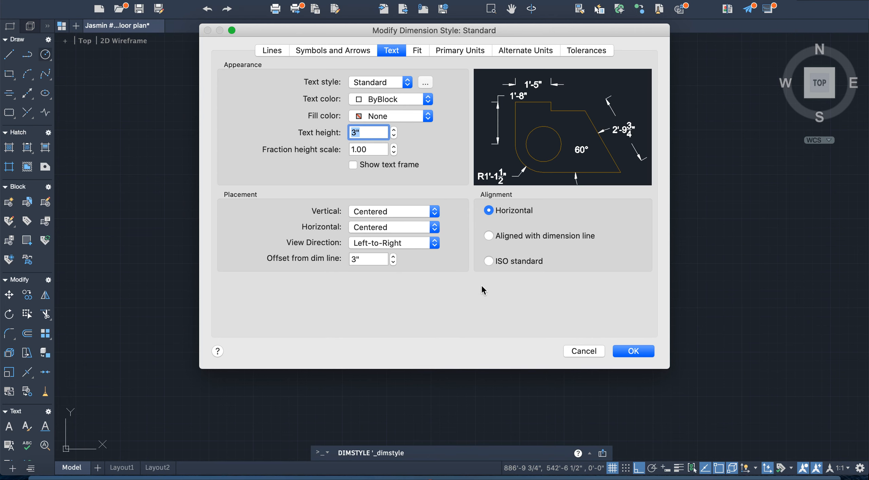
left_click(415, 51)
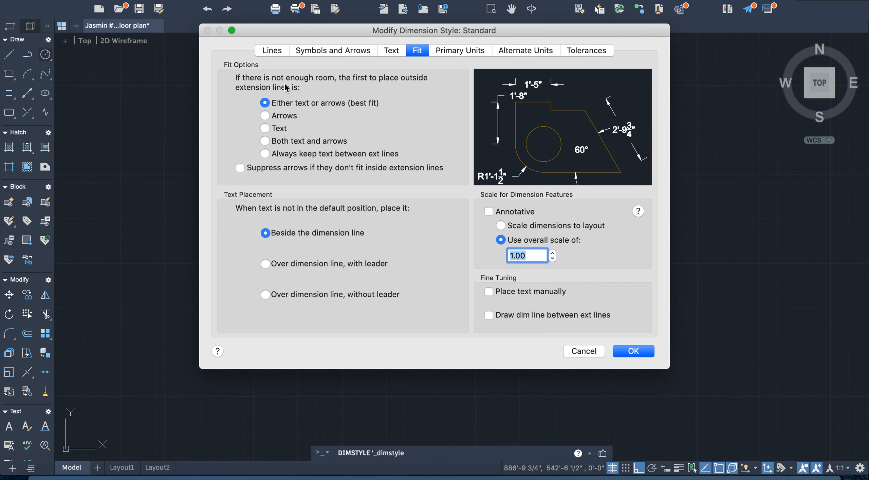
left_click(463, 51)
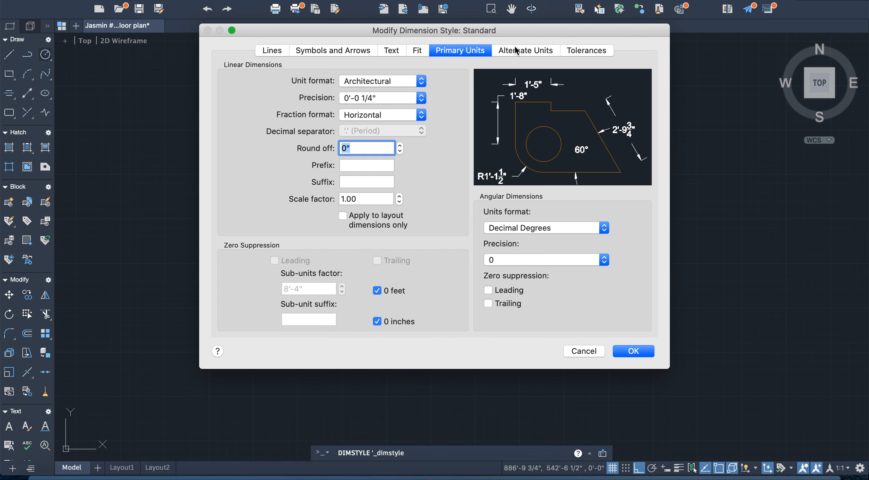
left_click(634, 352)
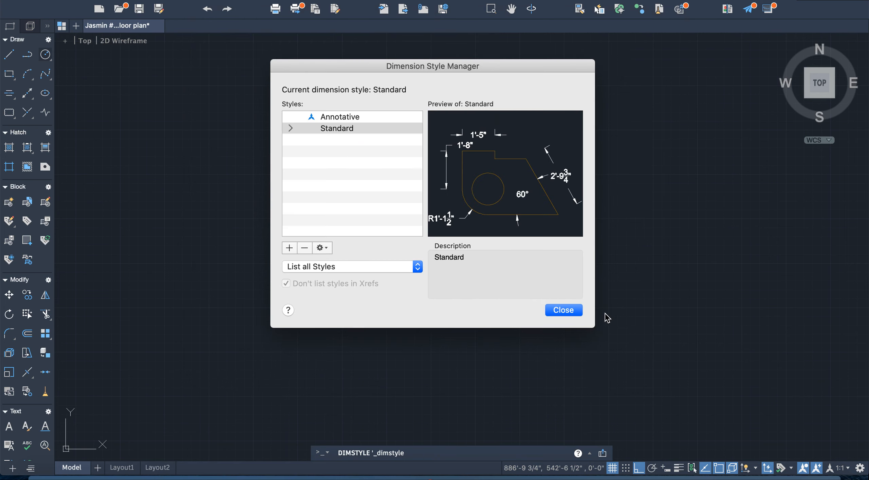
left_click(573, 310)
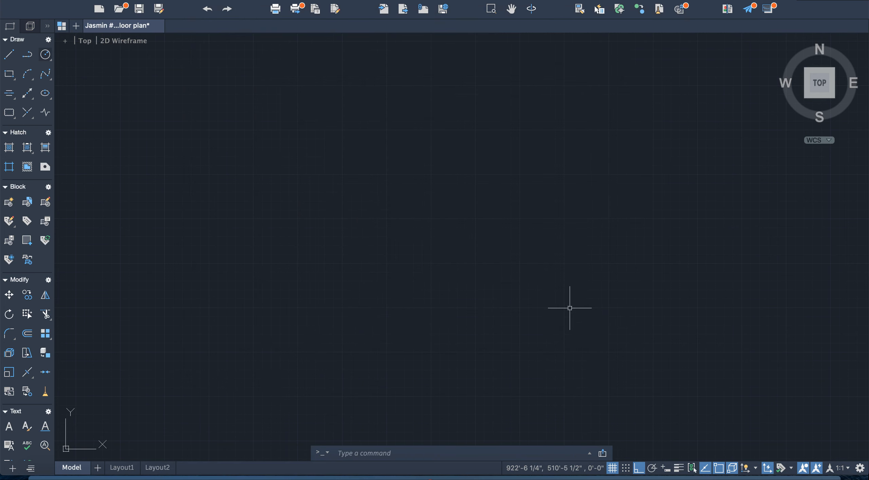
Set the drawing units to Architectural length, clockwise angles and an insertion scale in Feet
type("units")
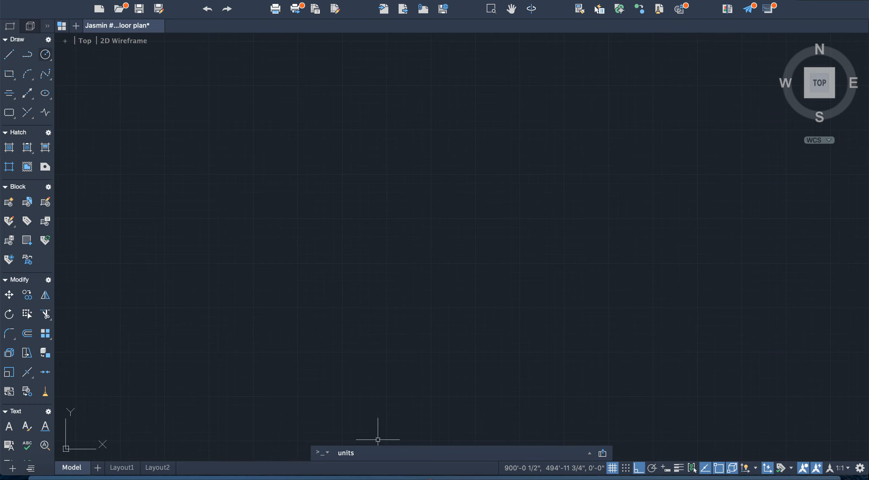
key("Return")
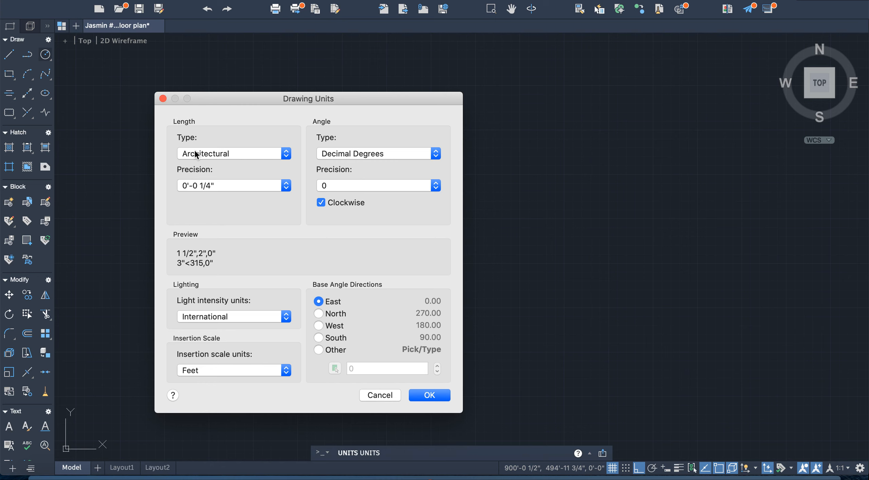
left_click(256, 153)
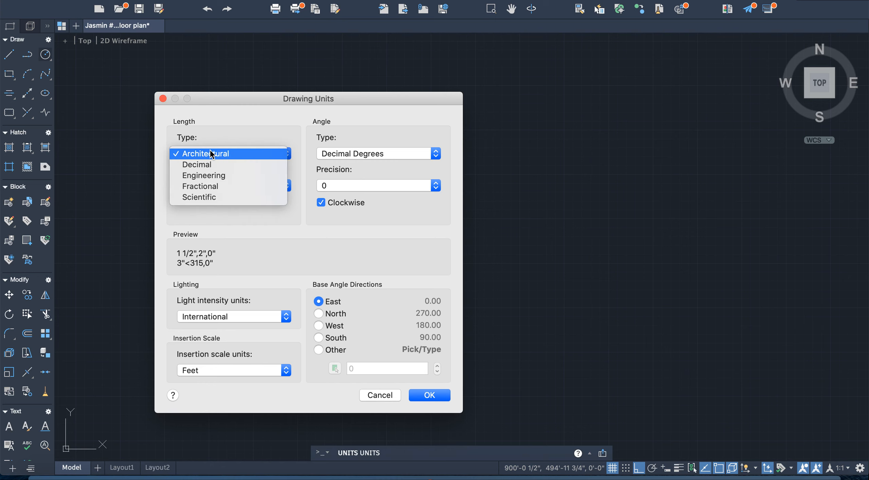
left_click(201, 155)
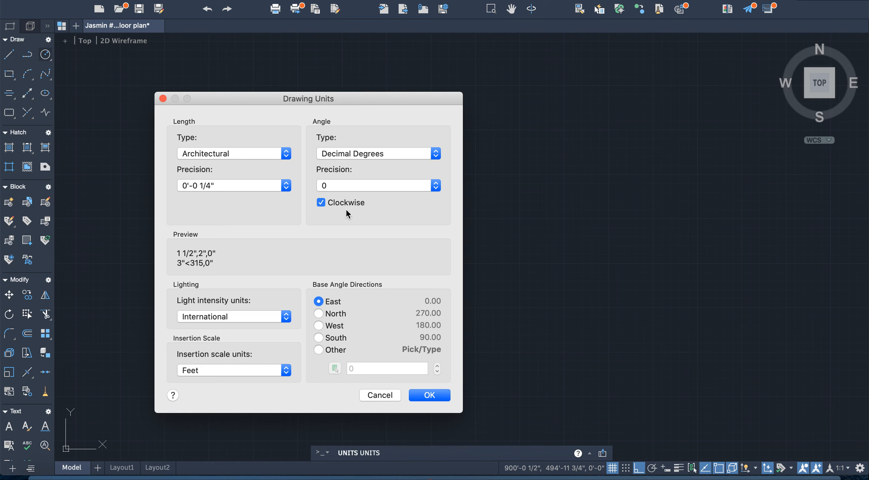
left_click(321, 202)
left_click(321, 200)
left_click(285, 370)
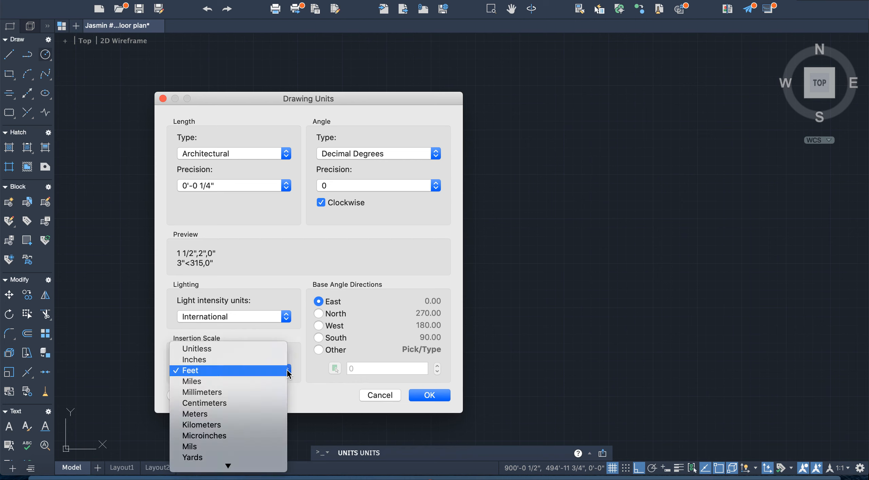
left_click(211, 371)
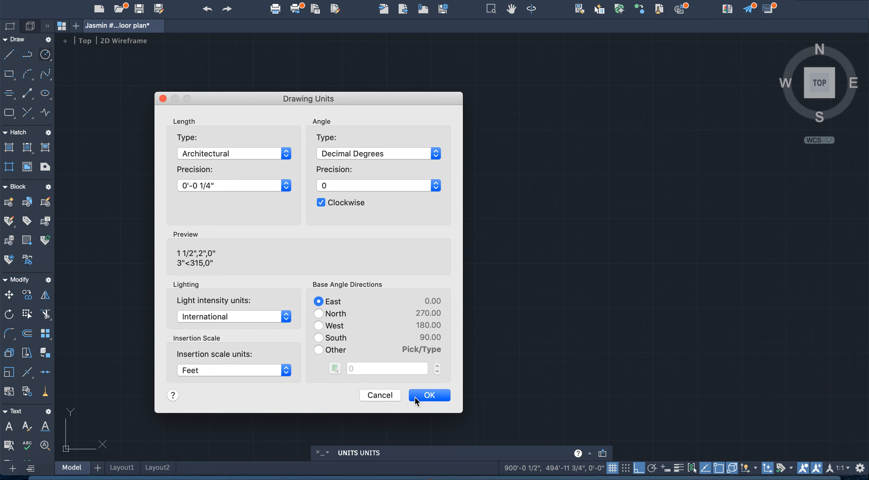
left_click(428, 395)
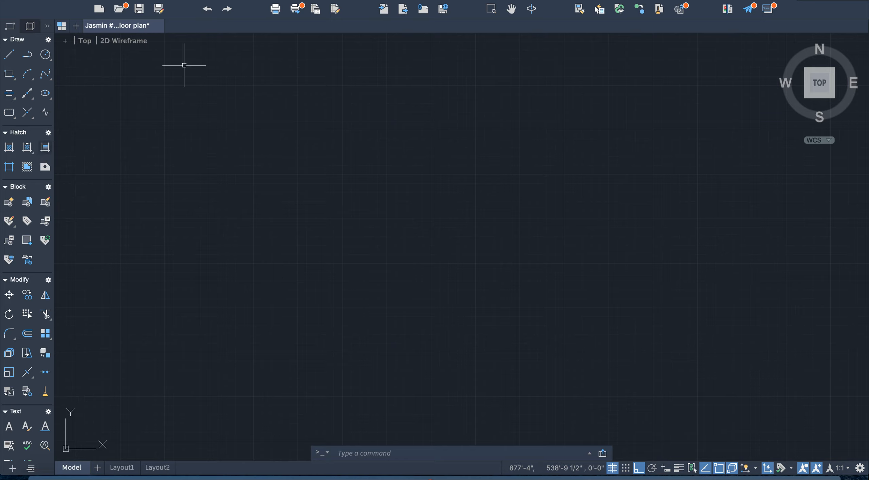
Create a new layer in the layer list and delete it again
left_click(230, 0)
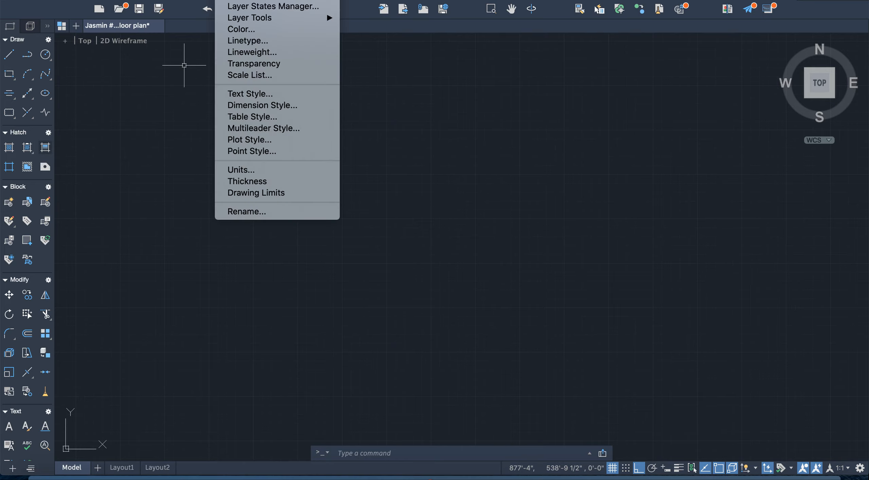
left_click(247, 1)
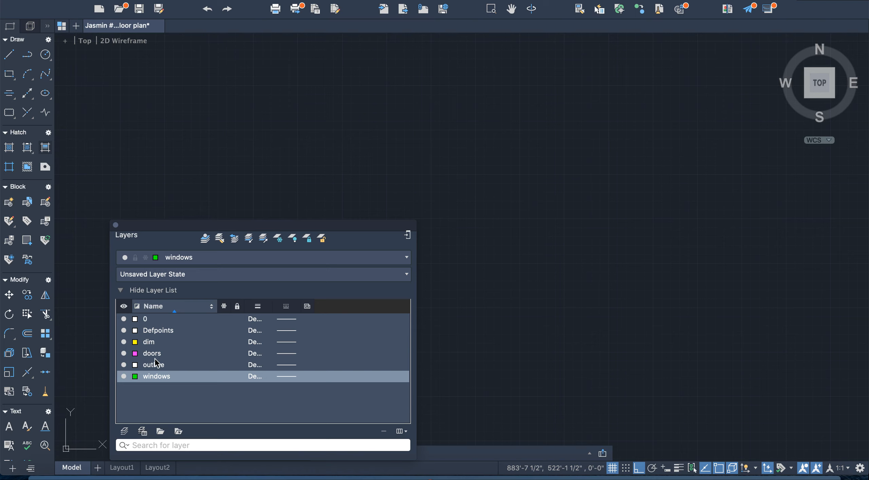
left_click(126, 432)
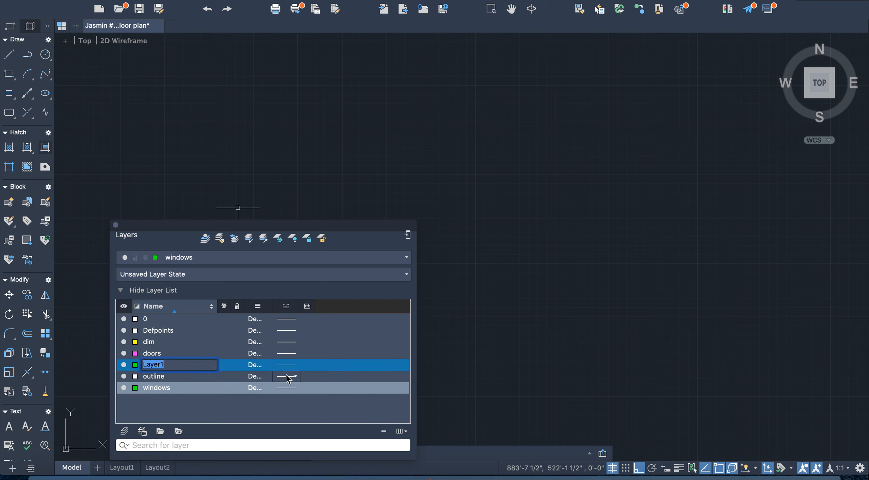
left_click(147, 404)
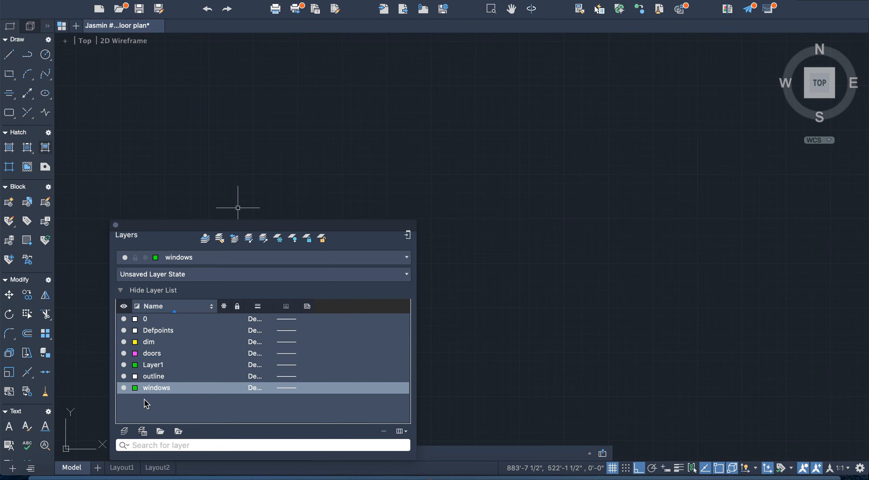
right_click(152, 364)
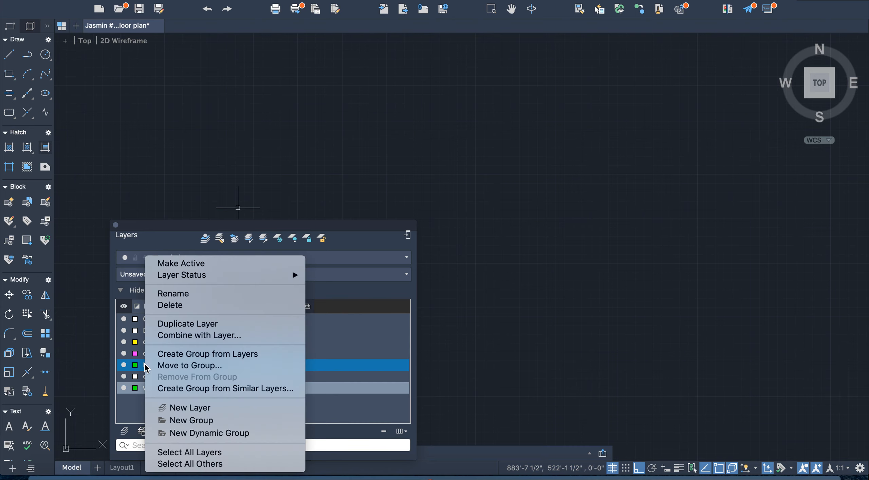
left_click(182, 306)
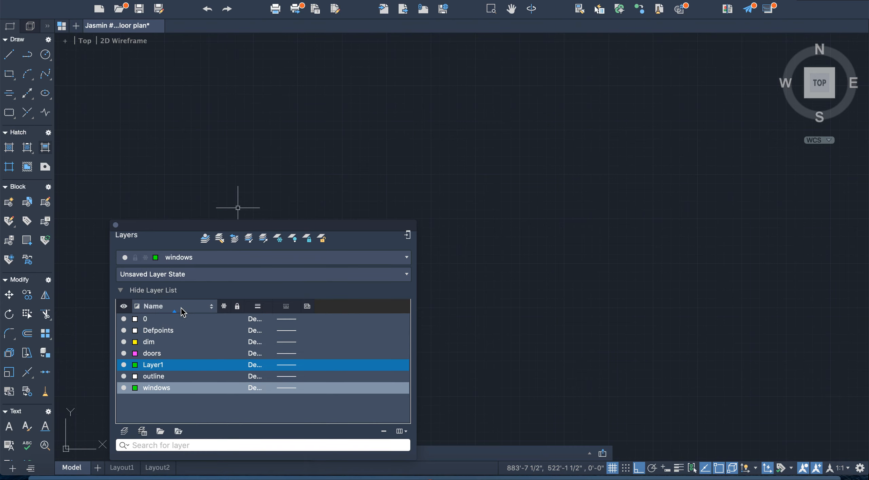
right_click(161, 335)
left_click(142, 409)
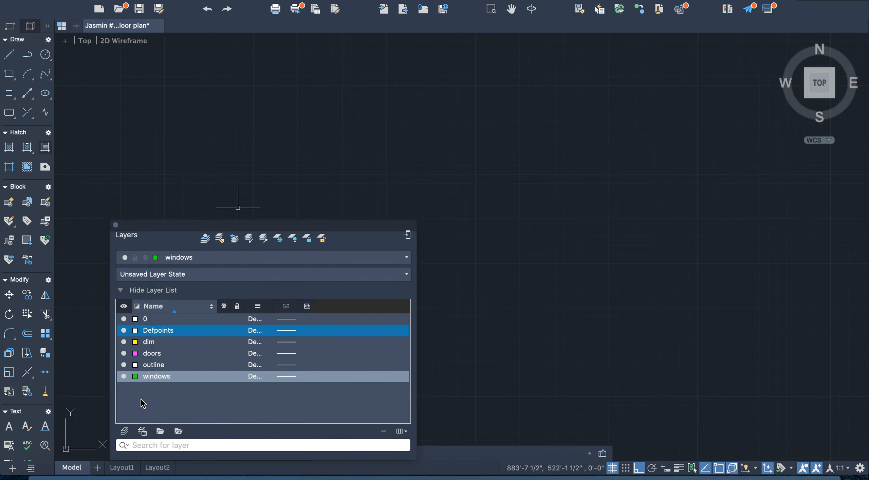
left_click(115, 225)
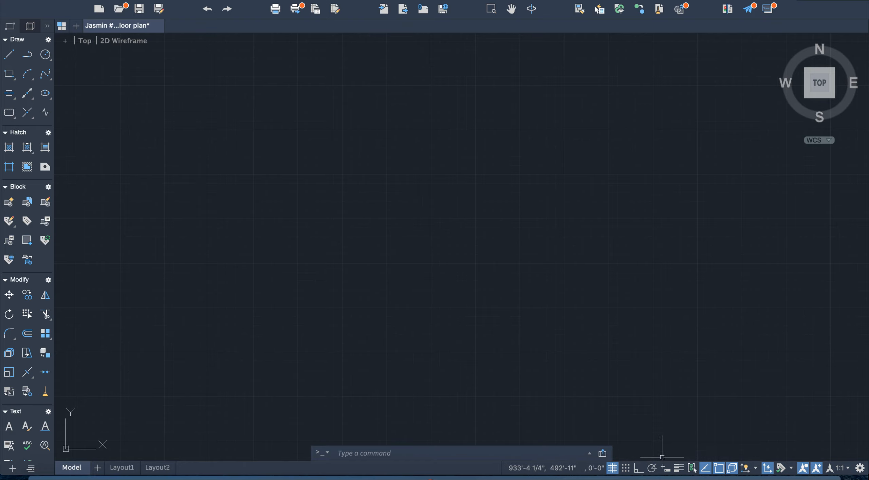
Turn on Ortho mode to restrict drawing to horizontal and vertical directions
left_click(639, 470)
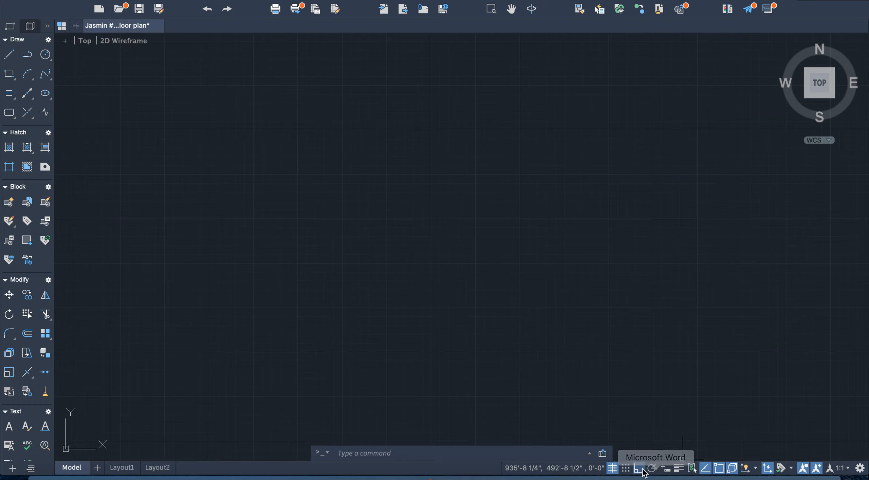
left_click(637, 469)
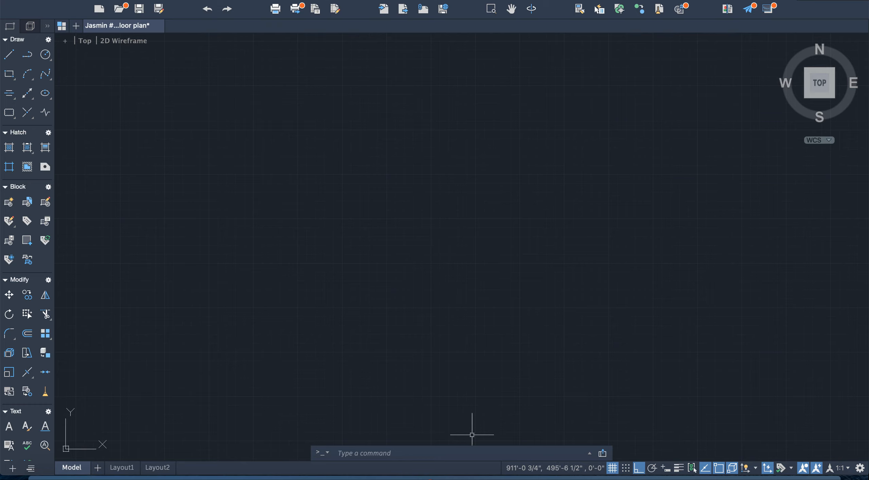
left_click(17, 56)
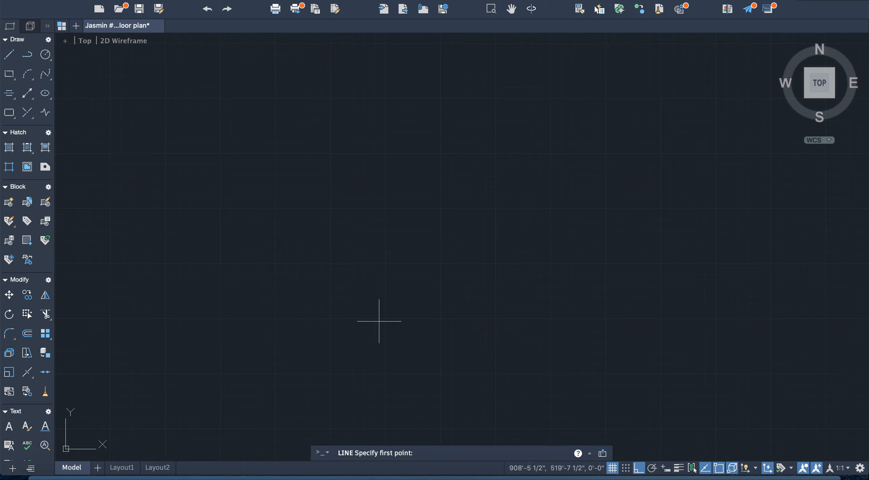
left_click(334, 318)
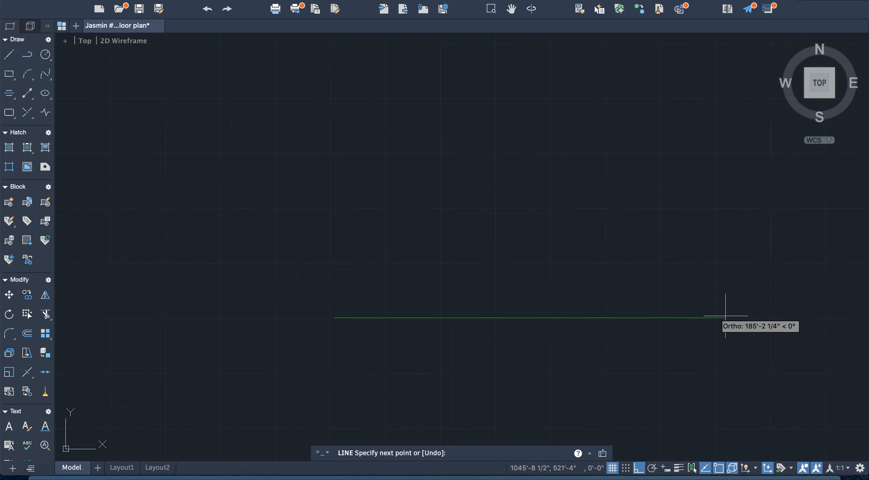
key("Escape")
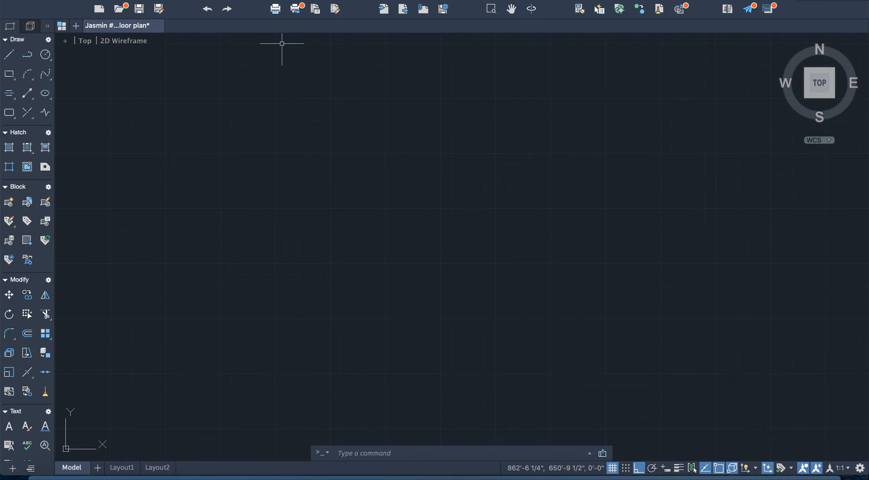
Make the outline layer the current layer
left_click(228, 1)
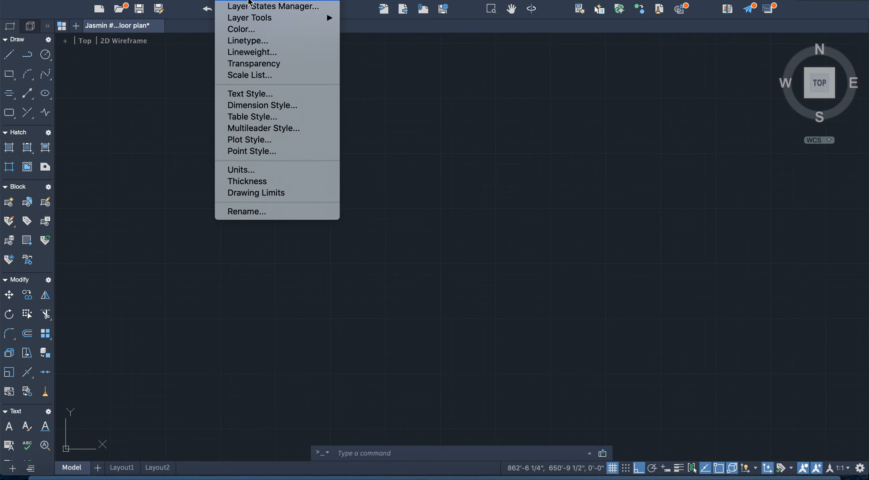
left_click(249, 2)
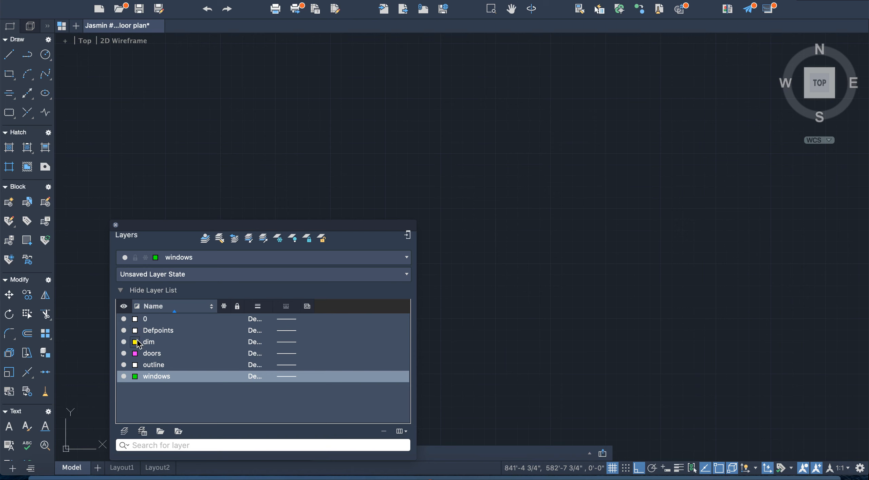
left_click(139, 365)
left_click(139, 365)
double_click(143, 366)
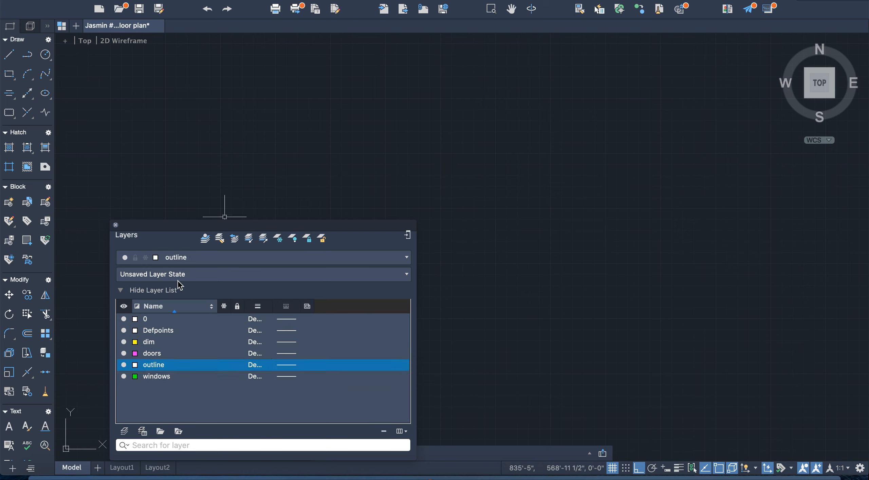
left_click(115, 225)
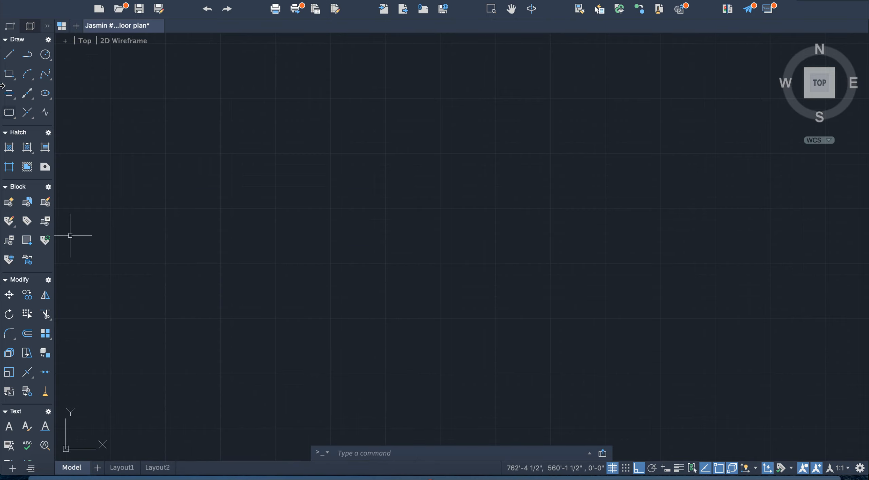
Draw a 12' horizontal line as the first edge of the floor plan outline
left_click(6, 50)
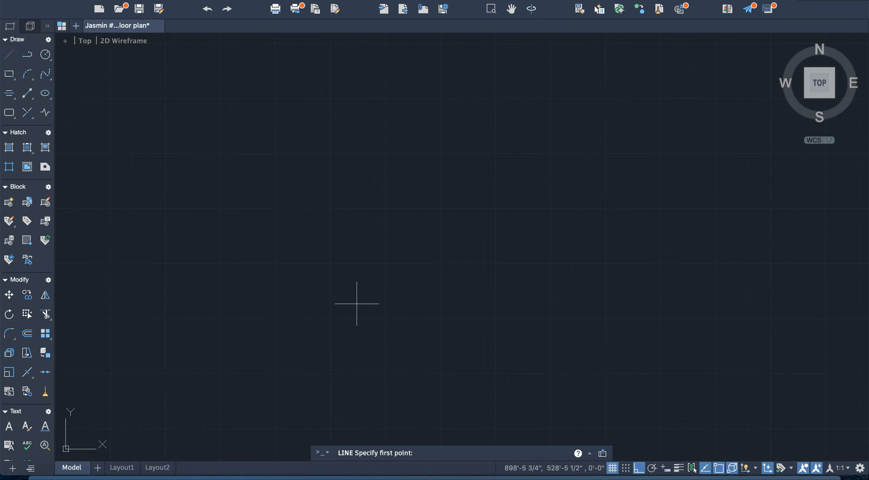
left_click(421, 329)
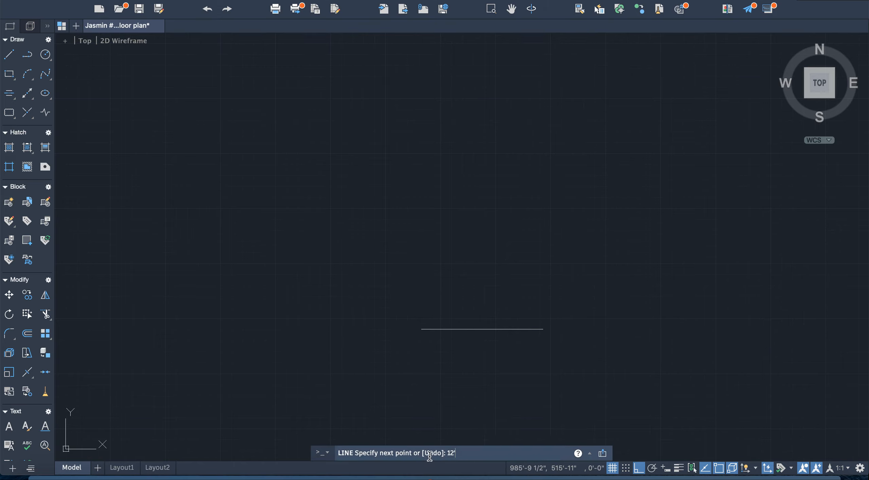
key("Return")
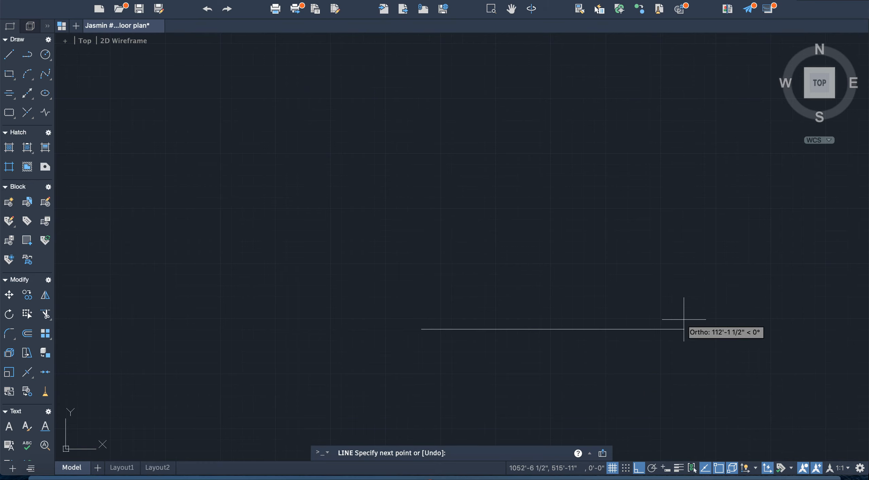
key("Escape")
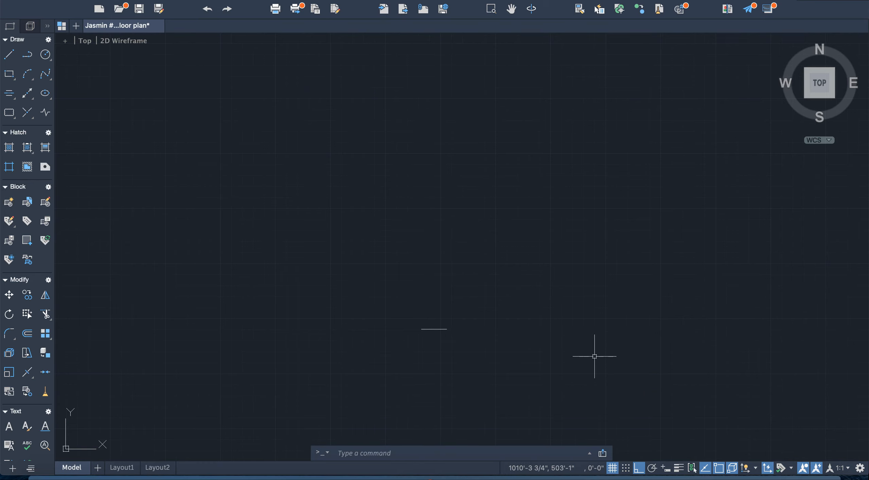
Draw a second 12' horizontal line extending rightward from the first line's right endpoint, with Ortho mode on
scroll(441, 334, "up", 3)
scroll(442, 335, "up", 8)
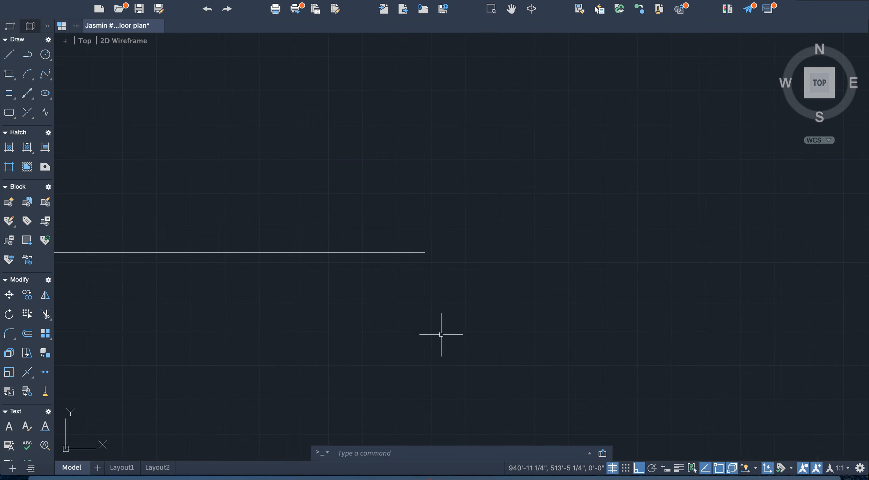
scroll(442, 334, "down", 6)
scroll(363, 313, "up", 3)
scroll(363, 313, "up", 3)
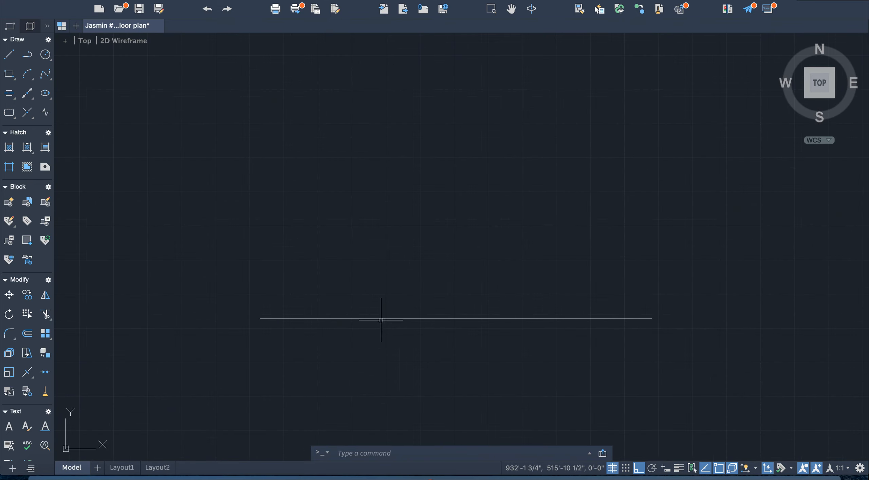
left_click(9, 57)
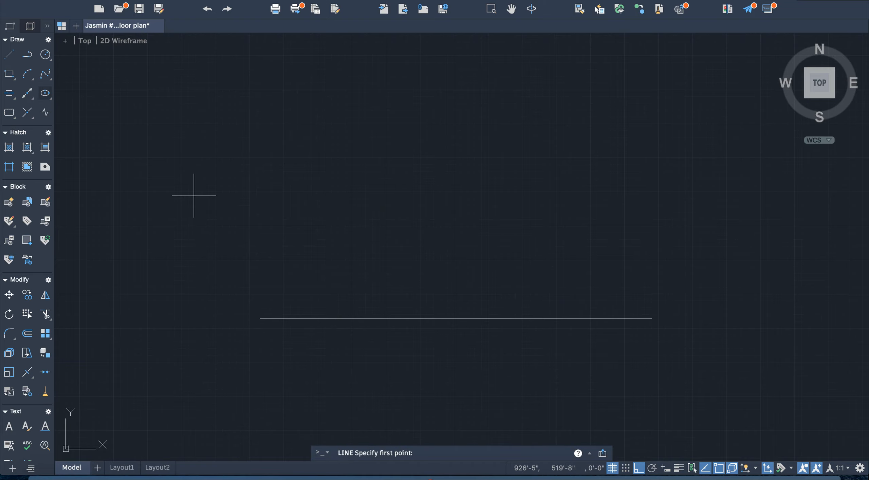
left_click(652, 319)
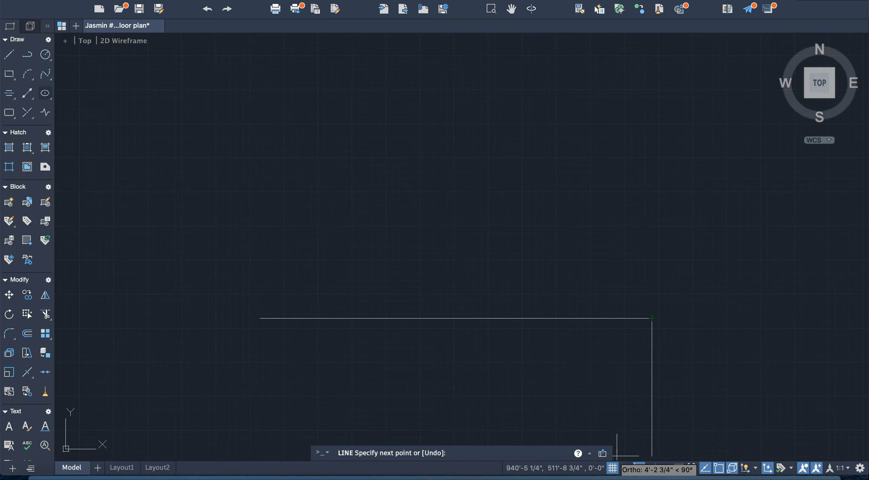
scroll(674, 365, "down", 10)
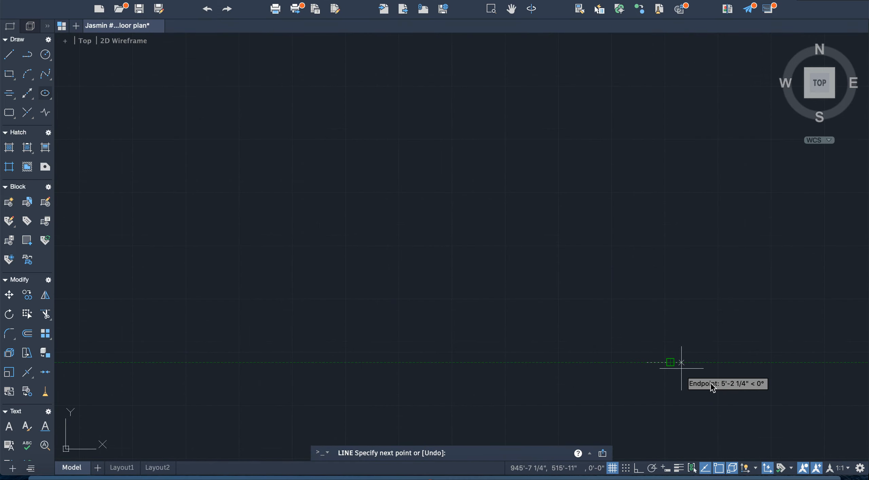
scroll(751, 397, "up", 6)
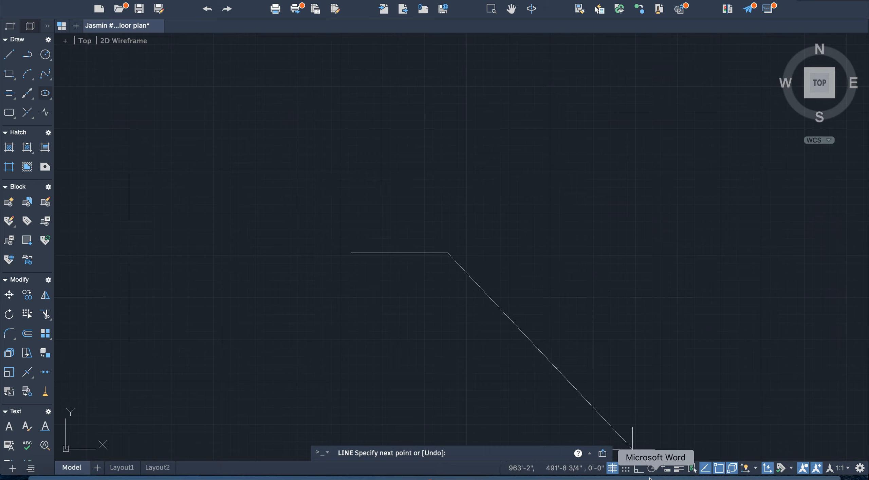
left_click(639, 470)
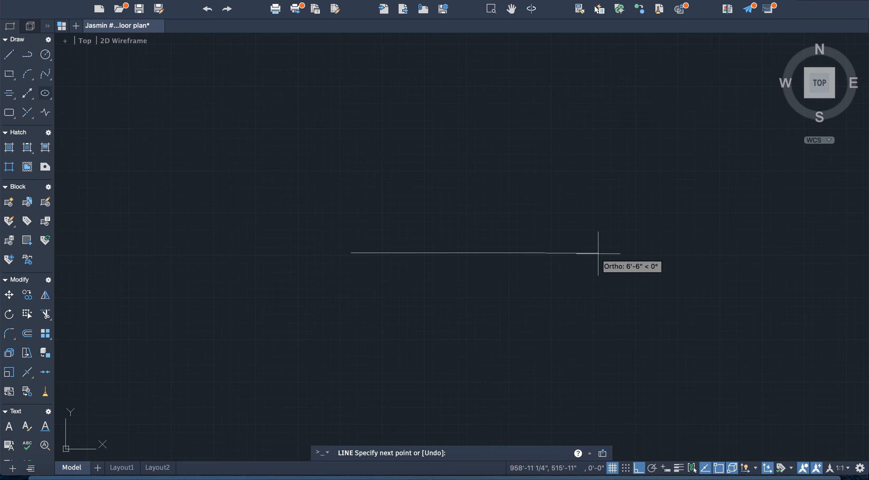
key("Escape")
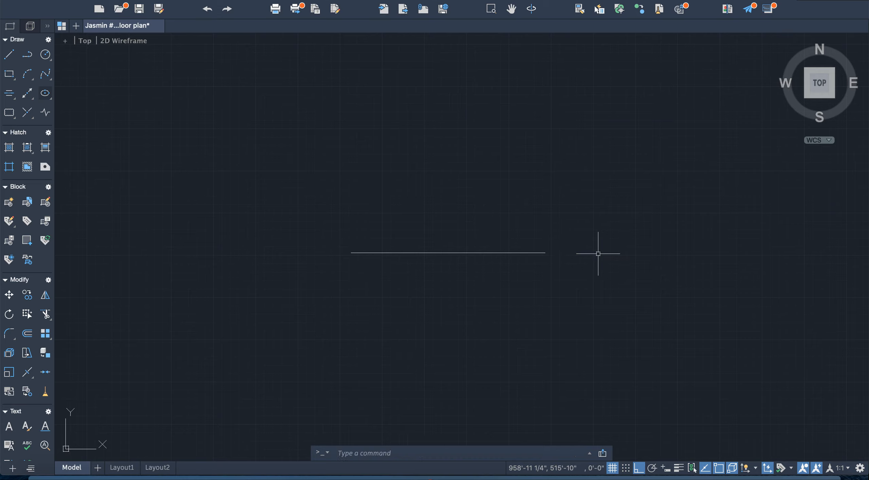
Rotate the right-hand line by 45 degrees about the endpoint it shares with the first line
left_click(482, 252)
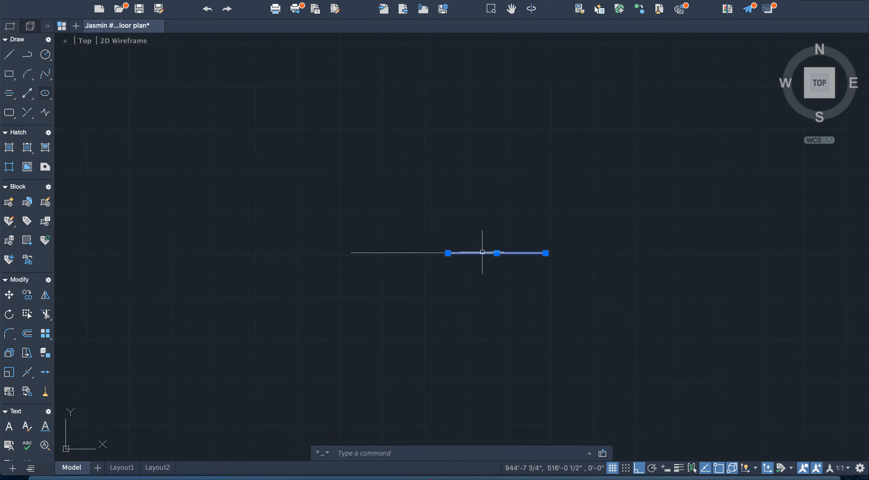
type("r")
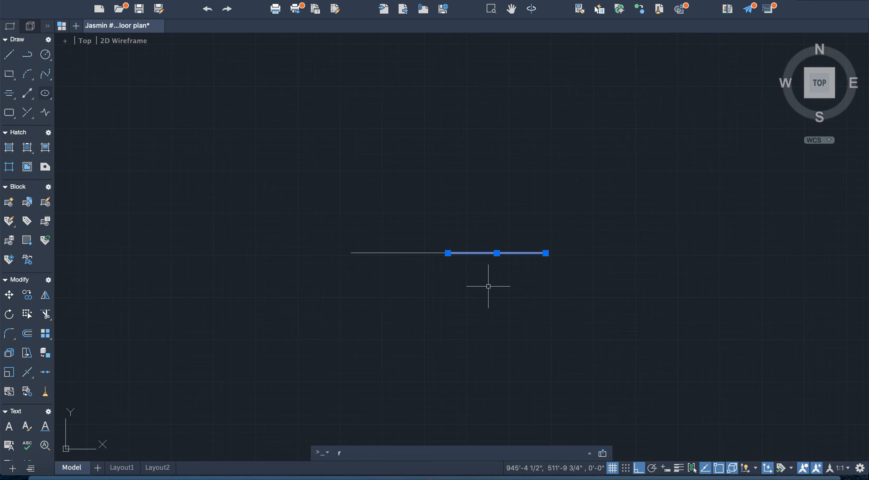
type("otate")
key("Return")
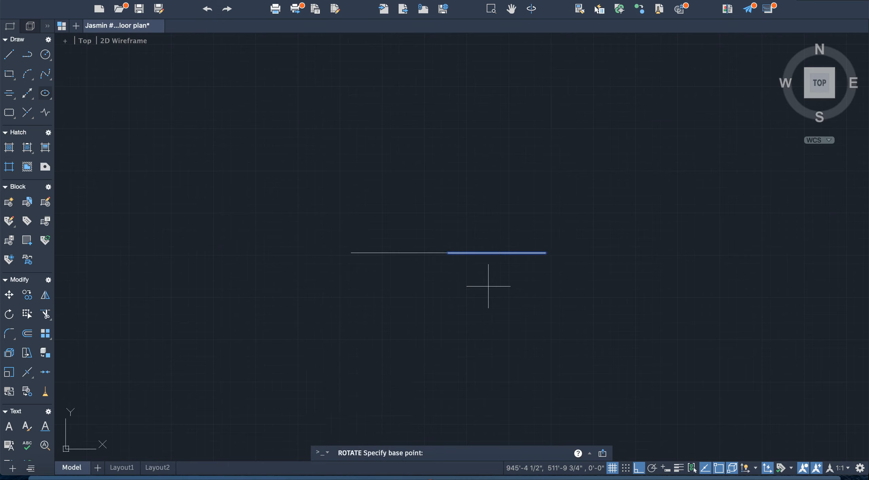
left_click(448, 253)
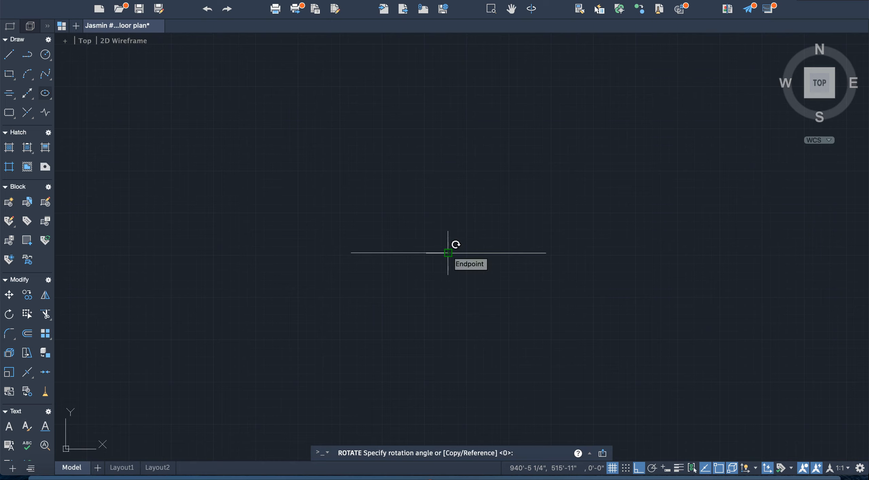
key("BackSpace")
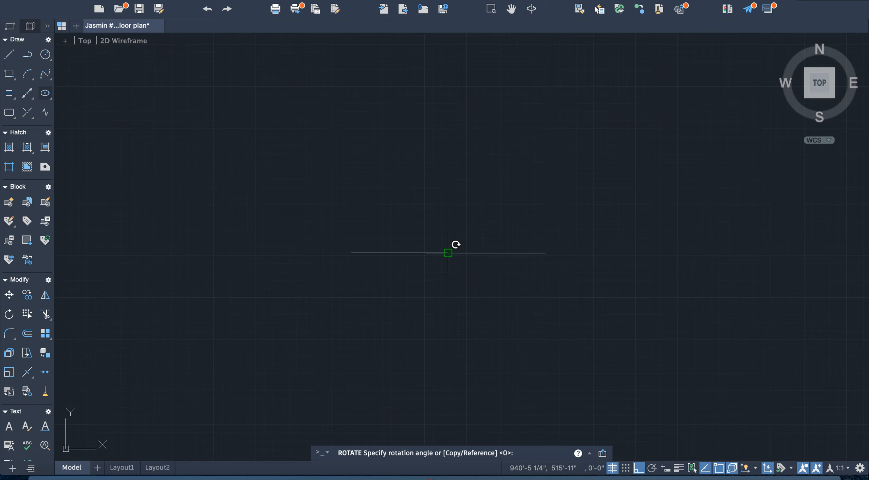
type("45")
key("Return")
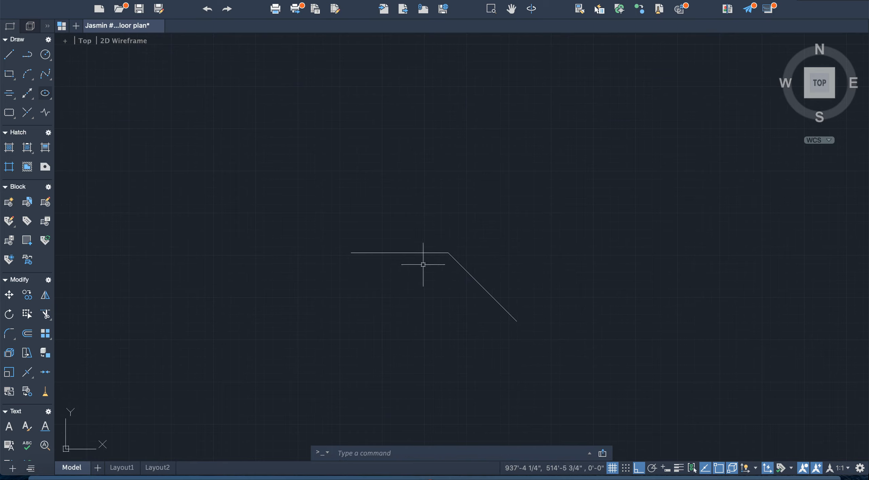
Draw a 12' horizontal line extending leftward from the first line's left endpoint
left_click(13, 54)
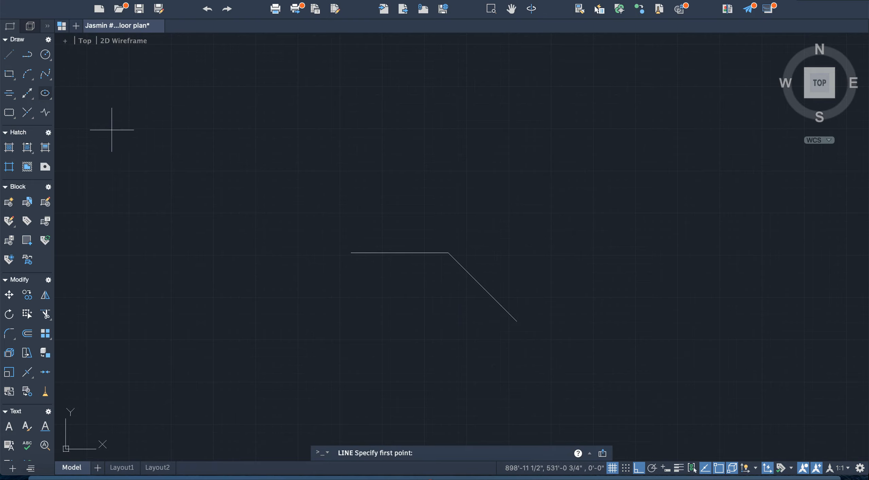
left_click(351, 253)
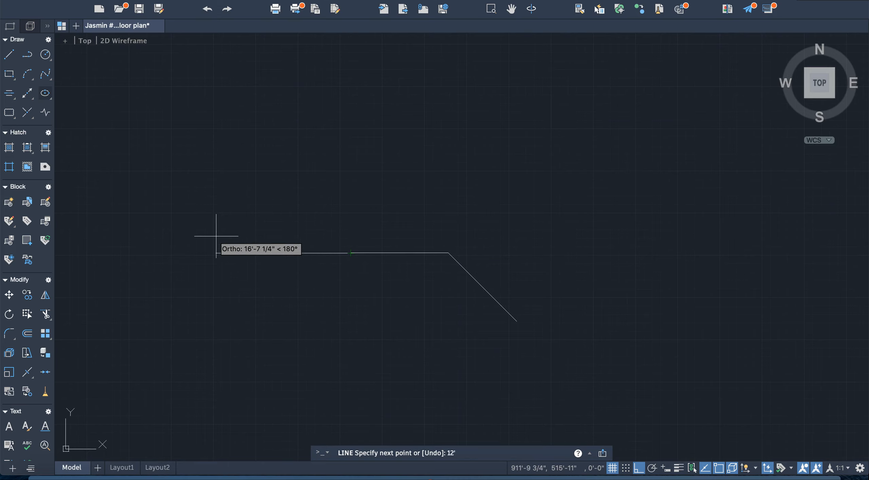
key("Return")
key("Return")
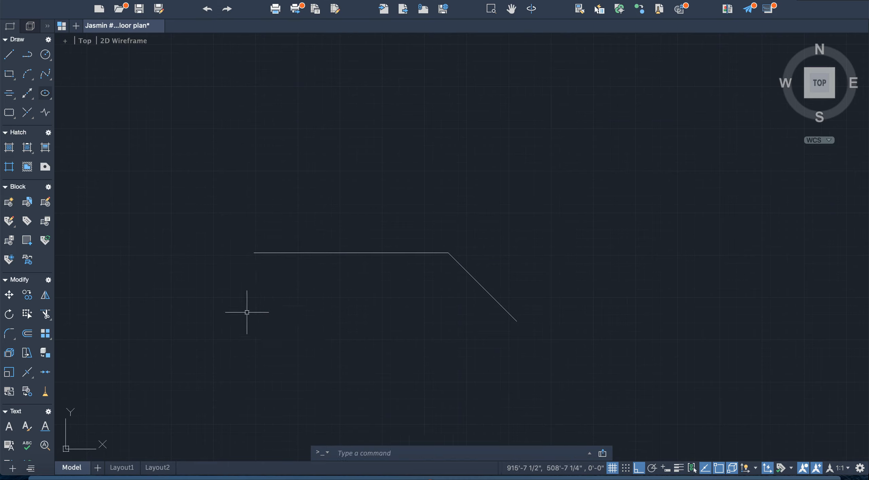
Rotate the leftmost line 45 degrees counterclockwise about its right endpoint so it slopes down to the left, mirroring the right diagonal
left_click(277, 253)
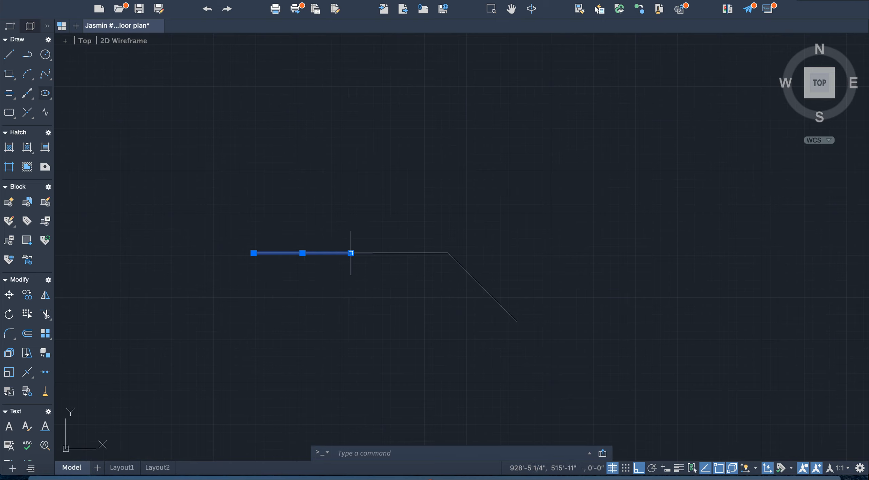
mouse_move(350, 253)
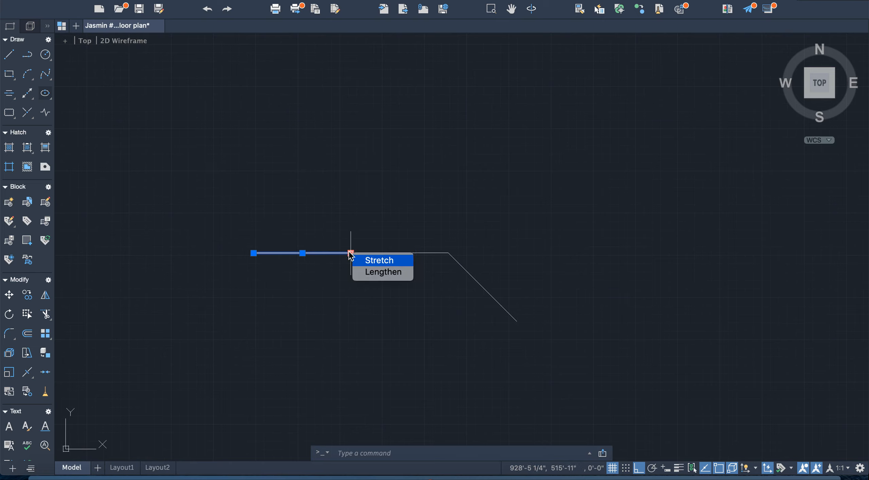
left_click(351, 253)
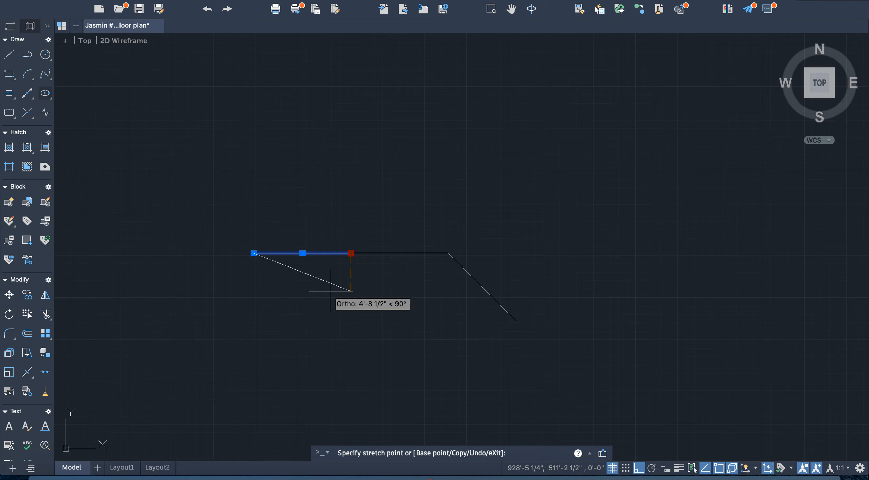
left_click(346, 251)
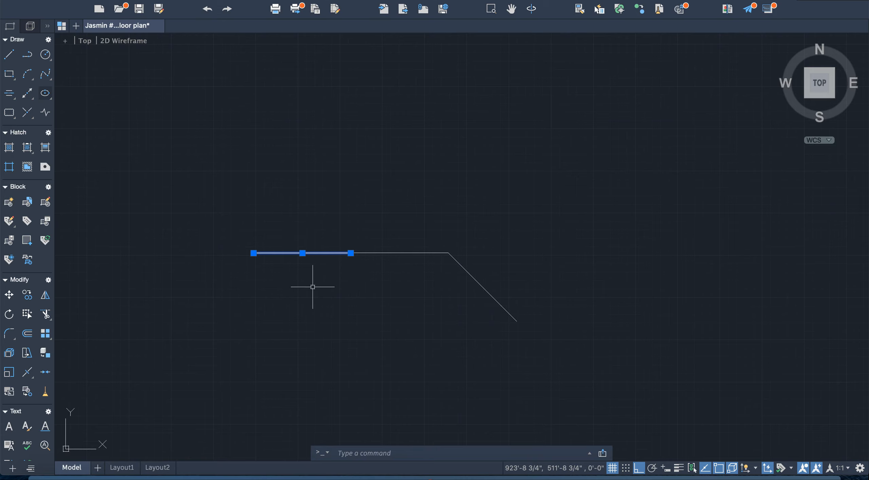
type("rotate")
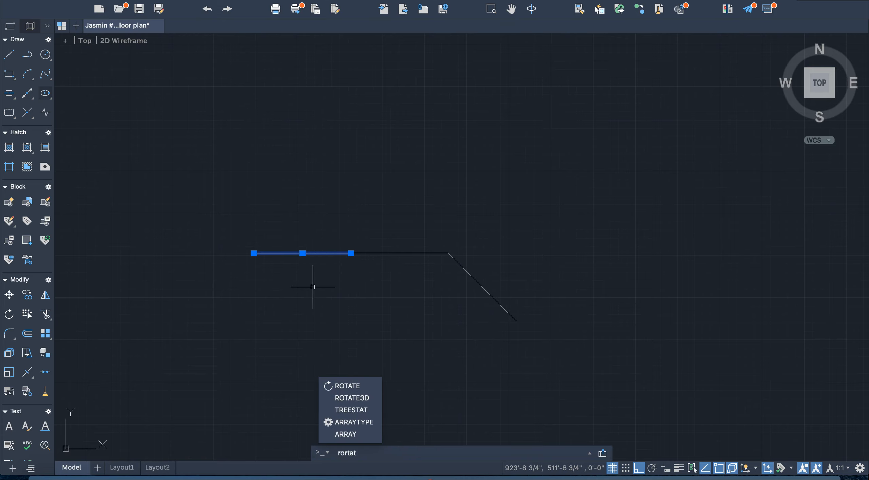
key("Return")
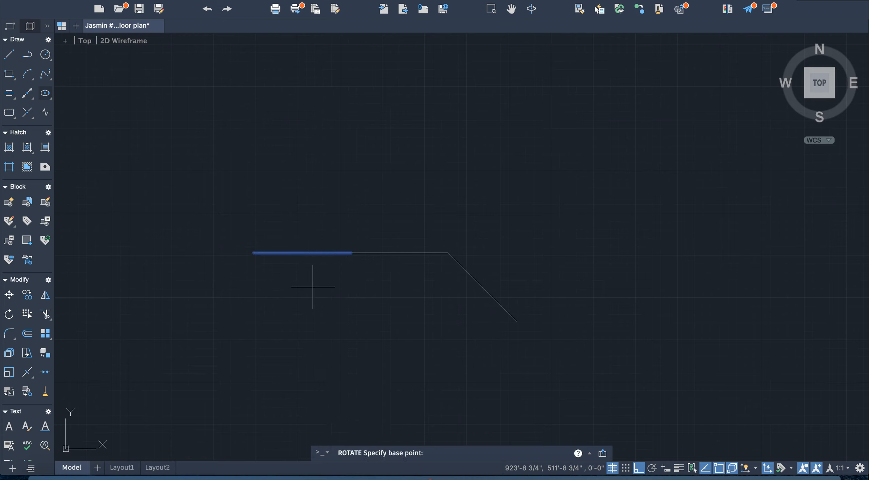
left_click(351, 253)
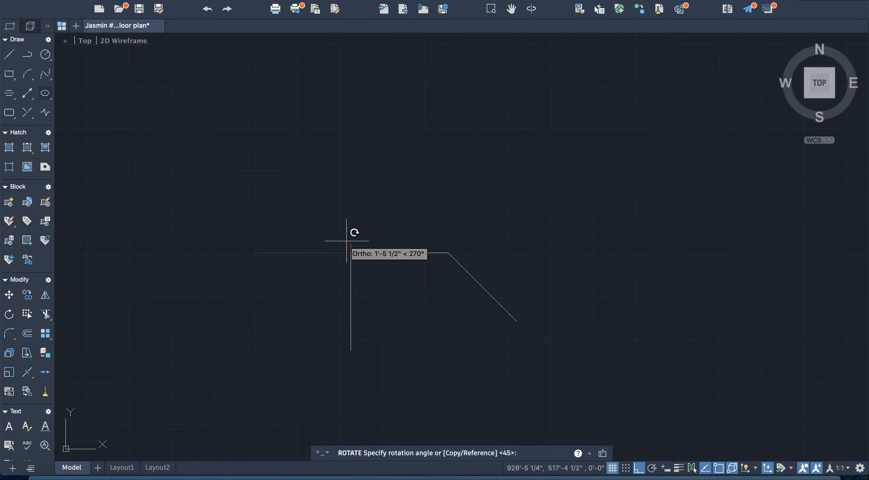
key("Return")
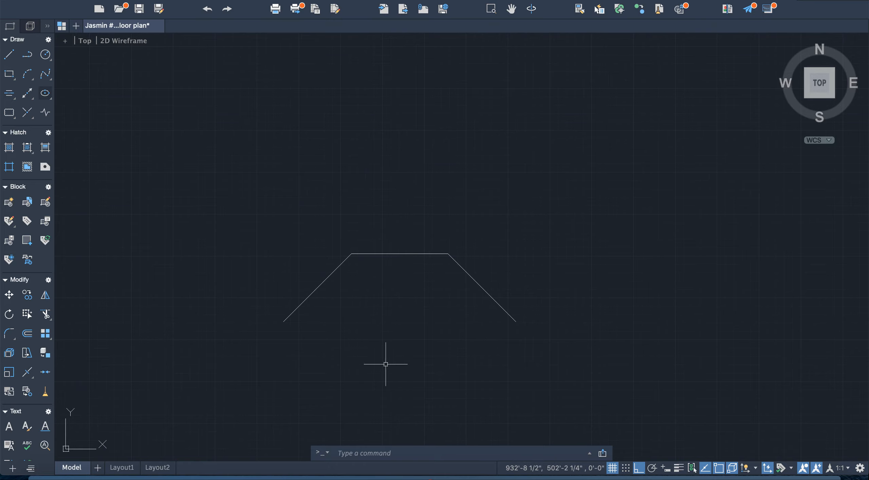
Draw a 12' vertical line down from the left diagonal's lower endpoint, continued by a 12' horizontal line to the right
scroll(384, 364, "up", 3)
scroll(385, 369, "down", 8)
scroll(394, 413, "up", 5)
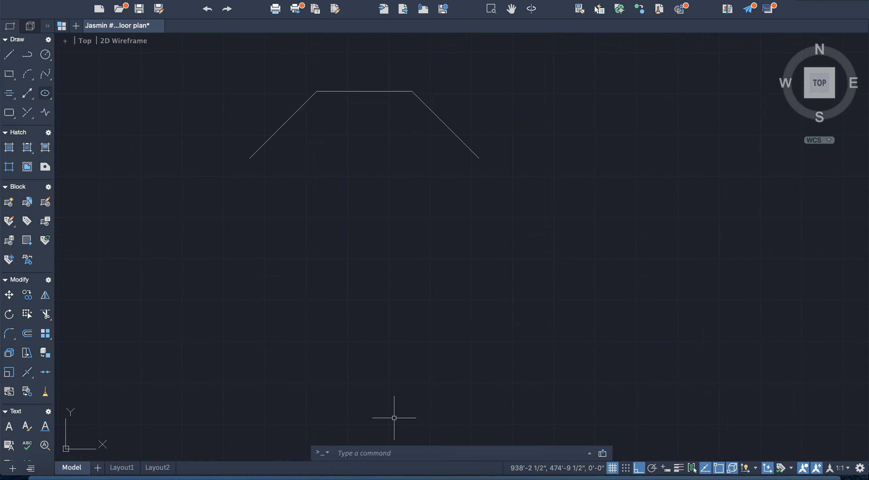
scroll(394, 418, "down", 3)
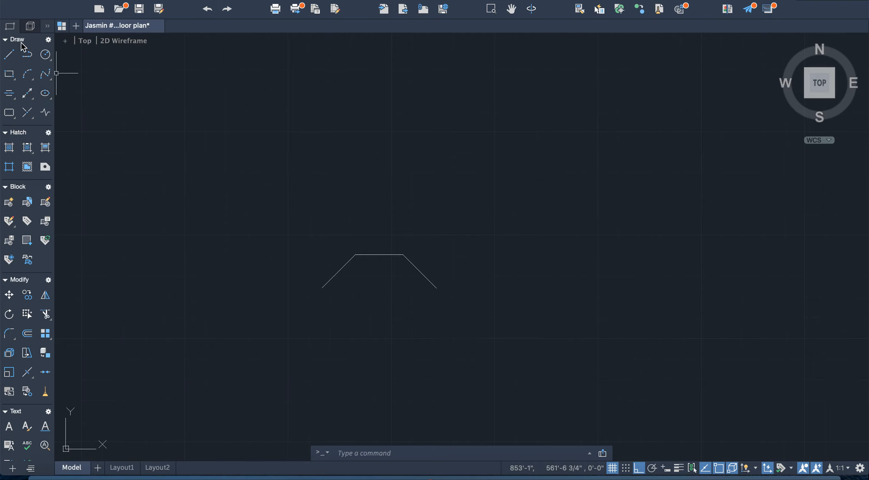
left_click(10, 55)
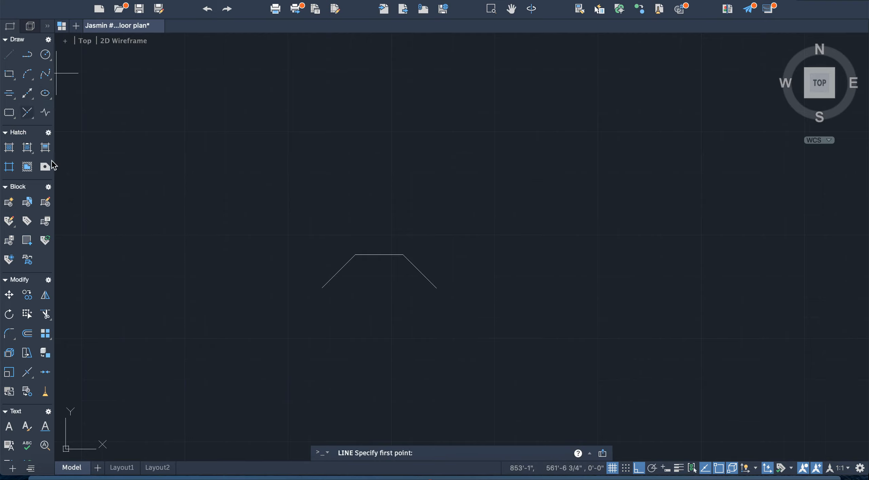
left_click(322, 288)
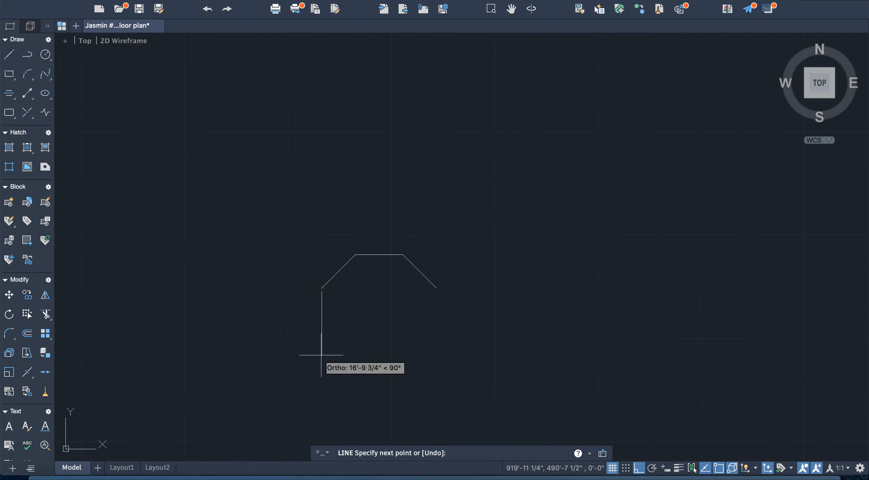
key("Return")
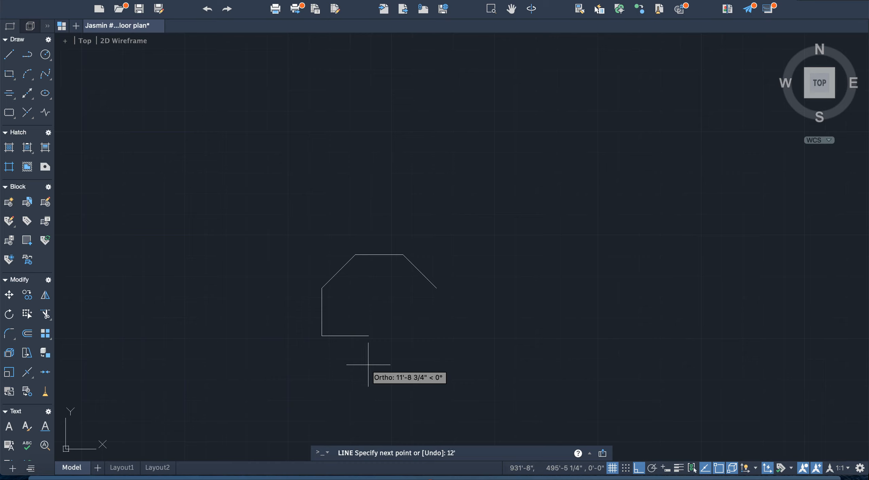
key("Return")
key("Escape")
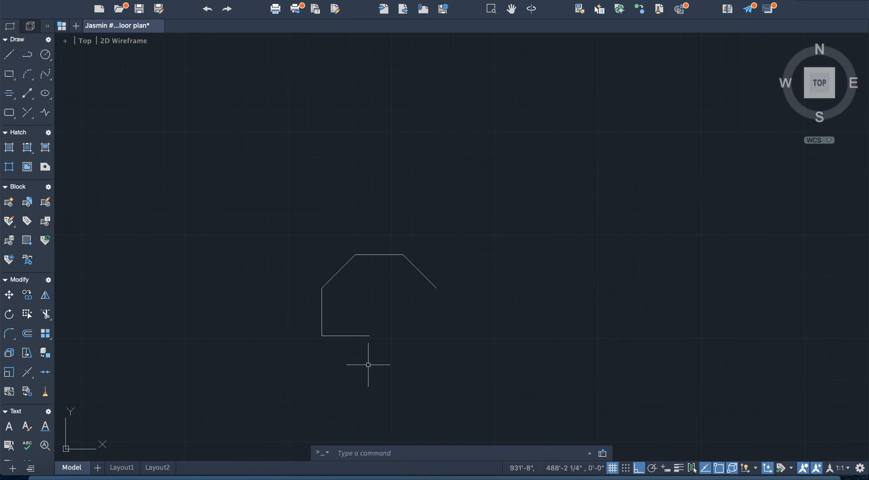
Rotate the lower horizontal line by 45 degrees about the endpoint it shares with the vertical wall line
left_click(340, 336)
type("rotate")
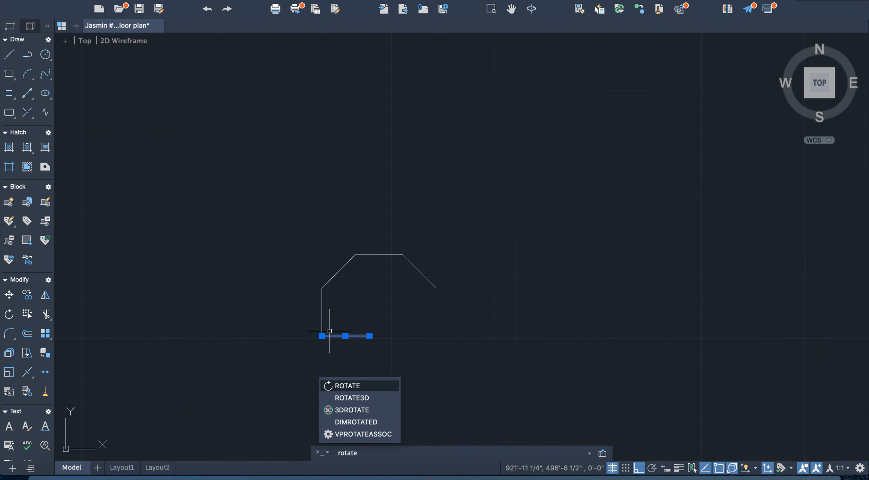
key("Return")
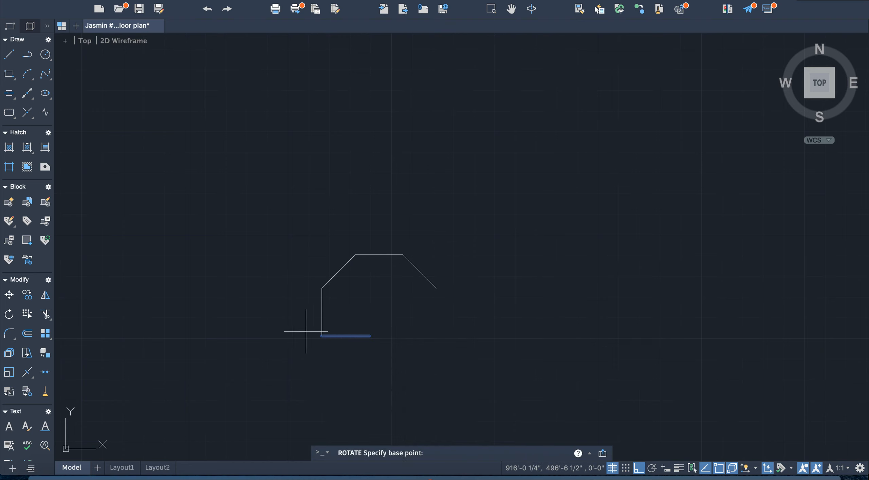
left_click(322, 335)
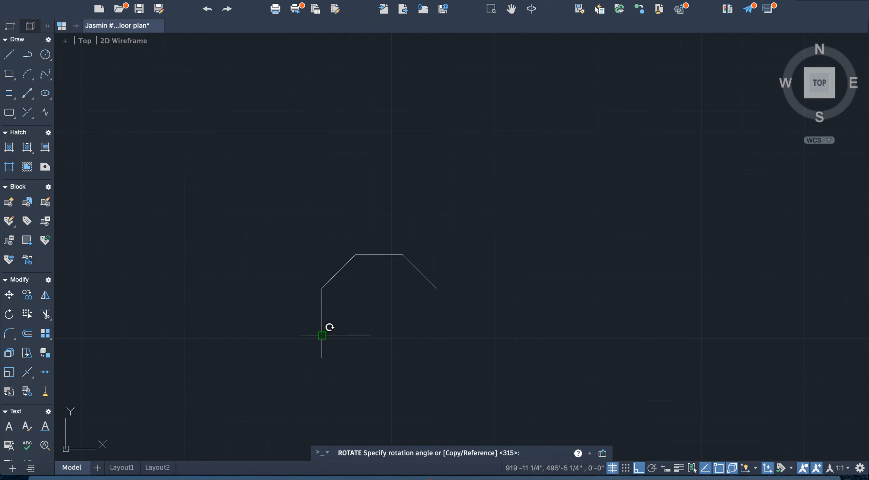
key("BackSpace")
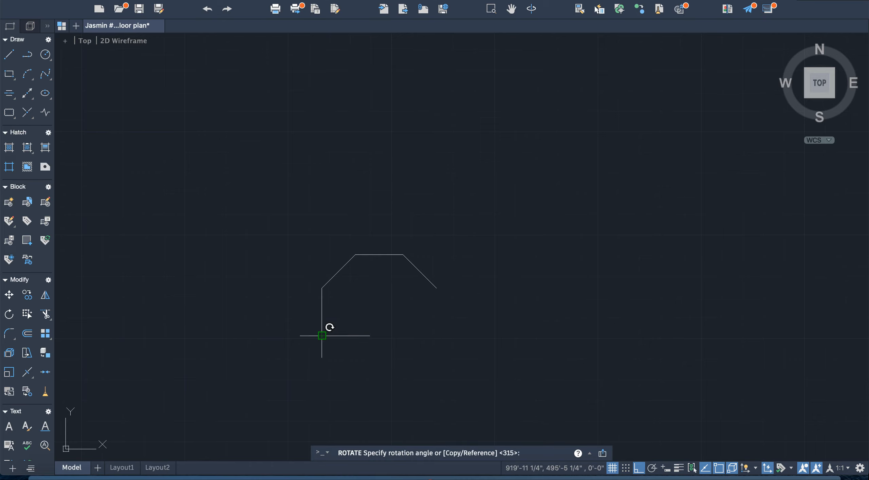
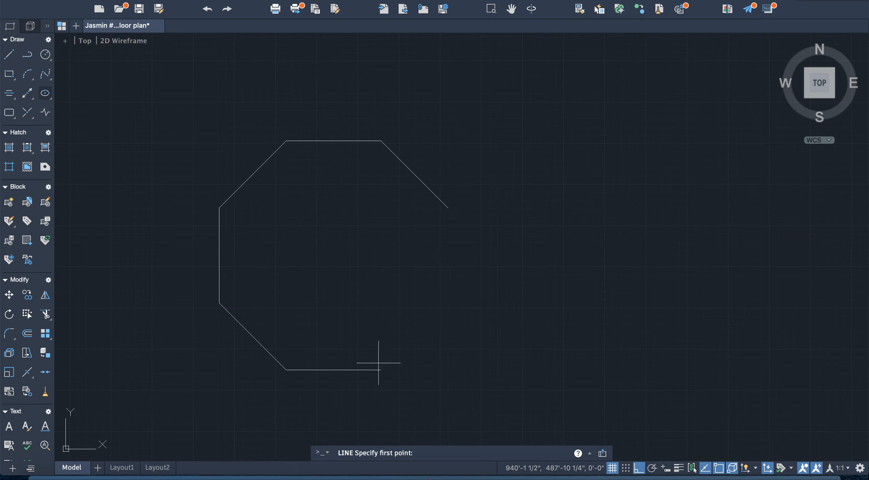
Draw a 12' horizontal line extending rightward from the right endpoint of the bottom wall line
left_click(381, 369)
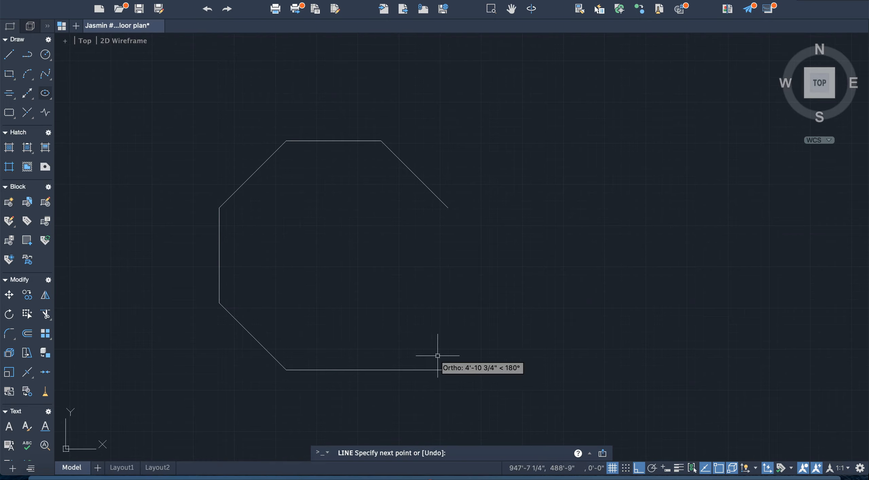
key("Return")
key("Return")
Rotate the new bottom-right line by 315 degrees about its left endpoint so it slopes up to the right
left_click(426, 369)
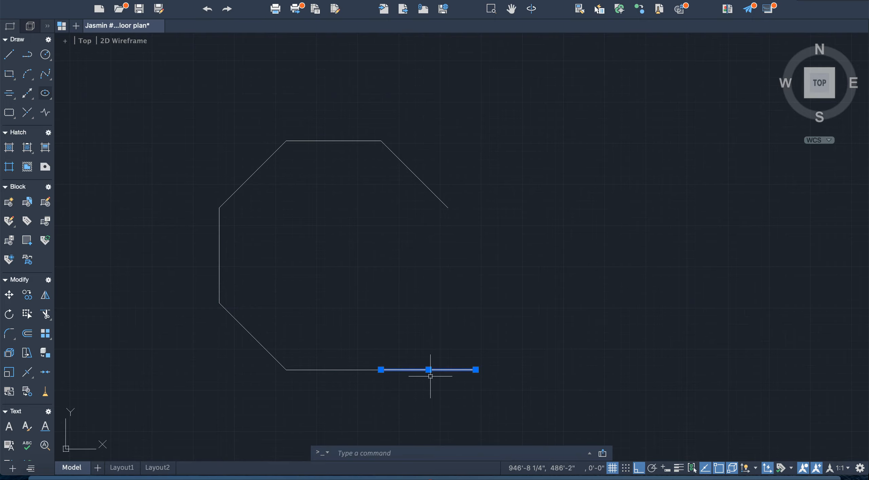
type("rotate")
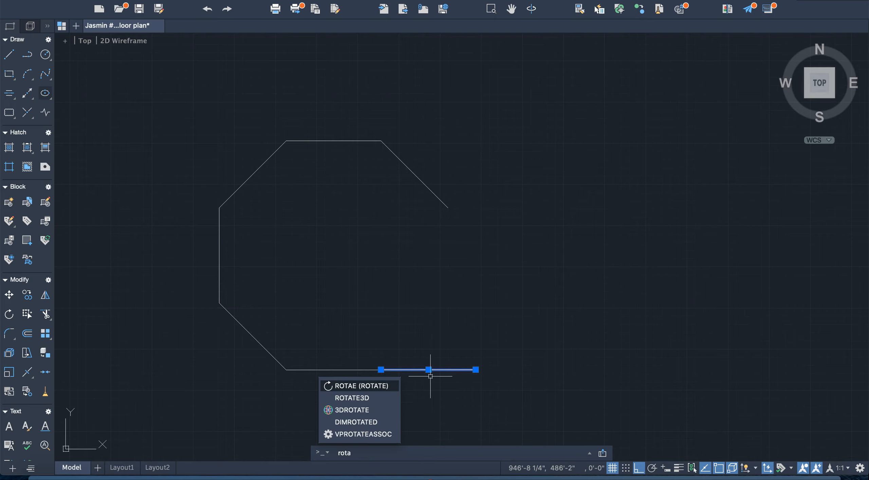
key("Return")
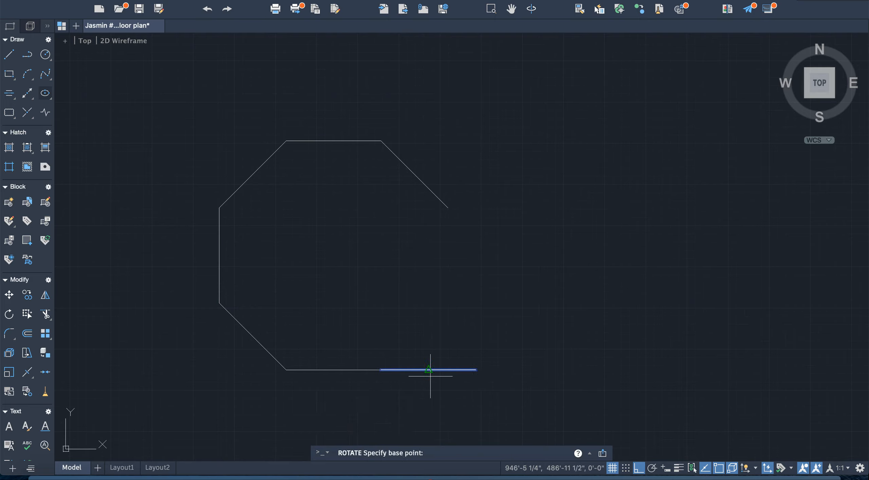
left_click(382, 370)
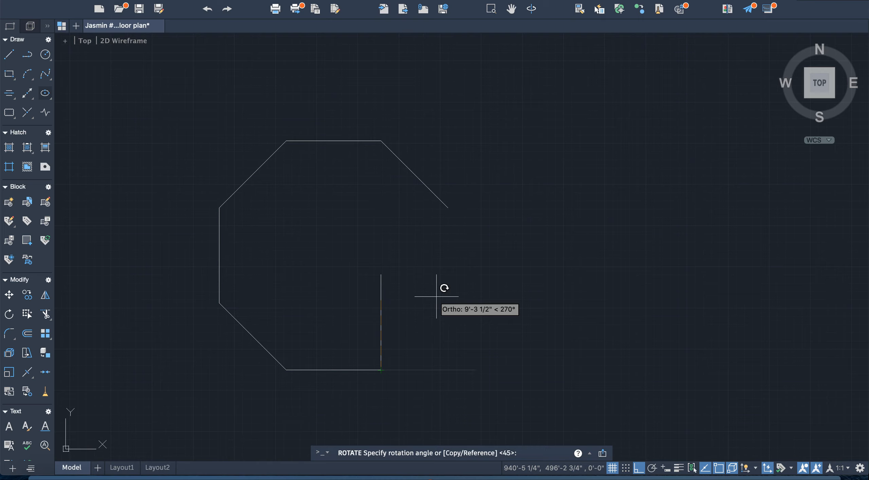
type("315")
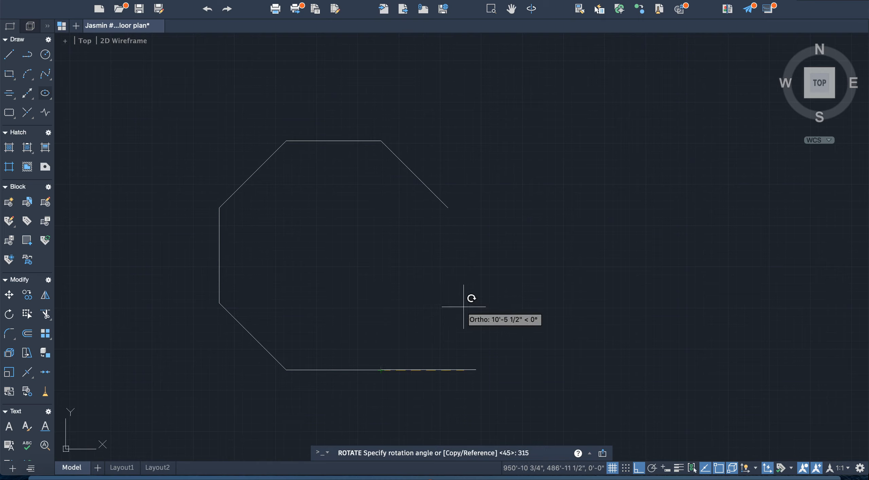
key("Return")
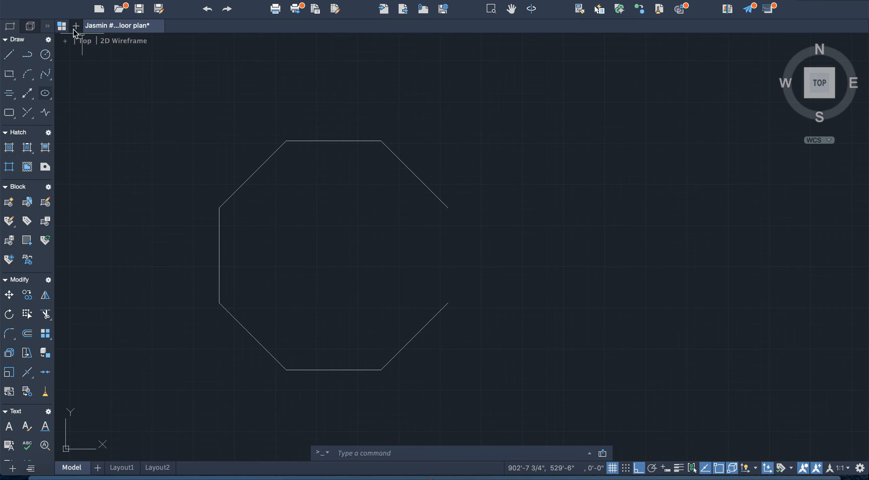
Close the octagon with a vertical line between the open endpoints of the two right-hand diagonals
left_click(11, 54)
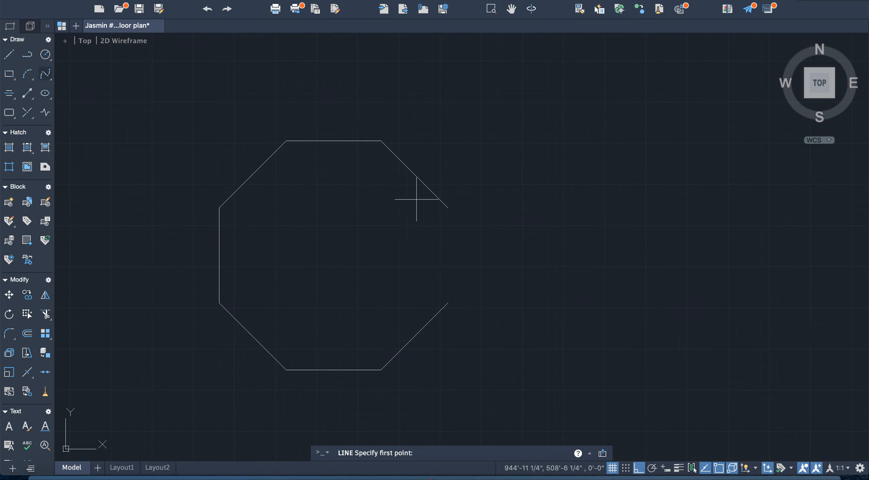
left_click(447, 207)
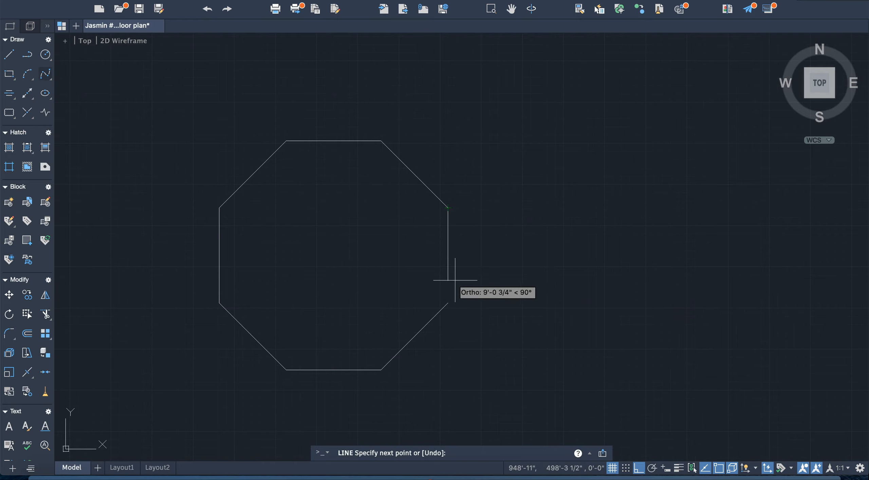
left_click(448, 302)
key("Return")
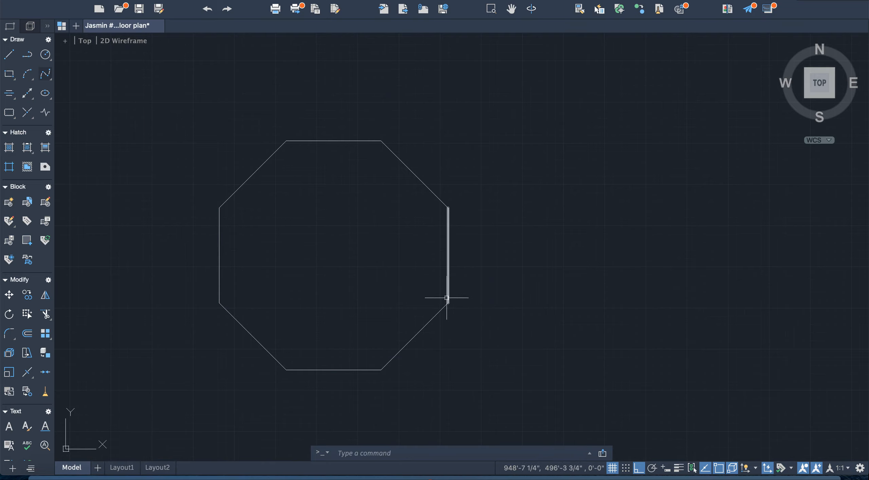
Try to join all the octagon's wall lines into one object
mouse_move(299, 121)
left_mouse_down()
mouse_move(220, 165)
mouse_move(385, 389)
mouse_move(514, 169)
mouse_move(466, 111)
left_mouse_up()
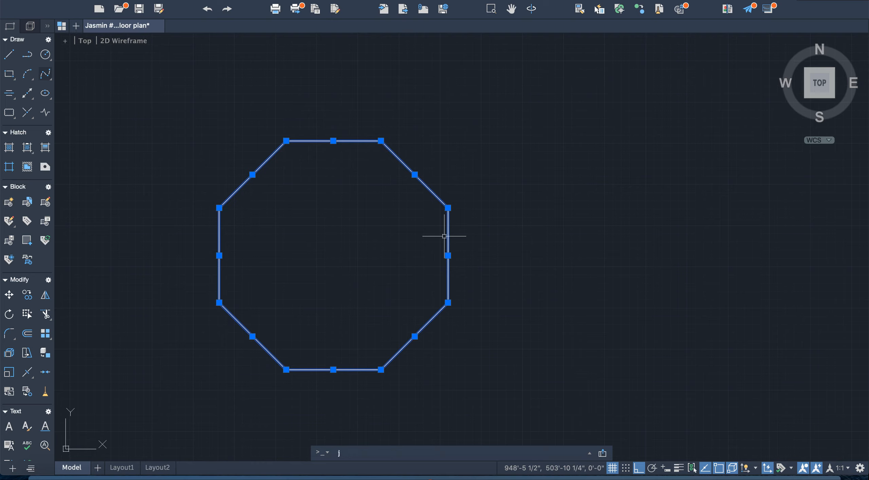
type("join")
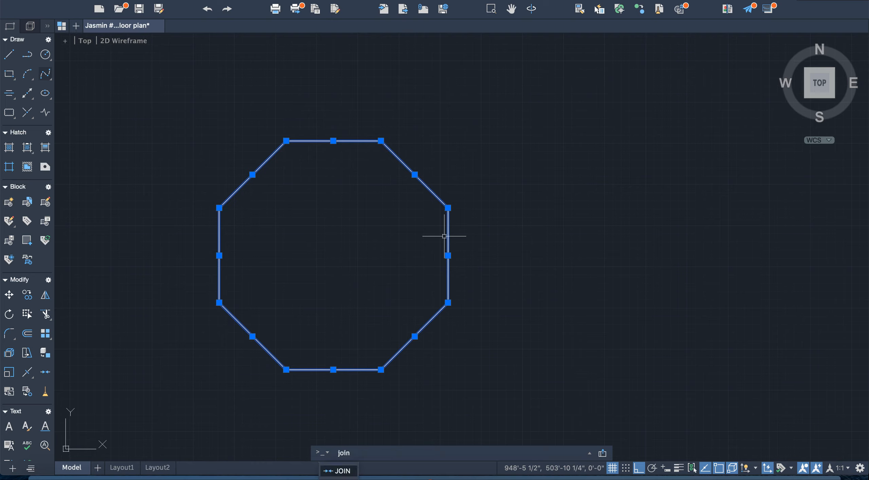
key("Return")
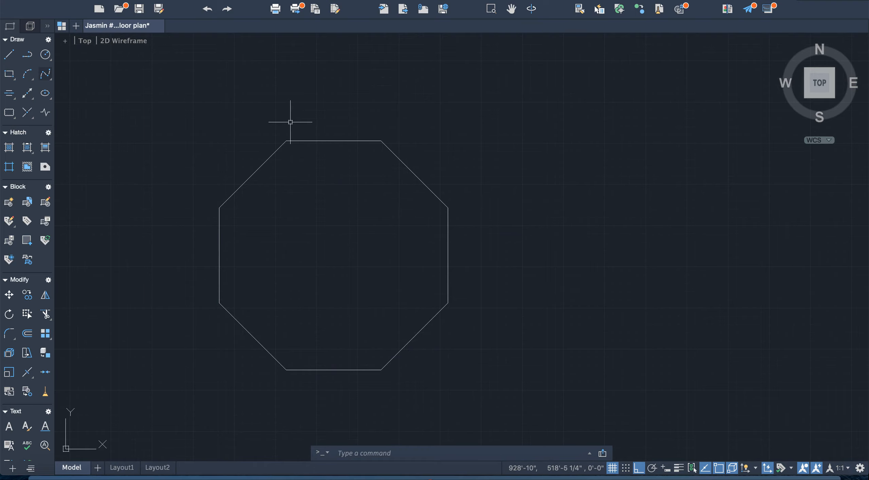
mouse_move(288, 121)
left_mouse_down()
mouse_move(206, 287)
mouse_move(559, 252)
mouse_move(438, 89)
left_mouse_up()
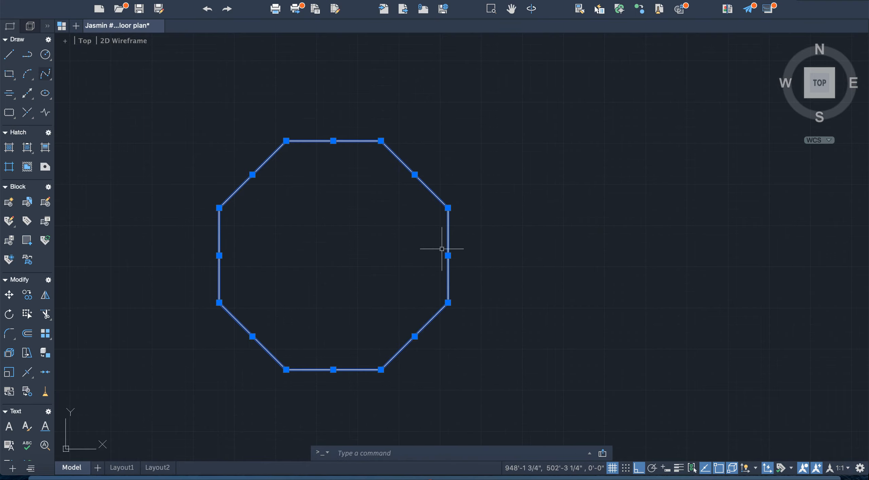
type("offset")
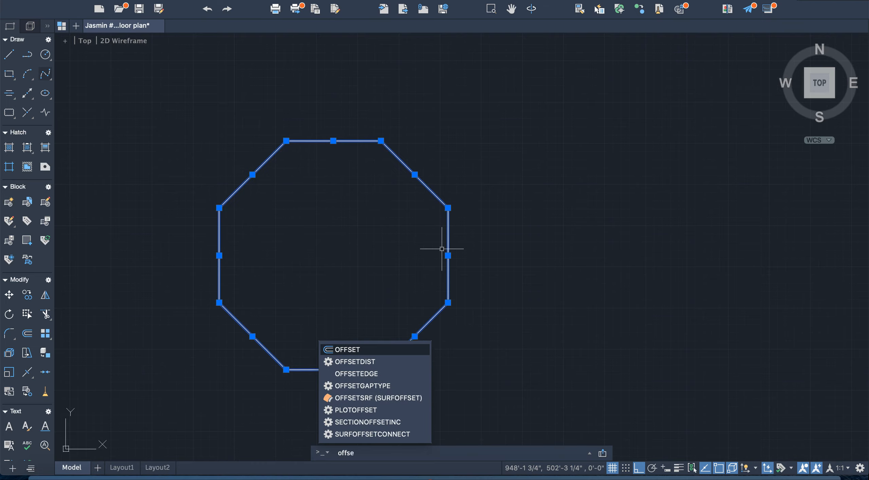
key("Return")
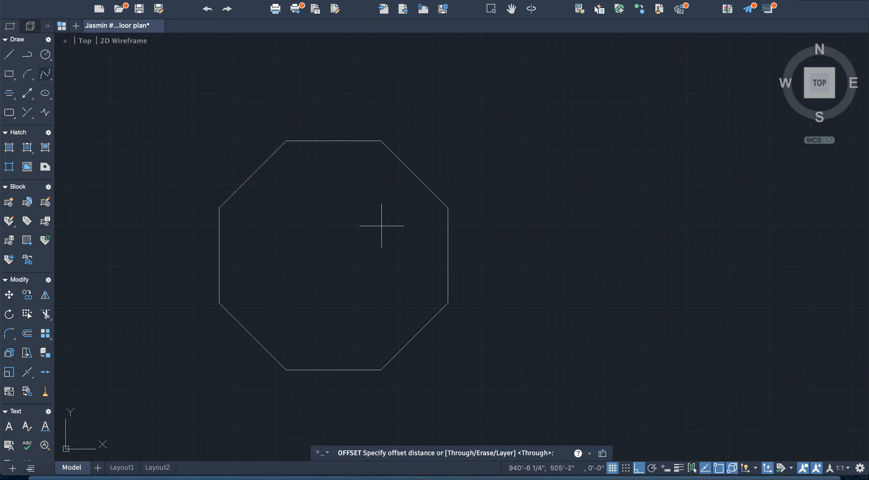
key("Return")
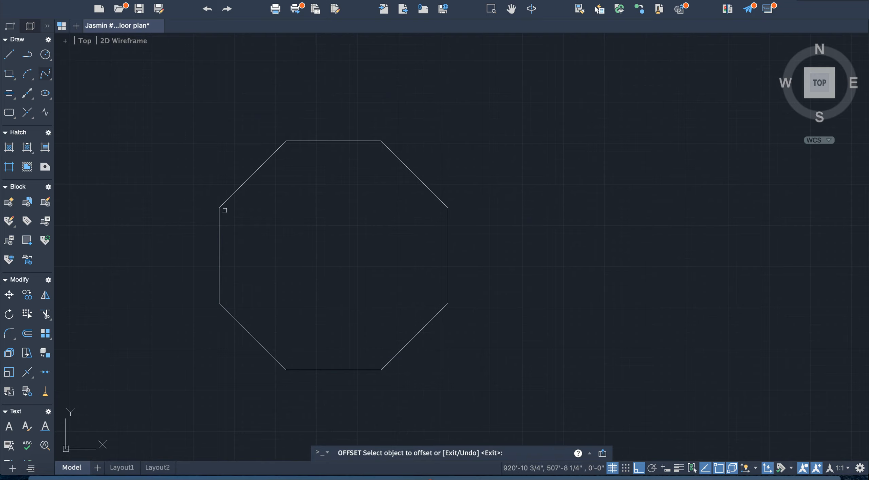
key("Escape")
Join the eight octagon lines into a single closed polyline
mouse_move(231, 148)
left_mouse_down()
mouse_move(180, 334)
mouse_move(496, 213)
left_mouse_up()
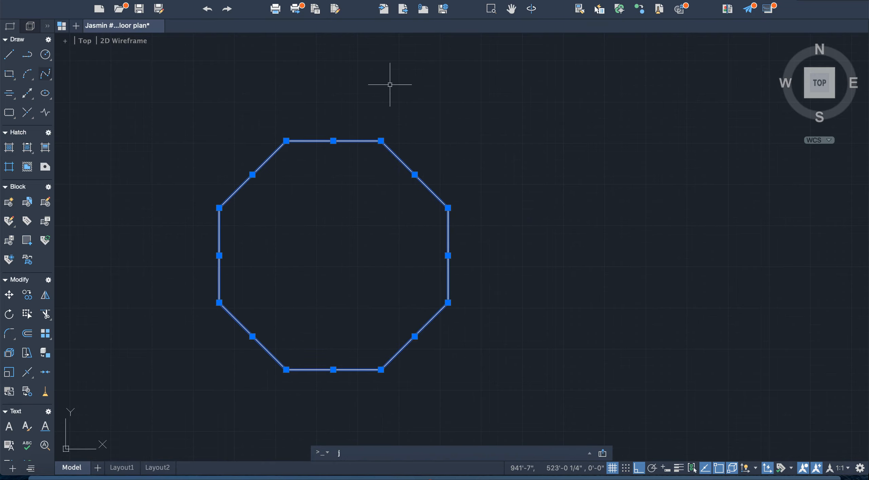
type("join")
key("Return")
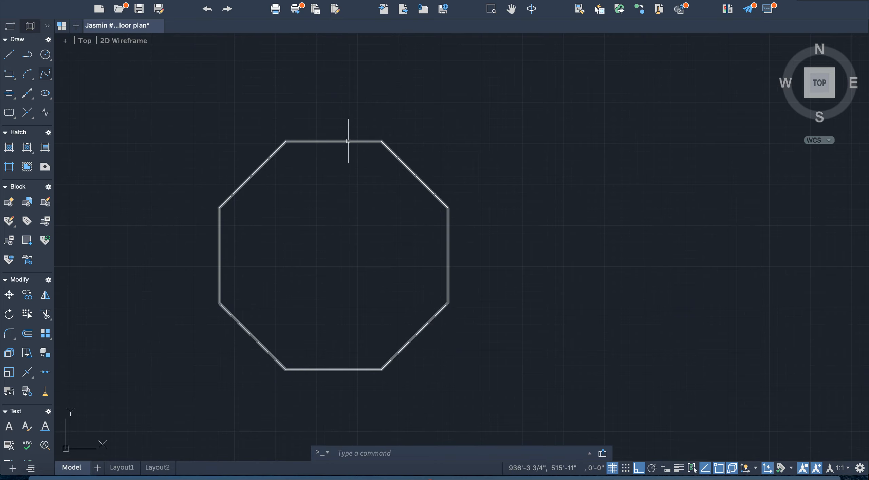
Offset the octagon polyline 8" inward to form the wall thickness
mouse_move(295, 79)
left_mouse_down()
mouse_move(301, 406)
mouse_move(555, 202)
mouse_move(534, 167)
left_mouse_up()
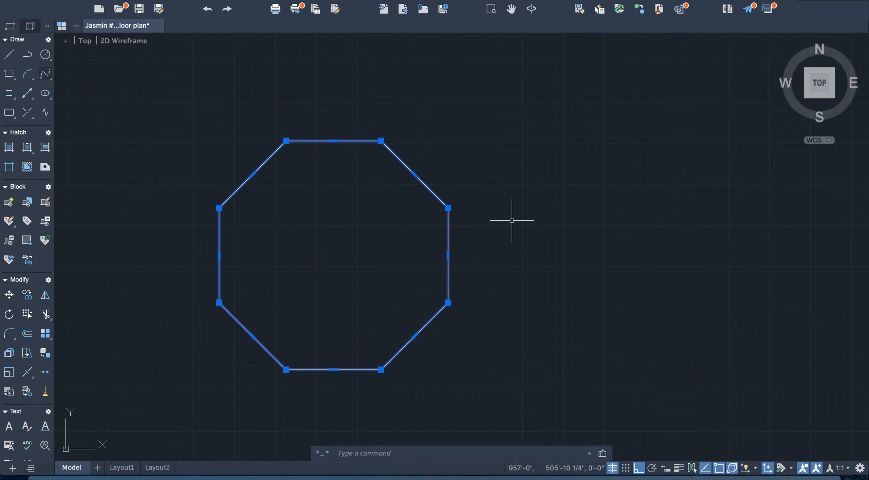
type("ff")
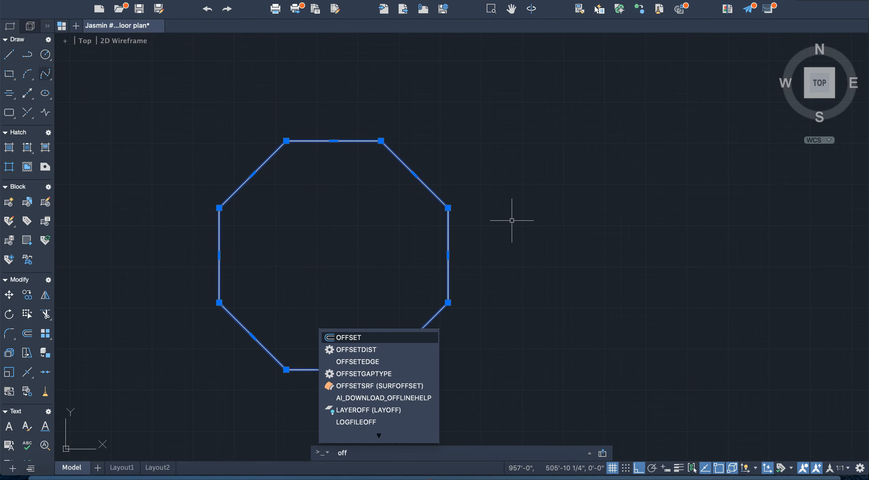
type("set")
key("Return")
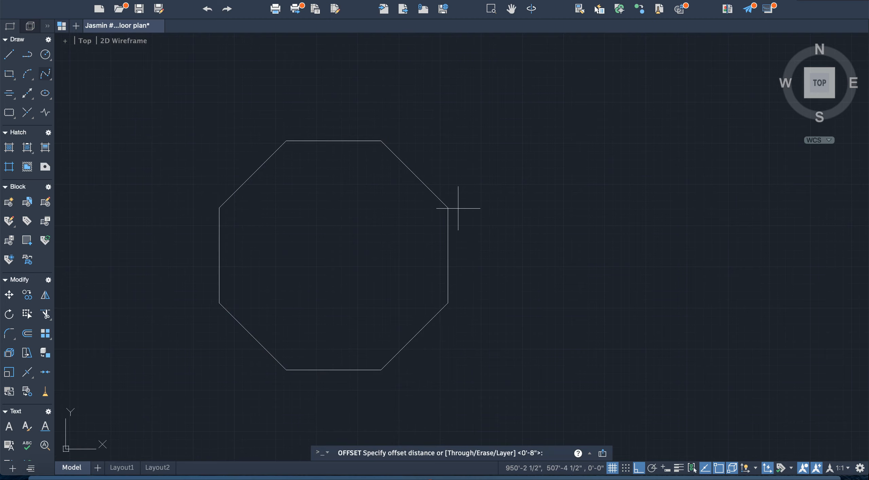
type("8")
key("Return")
left_click(460, 290)
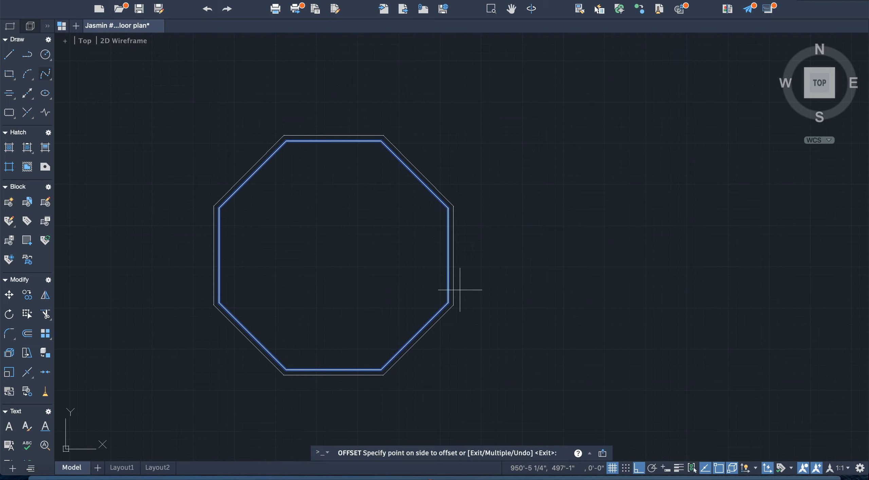
left_click(406, 274)
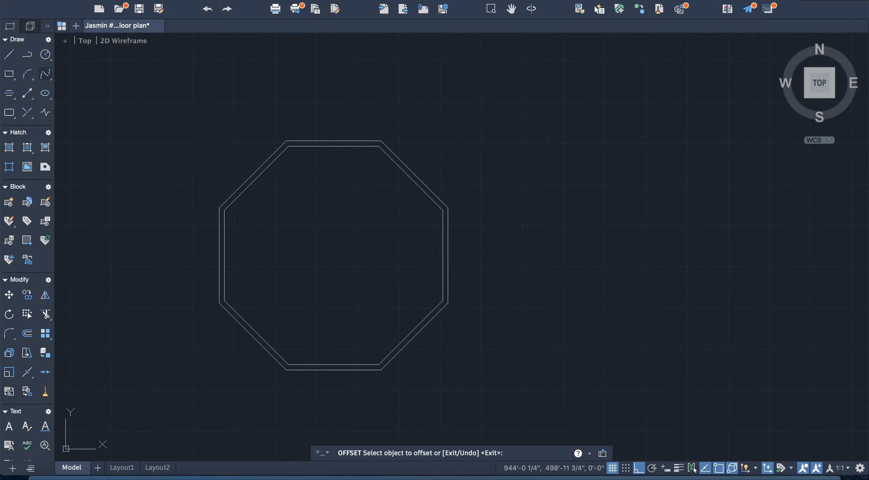
key("Return")
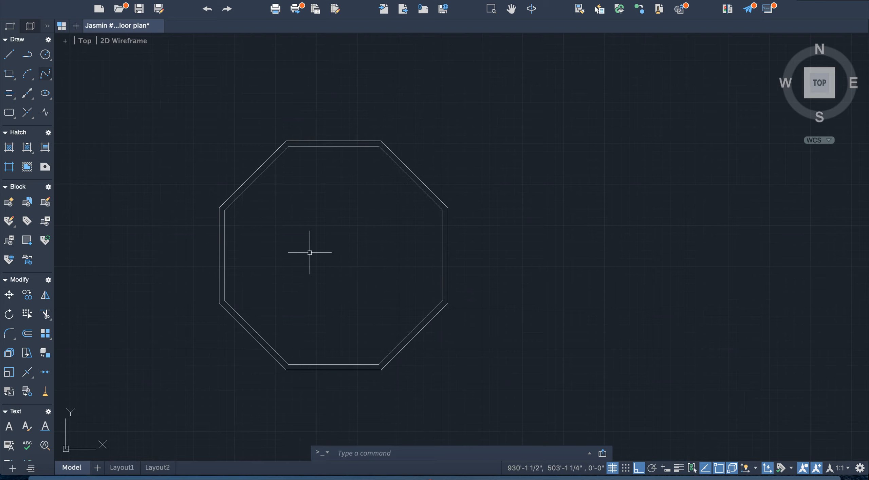
With Ortho mode off, draw a diagonal line from the inner upper-left wall's midpoint to the inner lower-right wall's midpoint
left_click(10, 56)
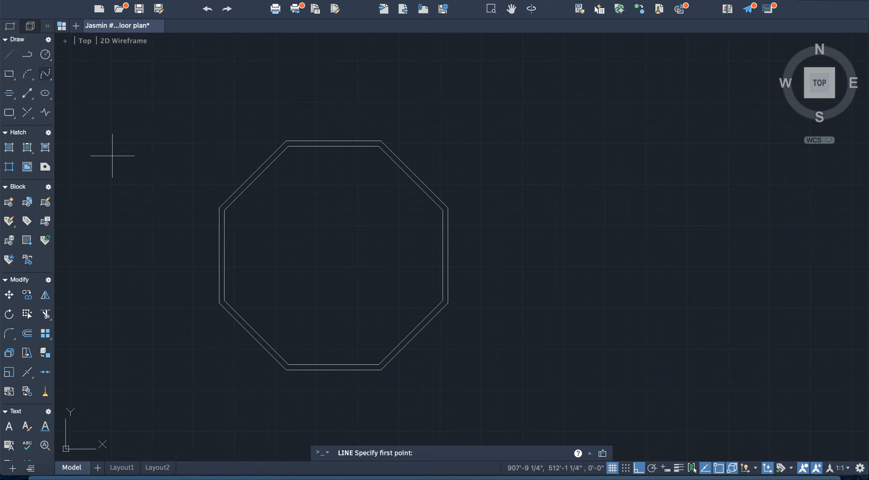
left_click(255, 179)
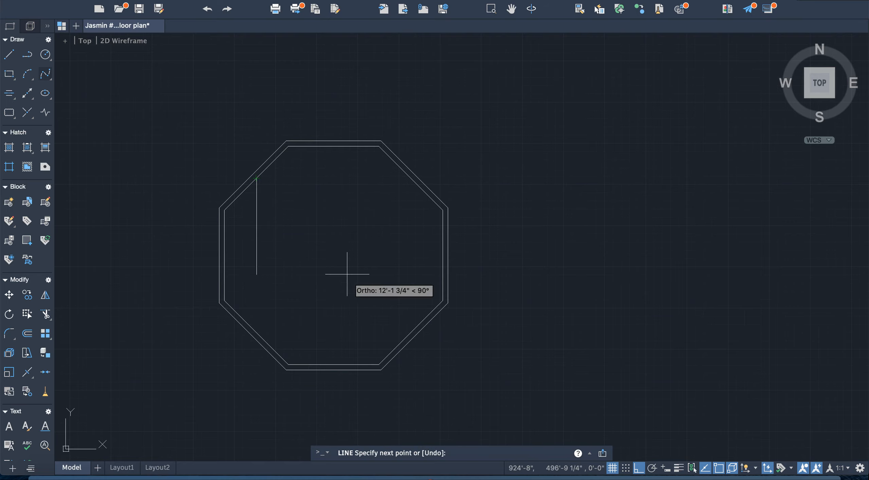
left_click(639, 469)
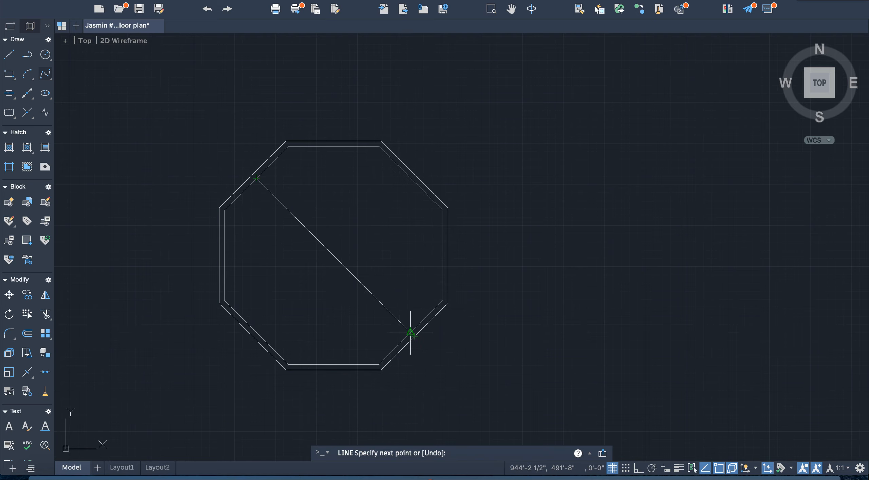
left_click(411, 332)
key("Escape")
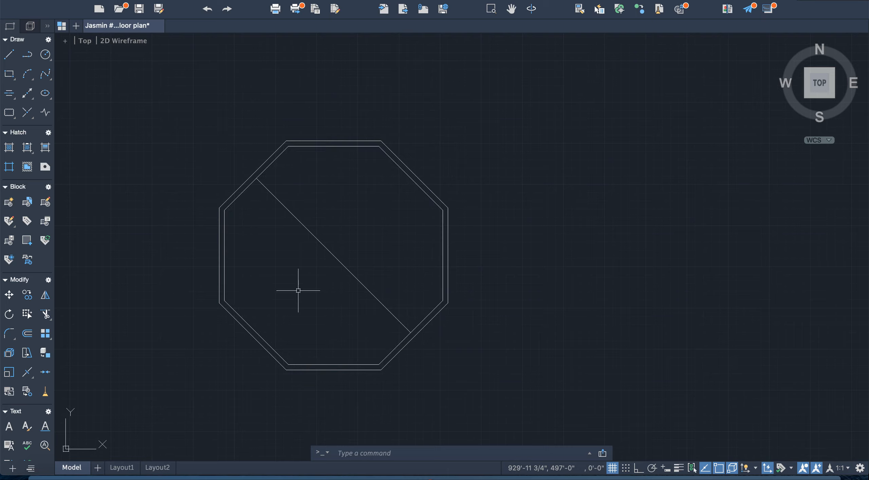
Draw a diagonal line from the inner lower-left wall's midpoint to the inner upper-right wall's midpoint
left_click(10, 55)
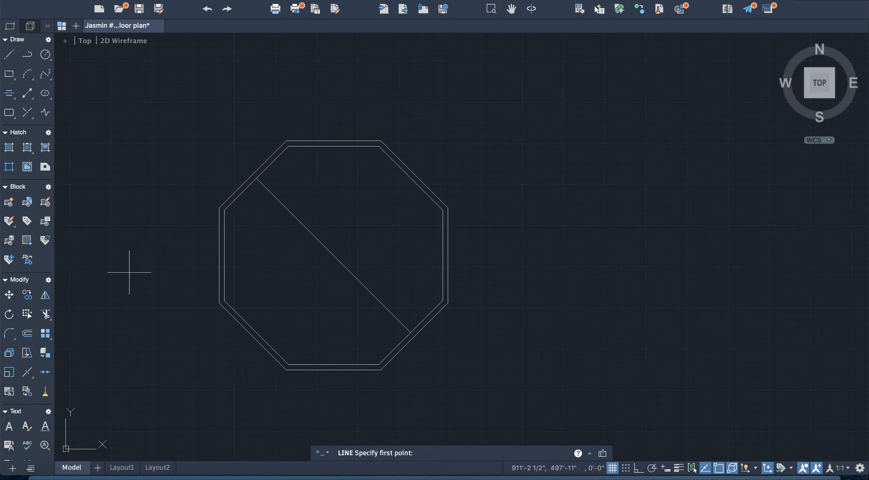
left_click(257, 333)
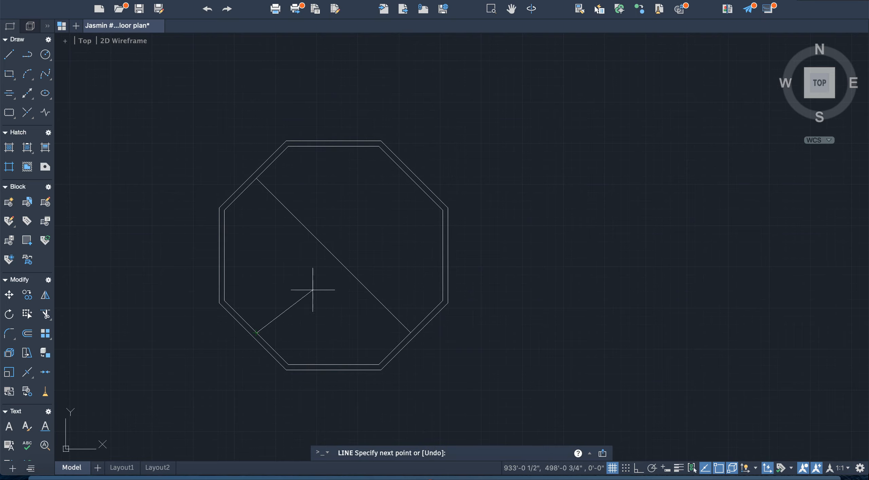
left_click(411, 178)
key("Escape")
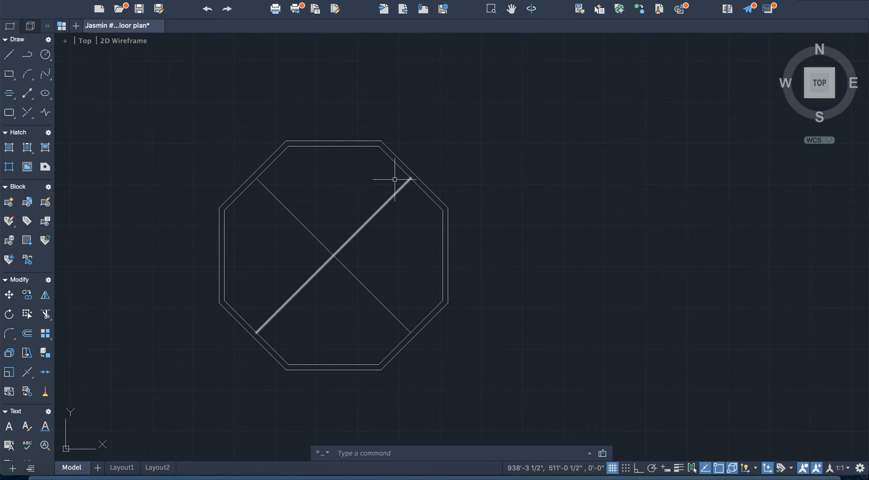
Draw a vertical and a horizontal line across the octagon, connecting the midpoints of opposite inner walls
left_click(8, 57)
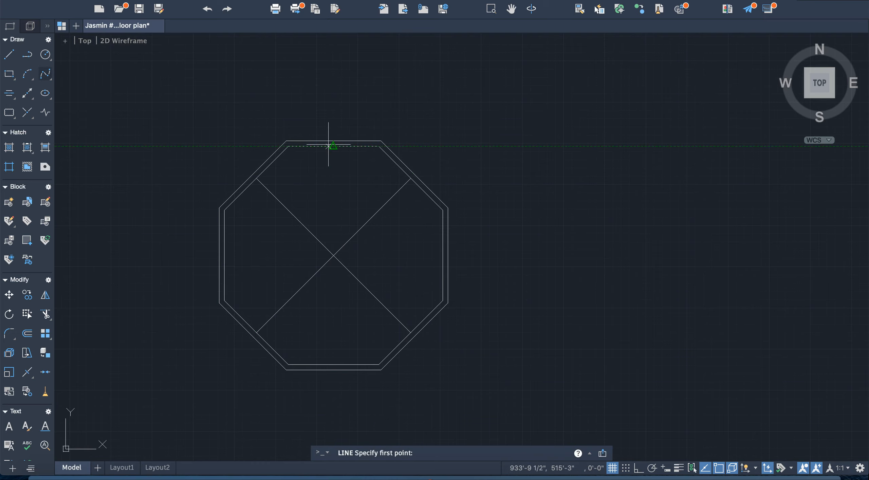
left_click(333, 146)
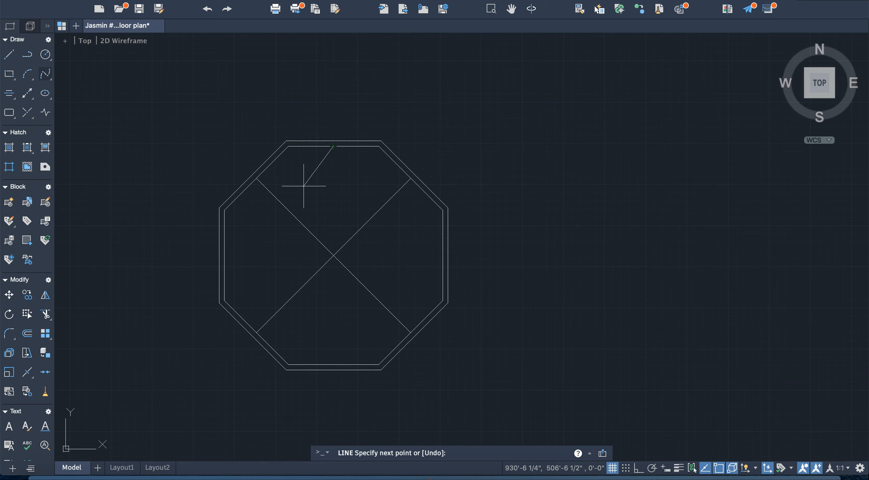
left_click(333, 365)
key("Escape")
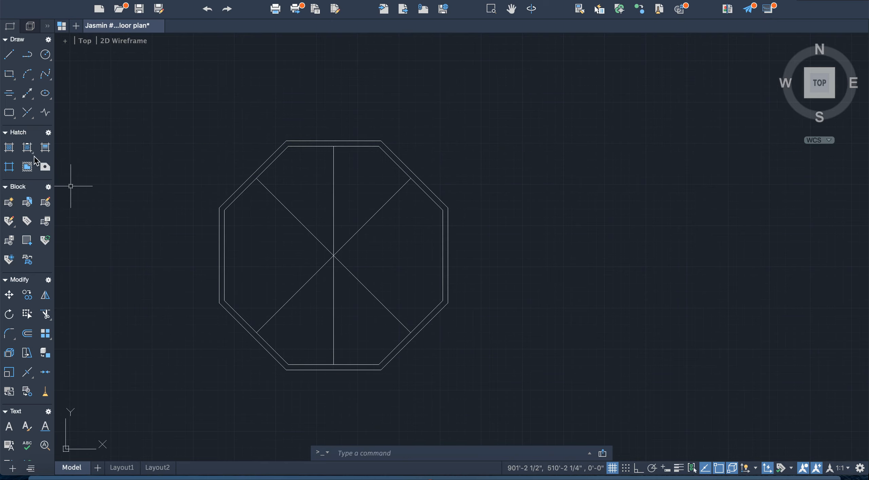
left_click(12, 57)
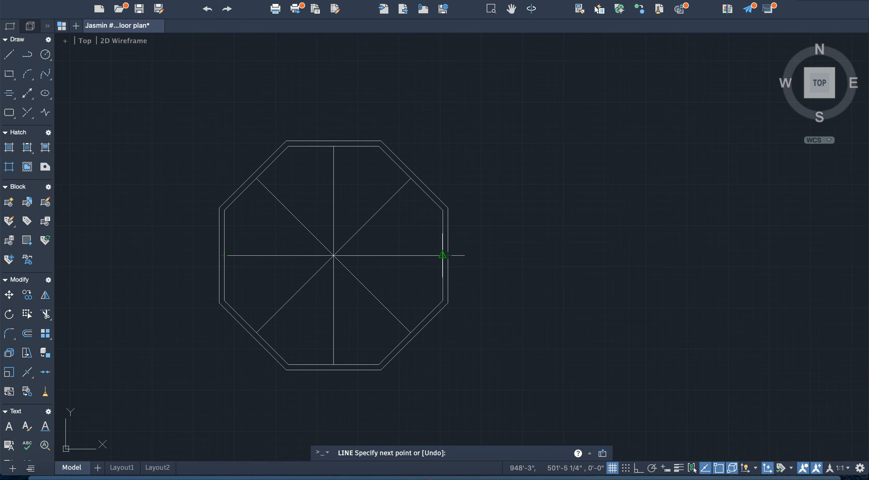
left_click(443, 255)
key("Return")
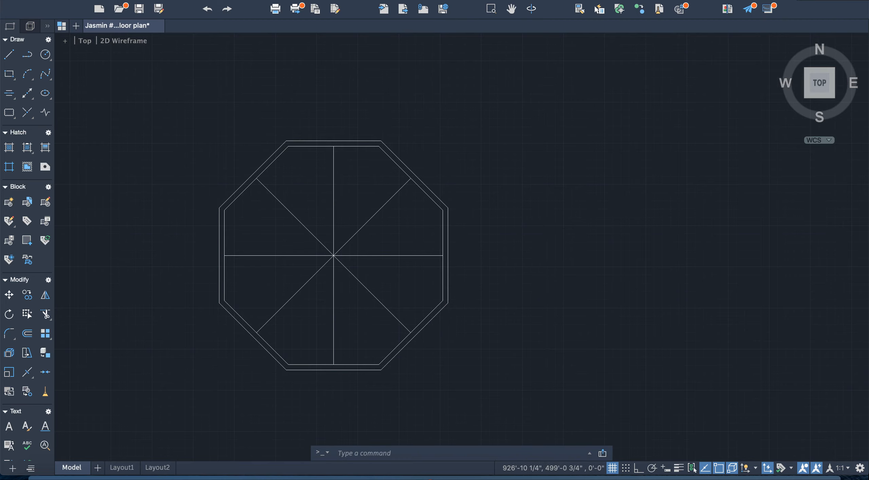
scroll(275, 274, "down", 3)
scroll(275, 274, "up", 6)
scroll(275, 271, "down", 3)
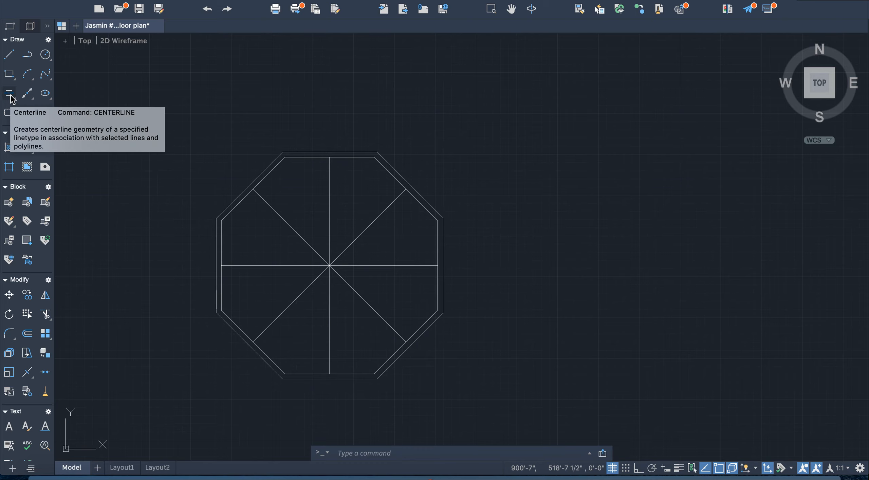
left_click(9, 54)
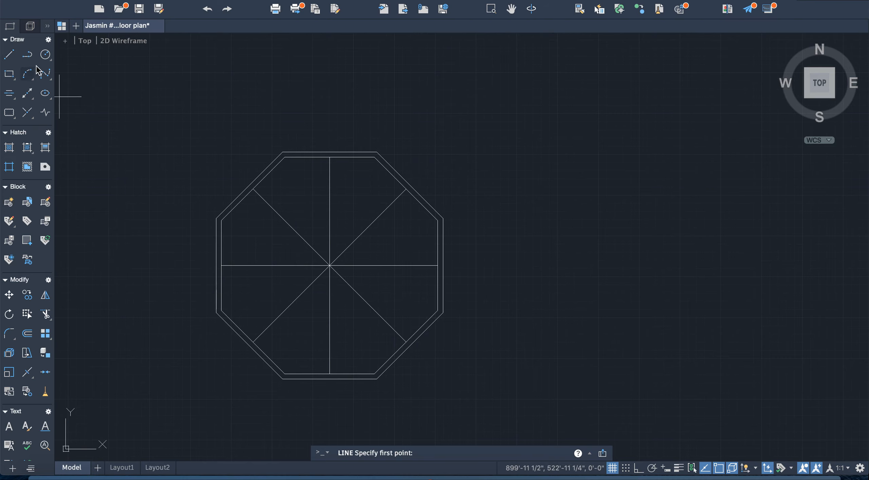
key("Escape")
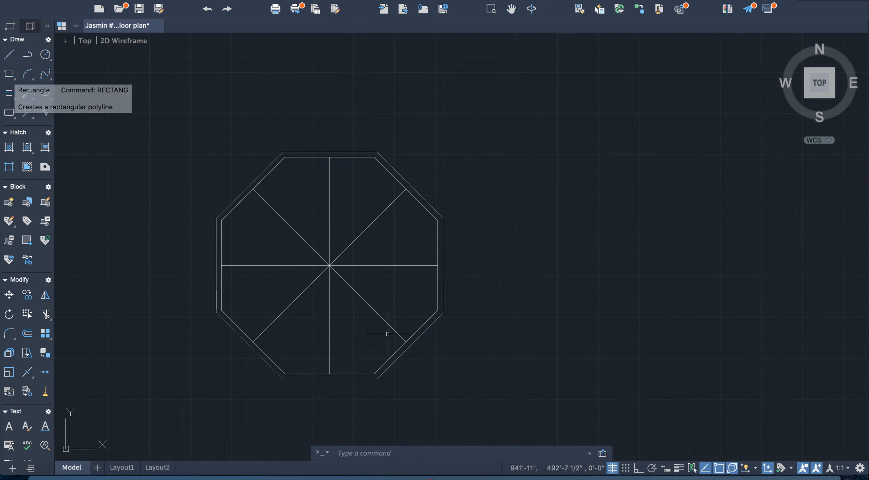
scroll(394, 344, "up", 5)
scroll(394, 345, "down", 5)
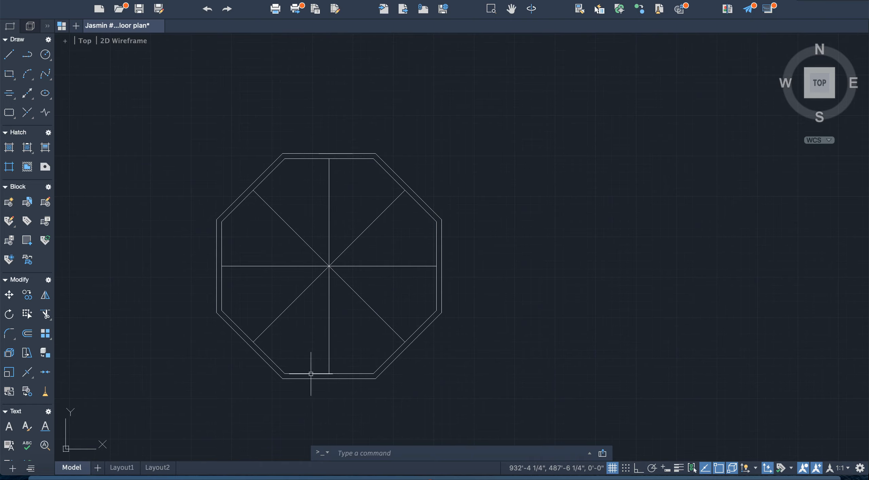
Draw a 1'-6" line leftward along the inner bottom wall from the vertical divider's lower endpoint
scroll(320, 379, "up", 6)
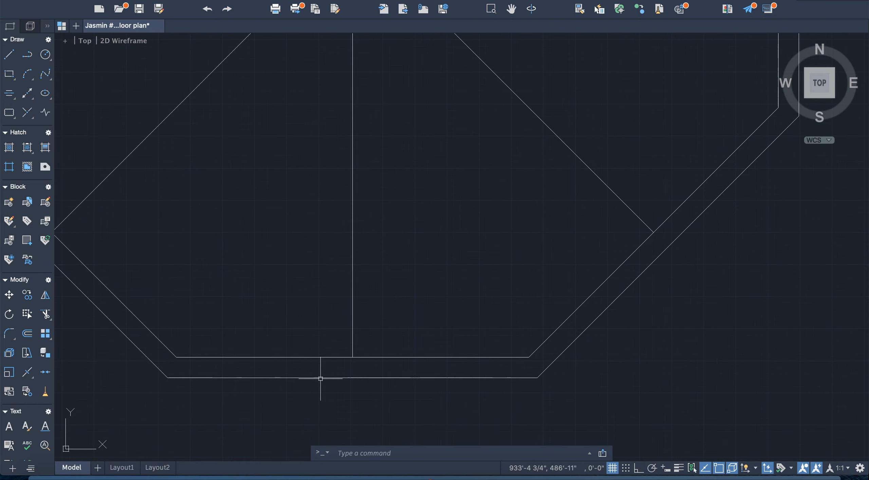
left_click(12, 54)
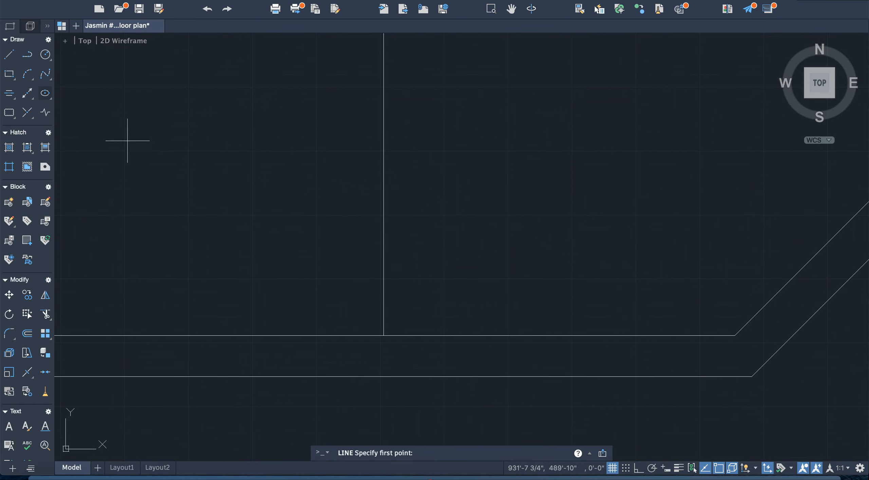
left_click(384, 335)
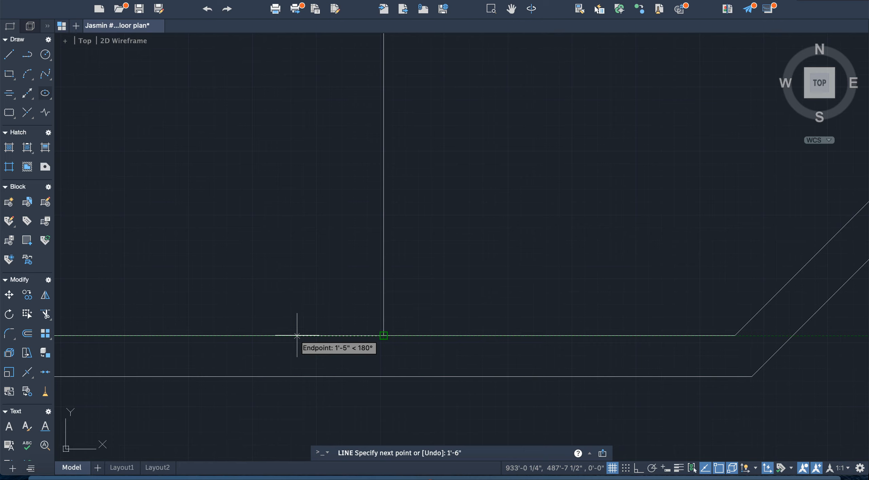
key("Return")
key("Escape")
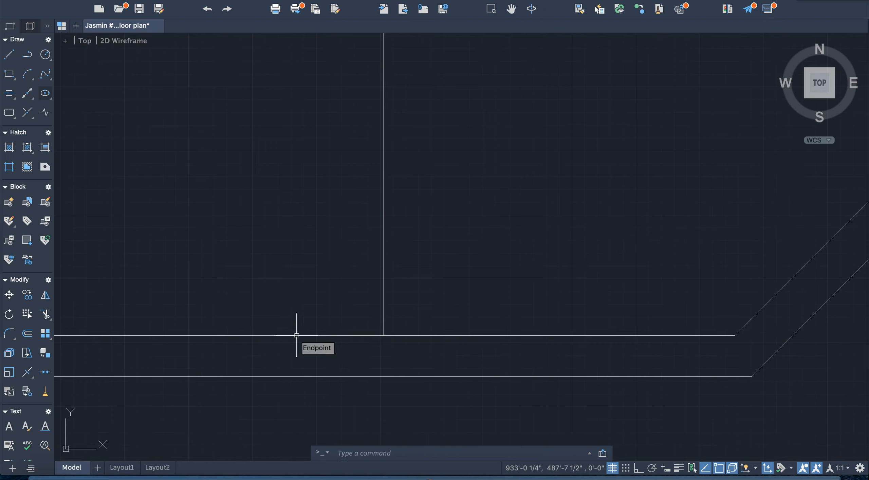
Move the 1'-6" line left of the vertical divider to the windows layer
left_click(324, 335)
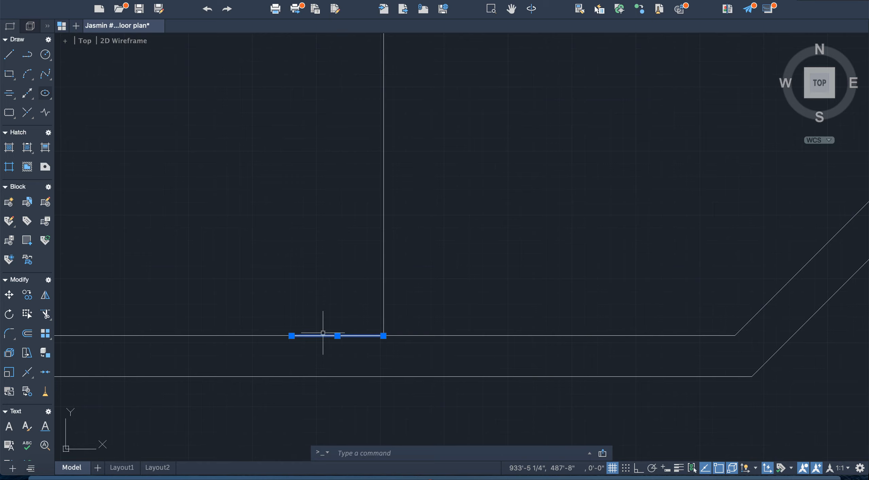
right_click(325, 336)
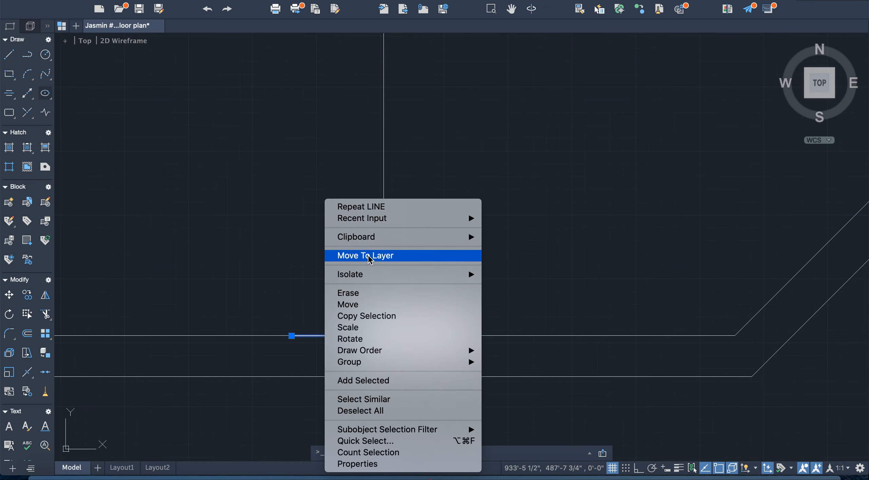
left_click(381, 256)
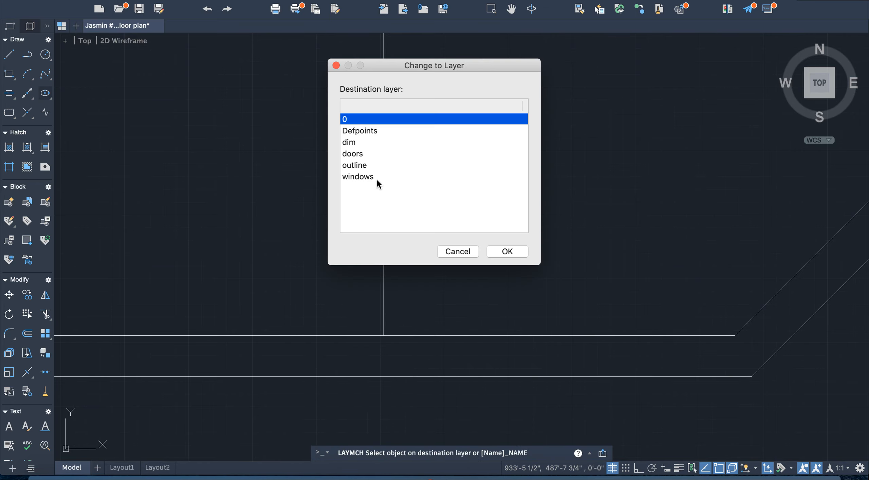
left_click(362, 177)
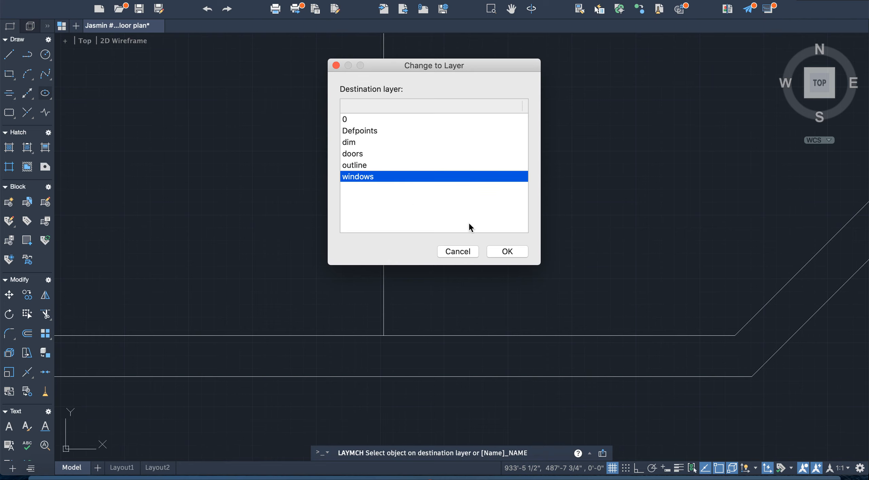
left_click(515, 254)
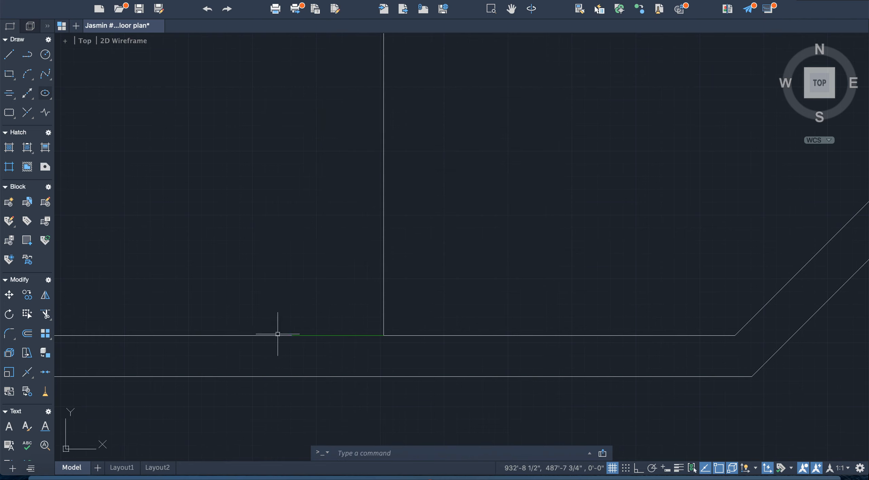
Draw a 1'-6" line rightward along the inner bottom wall from the vertical divider's lower endpoint
left_click(13, 57)
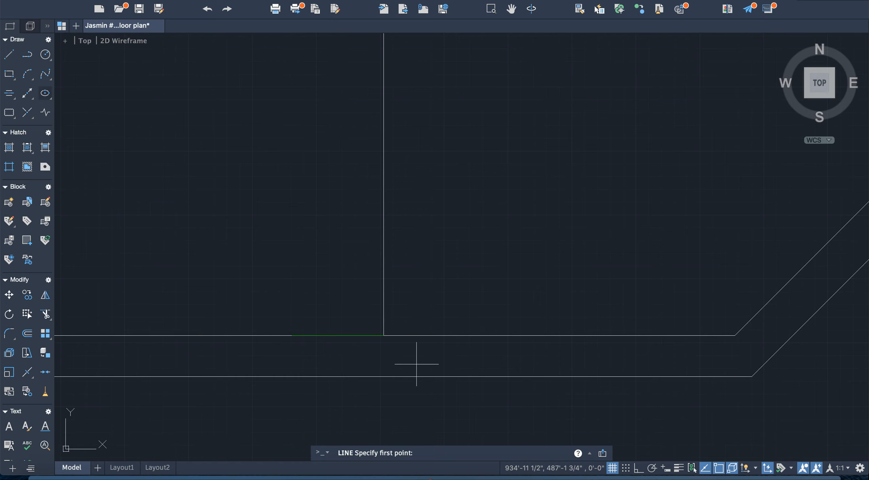
left_click(383, 336)
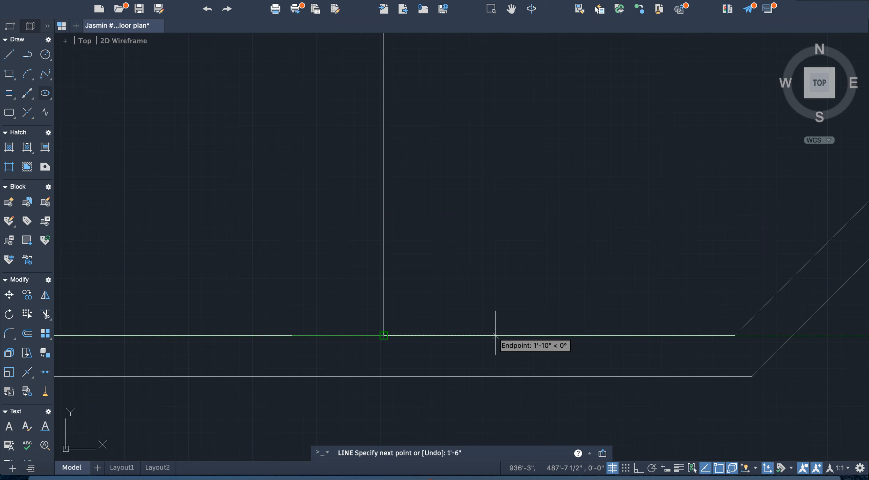
key("Return")
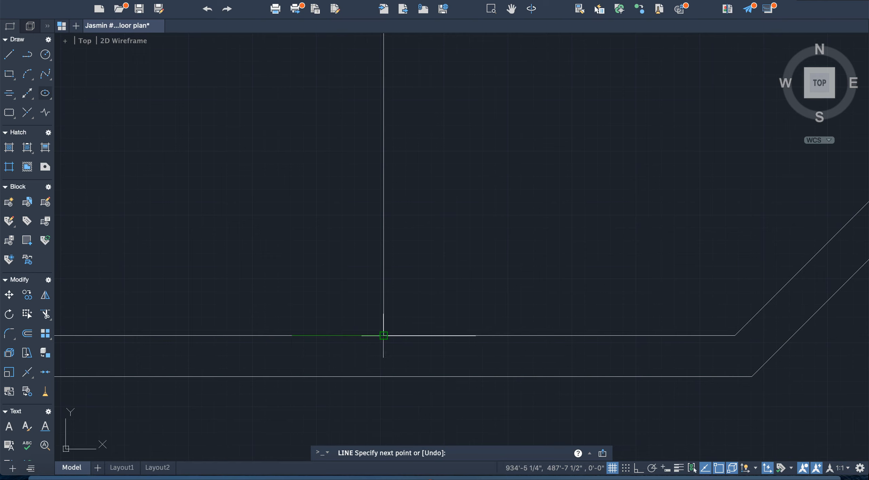
key("Return")
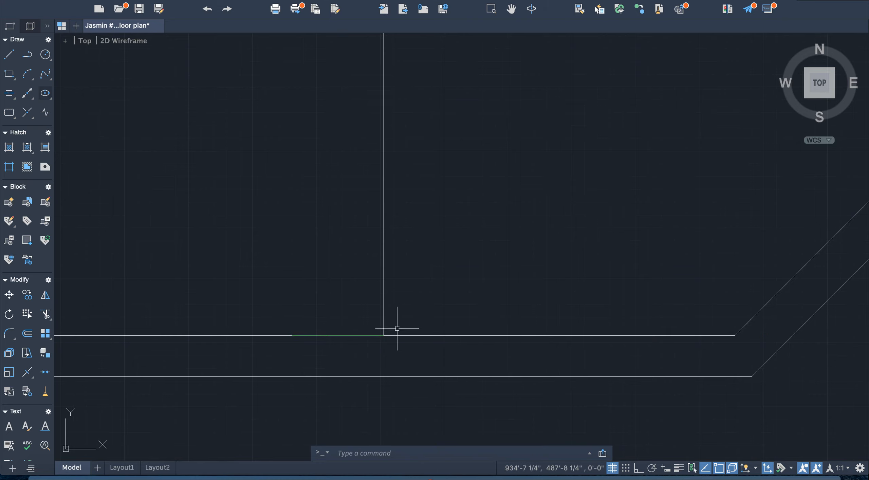
left_click(9, 54)
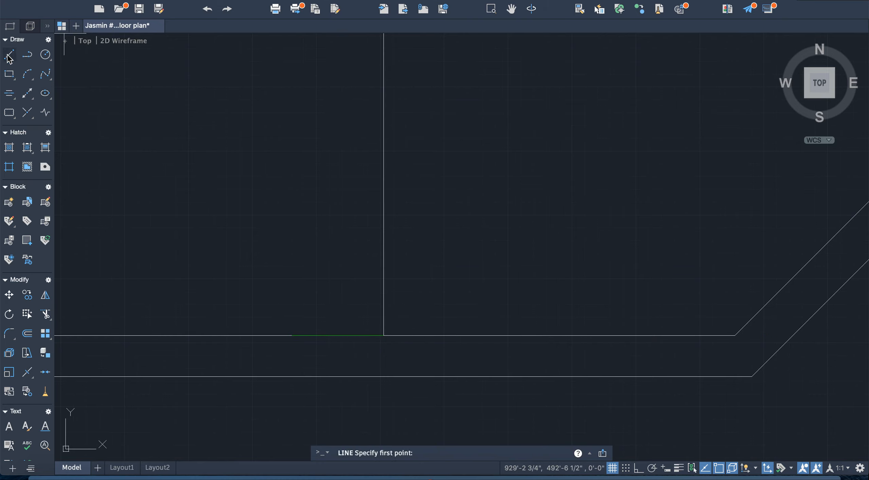
left_click(384, 336)
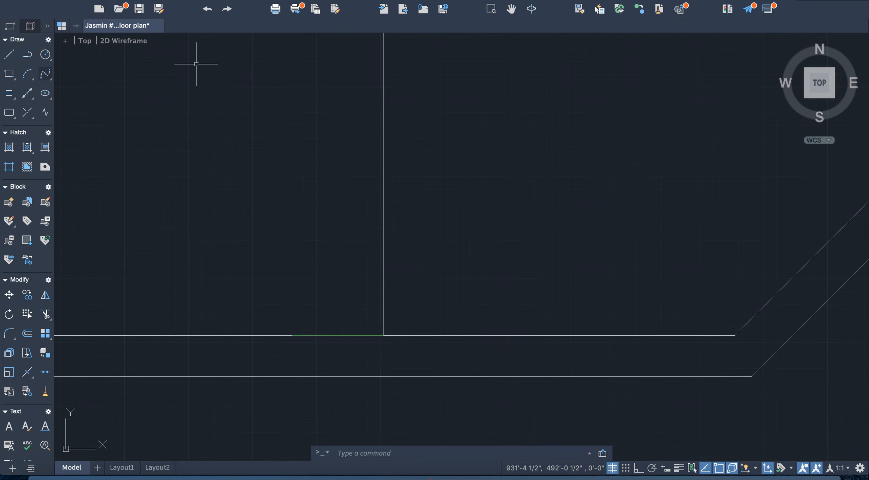
Move the 1'-6" line right of the vertical divider to the windows layer
left_click(425, 336)
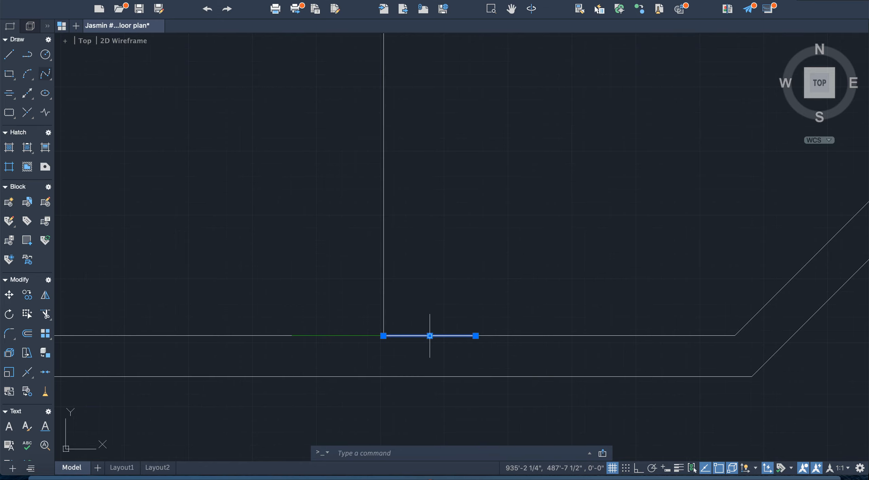
right_click(429, 336)
left_click(454, 256)
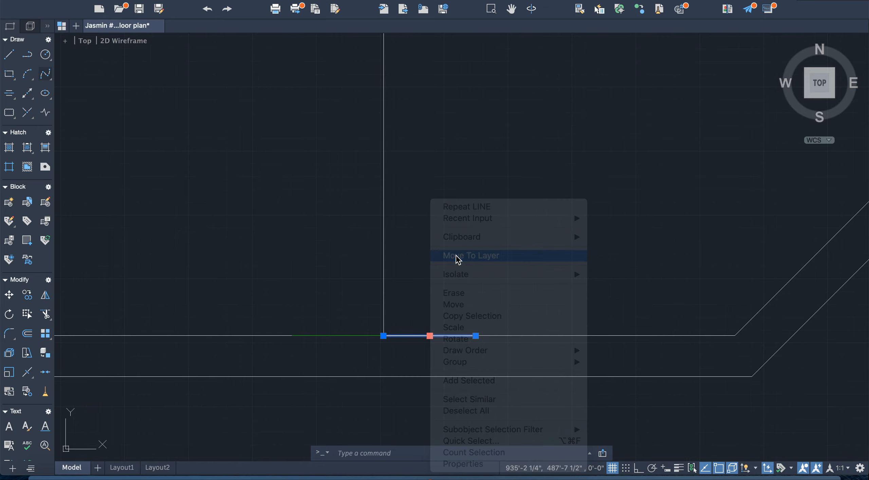
left_click(366, 176)
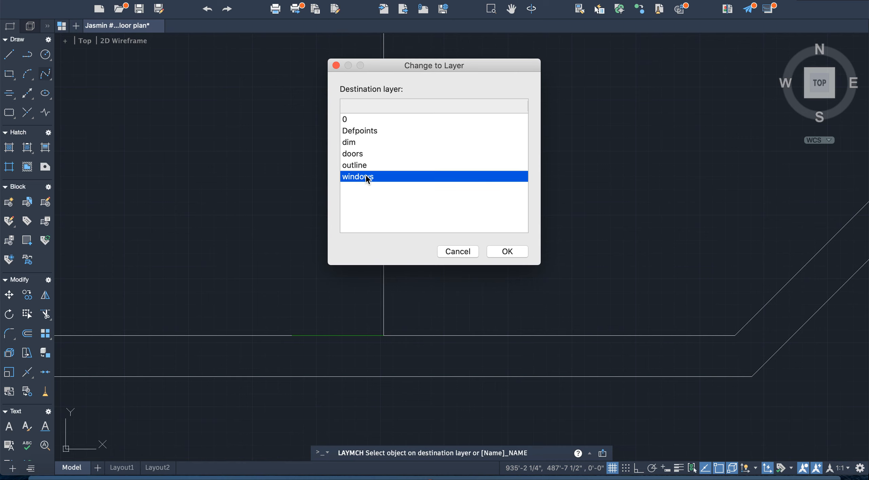
left_click(513, 253)
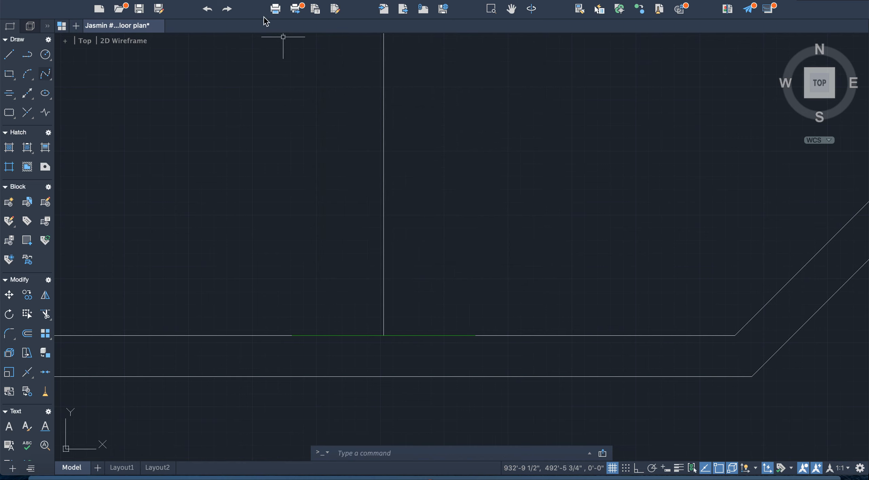
Make the windows layer current and close the layer list
left_click(237, 0)
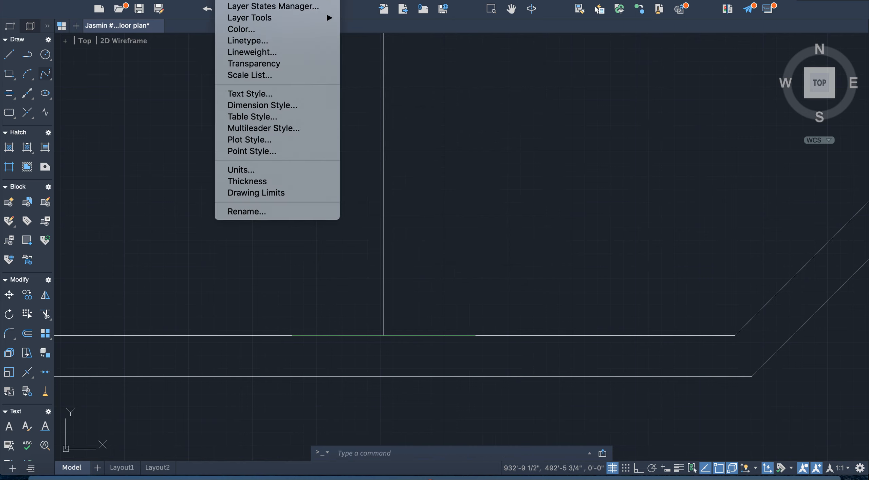
left_click(252, 2)
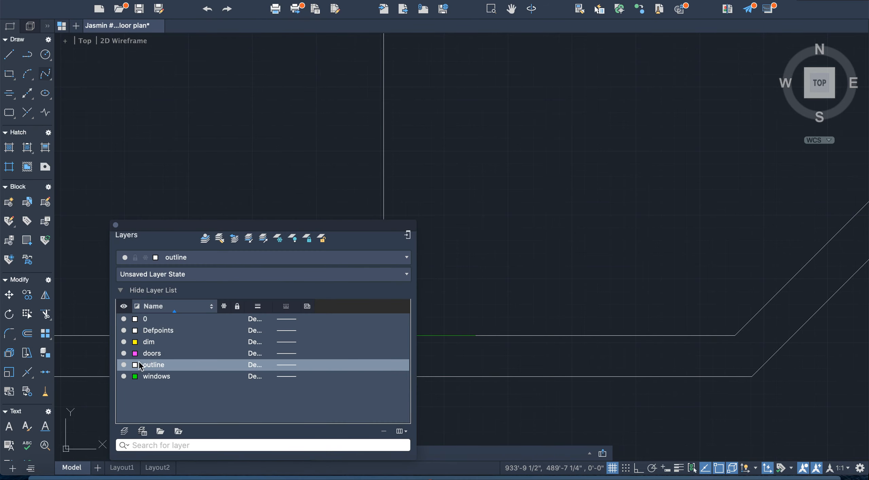
double_click(156, 377)
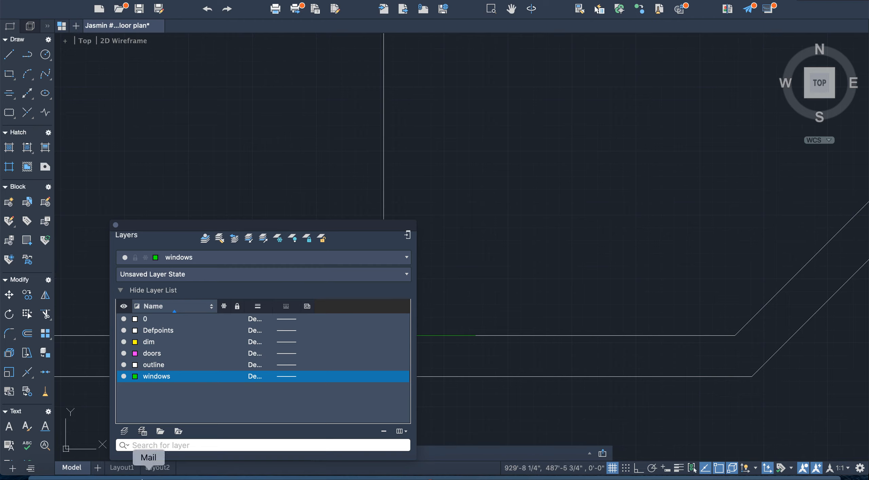
left_click(116, 225)
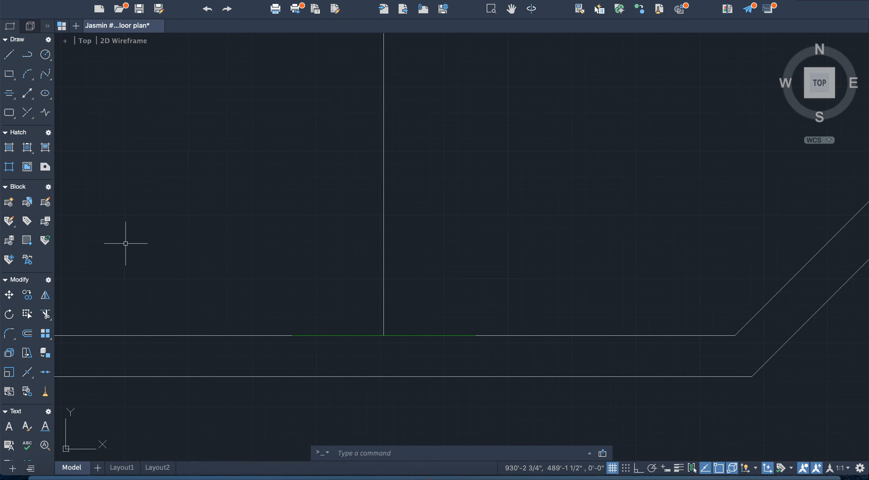
Draw a line across the bottom wall's thickness from the left end of the green window line to the outer wall line
left_click(9, 56)
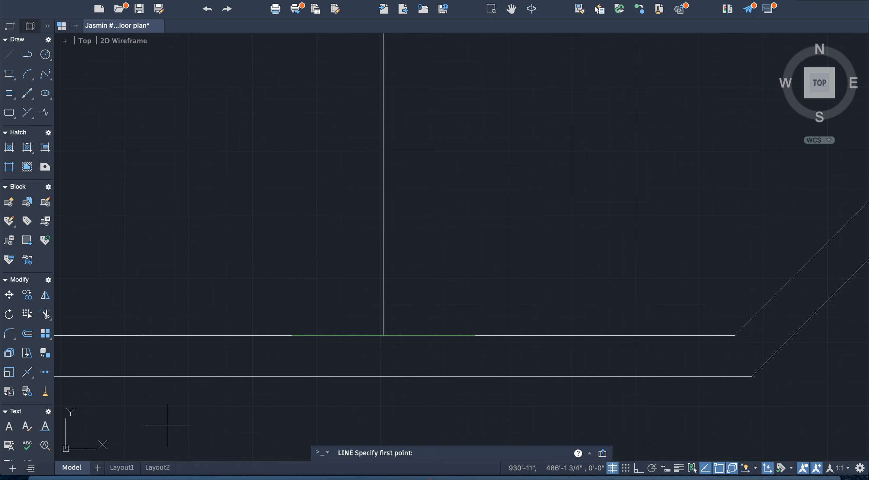
left_click(291, 335)
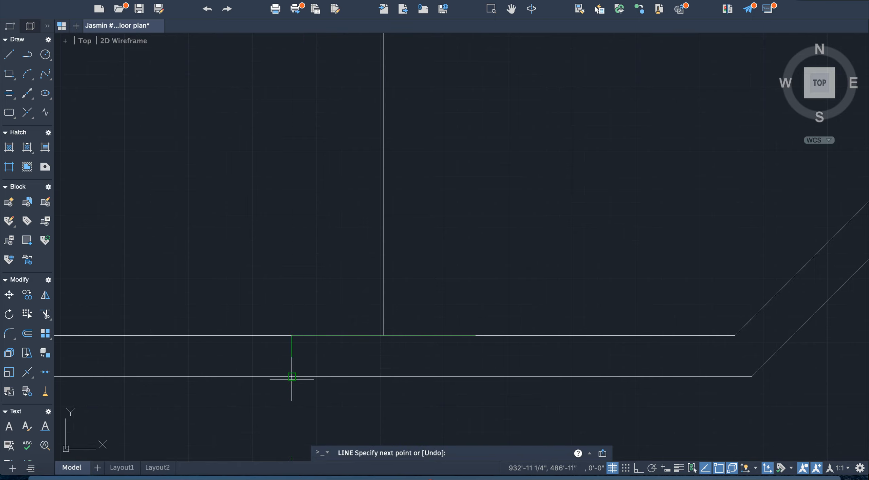
left_click(291, 377)
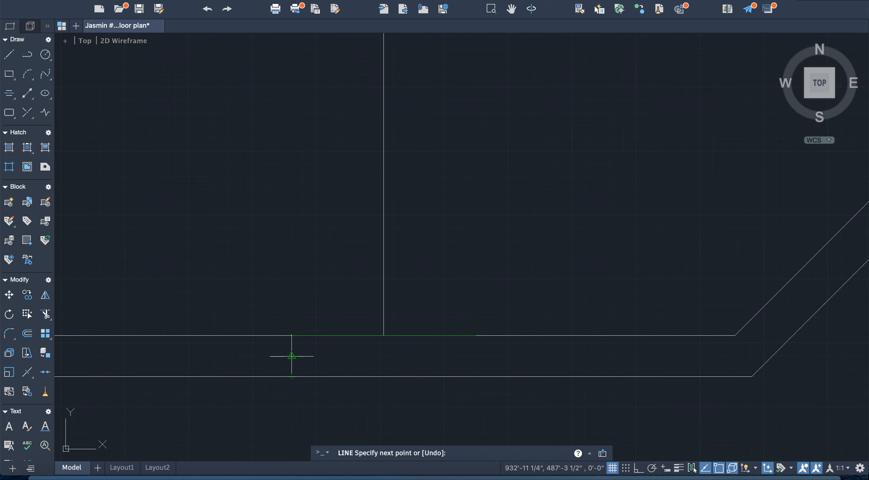
key("Escape")
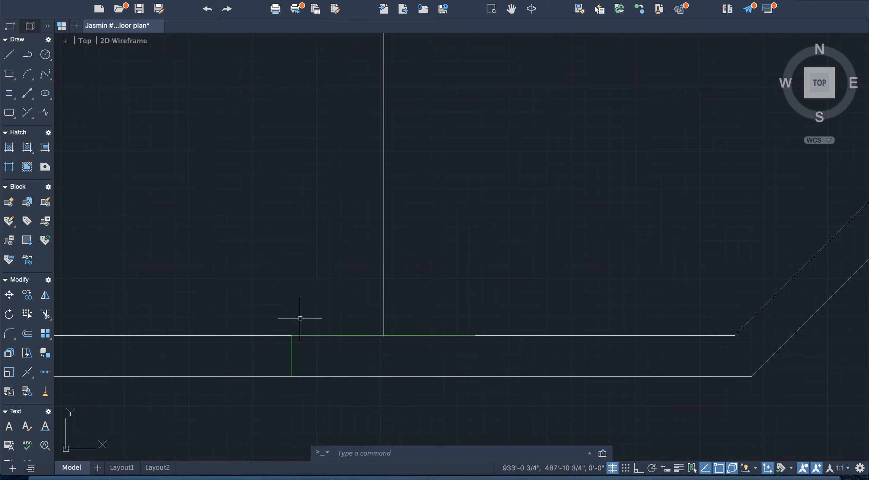
Draw a line across the bottom wall's thickness from the right end of the green window line to the outer wall line
left_click(10, 58)
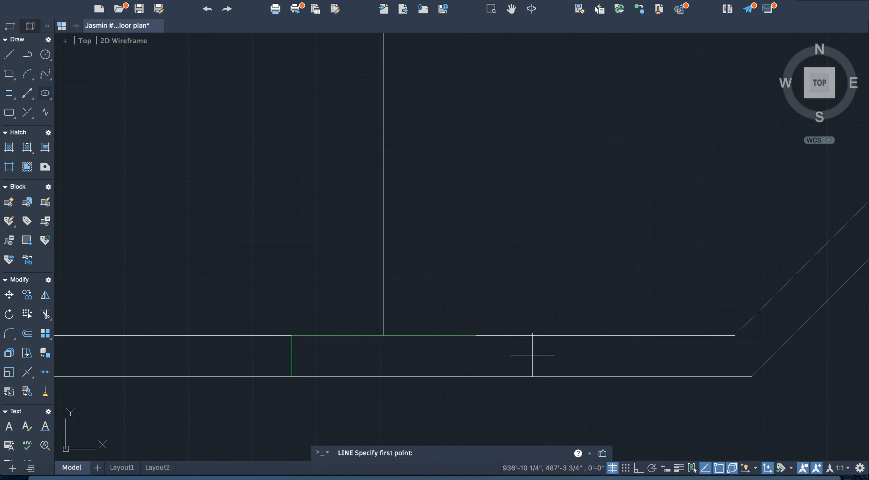
left_click(476, 336)
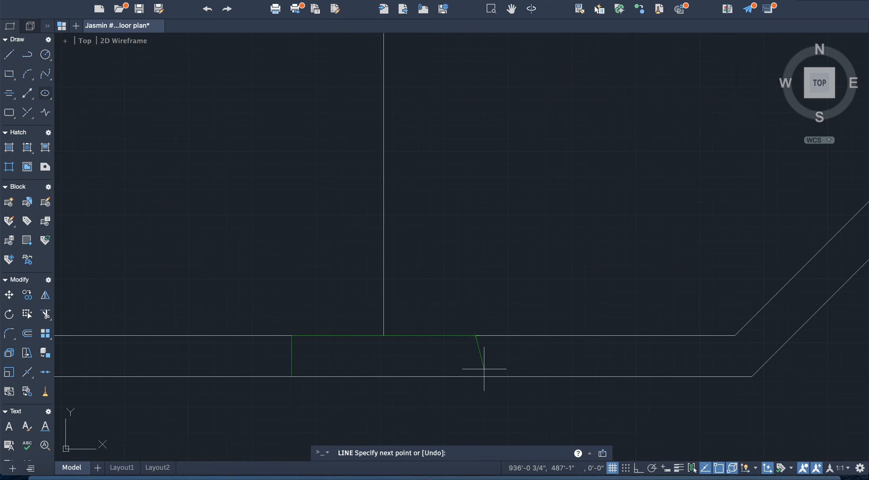
left_click(476, 376)
key("Escape")
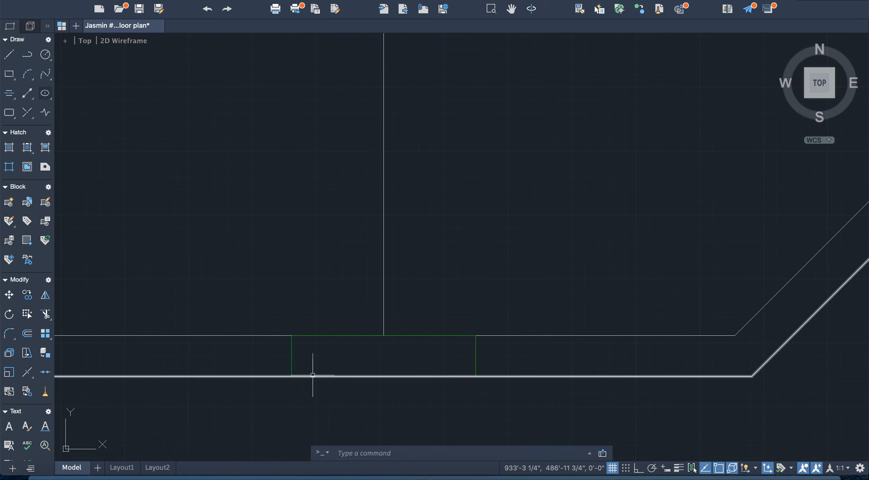
Close the window outline with a line along the outer wall joining the lower ends of the two cross lines
left_click(10, 57)
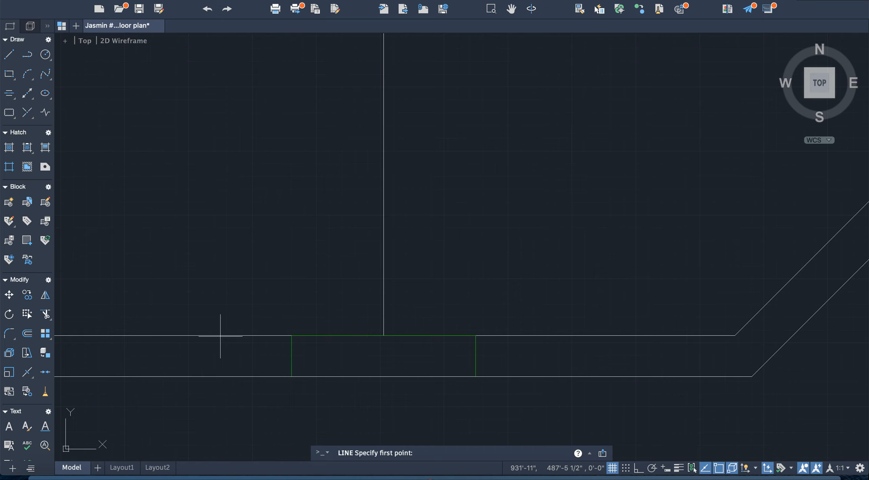
left_click(291, 377)
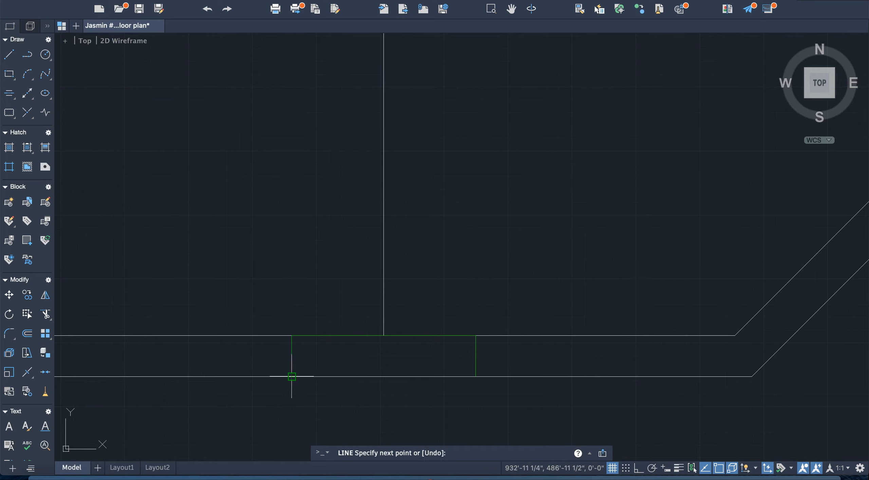
left_click(475, 376)
key("Escape")
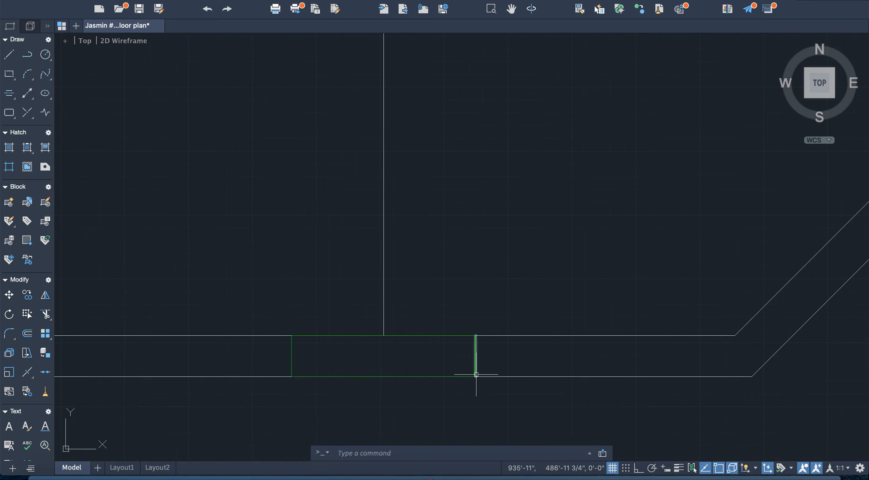
Measure the window's width along the outer wall line with a dimension preview, without placing the dimension
scroll(404, 414, "up", 5)
scroll(404, 411, "down", 5)
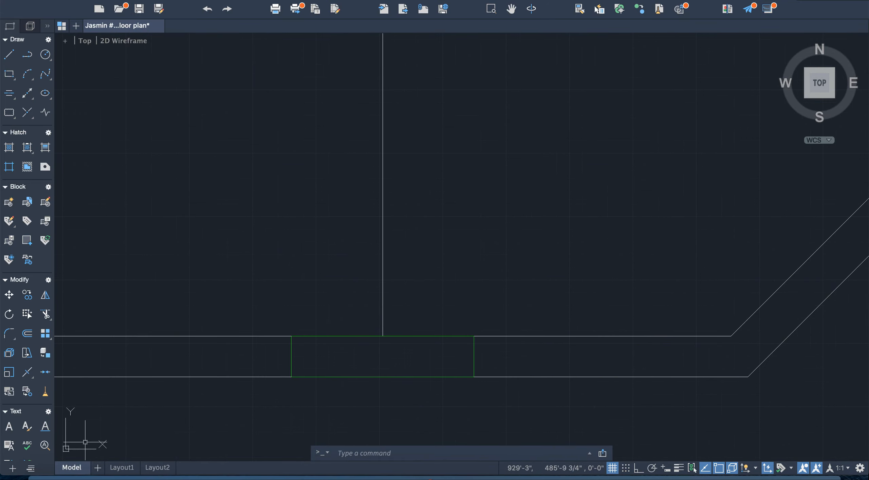
scroll(19, 441, "down", 3)
scroll(18, 443, "down", 1)
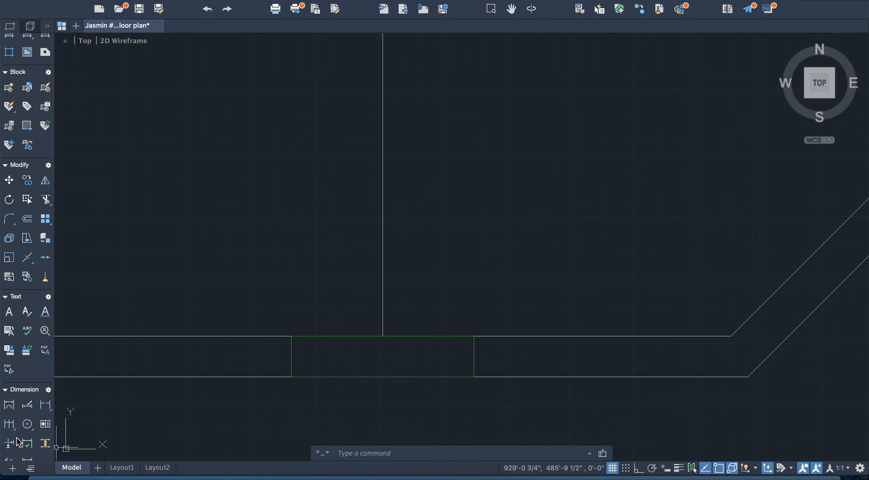
left_click(11, 410)
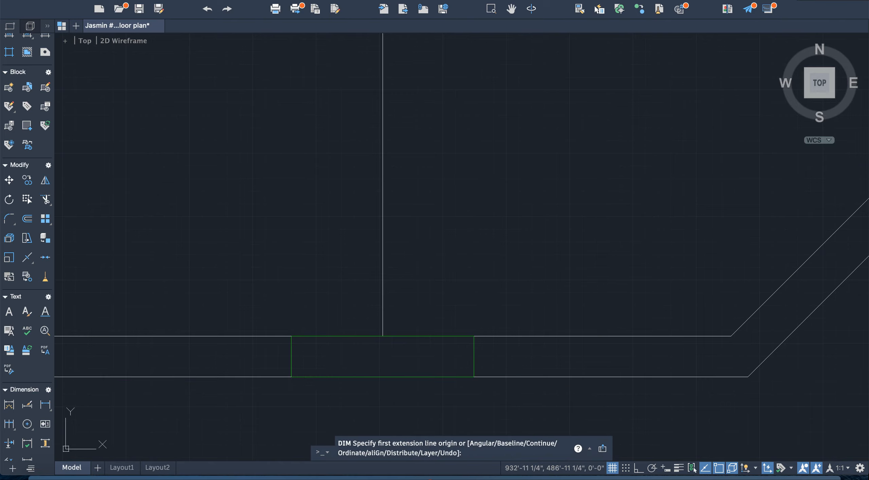
left_click(292, 377)
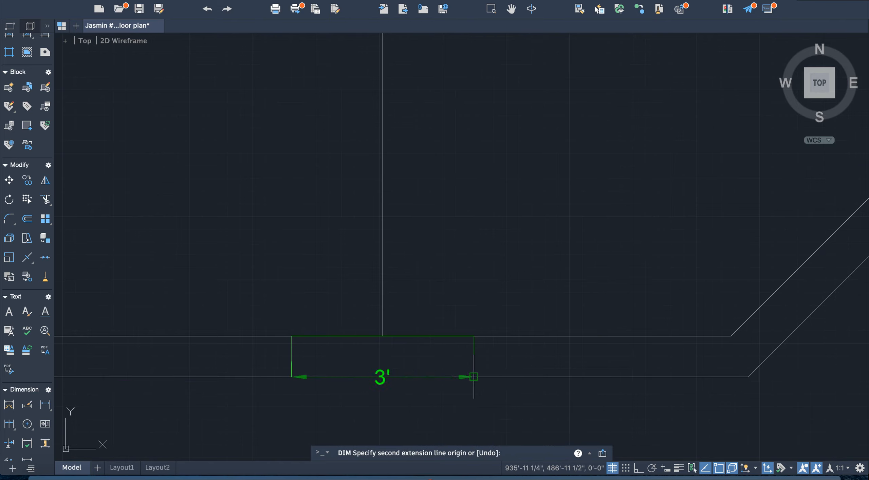
key("Escape")
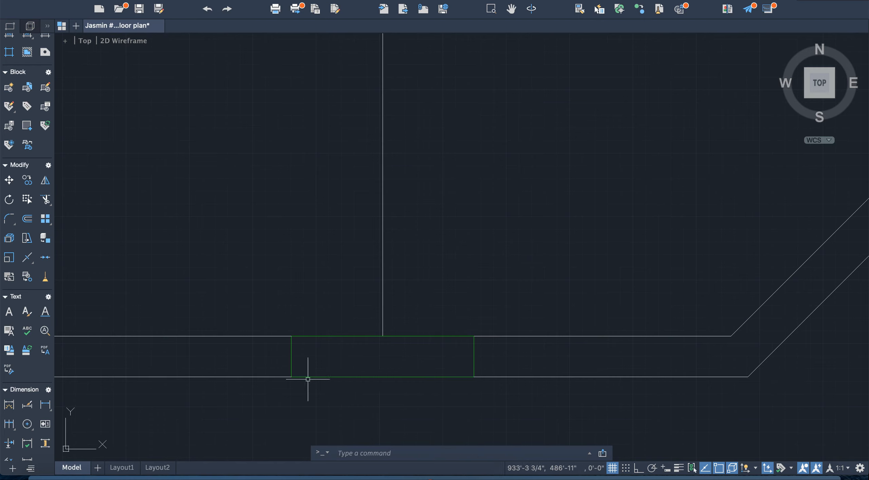
Offset the window's outer line 2" inward, into the window outline
left_click(321, 377)
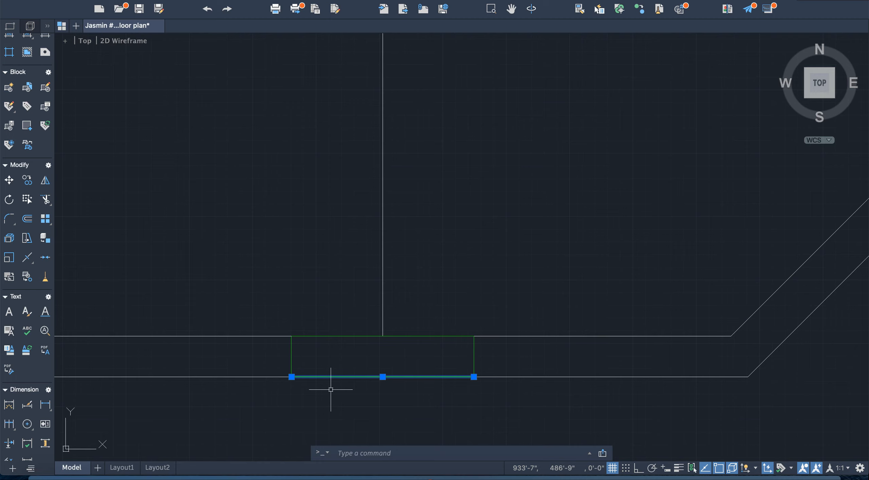
type("offset")
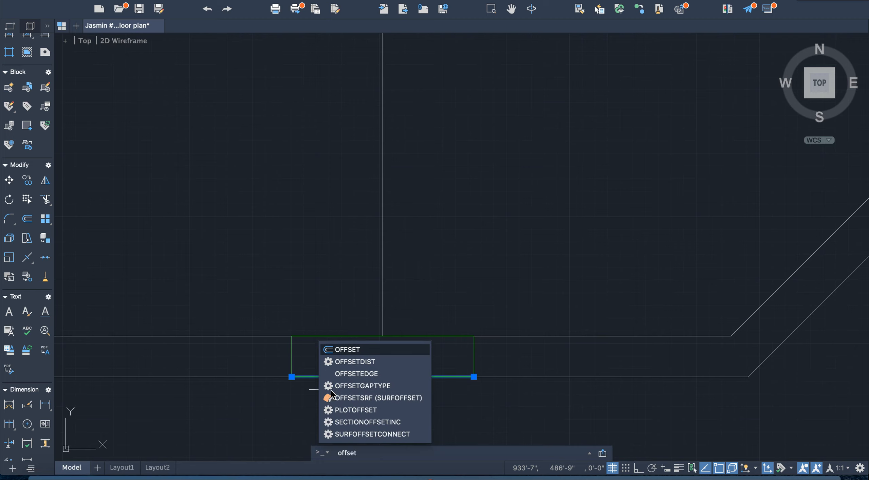
key("Return")
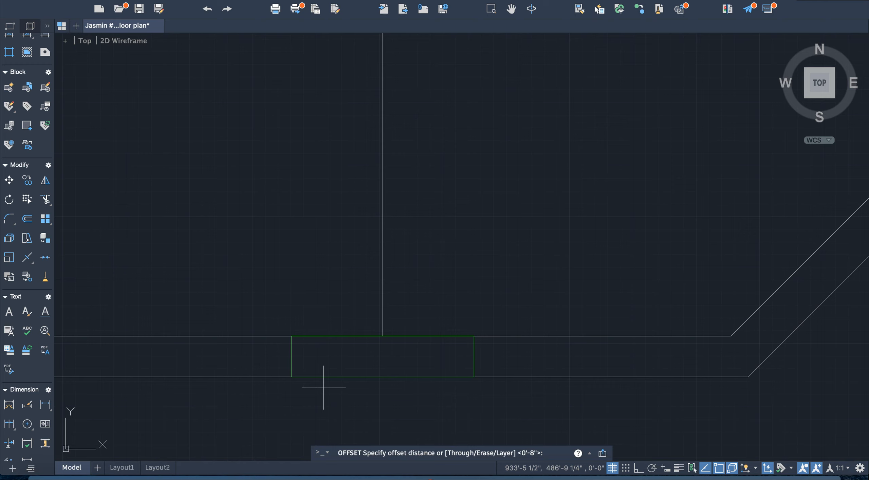
type("2")
key("Return")
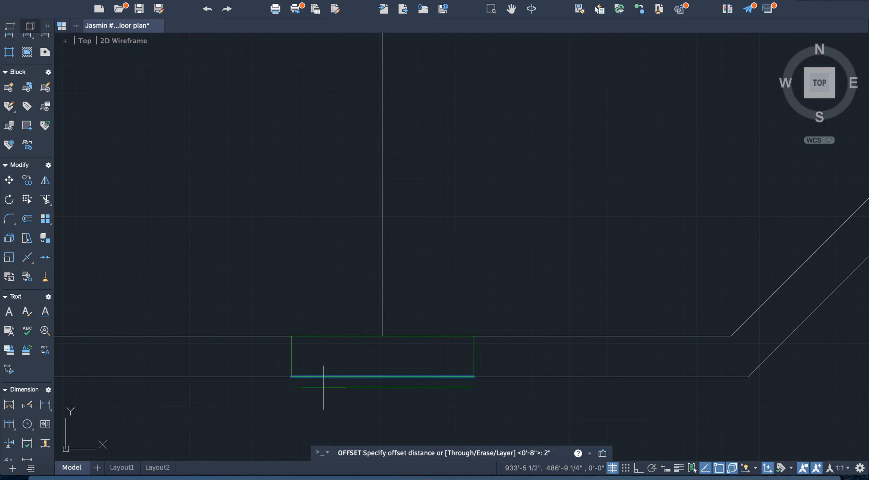
left_click(324, 367)
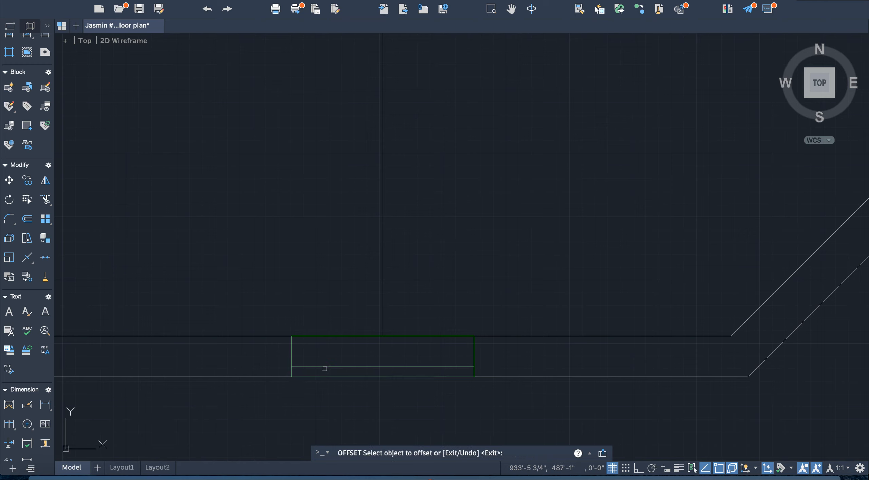
Offset the window's left and right end lines 2" toward its centre and end the Offset command
left_click(291, 357)
left_click(303, 357)
left_click(474, 355)
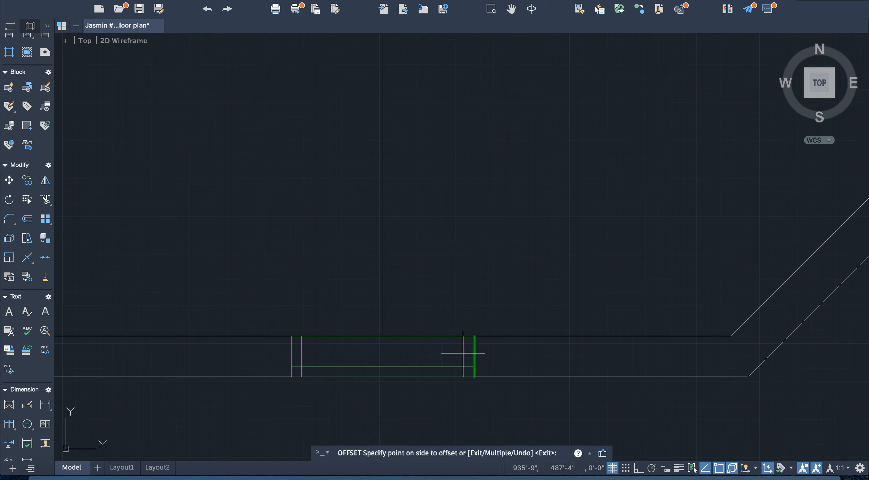
left_click(462, 354)
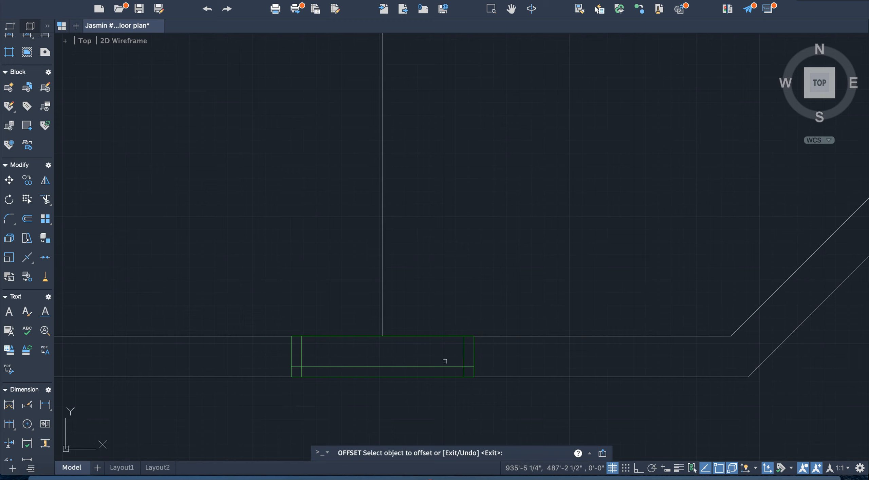
key("Escape")
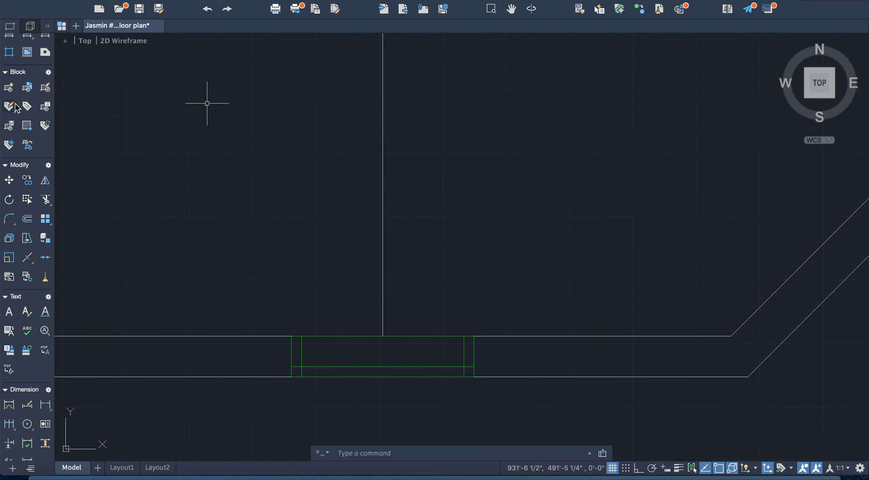
Draw a centre line in the window from the vertical divider's lower endpoint down to the offset inner frame line
scroll(16, 108, "up", 3)
left_click(10, 53)
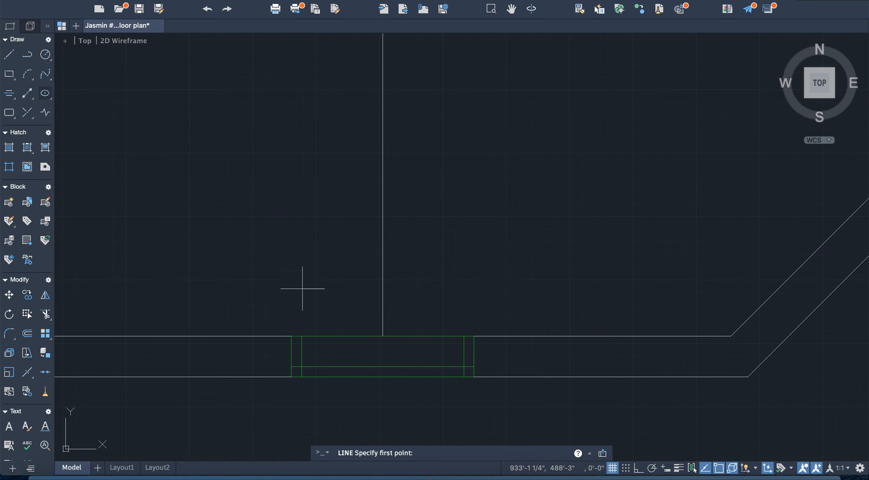
left_click(383, 336)
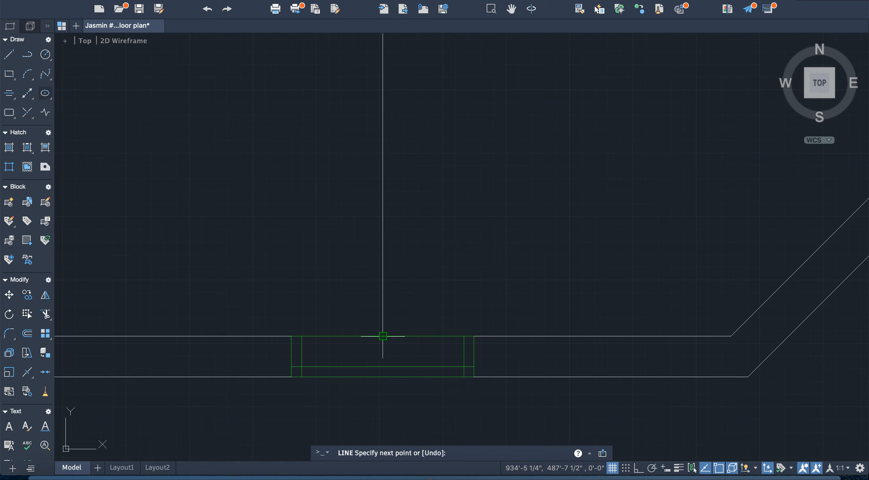
left_click(383, 366)
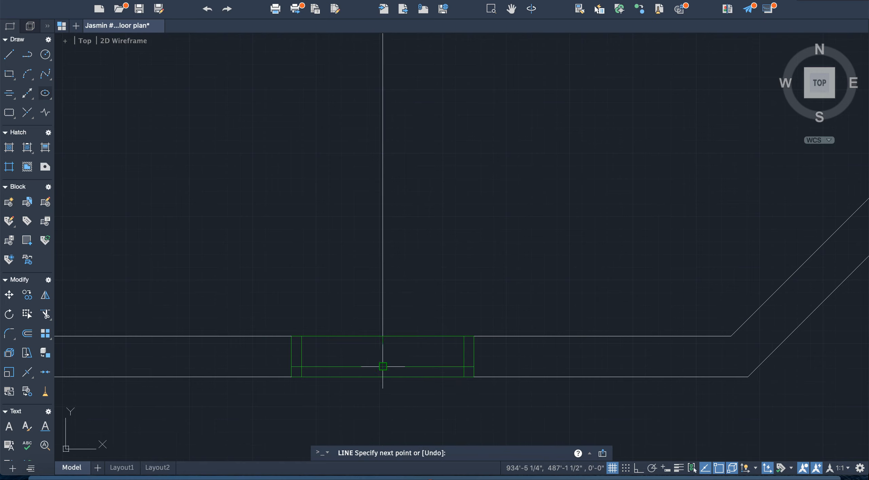
key("Escape")
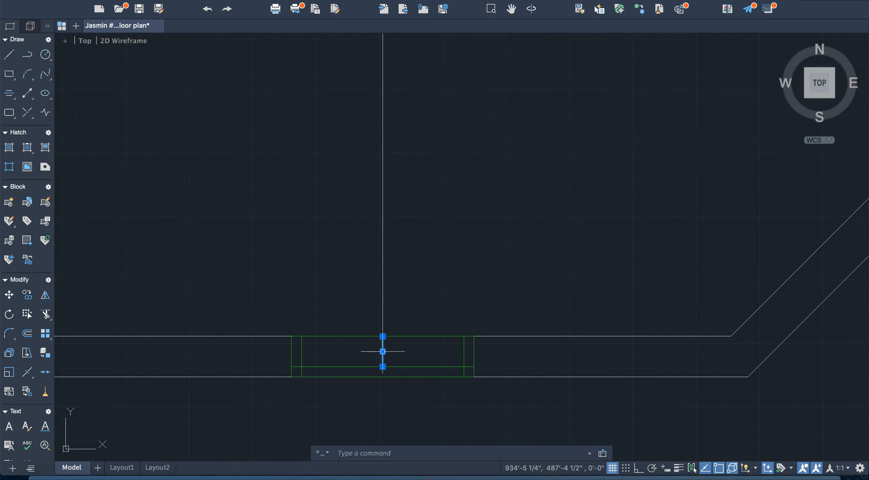
Offset the window's short centre line 1" to both the left and the right
type("ffset")
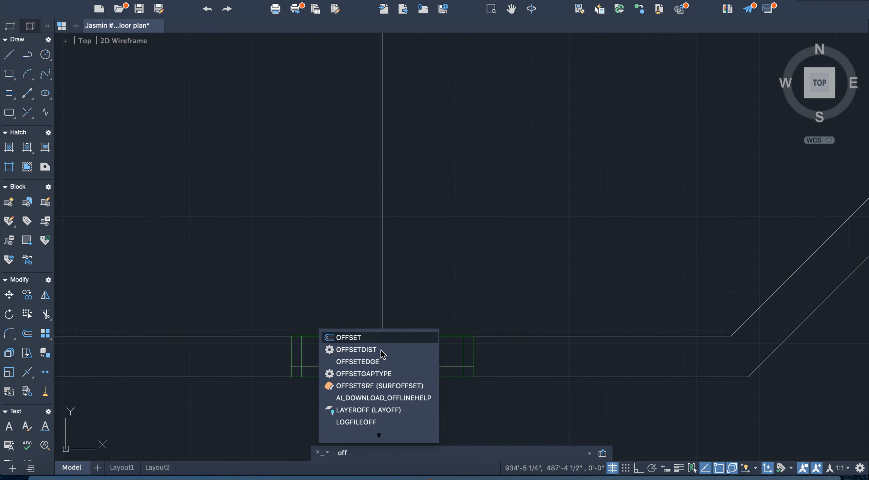
key("Return")
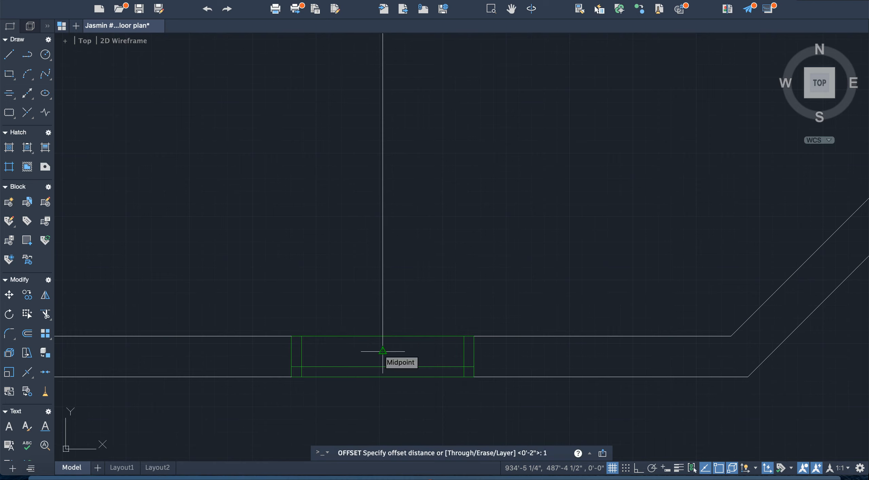
key("Return")
left_click(383, 352)
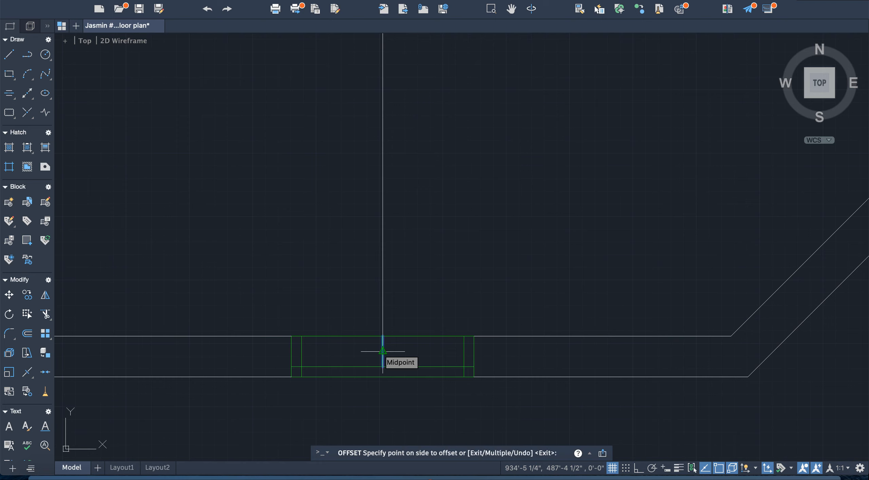
left_click(369, 352)
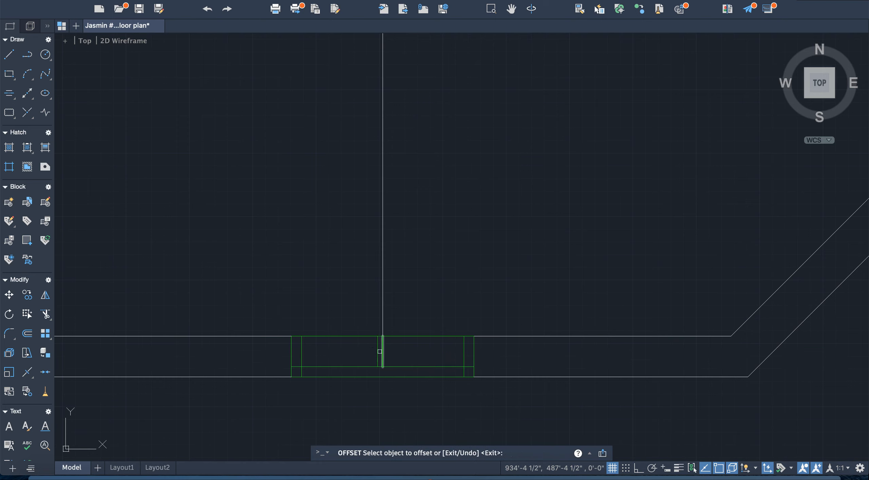
left_click(382, 351)
left_click(394, 352)
key("Escape")
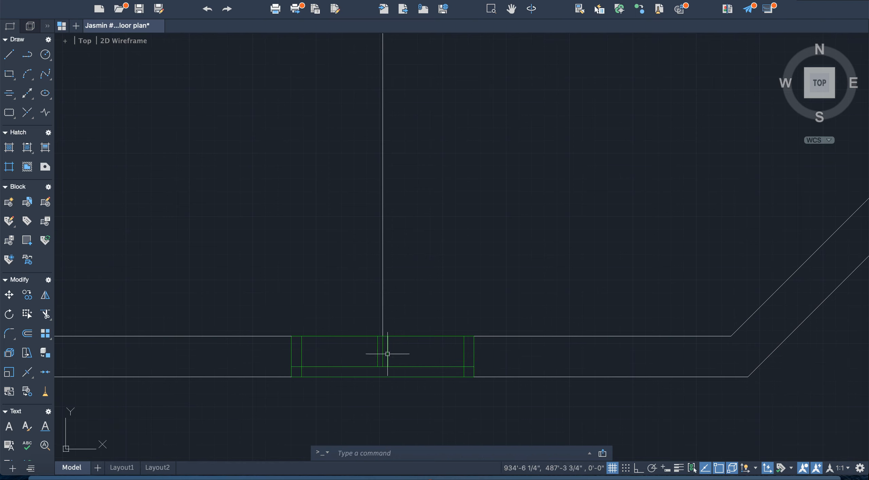
left_click(384, 350)
key("Return")
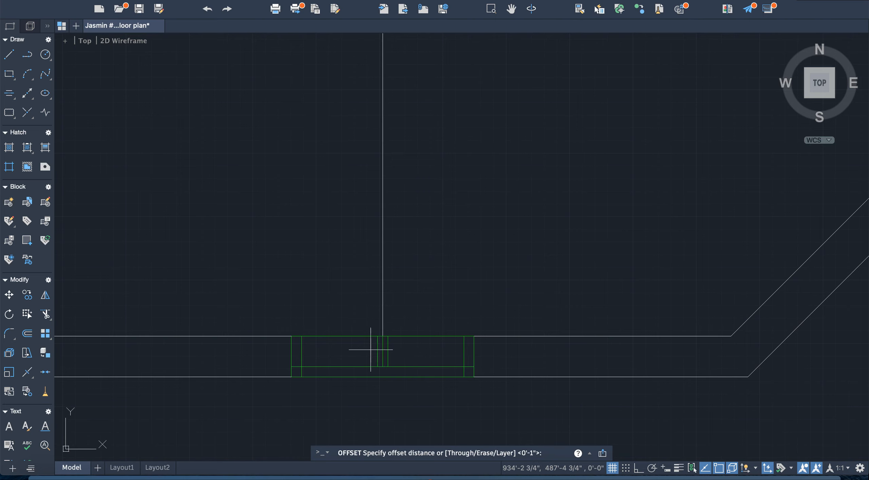
left_click(382, 346)
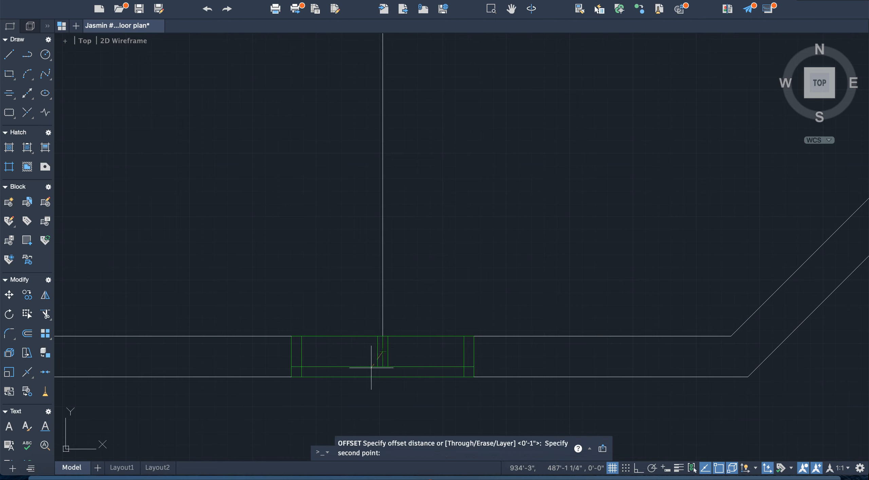
key("Escape")
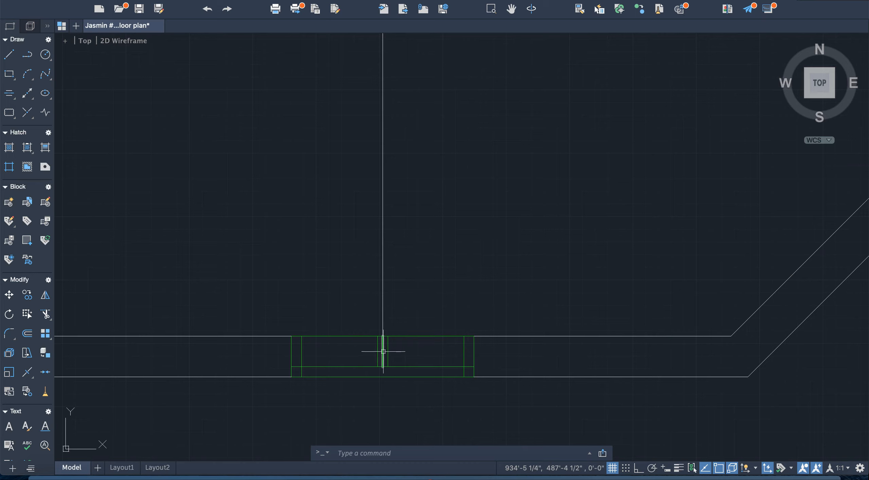
Delete the window's short centre line and offset the inner frame line 2" inward twice to form the two glass lines
key("Delete")
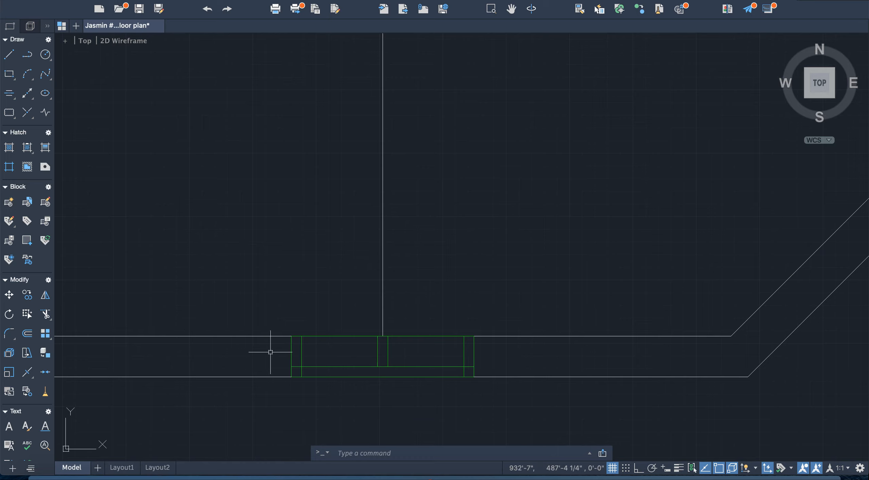
left_click(325, 363)
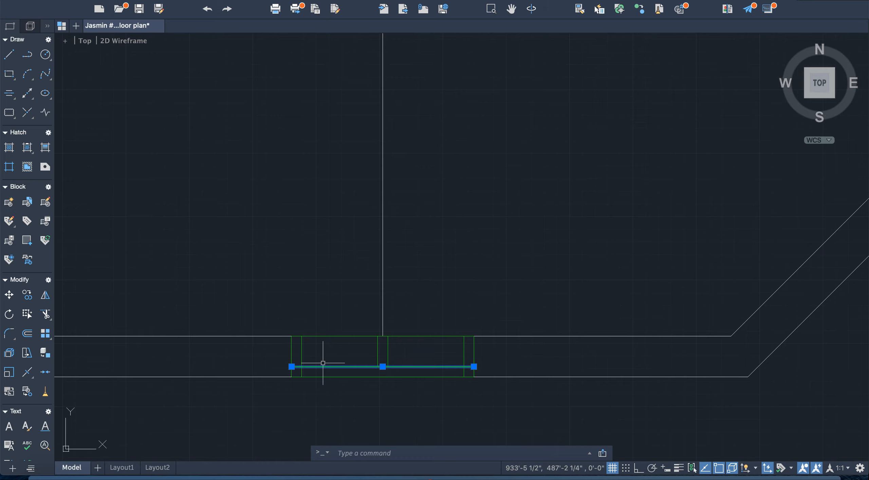
type("offset")
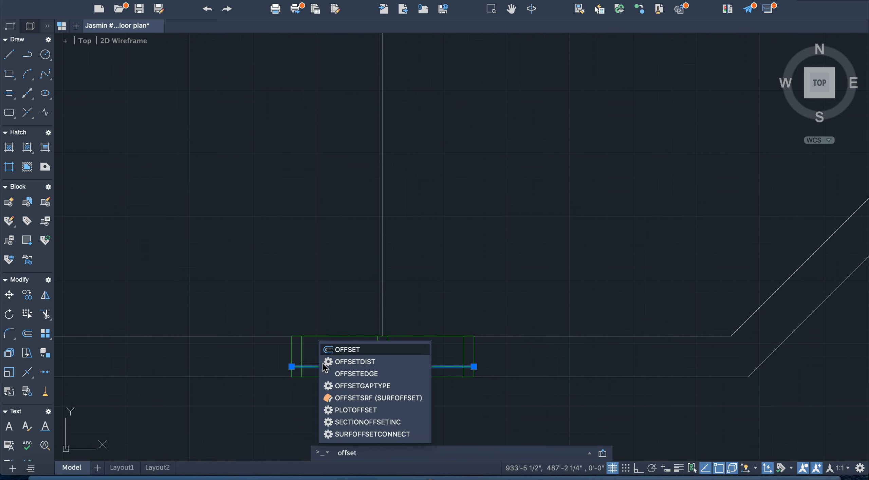
key("Return")
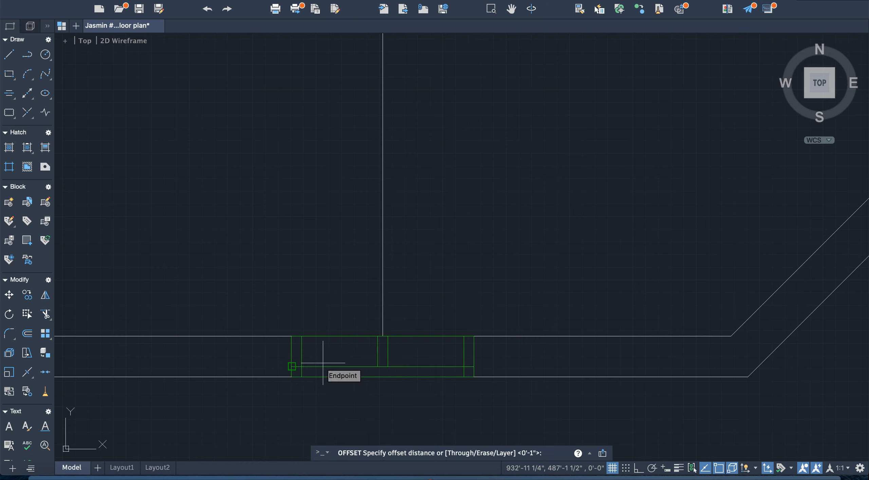
key("Return")
left_click(324, 366)
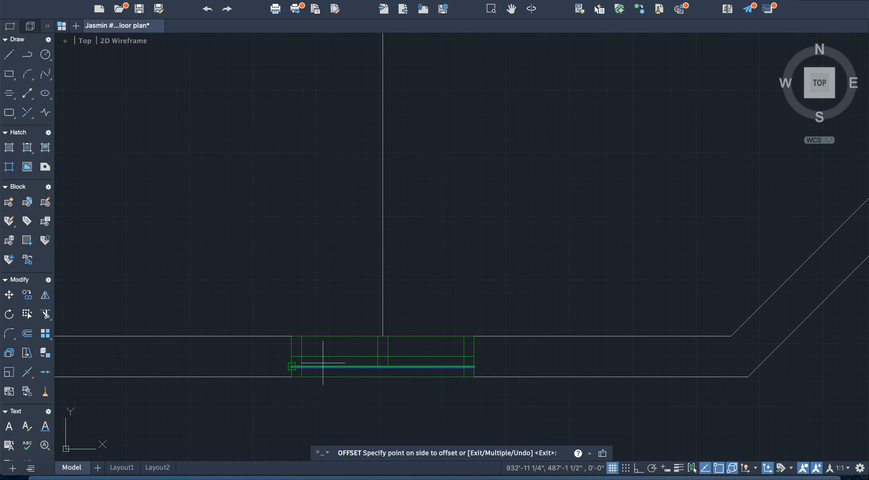
left_click(325, 354)
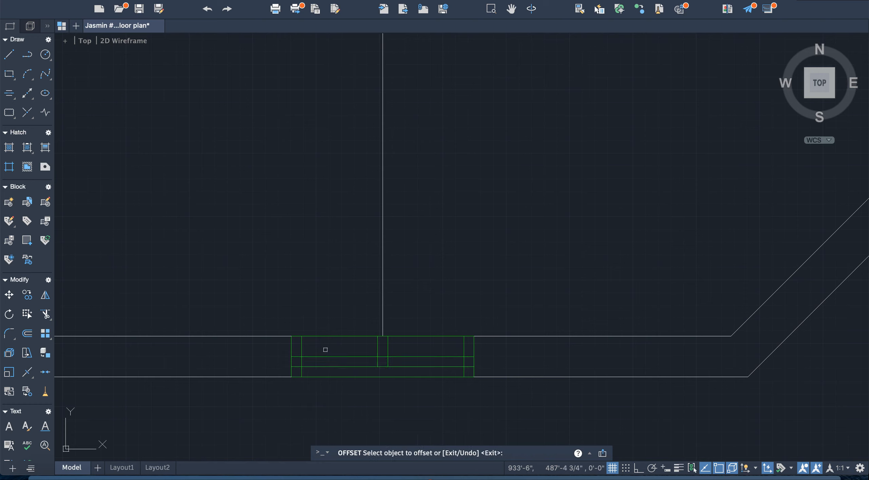
left_click(315, 357)
left_click(319, 351)
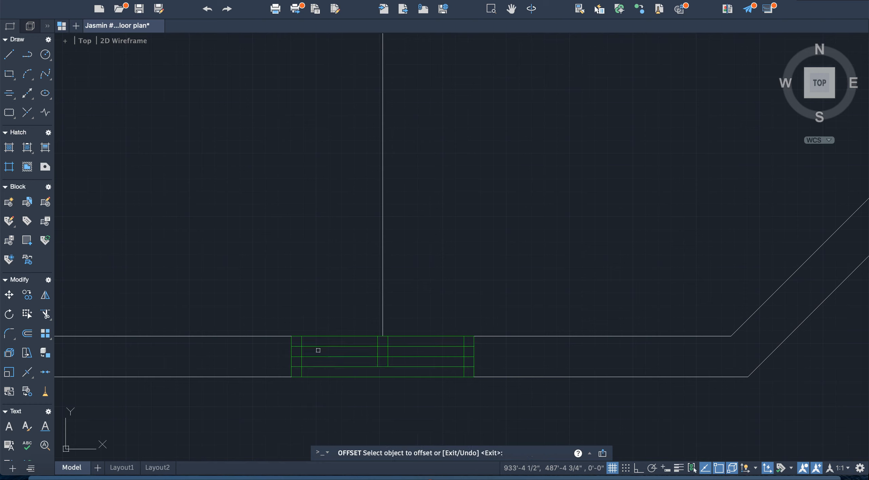
key("Return")
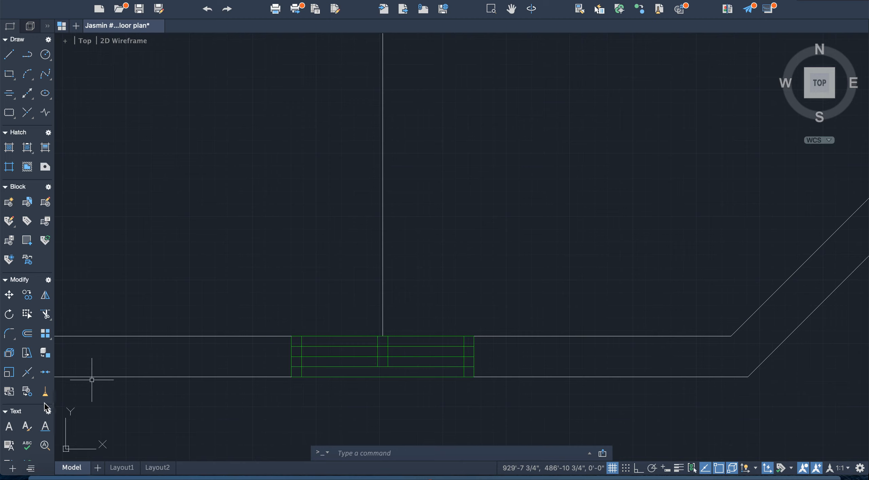
Trim the glass lines where they cross the side frames and centre mullion, and the side frame lines beyond the inner frame line
left_click(45, 314)
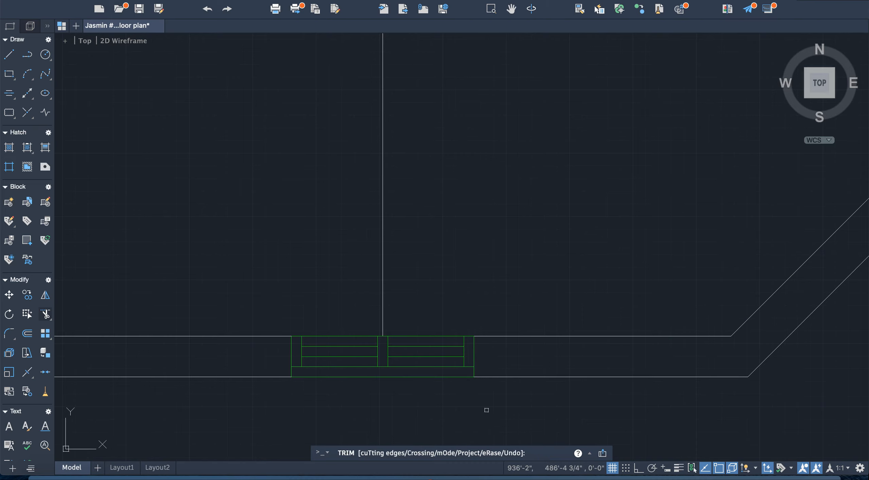
key("Escape")
scroll(497, 392, "down", 6)
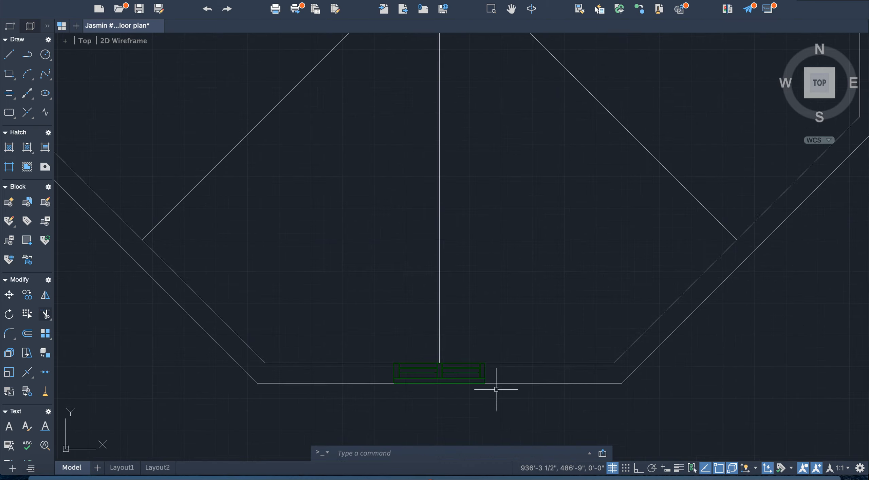
scroll(497, 393, "up", 3)
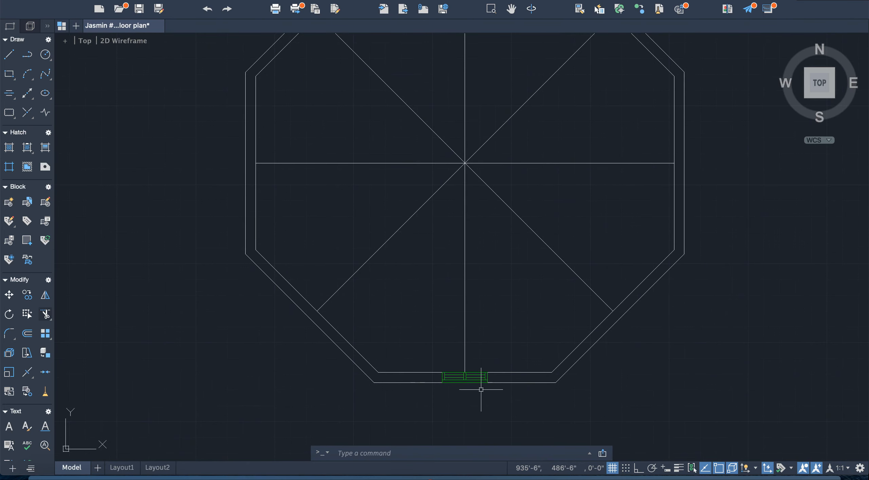
scroll(484, 384, "down", 3)
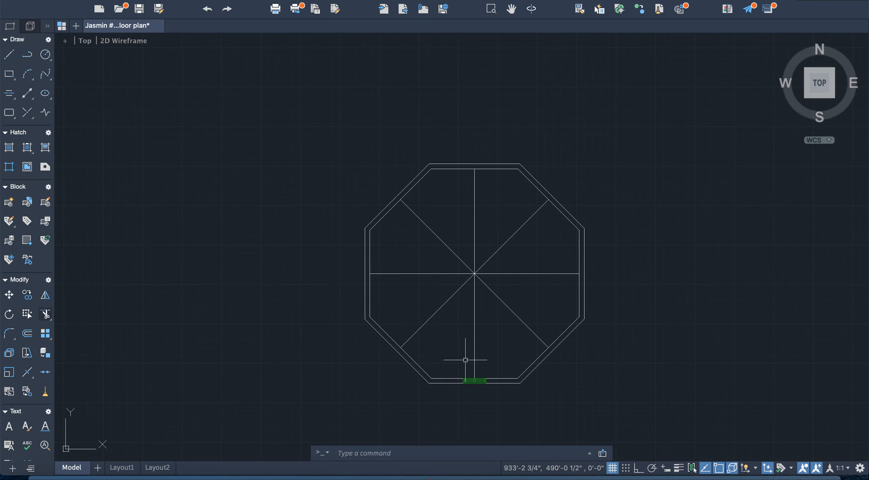
scroll(465, 360, "up", 3)
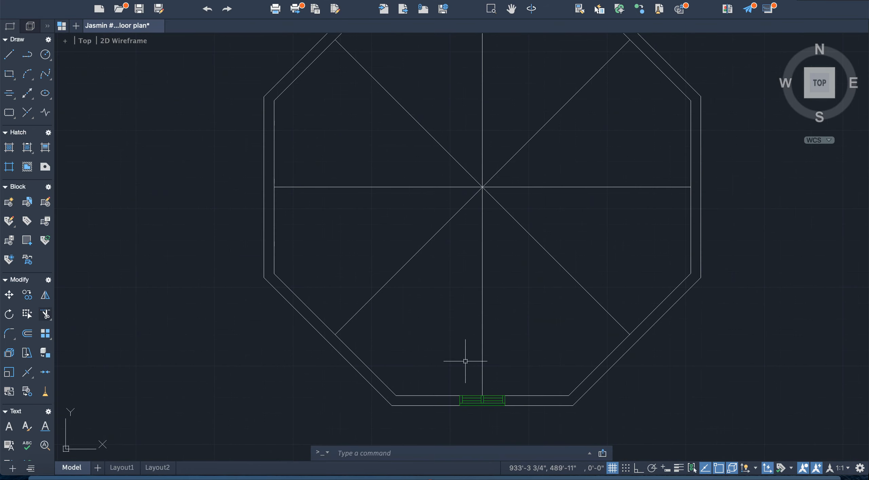
scroll(465, 361, "down", 3)
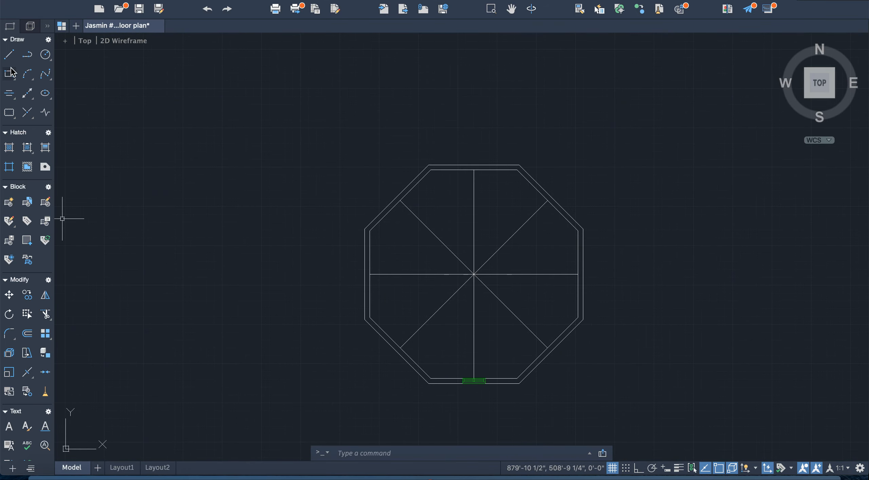
left_click(9, 54)
scroll(454, 381, "up", 6)
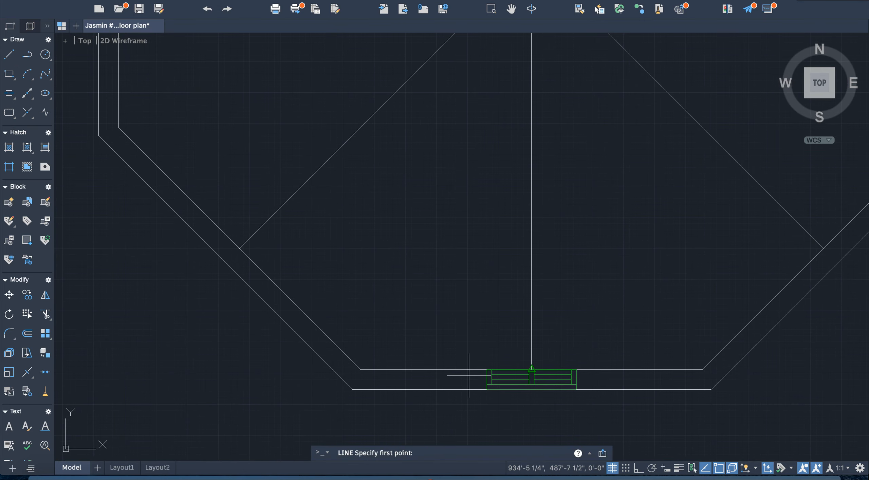
scroll(487, 369, "down", 6)
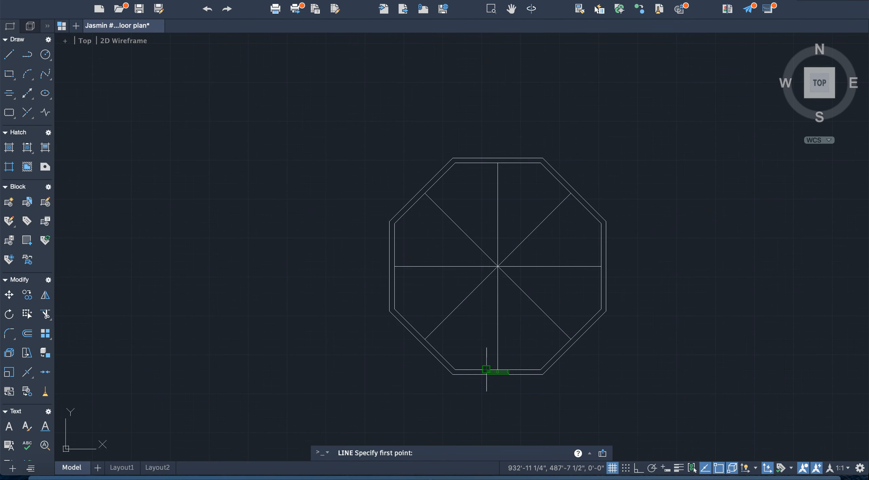
key("Escape")
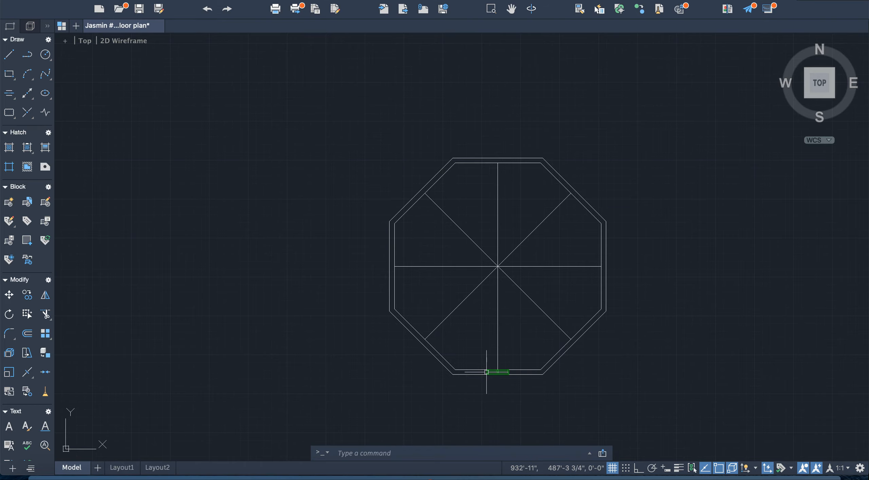
Copy the window's outer outline from its inner-edge midpoint to the midpoint of the opposite wall's outer line
scroll(486, 374, "up", 6)
scroll(486, 374, "up", 3)
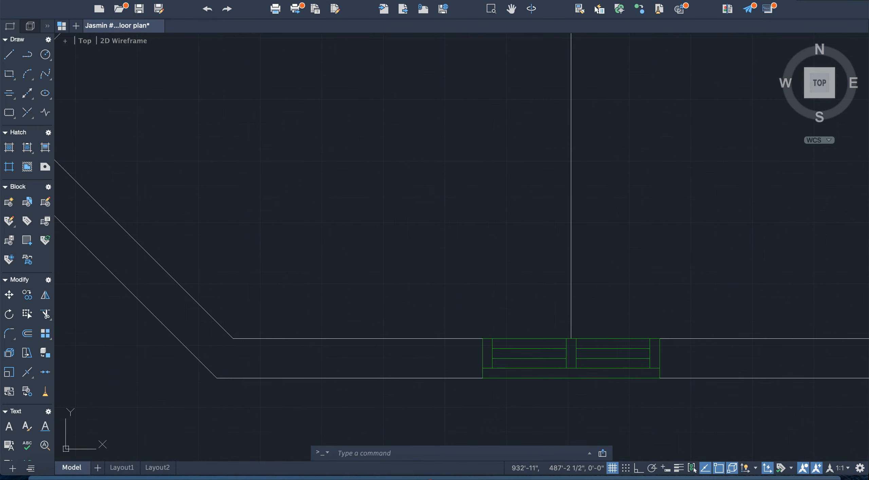
left_click(482, 363)
left_click(512, 378)
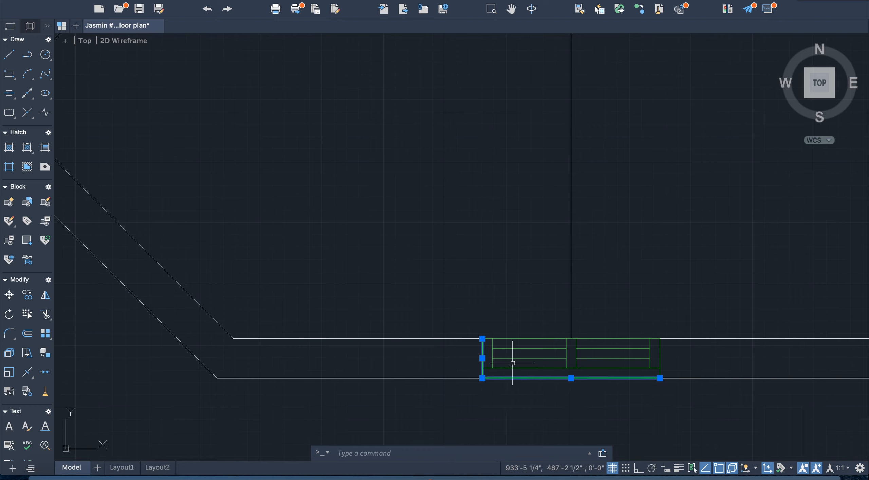
left_click(511, 339)
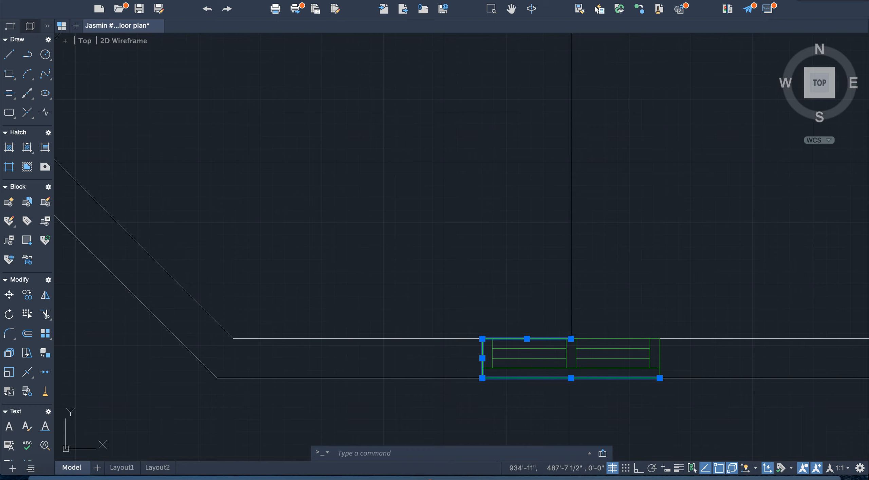
left_click(638, 339)
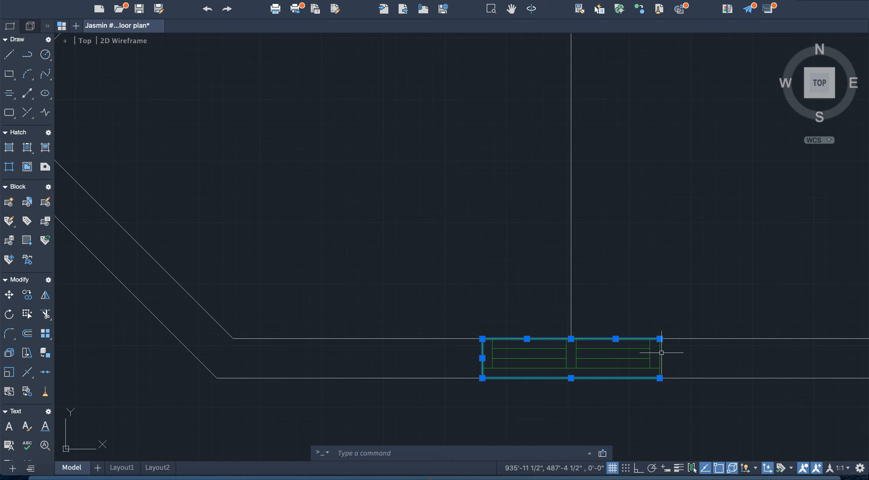
left_click(660, 355)
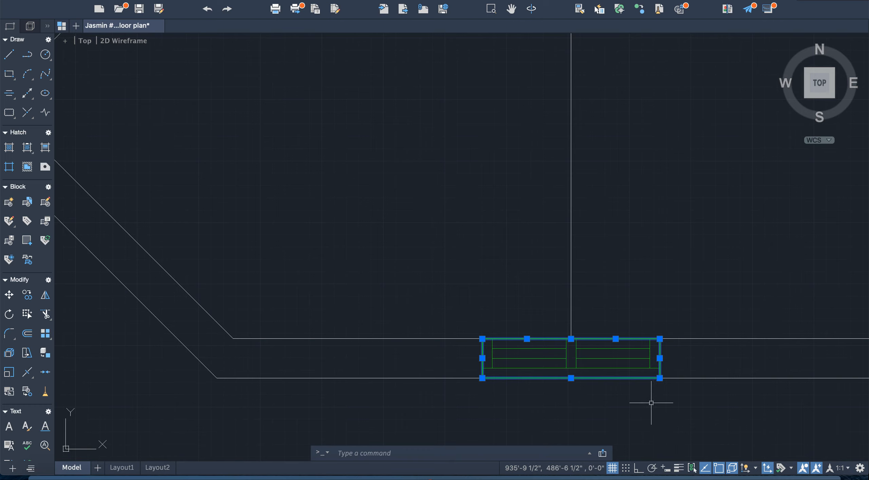
type("cop")
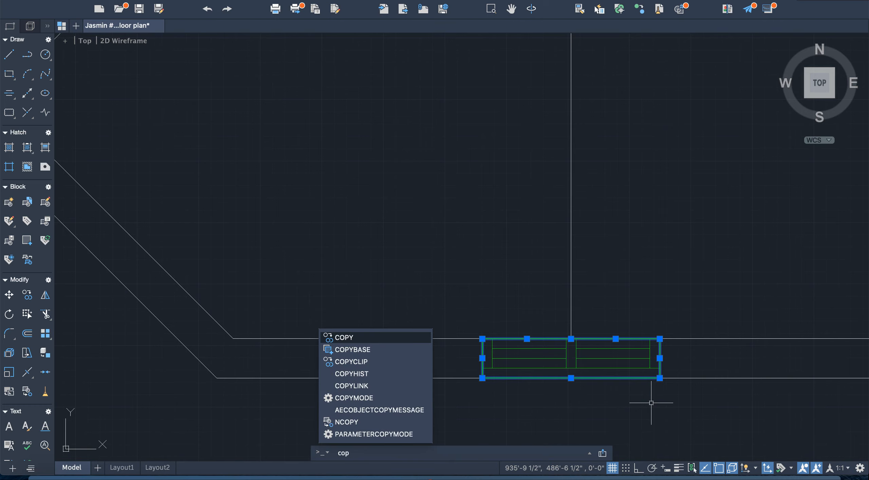
type("y")
key("Return")
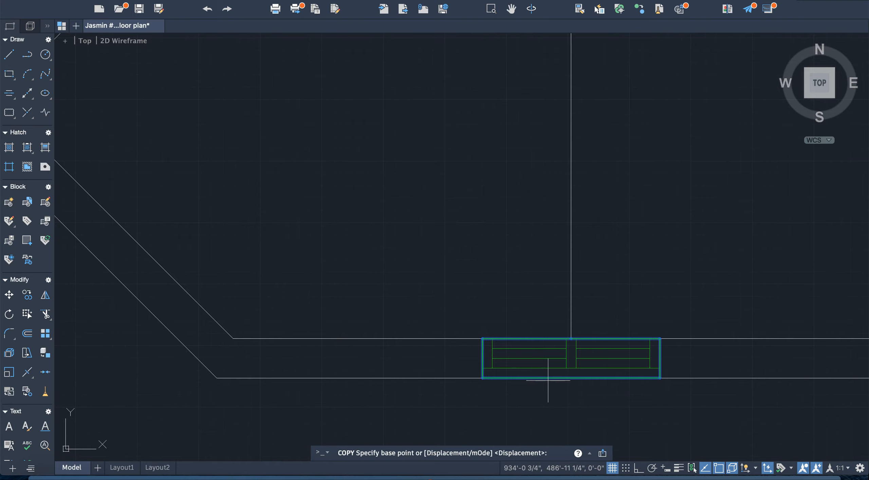
scroll(571, 339, "up", 4)
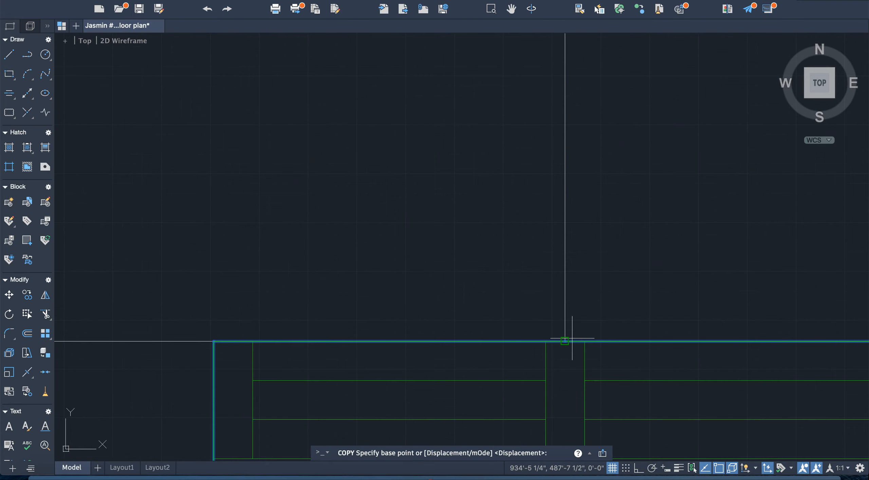
left_click(565, 341)
scroll(569, 331, "down", 5)
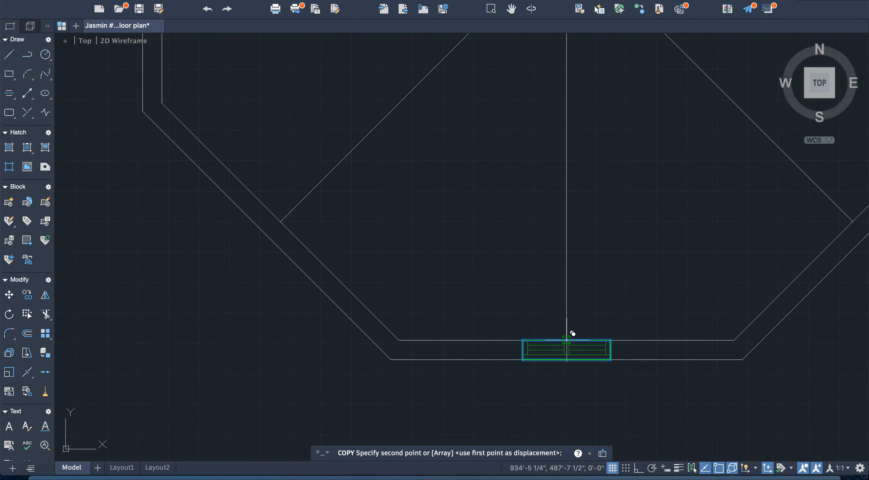
scroll(568, 131, "up", 4)
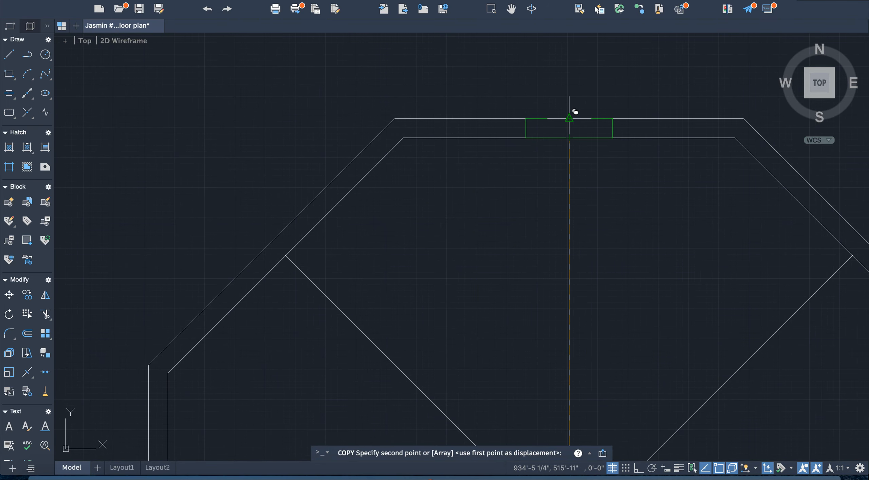
left_click(573, 133)
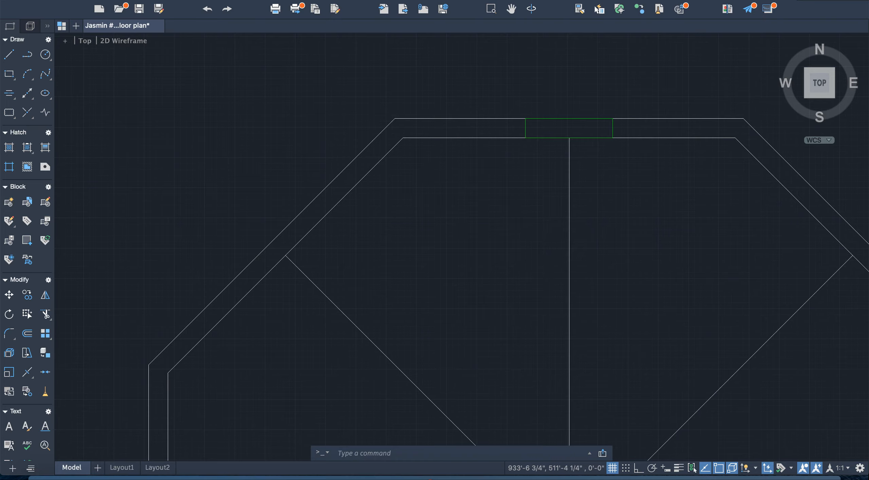
Delete the two half-length lines of the copied outline that lie along the opposite wall's outer face
scroll(547, 258, "down", 8)
scroll(565, 270, "up", 5)
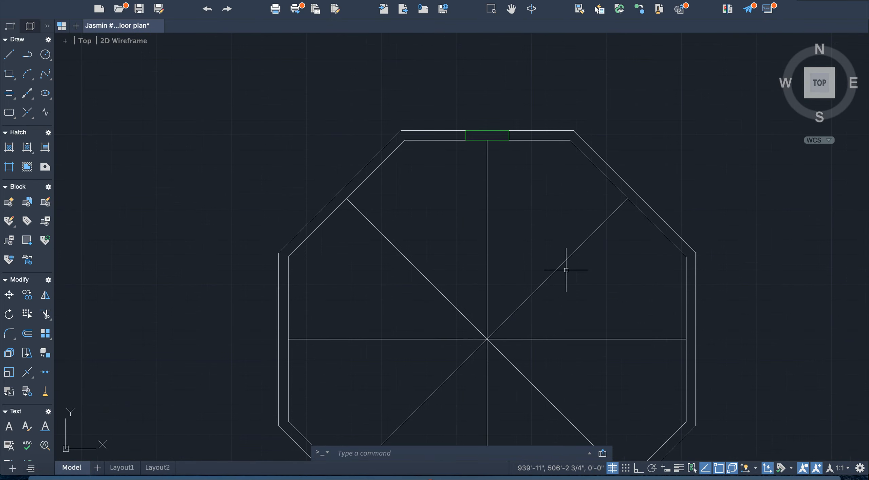
scroll(496, 127, "up", 3)
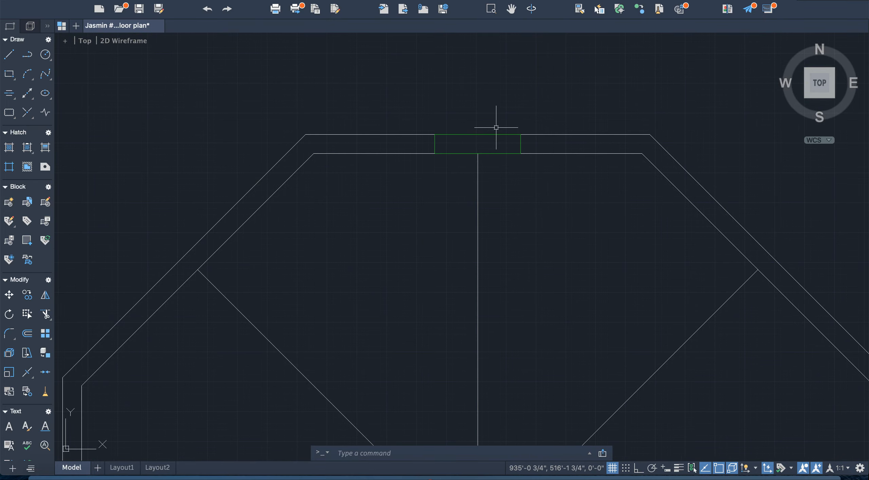
scroll(496, 127, "up", 5)
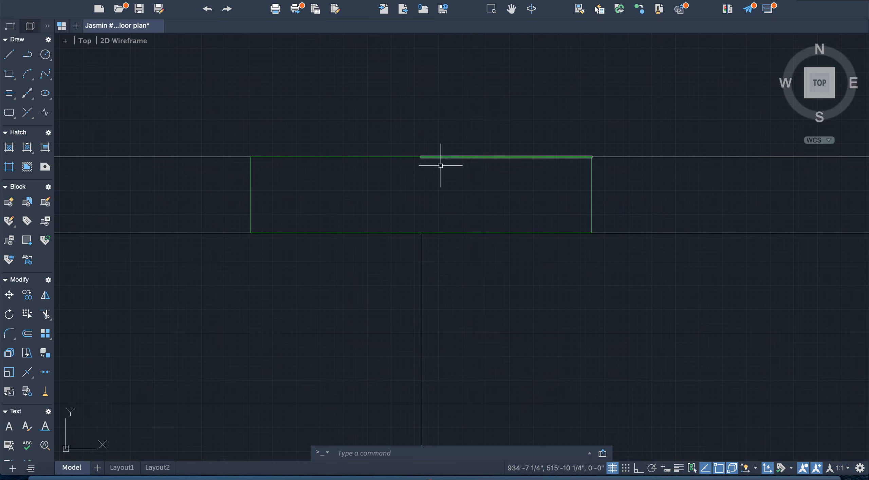
left_click(362, 157)
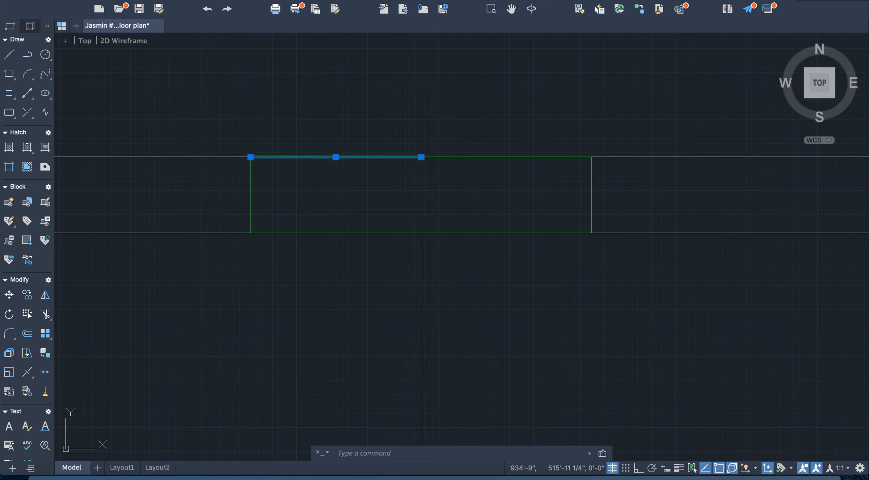
left_click(444, 157)
left_click(445, 163)
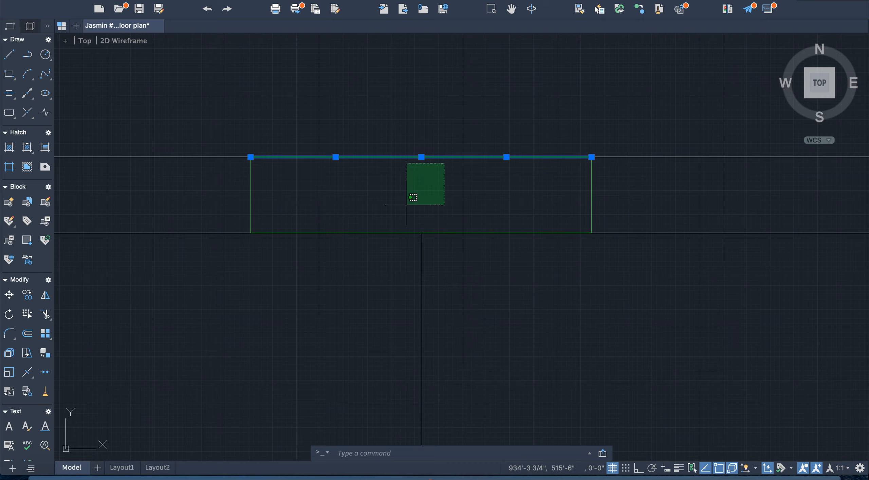
left_click(459, 215)
key("Delete")
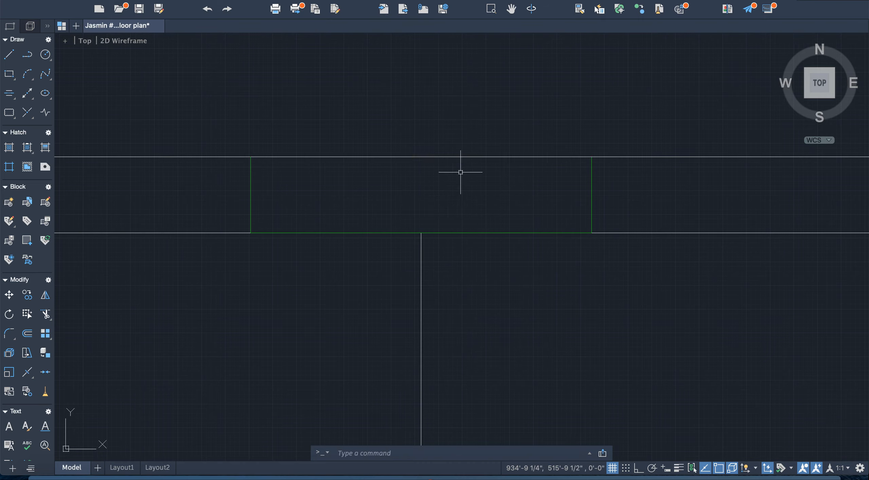
Delete the copied outline's line along the inner wall face and trim both wall lines between its side lines to form an opening
left_click(352, 233)
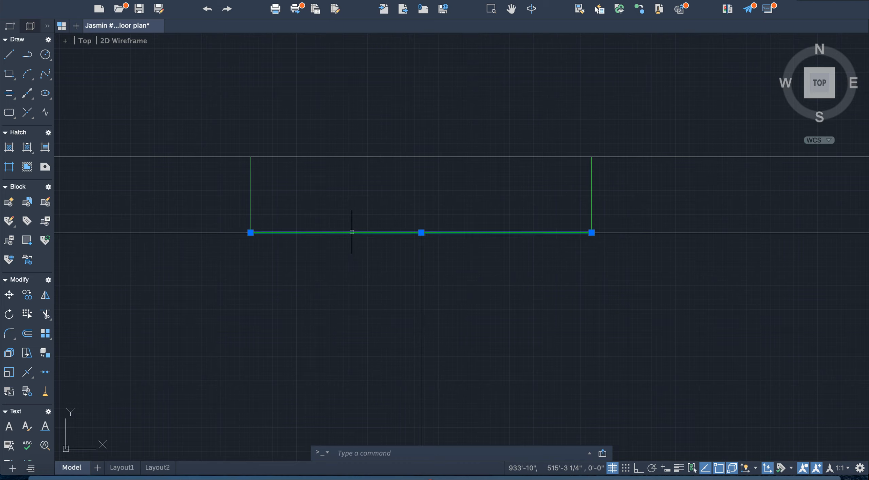
key("Delete")
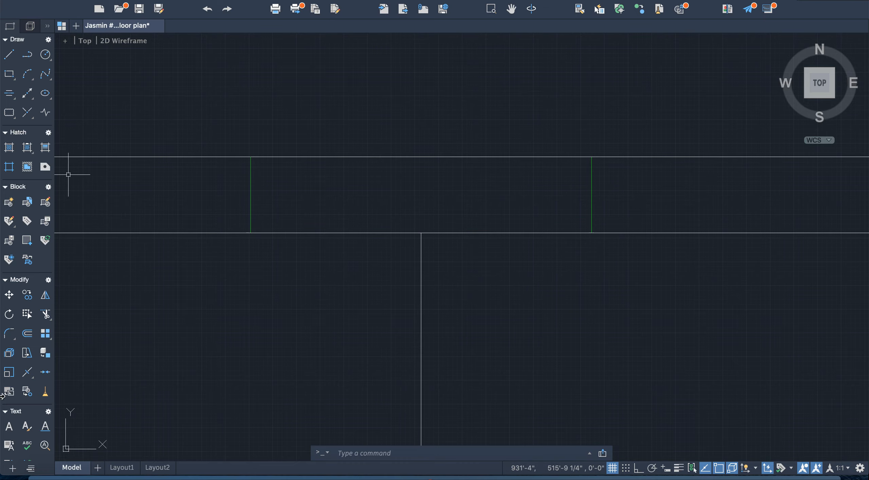
left_click(45, 315)
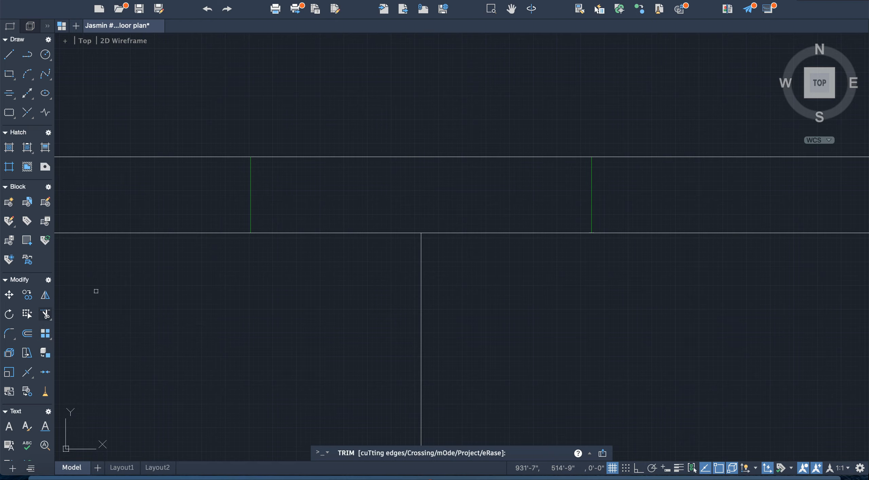
left_click(374, 156)
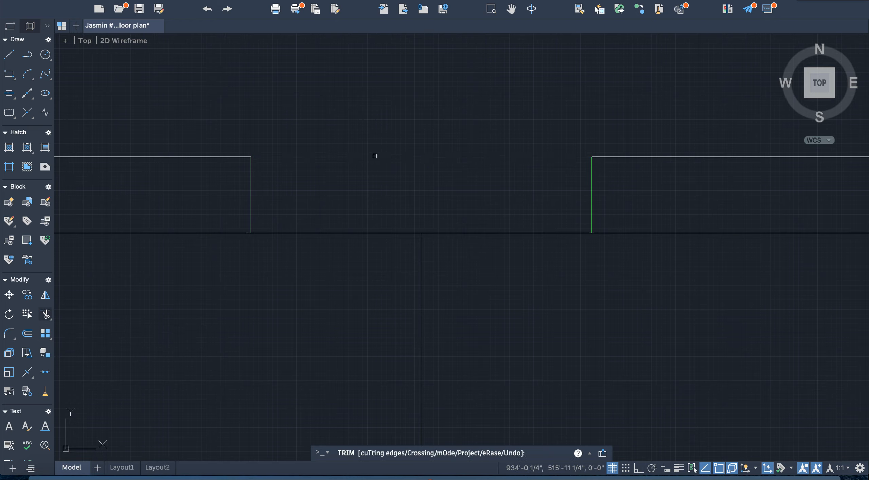
left_click(349, 233)
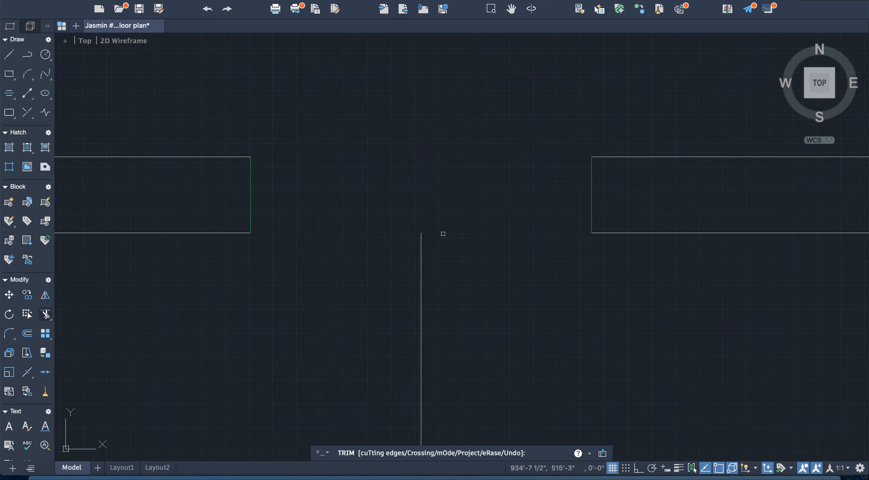
key("Escape")
scroll(421, 264, "down", 5)
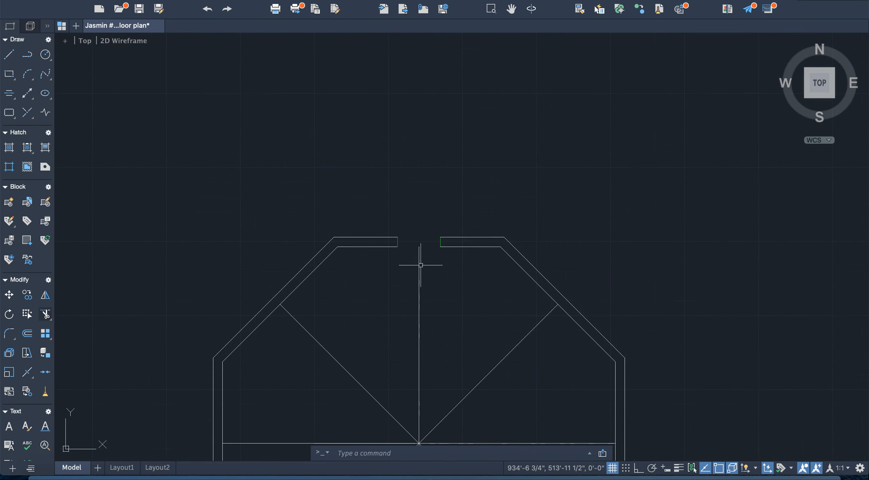
scroll(415, 251, "up", 3)
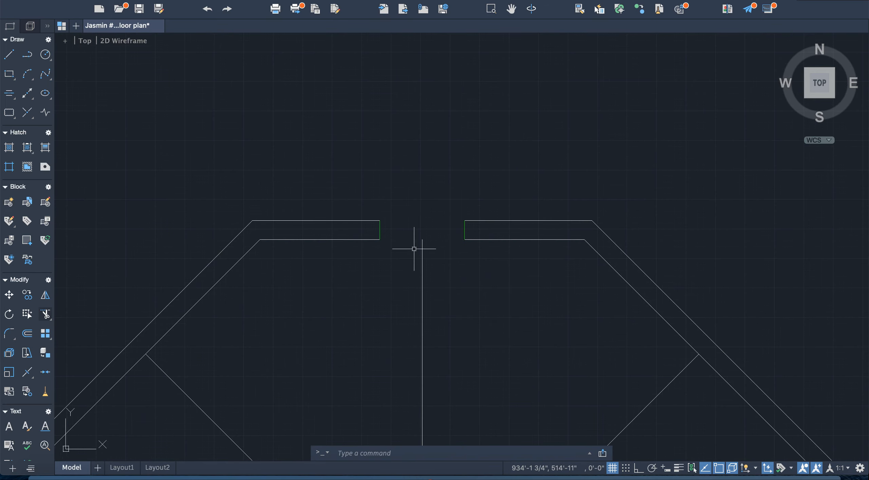
scroll(414, 249, "up", 2)
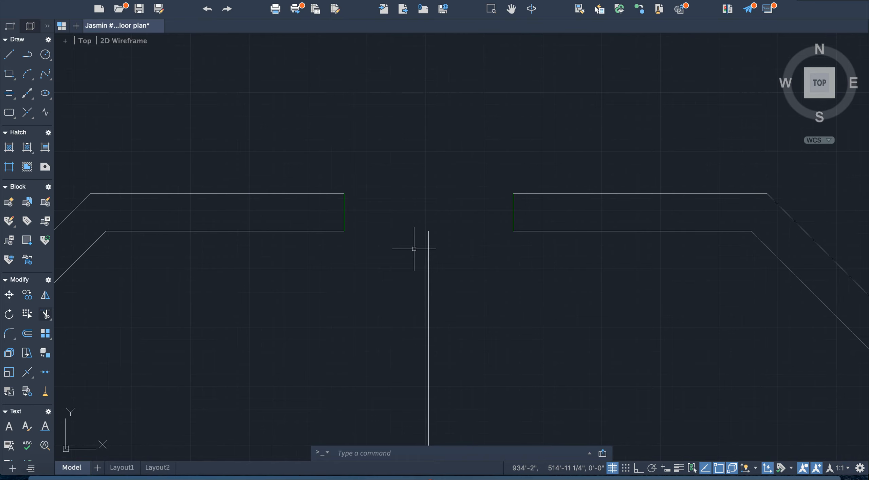
scroll(414, 249, "down", 2)
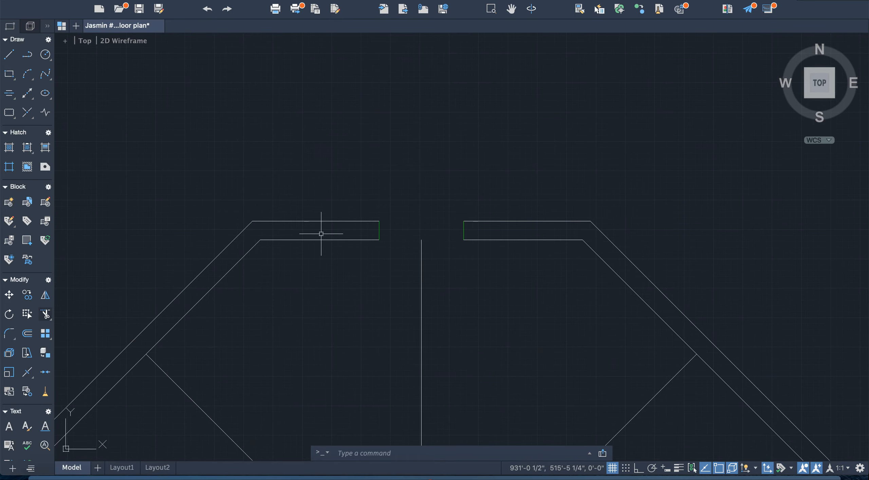
scroll(346, 238, "up", 2)
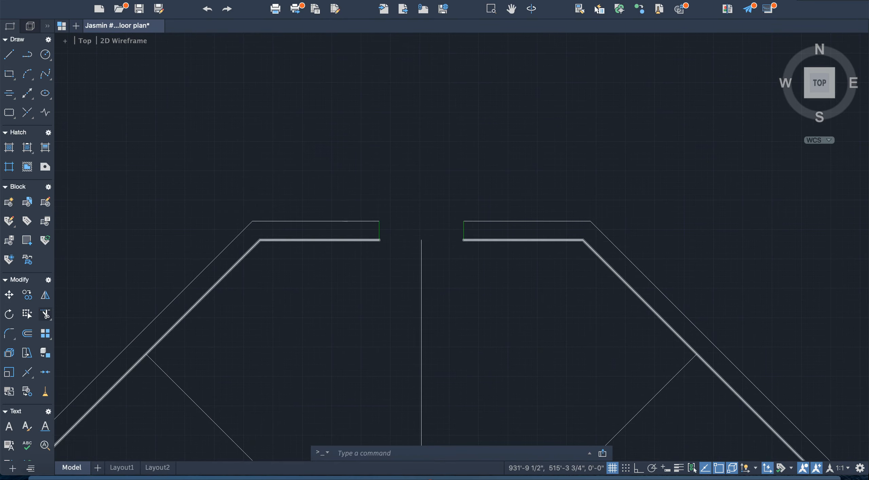
left_click(8, 79)
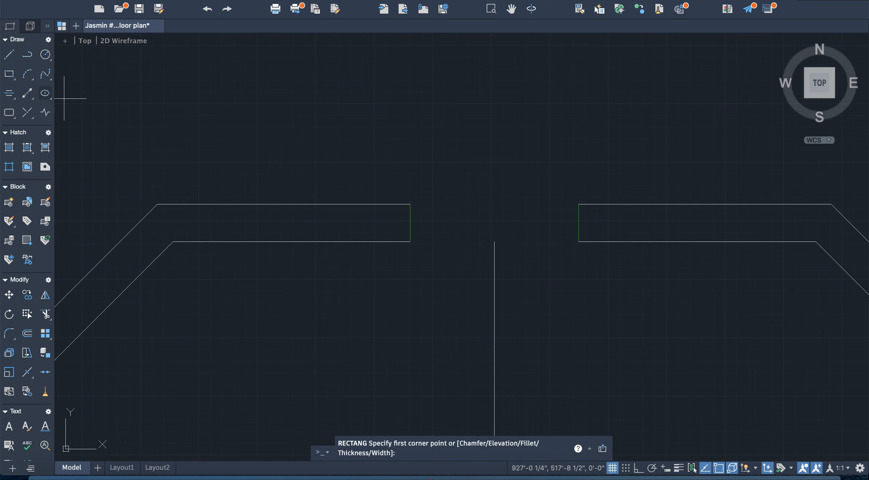
left_click(329, 126)
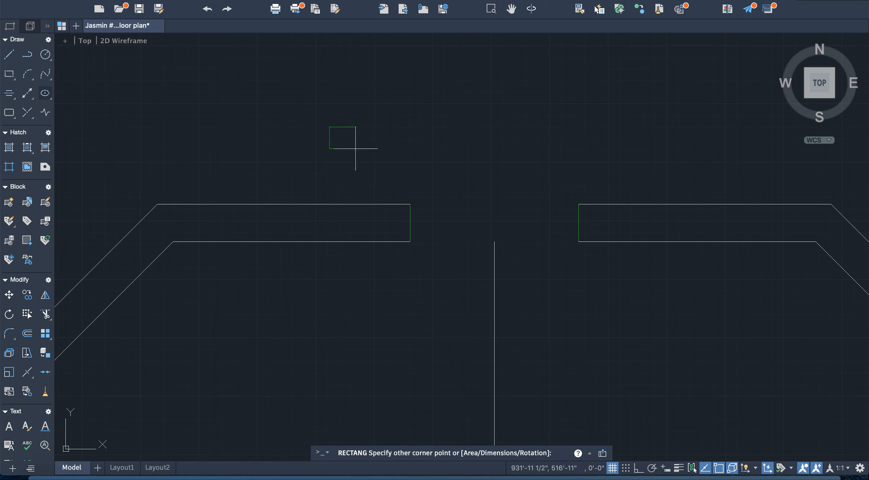
key("Return")
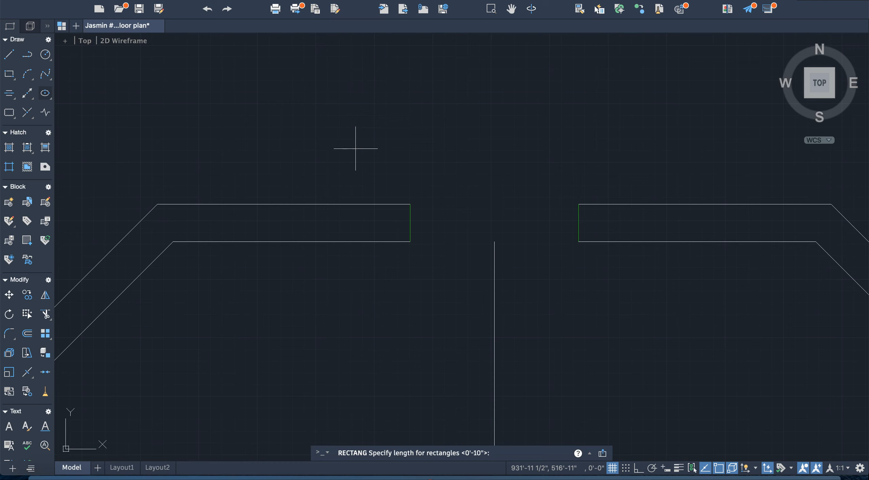
key("Return")
key("Return")
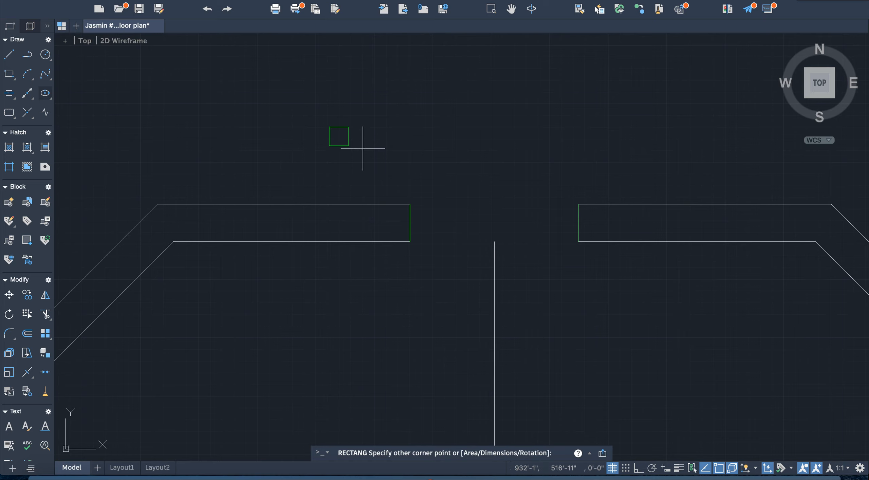
key("Escape")
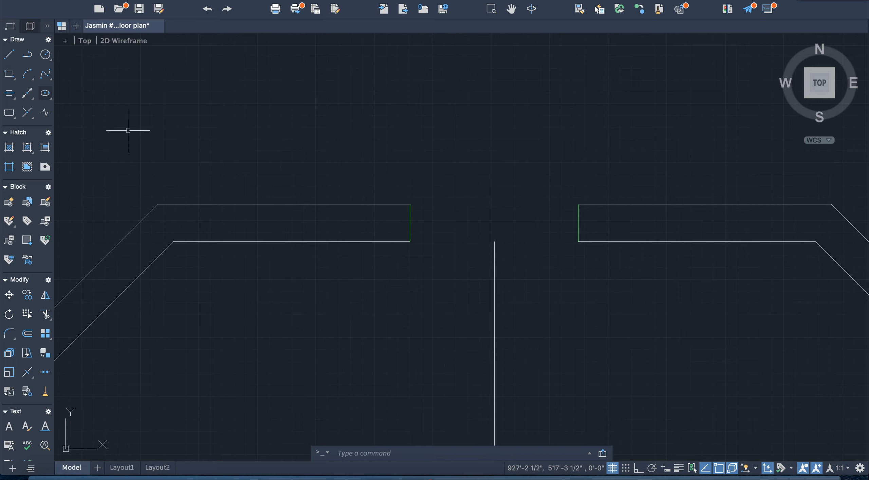
left_click(9, 74)
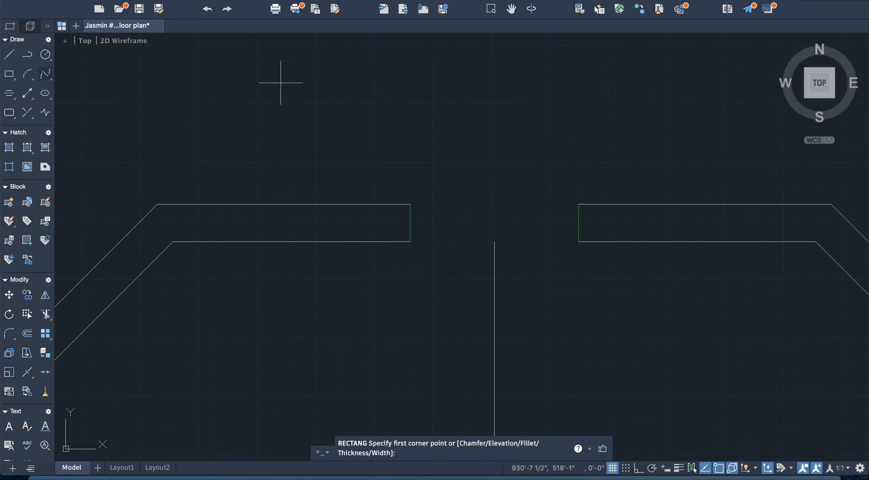
left_click(385, 121)
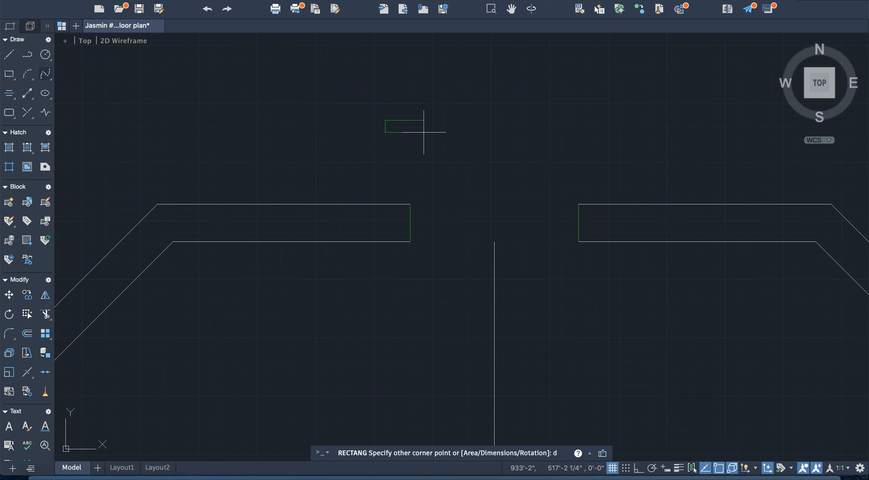
type("d")
key("Return")
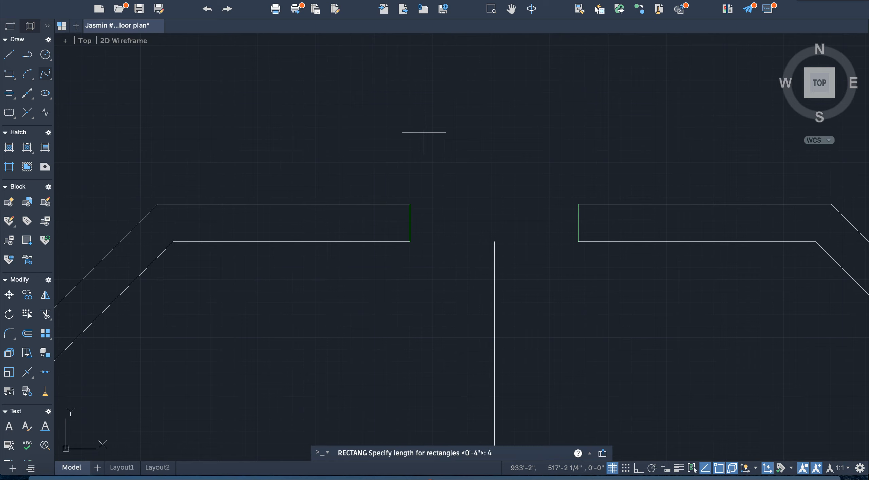
key("Return")
key("Return")
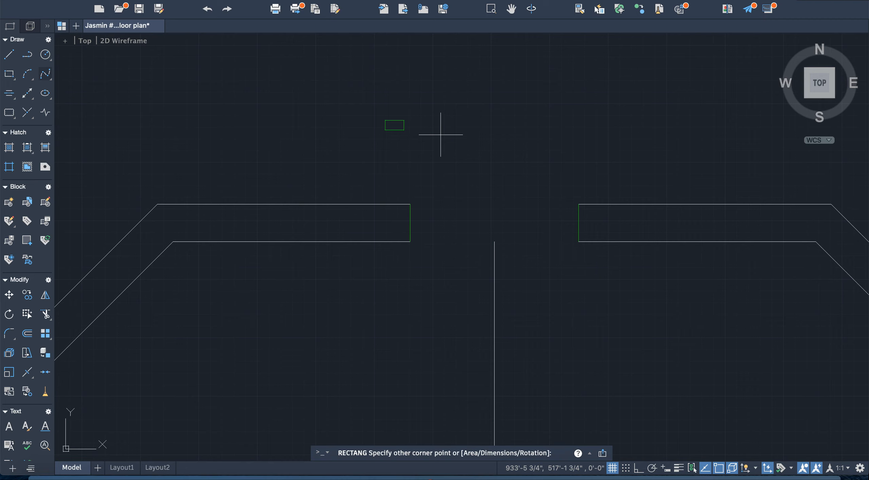
left_click(442, 134)
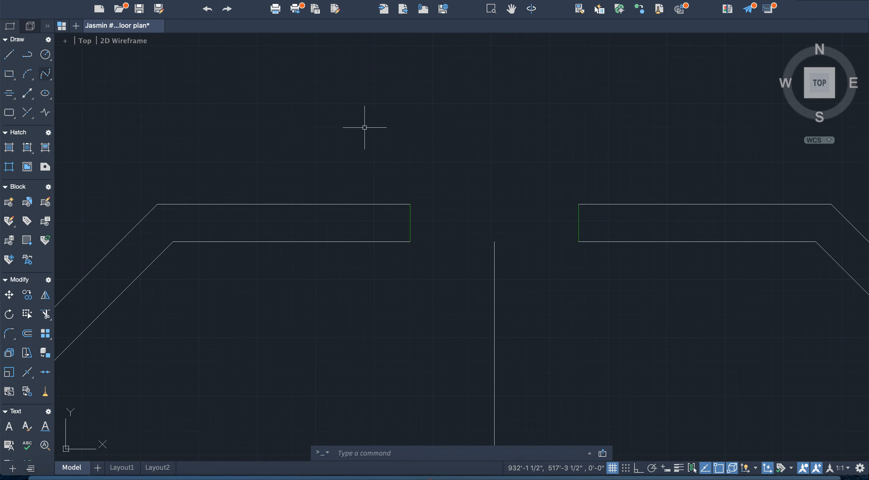
Draw a rectangle 4" long and 2" wide in the empty space just above the new wall opening
left_click(9, 74)
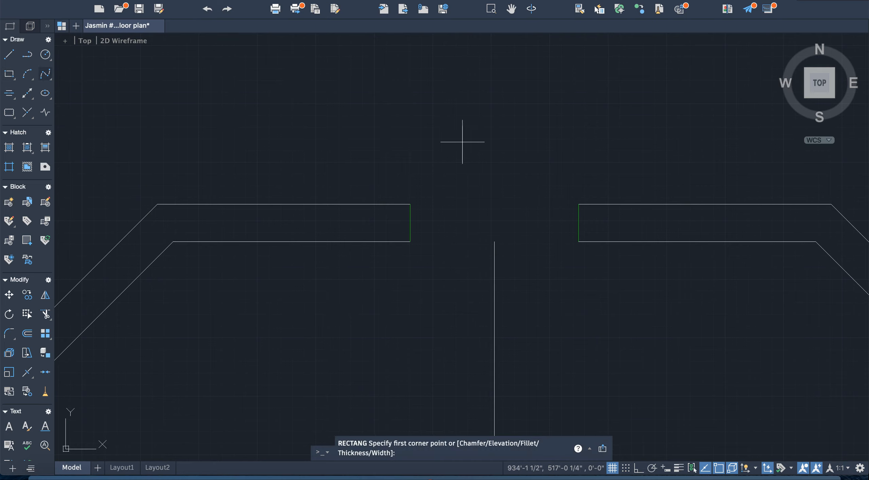
left_click(407, 110)
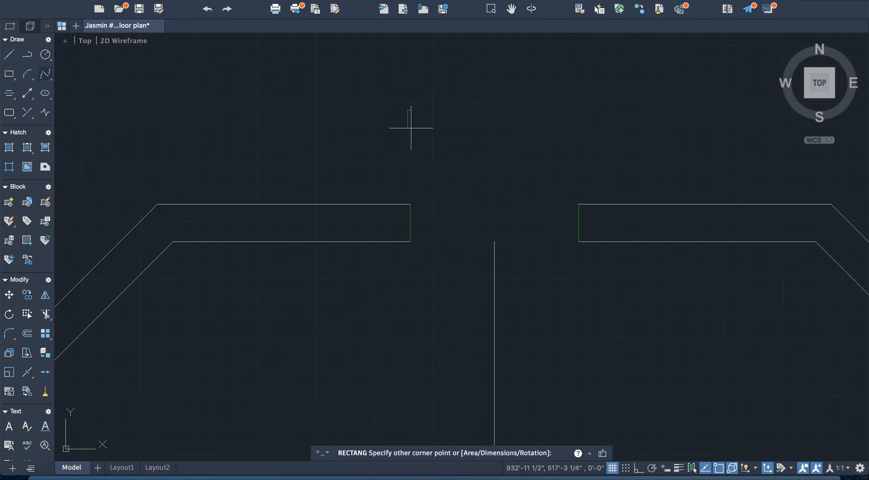
type("d")
key("Return")
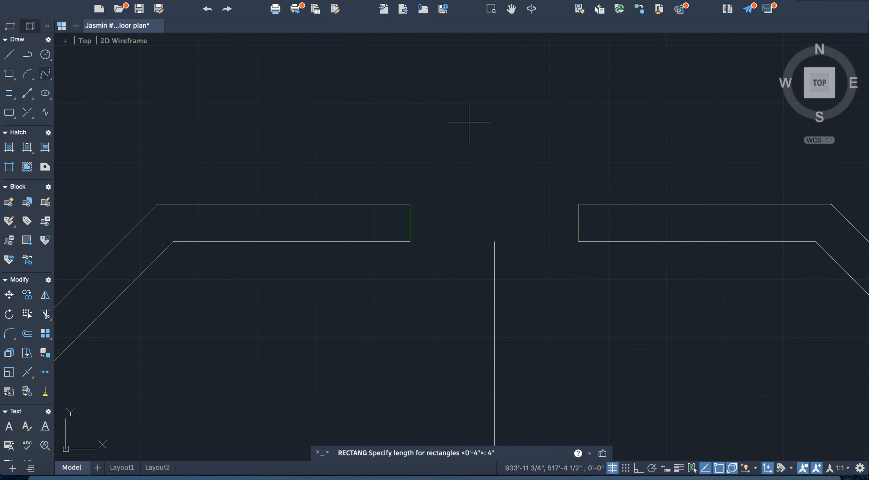
type("4\"")
key("Return")
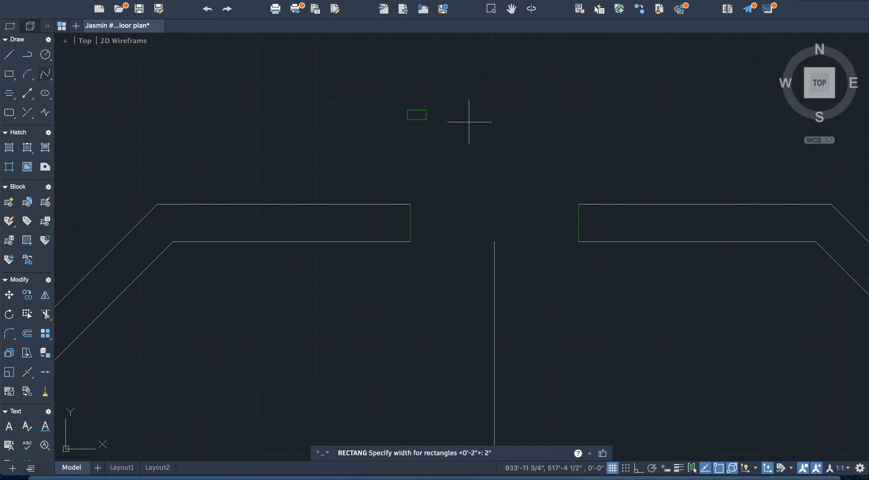
type("2\"")
key("Return")
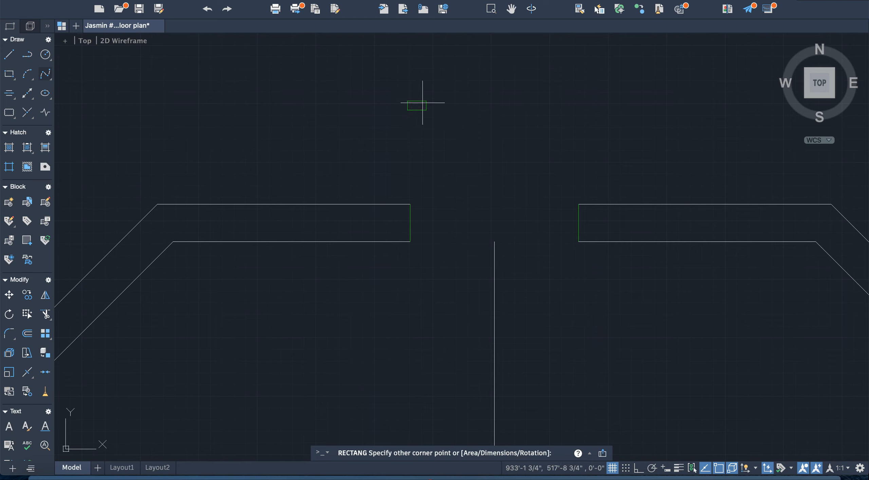
left_click(423, 101)
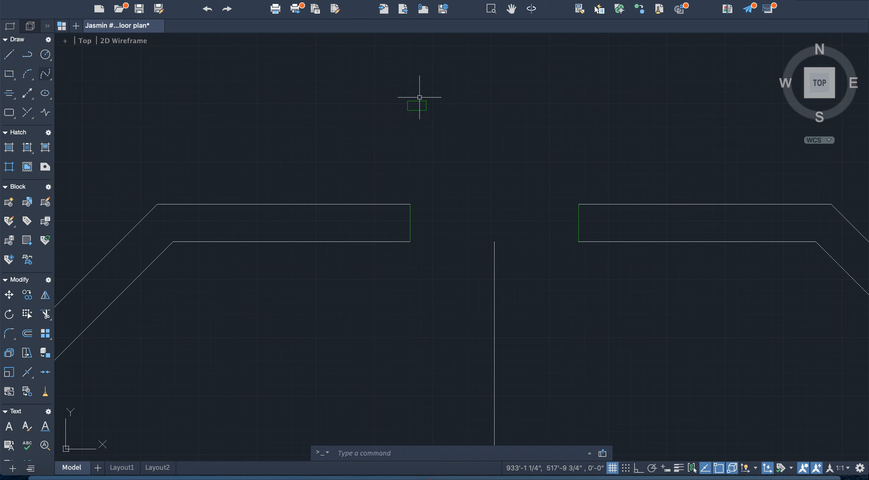
Rotate the small rectangle 90° clockwise about its lower-right corner so that it stands upright
mouse_move(409, 93)
left_mouse_down()
mouse_move(398, 113)
mouse_move(454, 110)
mouse_move(455, 100)
left_mouse_up()
type("r")
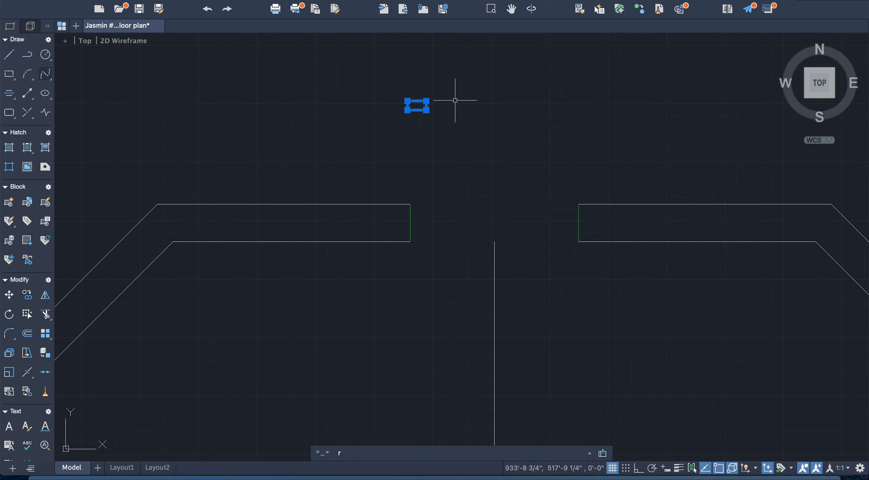
type("otate")
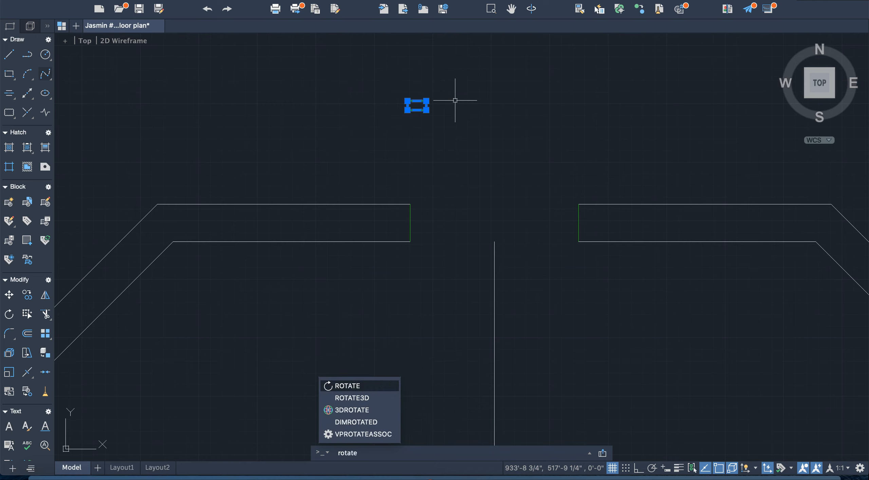
key("Return")
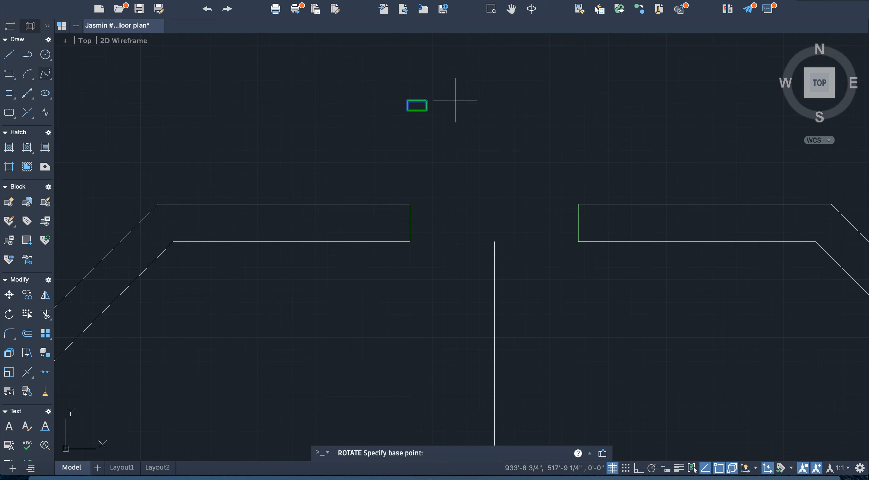
left_click(426, 112)
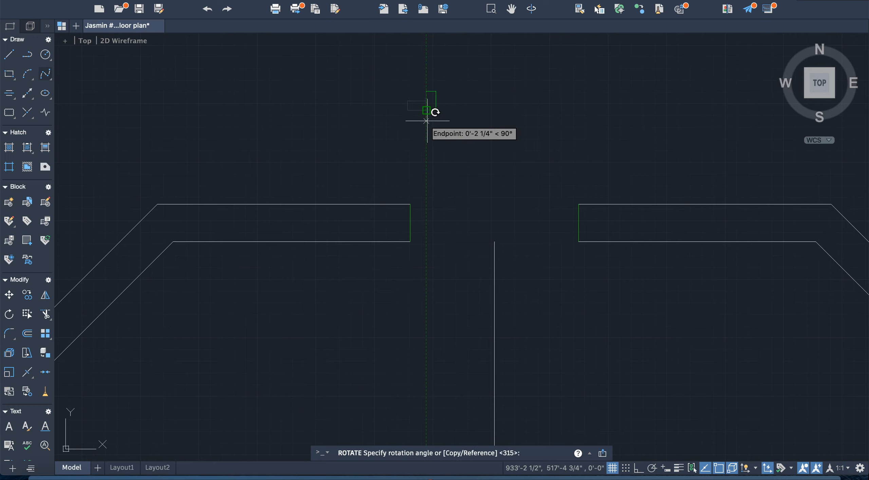
left_click(427, 121)
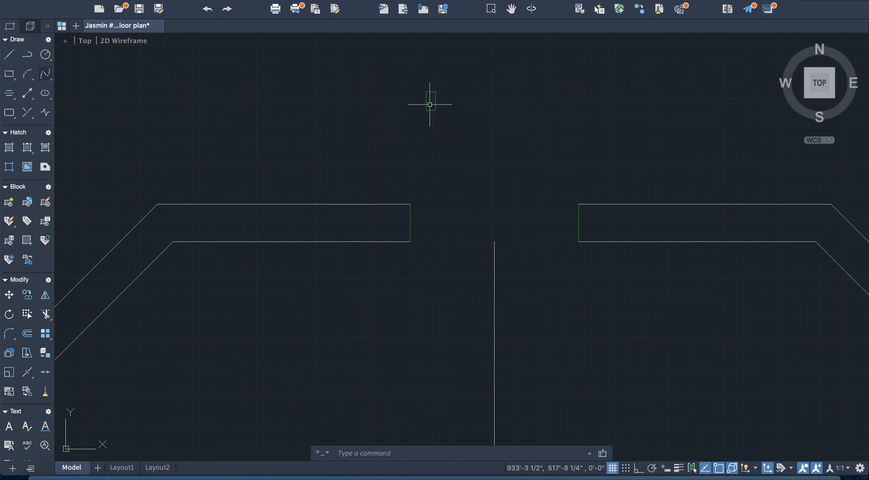
left_click(427, 104)
left_click(426, 101)
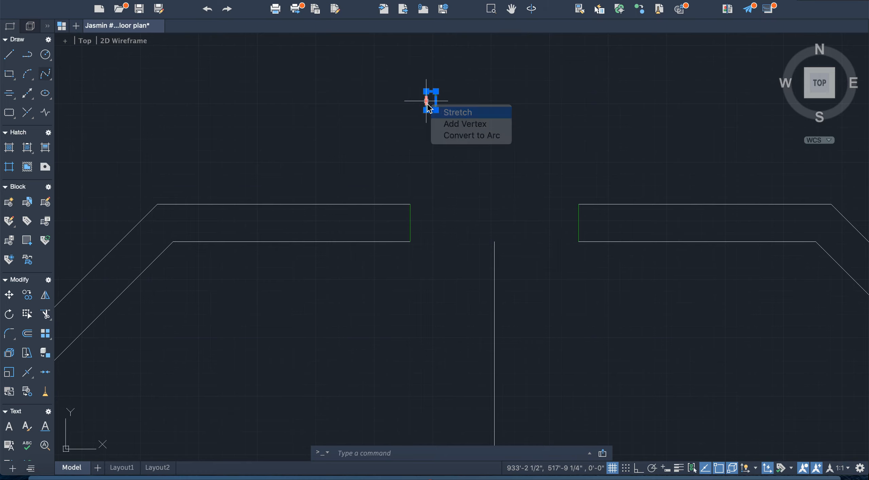
key("Escape")
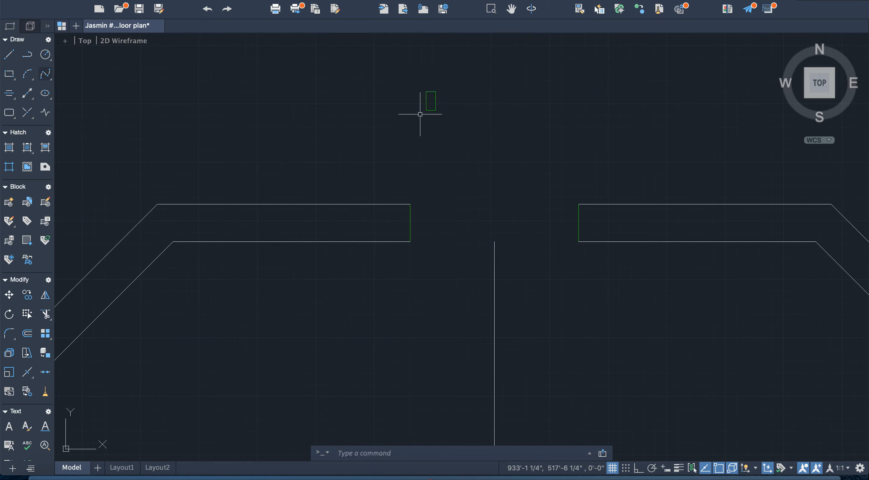
left_click(427, 101)
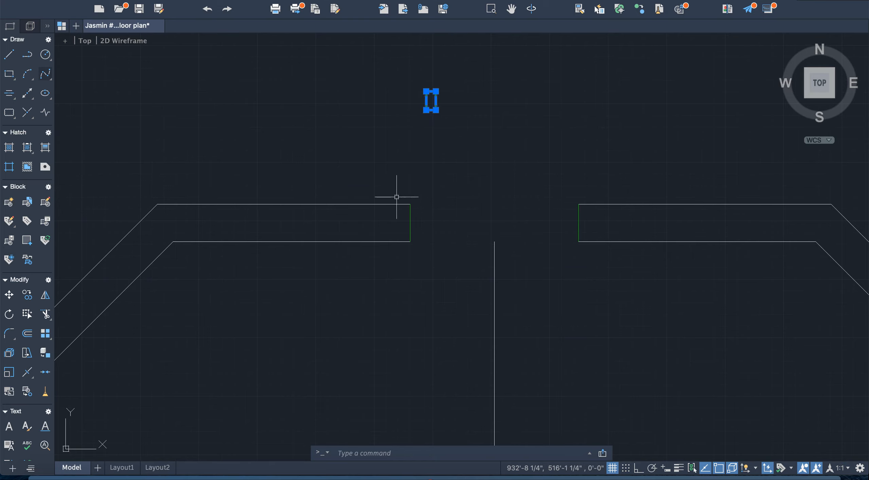
key("Return")
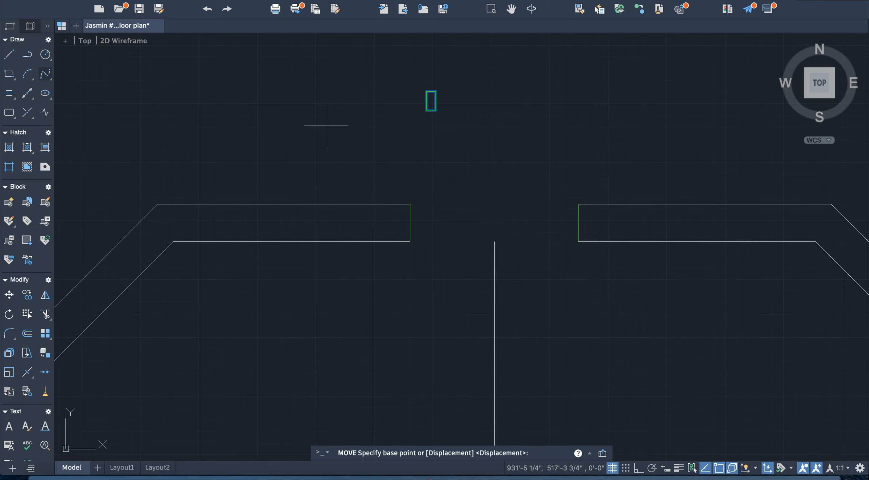
left_click(427, 110)
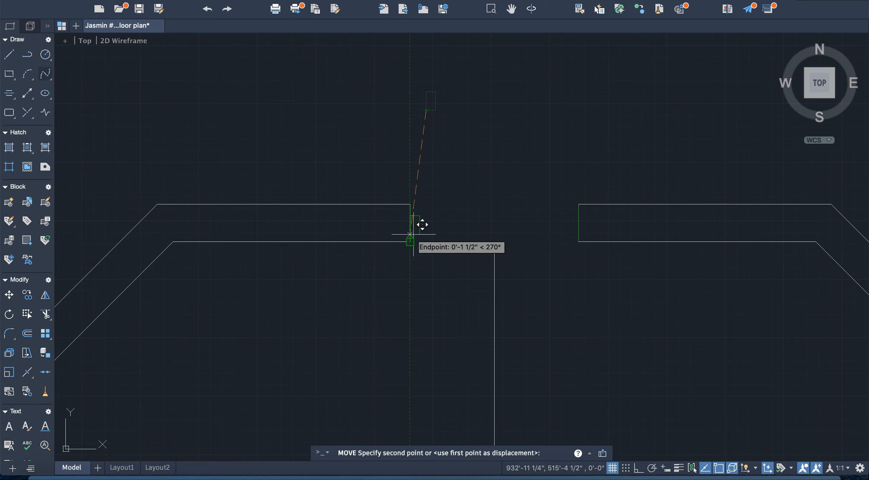
key("Escape")
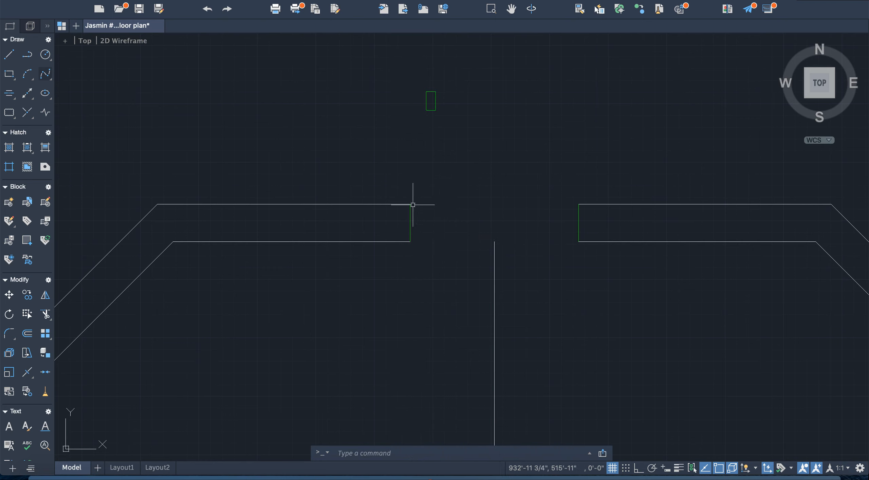
type("m1")
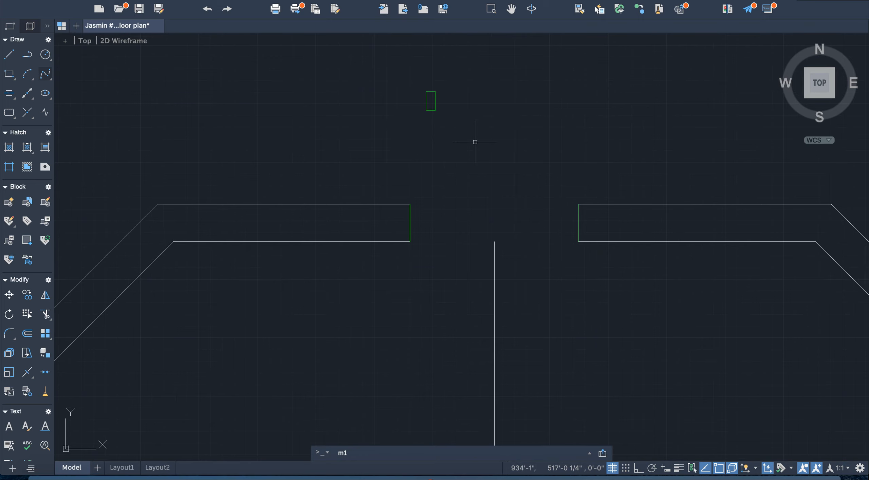
scroll(462, 130, "down", 5)
scroll(451, 125, "up", 8)
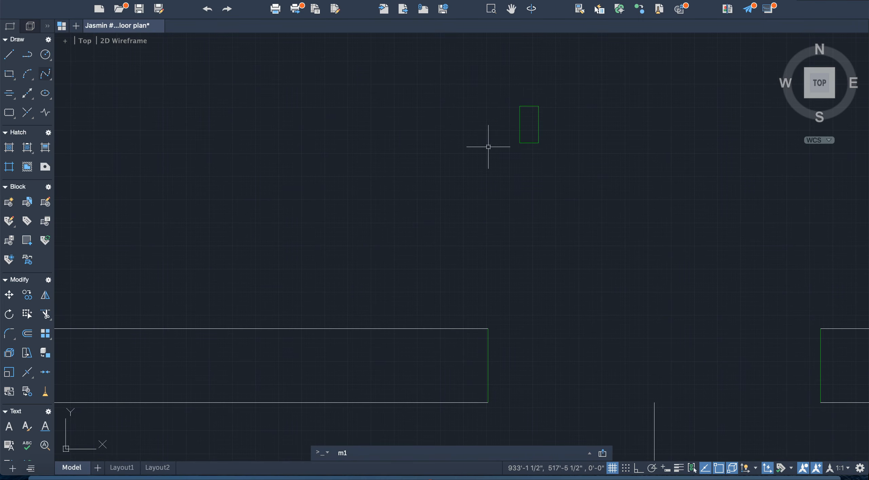
key("Escape")
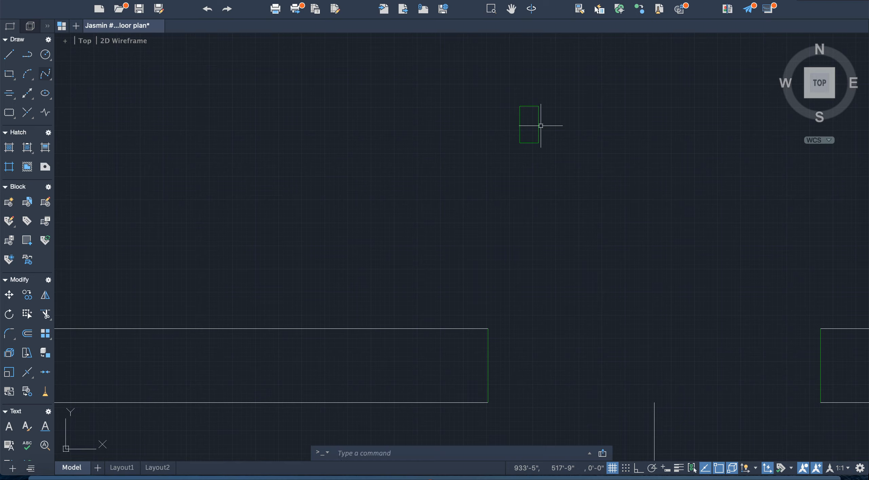
Move the small upright rectangle so the midpoint of its left side sits on the midpoint of the opening's left end line
left_click(520, 104)
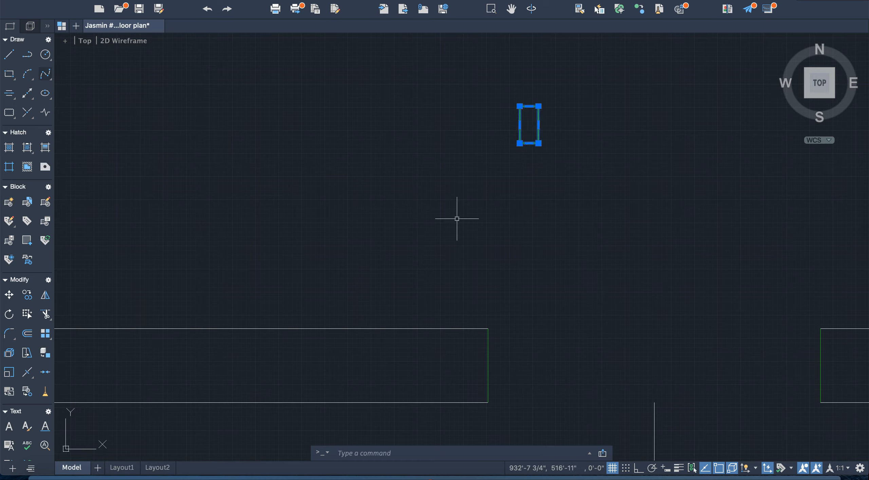
key("Return")
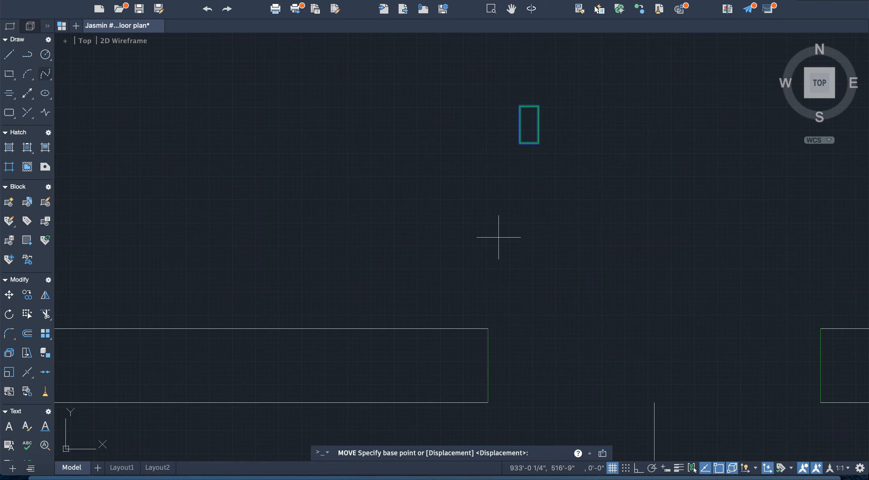
scroll(518, 131, "up", 5)
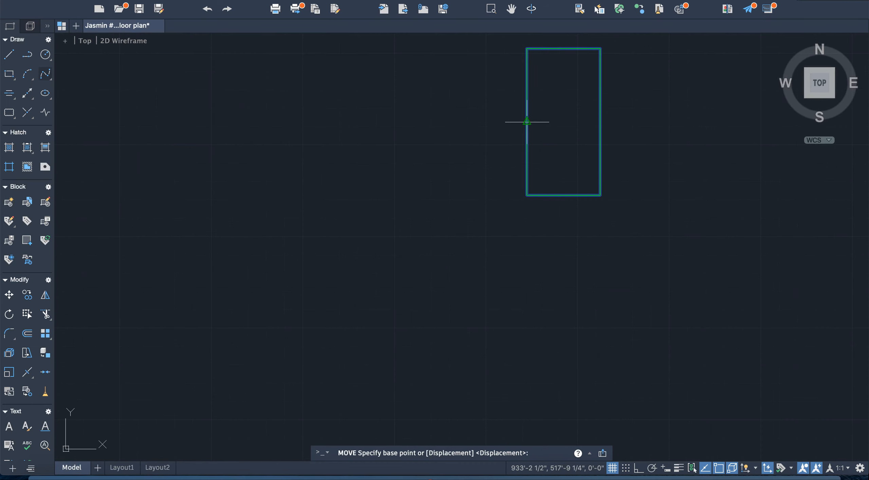
left_click(526, 121)
scroll(520, 268, "down", 10)
scroll(532, 336, "up", 8)
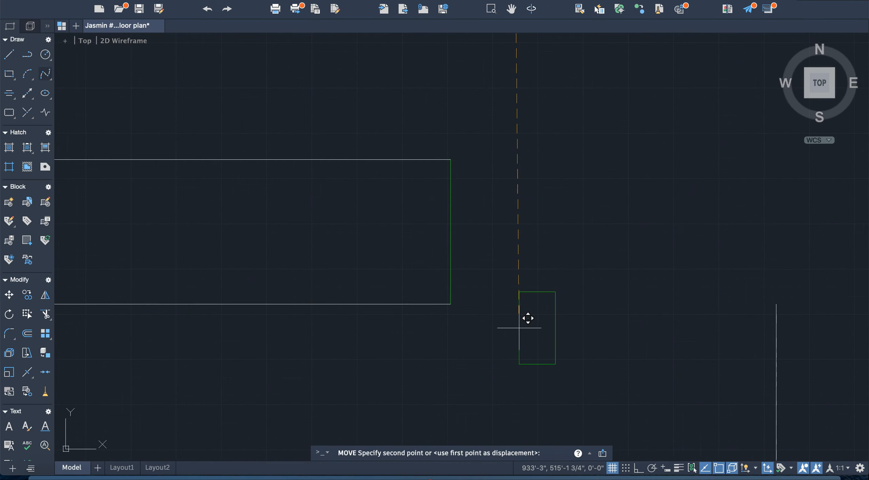
left_click(458, 224)
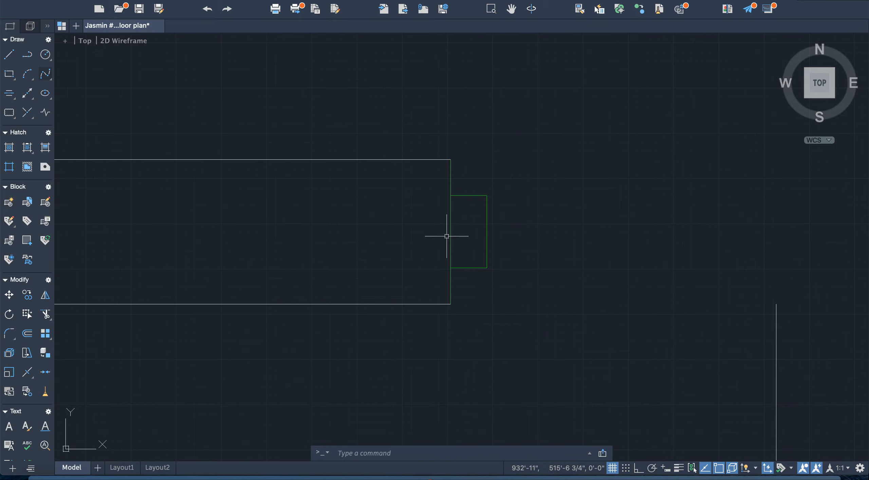
Copy the small rectangle from its right-side midpoint to the midpoint of the opening's opposite end line
scroll(531, 234, "down", 3)
scroll(532, 234, "down", 5)
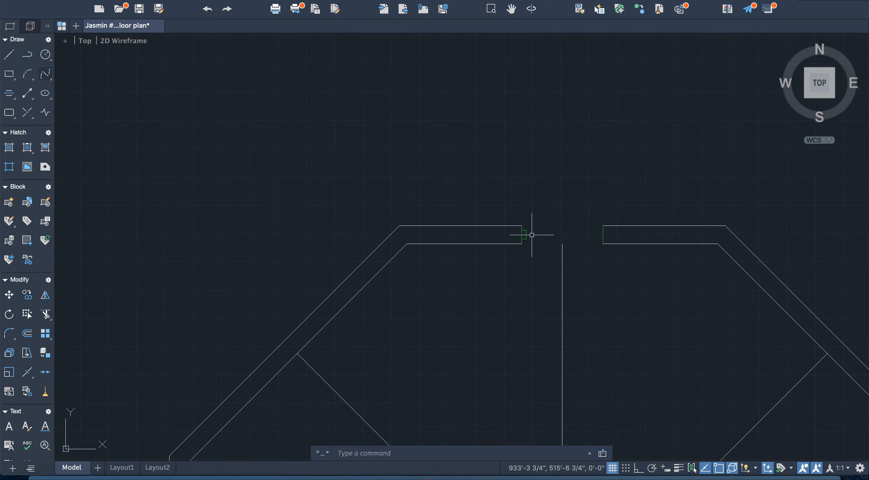
scroll(658, 242, "up", 2)
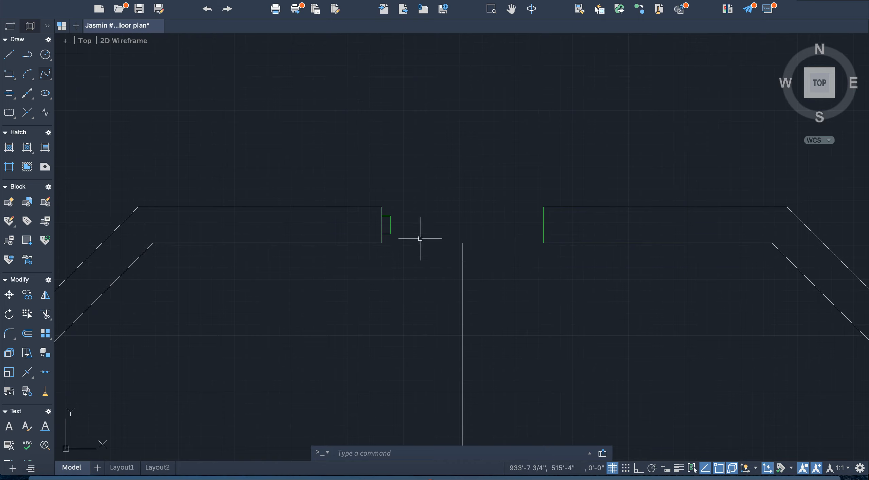
left_click(387, 214)
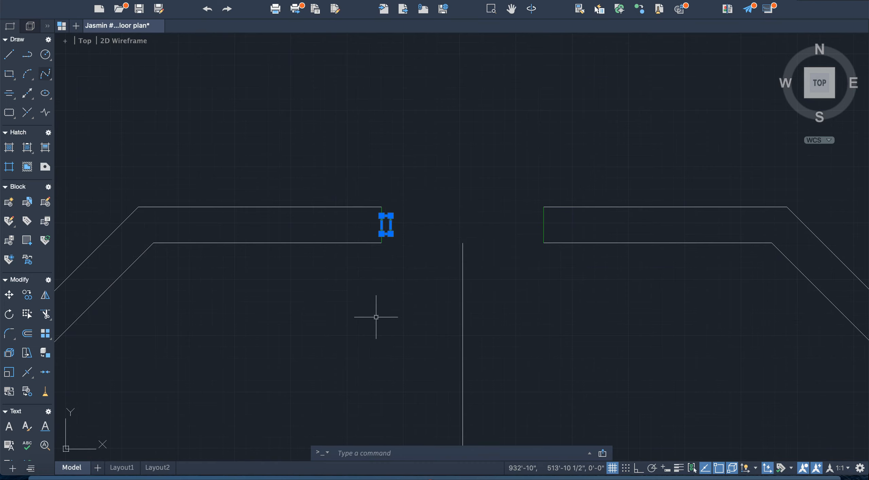
type("copy")
key("Return")
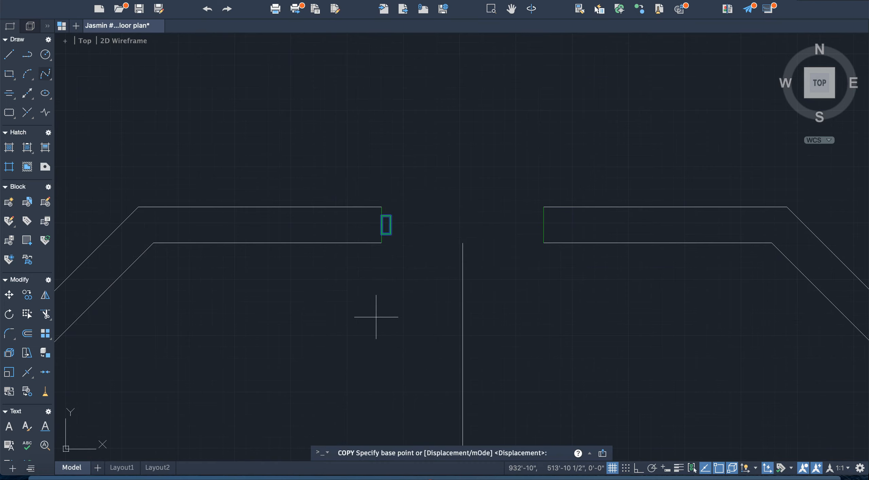
left_click(390, 225)
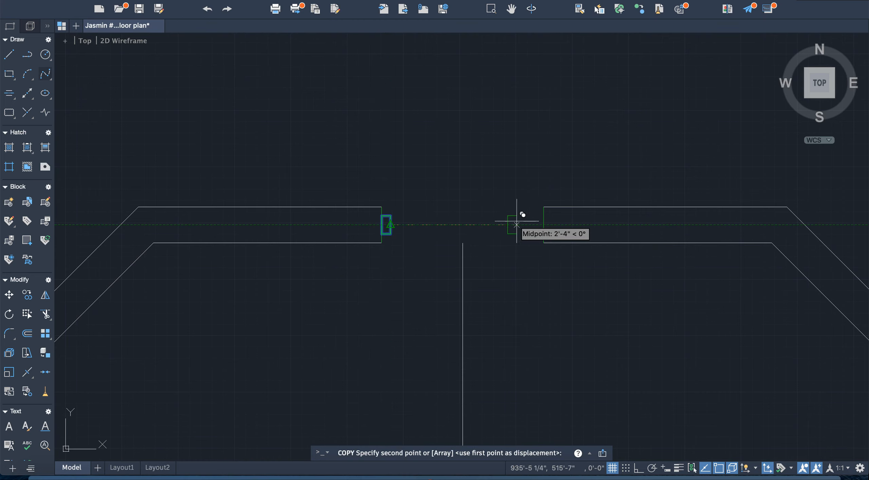
left_click(545, 224)
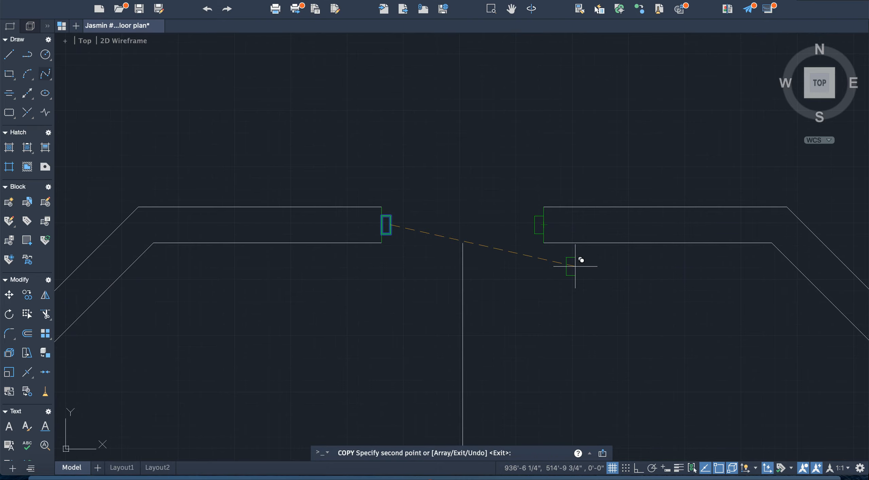
key("Escape")
Draw a vertical door line from the left frame piece's upper inner corner straight up beyond the outer wall
scroll(557, 306, "down", 6)
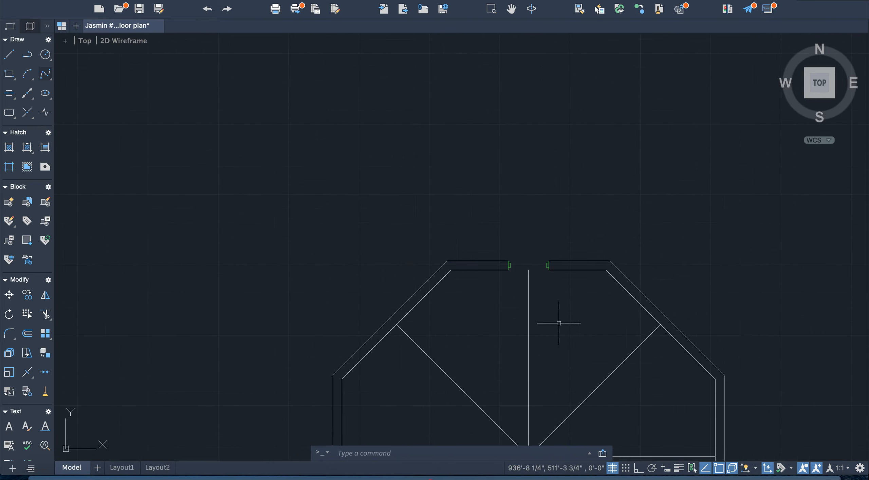
scroll(550, 339, "up", 5)
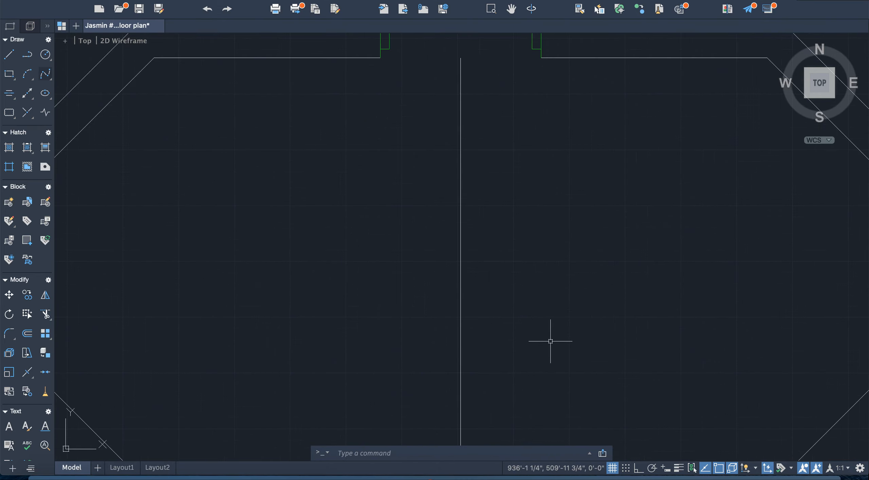
scroll(549, 339, "down", 3)
scroll(550, 340, "down", 3)
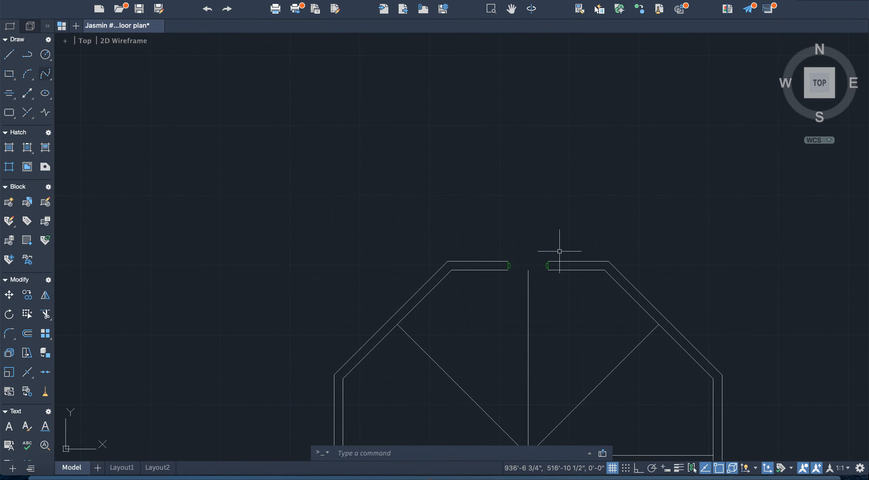
scroll(549, 271, "up", 3)
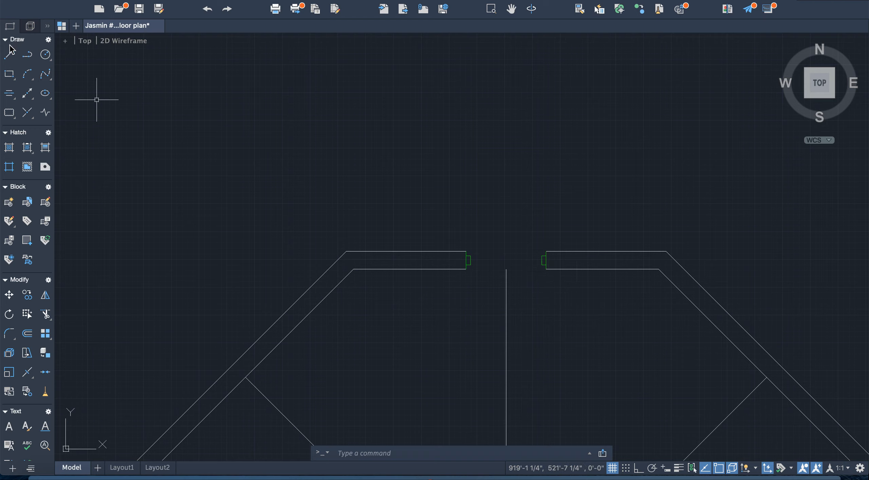
left_click(10, 55)
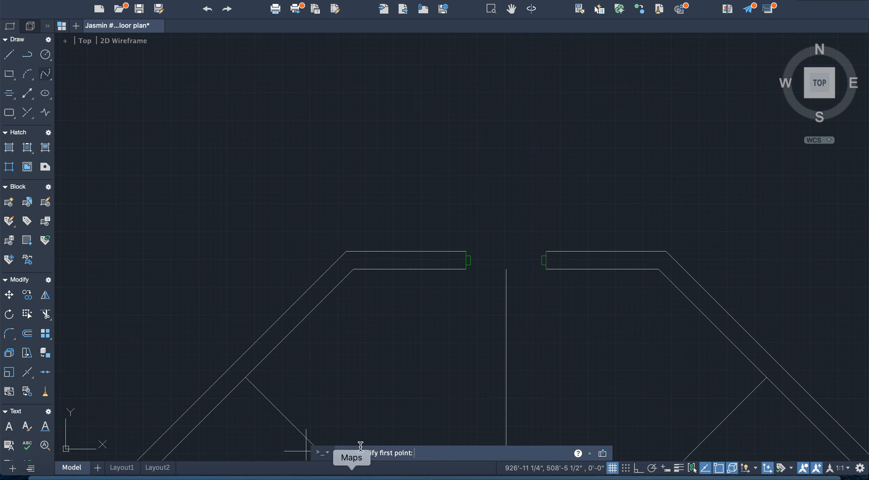
scroll(474, 245, "up", 5)
scroll(474, 245, "down", 3)
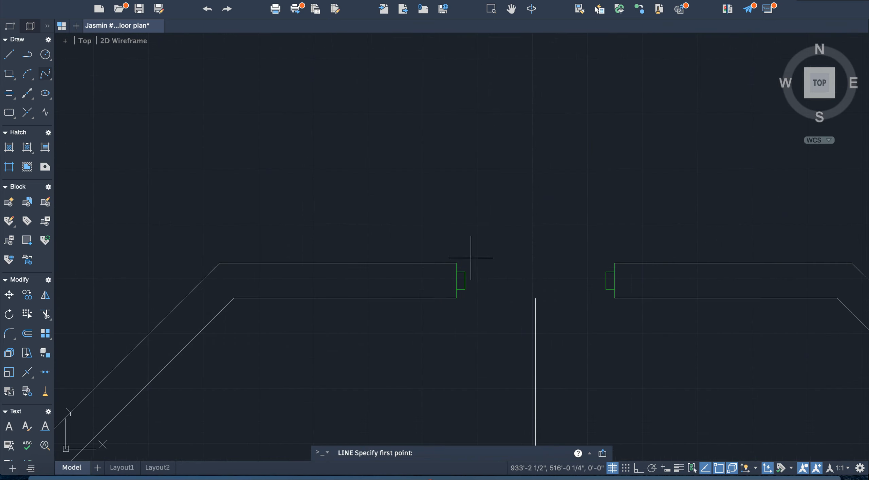
left_click(465, 271)
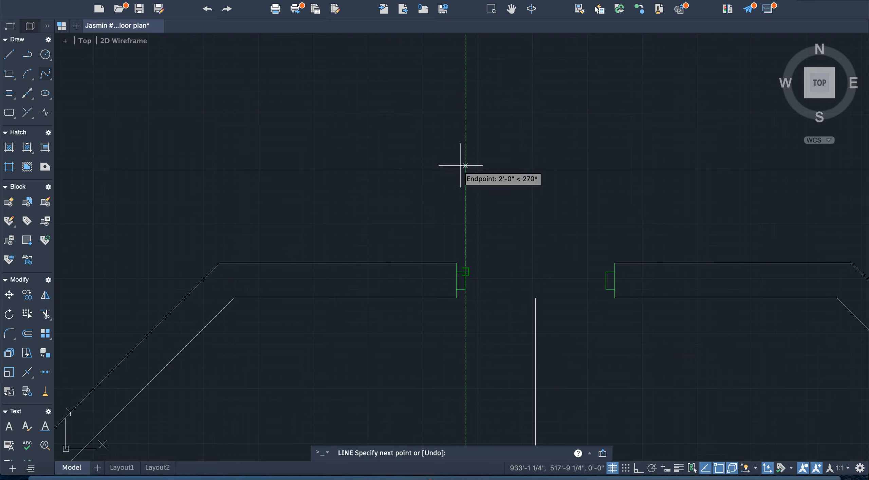
left_click(461, 123)
key("Return")
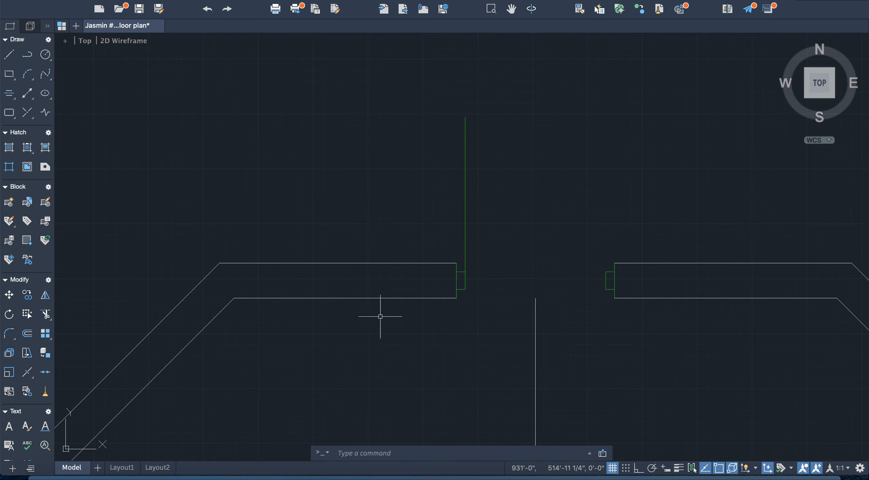
Draw a door-swing arc centred on the left frame piece's lower inner corner, from the right piece's lower inner corner to the vertical line
left_click(28, 77)
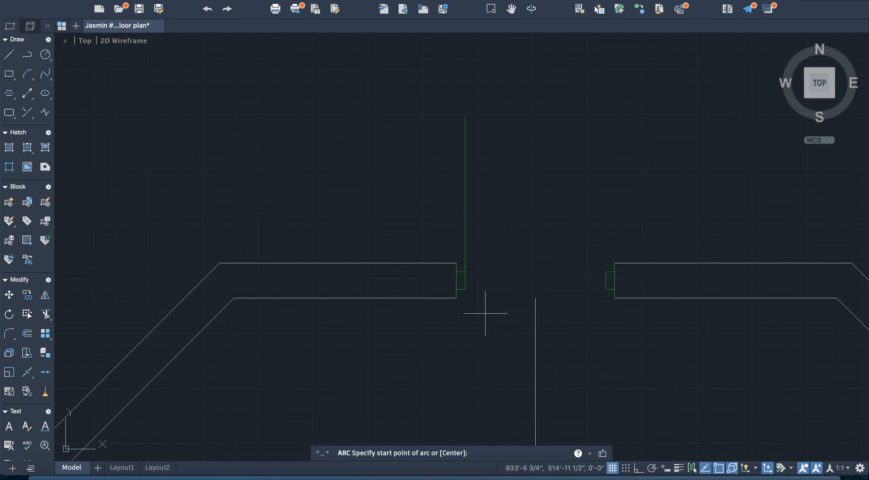
key("Return")
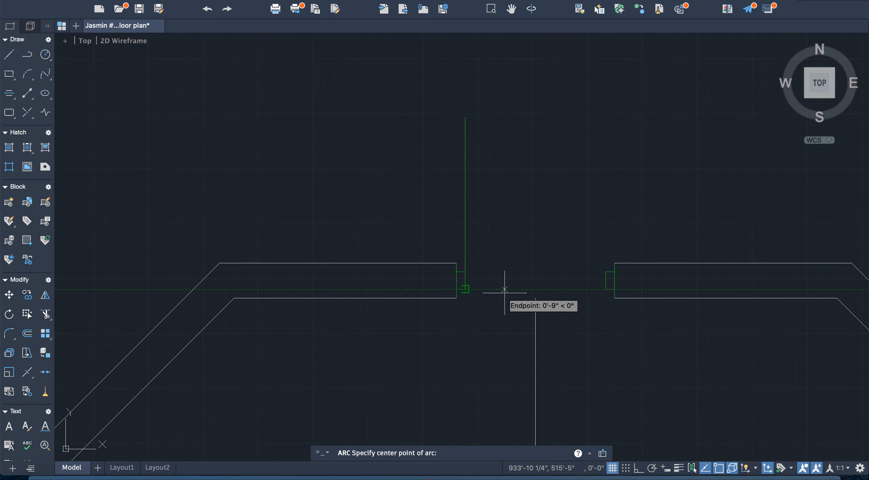
left_click(465, 289)
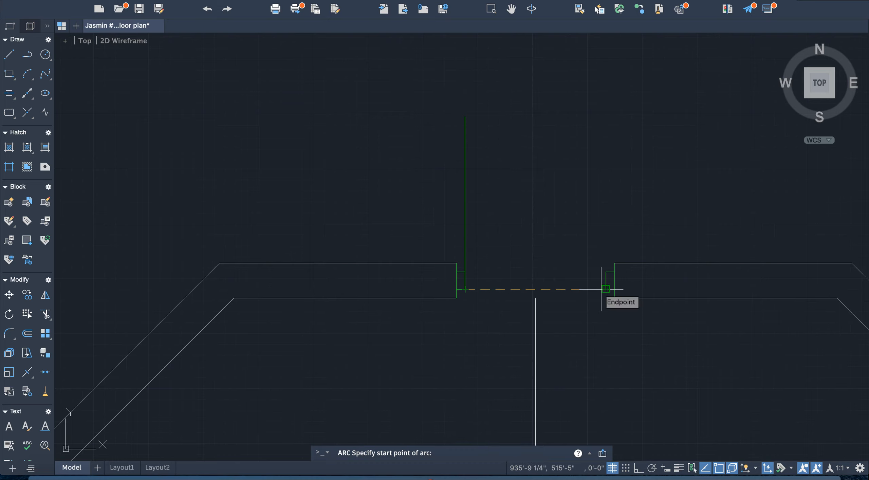
left_click(606, 290)
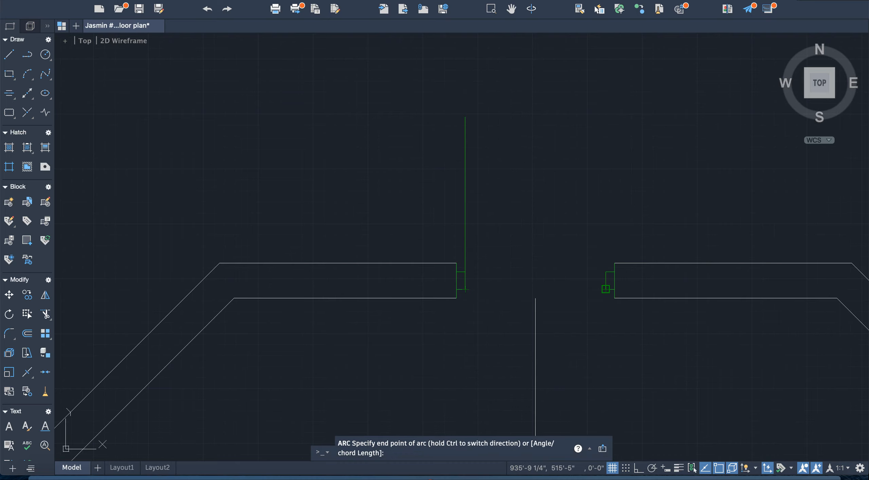
left_click(463, 157)
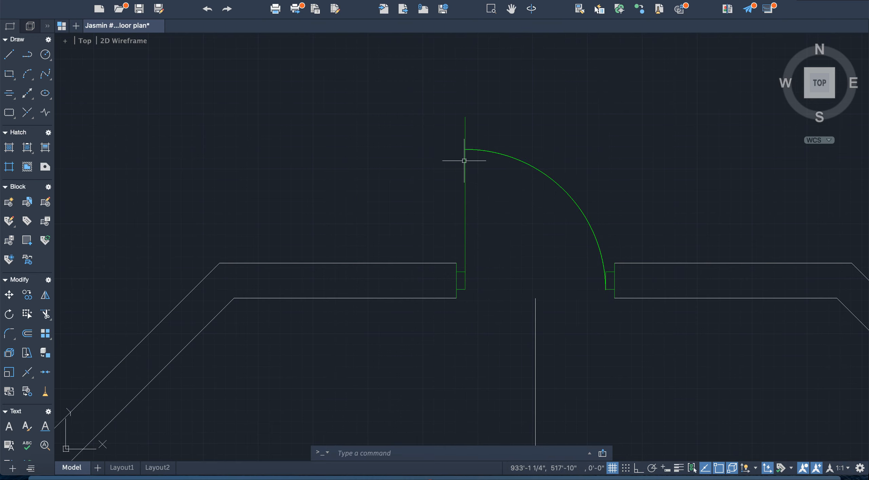
Trim the end of the vertical door line that extends above the swing arc
scroll(457, 282, "down", 3)
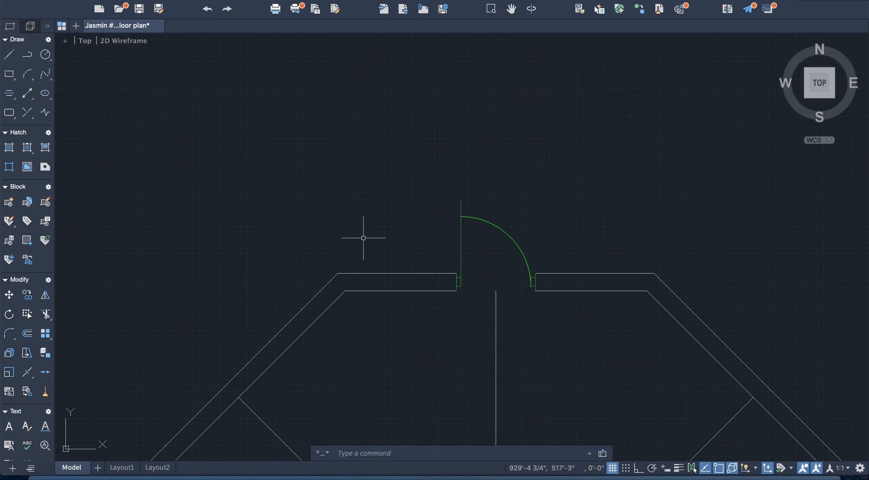
left_click(47, 314)
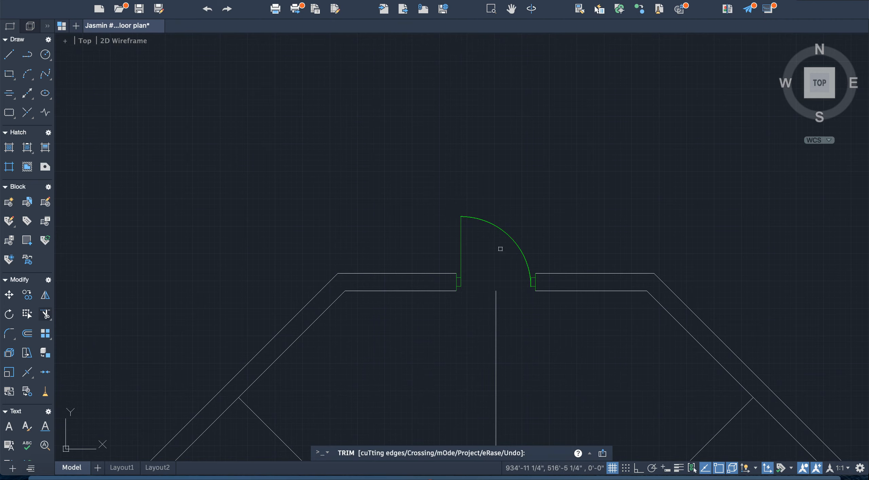
Finish trimming and examine the whole octagonal plan, including the door in the upper wall and the window in the lower wall
scroll(537, 280, "up", 3)
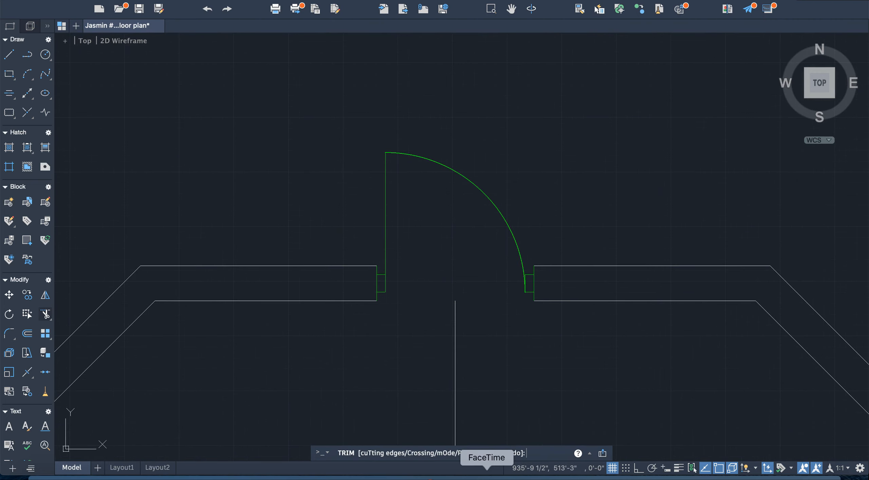
key("Escape")
scroll(506, 298, "down", 8)
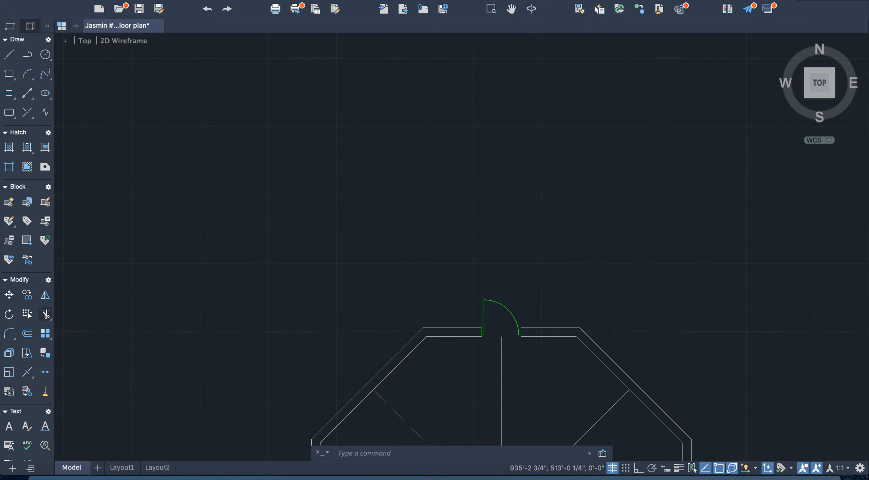
scroll(512, 411, "down", 5)
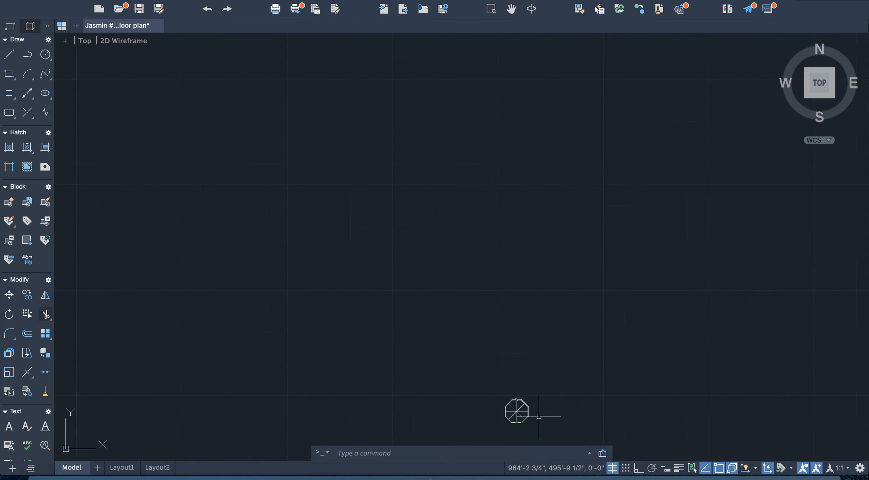
scroll(507, 432, "up", 4)
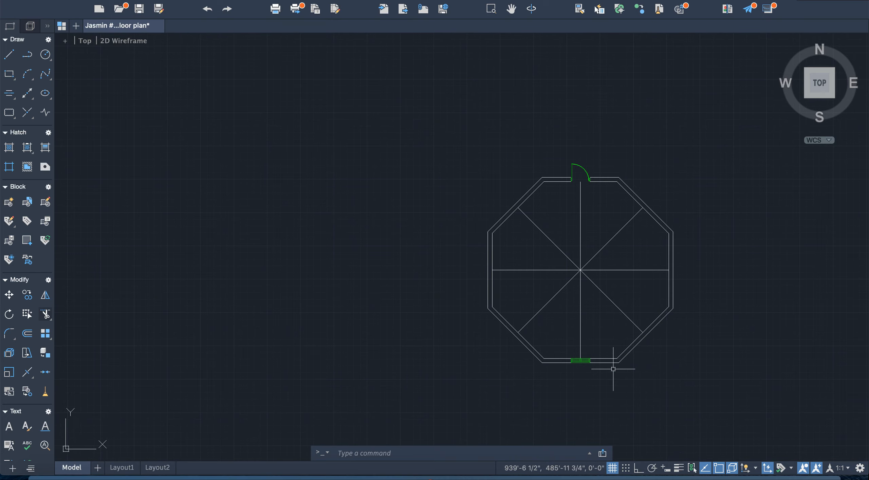
scroll(670, 355, "up", 5)
scroll(669, 353, "down", 3)
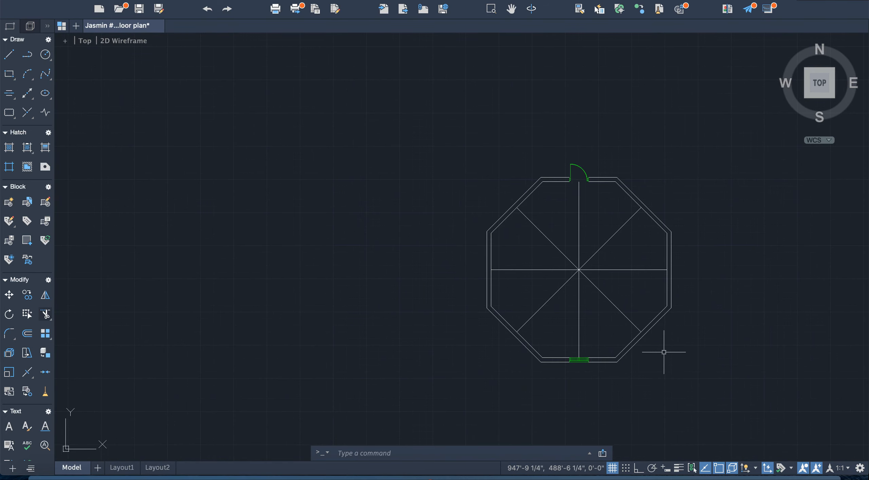
scroll(664, 352, "up", 2)
scroll(663, 352, "down", 2)
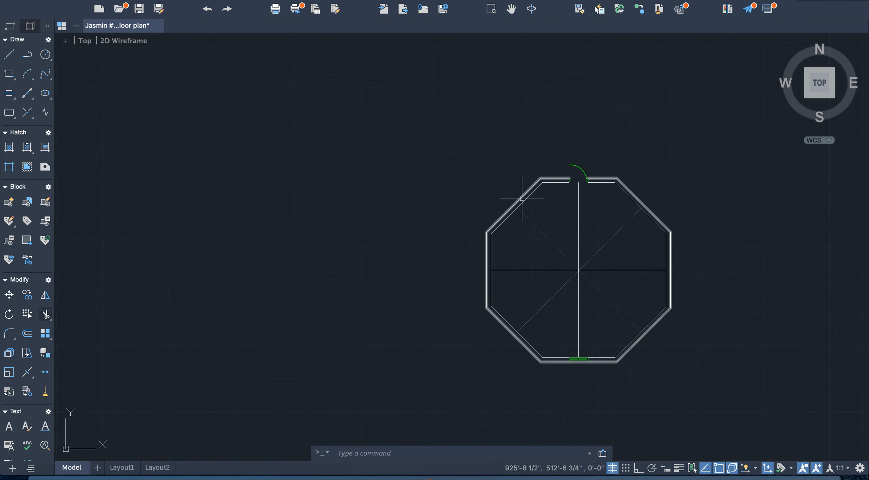
scroll(610, 194, "up", 5)
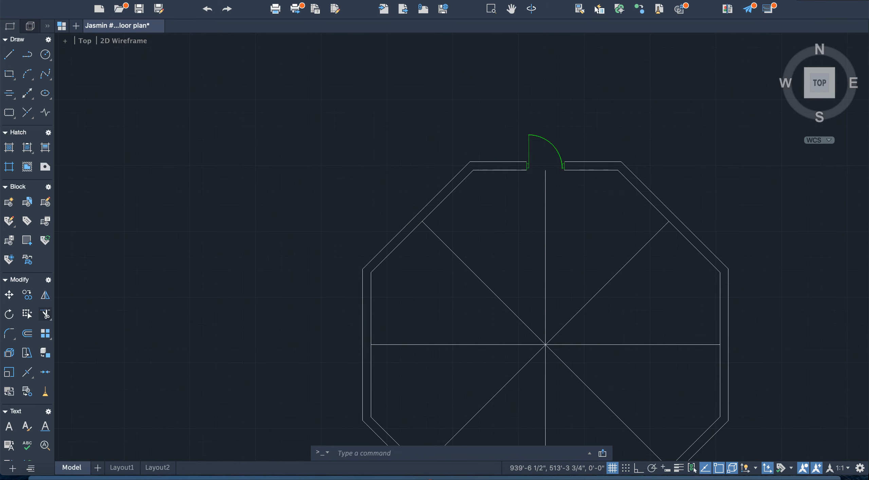
Copy the door, with its frame pieces and swing arc, to one spot outside the upper-left wall and another outside the upper-right wall
mouse_move(477, 54)
left_mouse_down()
mouse_move(462, 52)
mouse_move(451, 155)
mouse_move(494, 154)
left_mouse_up()
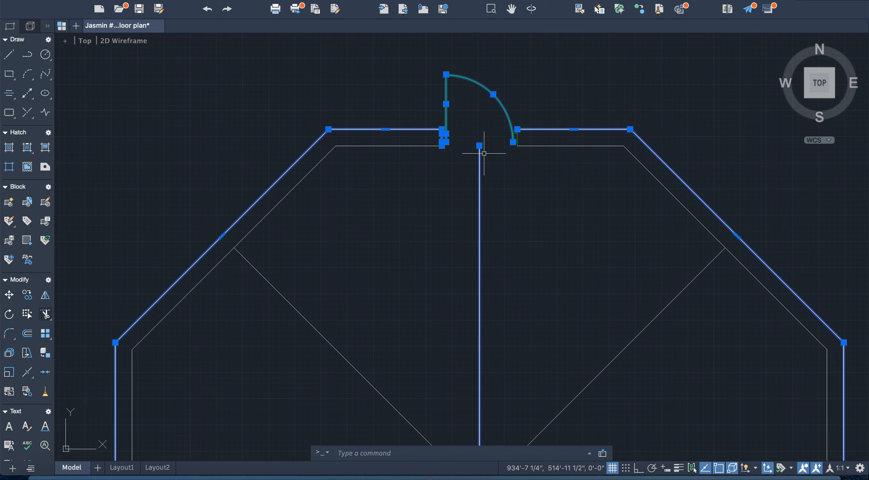
key("Escape")
left_click(446, 134)
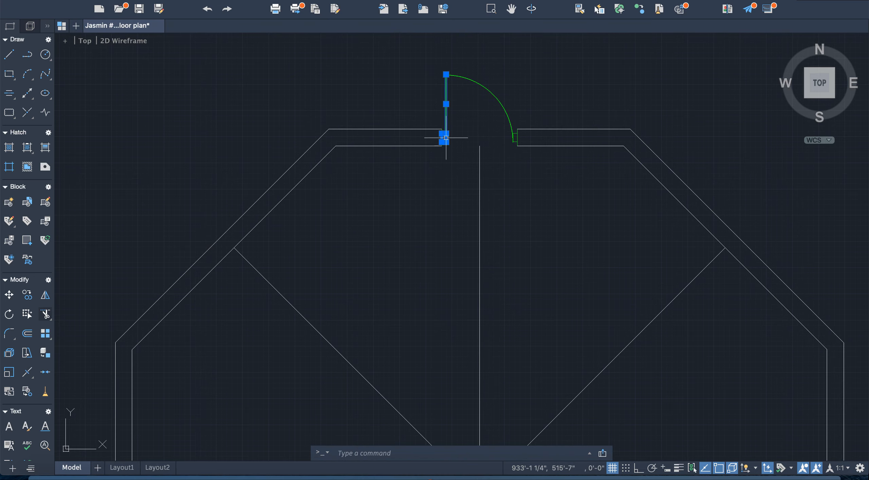
left_click(508, 110)
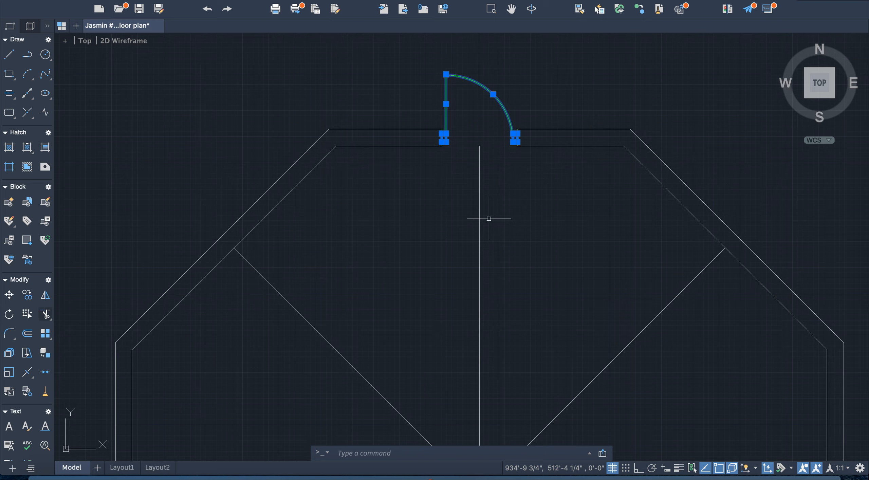
type("py")
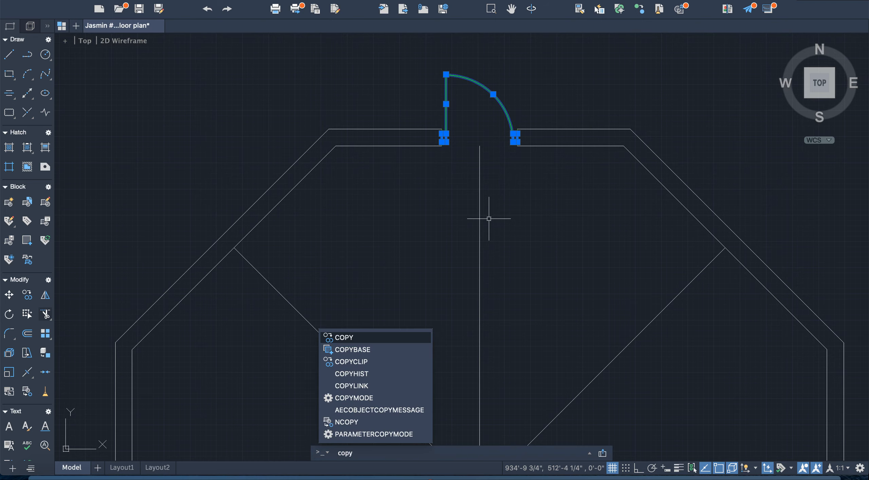
key("Return")
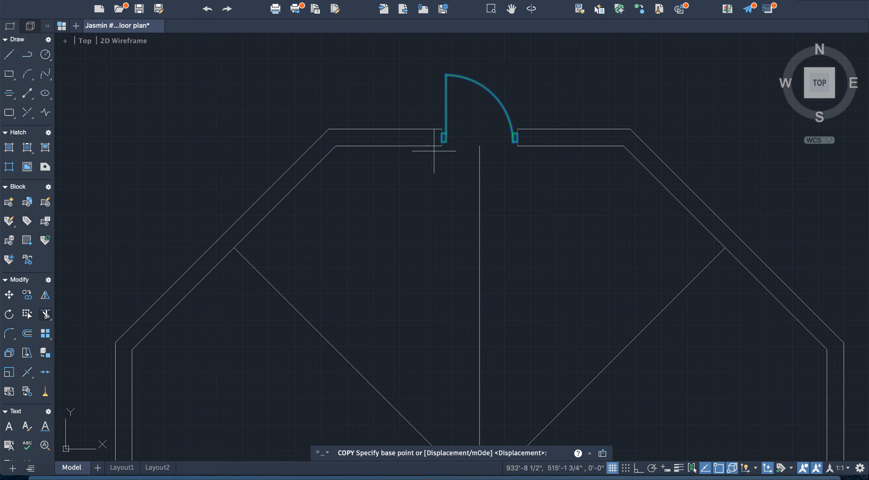
left_click(448, 143)
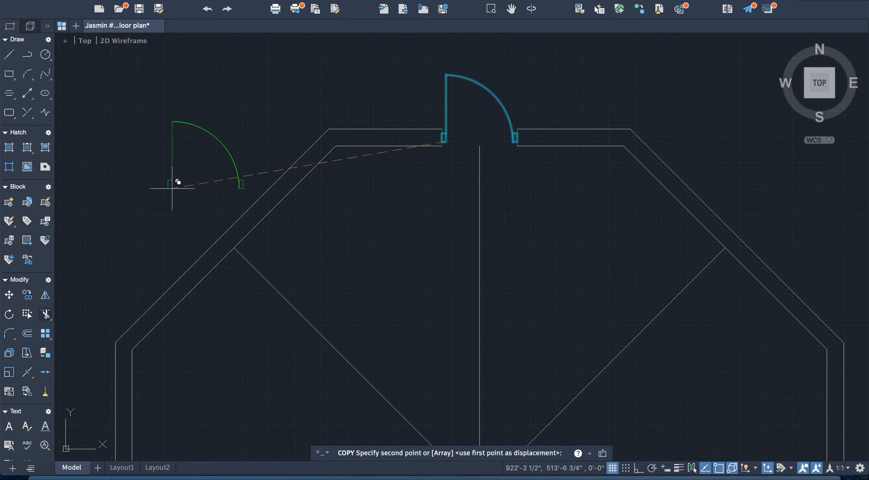
left_click(193, 196)
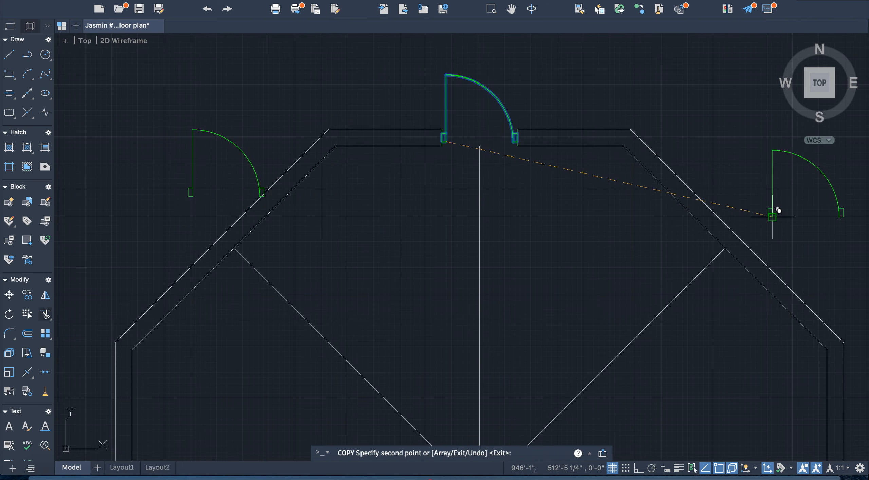
left_click(773, 216)
key("Return")
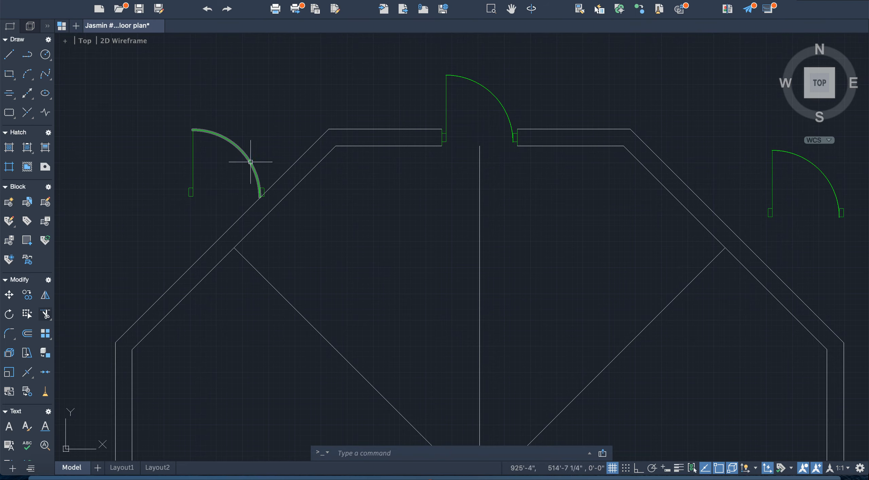
Rotate the left door copy by 315 degrees about the lower-left corner of its left frame piece, aligning it with the upper-left diagonal wall
mouse_move(199, 113)
left_mouse_down()
mouse_move(176, 155)
mouse_move(273, 178)
left_mouse_up()
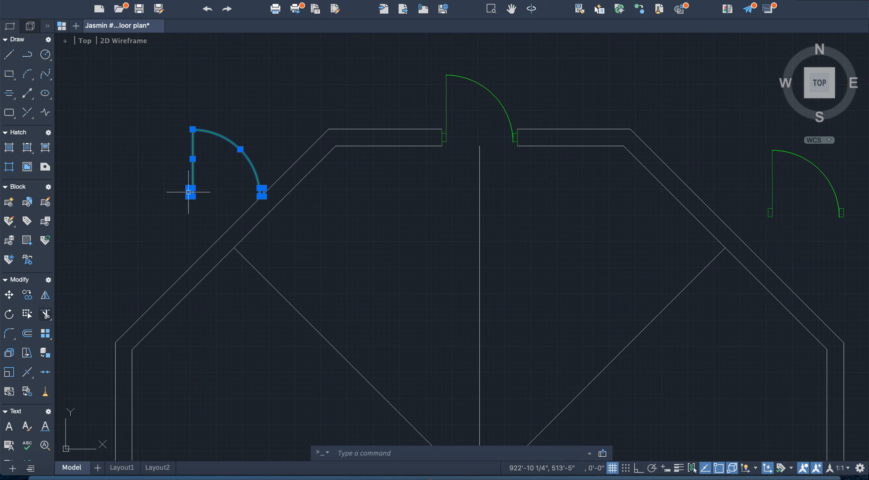
type("rotate")
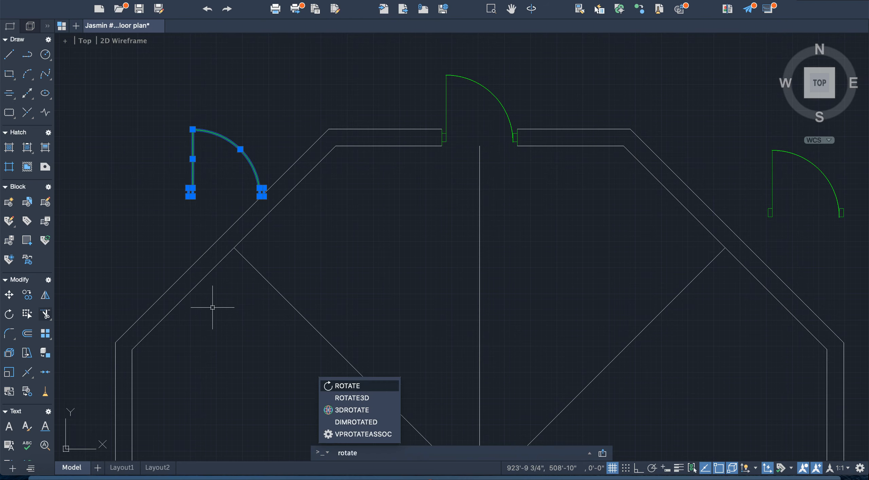
key("Return")
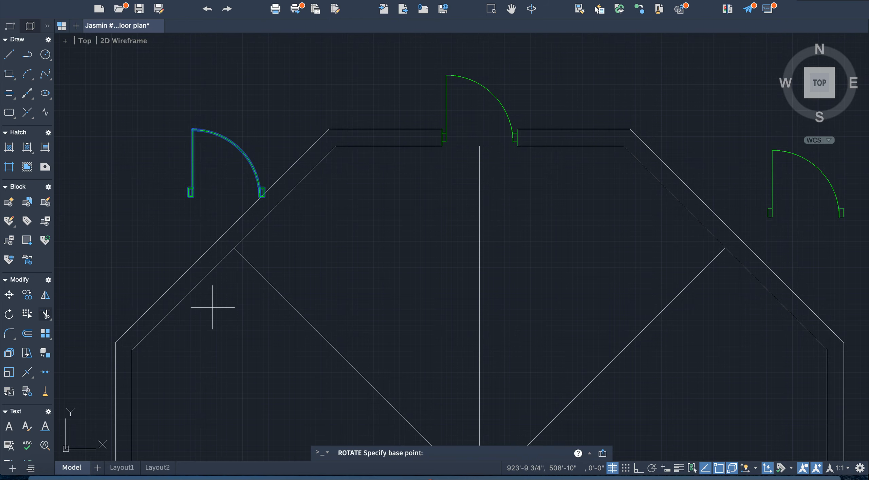
left_click(188, 196)
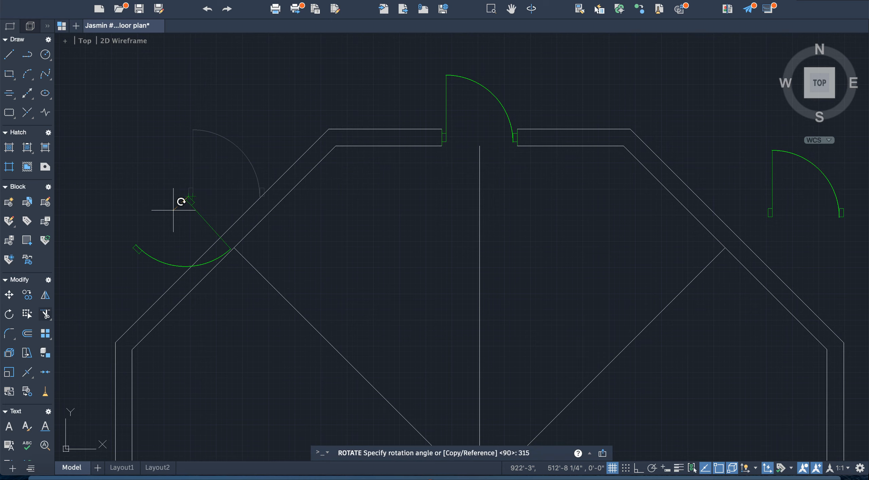
key("Return")
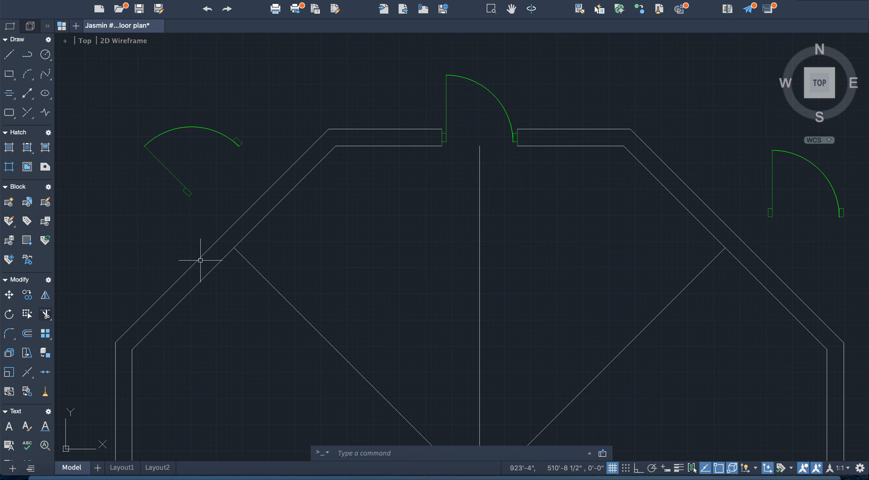
Copy the bottom window's outer outline from its lower-left corner to free spots beside the left and right door copies
scroll(365, 330, "down", 3)
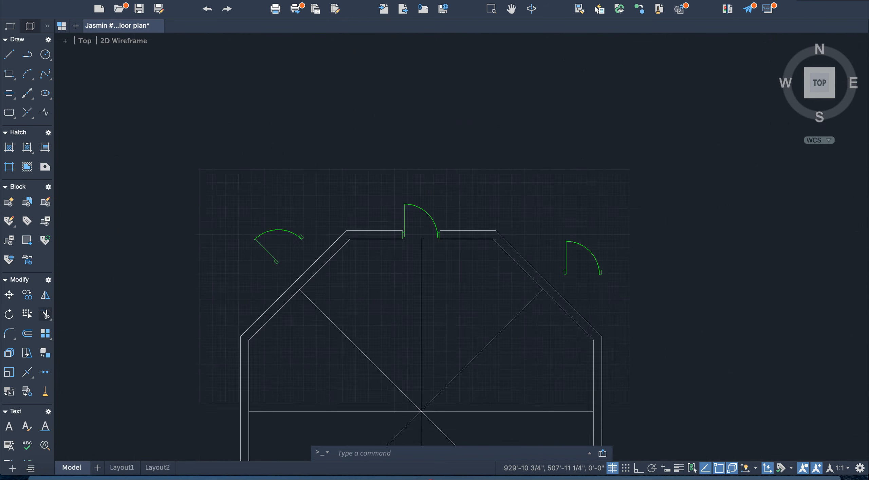
scroll(364, 330, "down", 5)
scroll(371, 382, "up", 5)
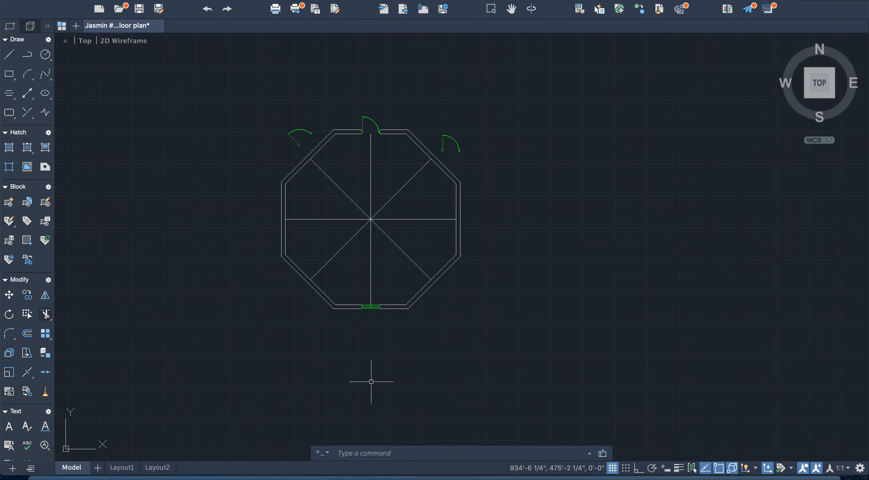
scroll(370, 307, "up", 3)
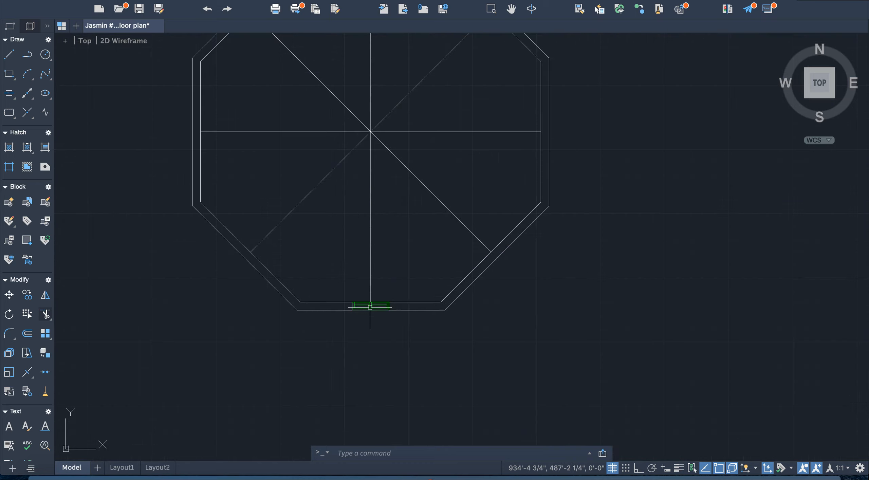
scroll(370, 308, "up", 4)
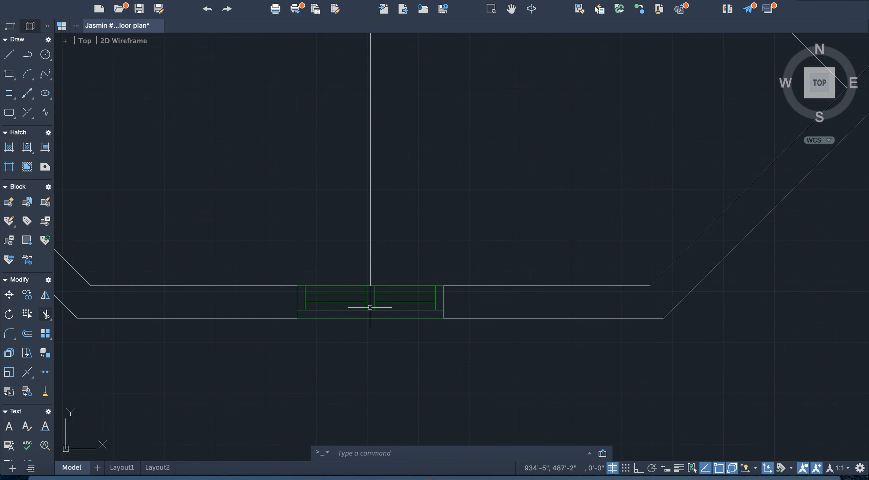
left_click(297, 300)
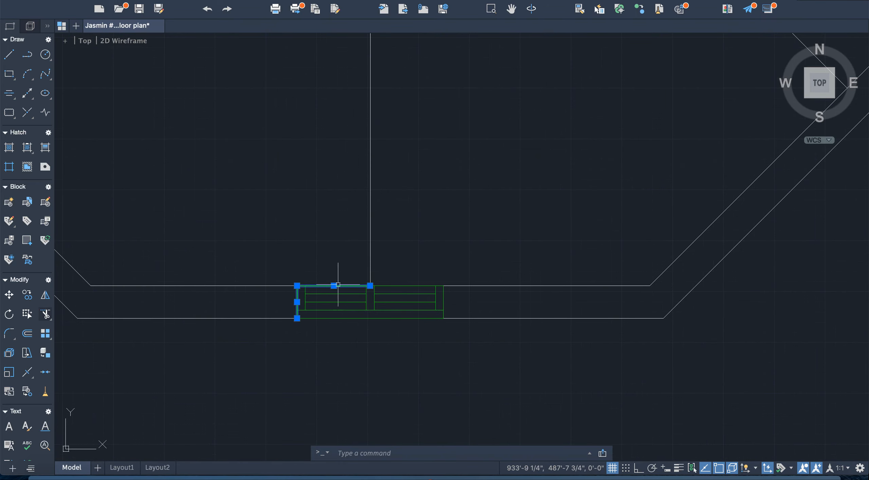
left_click(412, 286)
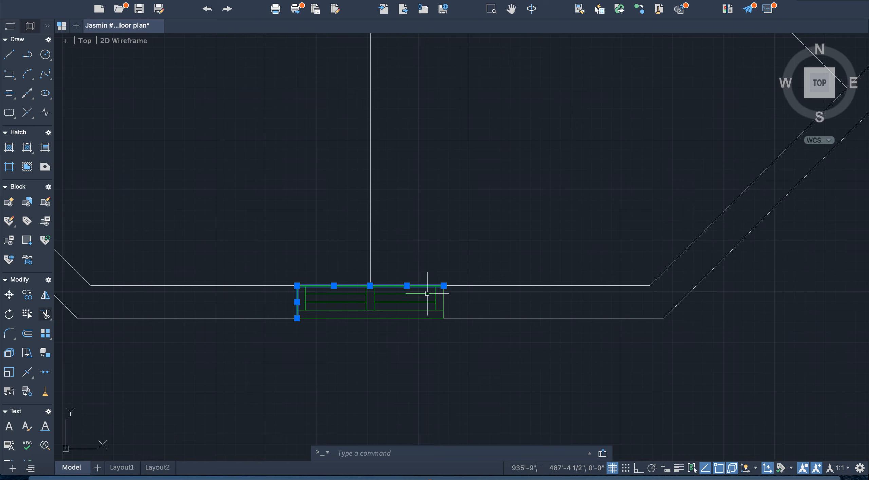
left_click(407, 319)
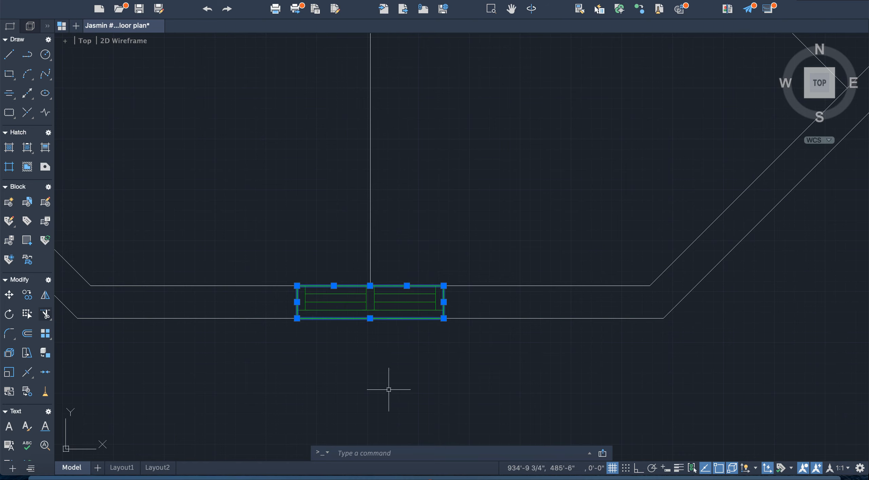
type("copy")
key("Return")
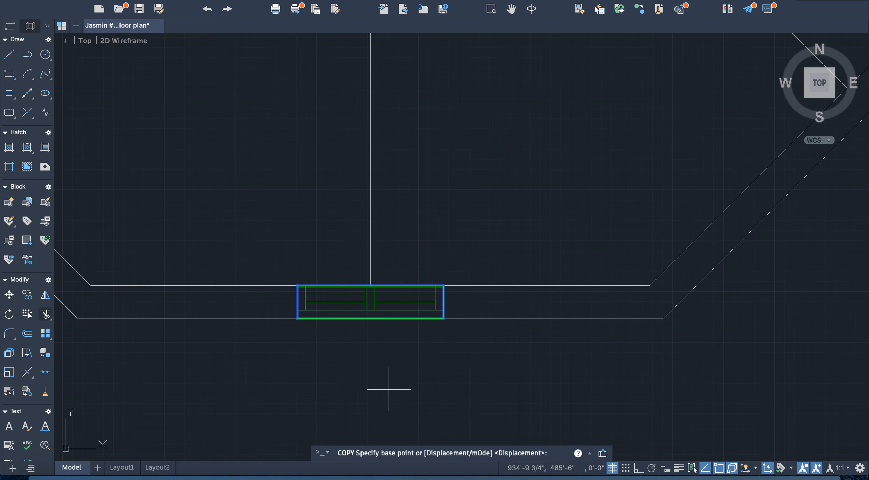
left_click(297, 318)
scroll(300, 314, "down", 5)
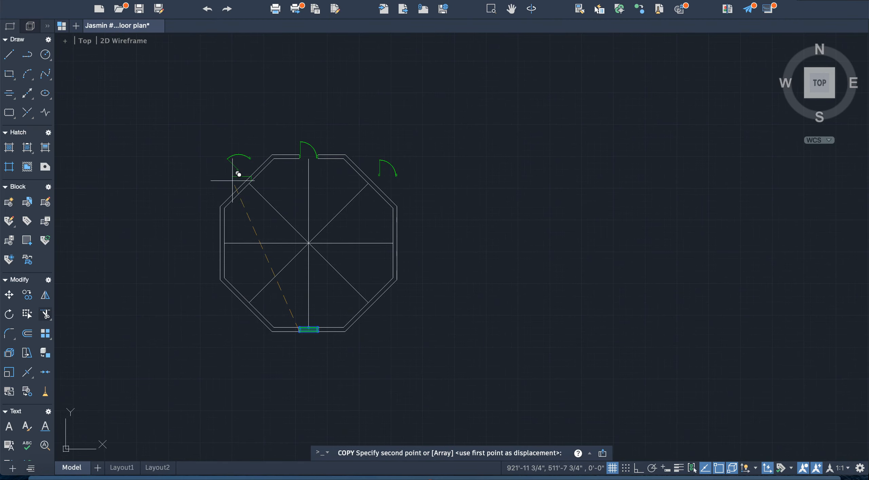
left_click(207, 182)
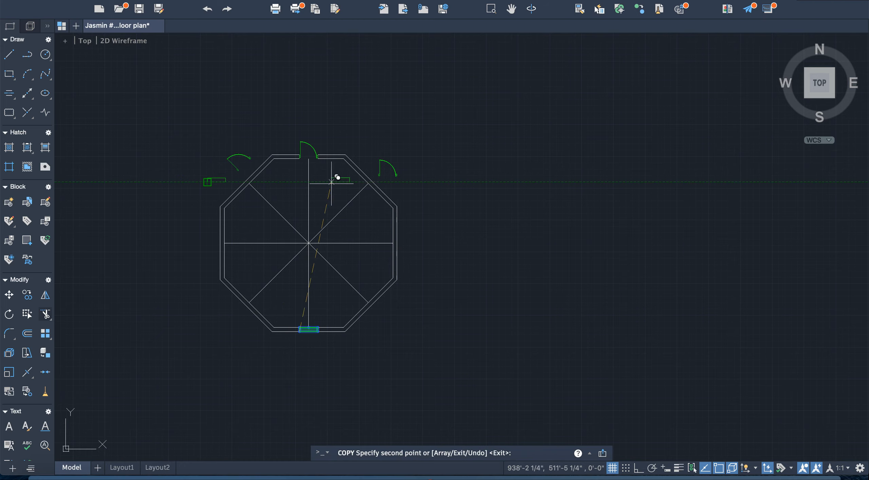
left_click(404, 190)
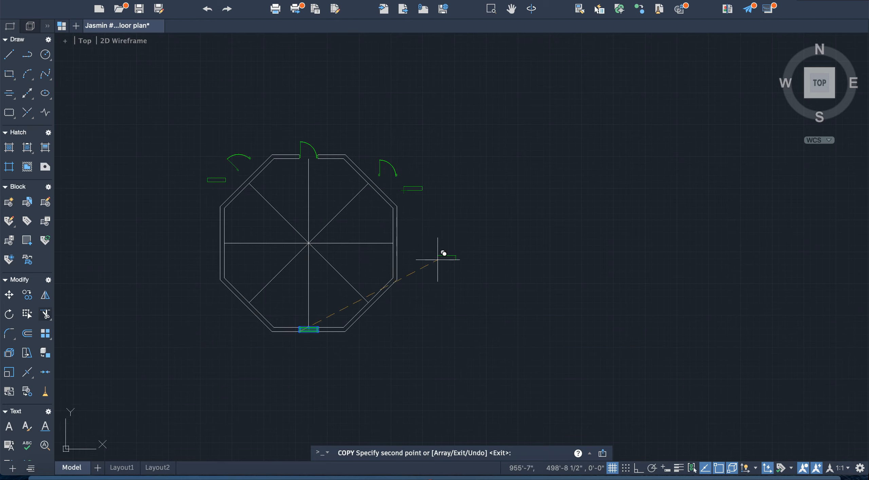
key("Return")
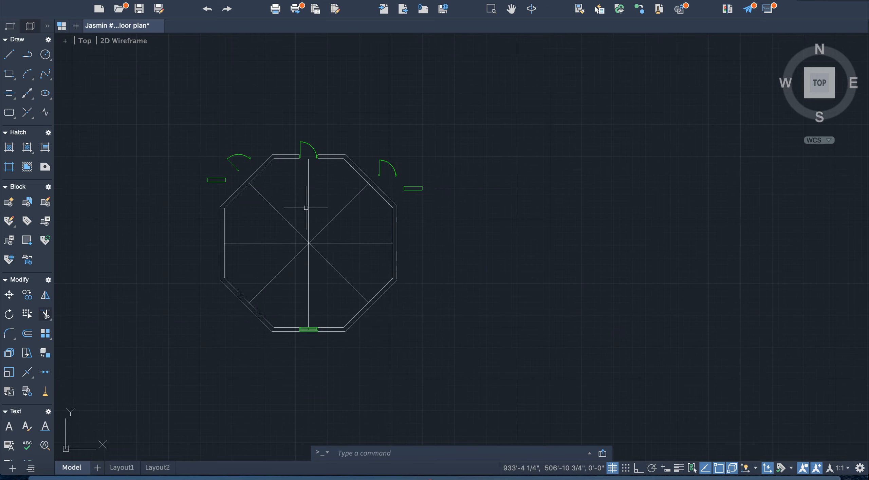
Rotate the left window outline copy by 315 degrees about its lower-left corner, making it parallel to the upper-left diagonal wall
scroll(301, 212, "up", 3)
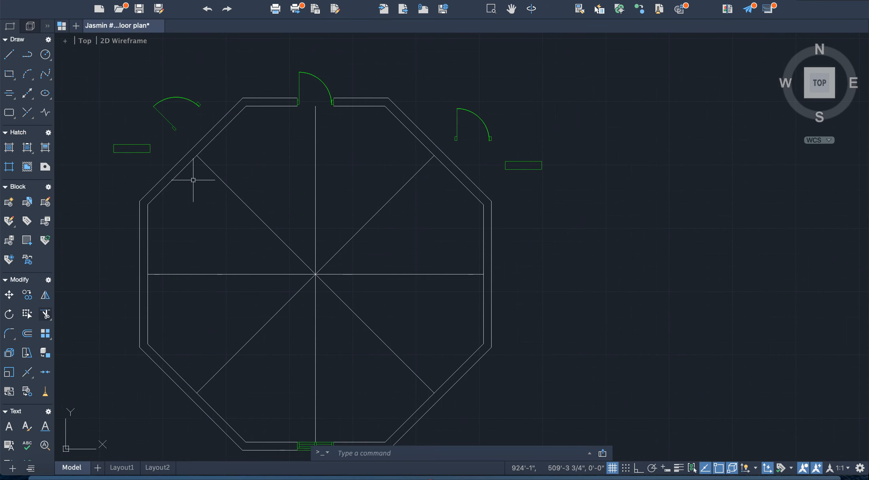
left_click(112, 138)
mouse_move(111, 137)
left_mouse_down()
mouse_move(165, 152)
mouse_move(165, 133)
mouse_move(119, 131)
left_mouse_up()
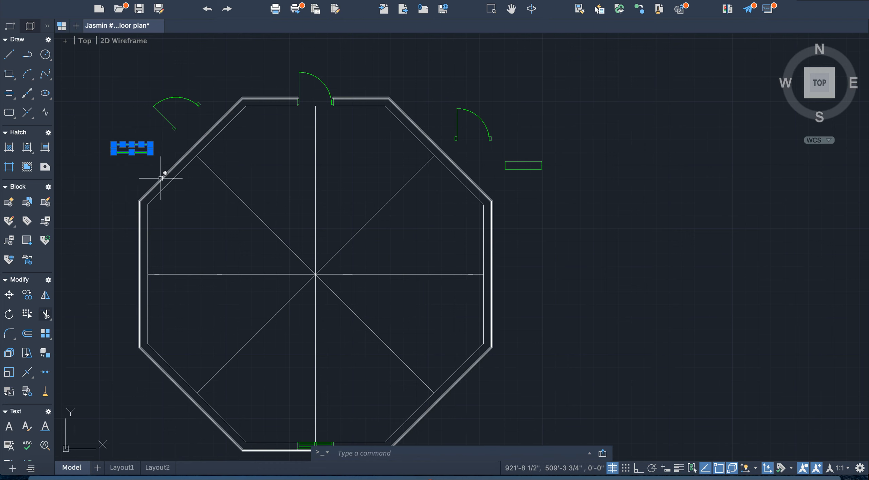
type("otate")
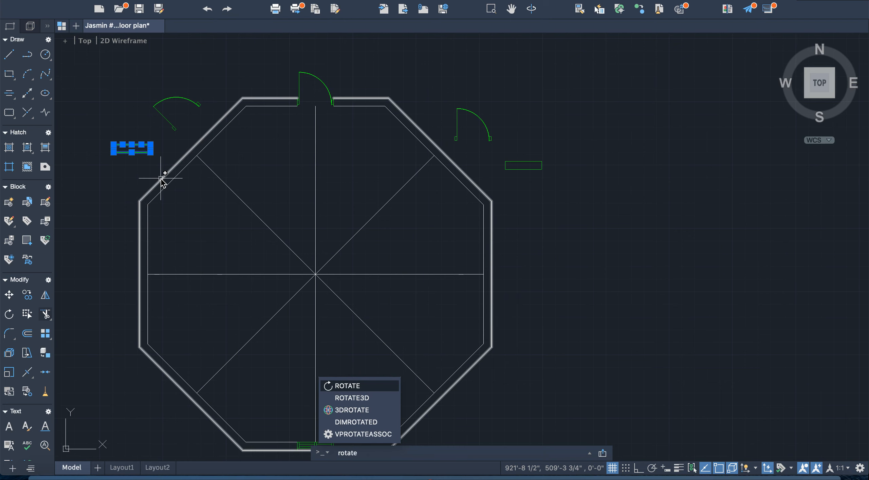
key("Return")
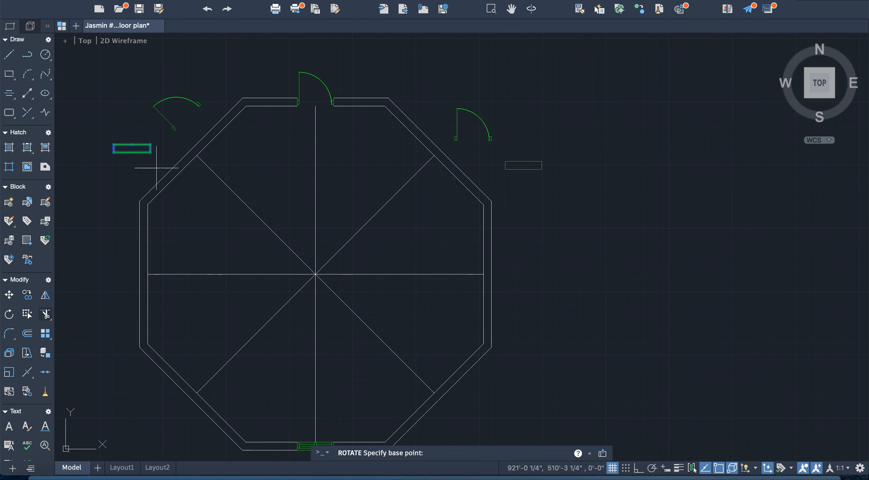
scroll(128, 159, "up", 3)
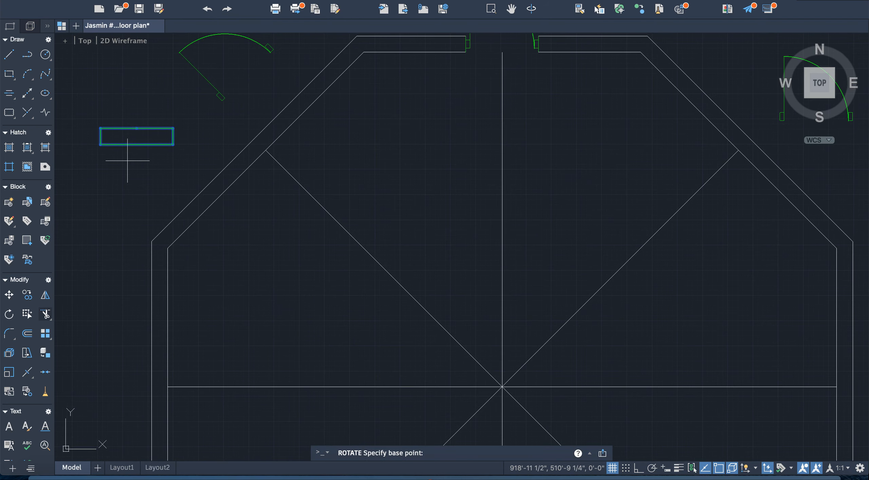
left_click(100, 145)
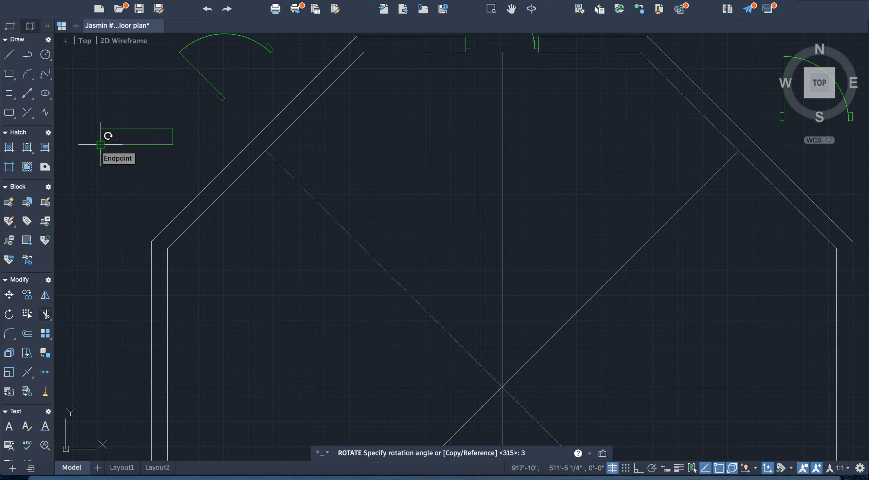
key("Return")
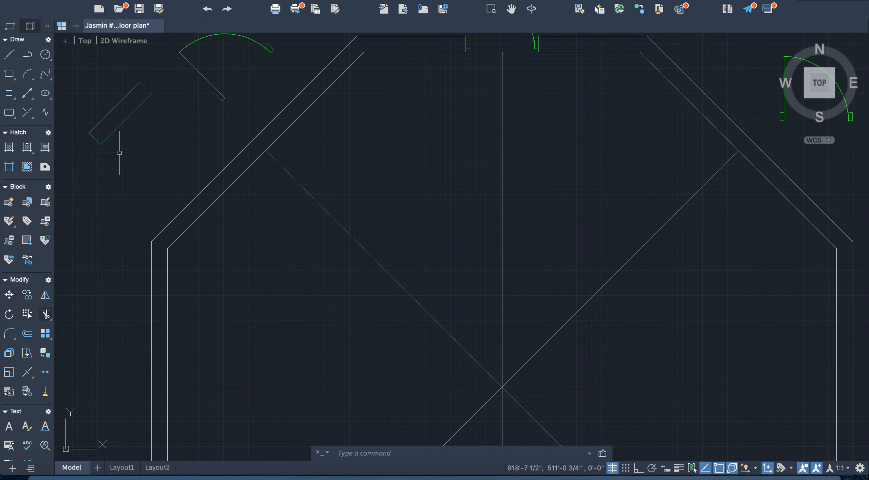
Rotate the right window outline copy by 45 degrees about its lower-left corner, making it parallel to the upper-right diagonal wall
scroll(123, 152, "down", 5)
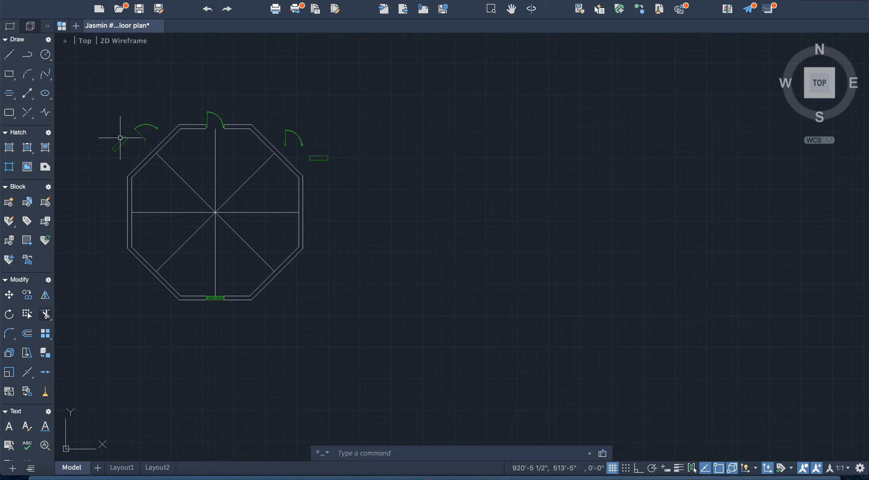
mouse_move(310, 151)
left_mouse_down()
mouse_move(317, 166)
mouse_move(350, 162)
left_mouse_up()
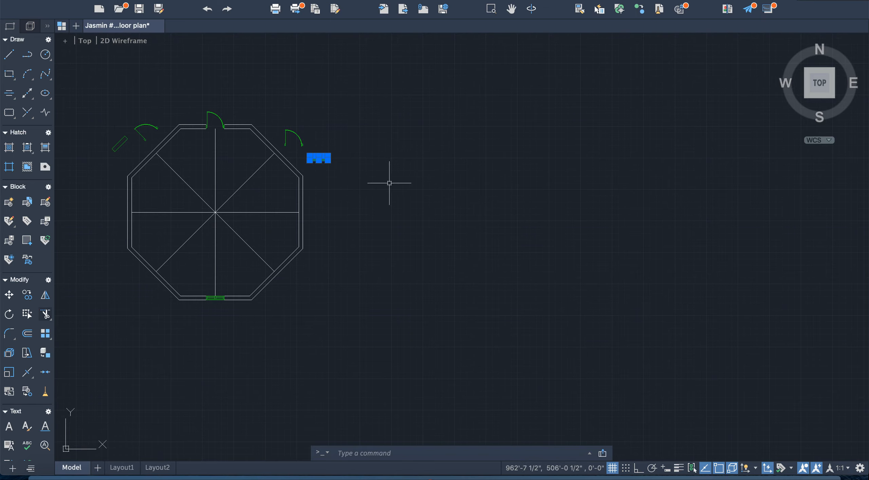
type("rotate")
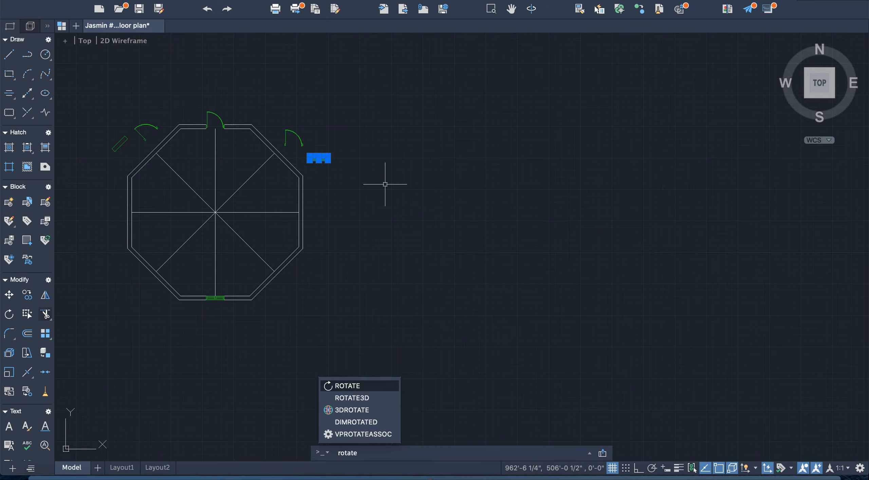
key("Return")
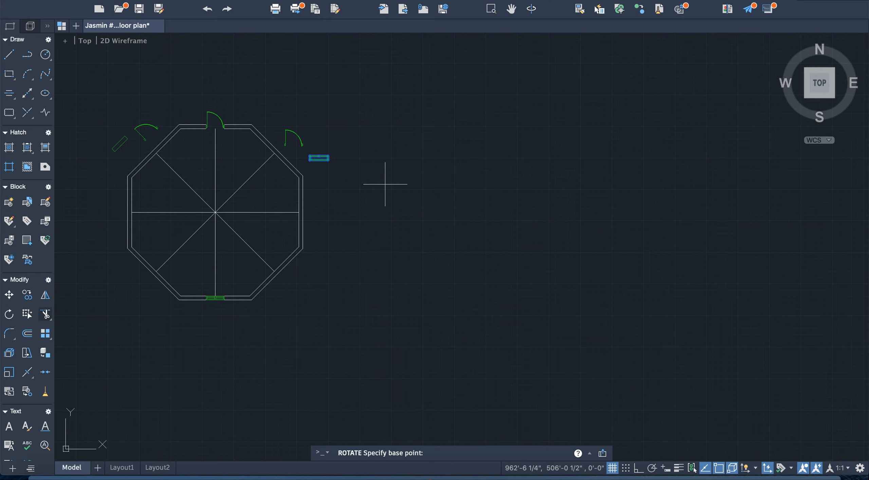
scroll(316, 182, "up", 5)
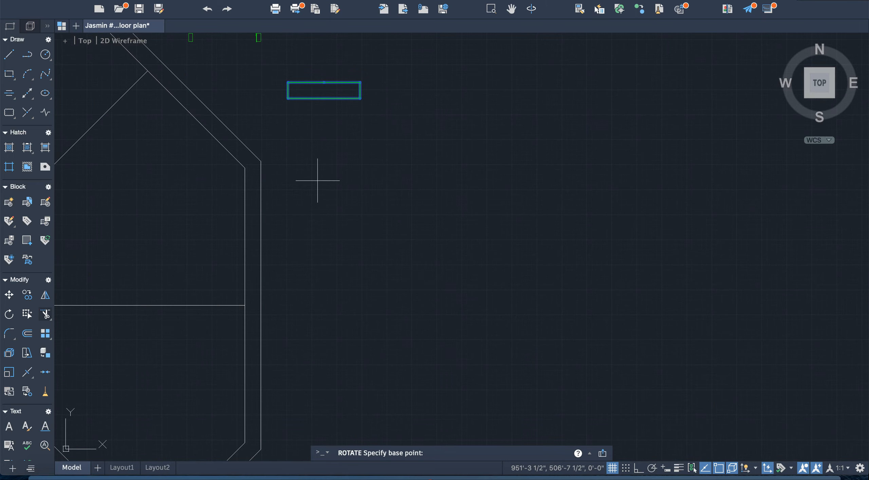
scroll(359, 98, "down", 3)
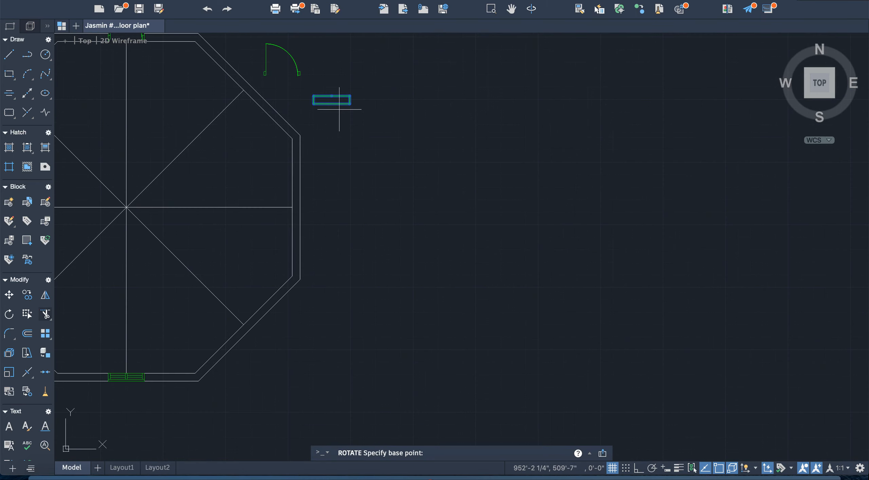
left_click(313, 103)
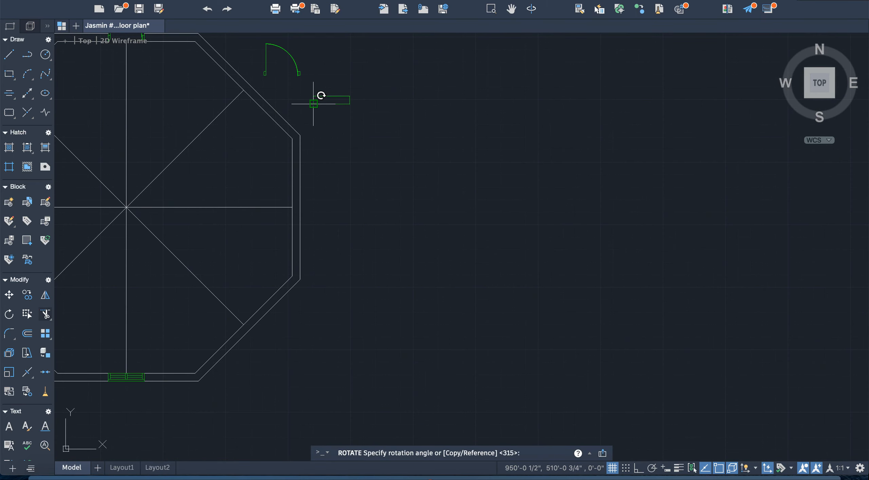
type("45")
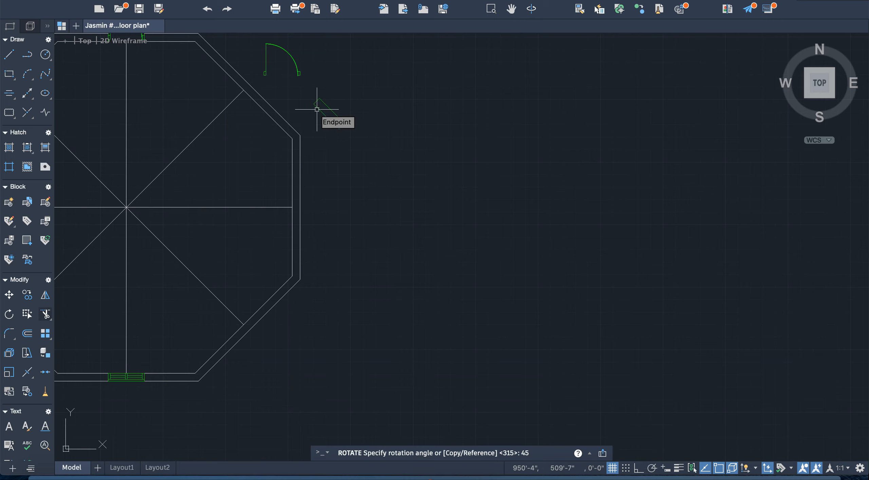
key("Return")
Select the whole rotated window outline outside the upper-left diagonal wall
scroll(363, 110, "down", 5)
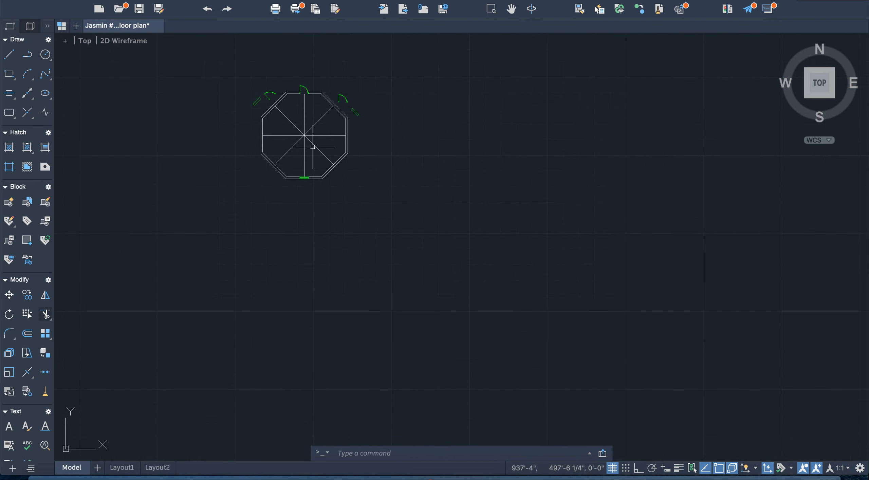
scroll(261, 76, "up", 3)
scroll(289, 131, "up", 3)
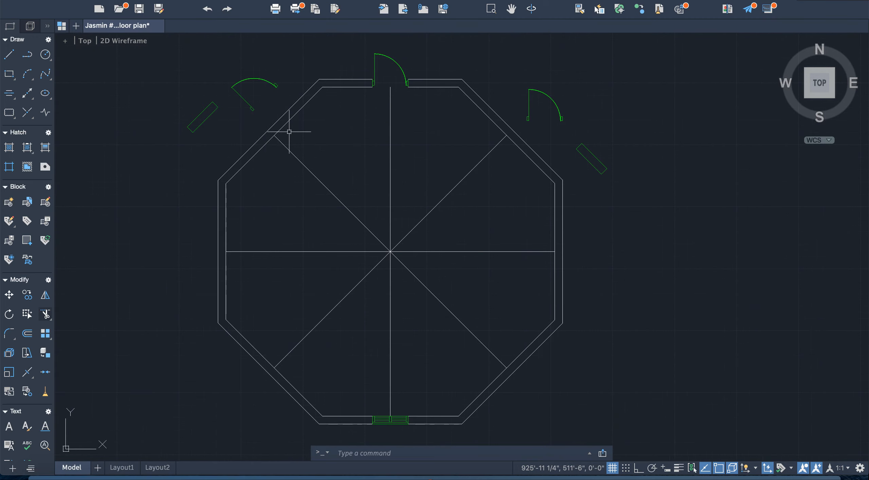
scroll(289, 132, "up", 3)
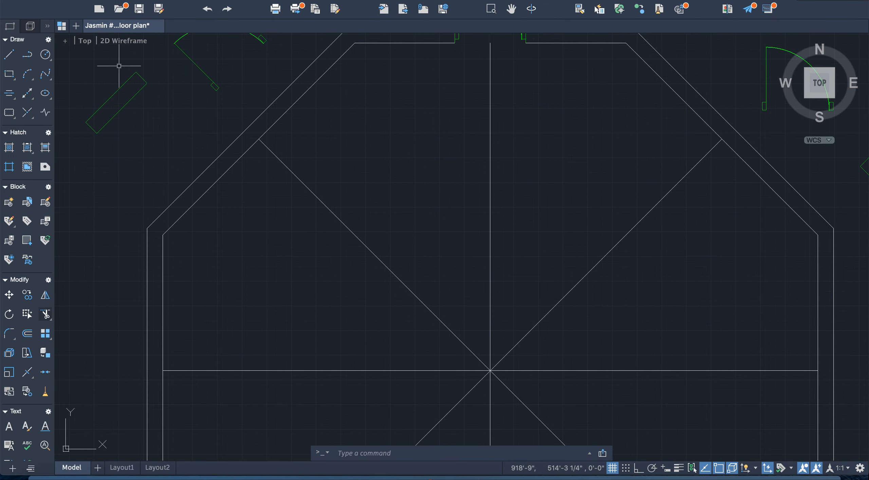
mouse_move(120, 68)
left_mouse_down()
mouse_move(88, 139)
mouse_move(172, 85)
mouse_move(160, 63)
mouse_move(156, 111)
left_mouse_up()
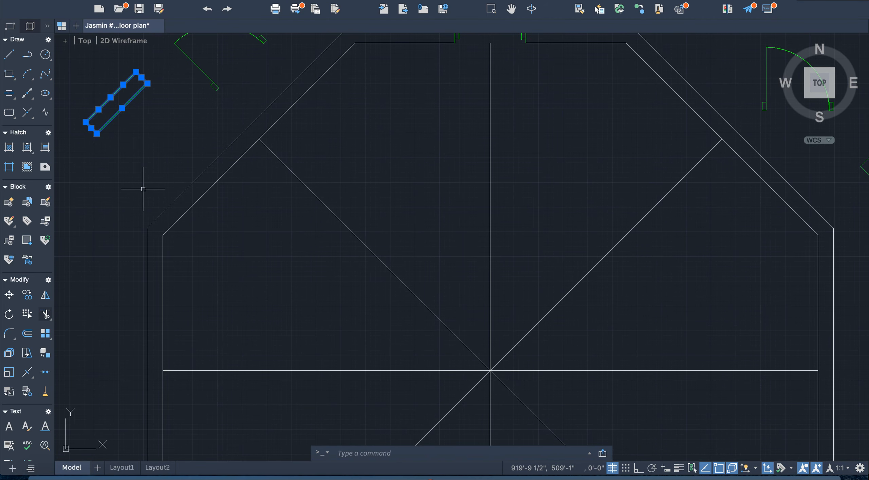
Move the angled rectangle from the midpoint of its outer long side to the midpoint of the upper-left diagonal wall's outer line
type("m")
key("Return")
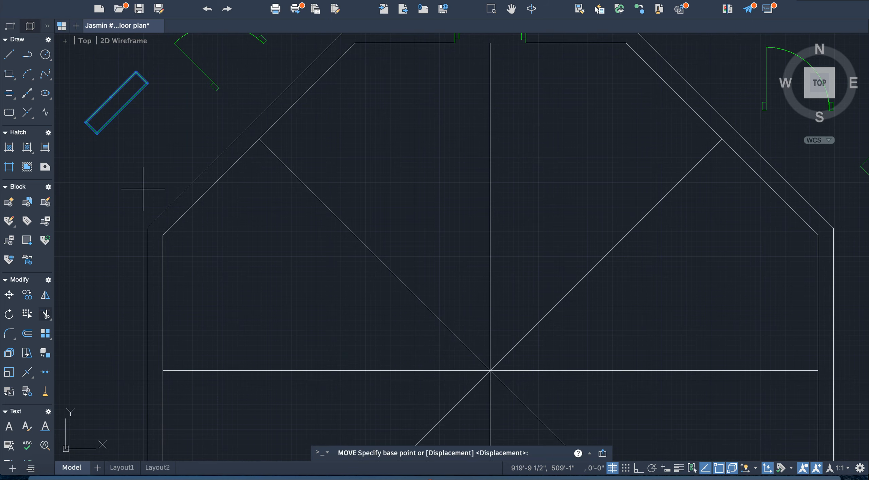
left_click(111, 96)
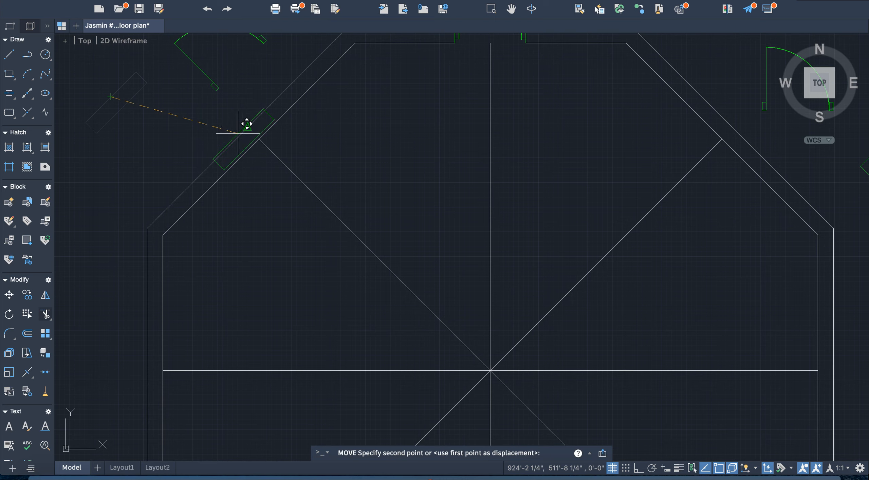
left_click(245, 128)
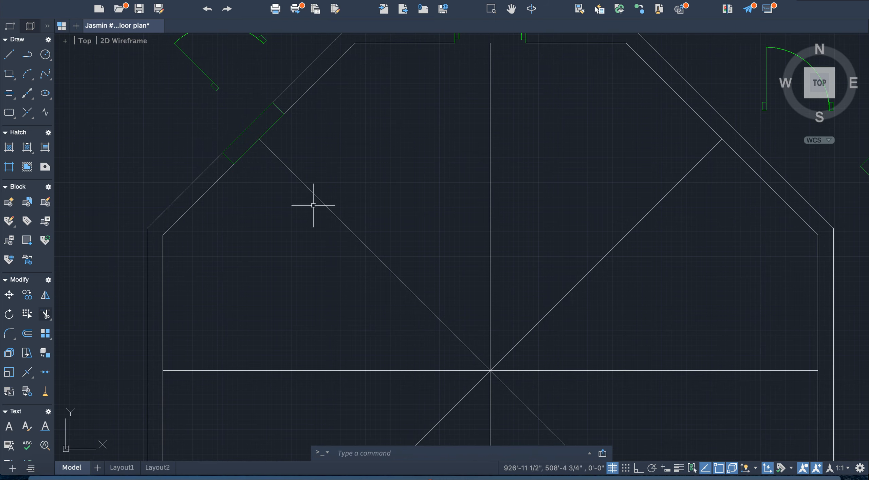
Move the other angled rectangle from its inner long side's midpoint to the midpoint of the upper-right diagonal wall's inner line
scroll(313, 215, "down", 3)
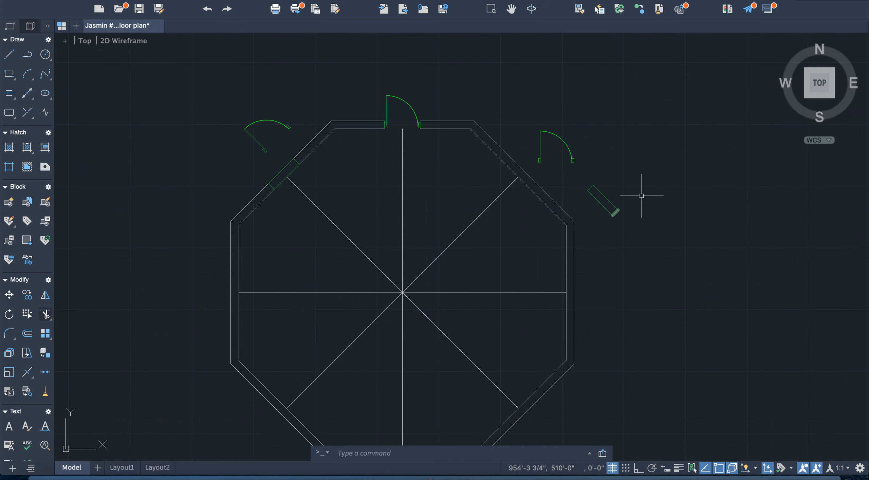
mouse_move(607, 180)
left_mouse_down()
mouse_move(599, 185)
mouse_move(606, 204)
mouse_move(636, 187)
left_mouse_up()
left_click(584, 182)
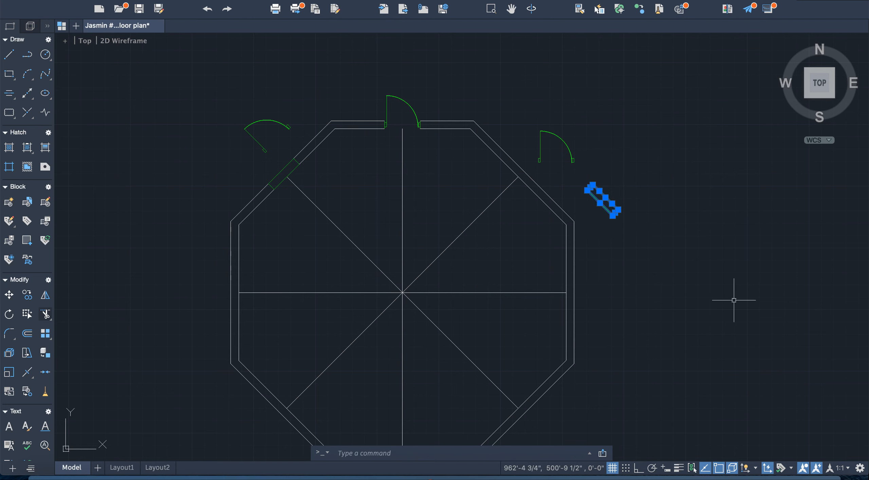
type("m")
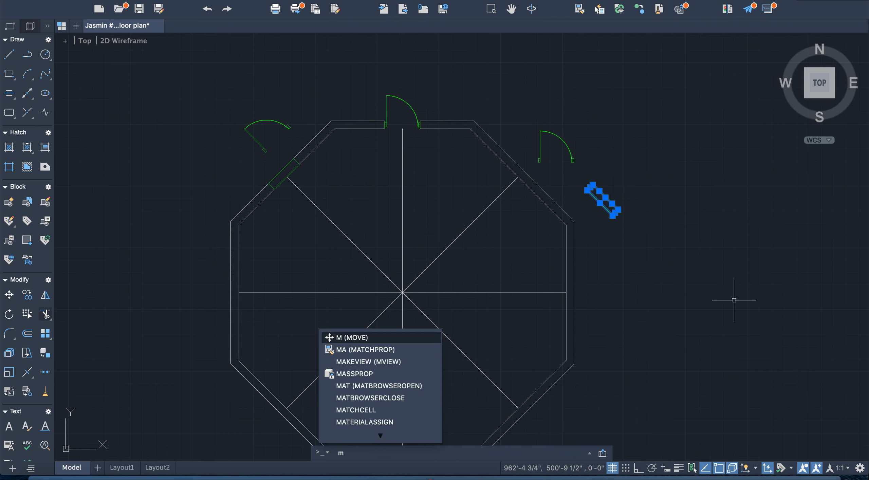
key("Return")
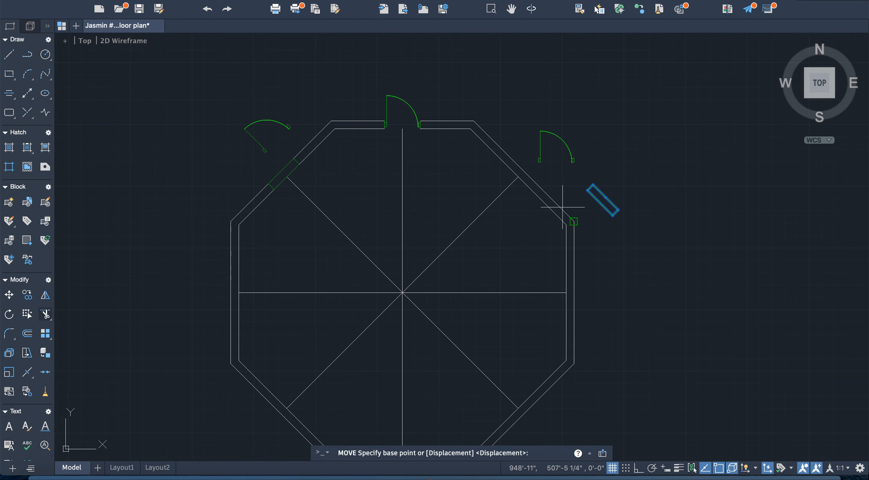
left_click(594, 203)
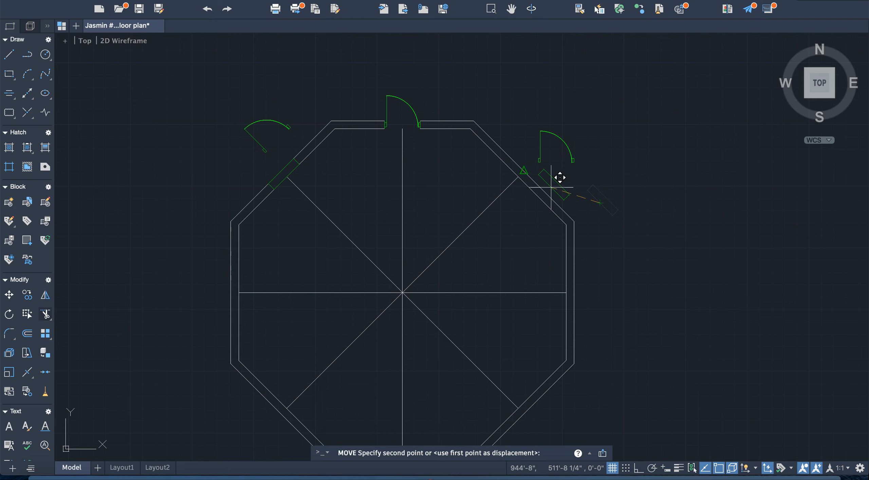
left_click(518, 176)
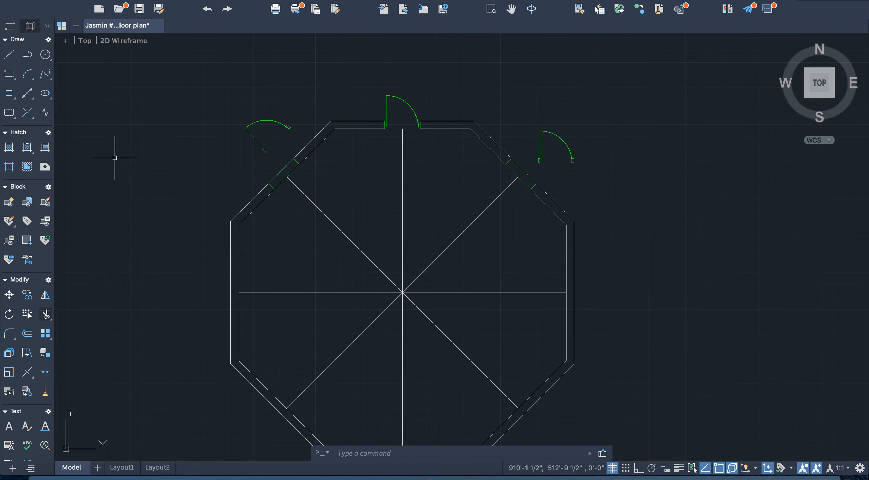
Trim the wall lines and rectangle sides to open a doorway in the upper-left diagonal wall, keeping the two end caps
scroll(116, 155, "up", 5)
scroll(538, 171, "down", 3)
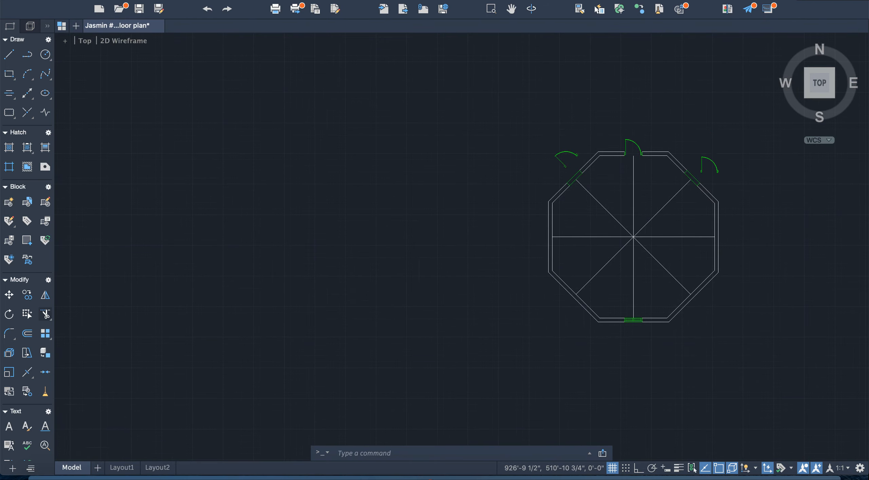
scroll(588, 181, "up", 3)
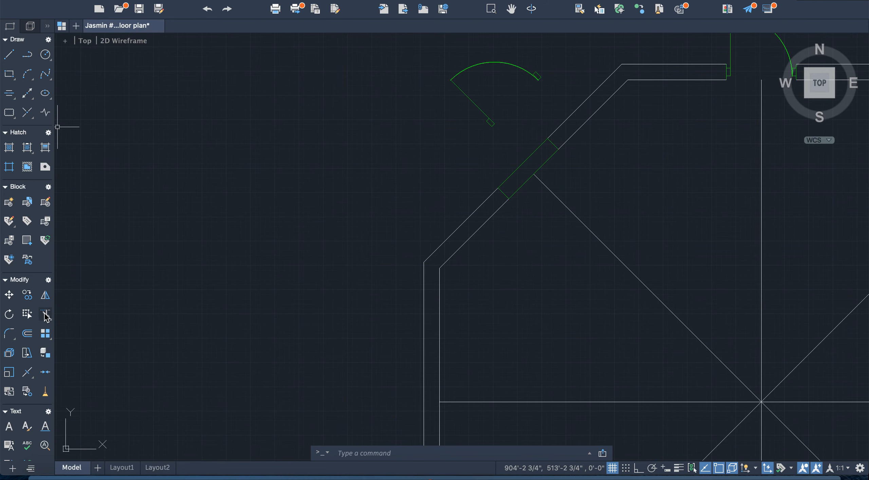
left_click(46, 315)
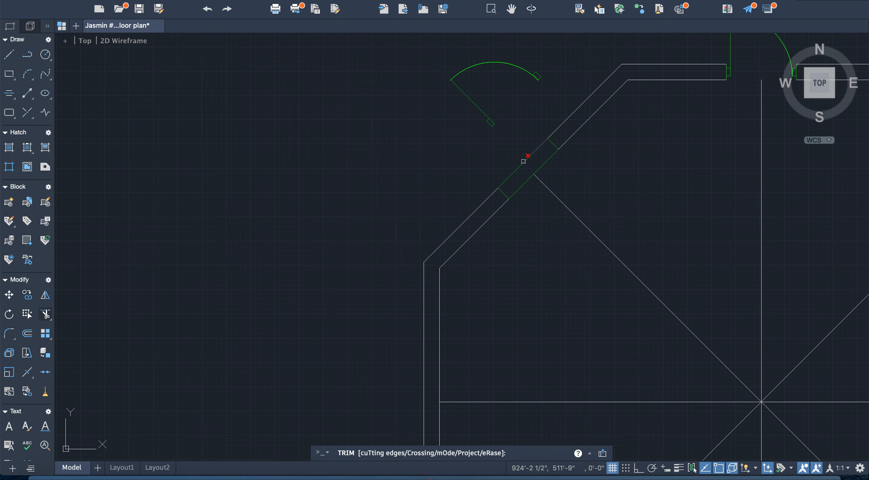
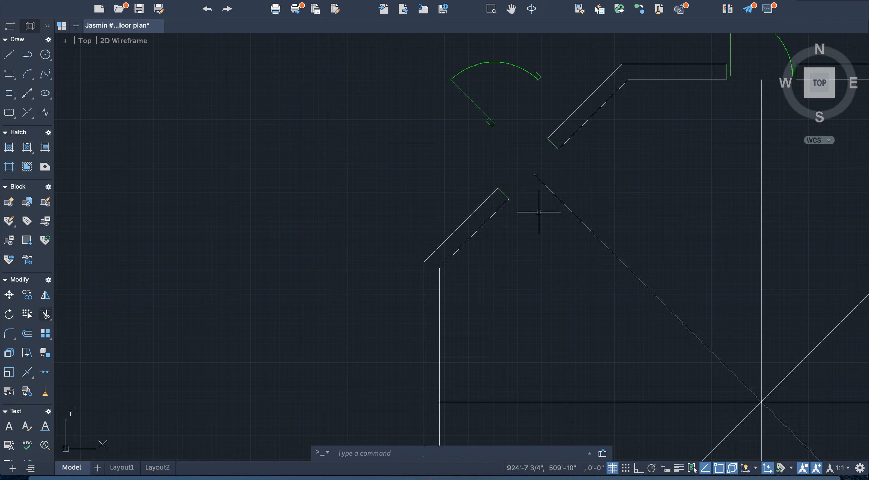
left_click(472, 39)
mouse_move(465, 47)
left_mouse_down()
mouse_move(520, 151)
mouse_move(578, 66)
mouse_move(549, 136)
mouse_move(523, 130)
left_mouse_up()
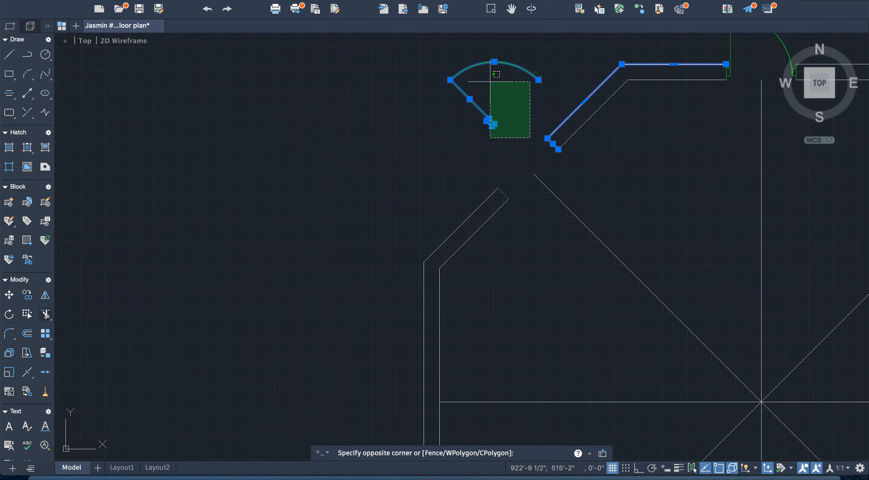
key("Escape")
Move the rotated door into the upper-left opening, placing its lower jamb's midpoint on the midpoint of the lower wall end
left_click(454, 52)
mouse_move(443, 65)
left_mouse_down()
mouse_move(534, 94)
mouse_move(556, 74)
left_mouse_up()
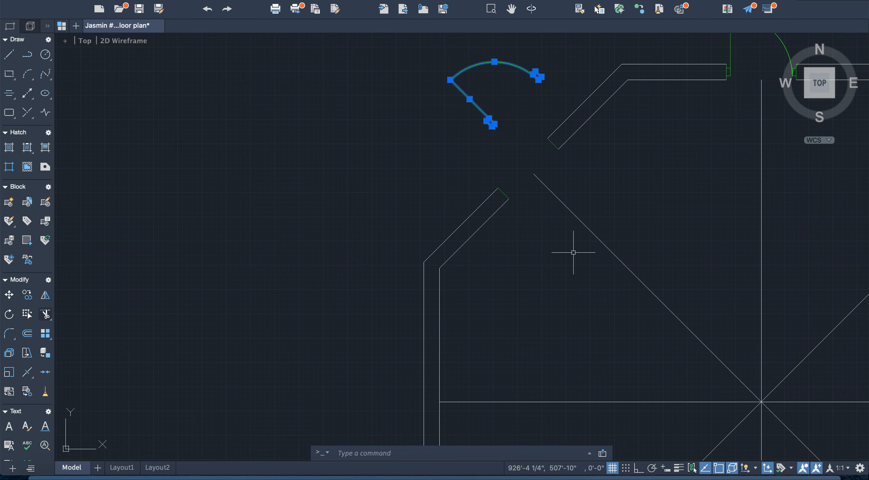
type("m")
key("Return")
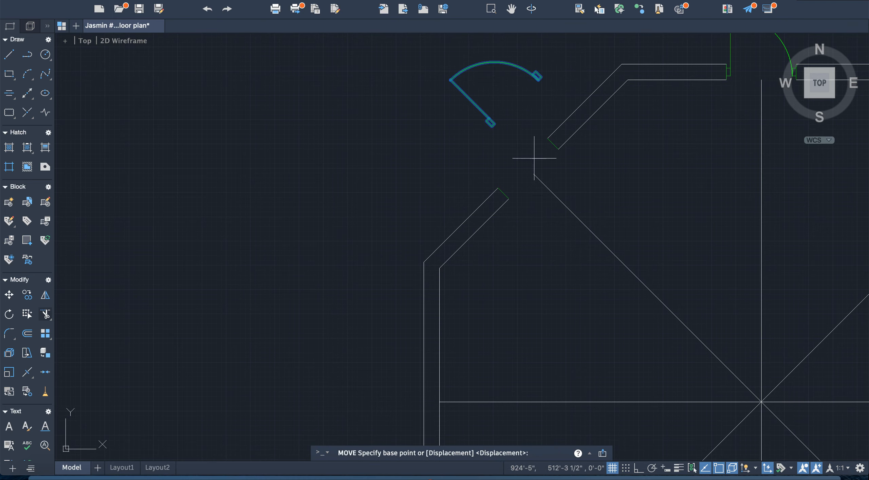
scroll(500, 130, "up", 5)
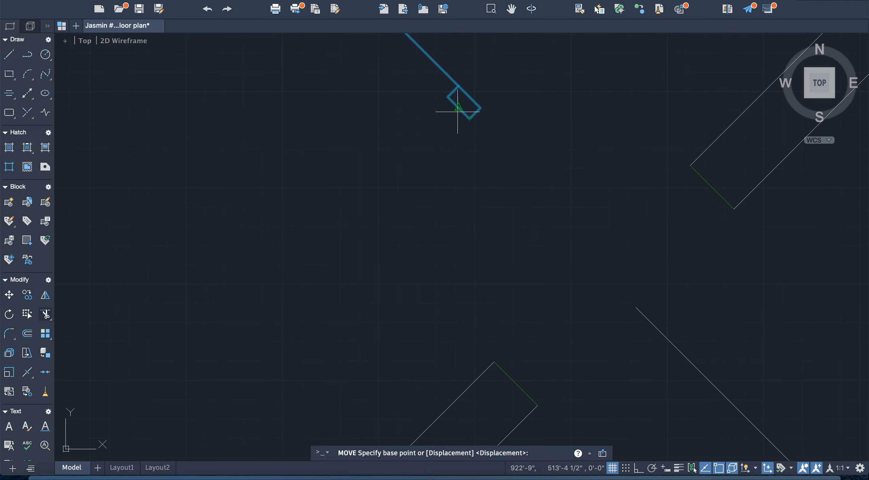
left_click(458, 108)
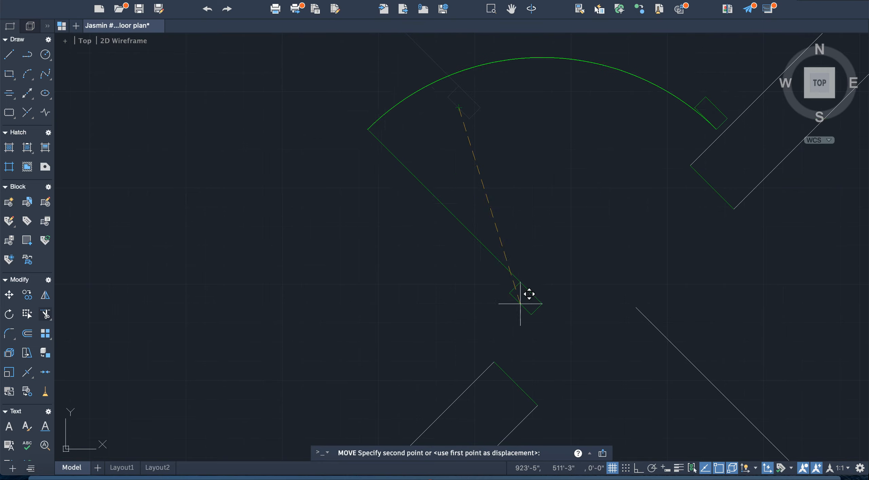
left_click(516, 383)
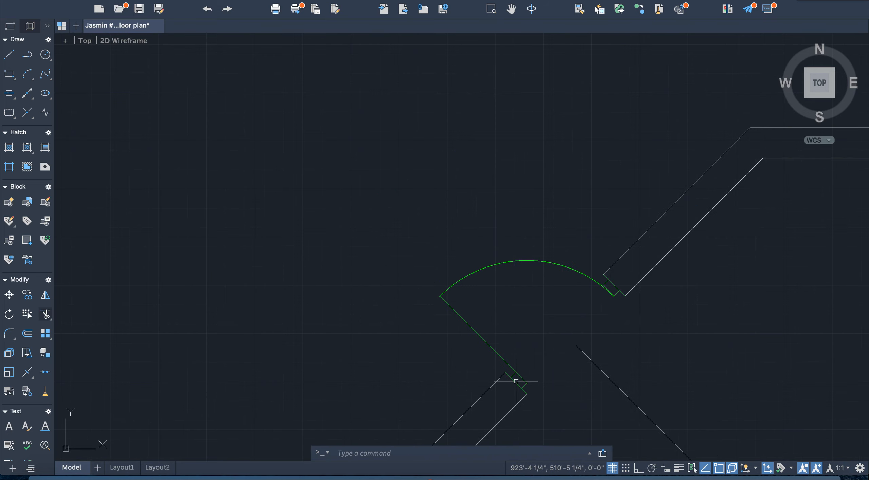
Trim the wall lines and rectangle sides to open a doorway in the upper-right diagonal wall, keeping the two end caps
scroll(514, 382, "down", 3)
scroll(528, 381, "up", 3)
scroll(537, 361, "down", 10)
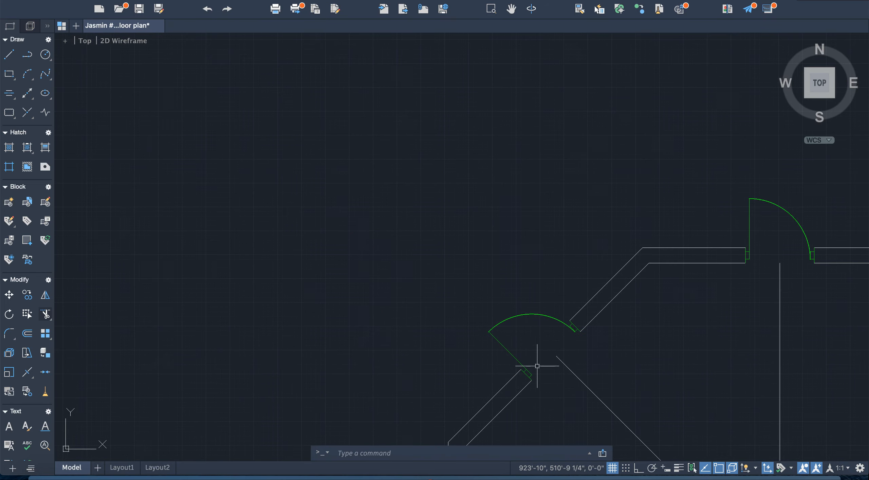
scroll(707, 393, "up", 2)
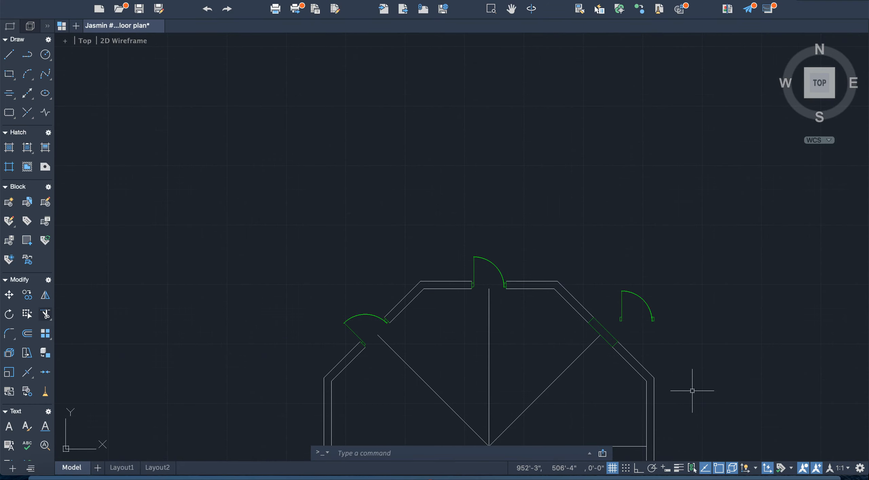
scroll(692, 390, "up", 2)
scroll(689, 390, "down", 2)
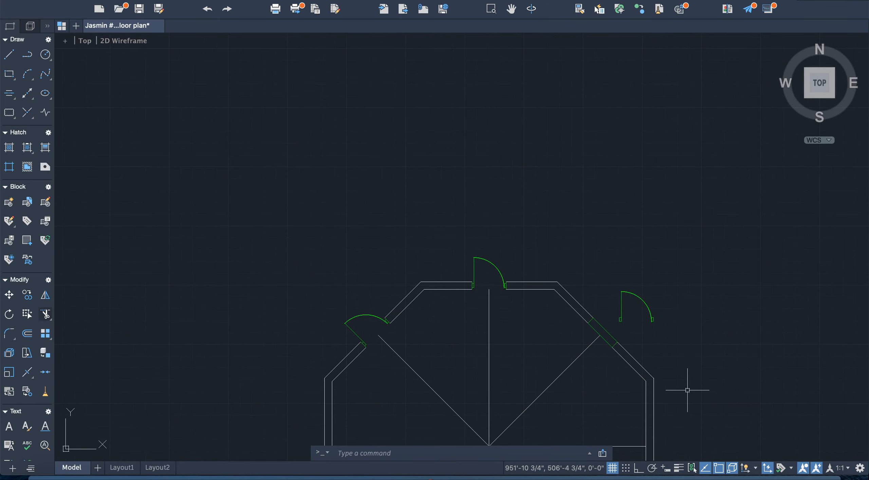
scroll(684, 389, "up", 2)
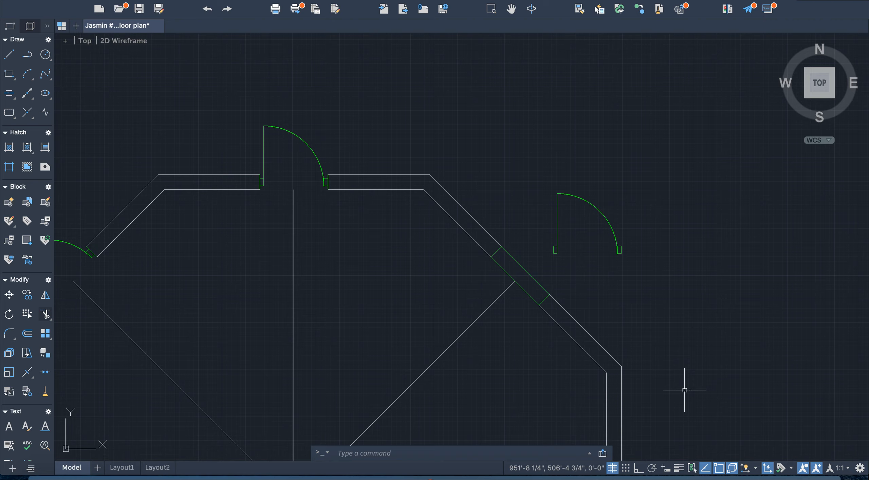
left_click(45, 315)
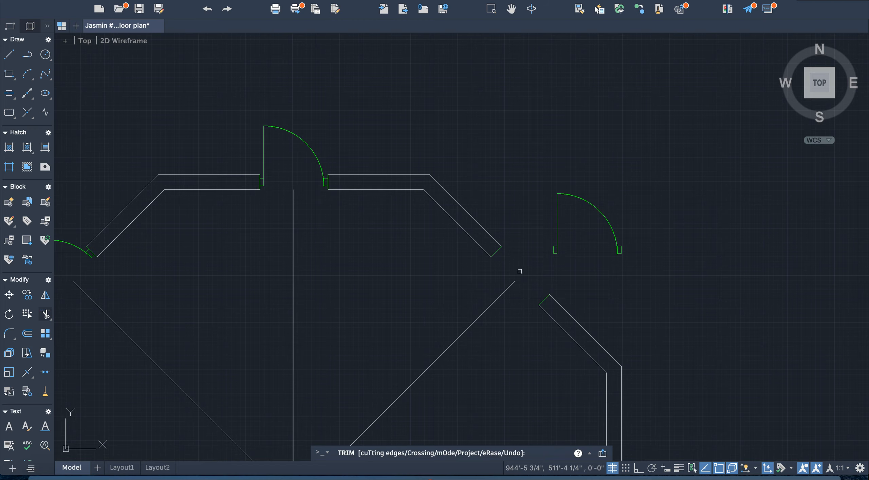
Rotate the loose door beside the upper-right wall by 45 degrees clockwise about the lower corner of its hinge-side jamb
mouse_move(558, 181)
left_mouse_down()
mouse_move(622, 260)
mouse_move(657, 256)
left_mouse_up()
mouse_move(518, 188)
left_mouse_down()
mouse_move(609, 267)
mouse_move(641, 264)
left_mouse_up()
mouse_move(560, 187)
left_mouse_down()
mouse_move(578, 257)
mouse_move(613, 272)
mouse_move(572, 260)
left_mouse_up()
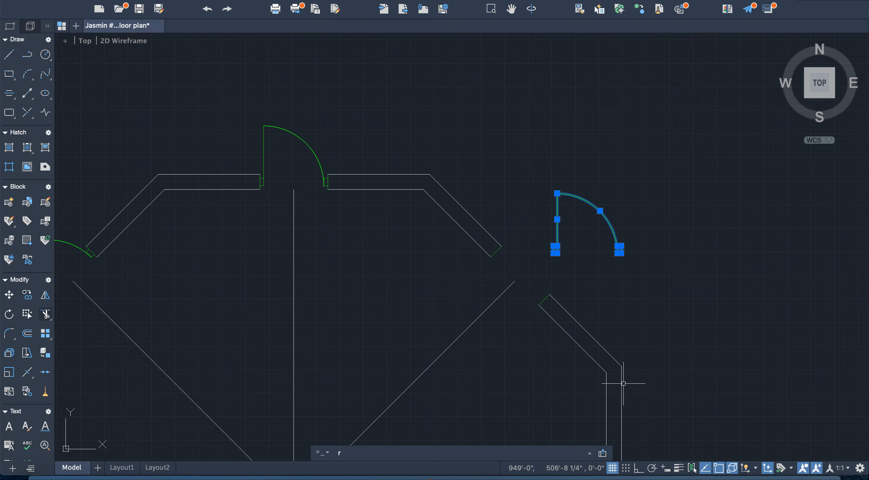
type("otate")
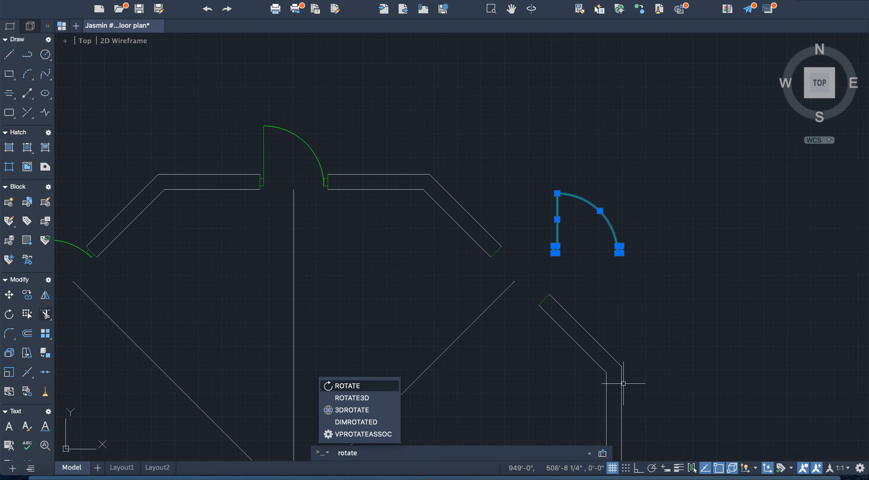
key("Return")
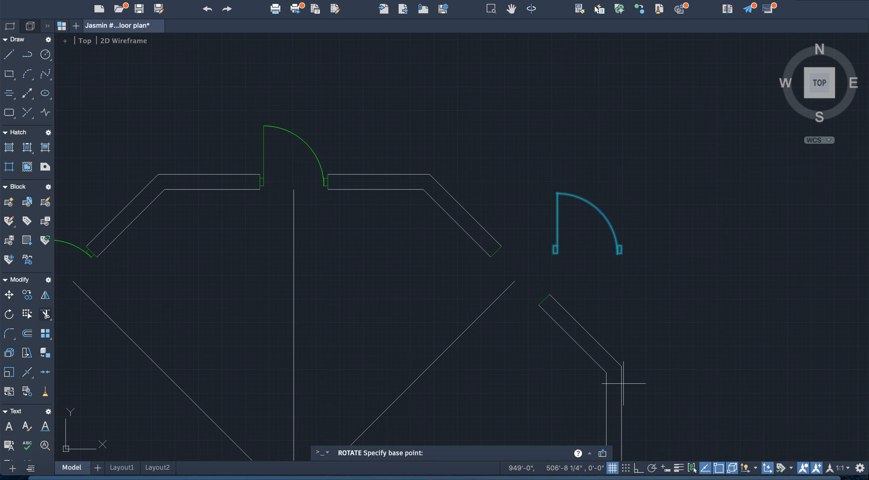
left_click(554, 253)
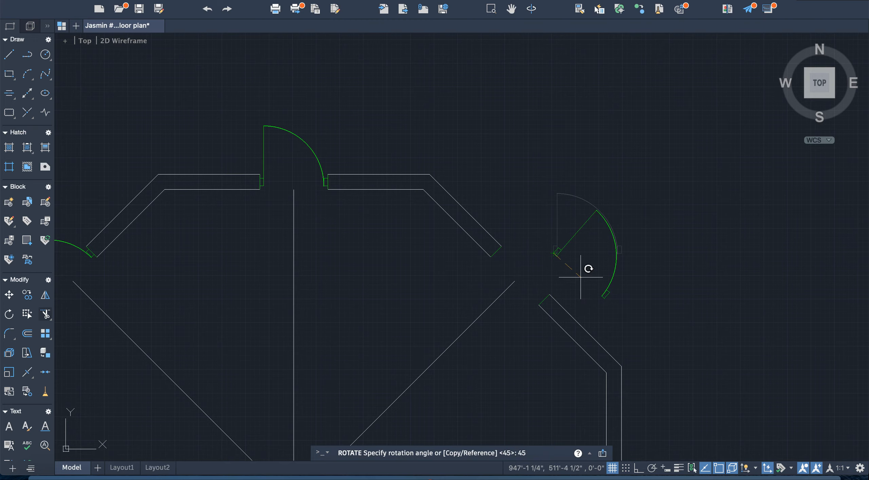
key("Return")
Move the rotated door into the upper-right opening, placing its hinge-side jamb's midpoint on the midpoint of the upper wall end
mouse_move(599, 190)
left_mouse_down()
mouse_move(536, 267)
mouse_move(652, 307)
left_mouse_up()
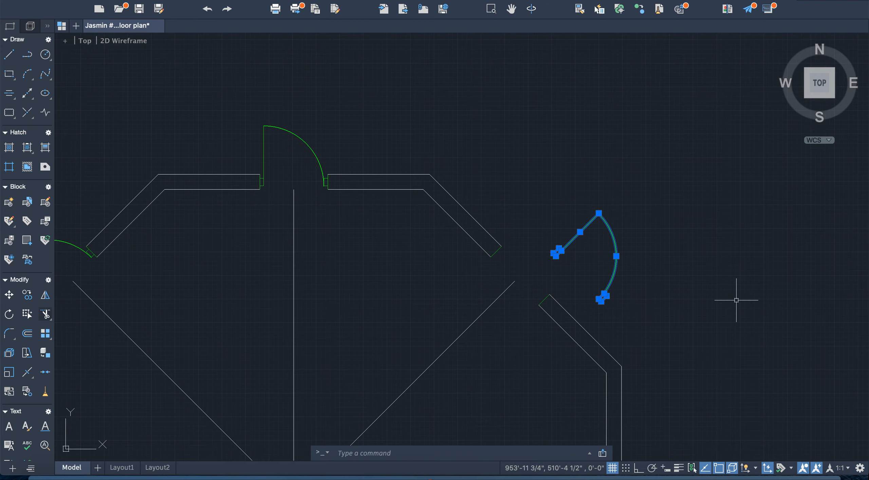
key("Return")
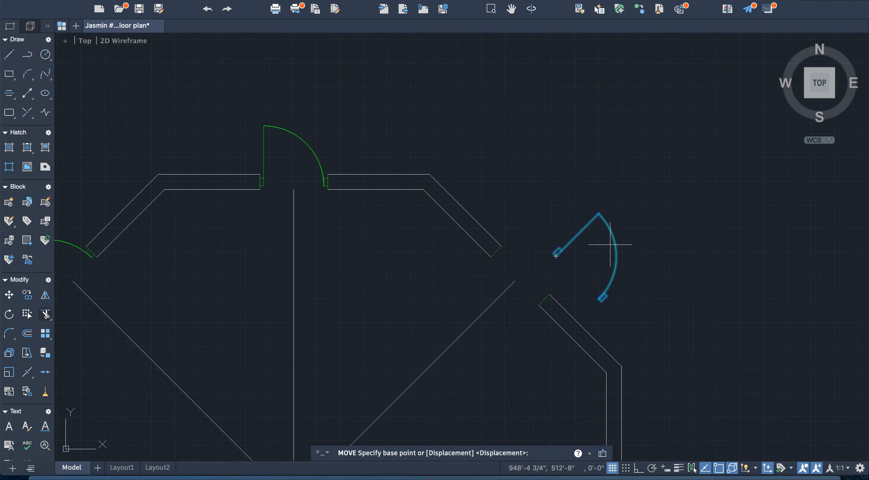
scroll(567, 246, "up", 3)
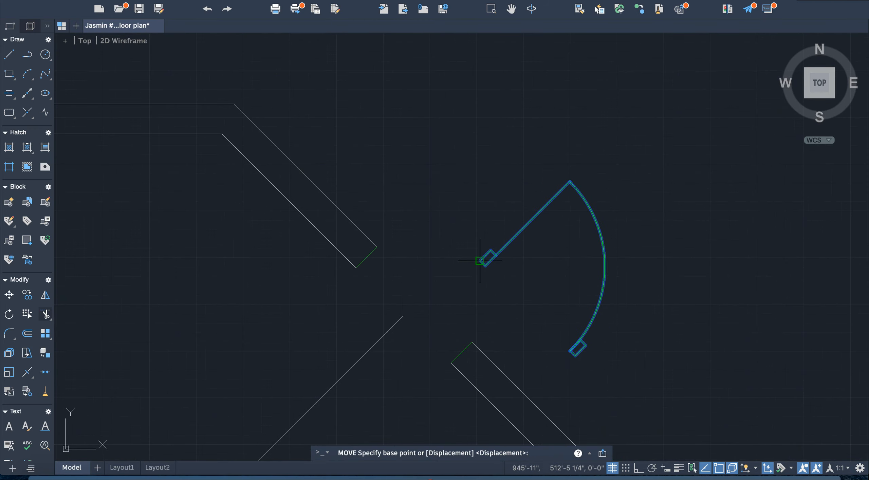
left_click(485, 255)
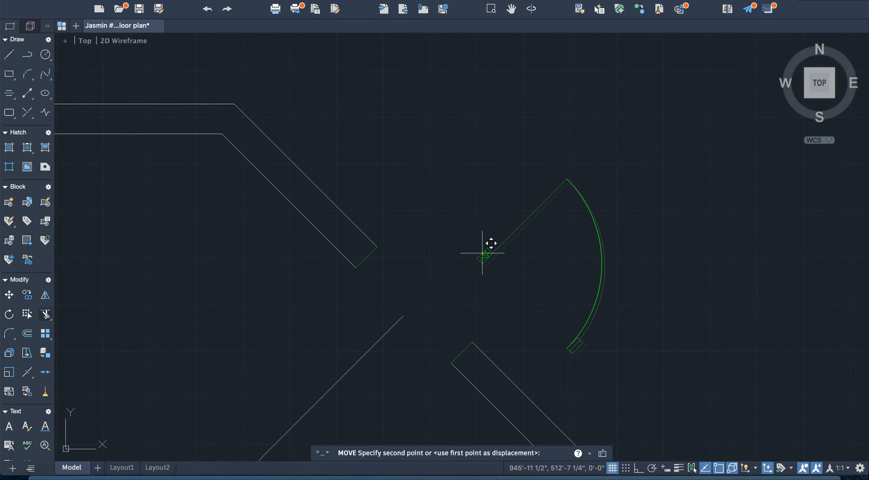
left_click(370, 255)
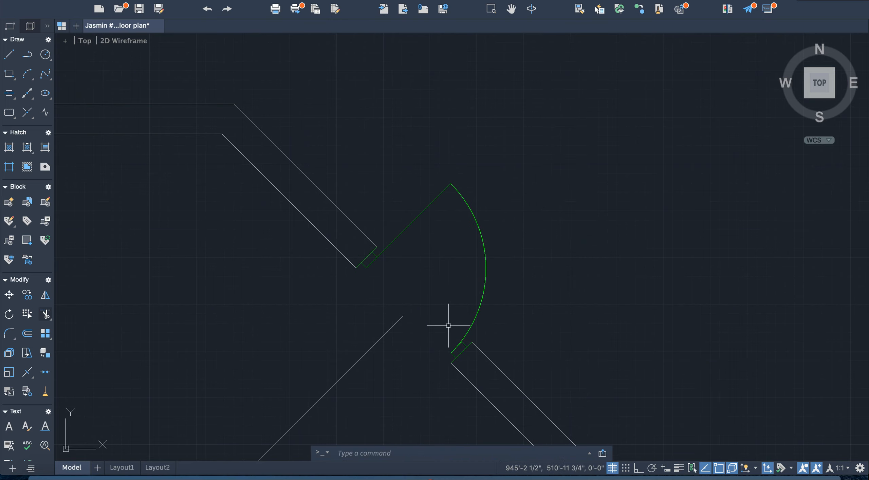
scroll(449, 325, "down", 5)
scroll(442, 356, "up", 4)
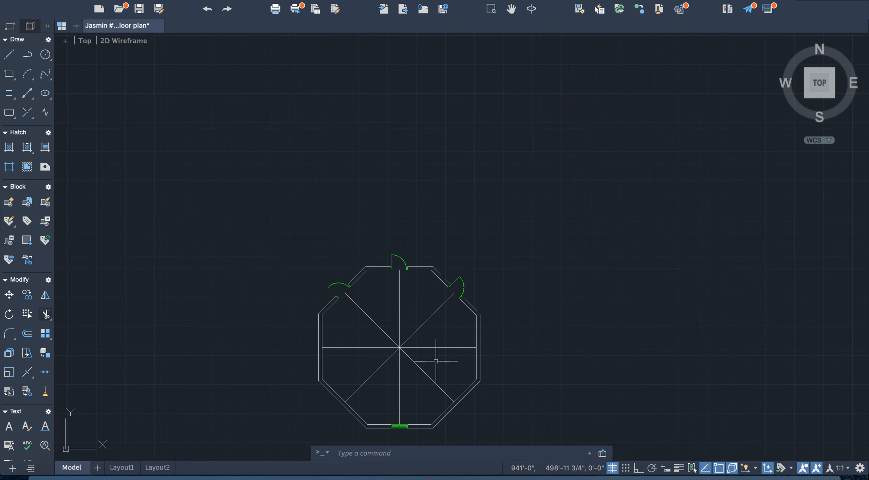
scroll(387, 389, "down", 2)
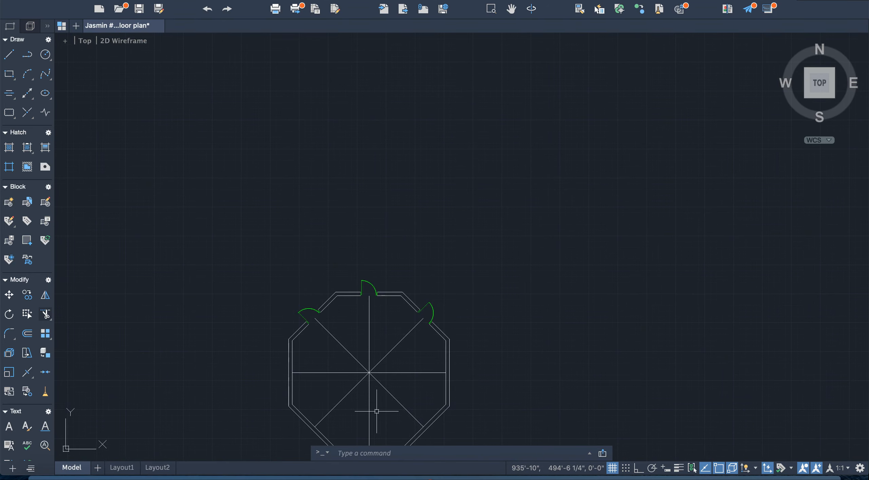
Copy all lines of the bottom-wall window by its lower-left corner, placing copies outside both side walls and both lower diagonal walls
scroll(360, 443, "down", 2)
scroll(461, 435, "down", 2)
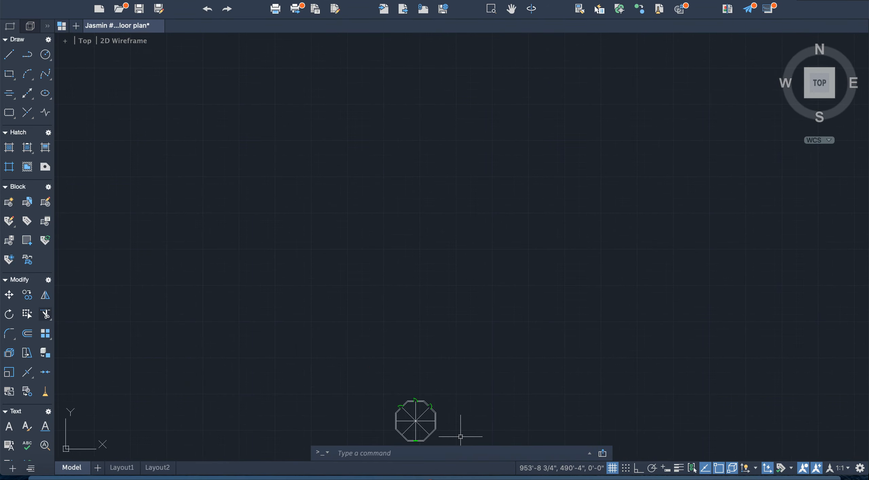
scroll(419, 444, "up", 8)
scroll(419, 443, "down", 2)
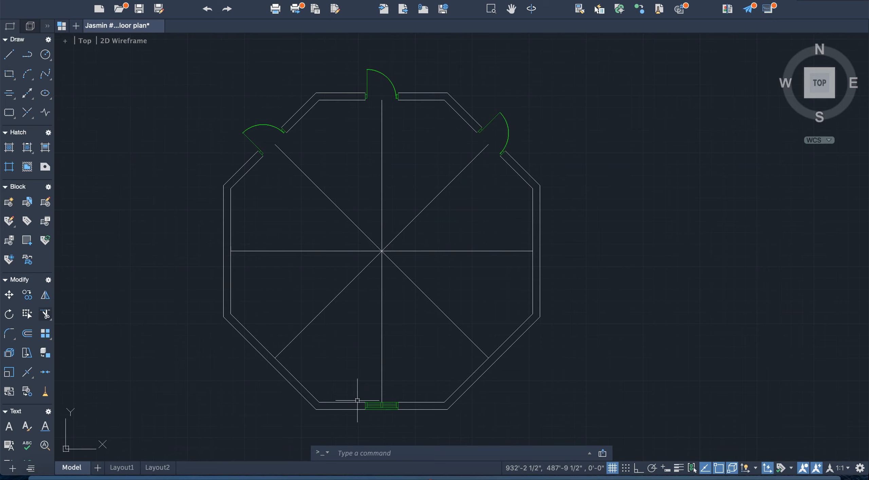
scroll(368, 412, "up", 9)
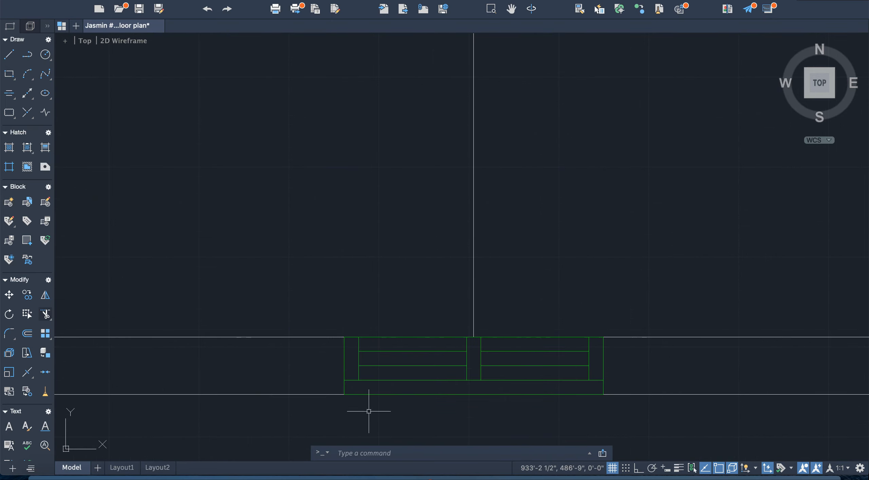
left_click(380, 395)
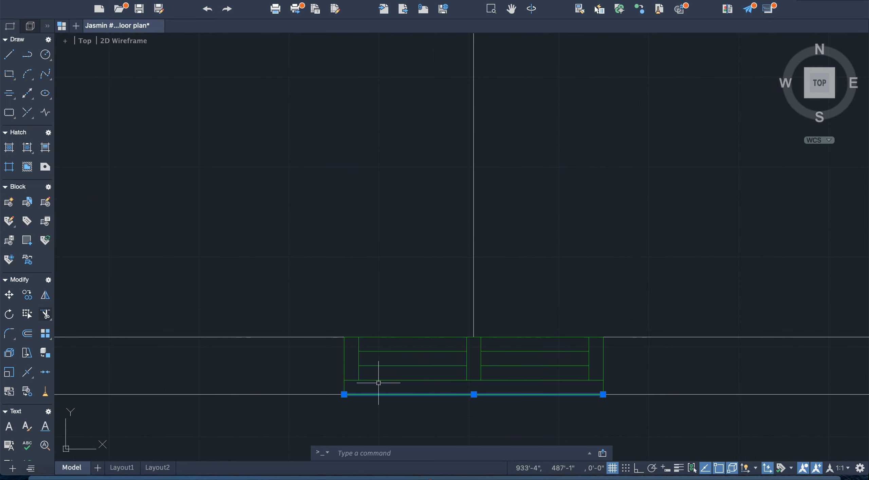
left_click(379, 380)
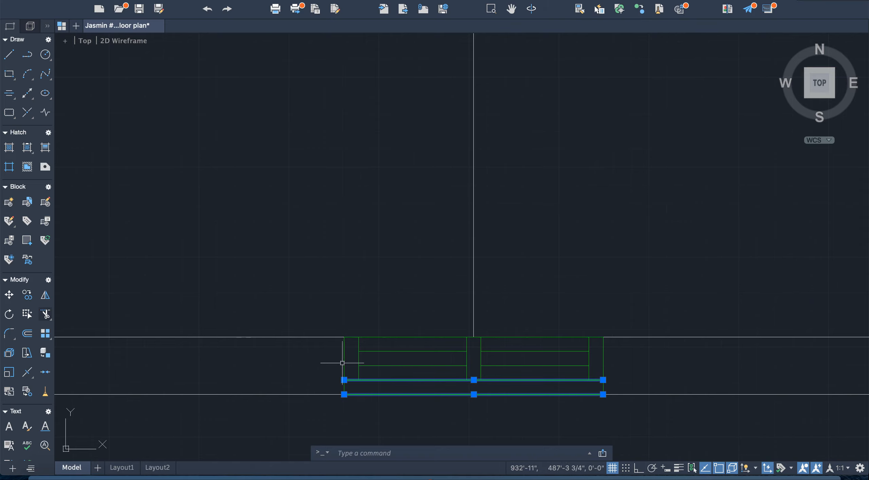
mouse_move(343, 355)
left_mouse_down()
mouse_move(408, 346)
mouse_move(398, 338)
mouse_move(359, 369)
mouse_move(317, 343)
mouse_move(367, 339)
left_mouse_up()
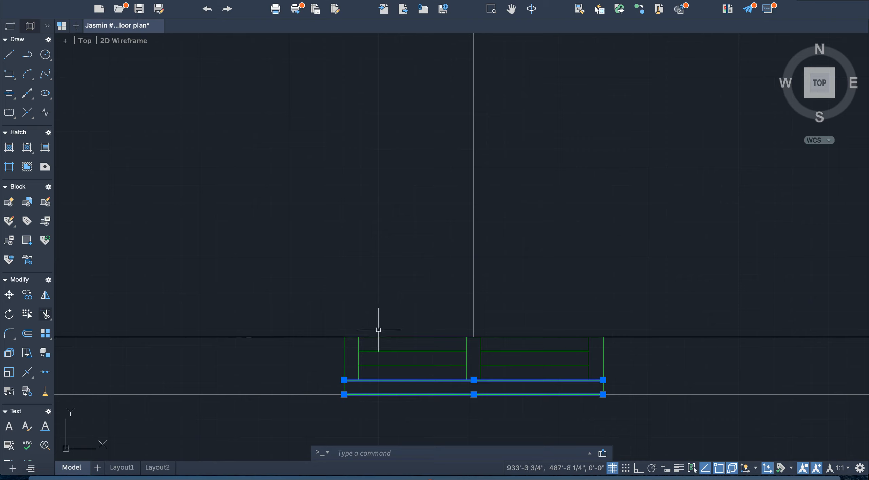
left_click(381, 338)
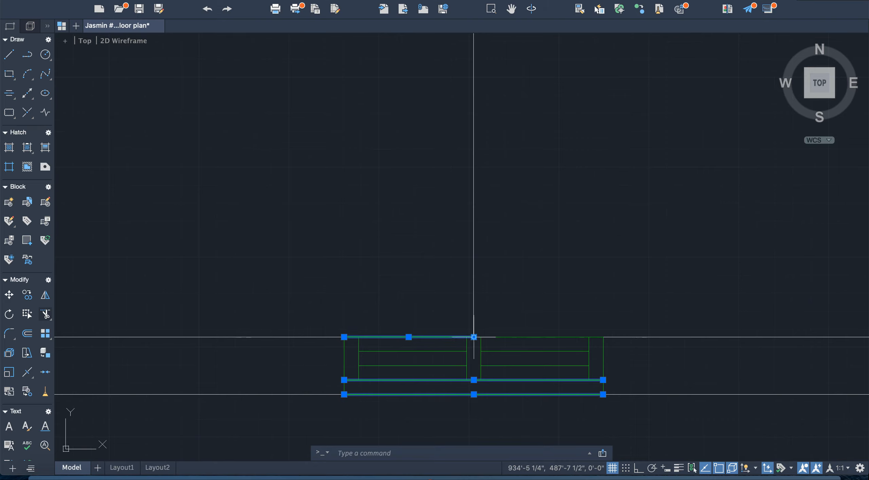
left_click(525, 336)
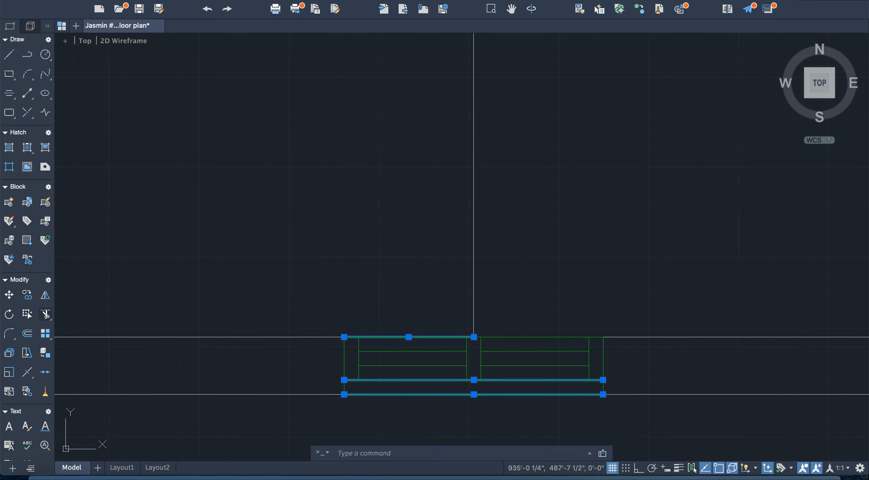
left_click(491, 351)
mouse_move(511, 359)
left_mouse_down()
mouse_move(512, 378)
mouse_move(509, 371)
left_mouse_up()
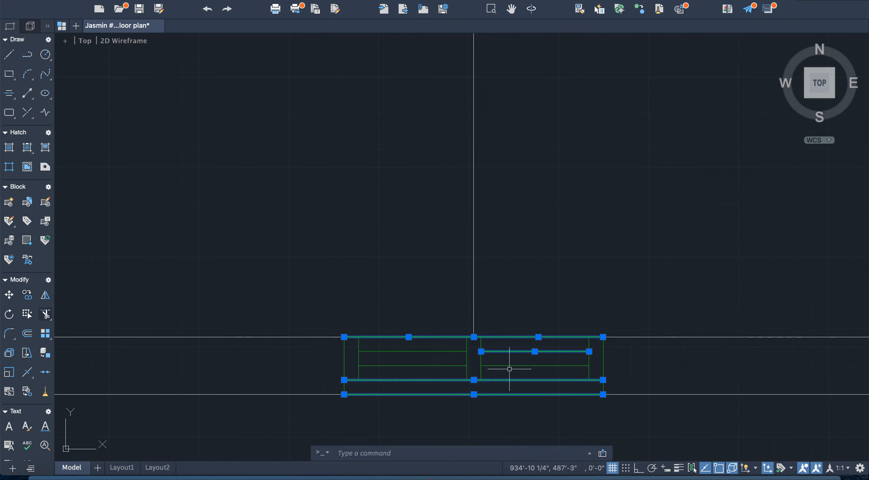
left_click(509, 366)
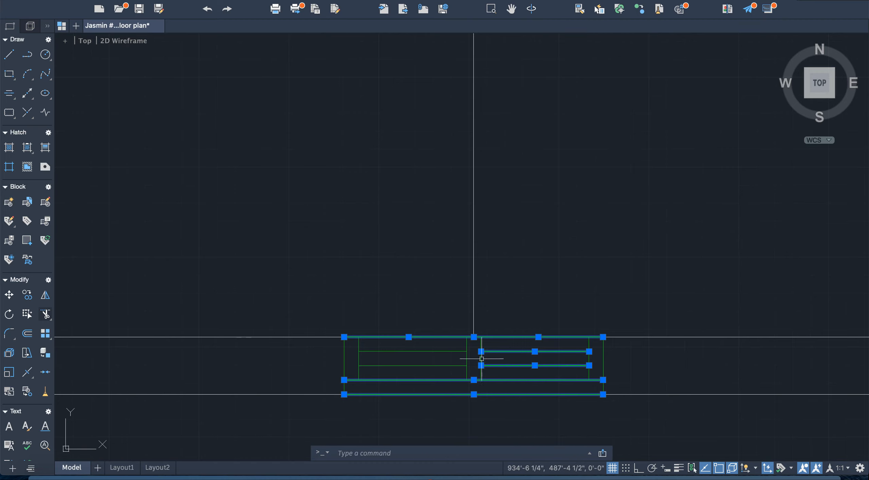
left_click(603, 356)
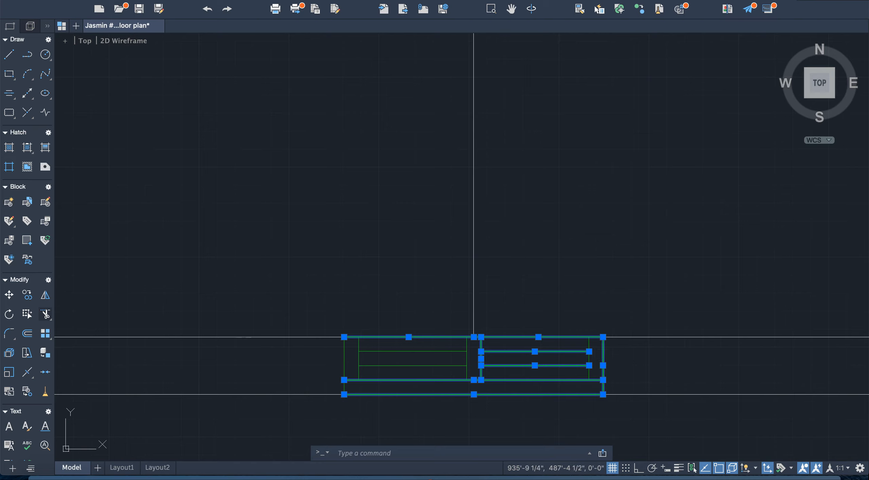
left_click(589, 374)
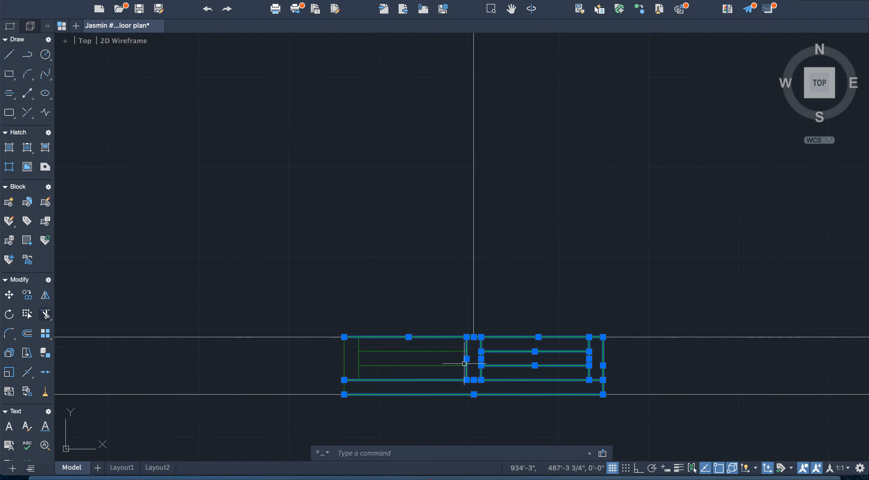
left_click(452, 366)
left_click(446, 351)
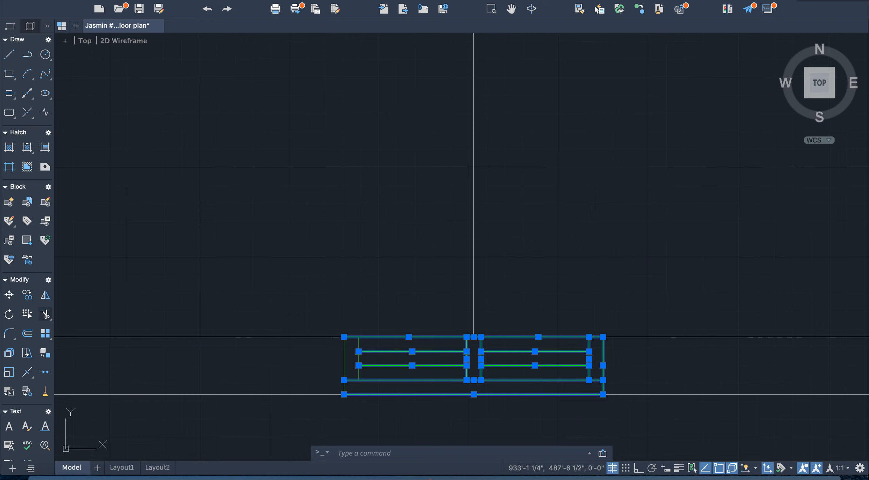
left_click(359, 346)
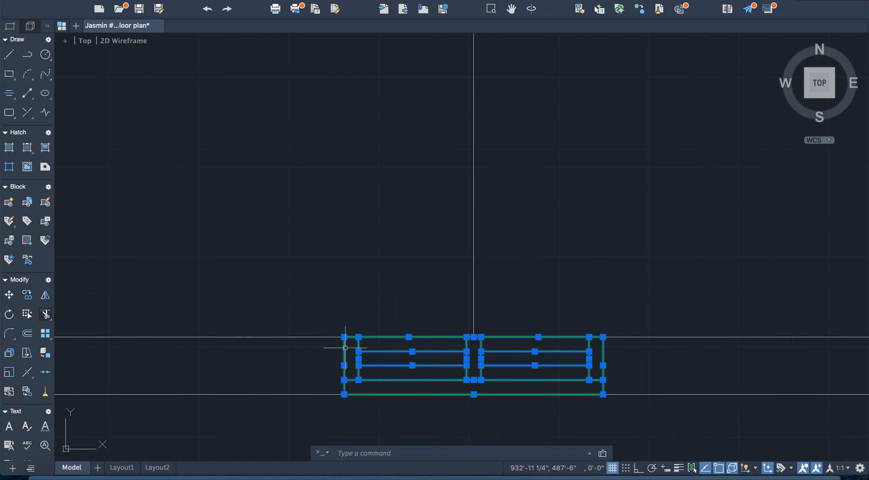
scroll(353, 354, "down", 8)
scroll(398, 407, "up", 5)
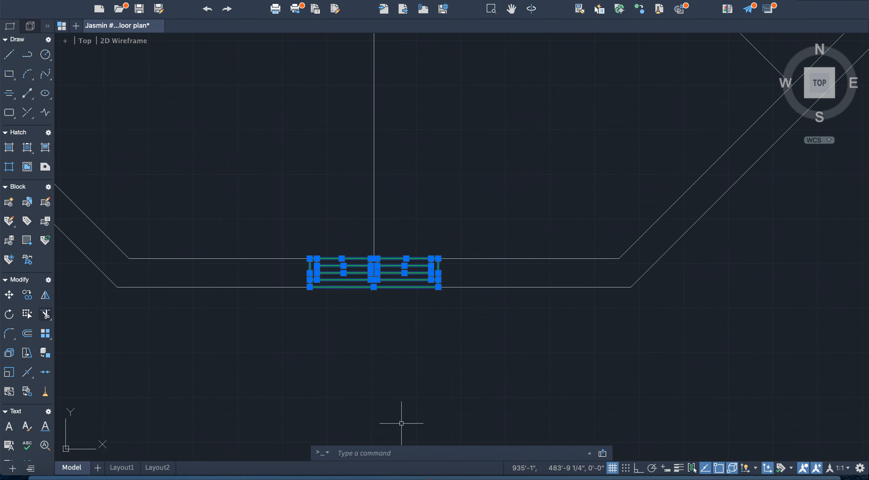
type("opy")
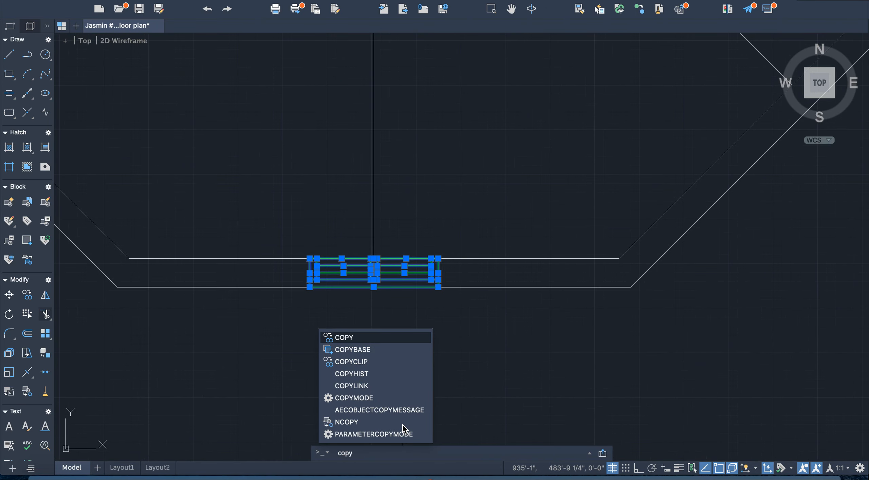
key("Return")
scroll(413, 430, "down", 8)
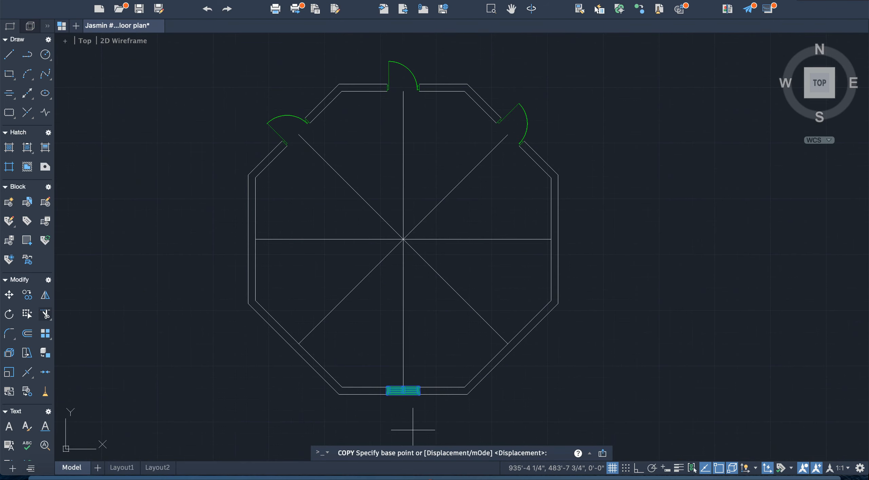
scroll(411, 421, "up", 8)
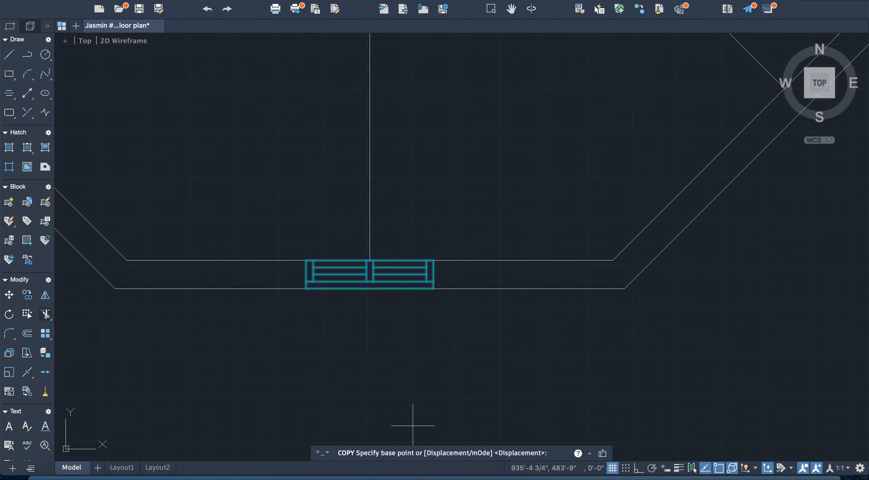
left_click(305, 289)
scroll(297, 340, "down", 8)
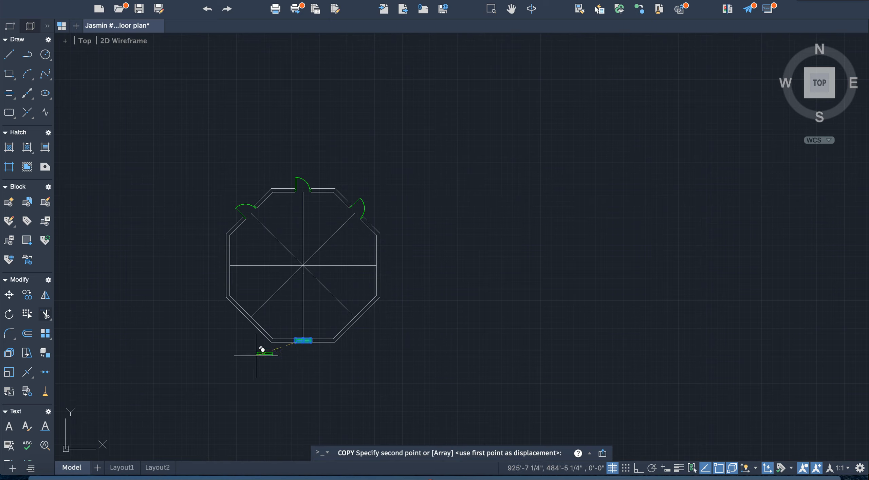
left_click(221, 334)
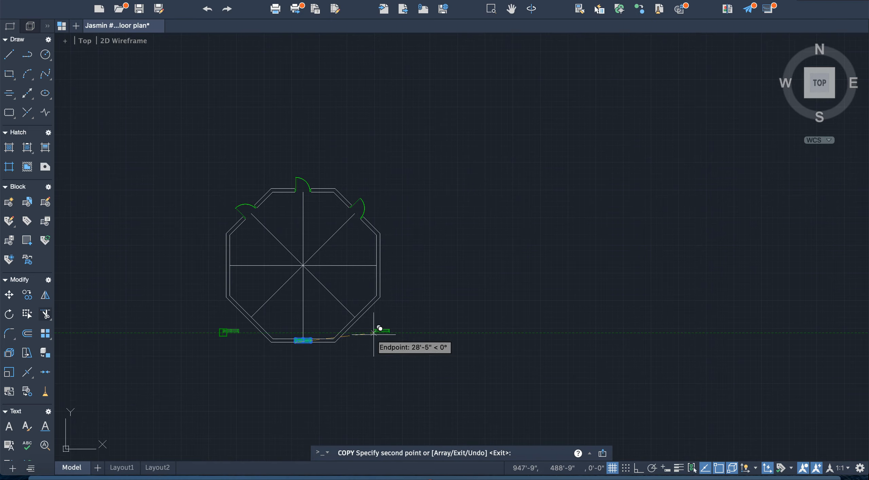
left_click(372, 332)
left_click(405, 262)
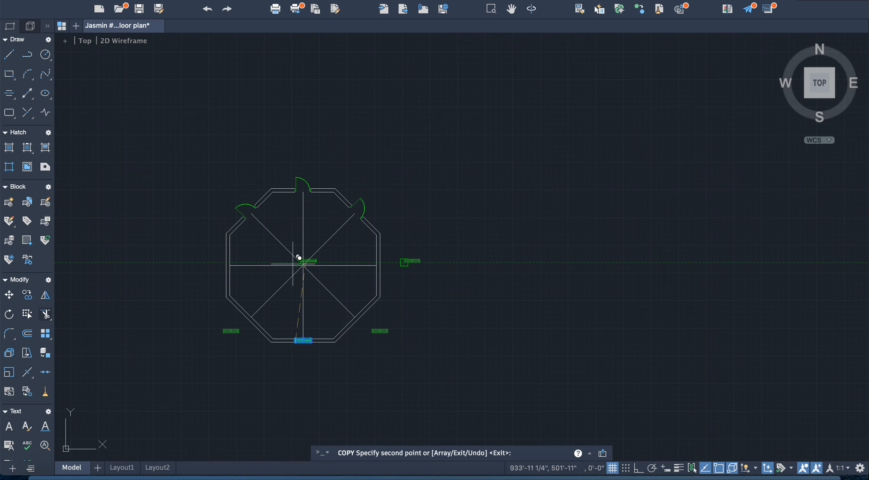
left_click(211, 255)
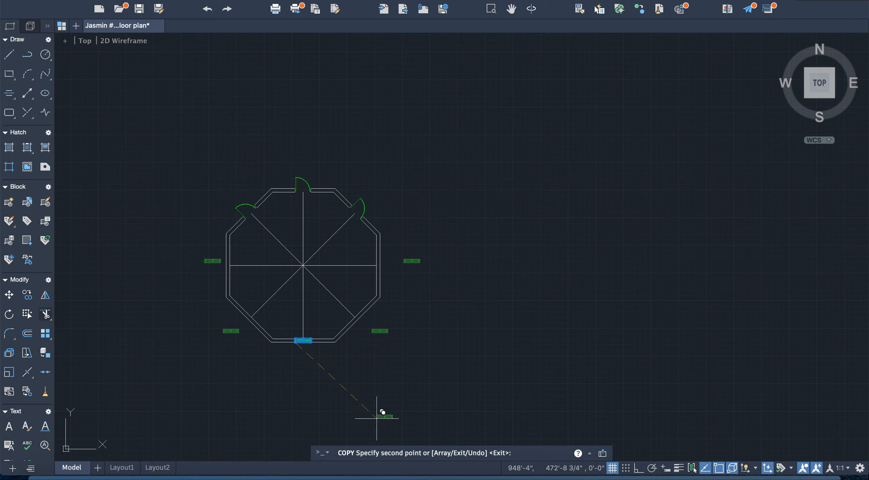
key("Return")
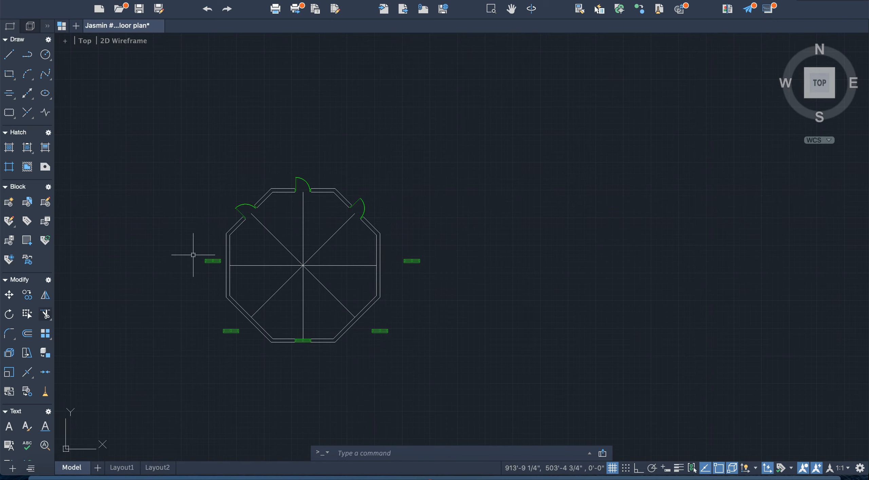
Rotate the window copy outside the left wall by 90 degrees clockwise about its lower-left corner
scroll(188, 253, "up", 3)
scroll(240, 294, "up", 4)
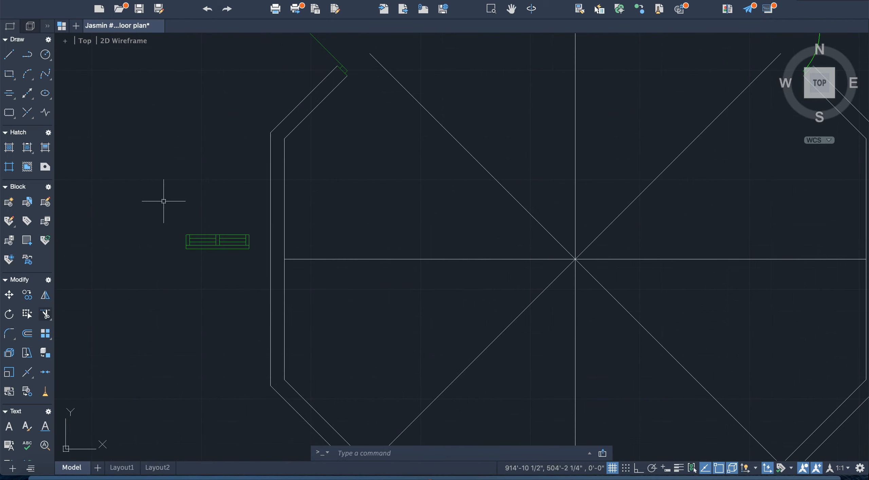
mouse_move(185, 213)
left_mouse_down()
mouse_move(258, 258)
mouse_move(173, 282)
left_mouse_up()
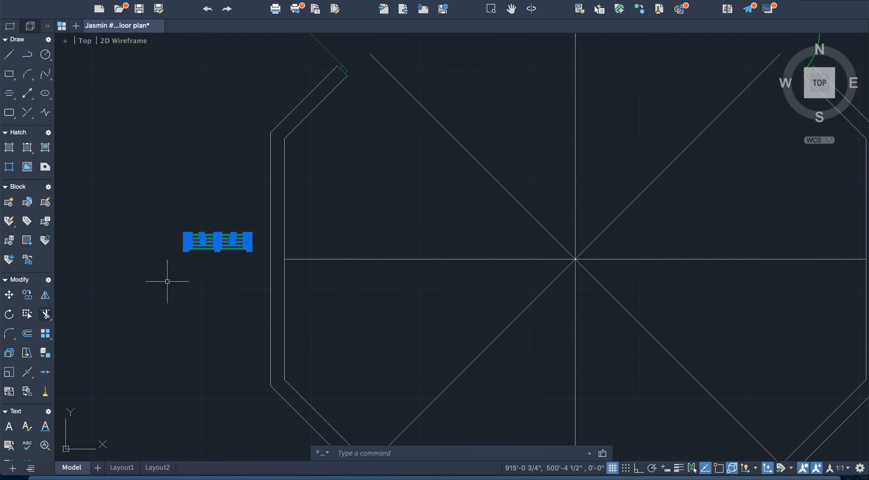
type("otate")
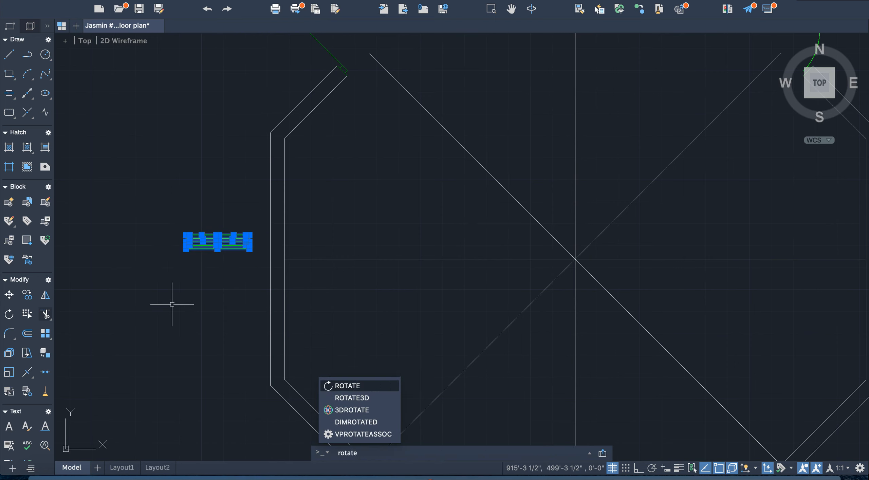
key("Return")
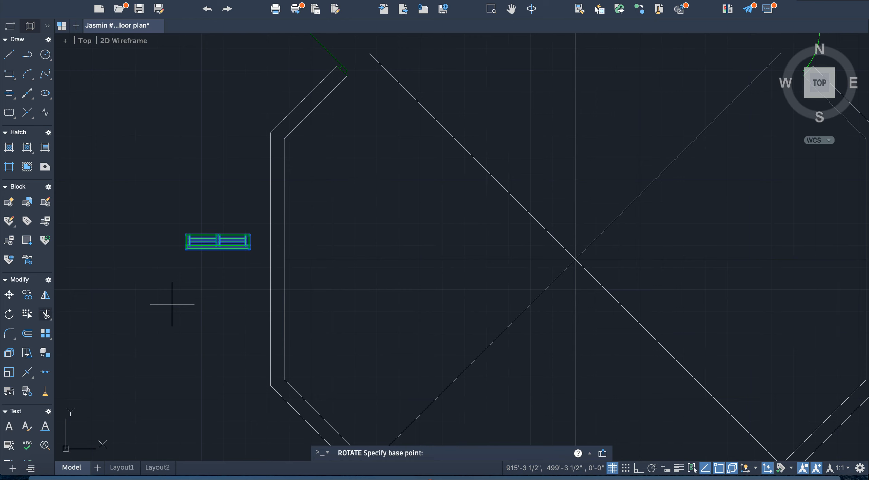
left_click(186, 249)
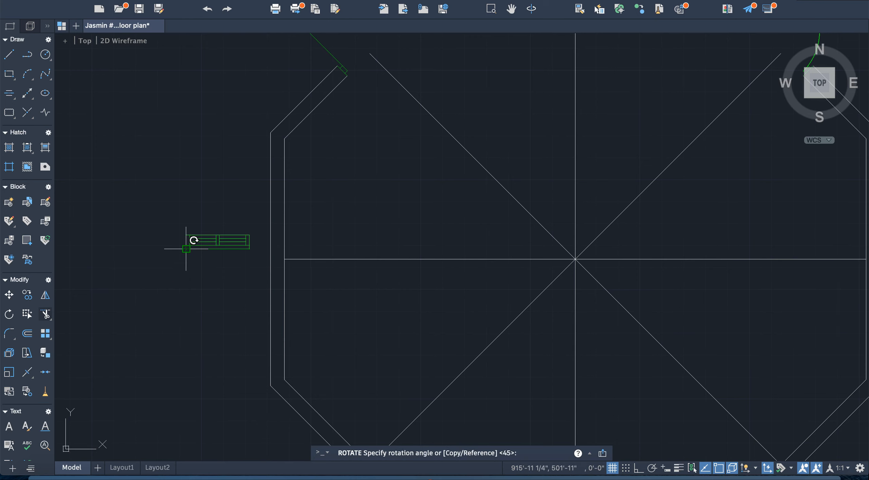
left_click(180, 268)
Rotate the window copy outside the right wall by 90 degrees counterclockwise about its lower-left corner
scroll(191, 324, "down", 3)
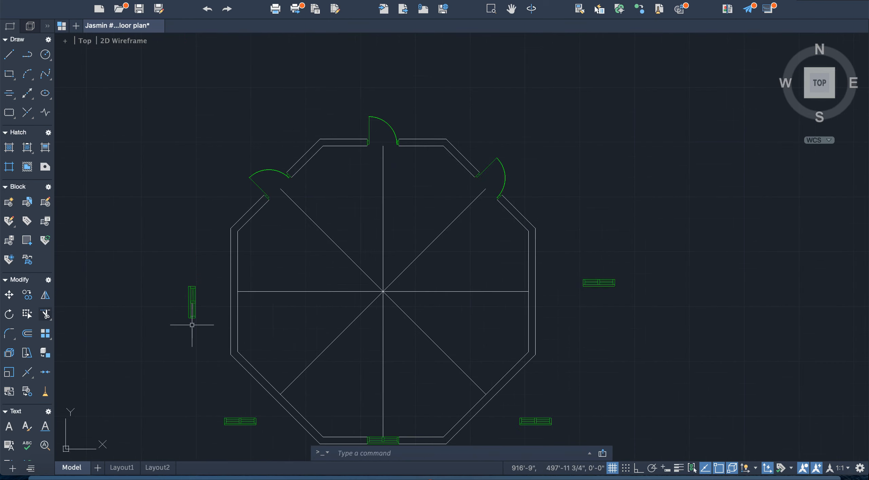
mouse_move(574, 268)
left_mouse_down()
mouse_move(577, 295)
mouse_move(649, 267)
left_mouse_up()
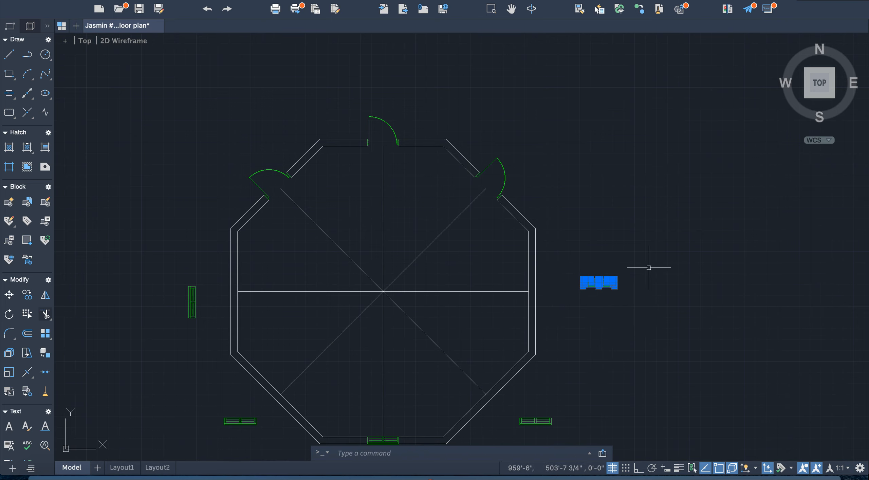
type("rota")
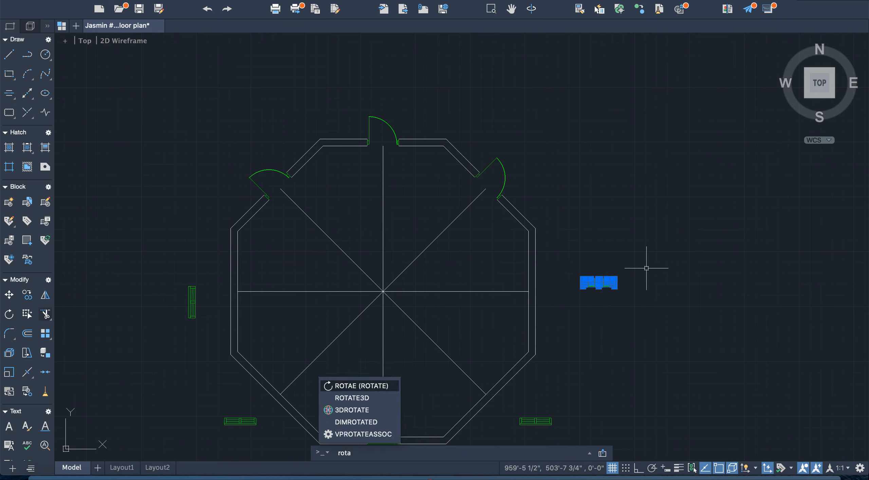
type("te")
key("Return")
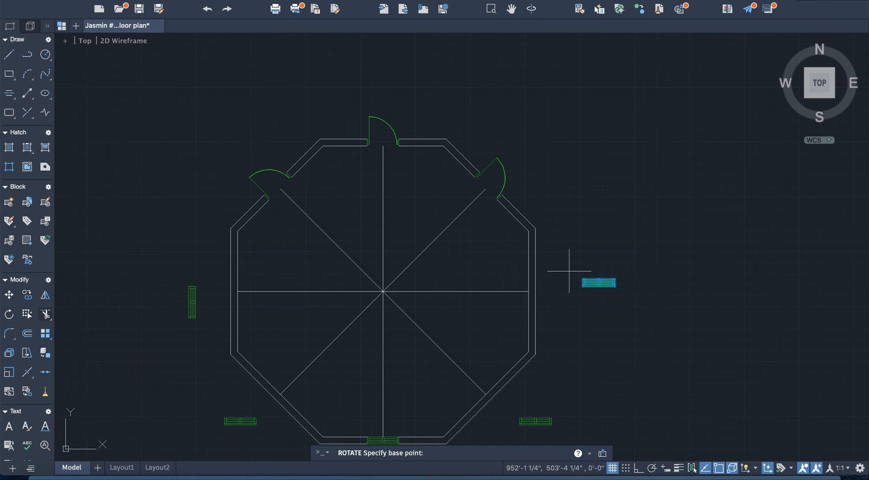
scroll(576, 281, "up", 3)
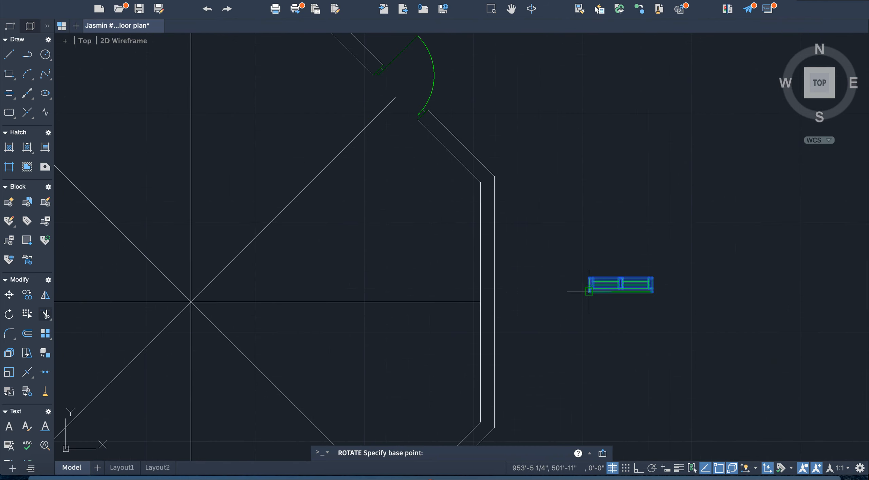
left_click(589, 291)
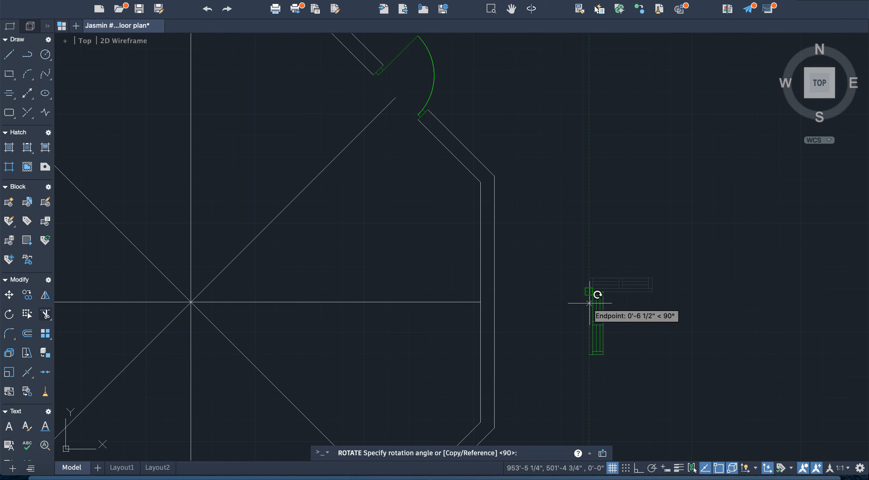
left_click(589, 246)
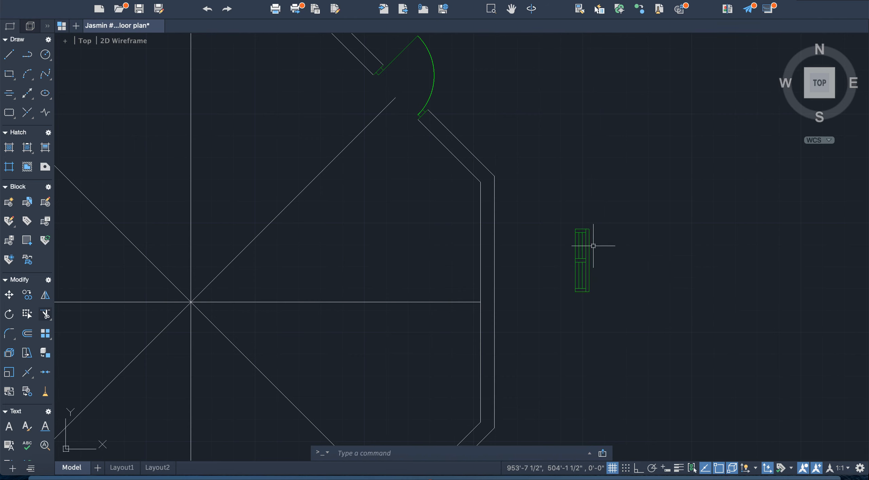
Rotate the window copy outside the lower-left diagonal wall about its lower-right corner, using a rotation angle of 315
scroll(591, 246, "down", 6)
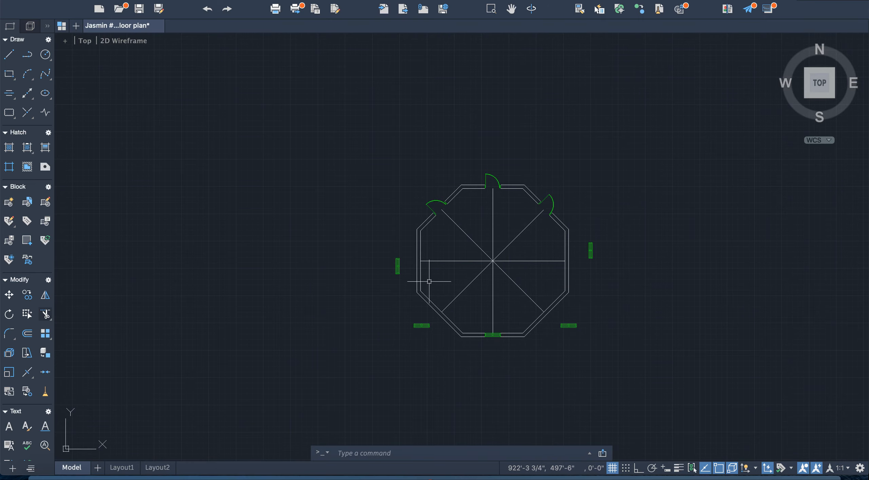
scroll(427, 281, "up", 5)
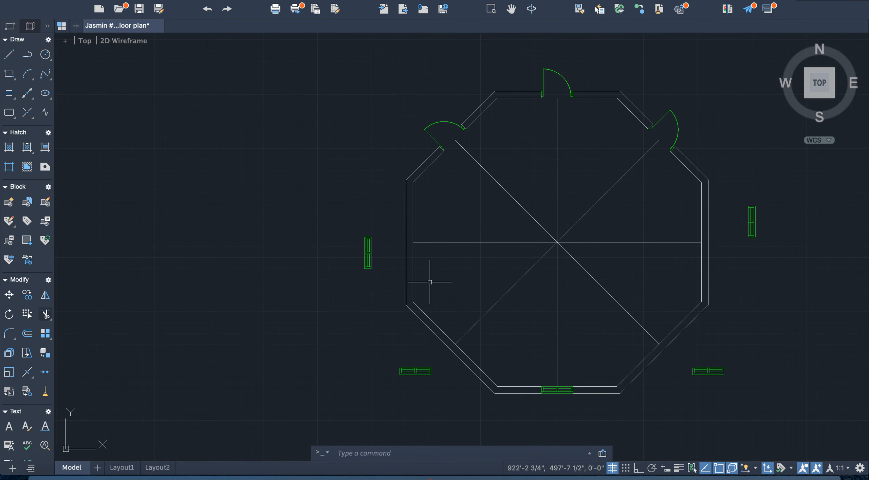
mouse_move(397, 363)
left_mouse_down()
mouse_move(442, 389)
mouse_move(438, 361)
left_mouse_up()
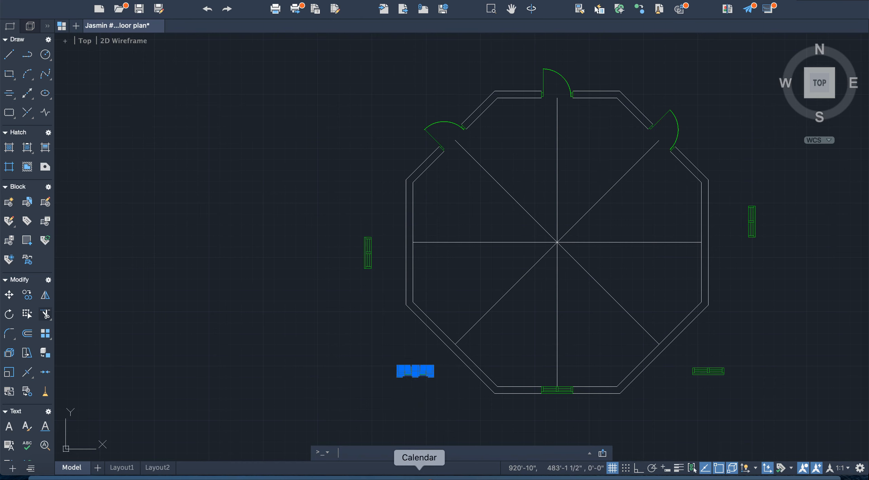
type("rotate")
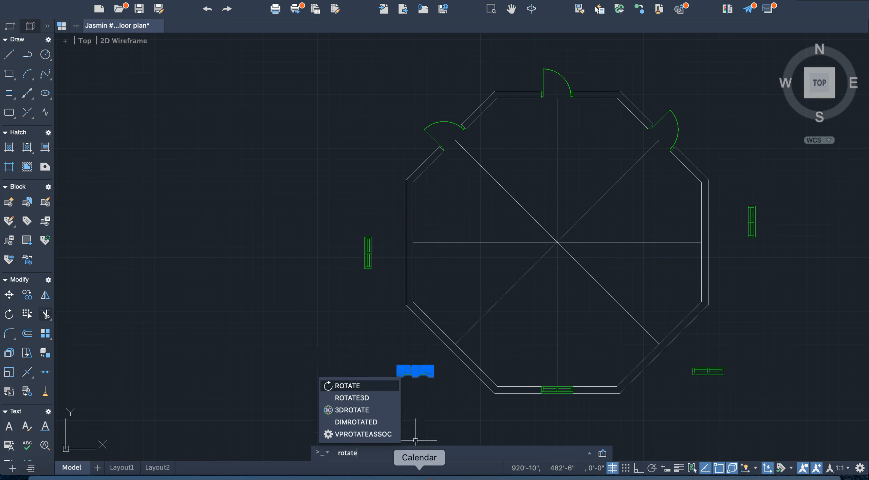
key("Return")
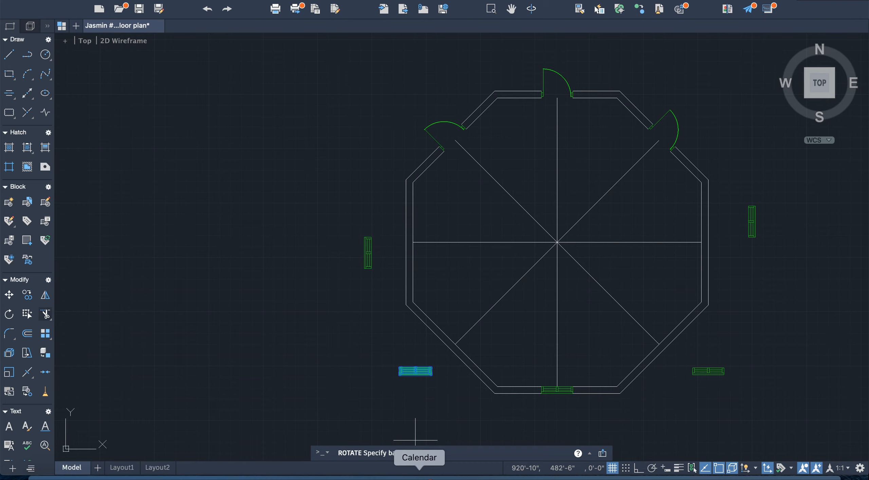
scroll(427, 388, "up", 3)
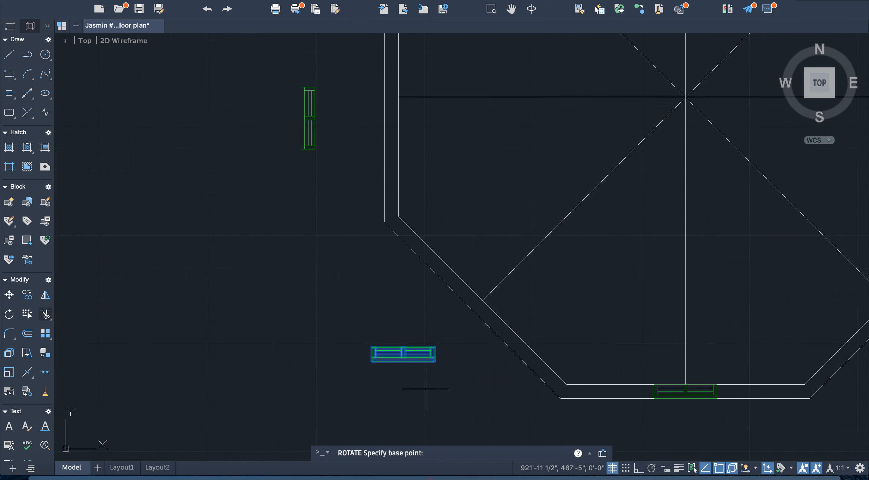
left_click(434, 361)
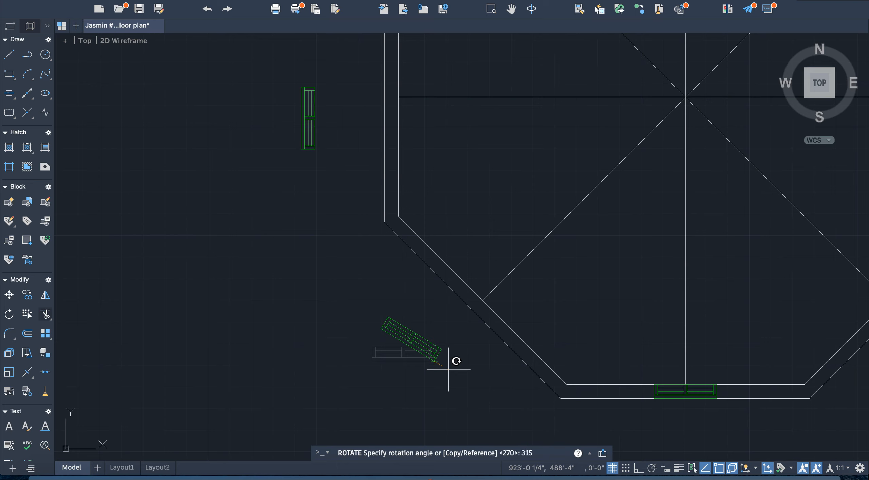
key("Return")
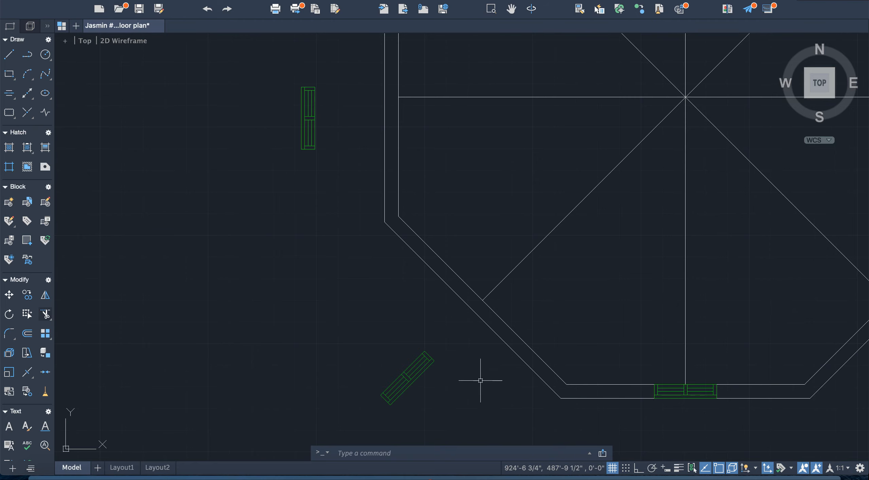
scroll(481, 380, "down", 5)
scroll(543, 403, "up", 3)
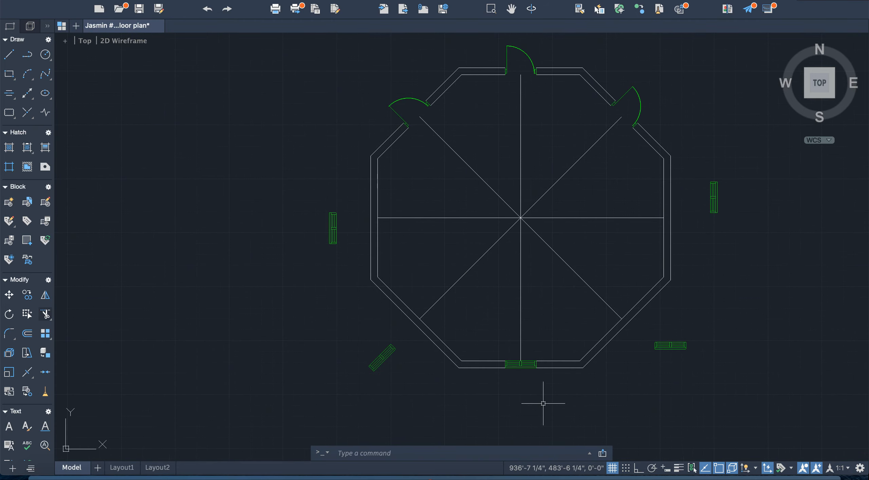
mouse_move(378, 338)
left_mouse_down()
mouse_move(369, 334)
mouse_move(407, 355)
mouse_move(411, 334)
mouse_move(406, 410)
left_mouse_up()
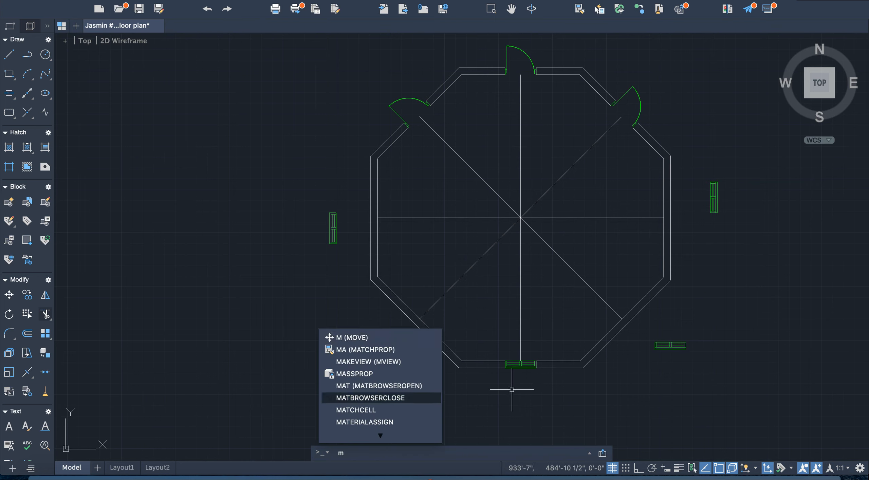
left_click(409, 410)
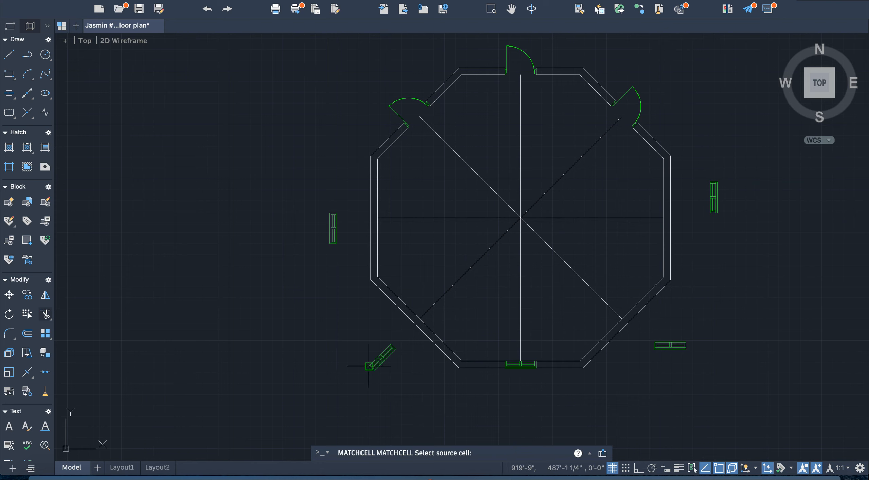
key("Escape")
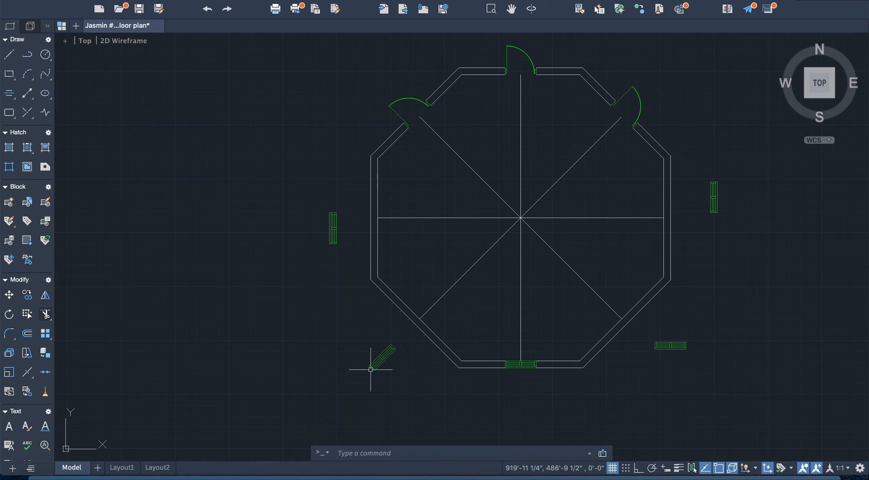
Move the diagonal window into the lower-right wall, placing its inner edge's midpoint on the end of the diagonal guide line
mouse_move(362, 339)
left_mouse_down()
mouse_move(407, 364)
mouse_move(413, 340)
left_mouse_up()
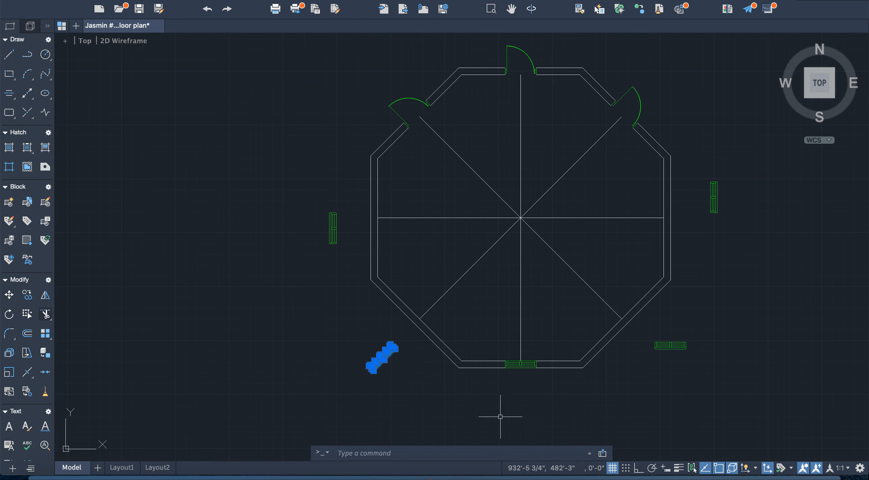
type("m")
key("Return")
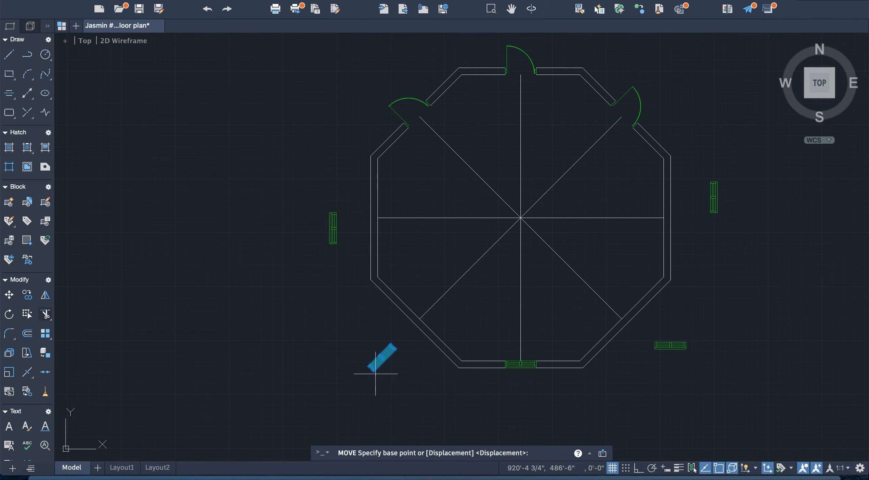
scroll(382, 356, "up", 10)
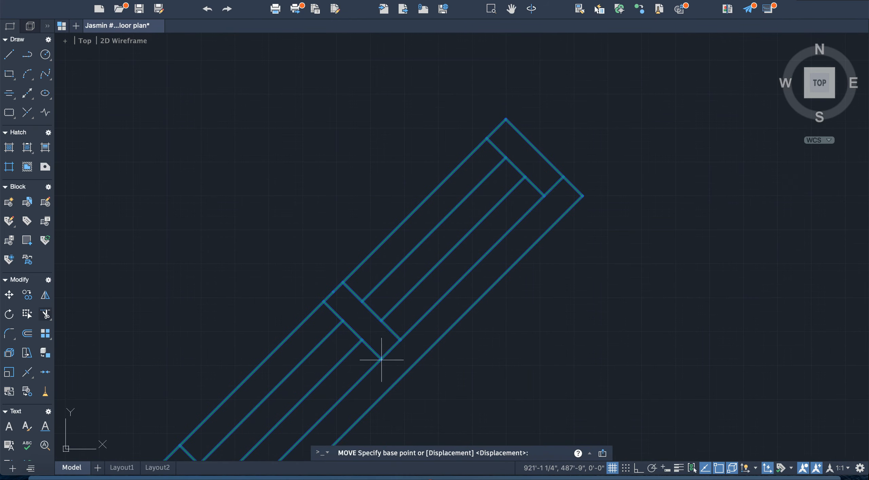
left_click(333, 291)
scroll(383, 310, "down", 10)
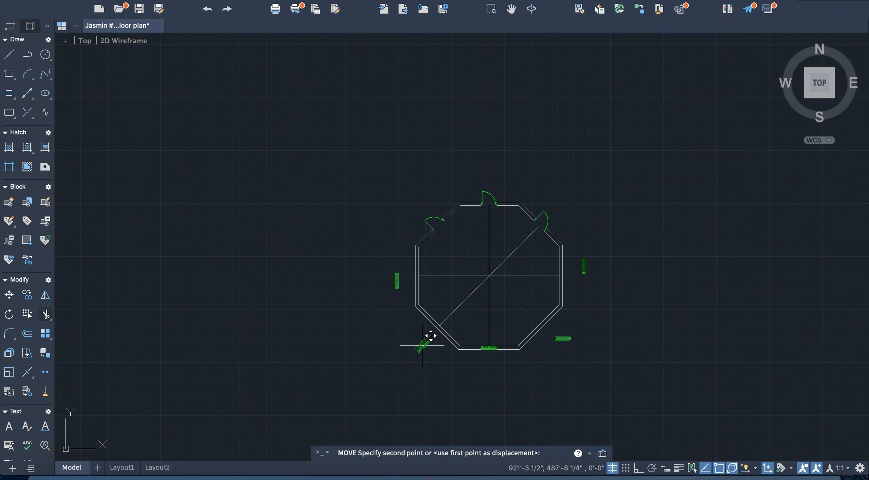
scroll(546, 316, "up", 7)
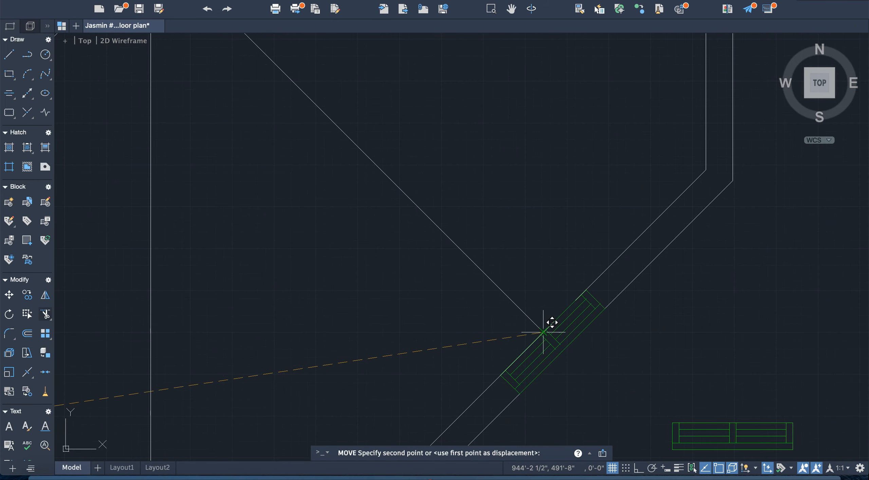
left_click(543, 332)
Move the vertical window outside the left wall into that wall, placing its inner edge's midpoint on the horizontal guide line's left end
scroll(543, 332, "down", 6)
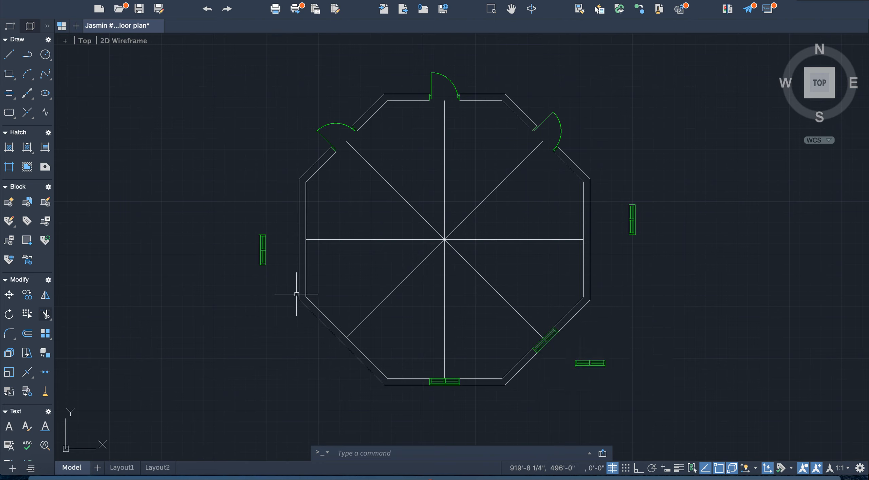
mouse_move(250, 224)
left_mouse_down()
mouse_move(254, 259)
mouse_move(285, 240)
mouse_move(277, 232)
mouse_move(277, 241)
left_mouse_up()
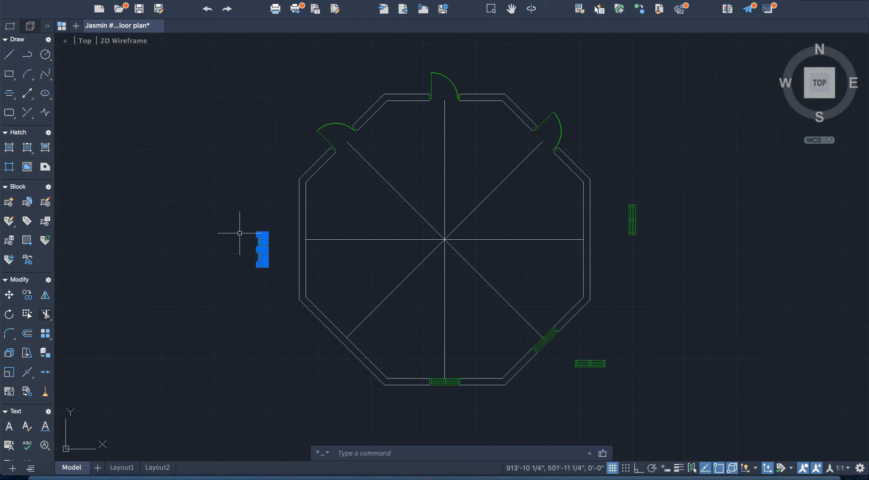
type("m")
key("Return")
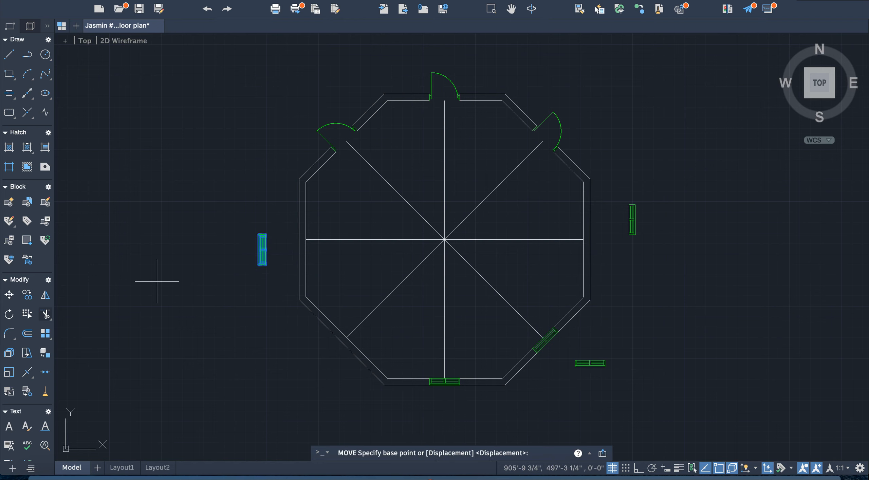
scroll(244, 262, "up", 8)
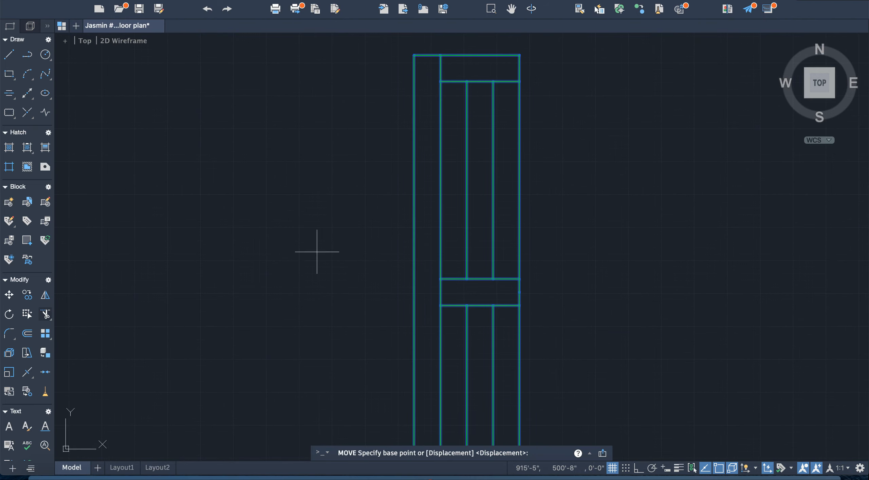
scroll(408, 271, "down", 3)
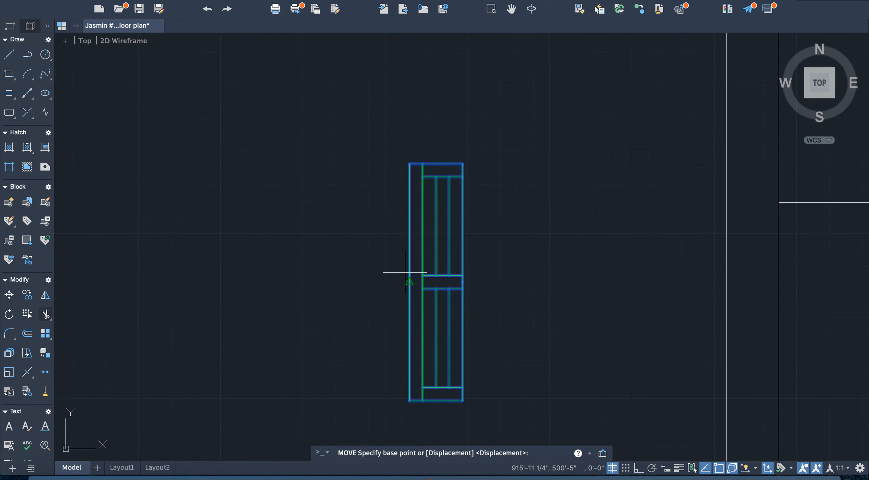
left_click(463, 281)
scroll(524, 265, "down", 6)
scroll(557, 258, "up", 4)
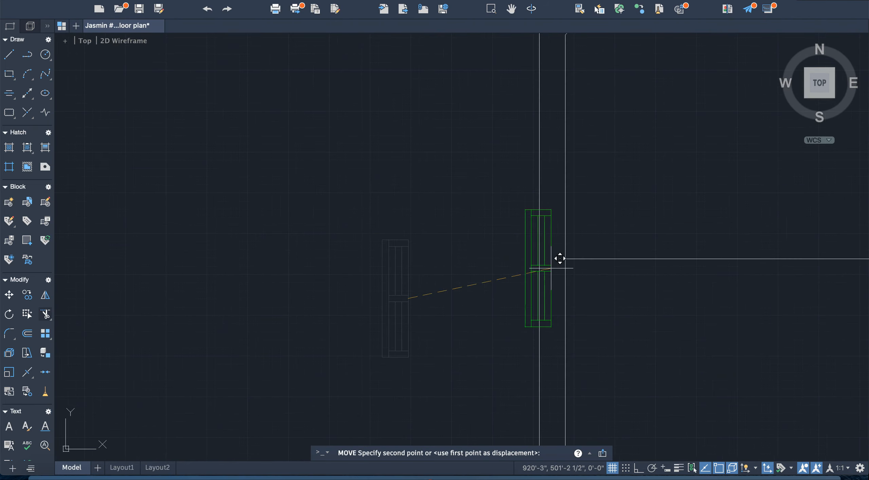
left_click(563, 260)
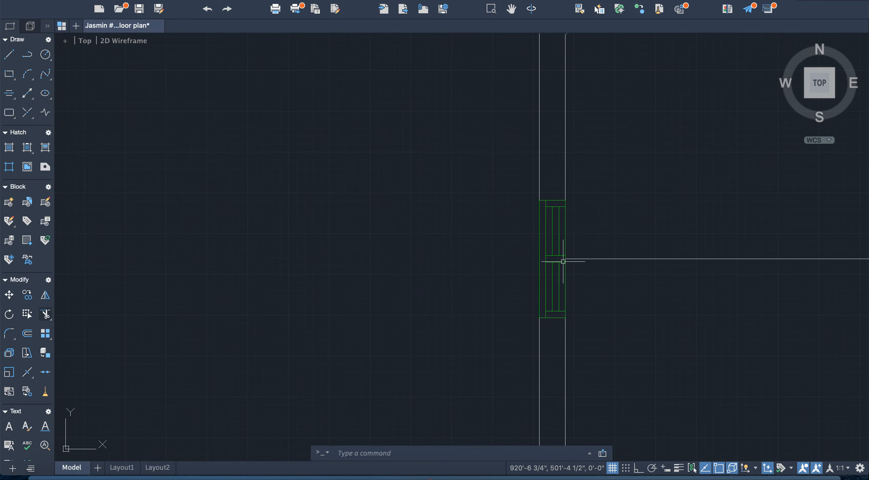
Move the vertical window outside the right wall into that wall, placing its inner edge's midpoint on the horizontal guide line's right end
scroll(558, 277, "down", 9)
scroll(558, 341, "down", 3)
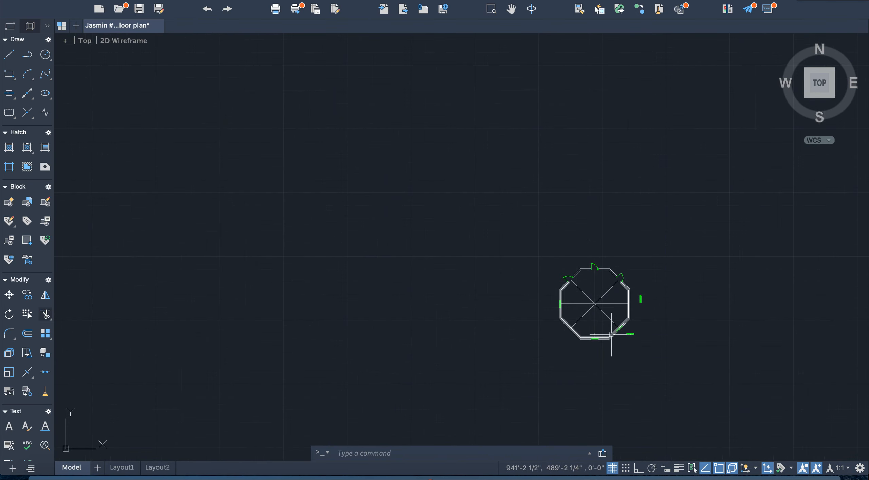
scroll(611, 333, "up", 3)
scroll(693, 266, "up", 3)
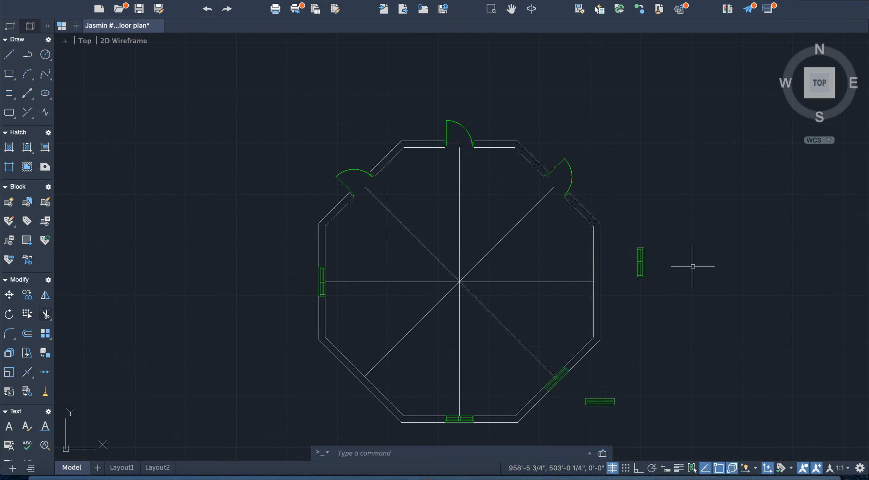
mouse_move(641, 242)
left_mouse_down()
mouse_move(630, 272)
mouse_move(692, 238)
mouse_move(693, 247)
left_mouse_up()
key("Return")
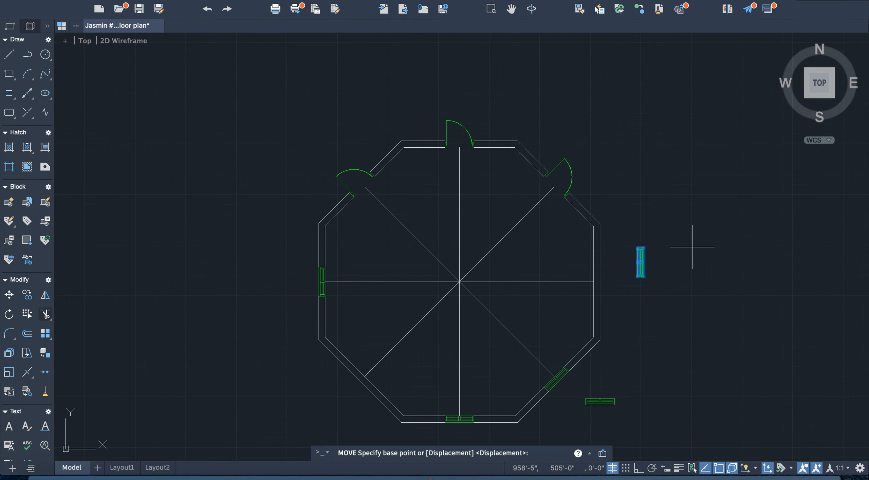
scroll(642, 251, "up", 8)
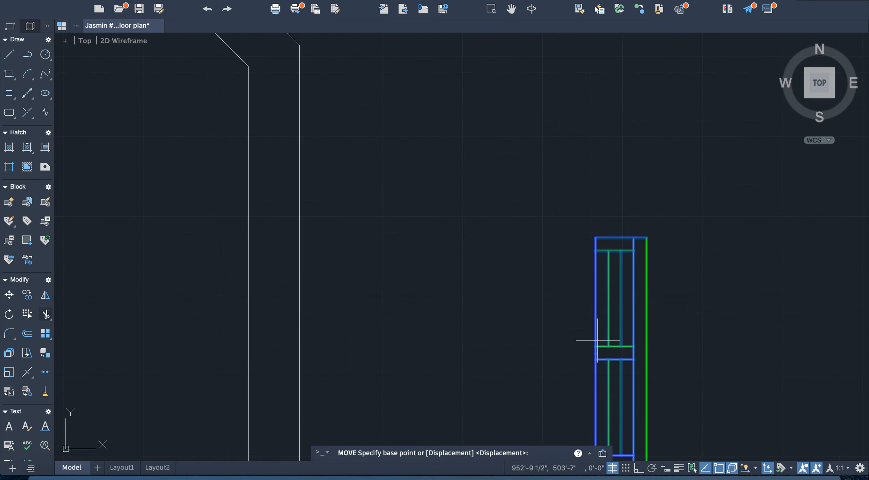
left_click(595, 353)
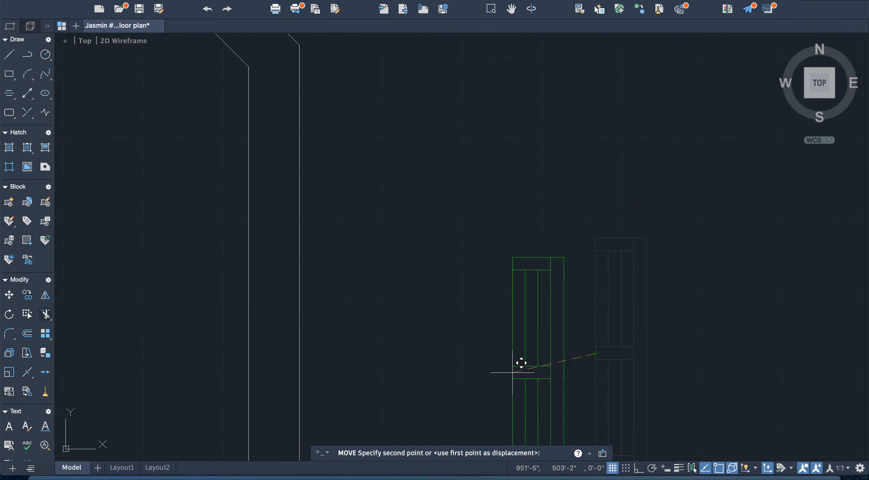
scroll(445, 350, "down", 8)
scroll(424, 395, "up", 8)
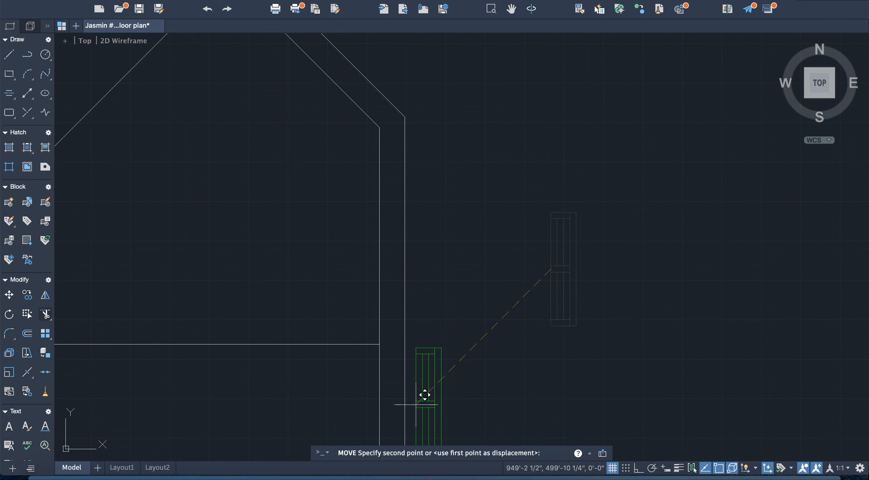
left_click(380, 346)
scroll(393, 358, "down", 3)
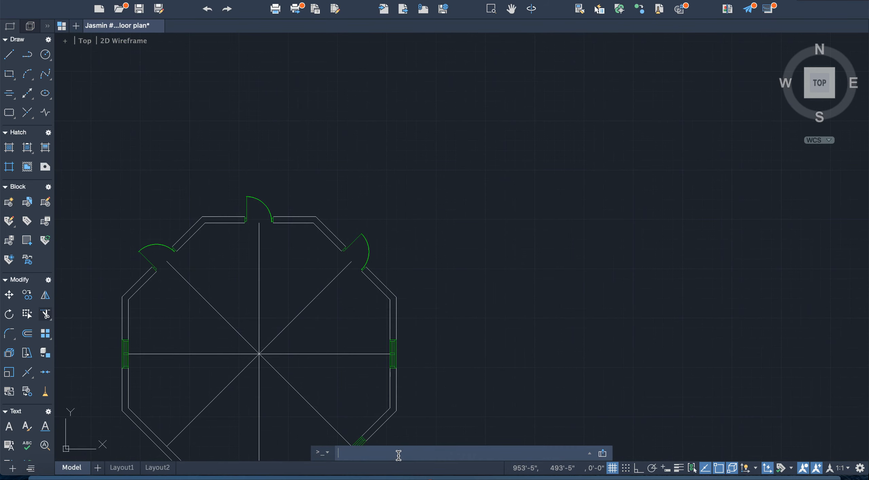
scroll(394, 450, "down", 3)
scroll(337, 423, "up", 6)
scroll(346, 415, "down", 3)
scroll(374, 402, "down", 3)
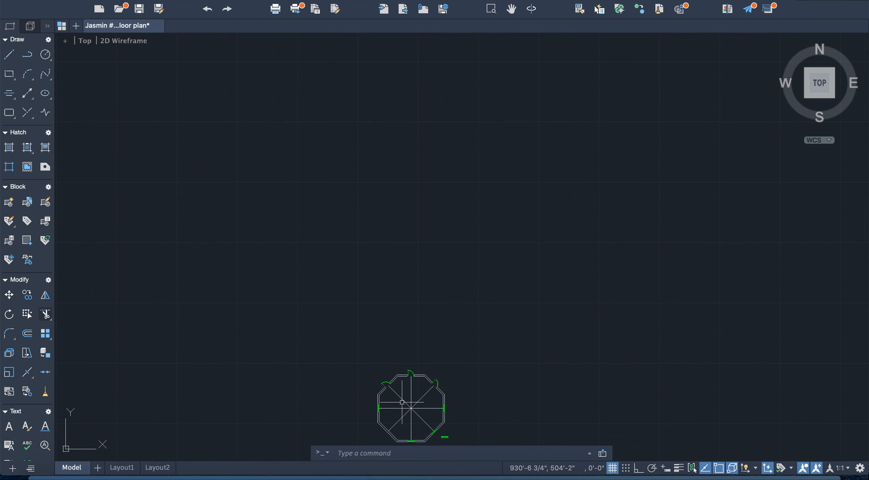
scroll(414, 446, "up", 5)
scroll(416, 445, "down", 3)
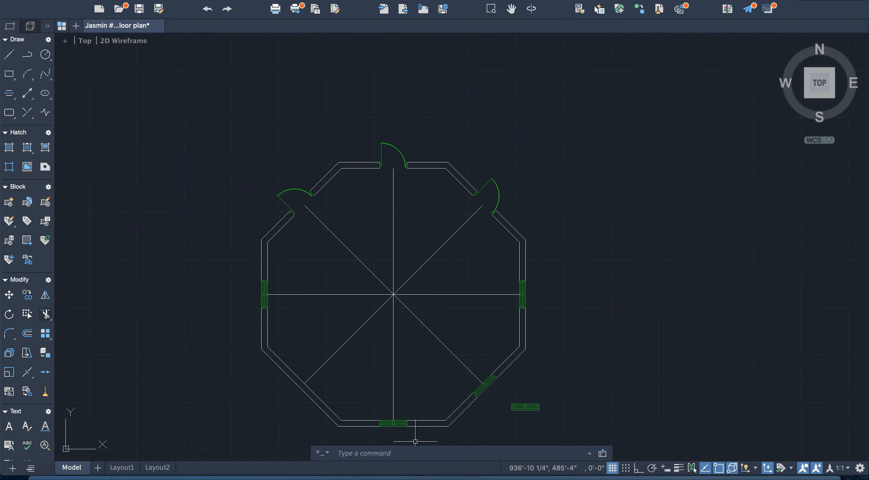
scroll(415, 442, "up", 6)
scroll(416, 441, "down", 3)
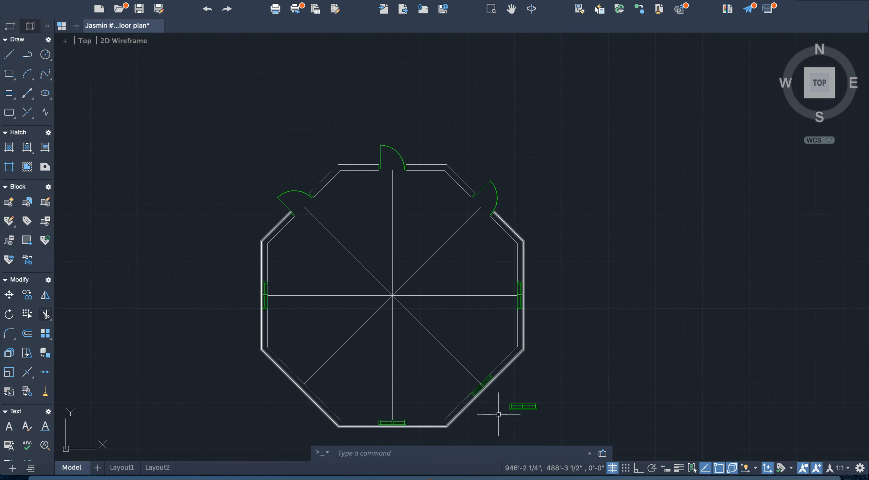
Rotate the horizontal window copy outside the lower-right wall about its lower-left corner, using a rotation angle of 315
mouse_move(506, 404)
left_mouse_down()
mouse_move(548, 423)
mouse_move(543, 368)
mouse_move(533, 381)
left_mouse_up()
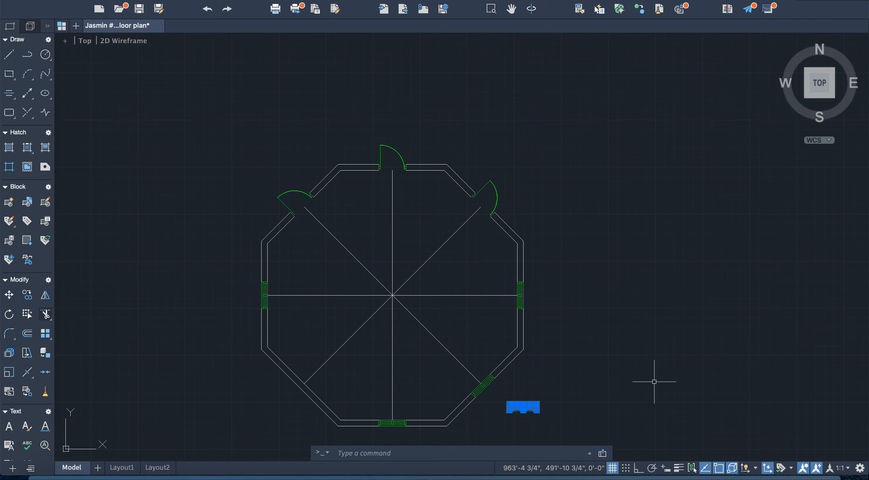
type("rotate")
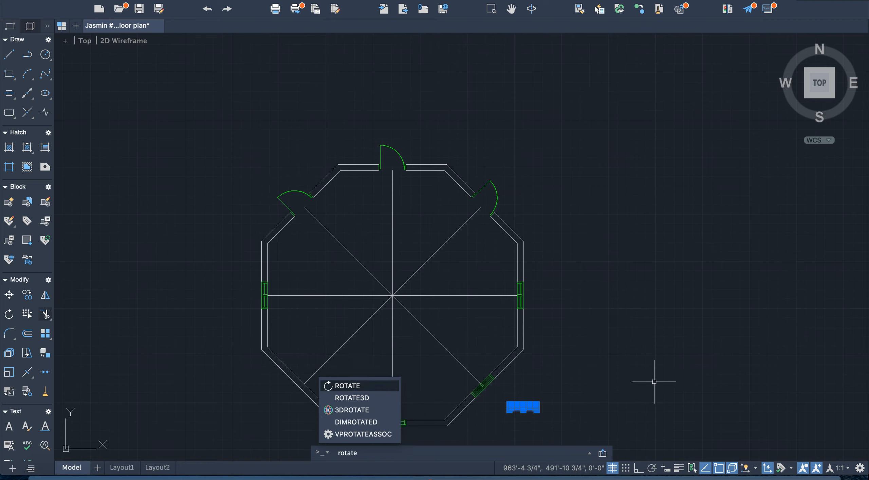
key("Return")
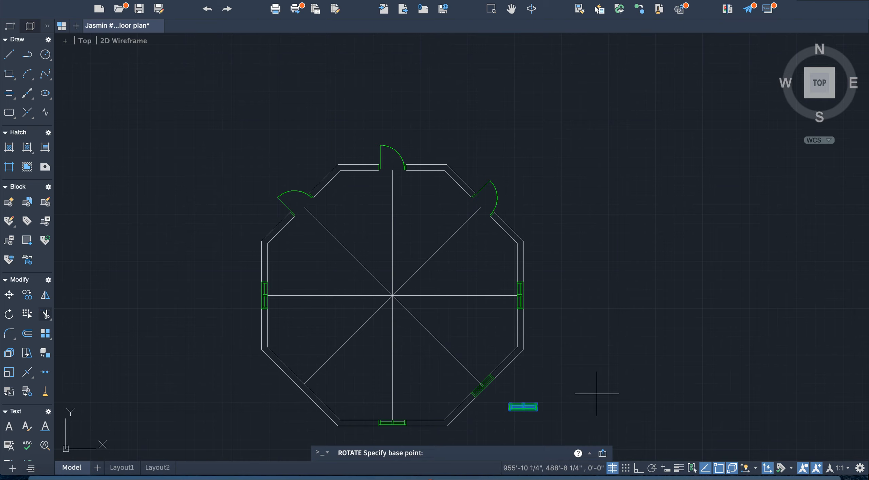
scroll(524, 430, "up", 2)
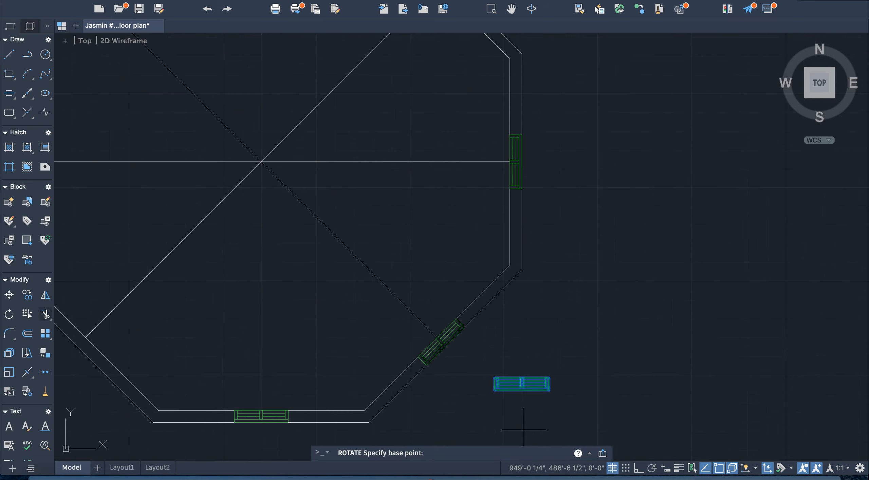
left_click(495, 389)
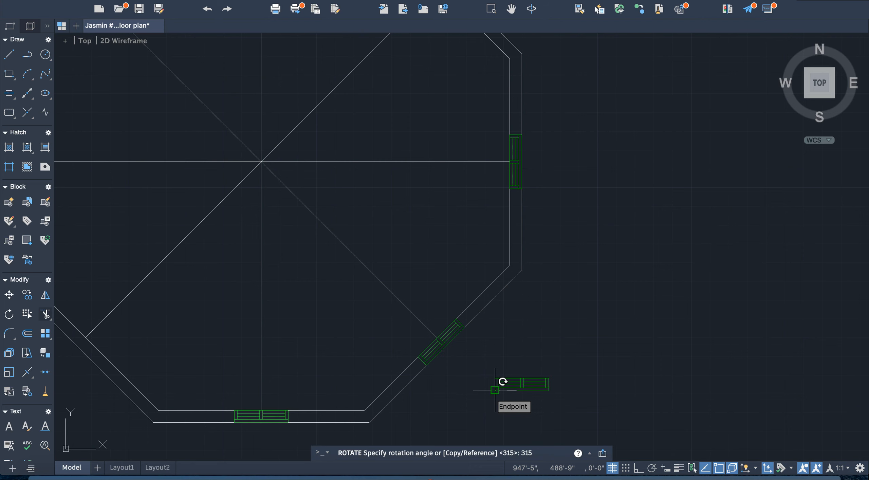
key("Return")
scroll(493, 394, "down", 3)
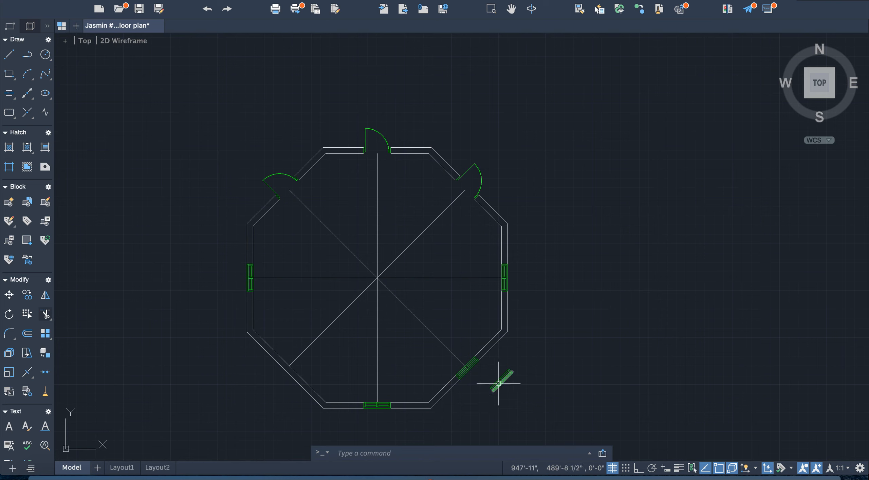
Rotate the diagonal window copy outside the lower-right wall back to horizontal about its lowest corner
mouse_move(483, 387)
left_mouse_down()
mouse_move(497, 368)
mouse_move(486, 388)
mouse_move(546, 364)
mouse_move(546, 356)
mouse_move(557, 362)
left_mouse_up()
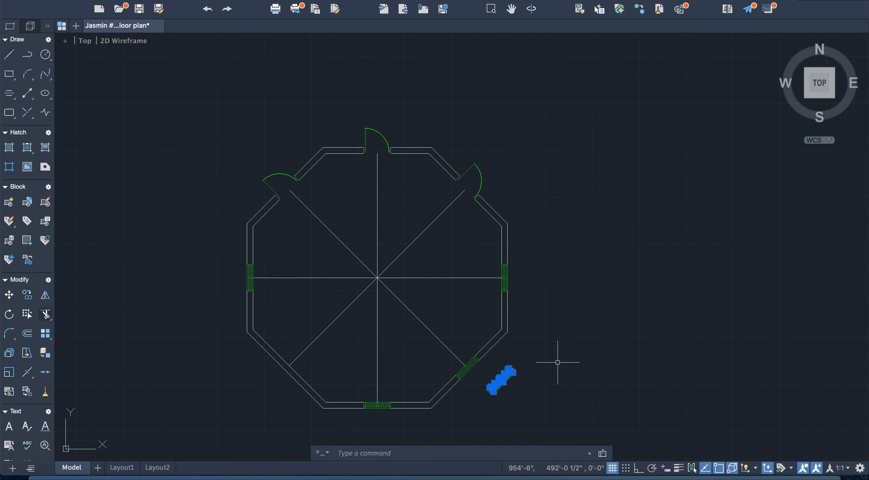
type("rotate")
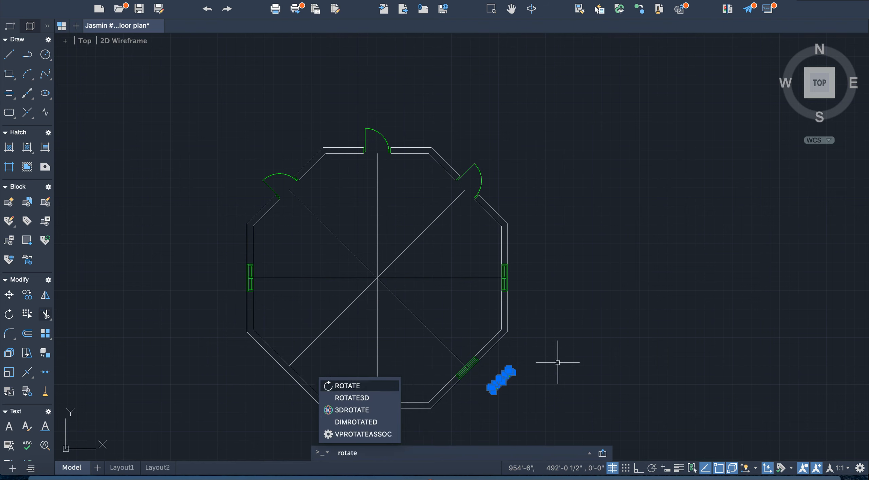
key("Return")
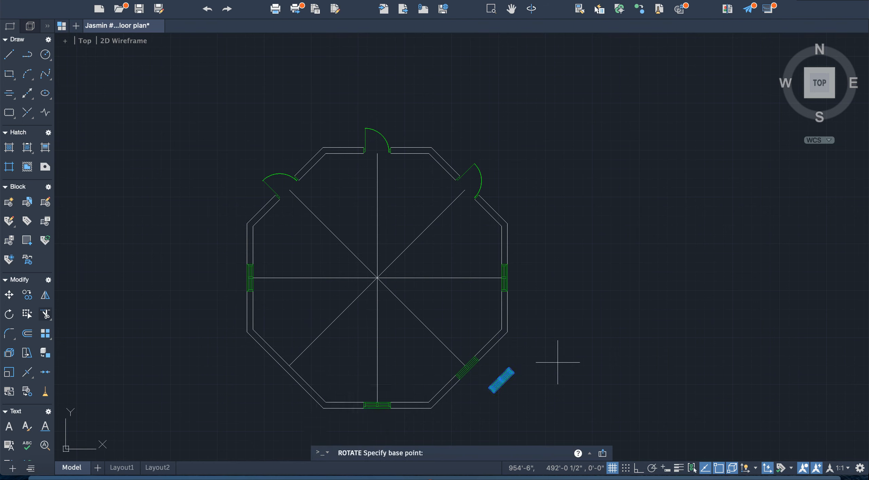
scroll(495, 395, "up", 3)
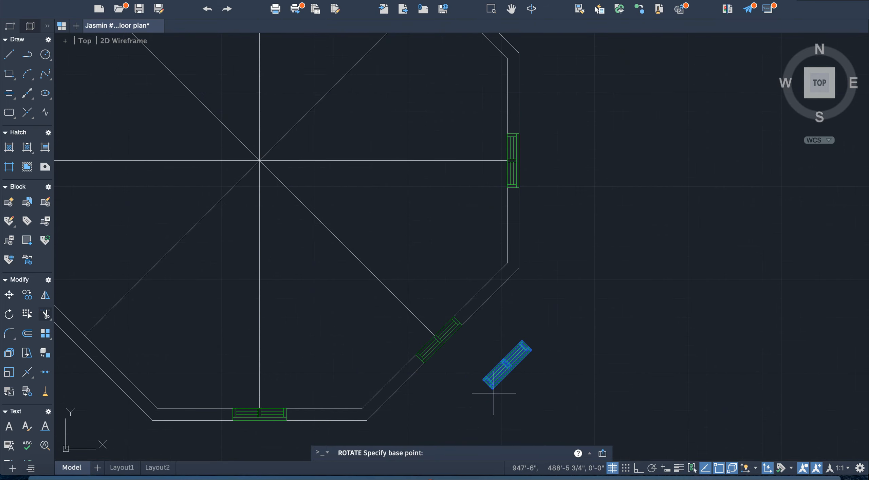
left_click(493, 388)
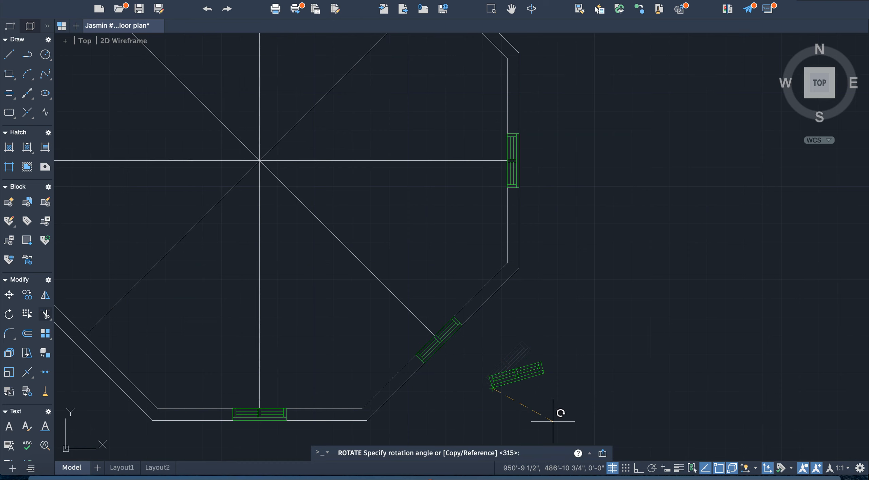
key("Return")
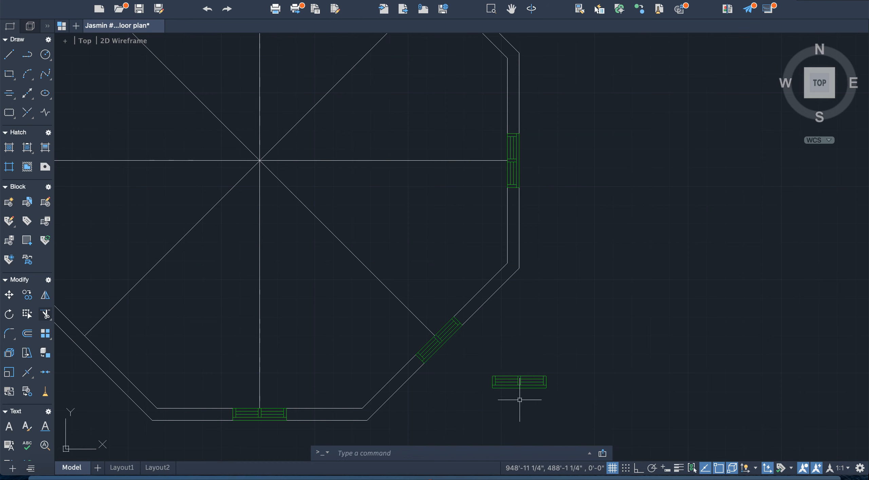
Rotate the horizontal window copy outside the lower-right wall to vertical, using a rotation angle of 270
scroll(519, 399, "up", 3)
mouse_move(442, 304)
left_mouse_down()
mouse_move(576, 384)
mouse_move(645, 339)
left_mouse_up()
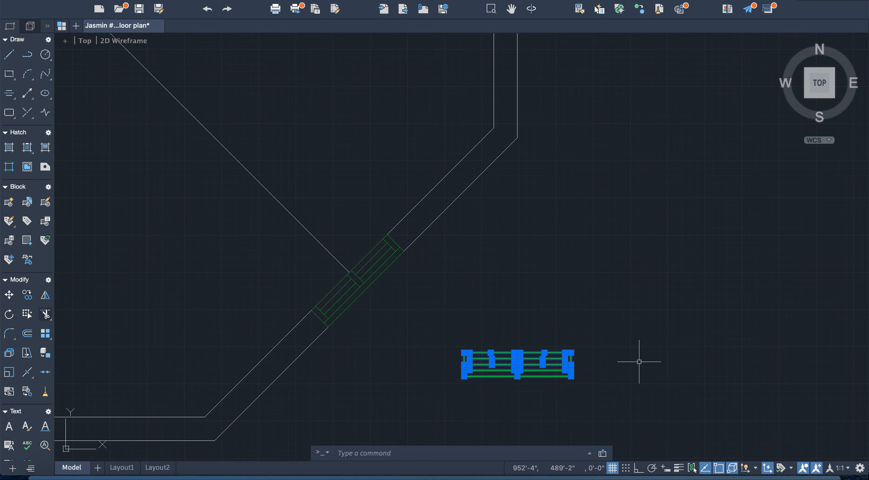
type("rotat")
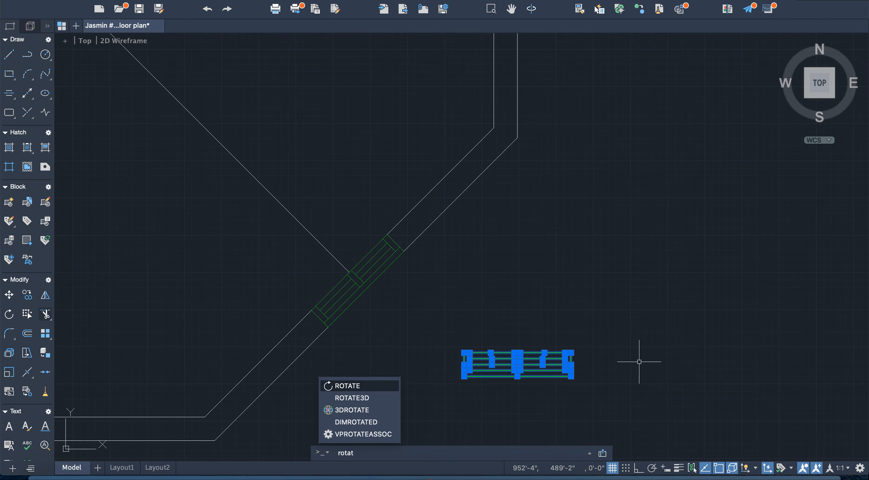
type("e")
key("Return")
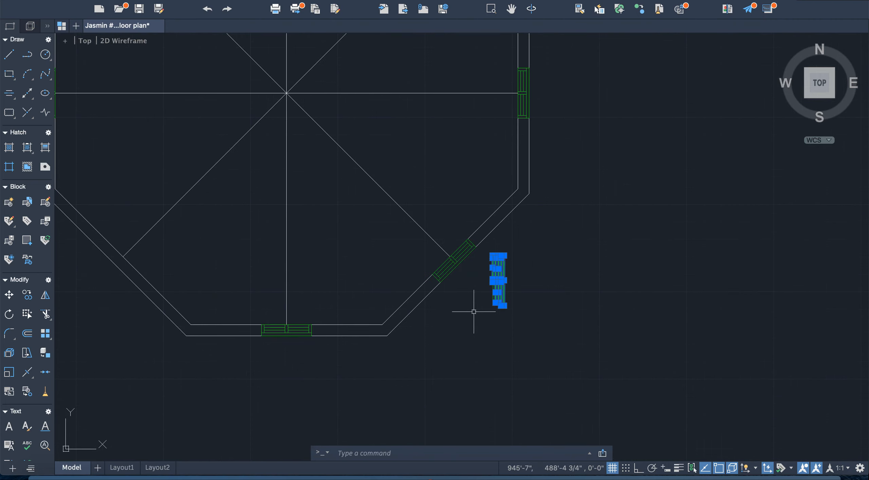
left_click_drag(474, 308, 527, 234)
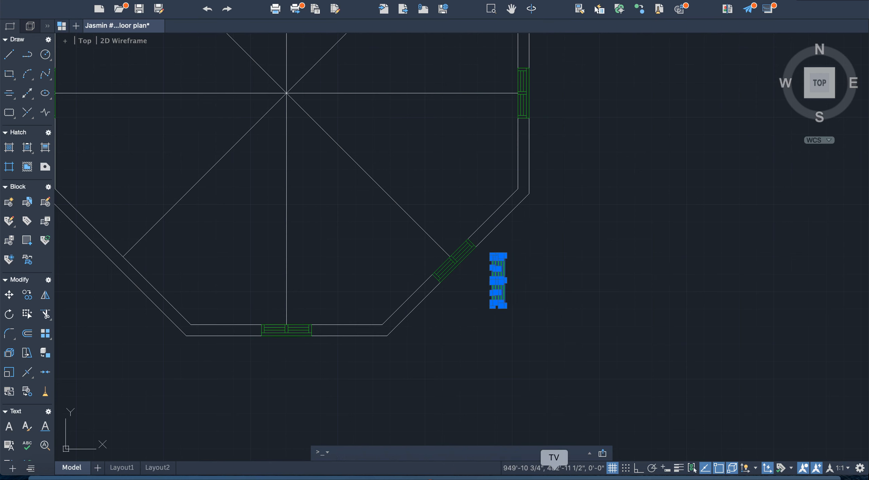
type("rota")
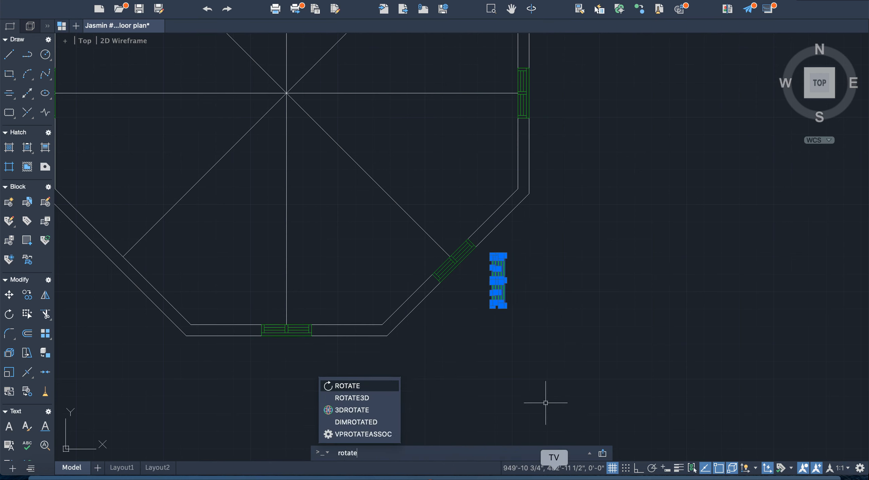
type("te")
key("Return")
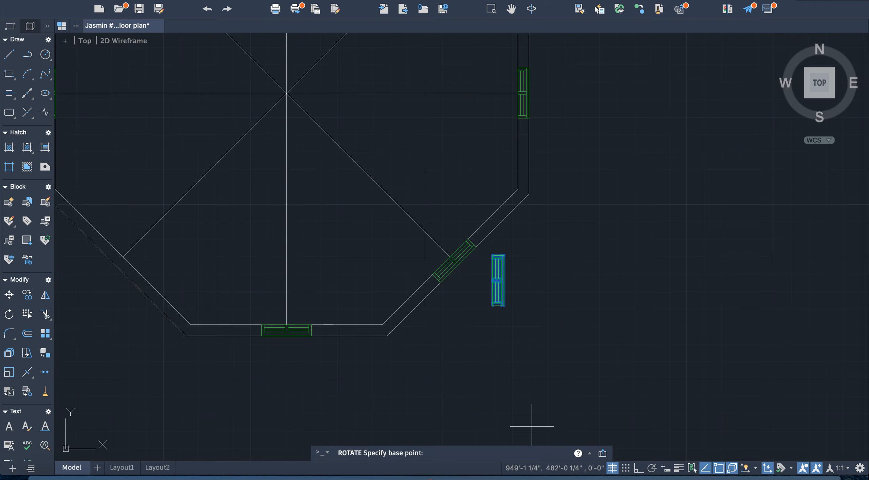
left_click(501, 243)
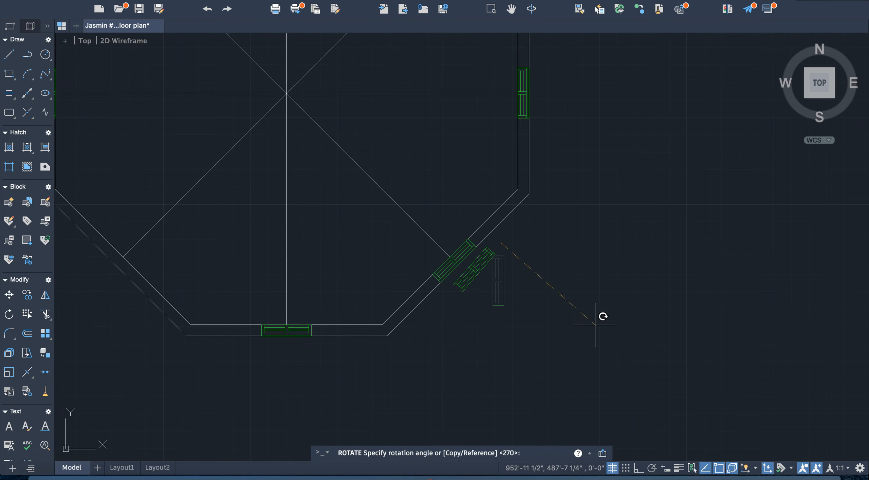
key("Escape")
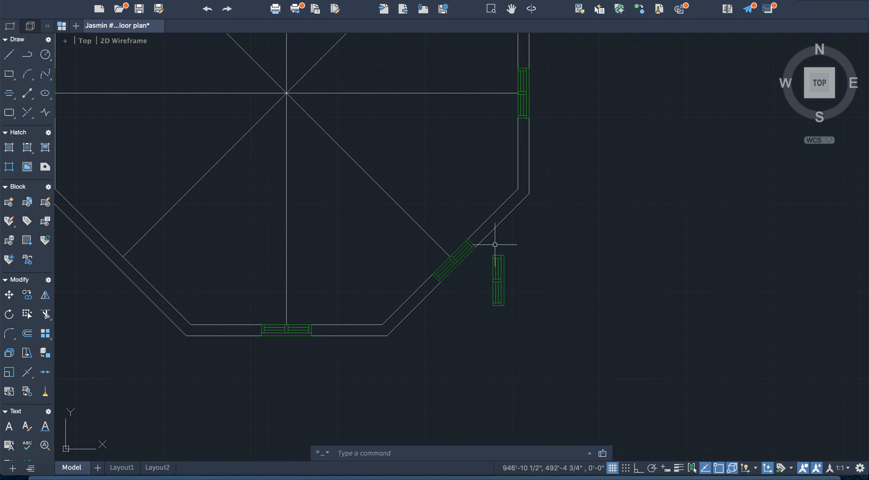
Rotate the vertical window copy 45 degrees counterclockwise about its lower-left corner, parallel to the lower-left diagonal wall
mouse_move(495, 244)
left_mouse_down()
mouse_move(479, 296)
mouse_move(523, 326)
mouse_move(539, 242)
mouse_move(528, 314)
left_mouse_up()
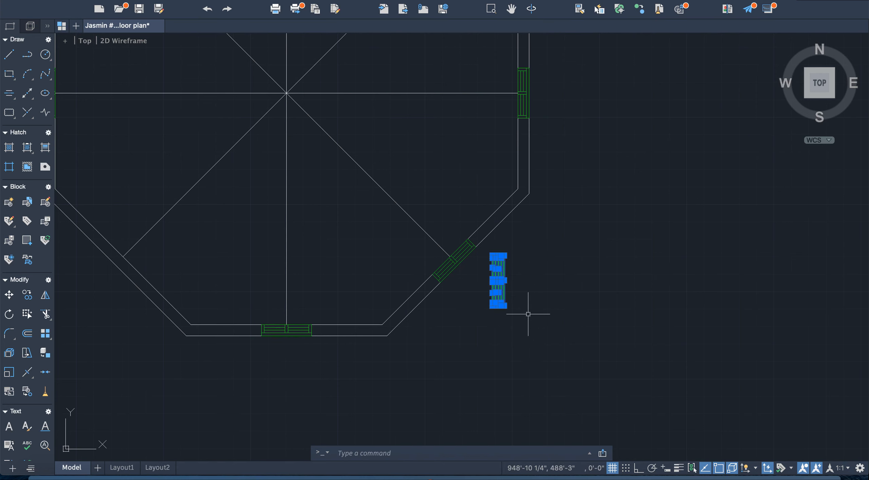
type("rotate")
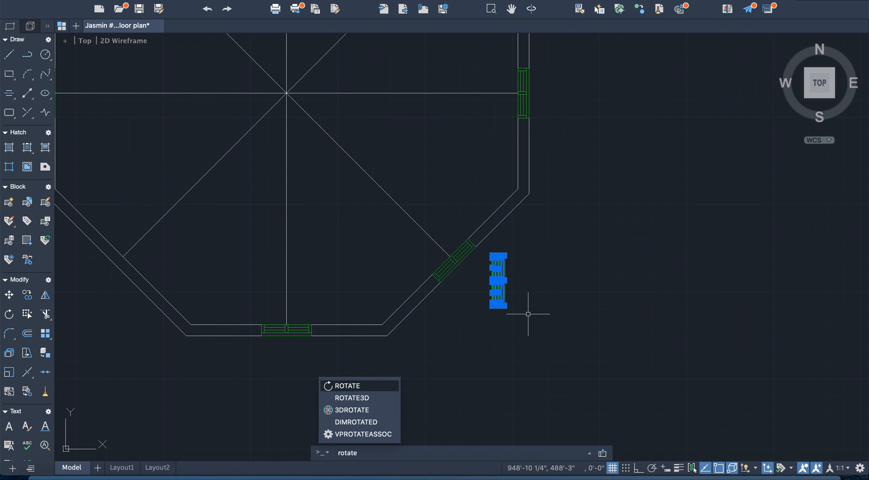
key("Return")
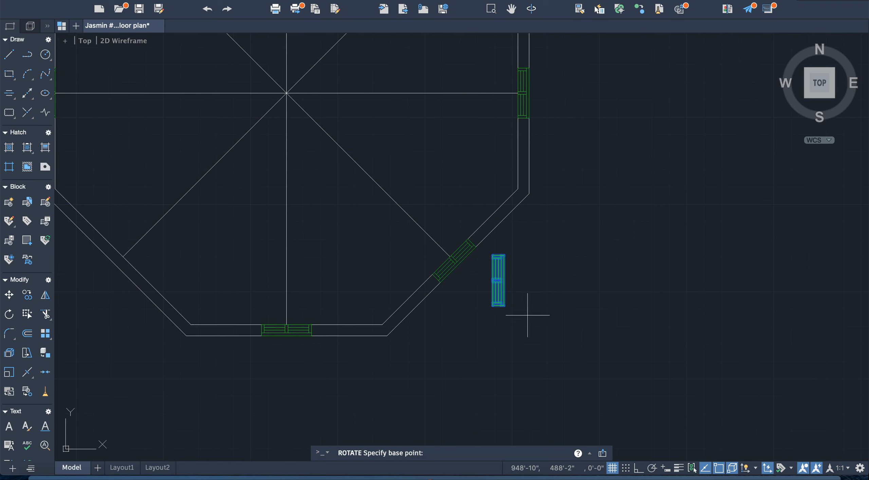
left_click(493, 306)
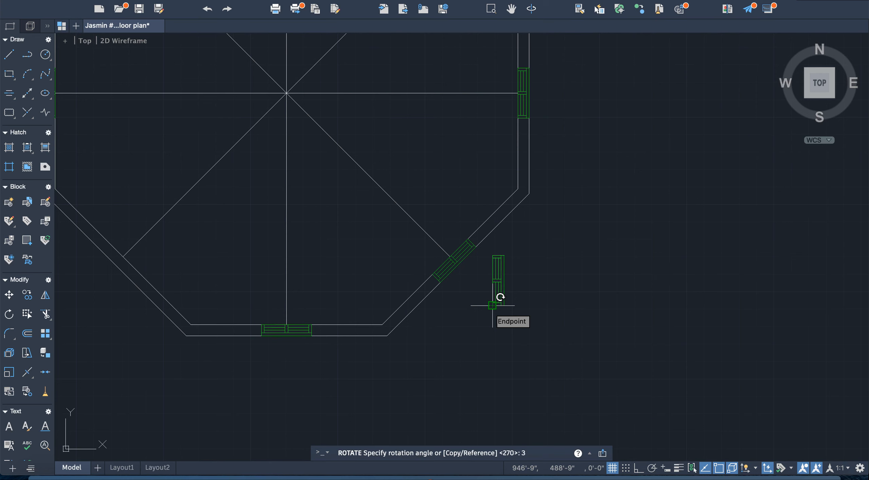
key("Return")
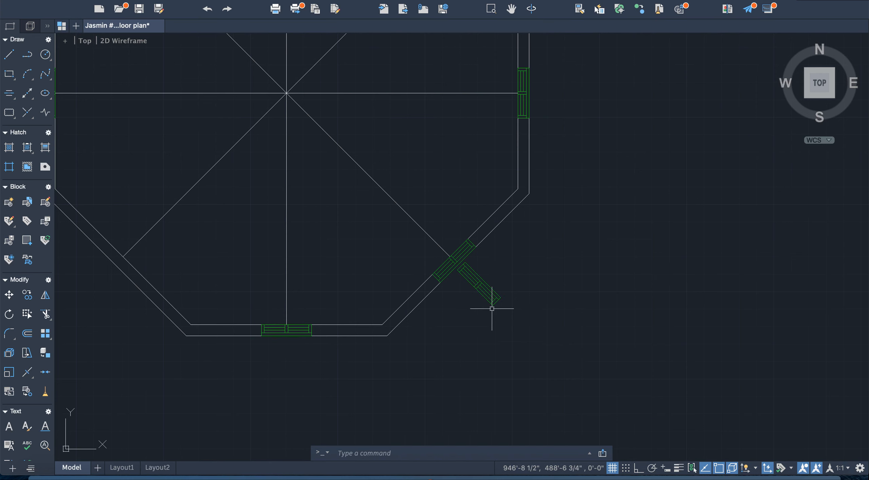
scroll(492, 309, "down", 3)
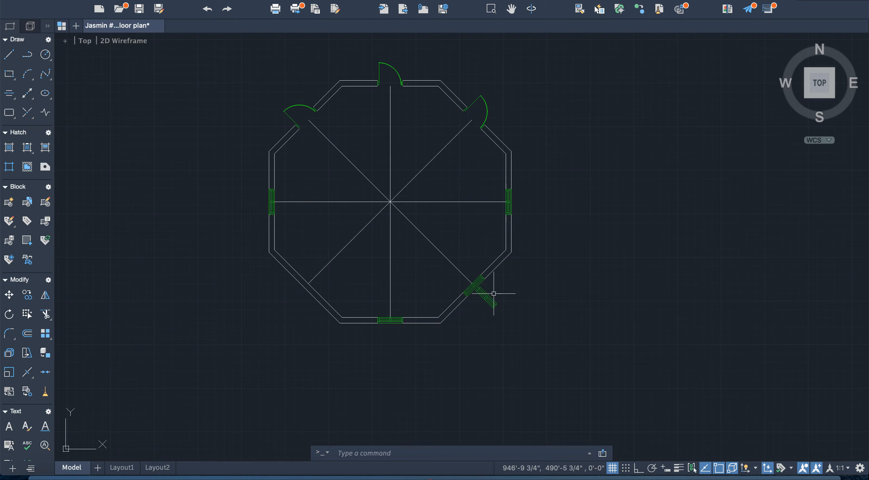
mouse_move(519, 301)
left_mouse_down()
mouse_move(489, 314)
mouse_move(482, 297)
left_mouse_up()
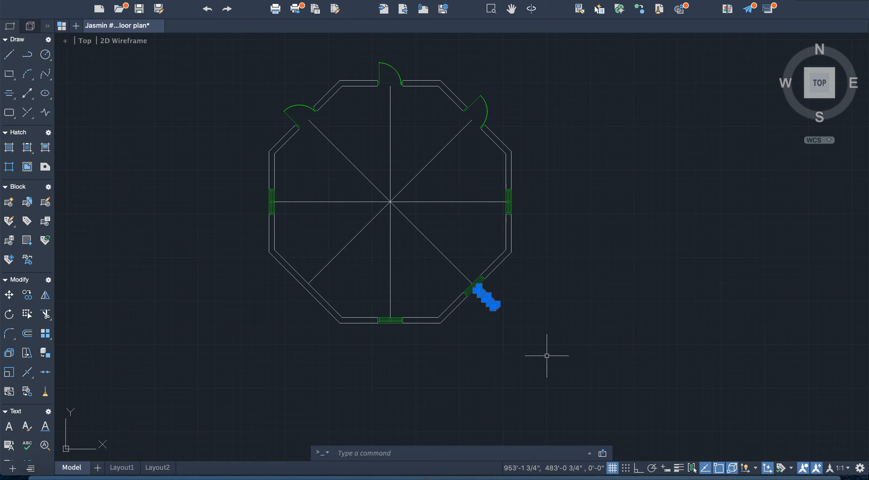
type("r")
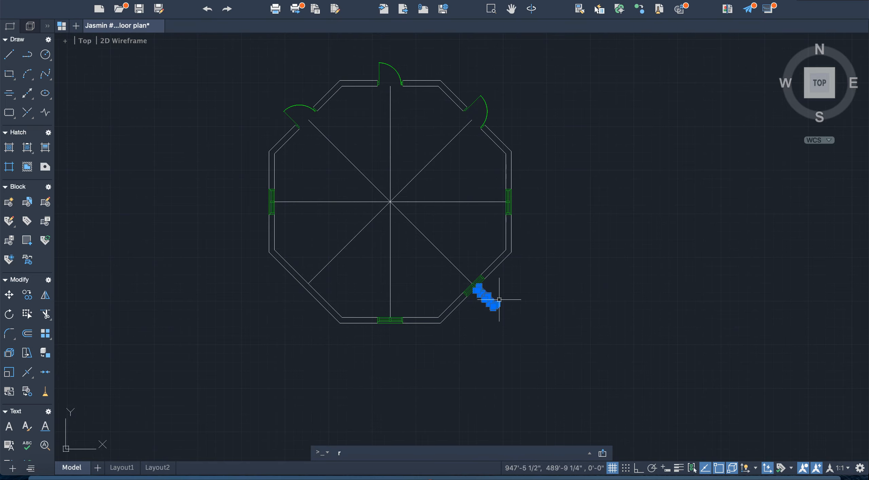
key("Escape")
left_click(496, 288)
scroll(492, 286, "down", 3)
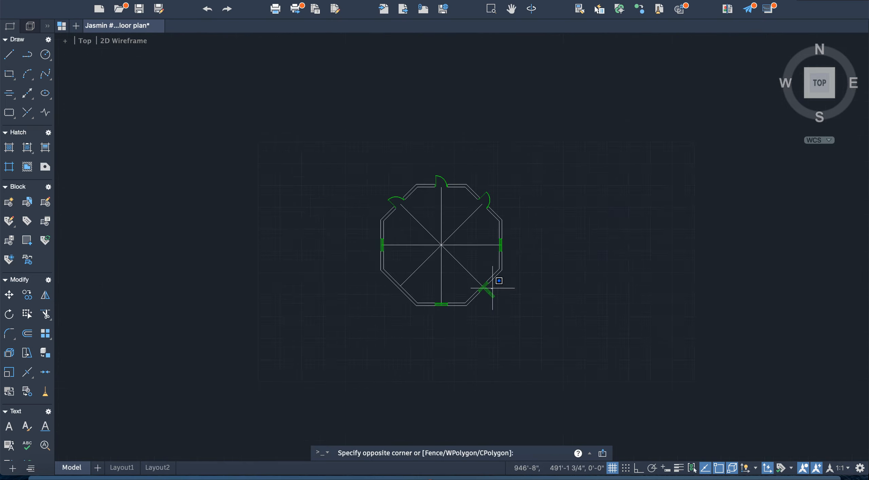
scroll(493, 293, "up", 5)
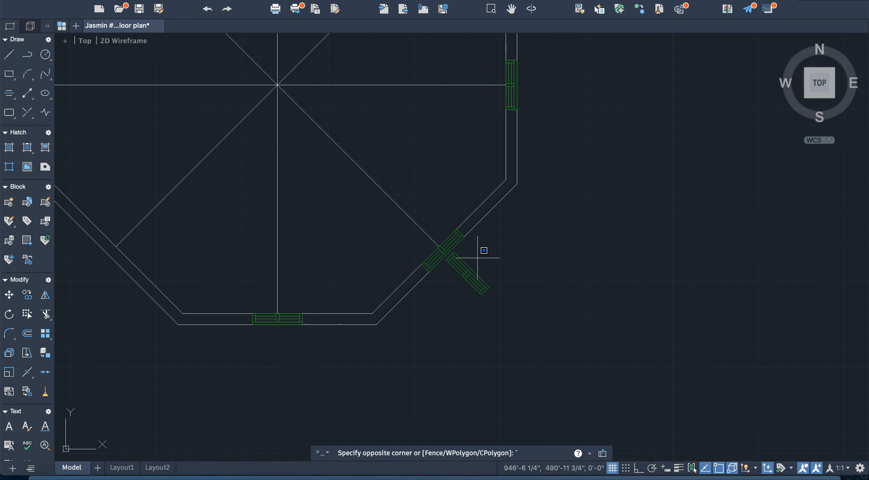
key("Escape")
mouse_move(481, 248)
left_mouse_down()
mouse_move(451, 292)
mouse_move(504, 306)
left_mouse_up()
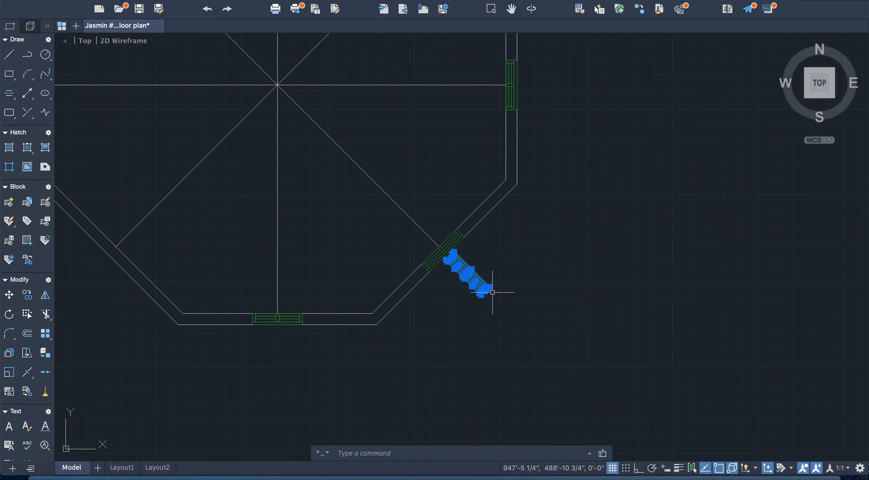
type("m")
key("Return")
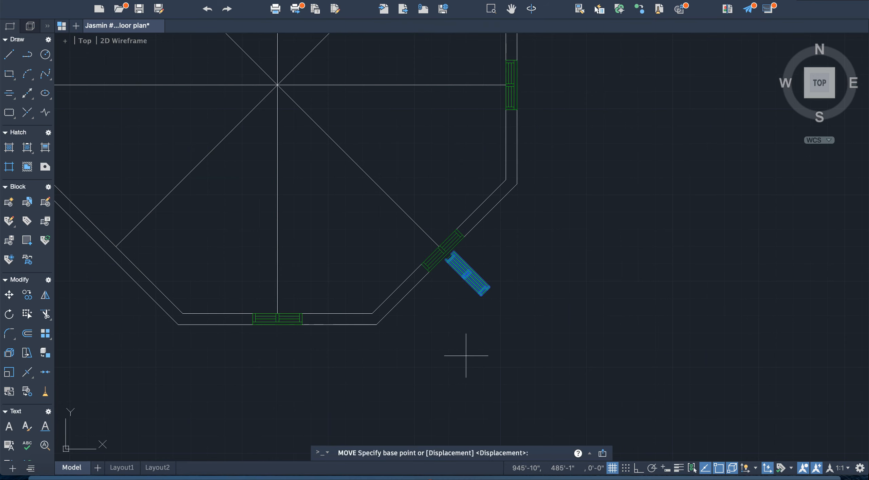
scroll(443, 271, "up", 8)
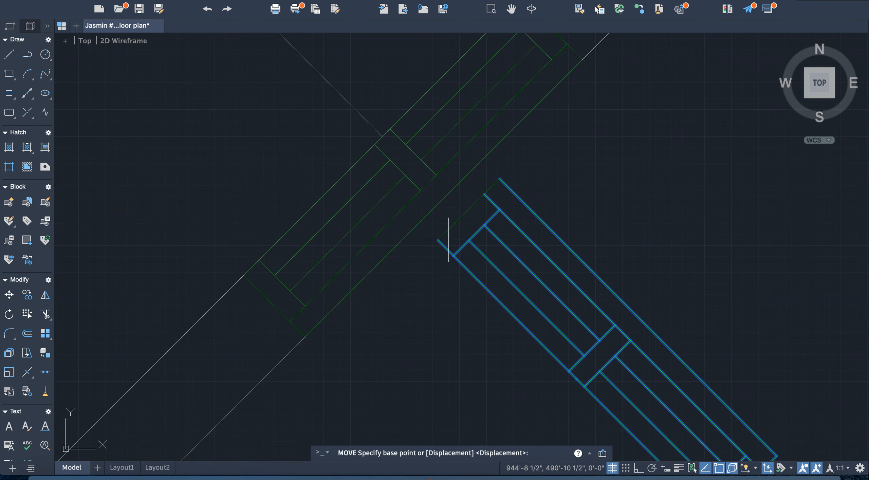
key("Escape")
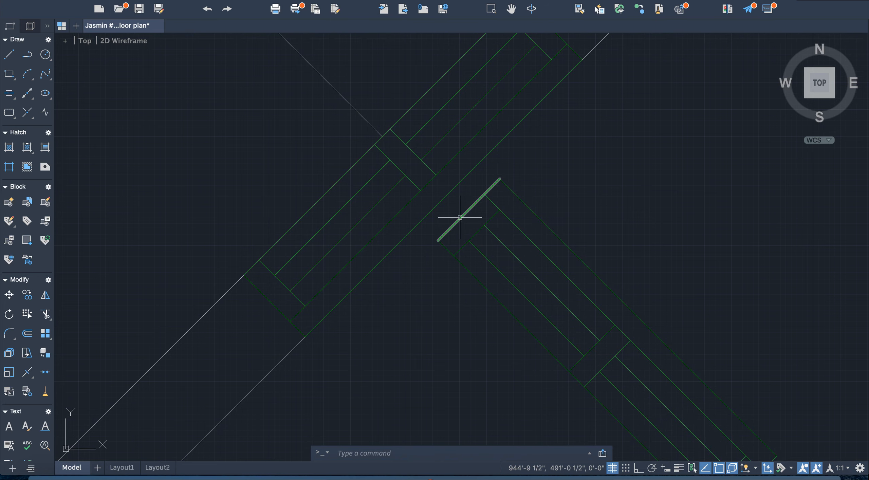
Move the complete diagonal window copy from outside the lower-right wall to just outside the lower-left diagonal wall
left_click(499, 170)
mouse_move(477, 190)
left_mouse_down()
mouse_move(527, 334)
mouse_move(613, 355)
left_mouse_up()
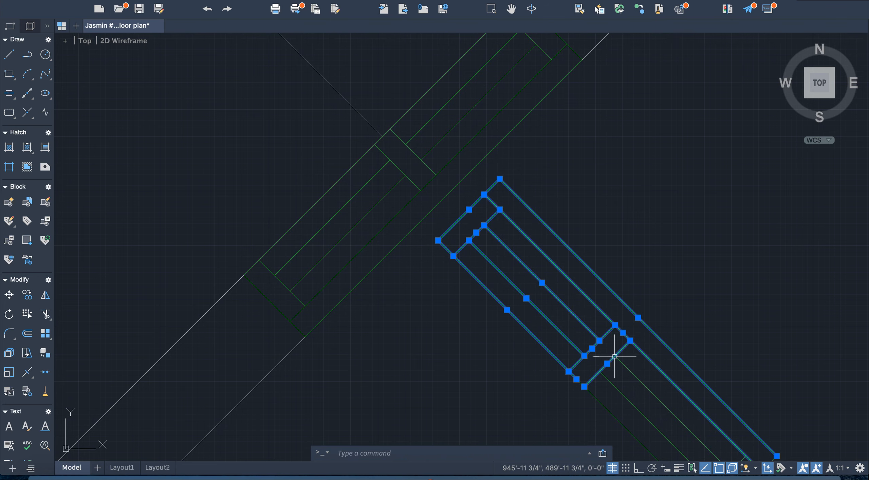
scroll(622, 343, "down", 5)
mouse_move(631, 343)
scroll(645, 375, "up", 5)
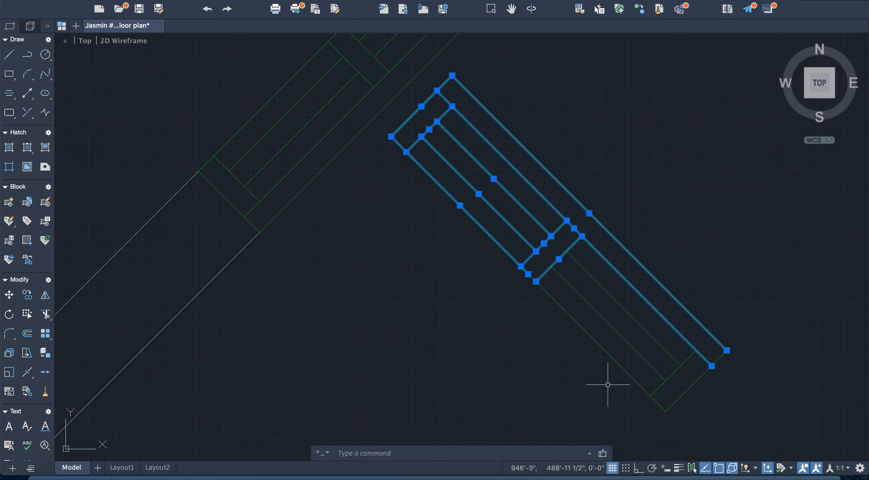
mouse_move(570, 394)
left_mouse_down()
mouse_move(680, 367)
mouse_move(592, 214)
mouse_move(737, 295)
mouse_move(557, 365)
mouse_move(485, 350)
left_mouse_up()
mouse_move(500, 311)
left_mouse_down()
mouse_move(659, 411)
mouse_move(461, 202)
mouse_move(407, 261)
left_mouse_up()
scroll(484, 315, "down", 3)
scroll(523, 305, "up", 3)
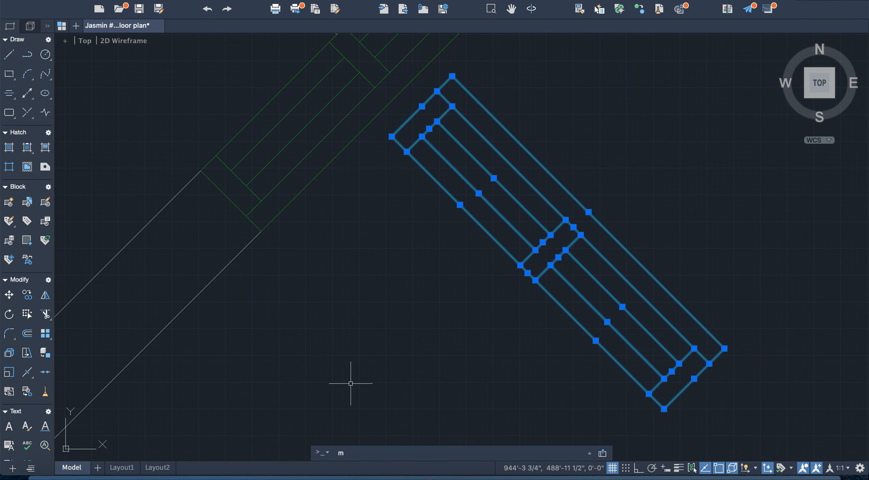
key("Return")
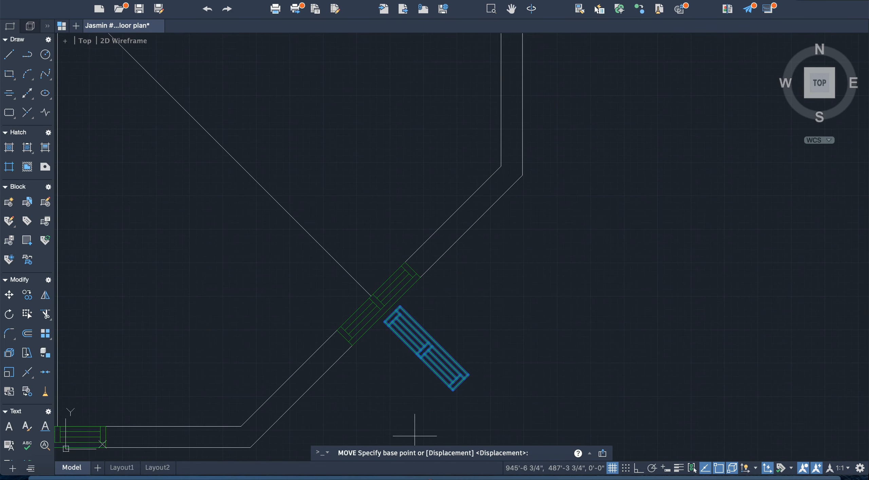
scroll(415, 436, "up", 3)
scroll(413, 430, "down", 8)
scroll(416, 425, "up", 5)
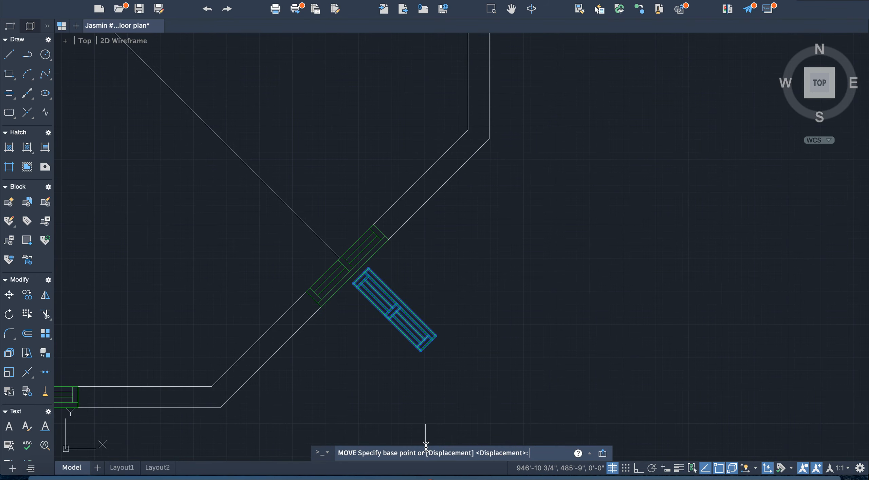
scroll(426, 442, "down", 6)
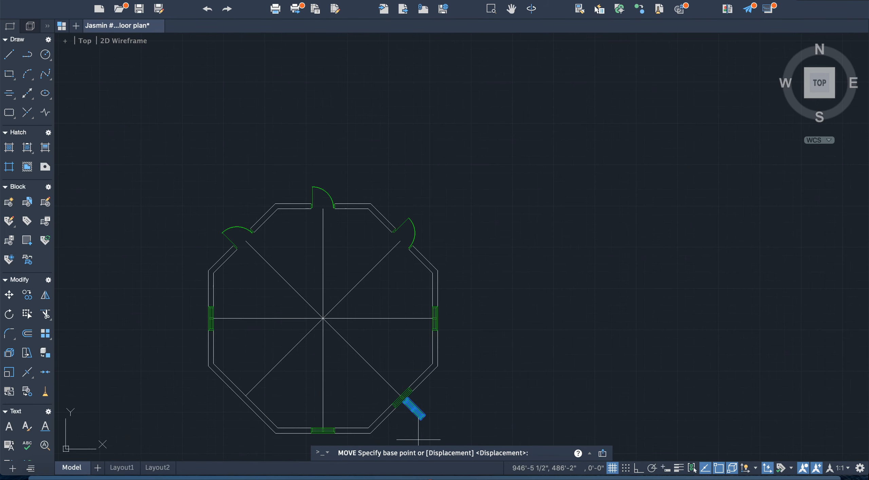
scroll(418, 439, "up", 3)
left_click(424, 405)
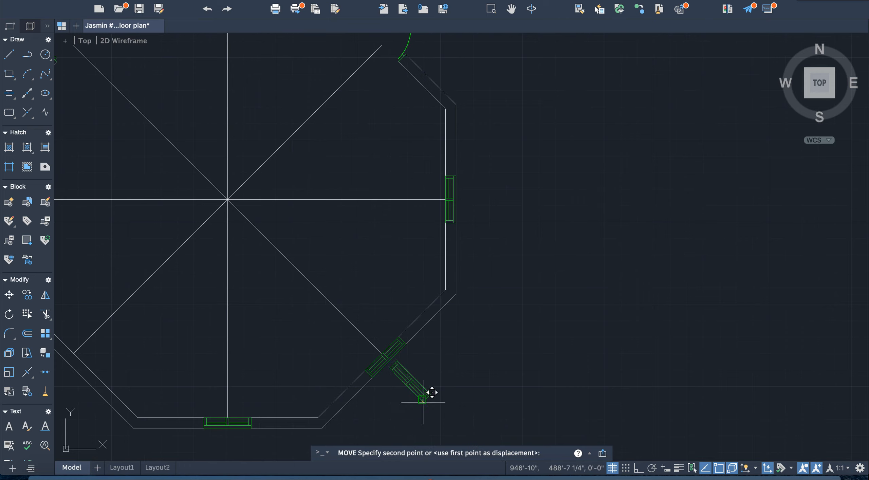
scroll(423, 397, "down", 5)
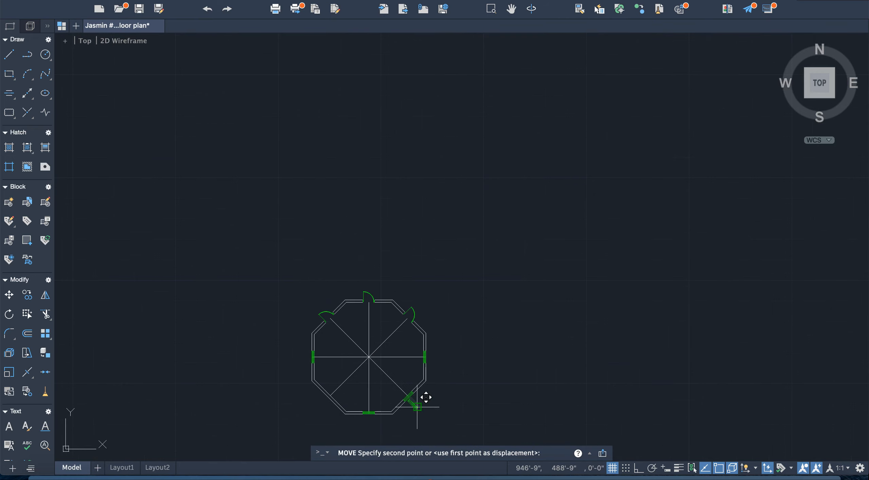
left_click(323, 408)
scroll(332, 418, "up", 6)
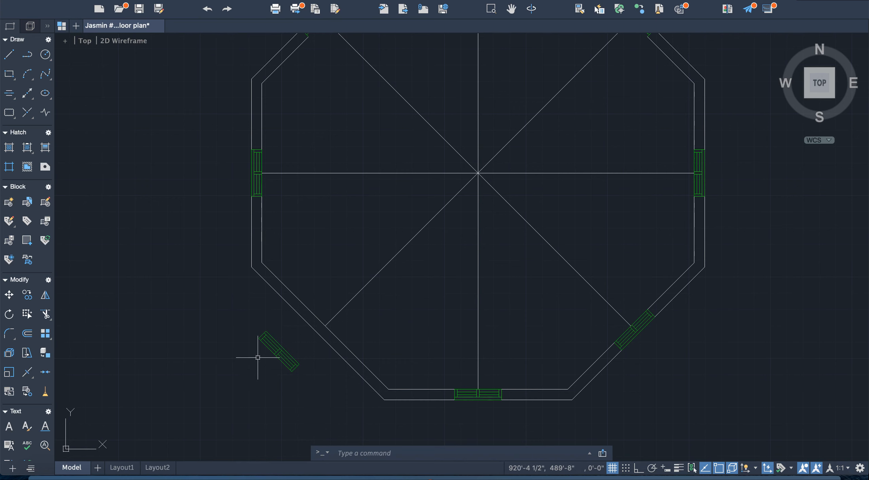
mouse_move(252, 318)
left_mouse_down()
mouse_move(260, 360)
mouse_move(330, 387)
mouse_move(305, 352)
left_mouse_up()
type("rotate")
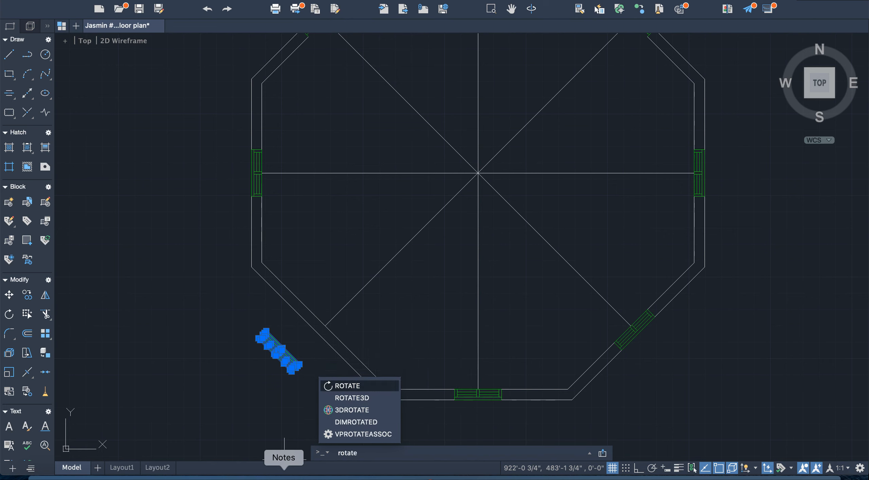
key("Return")
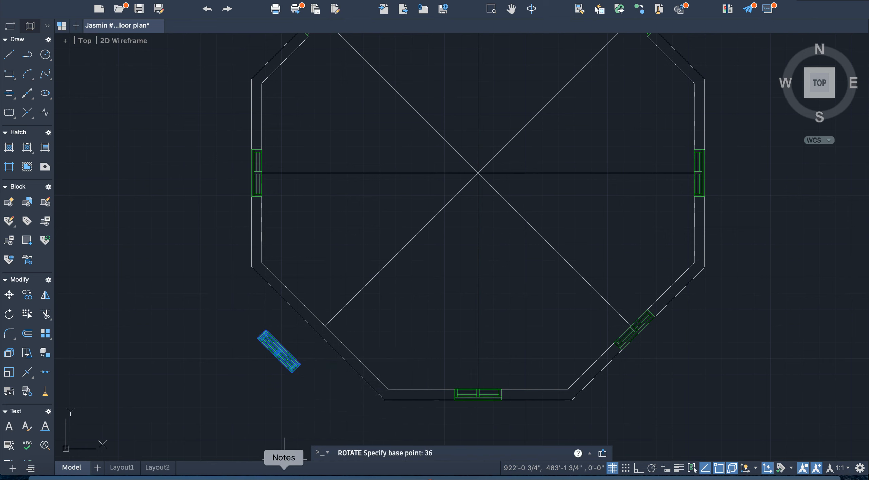
type("360")
key("Return")
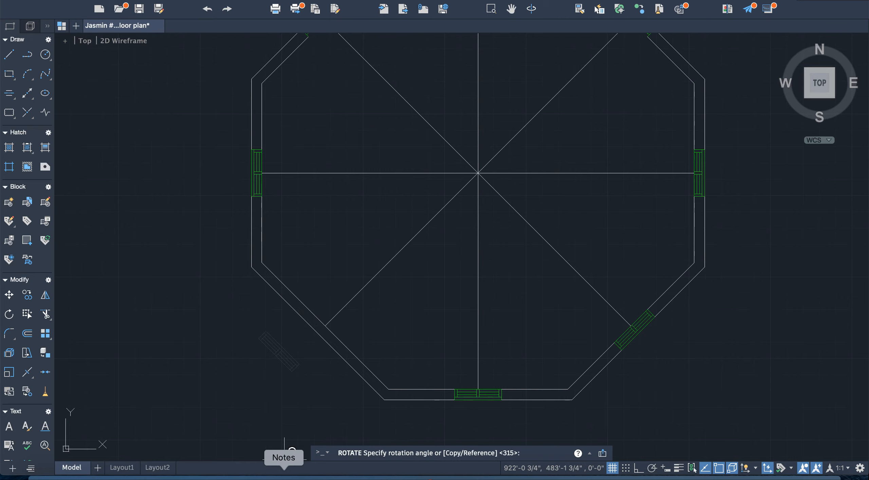
scroll(362, 420, "up", 3)
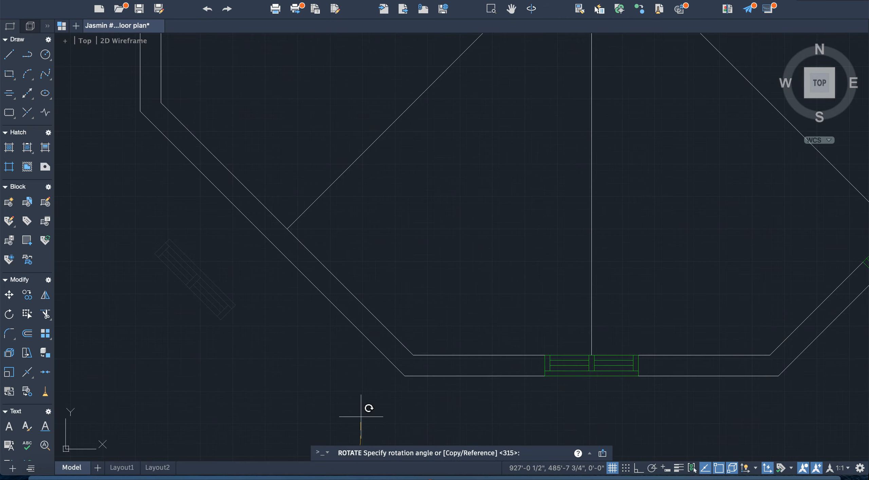
scroll(369, 409, "down", 5)
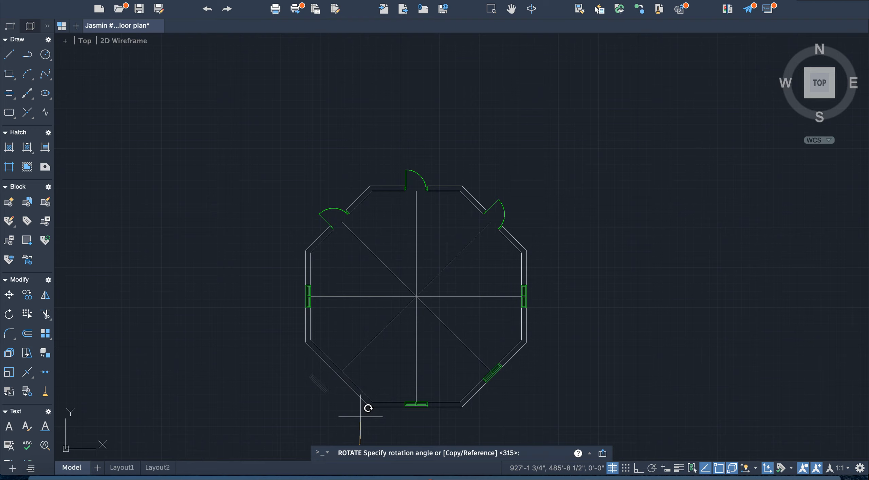
left_click(360, 417)
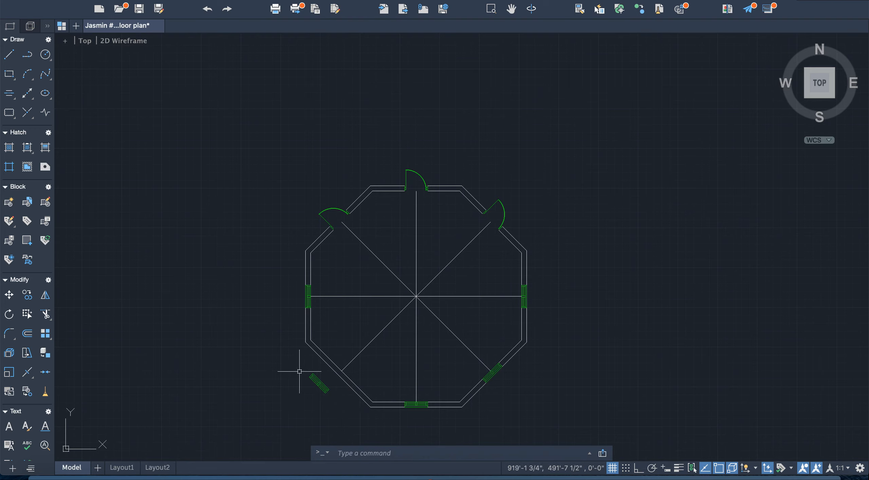
Rotate the window copy outside the lower-left wall 180 degrees about its lowest corner
mouse_move(306, 366)
left_mouse_down()
mouse_move(294, 373)
mouse_move(339, 414)
mouse_move(348, 393)
mouse_move(334, 402)
left_mouse_up()
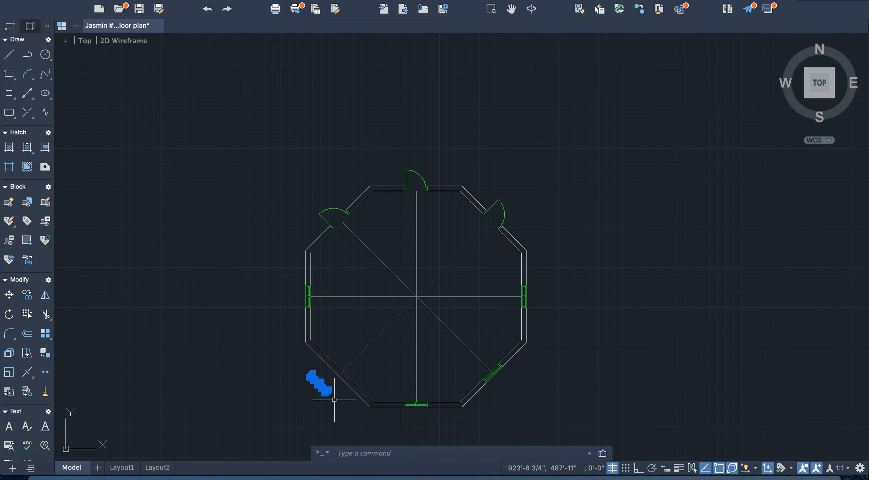
scroll(332, 402, "up", 6)
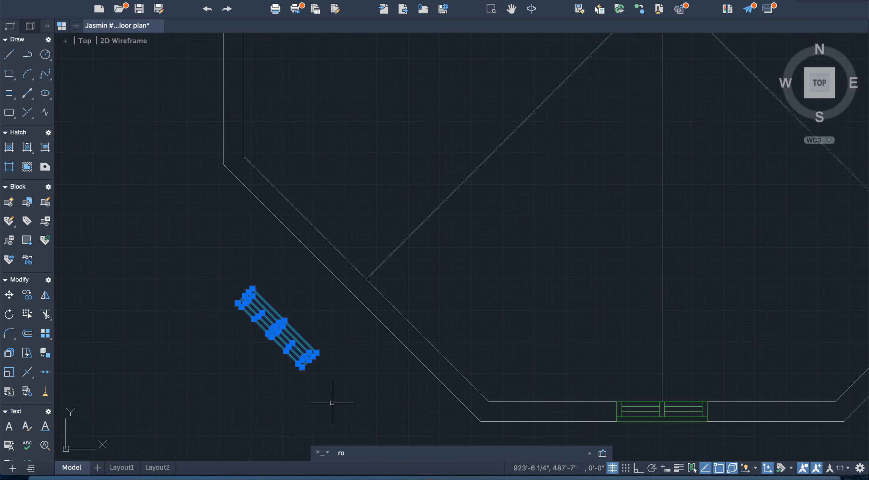
type("tate")
key("Return")
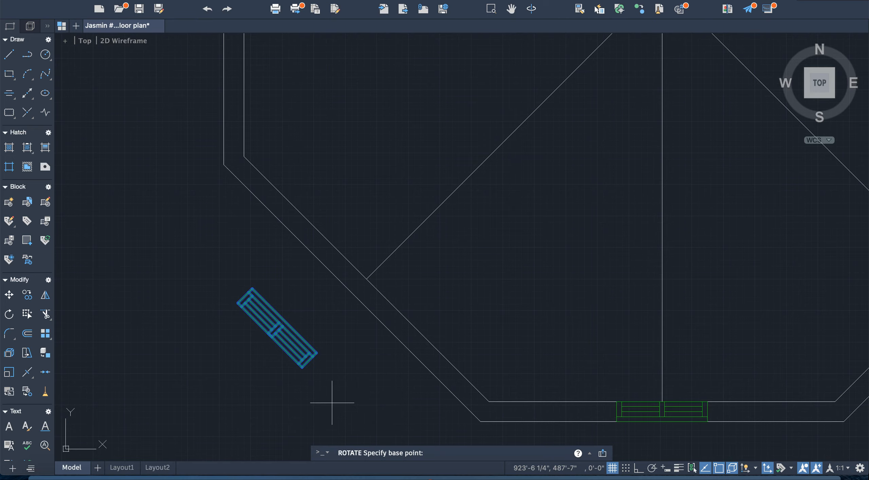
left_click(302, 367)
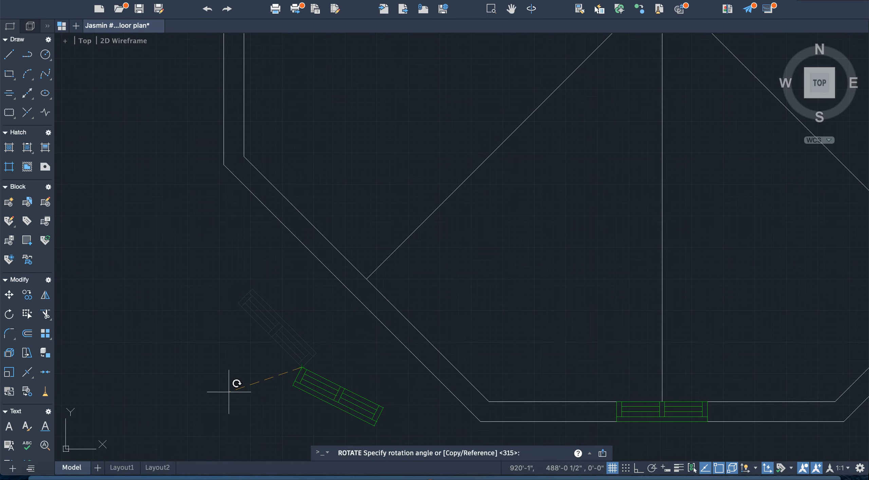
left_click(212, 364)
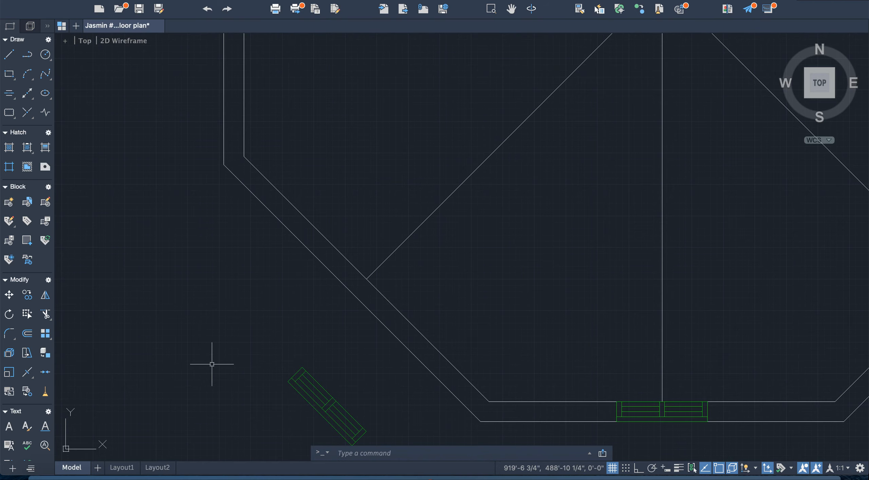
Move the window copy into the lower-left diagonal wall, from its inner long edge's midpoint to the guide line's end on the inner wall line
scroll(314, 401, "up", 2)
scroll(310, 398, "down", 6)
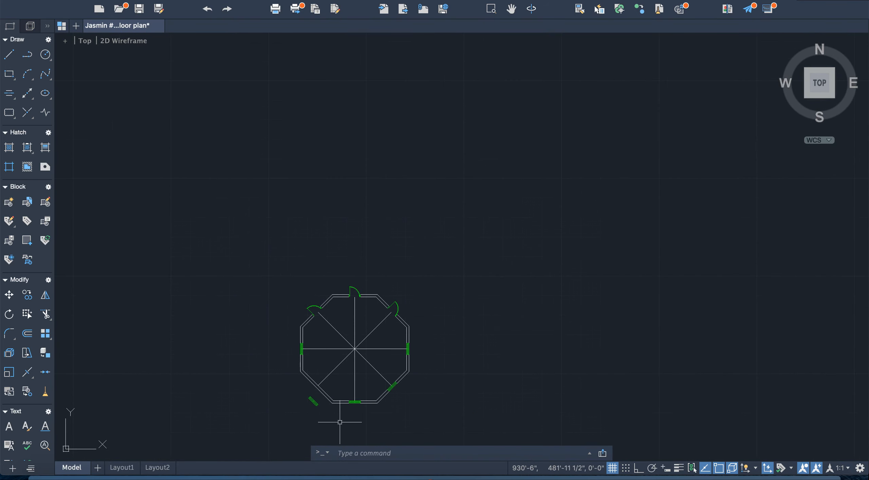
scroll(340, 422, "up", 5)
scroll(342, 421, "down", 3)
mouse_move(269, 348)
left_mouse_down()
mouse_move(258, 355)
mouse_move(311, 429)
left_mouse_up()
key("Return")
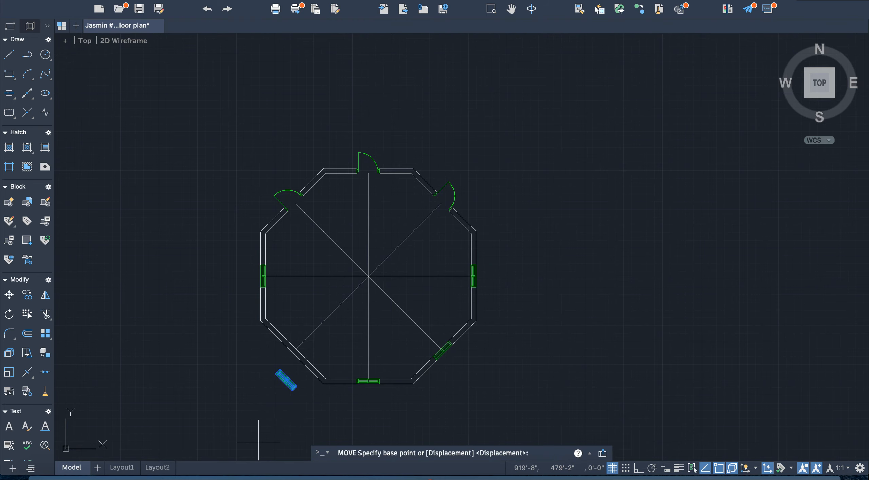
scroll(292, 395, "up", 5)
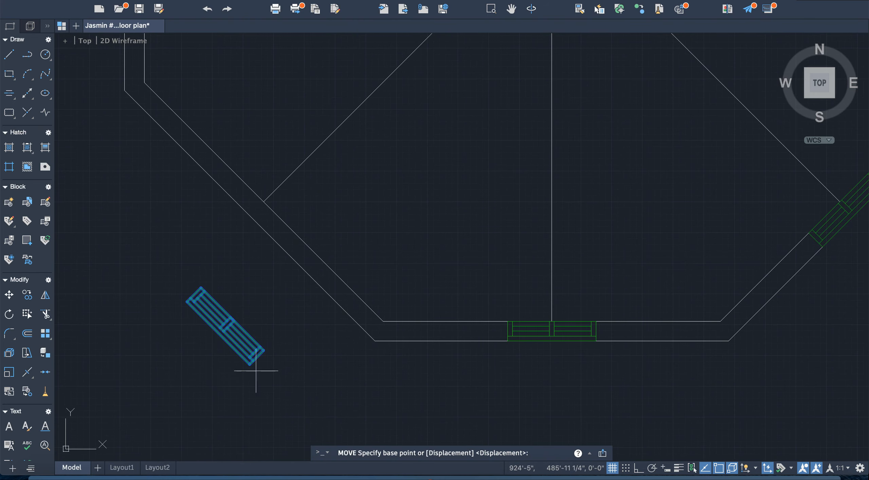
scroll(226, 321, "up", 3)
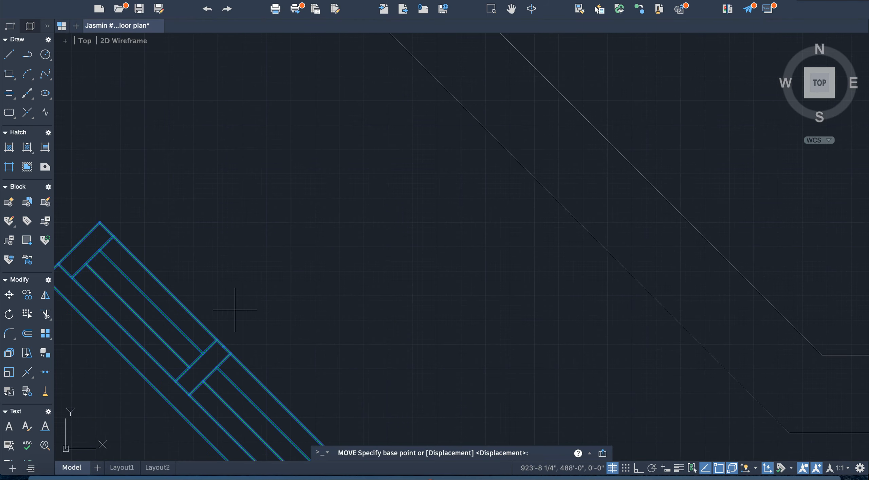
left_click(224, 346)
scroll(223, 346, "down", 4)
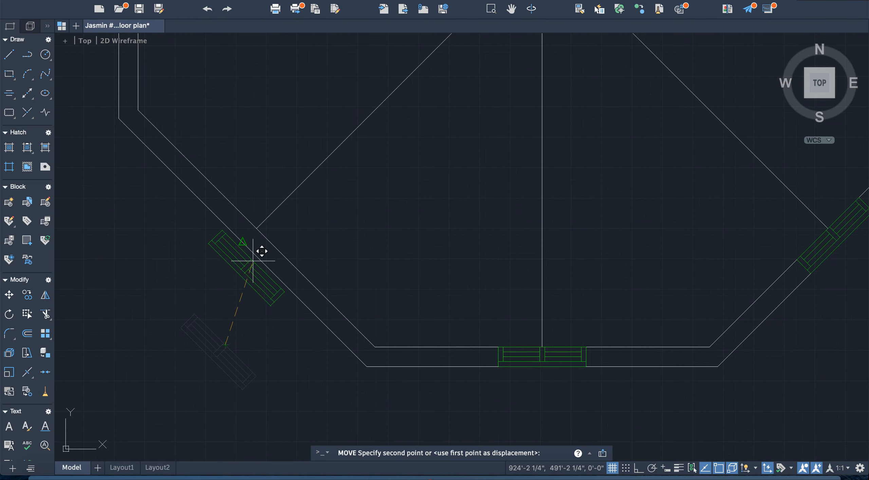
scroll(260, 220, "up", 5)
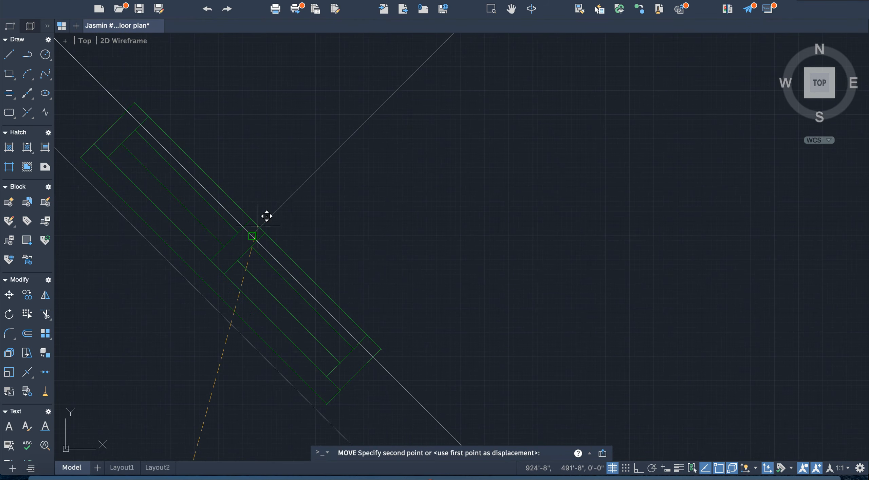
left_click(251, 236)
scroll(253, 239, "down", 8)
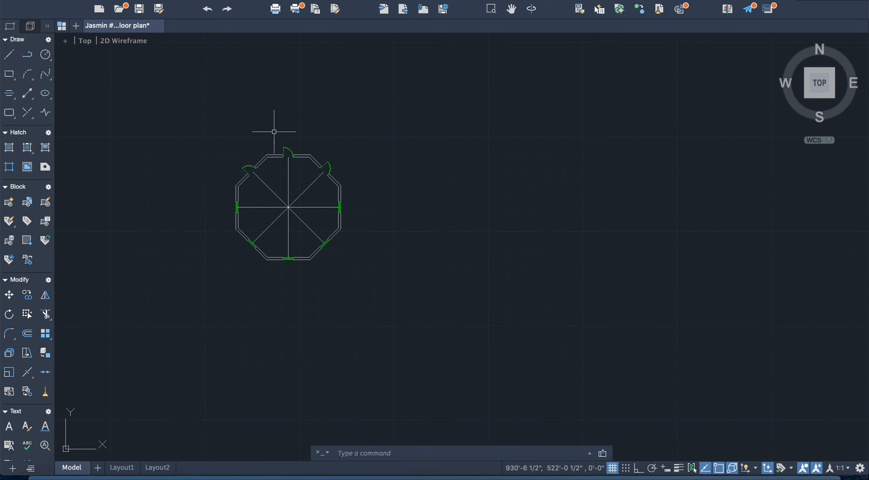
Delete all the guide lines radiating from the center of the octagonal floor plan
scroll(261, 175, "up", 5)
scroll(263, 174, "down", 3)
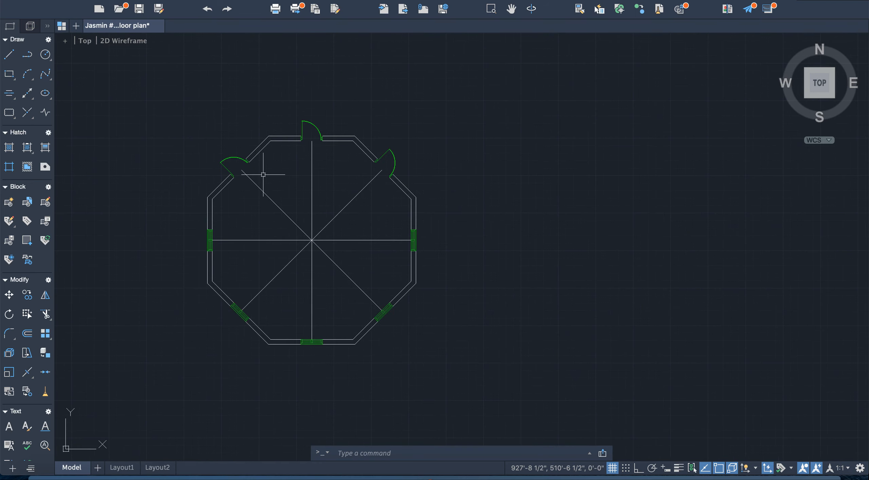
mouse_move(287, 185)
left_mouse_down()
mouse_move(329, 275)
mouse_move(369, 194)
mouse_move(349, 222)
left_mouse_up()
key("Delete")
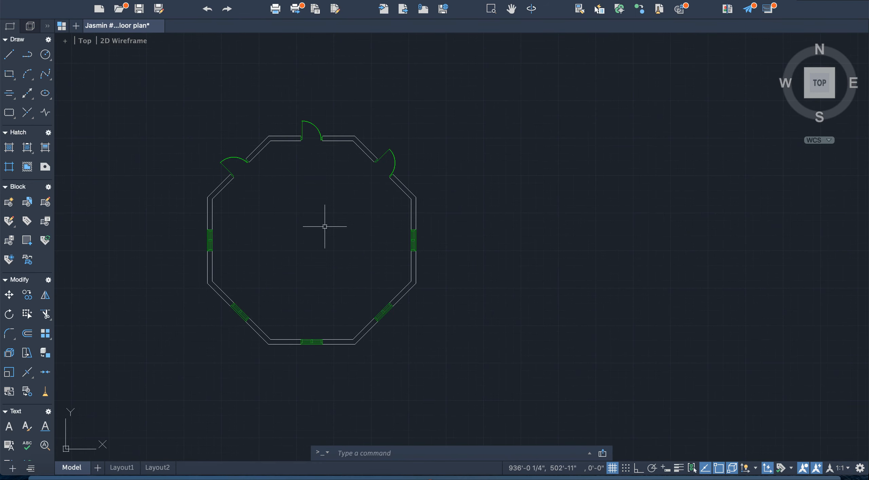
scroll(323, 236, "down", 3)
scroll(280, 261, "up", 5)
scroll(281, 258, "down", 5)
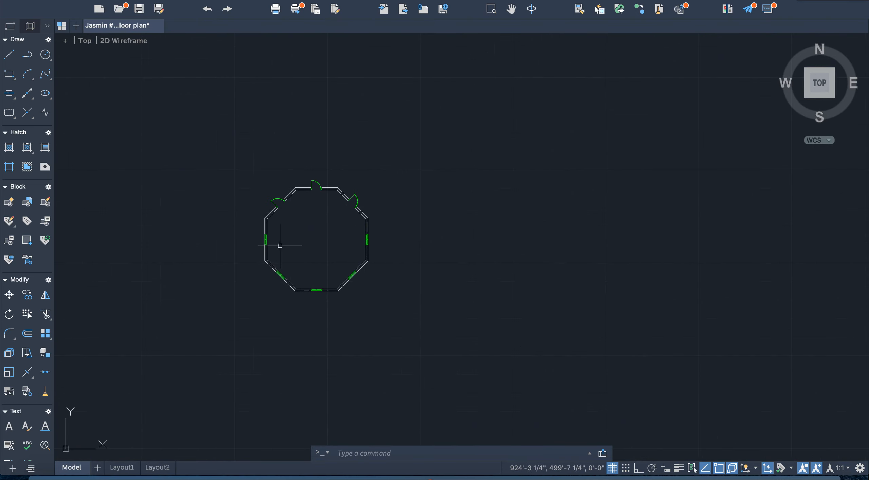
scroll(281, 243, "up", 5)
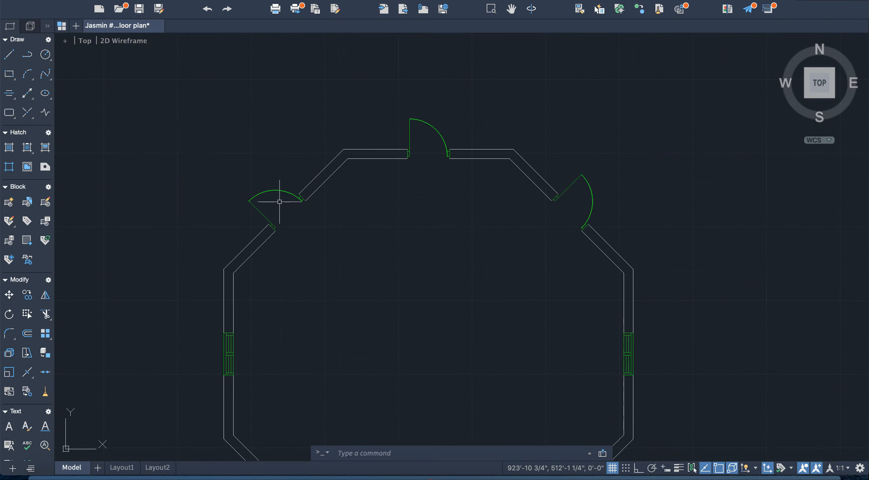
scroll(281, 261, "down", 3)
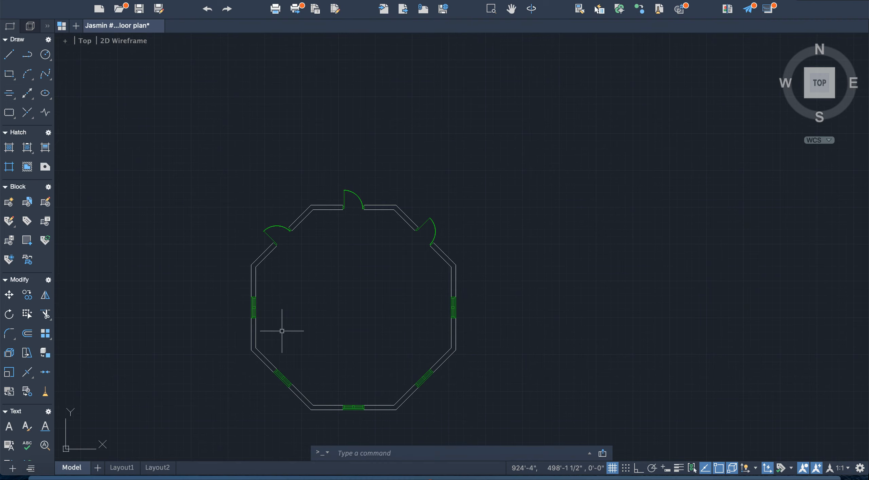
scroll(282, 330, "up", 3)
scroll(282, 331, "down", 3)
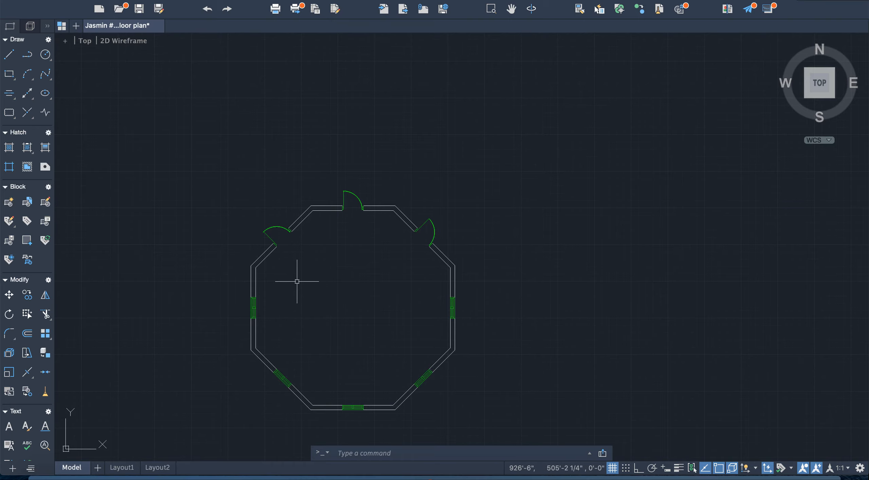
scroll(296, 299, "down", 1)
scroll(295, 320, "down", 6)
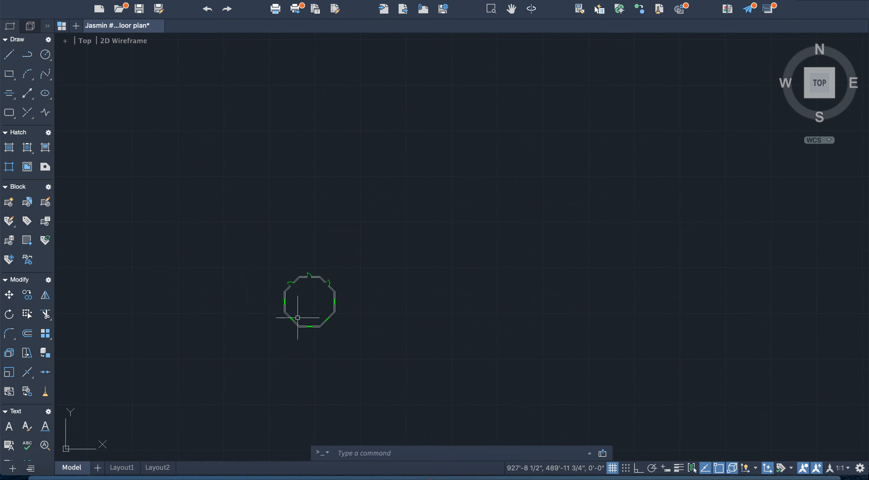
scroll(253, 316, "up", 3)
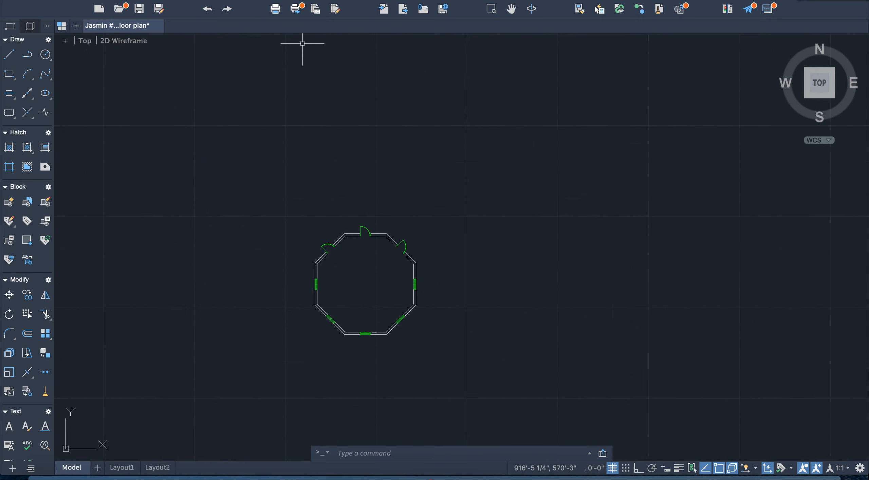
Make the dim layer the current layer and close the layer list
left_click(231, 0)
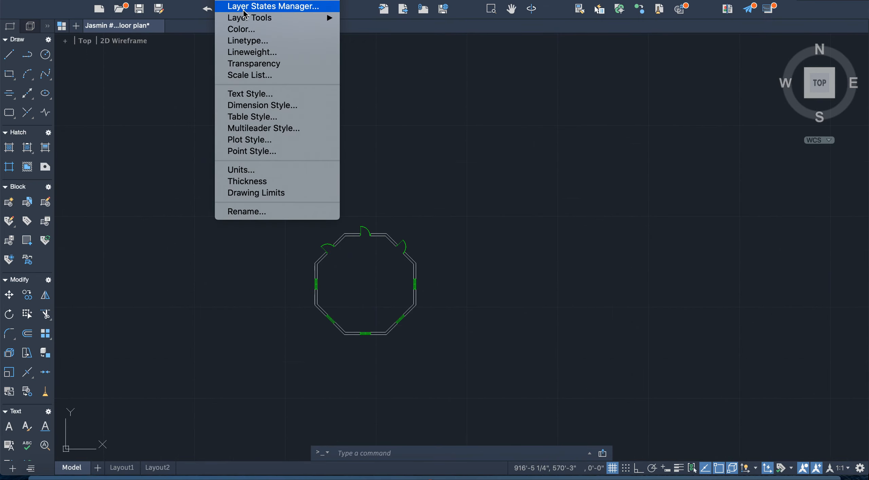
left_click(251, 1)
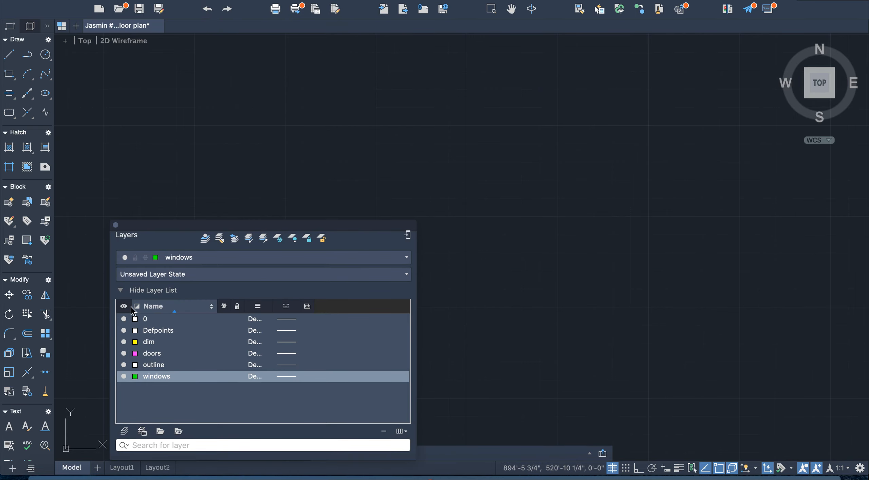
double_click(150, 342)
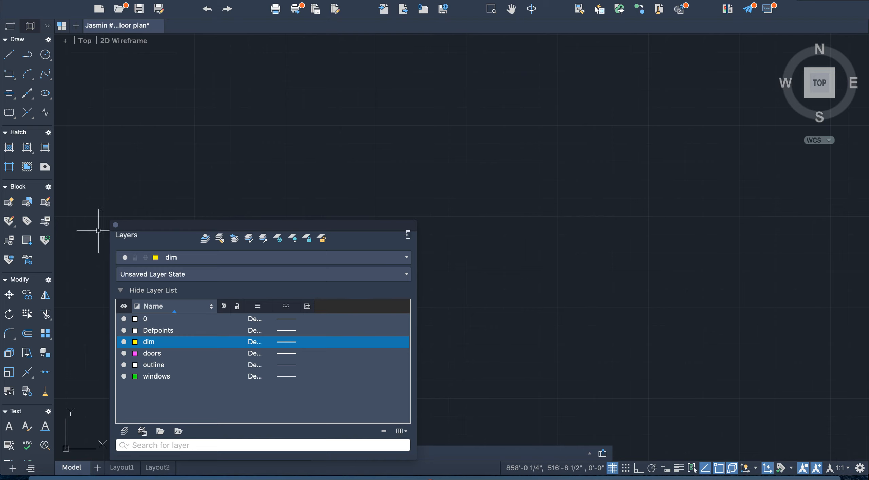
left_click(115, 225)
Dimension the bottom wall's outer edge from corner to corner, with the dimension line just below the wall
scroll(334, 350, "up", 5)
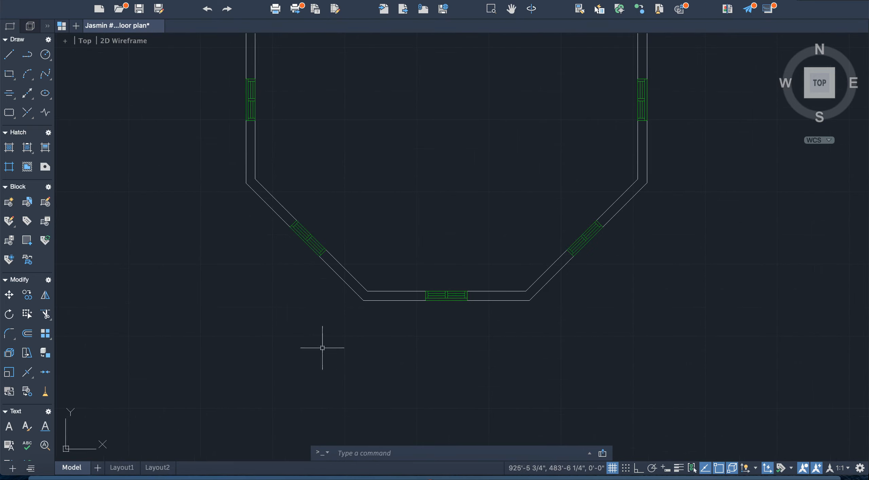
scroll(43, 408, "down", 6)
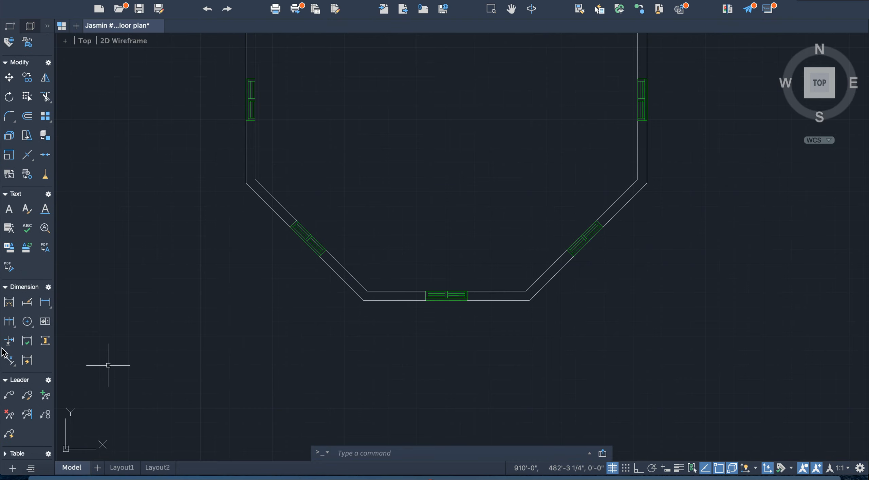
left_click(8, 303)
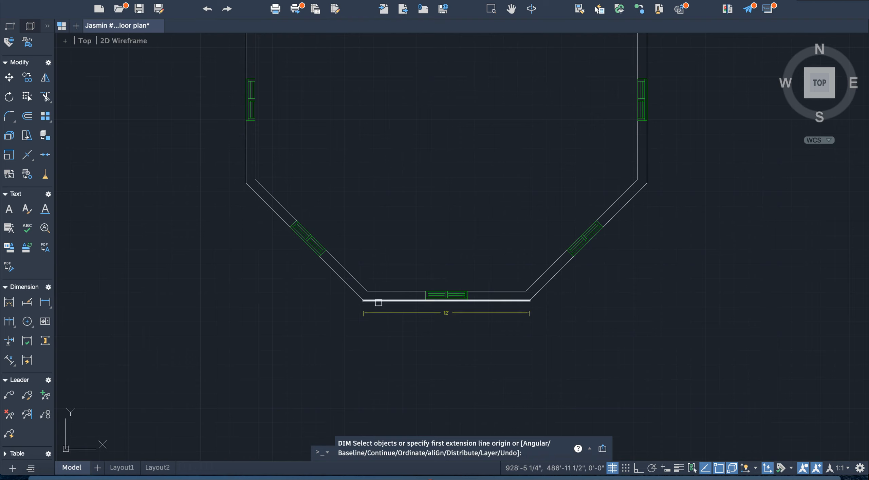
left_click(363, 300)
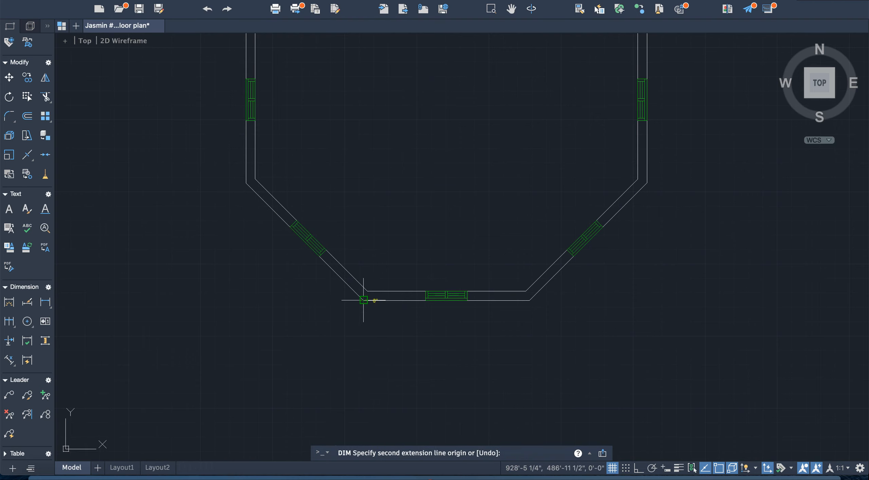
left_click(530, 300)
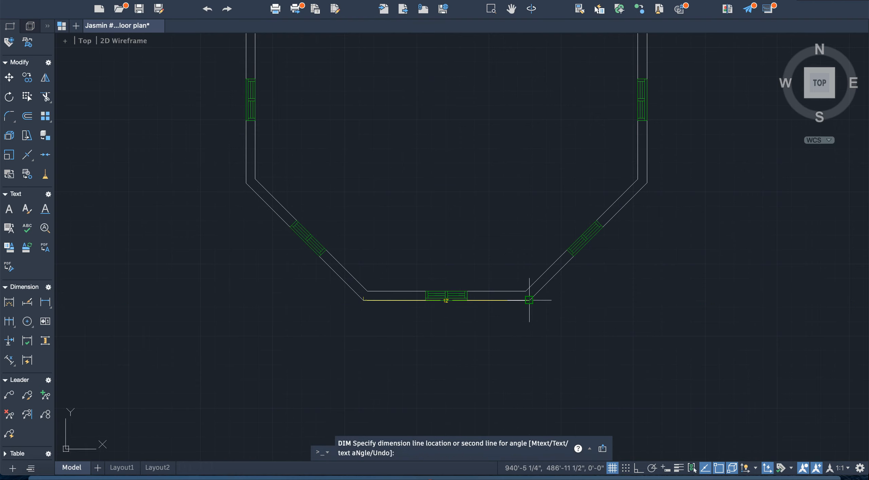
left_click(530, 325)
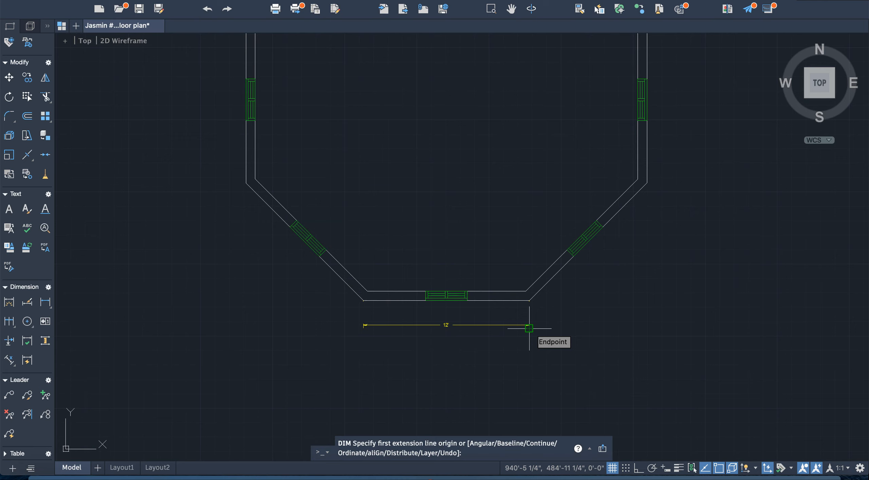
left_click(529, 328)
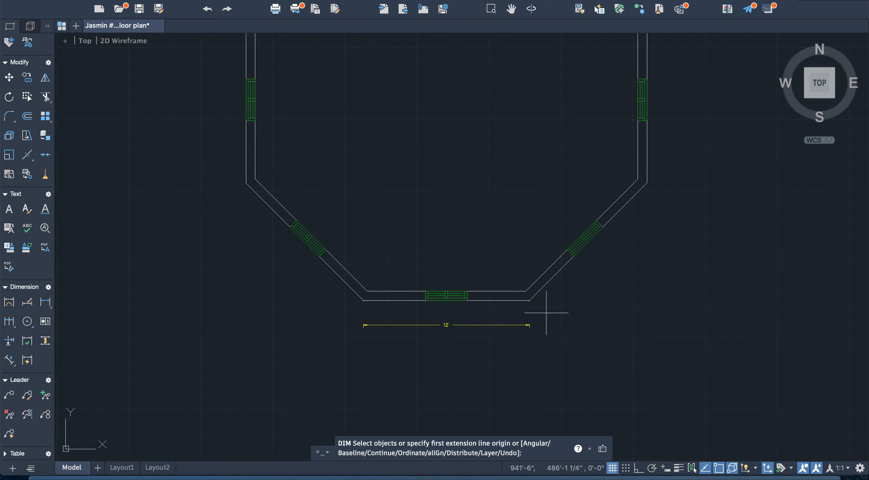
Dimension the lower-right diagonal wall's outer edge from corner to corner, with the dimension line well outside the wall, and leave the dimension command
left_click(529, 300)
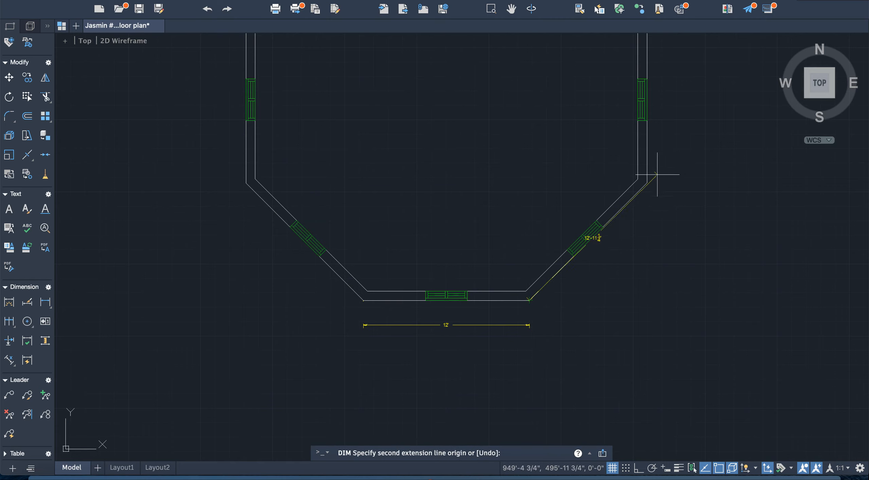
left_click(645, 184)
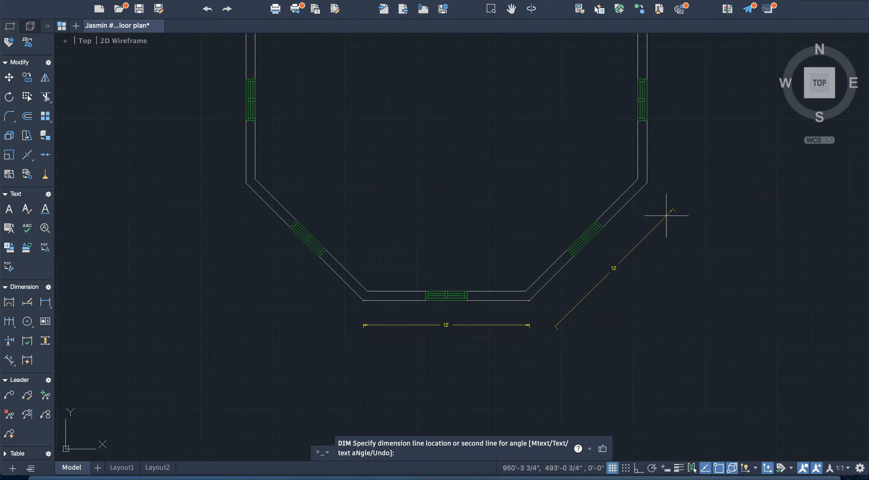
left_click(698, 237)
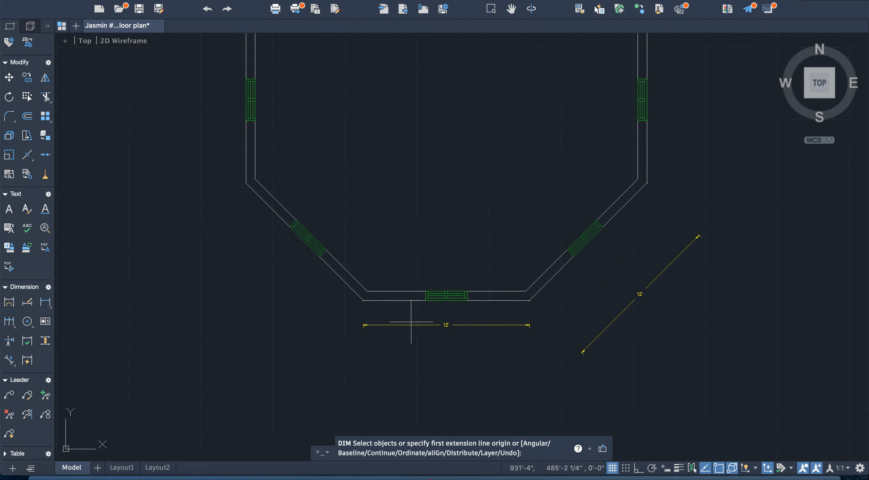
left_click(365, 324)
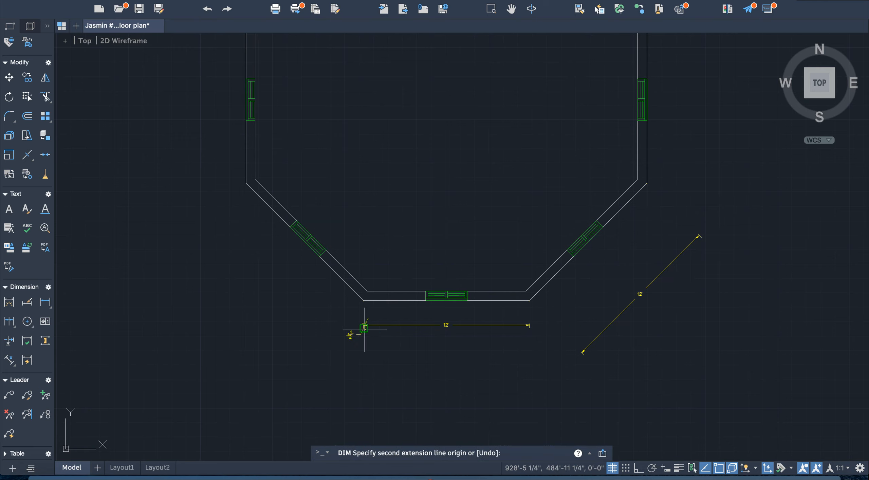
key("Escape")
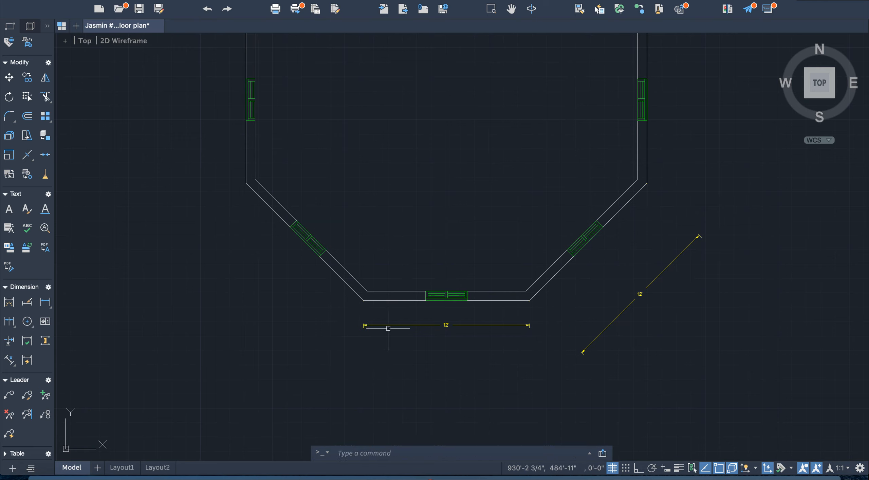
Move the bottom wall's dimension line farther down from the wall to make room for another row of dimensions
left_click(408, 325)
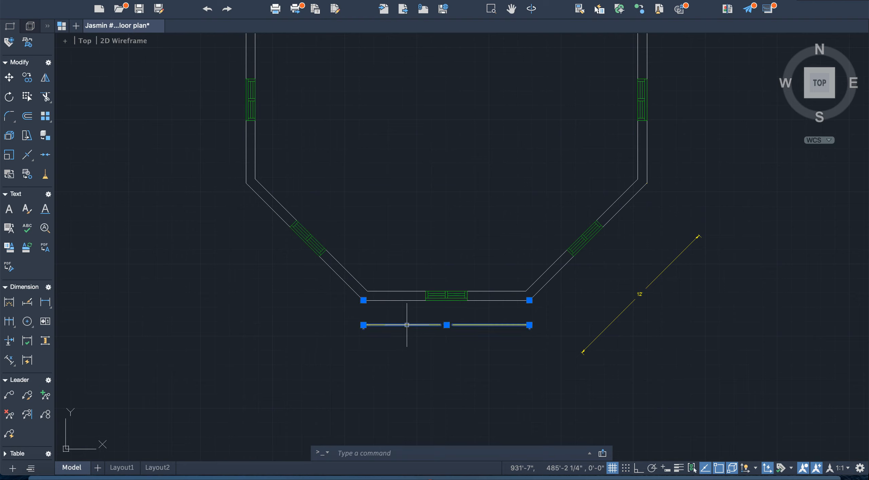
left_click(363, 325)
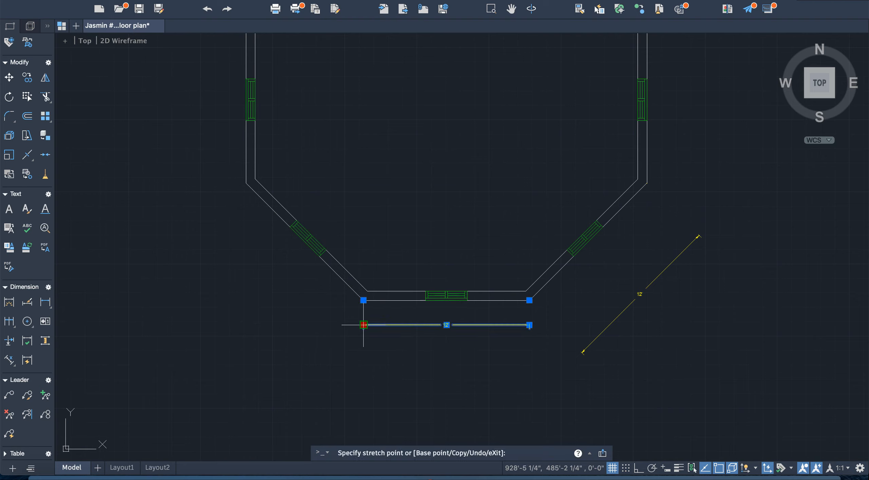
left_click(364, 353)
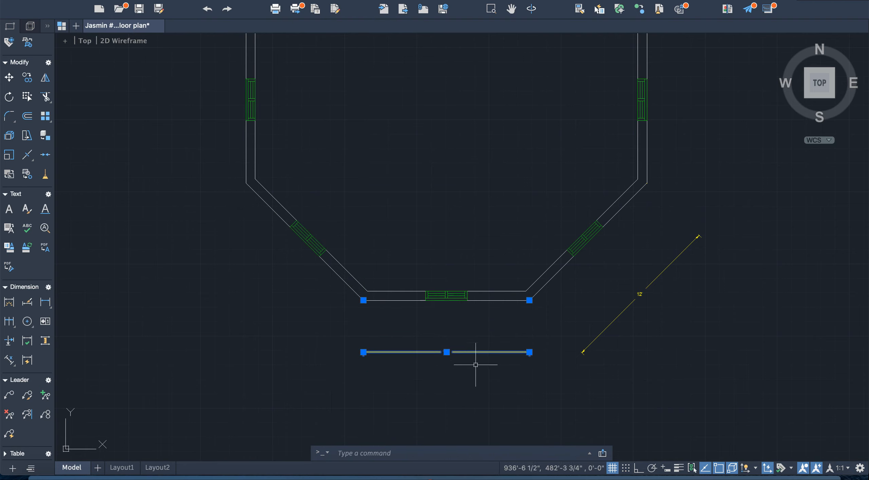
left_click(448, 396)
left_click(459, 375)
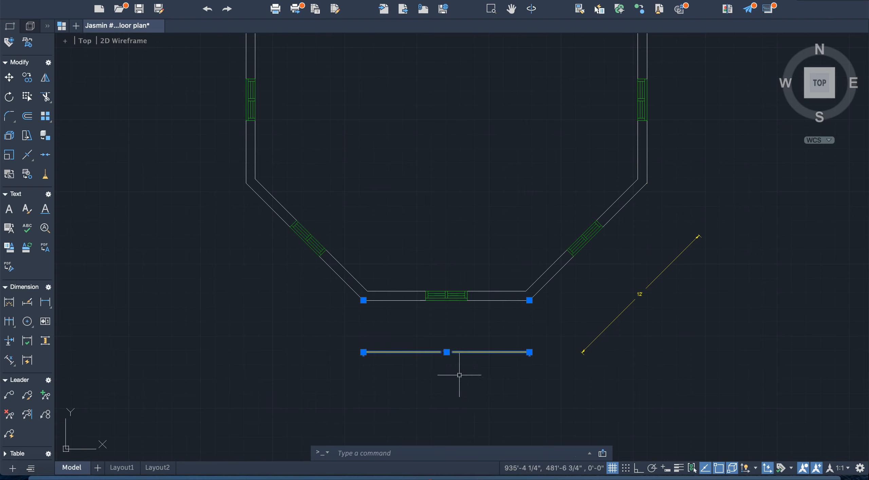
key("Escape")
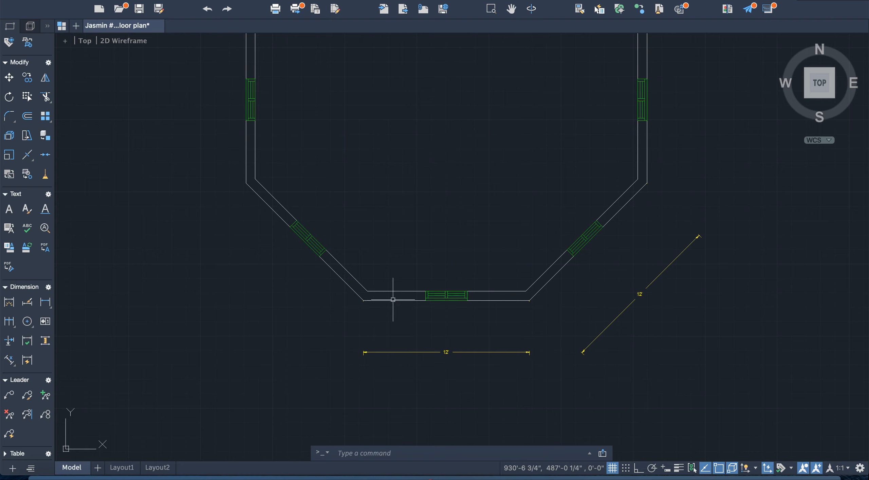
Draw a vertical line about 2'-6" long downward from the midpoint of the bottom window's outer edge
scroll(24, 126, "up", 5)
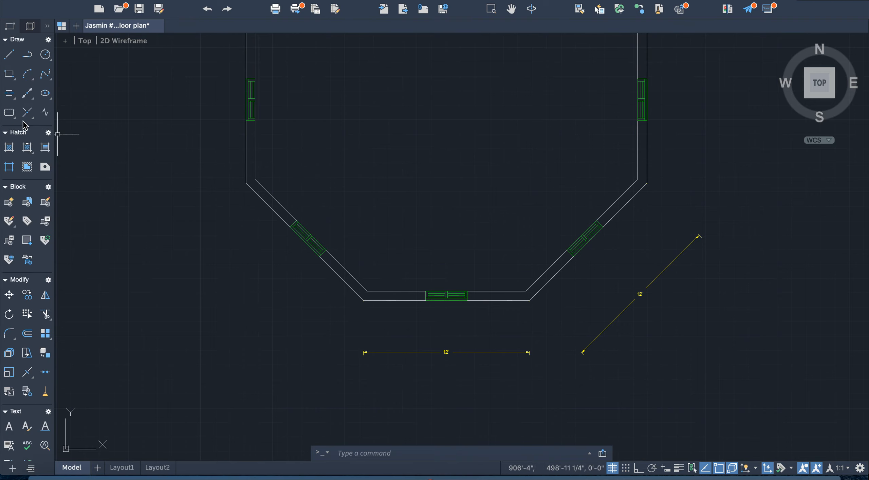
left_click(9, 54)
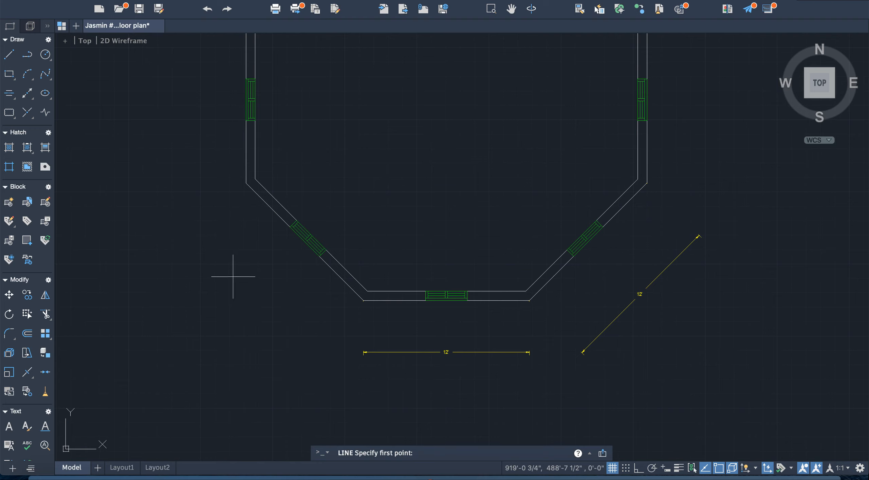
left_click(447, 299)
left_click(446, 334)
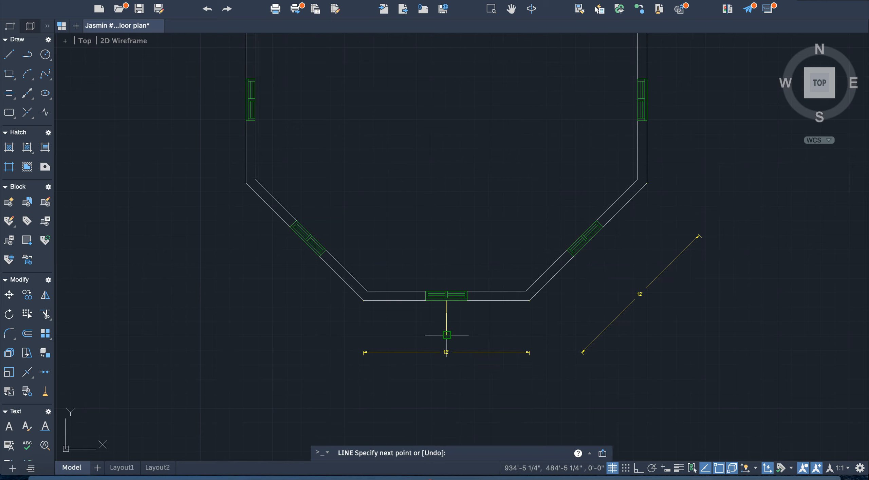
key("Escape")
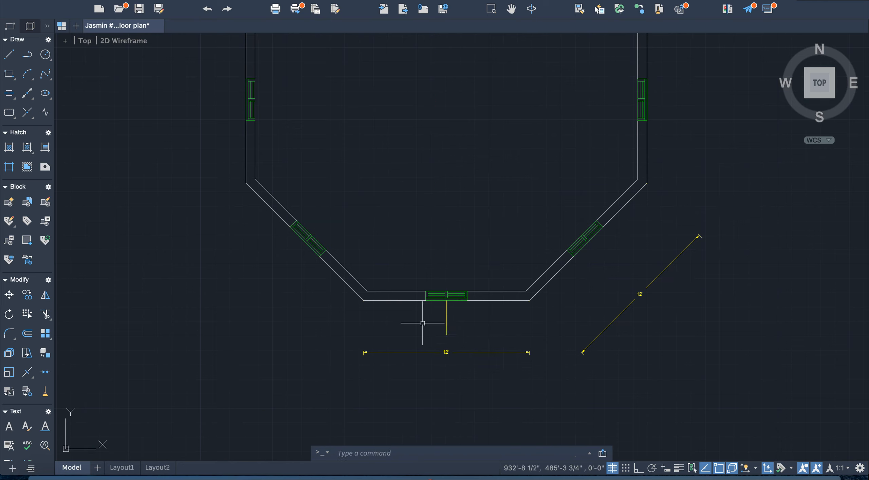
Dimension from the bottom wall's left outer corner to the window's center, with the dimension line between the wall and the overall dimension
scroll(19, 380, "down", 5)
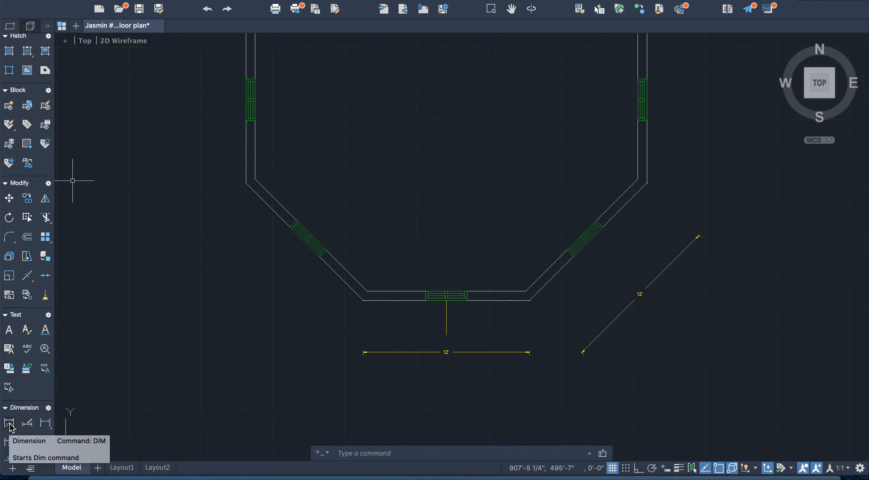
left_click(9, 423)
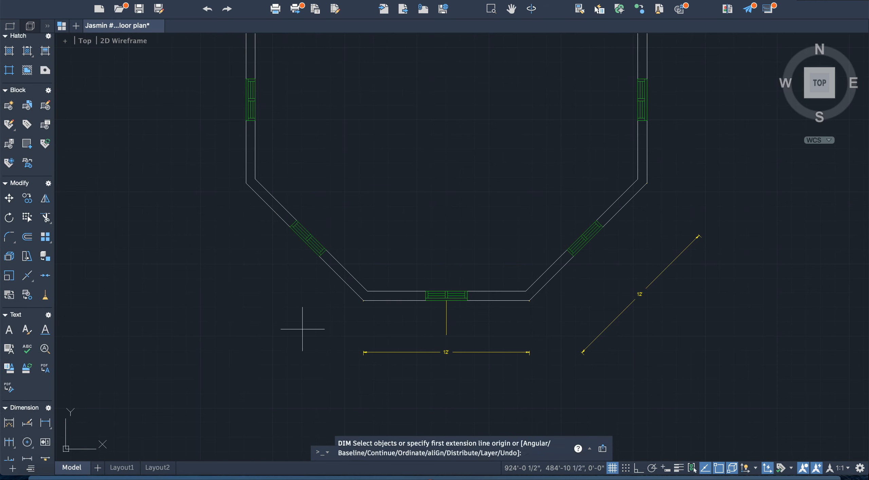
left_click(364, 300)
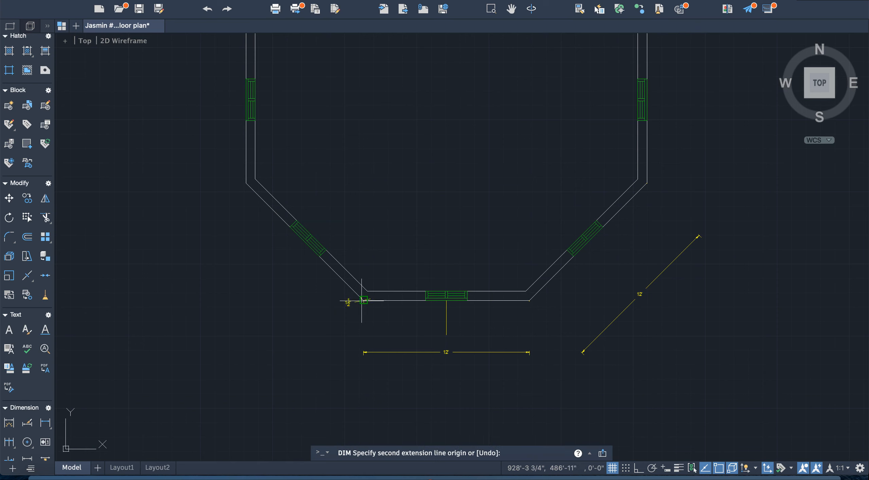
left_click(446, 300)
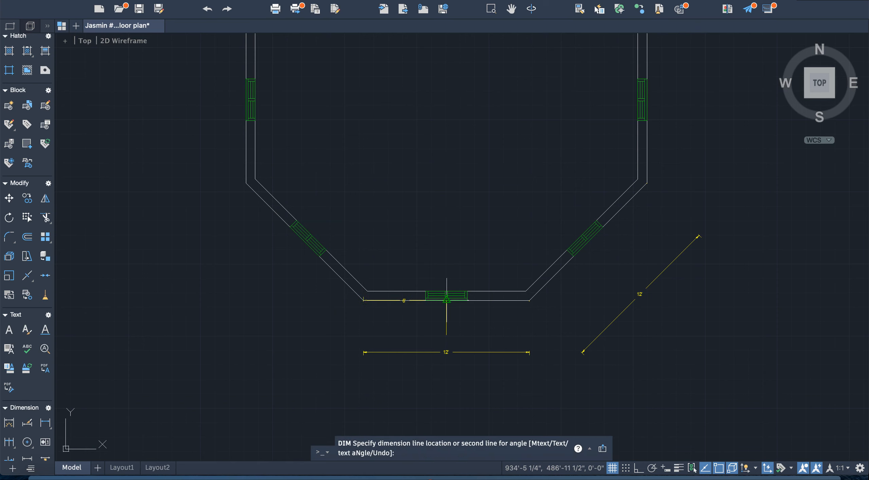
left_click(444, 329)
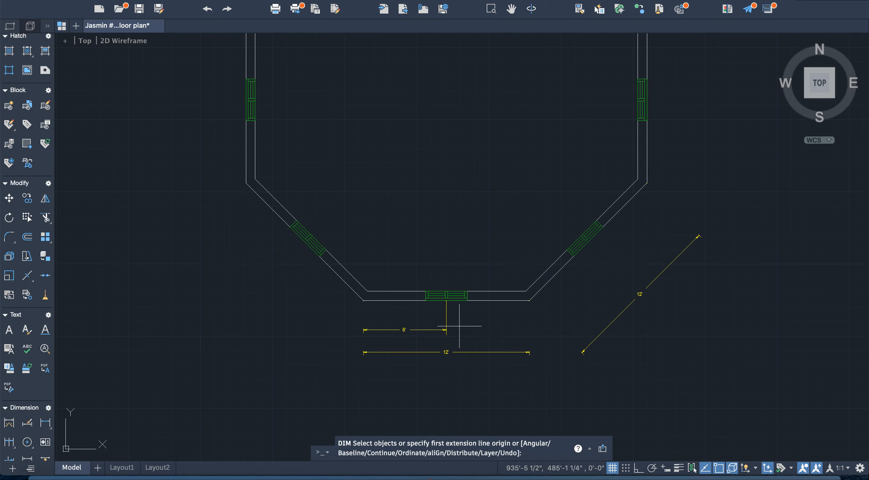
Dimension from the bottom wall's right outer corner to the window's center, aligned with the left half's dimension line
left_click(529, 299)
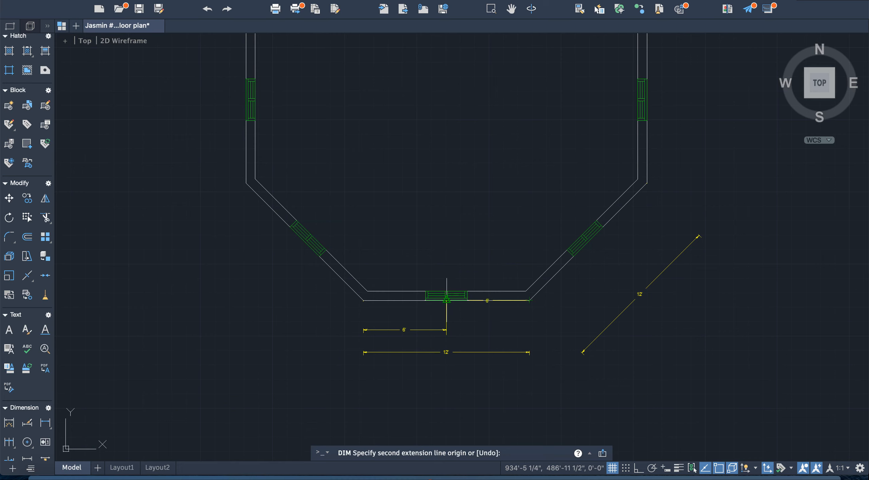
left_click(446, 300)
left_click(446, 331)
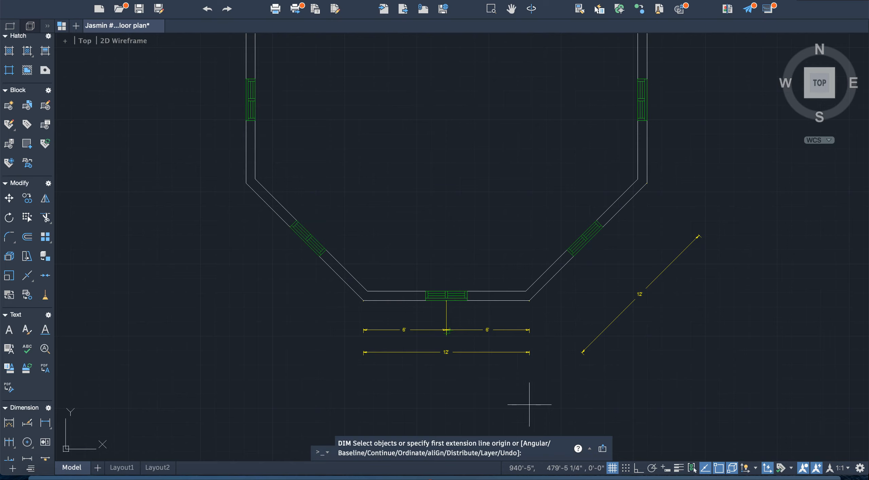
Draw a center line across the lower-left window, from the midpoint of its inner edge to the midpoint of its outer edge
scroll(486, 412, "down", 5)
scroll(480, 401, "down", 5)
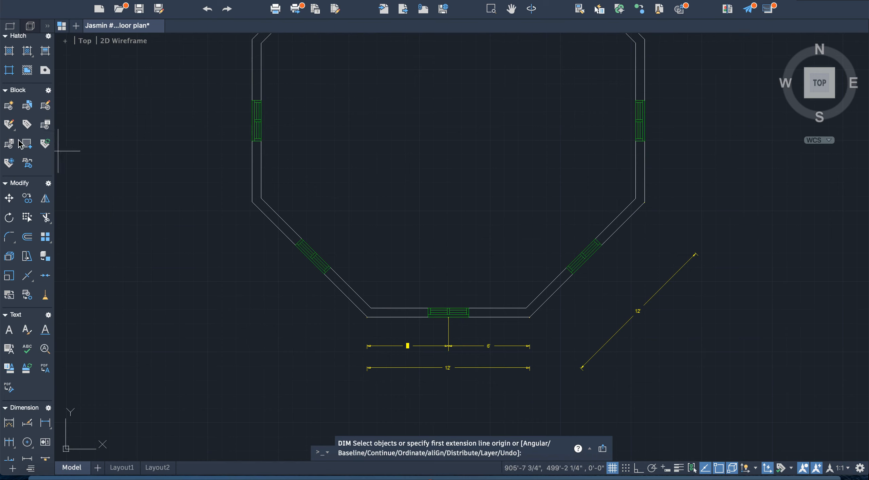
scroll(27, 141, "up", 3)
left_click(11, 57)
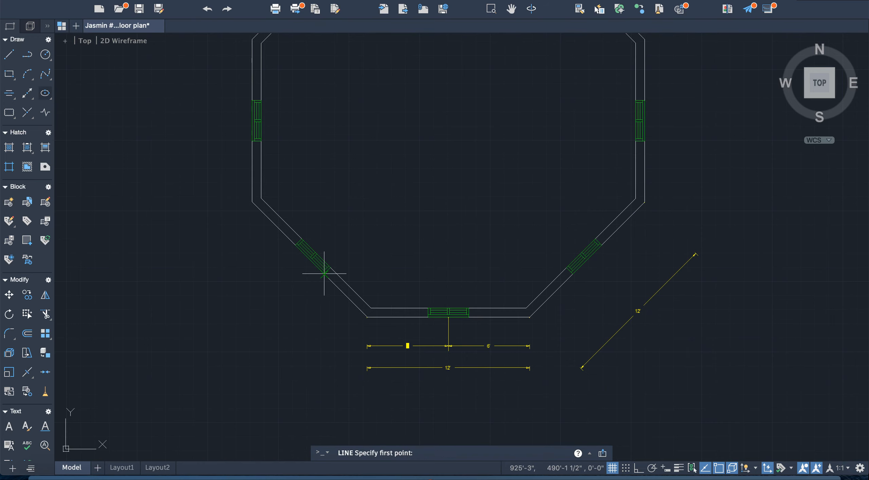
scroll(313, 260, "up", 5)
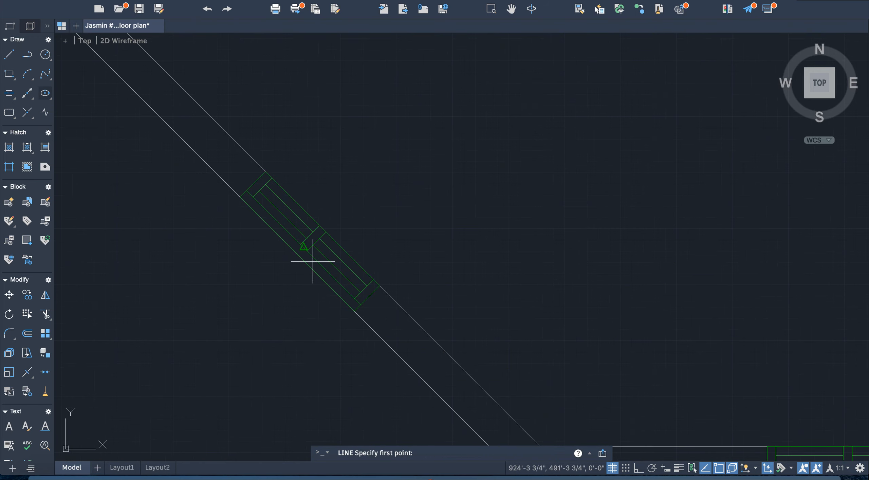
left_click(298, 254)
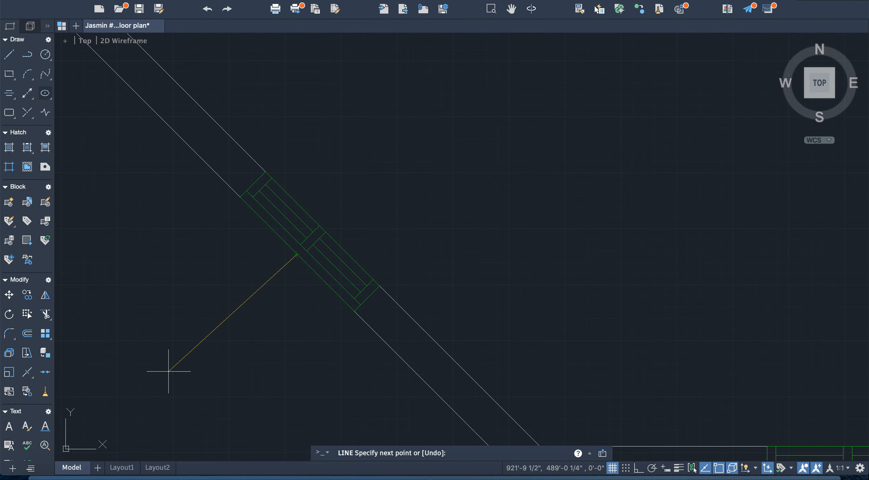
scroll(170, 365, "down", 3)
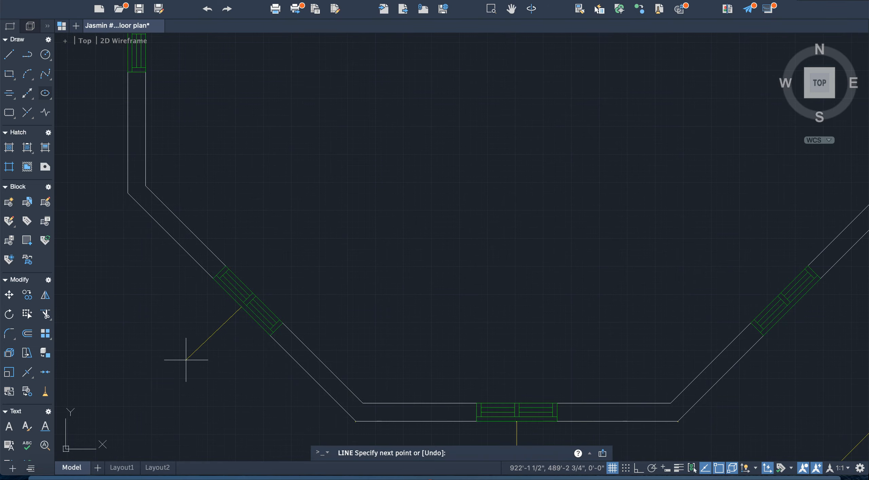
left_click(254, 294)
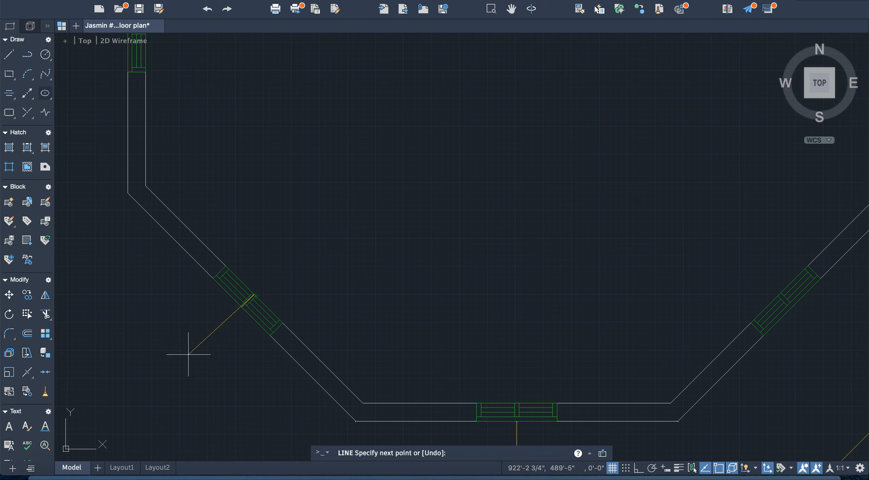
key("Escape")
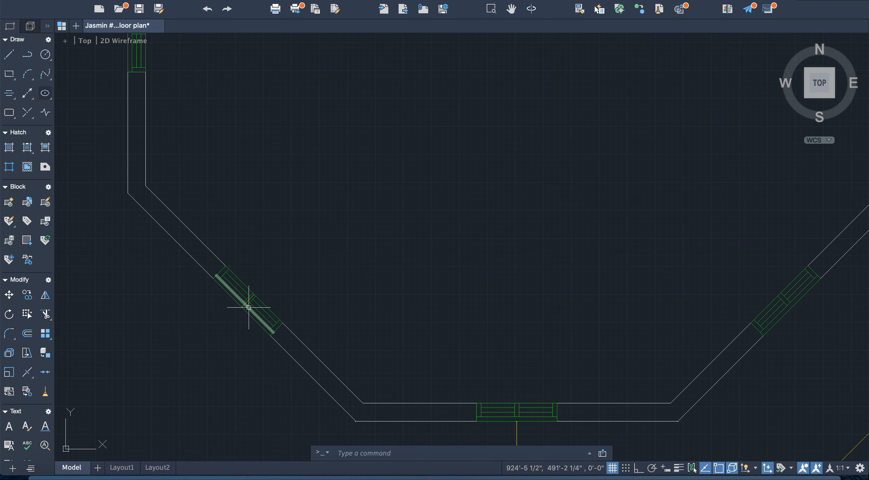
scroll(245, 307, "up", 5)
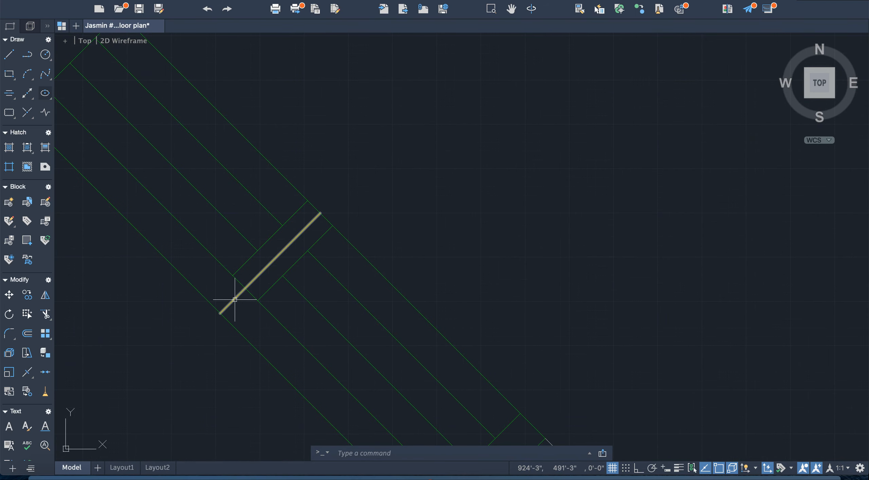
scroll(235, 300, "down", 5)
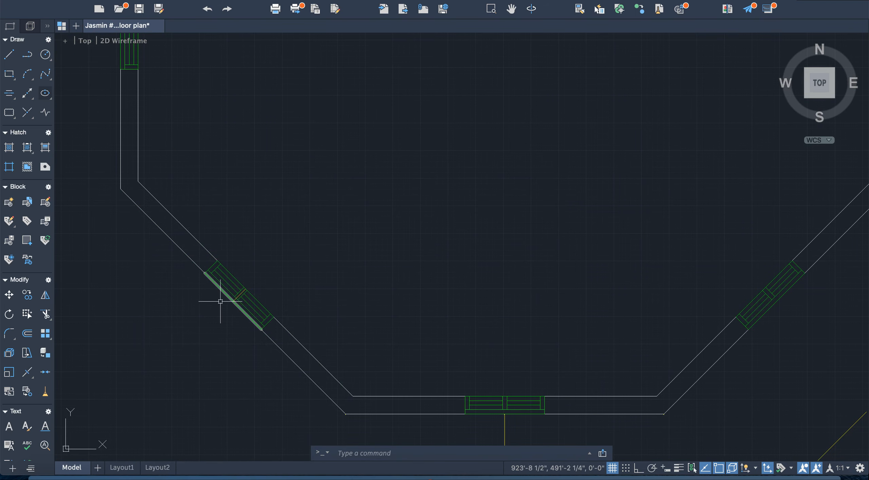
Dimension the full outer length of the lower-left diagonal wall, placing the dimension line outside and parallel to the wall
scroll(33, 395, "down", 6)
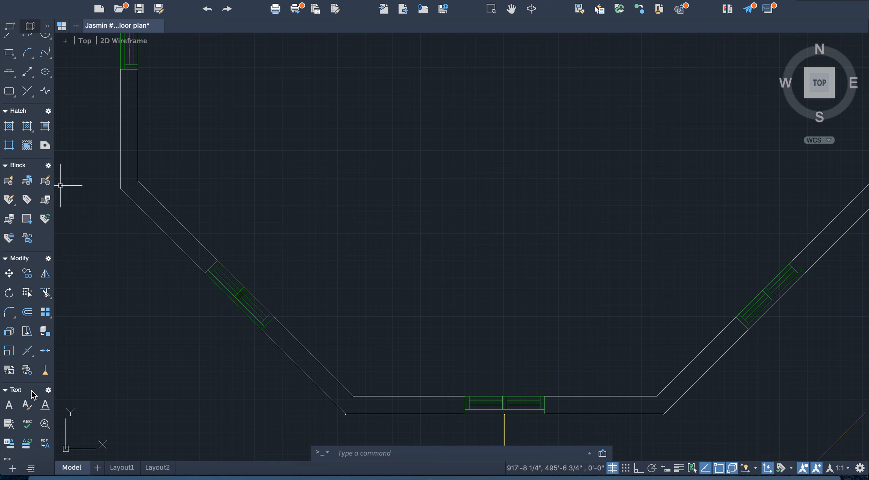
left_click(9, 400)
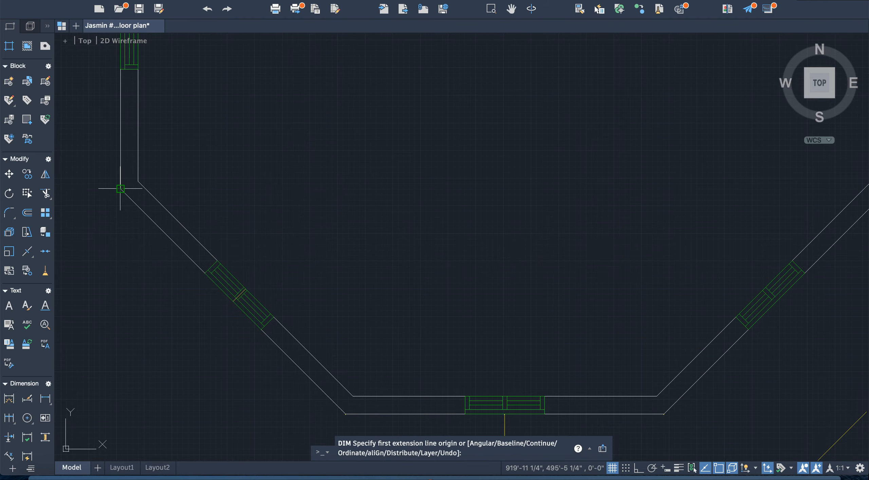
left_click(169, 239)
scroll(115, 288, "down", 5)
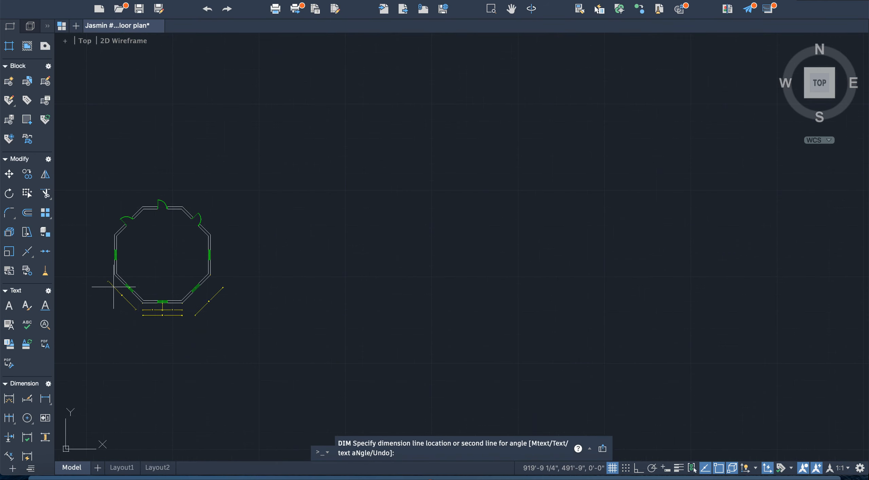
left_click(111, 291)
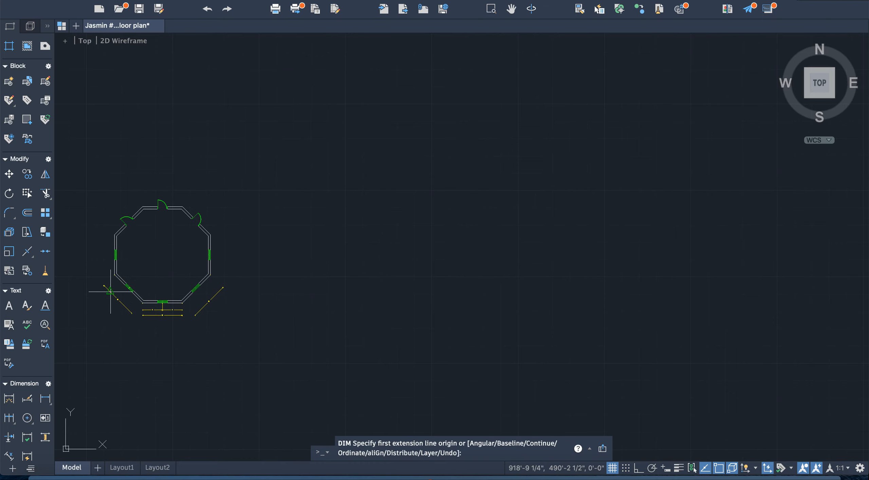
scroll(111, 291, "up", 5)
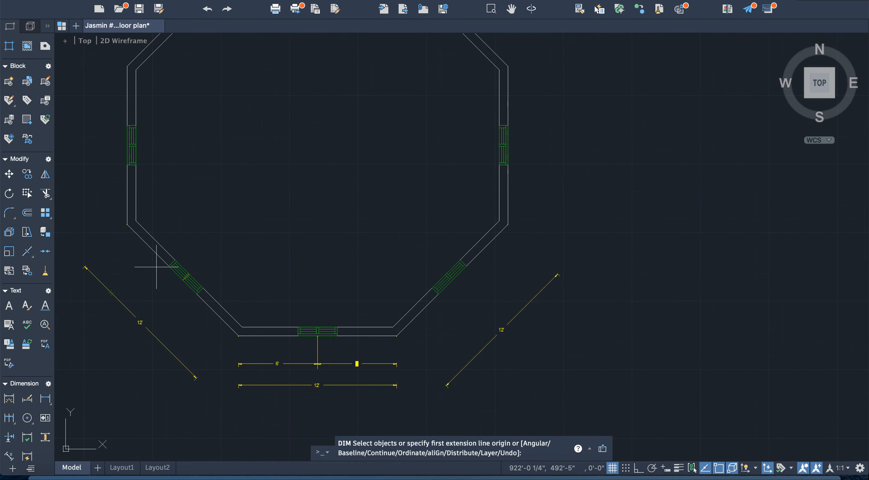
left_click(128, 225)
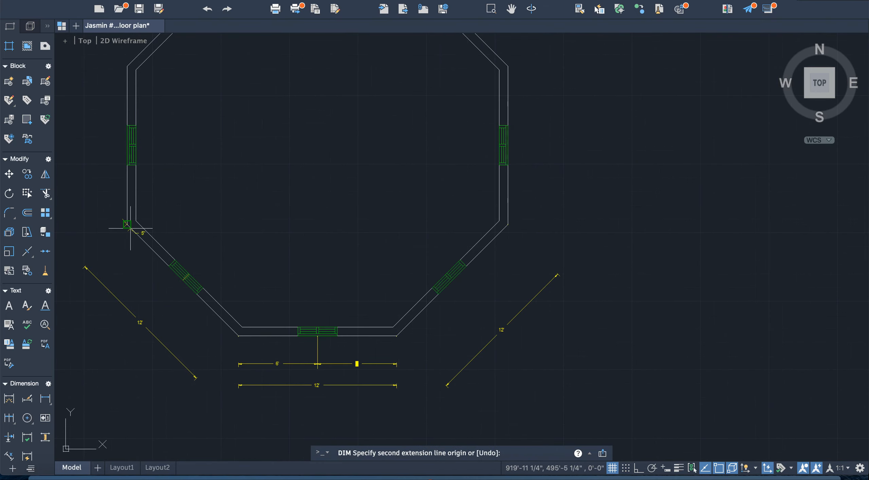
left_click(169, 267)
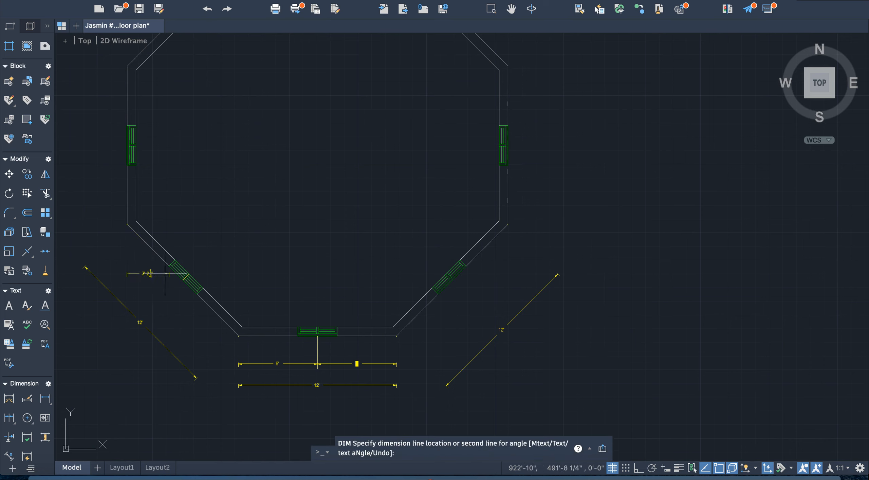
key("Escape")
Dimension from the lower-left window's center to the wall's upper outer corner, with the dimension line between the wall and the overall dimension
key("Return")
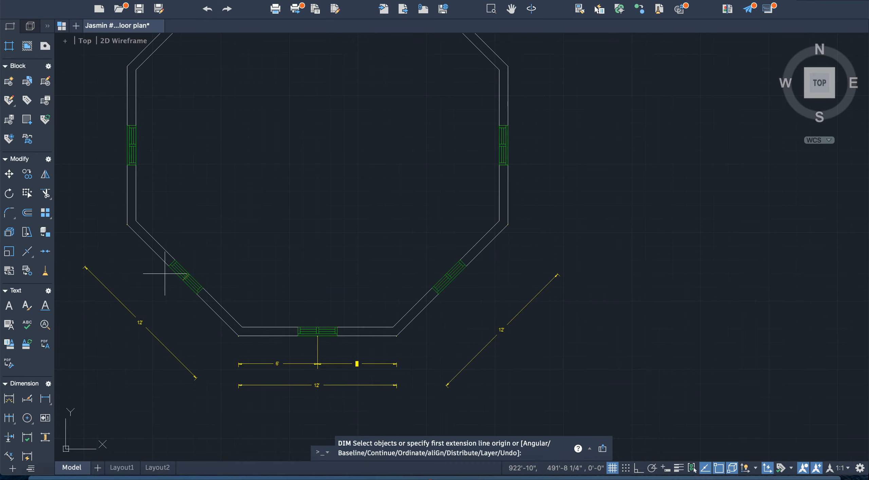
scroll(185, 277, "up", 5)
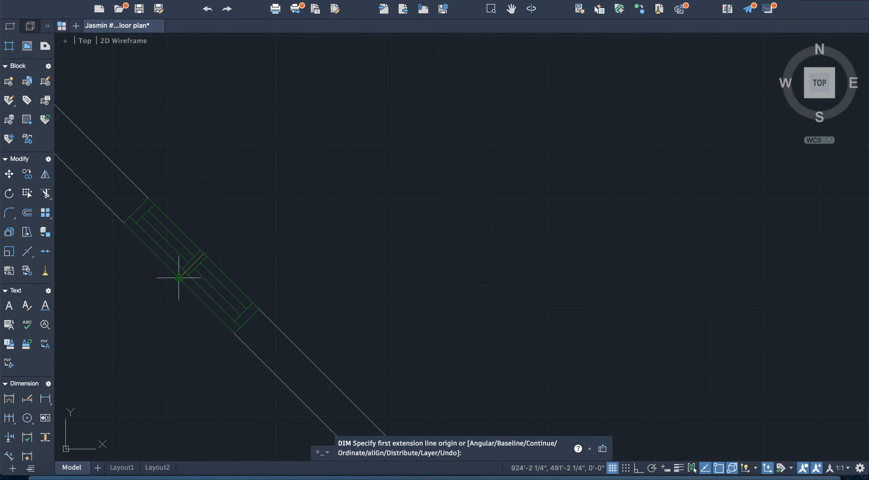
left_click(172, 282)
scroll(173, 282, "down", 5)
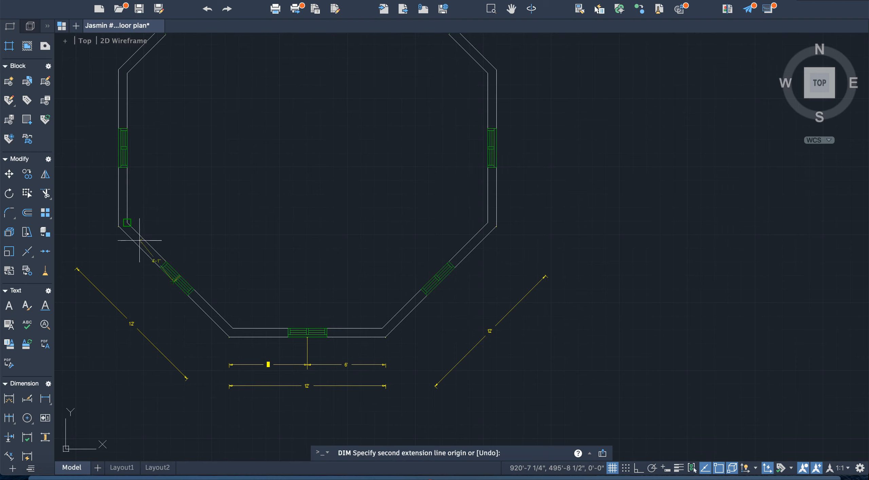
left_click(120, 227)
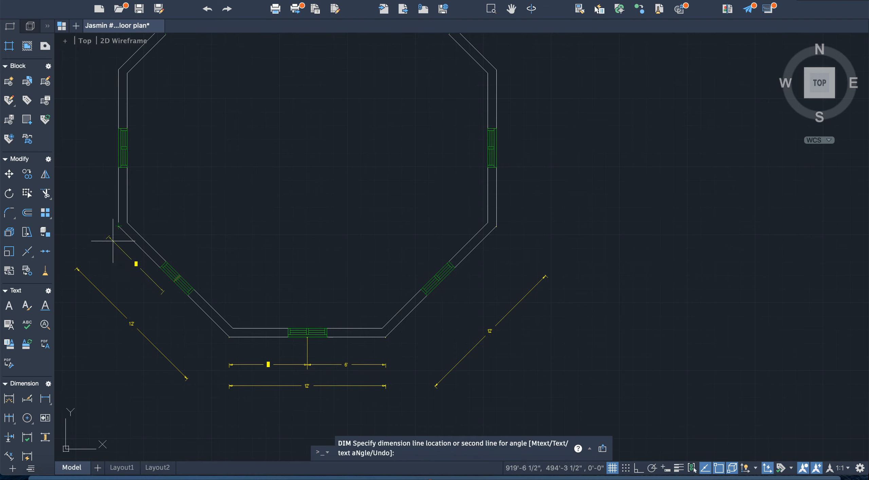
left_click(110, 253)
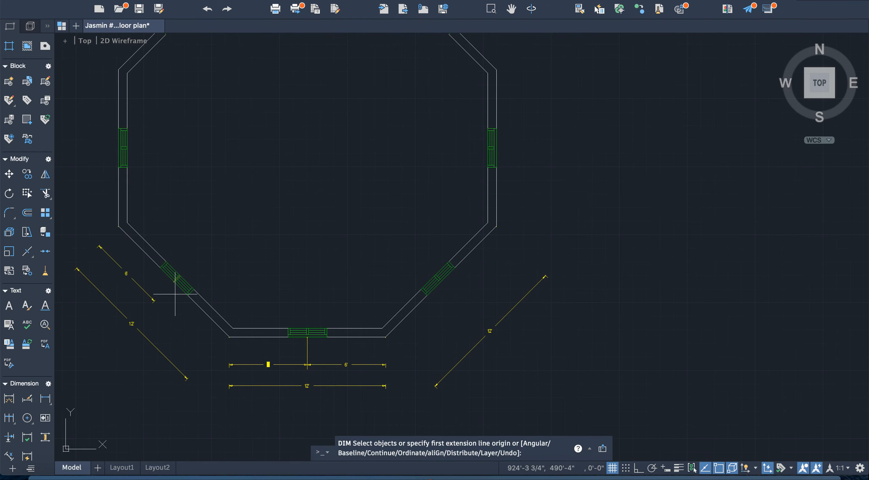
Dimension from the lower-left window's center to the wall's lower outer corner, aligned with the upper half's dimension line
scroll(174, 285, "up", 3)
scroll(174, 281, "up", 2)
left_click(174, 269)
scroll(175, 269, "down", 6)
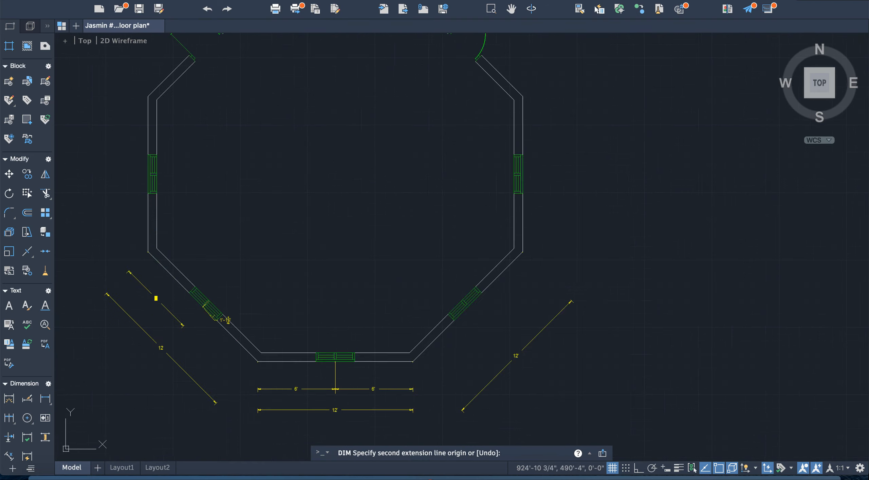
scroll(212, 327, "up", 6)
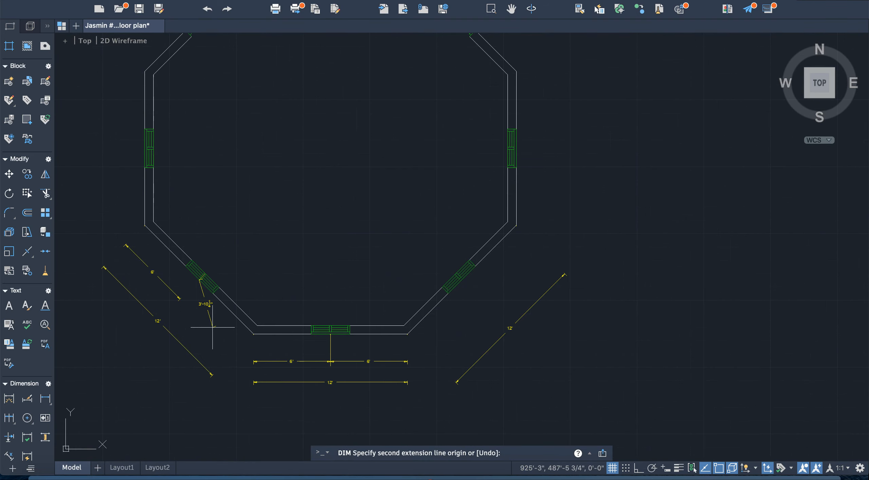
left_click(253, 333)
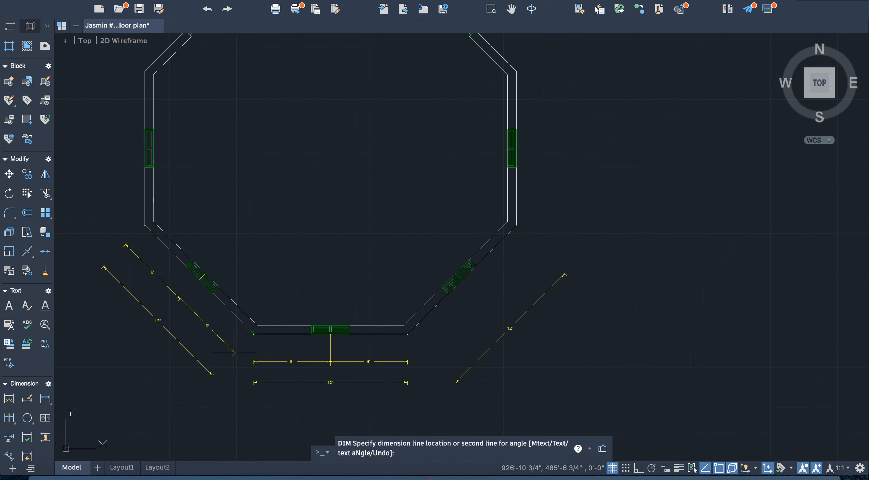
left_click(234, 352)
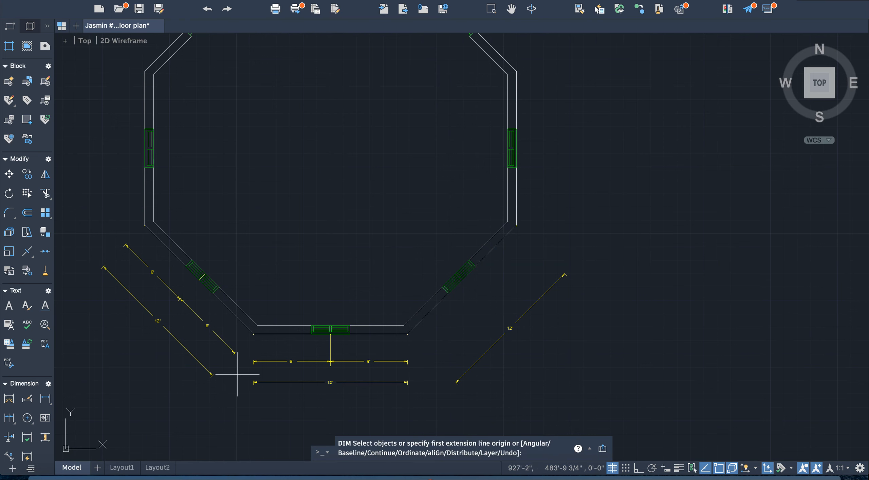
key("Escape")
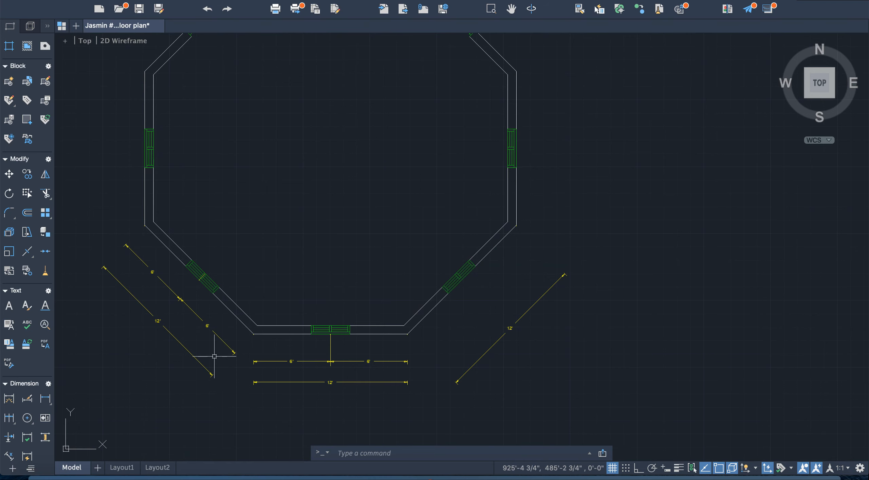
scroll(213, 350, "down", 3)
scroll(194, 320, "up", 6)
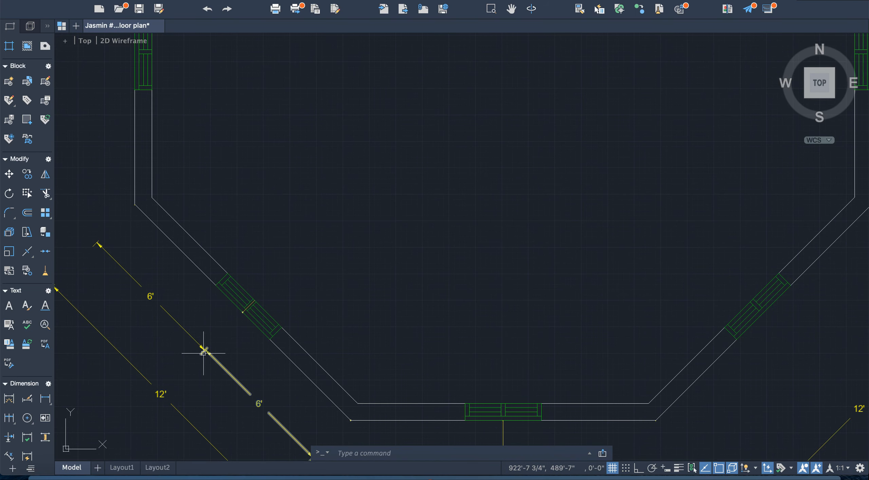
left_click(203, 353)
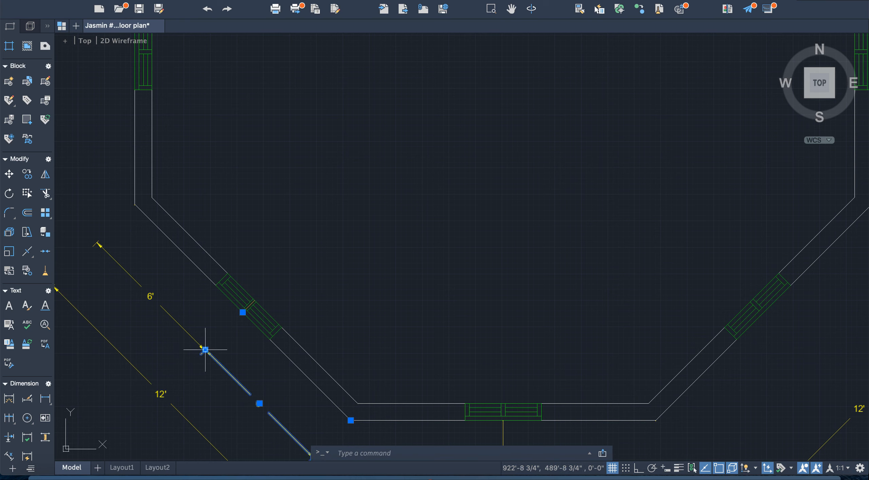
left_click(243, 312)
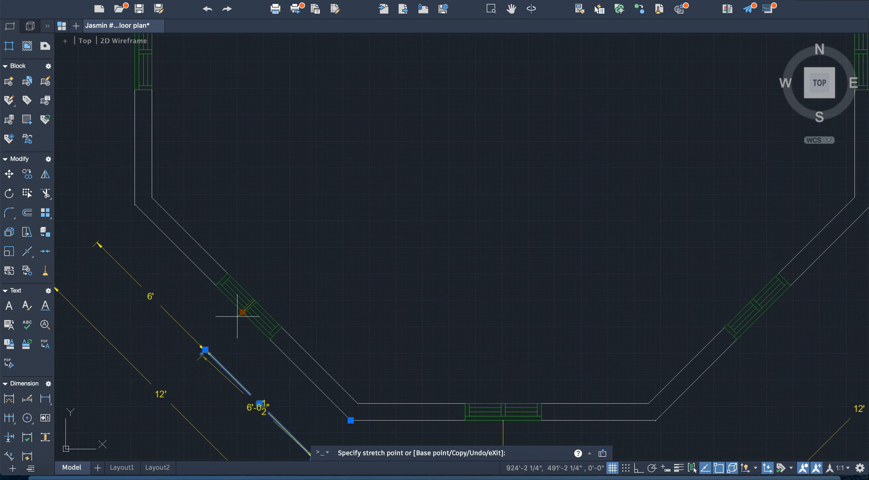
left_click(243, 312)
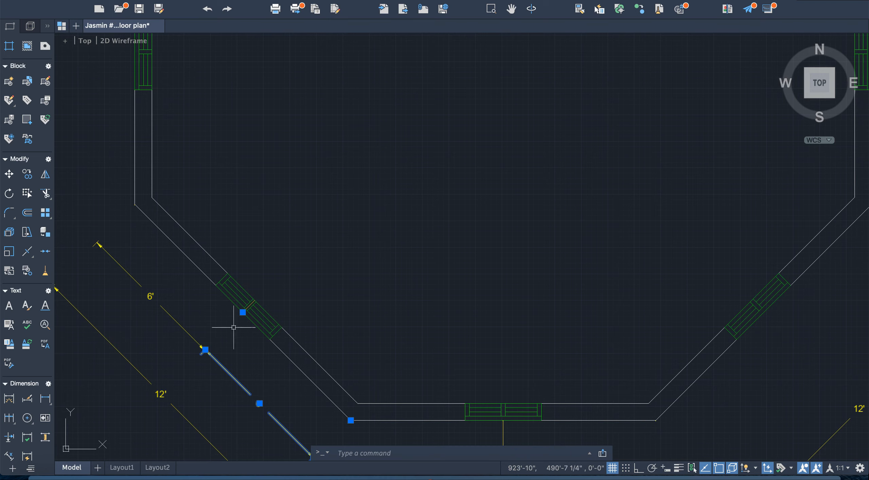
key("Escape")
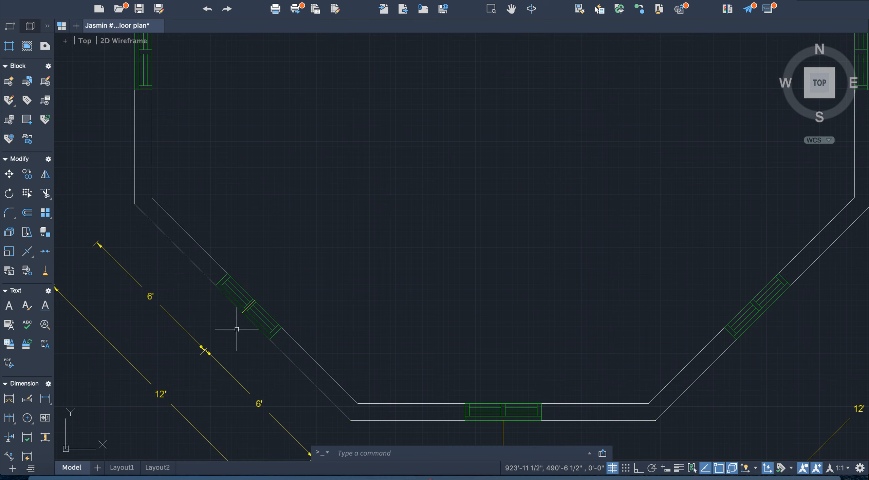
Stretch the outer end of the lower-left window's center line outward to the point where the two half dimensions meet
scroll(266, 301, "up", 3)
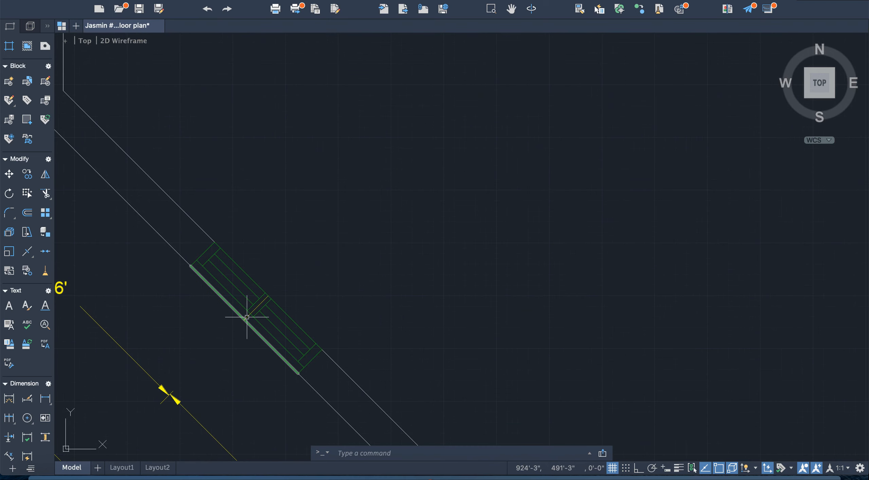
left_click(247, 317)
left_click(245, 319)
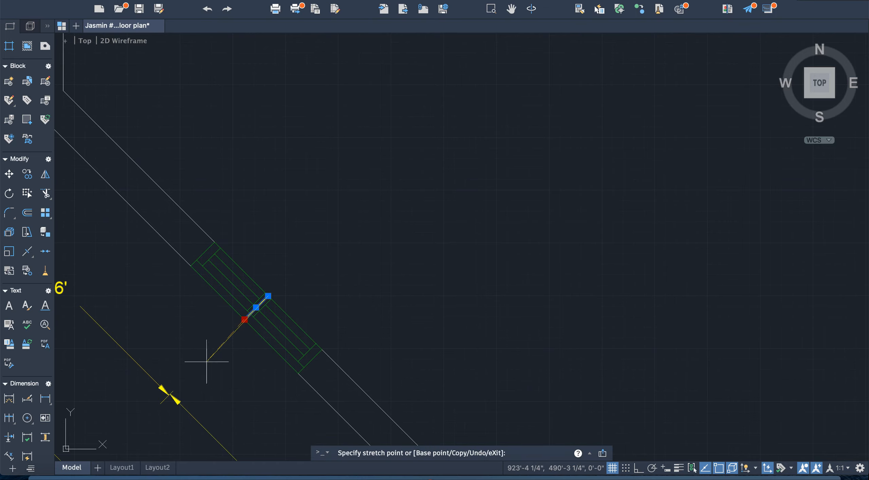
left_click(170, 393)
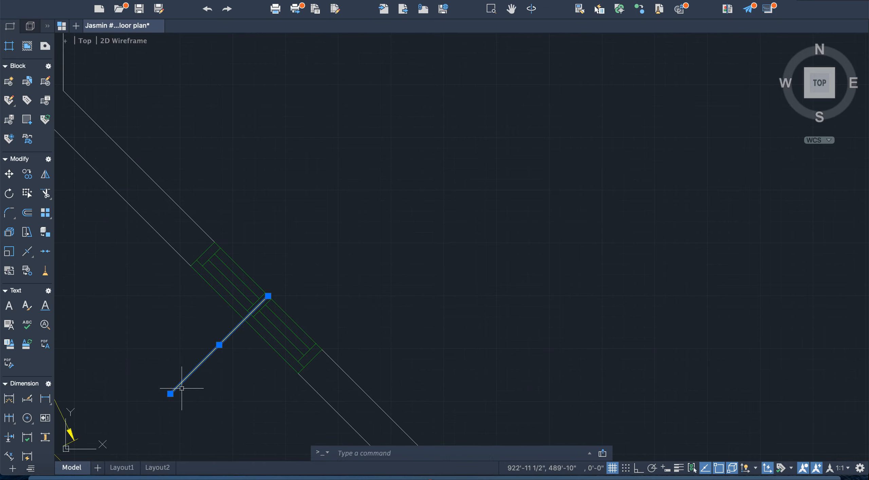
scroll(181, 388, "down", 5)
scroll(181, 388, "up", 3)
scroll(182, 387, "down", 3)
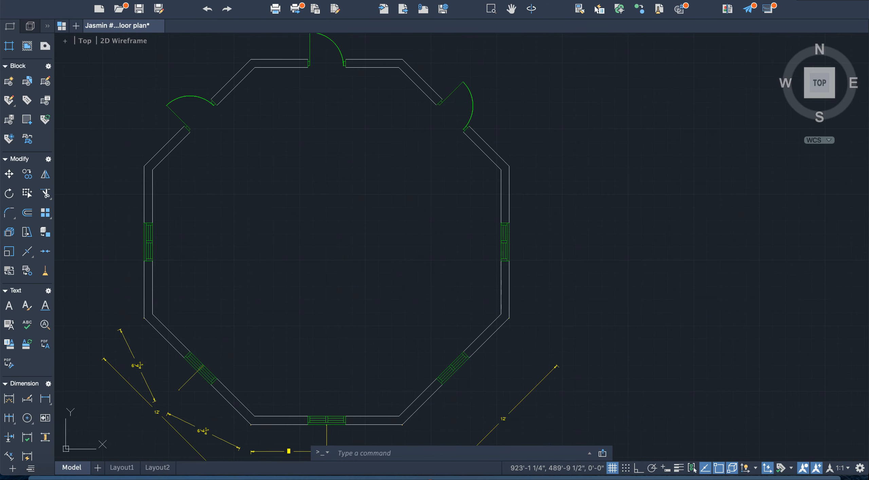
Draw a line from the meeting point of the lower-left half dimensions to the outer end of the window's center line
scroll(184, 388, "up", 5)
left_click(183, 388)
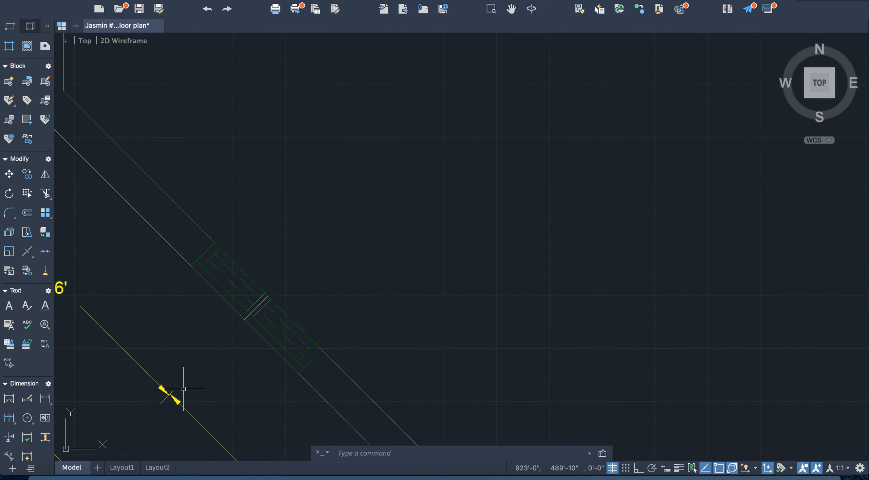
scroll(175, 409, "down", 5)
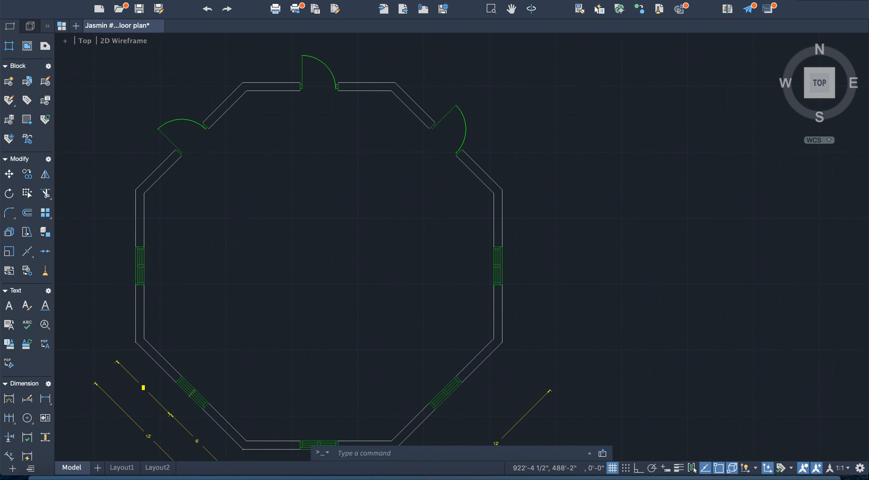
scroll(170, 431, "up", 6)
scroll(171, 431, "down", 4)
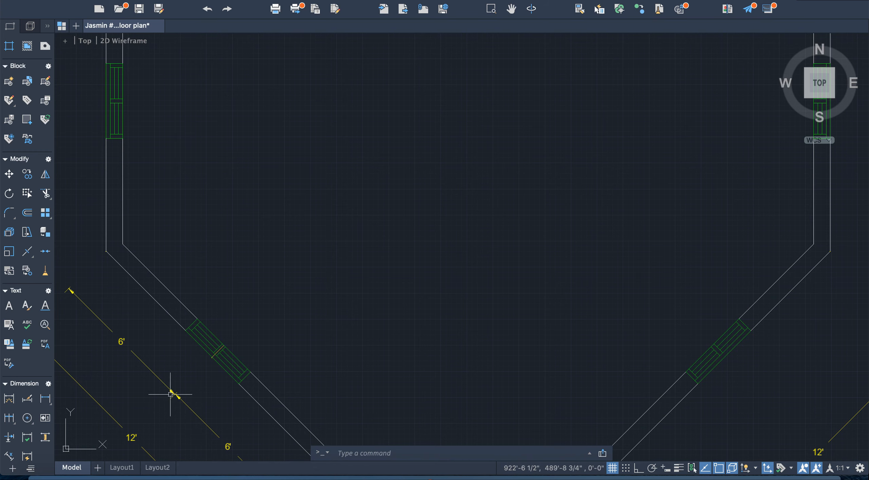
scroll(176, 396, "up", 5)
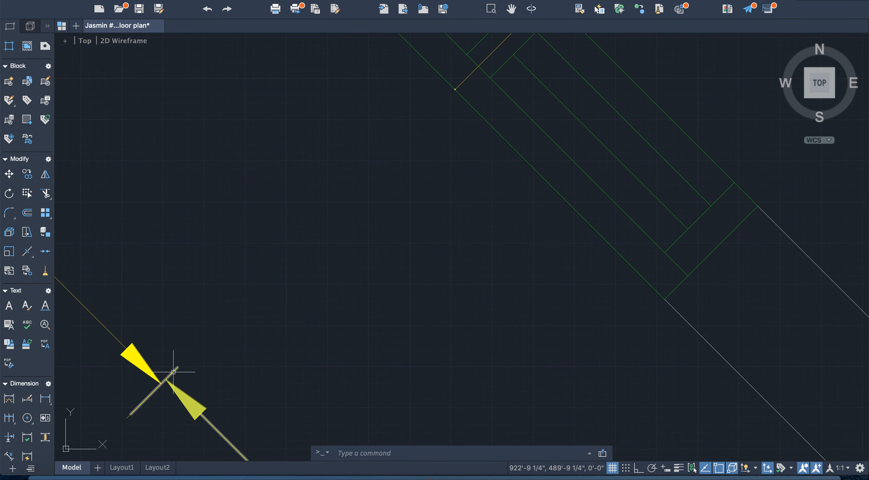
scroll(174, 388, "down", 3)
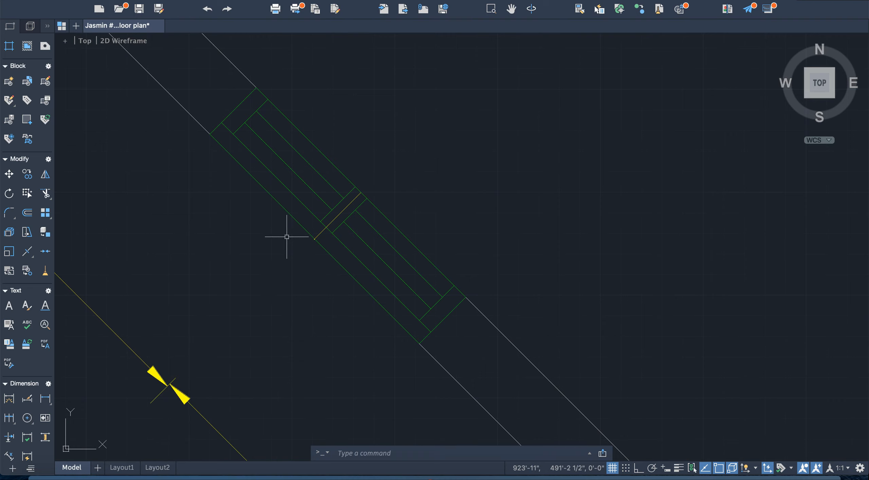
scroll(17, 82, "up", 5)
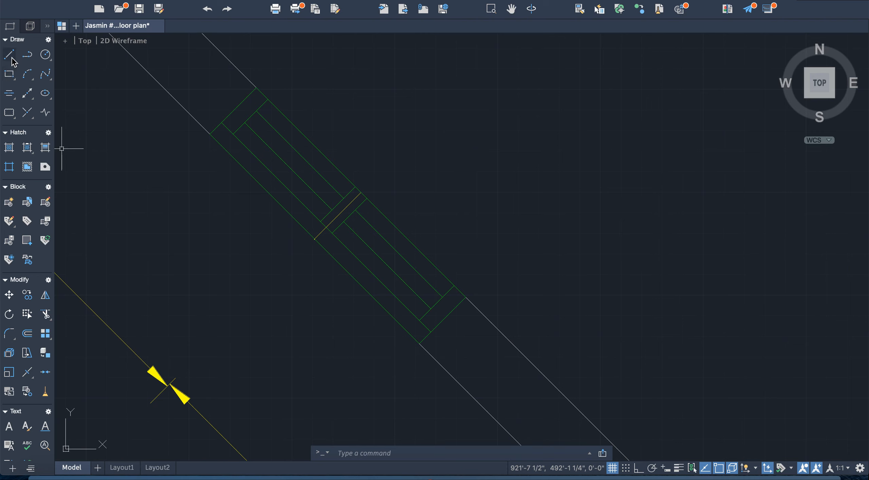
left_click(12, 57)
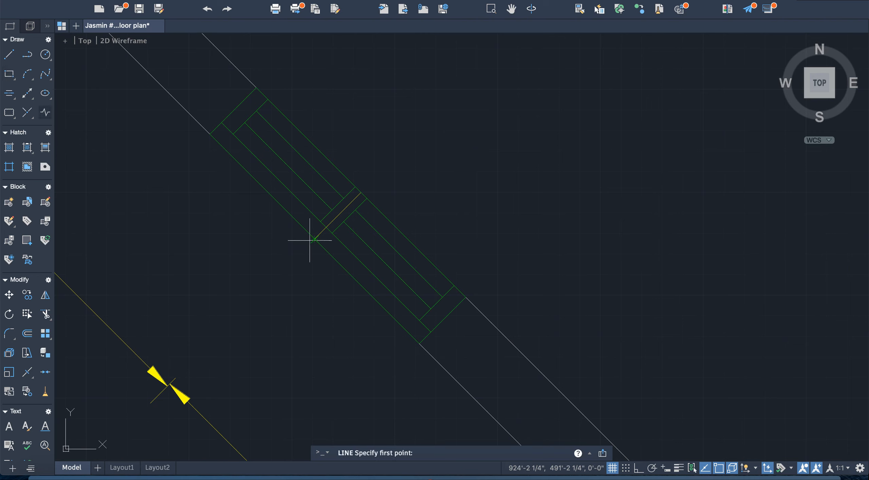
left_click(170, 384)
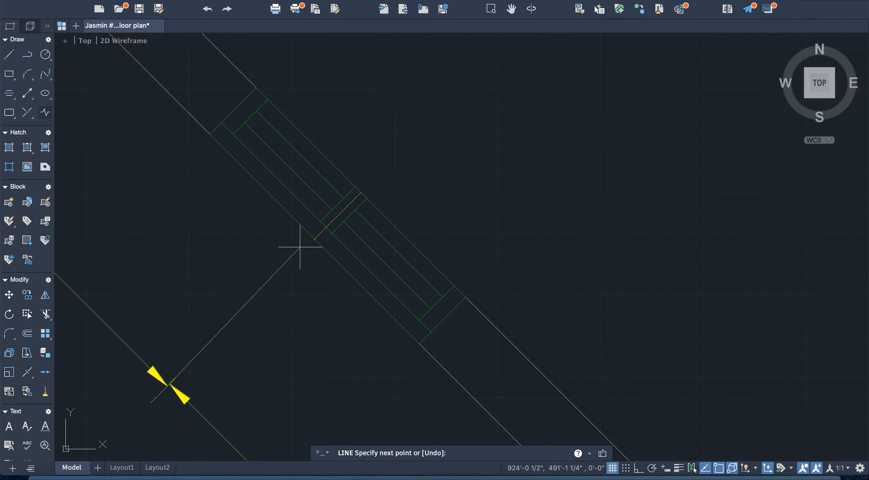
scroll(307, 253, "down", 5)
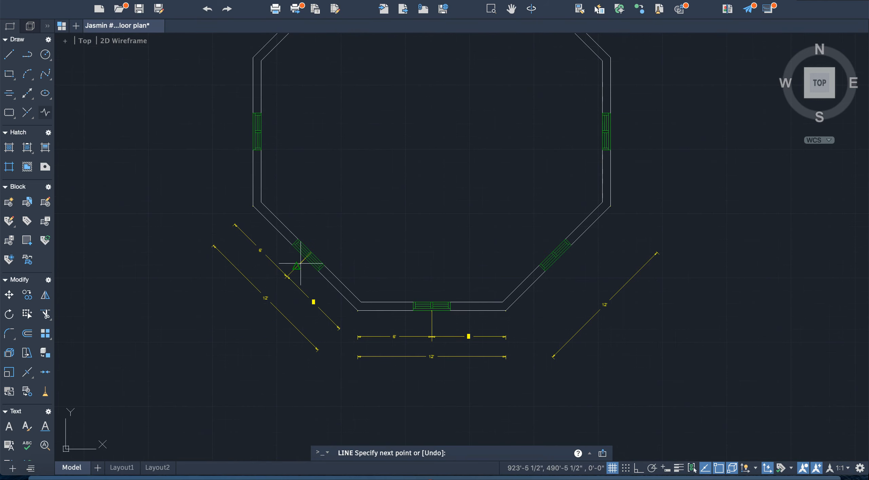
key("Escape")
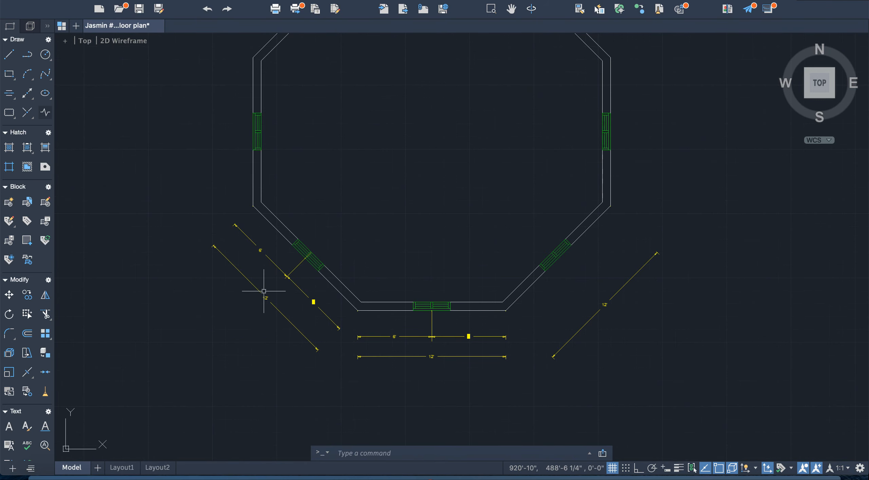
Trim away the part of the lower-left center line that lies inside the window
scroll(255, 282, "down", 5)
scroll(304, 260, "up", 9)
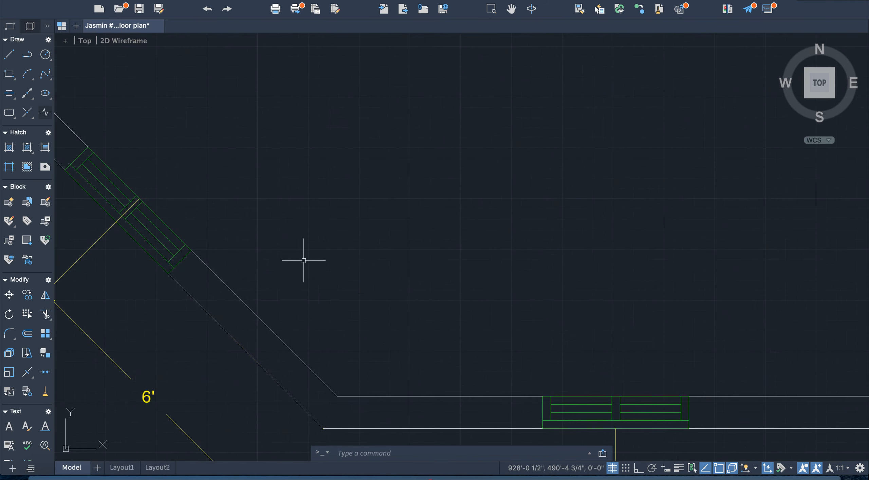
scroll(304, 258, "down", 3)
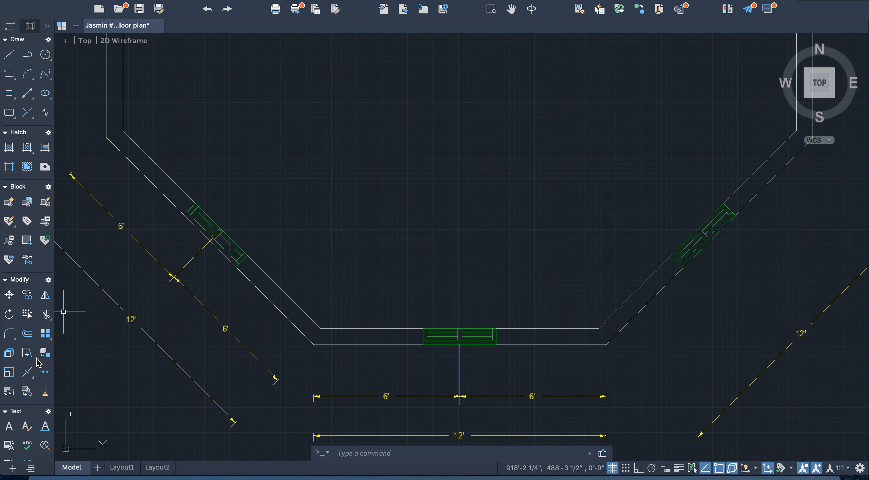
left_click(40, 316)
scroll(221, 247, "up", 5)
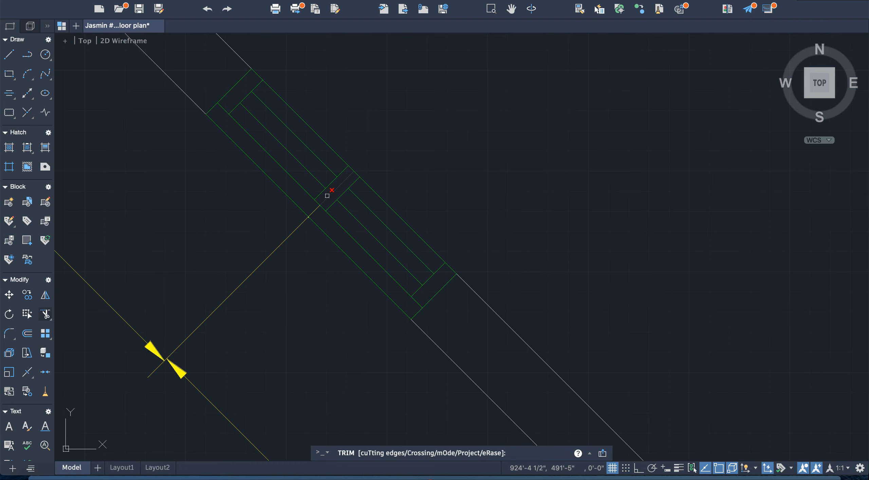
scroll(312, 215, "down", 6)
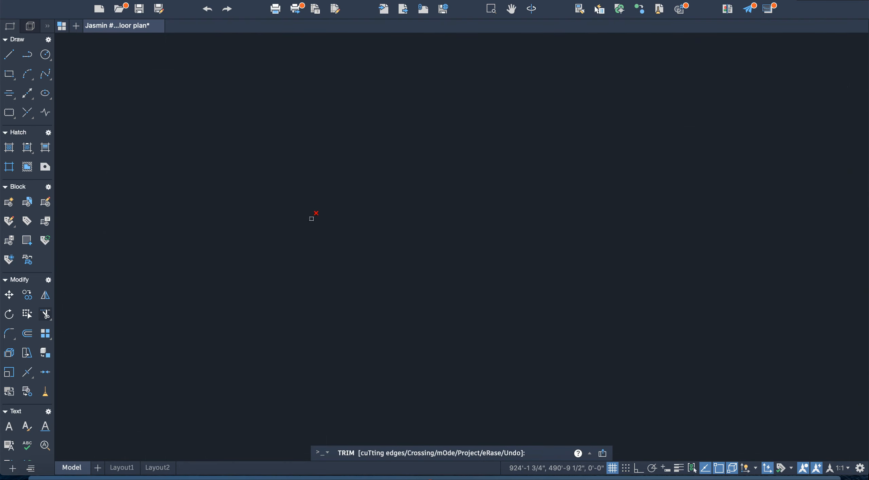
scroll(267, 161, "up", 3)
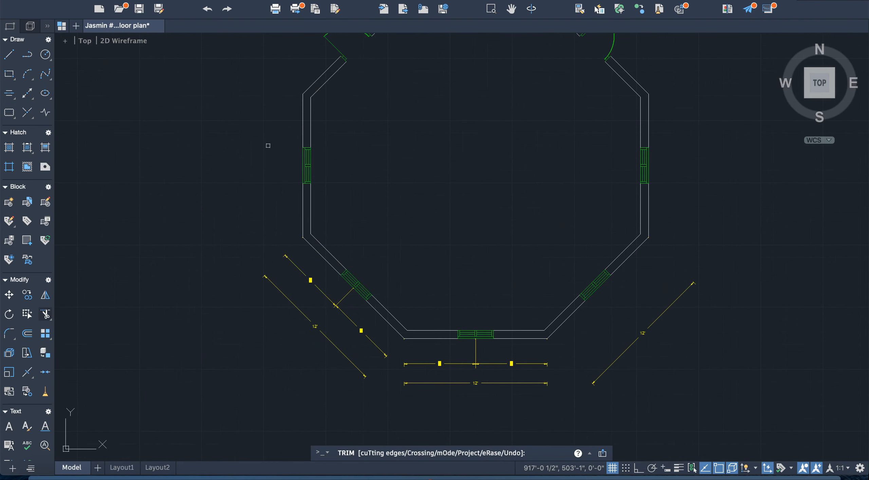
scroll(270, 152, "up", 3)
scroll(270, 151, "down", 3)
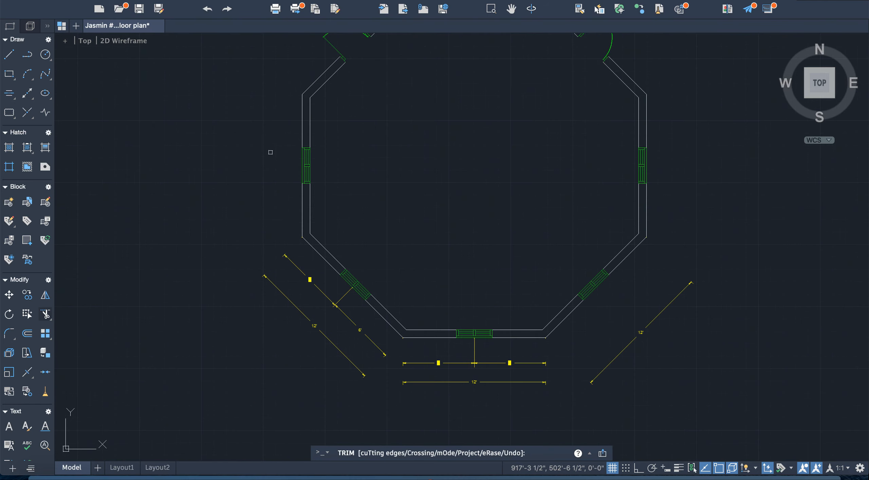
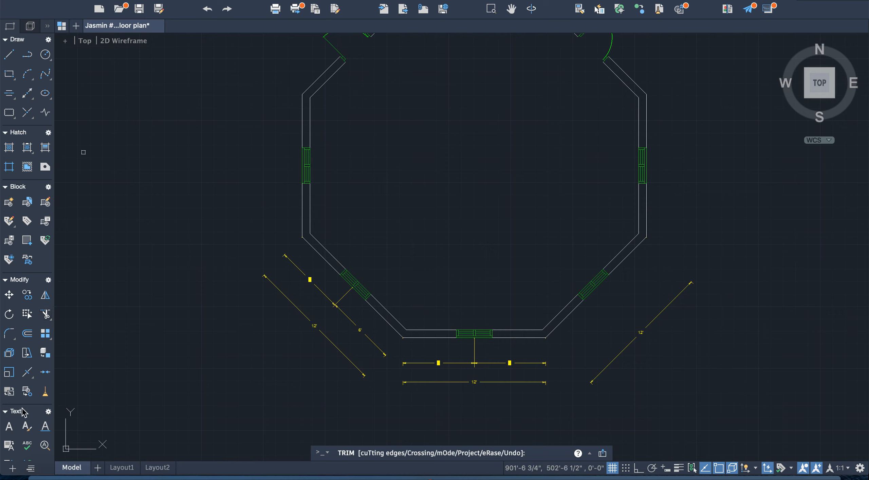
key("Escape")
Dimension the full outer length of the left vertical wall, placing the dimension line outside the wall
scroll(22, 437, "down", 3)
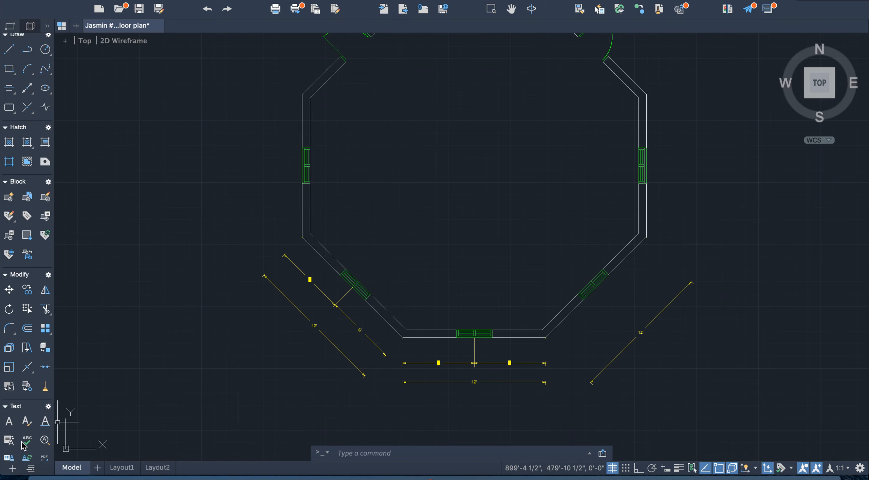
scroll(22, 445, "down", 2)
left_click(9, 431)
scroll(126, 387, "down", 6)
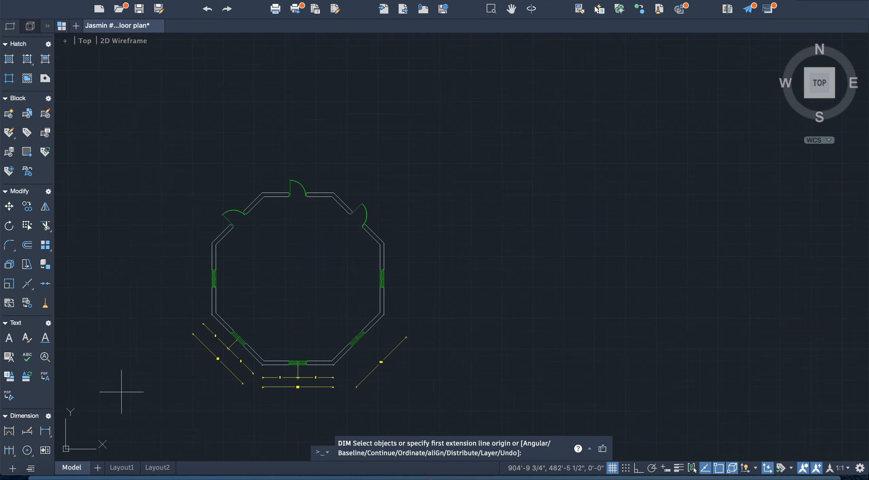
scroll(163, 292, "up", 10)
scroll(157, 269, "down", 5)
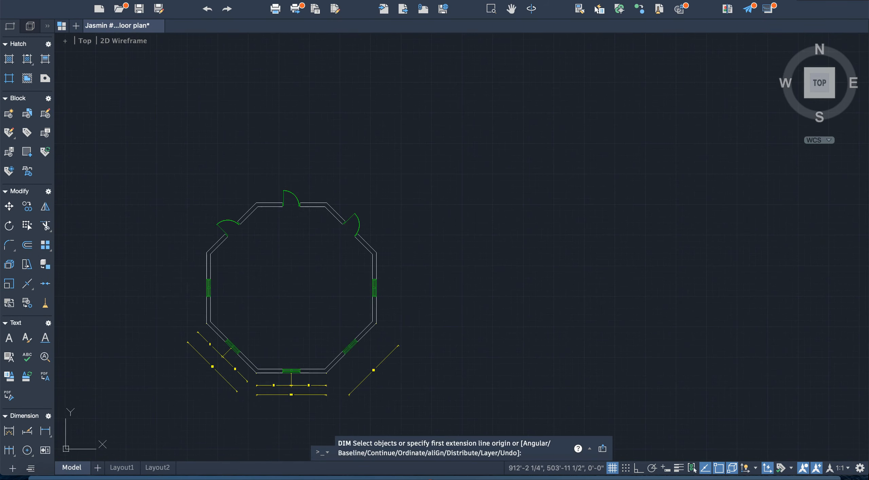
scroll(163, 351, "up", 3)
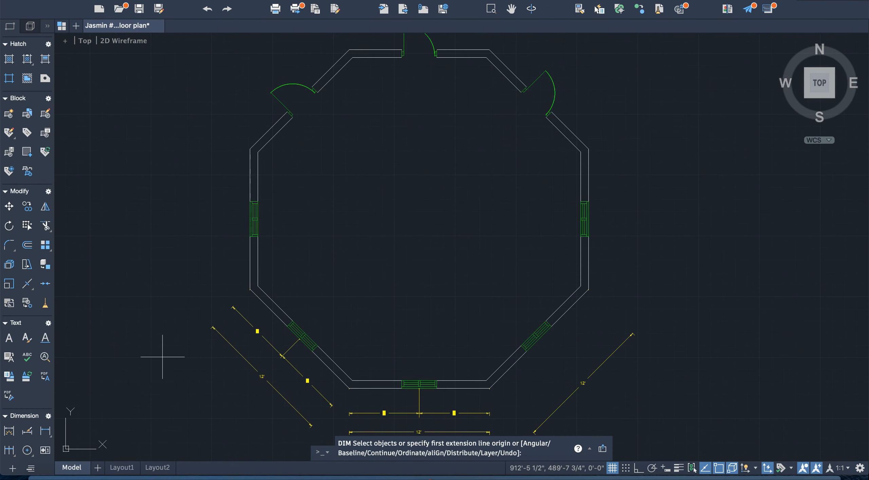
left_click(250, 149)
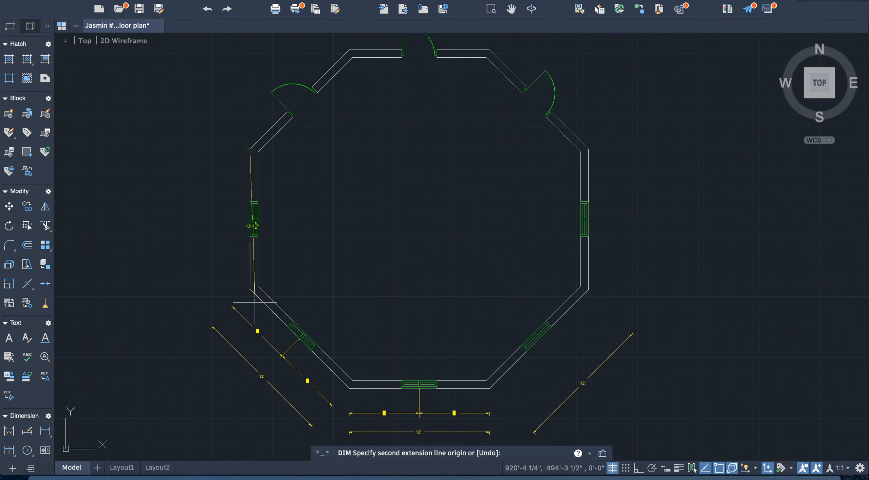
left_click(251, 289)
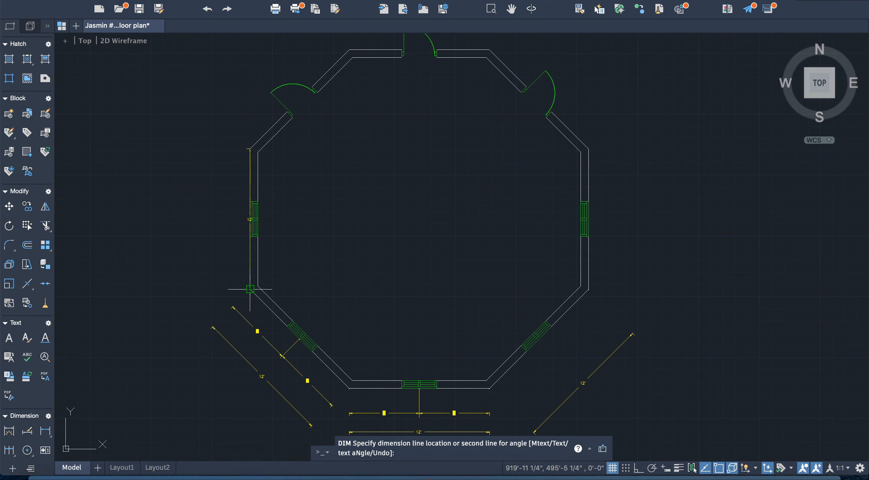
left_click(208, 289)
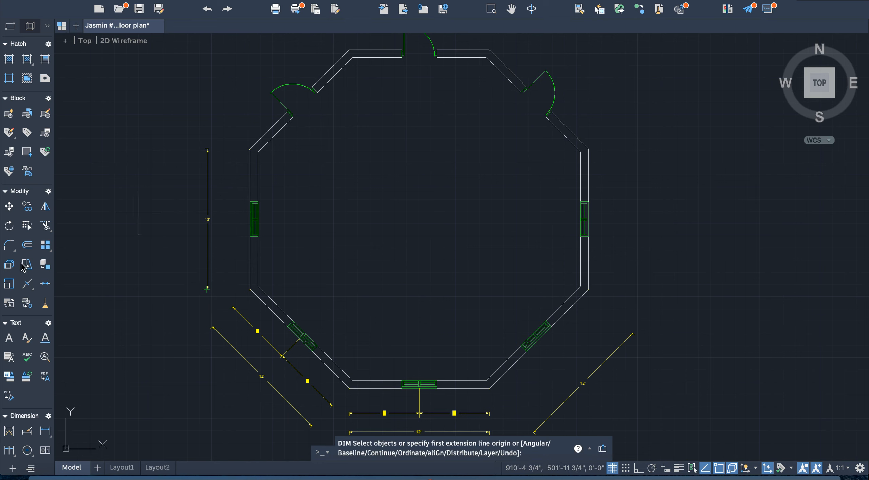
key("Escape")
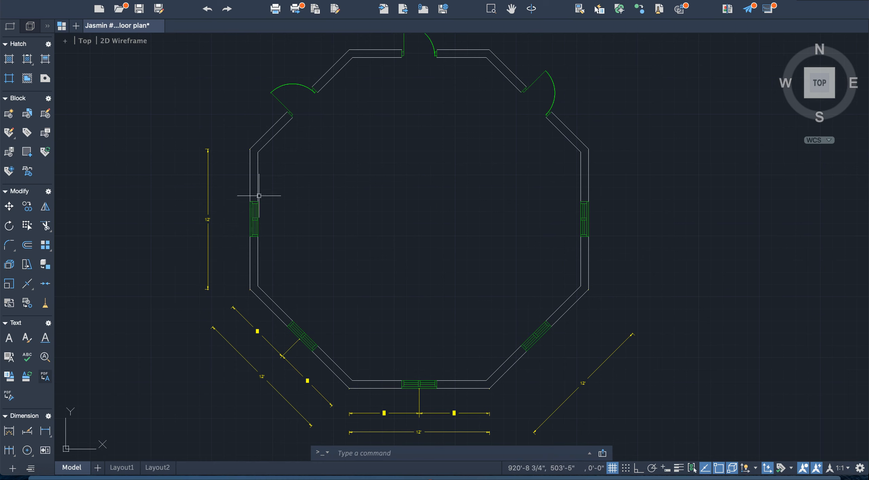
Dimension the left window's width along the outer wall face, with the dimension line between the wall and the overall dimension
key("Return")
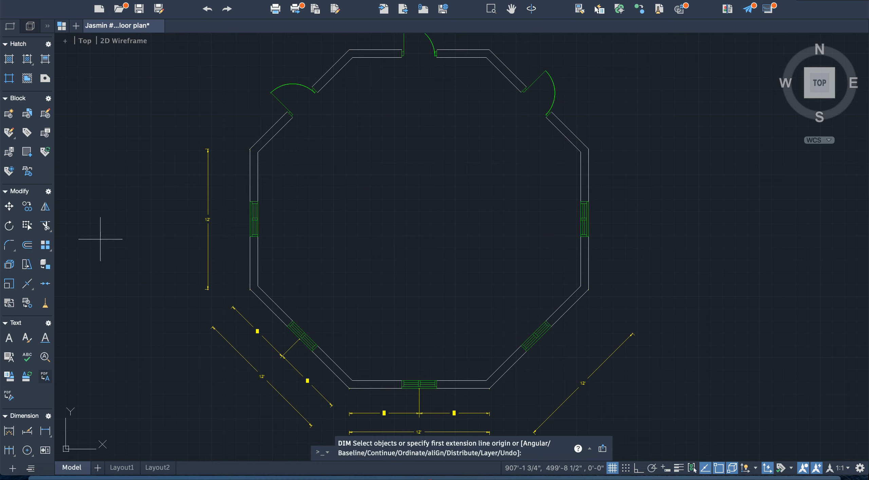
left_click(251, 201)
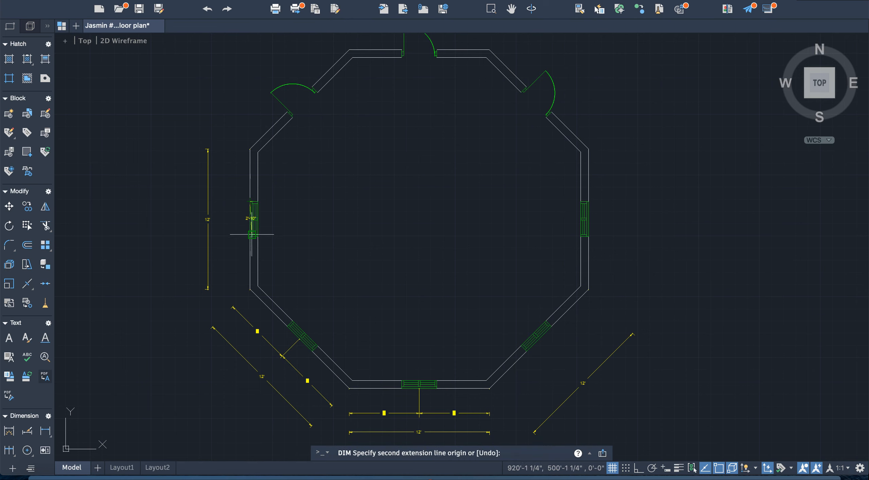
left_click(251, 237)
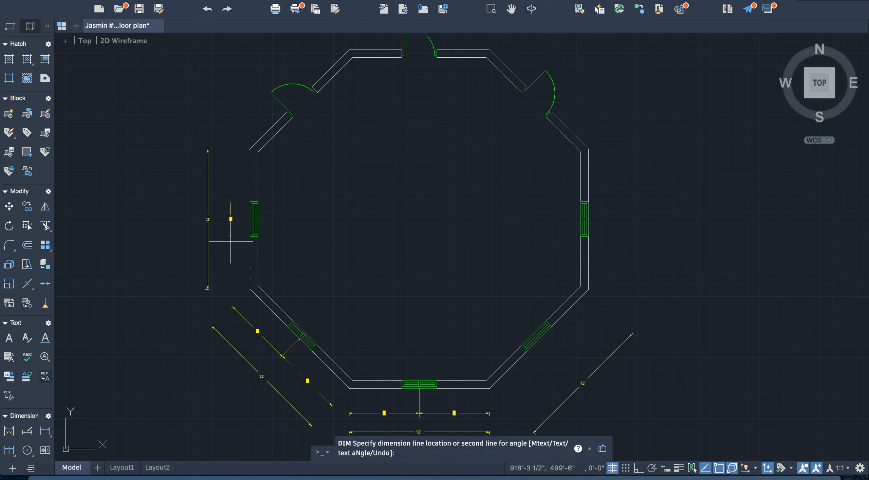
left_click(228, 241)
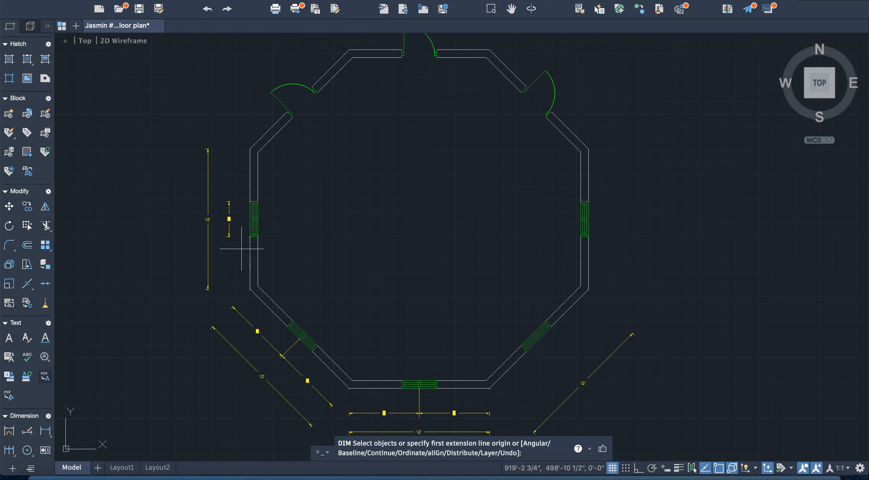
Dimension the left wall from its upper outer corner to the window's upper edge, aligned with the window's dimension line
scroll(229, 219, "up", 9)
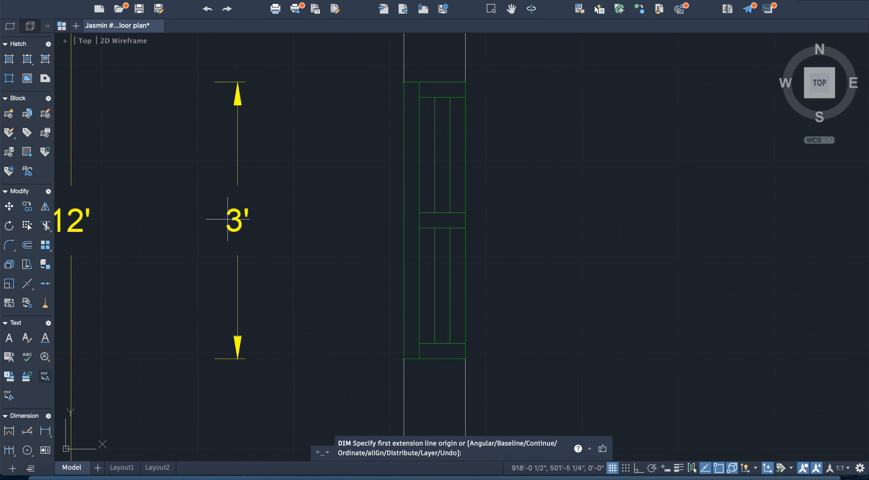
scroll(228, 219, "down", 3)
scroll(227, 219, "down", 3)
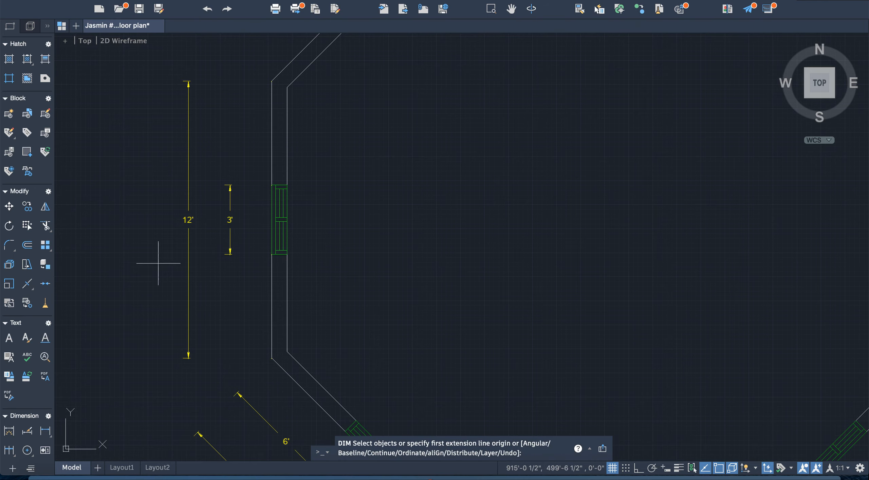
left_click(272, 81)
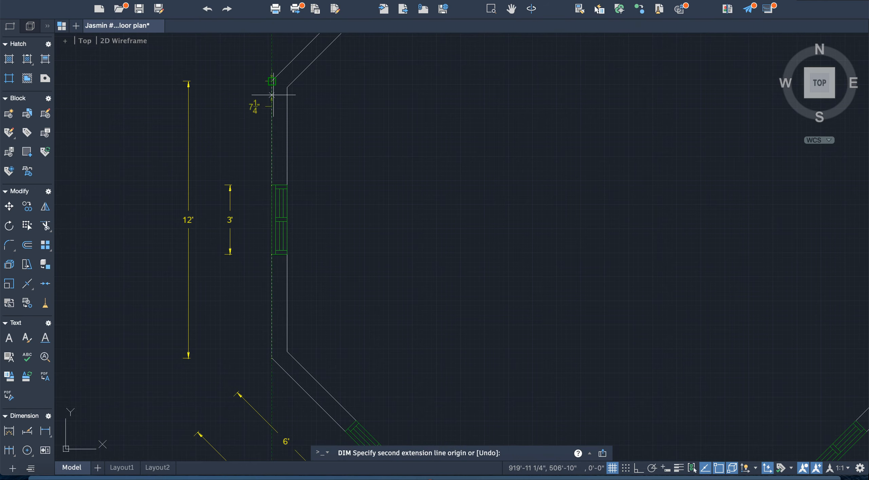
left_click(272, 185)
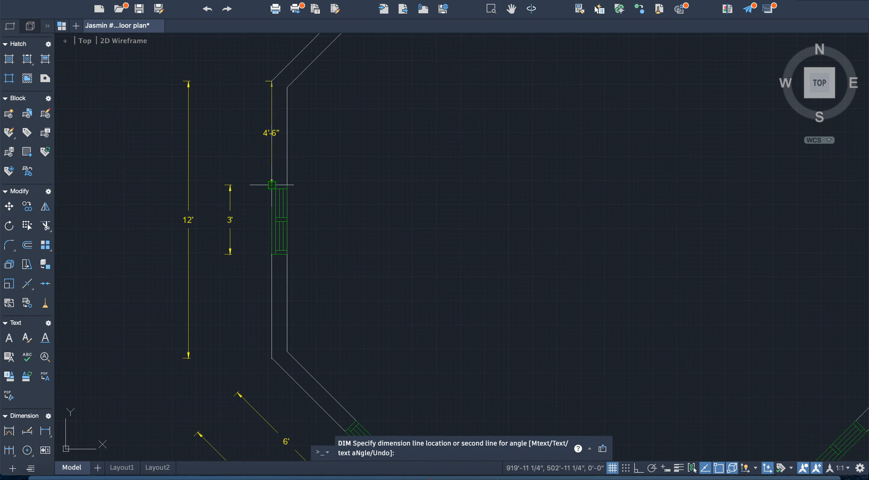
left_click(230, 185)
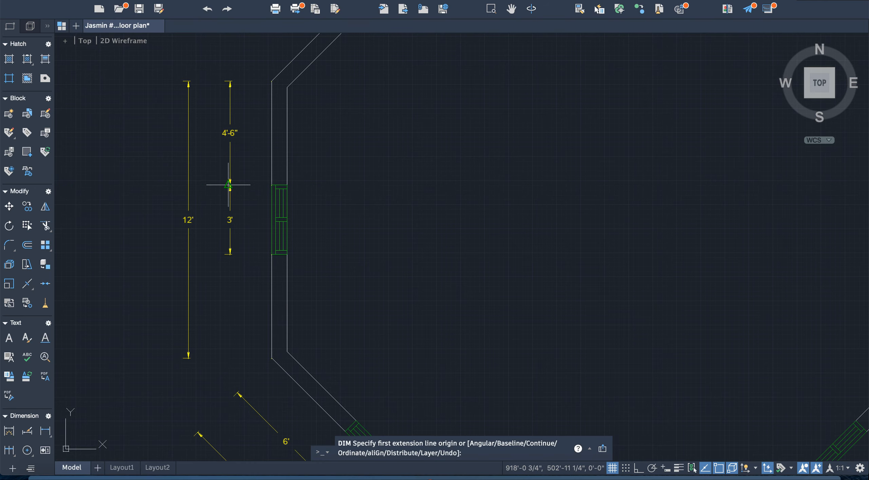
Dimension the left wall from the window's lower edge to its lower outer corner, aligned with the window's dimension line
left_click(271, 254)
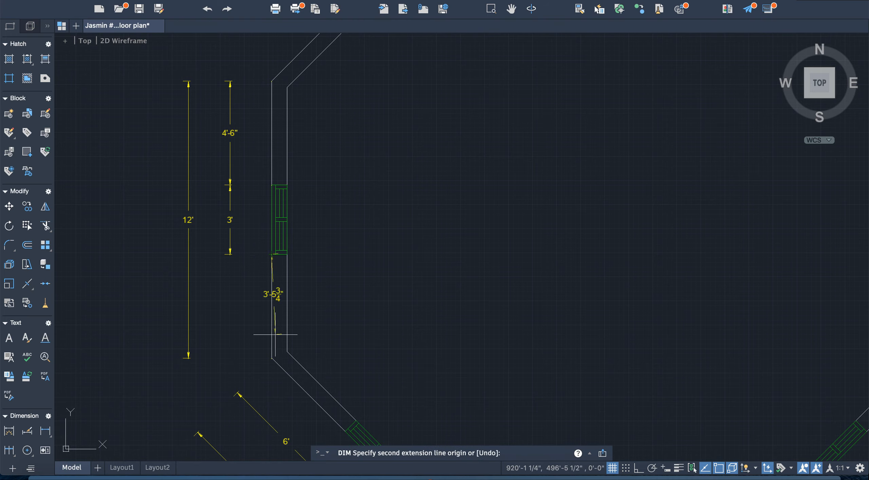
left_click(272, 358)
left_click(230, 357)
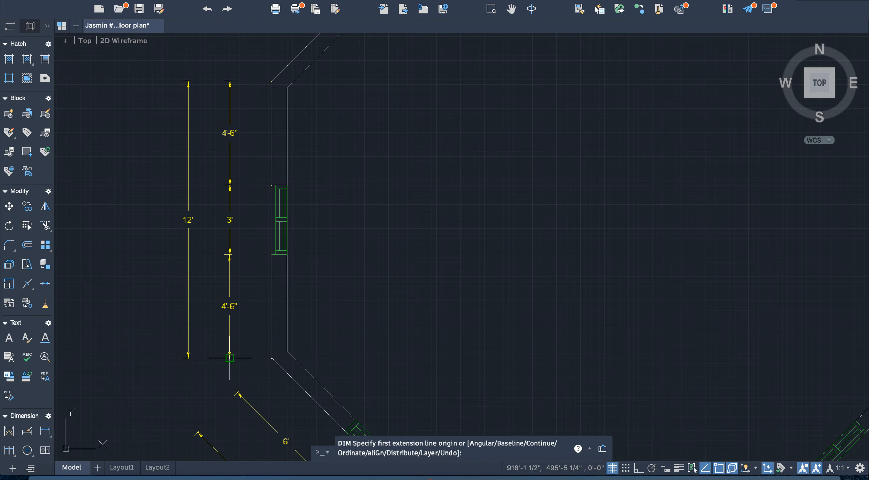
Dimension the upper-left door opening's width along the outer wall face, placing the dimension line outside the door swing
scroll(253, 368, "down", 3)
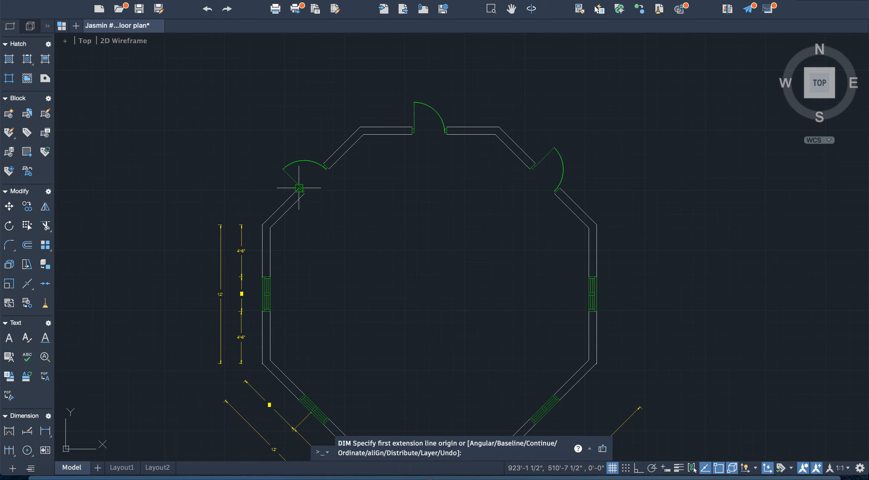
scroll(333, 157, "up", 3)
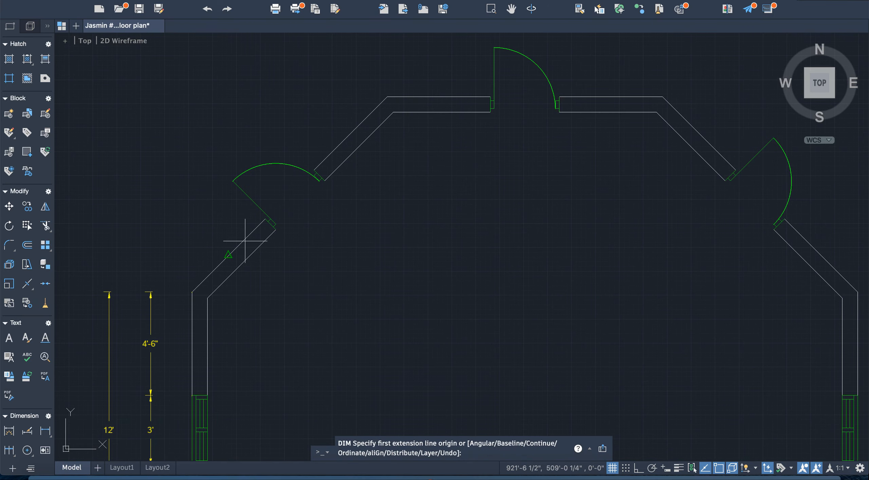
left_click(265, 219)
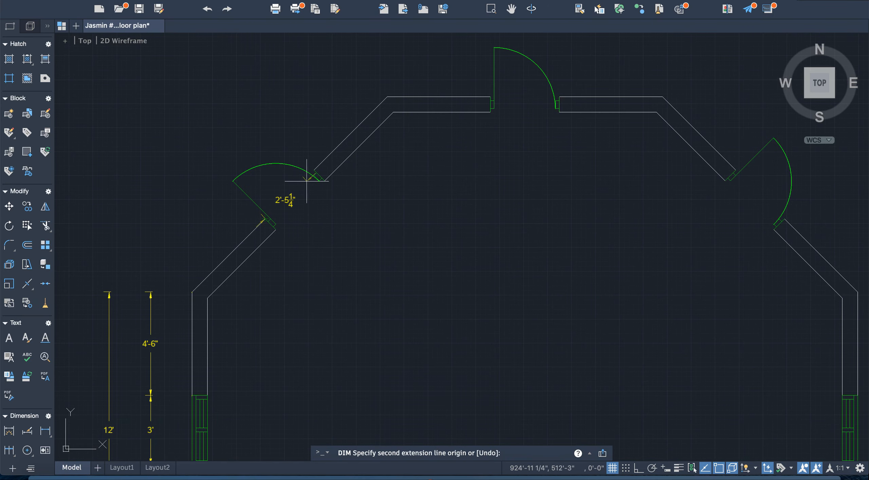
left_click(314, 170)
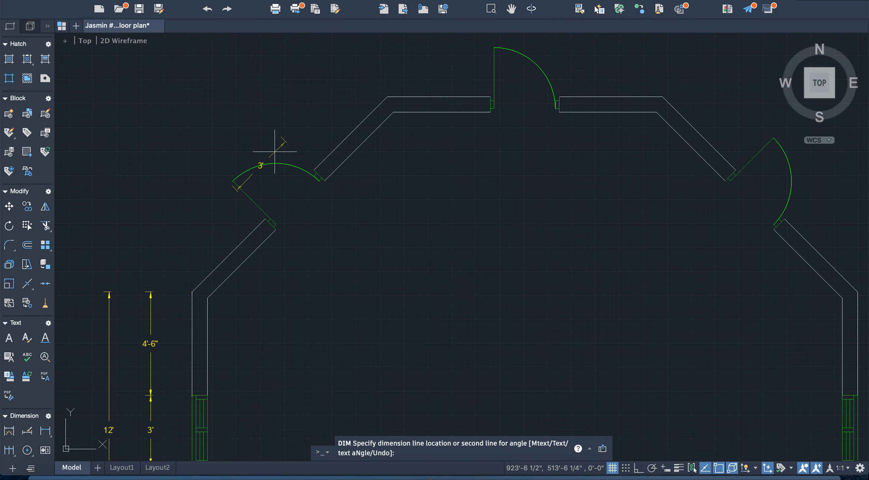
left_click(241, 126)
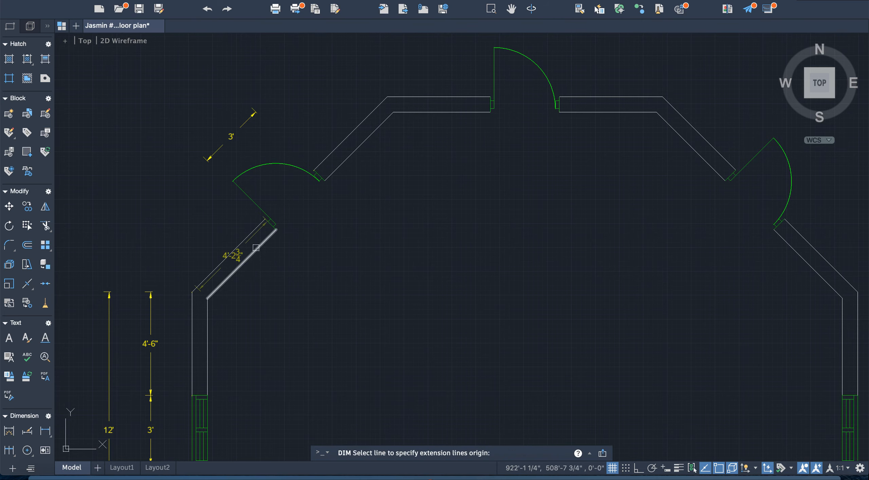
Dimension the upper-left wall from the door opening's lower edge to the lower outer corner, aligned with the door's dimension line
left_click(265, 218)
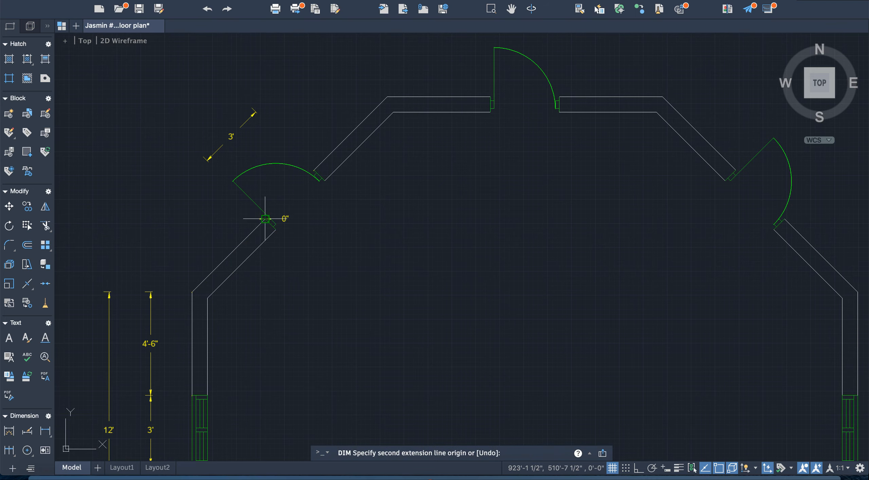
left_click(192, 292)
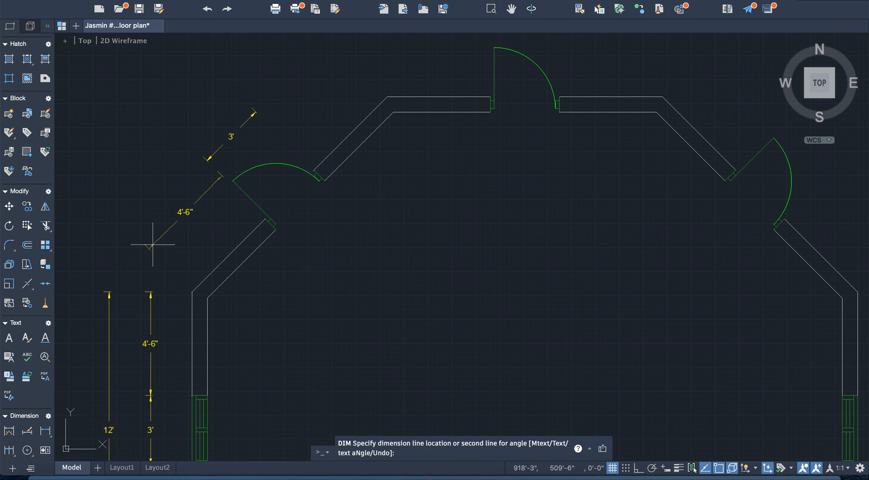
left_click(140, 232)
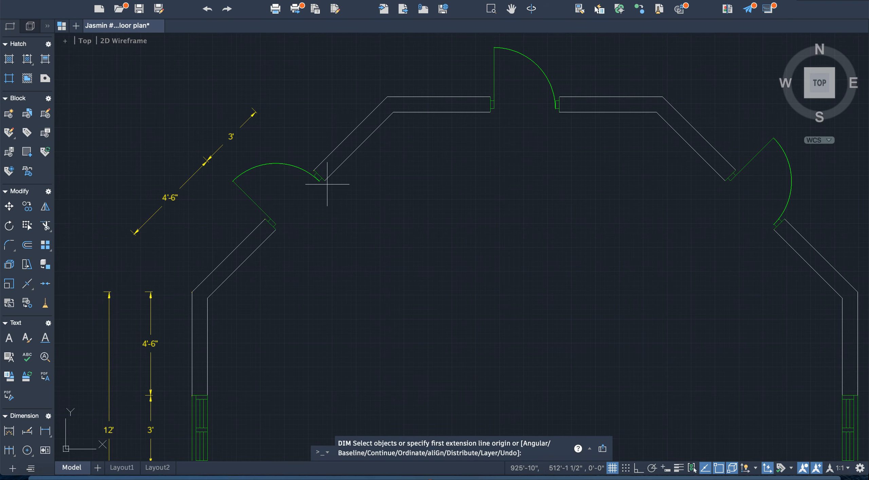
Dimension the upper-left wall from the door opening's upper edge to the upper outer corner, aligned with the door's dimension line
left_click(314, 170)
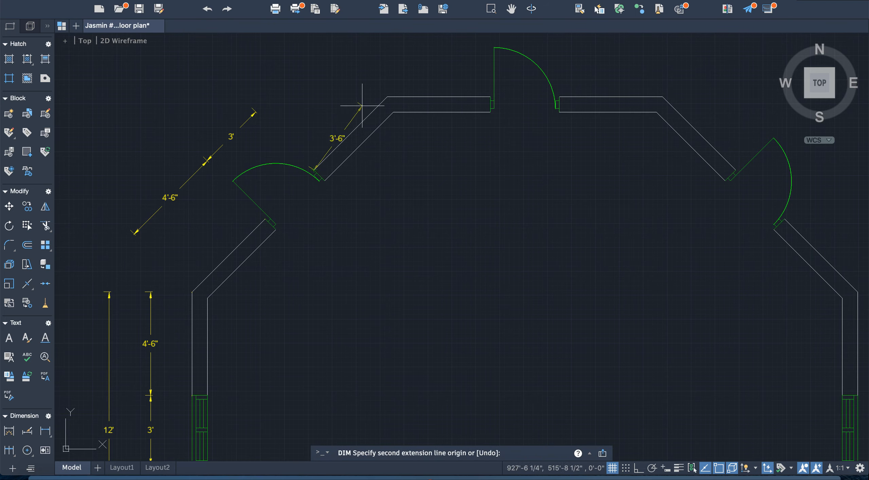
left_click(387, 97)
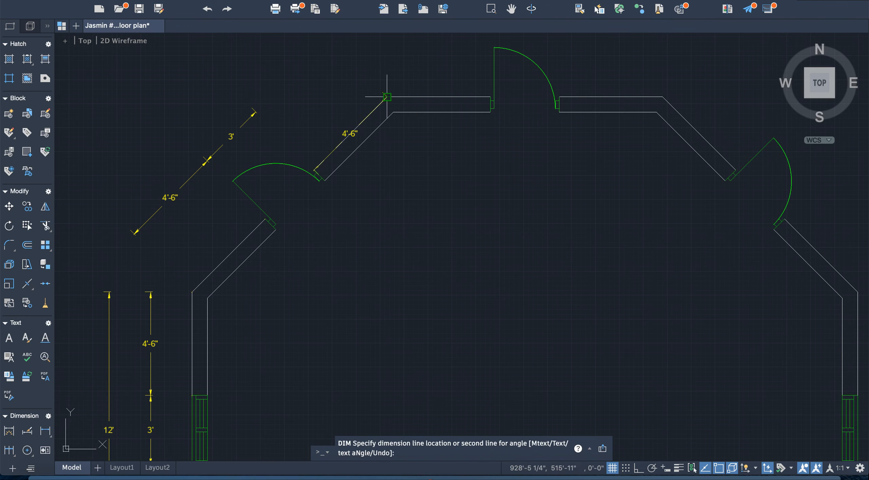
left_click(316, 51)
Dimension the upper-left wall's thickness at the door jamb, placing the dimension across the wall near its upper corner
scroll(319, 75, "down", 5)
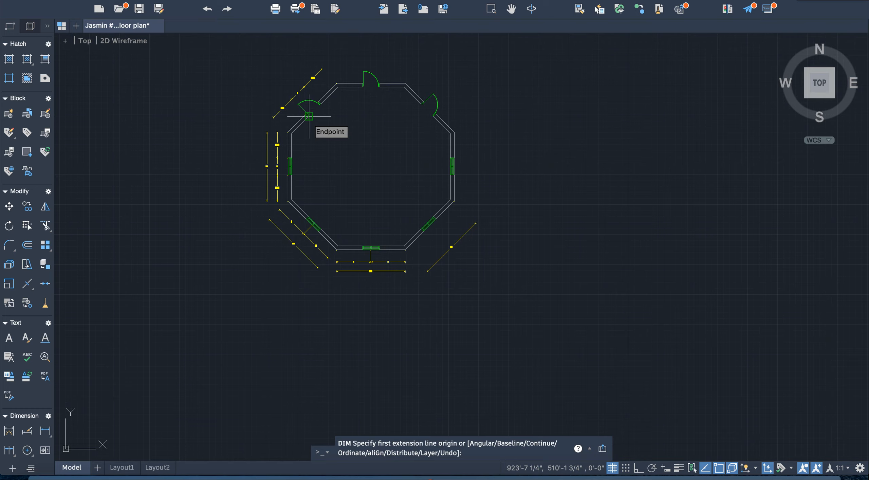
scroll(333, 128, "up", 3)
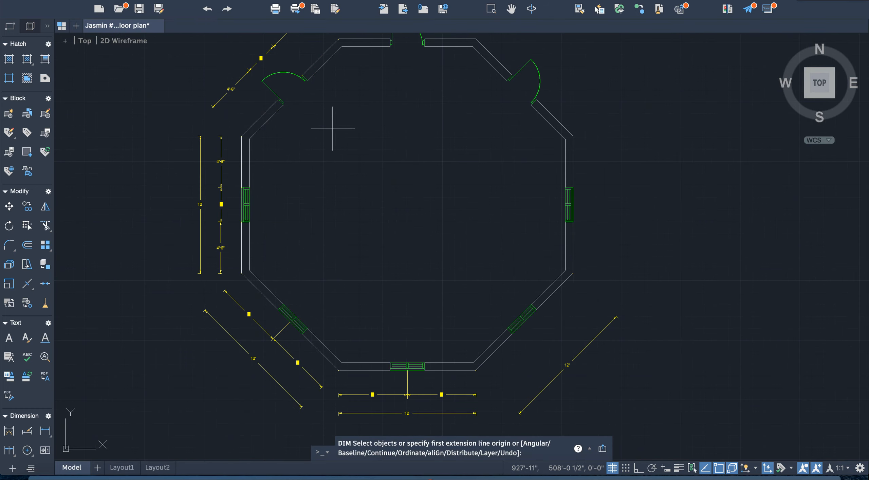
scroll(333, 128, "down", 6)
scroll(340, 121, "up", 10)
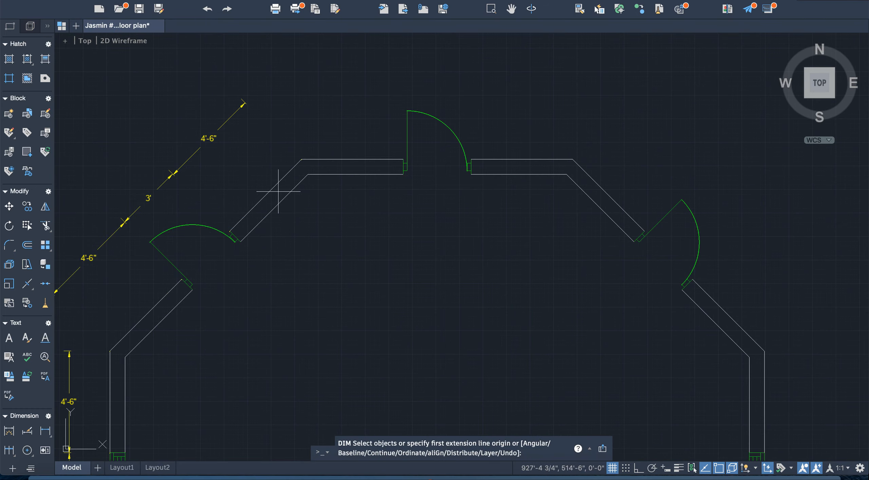
scroll(278, 191, "up", 3)
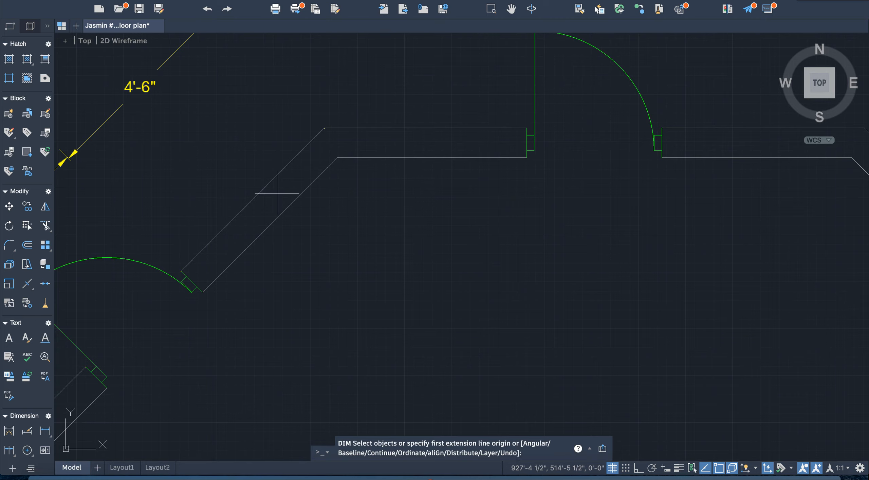
left_click(182, 271)
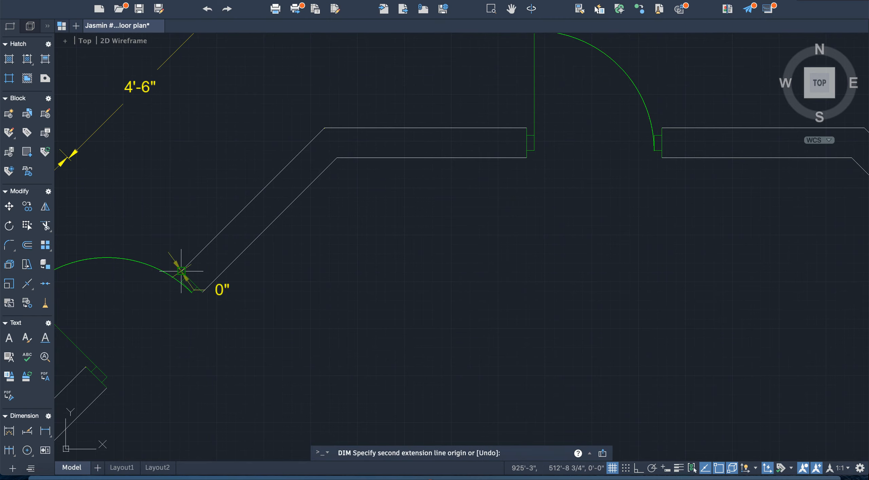
left_click(202, 292)
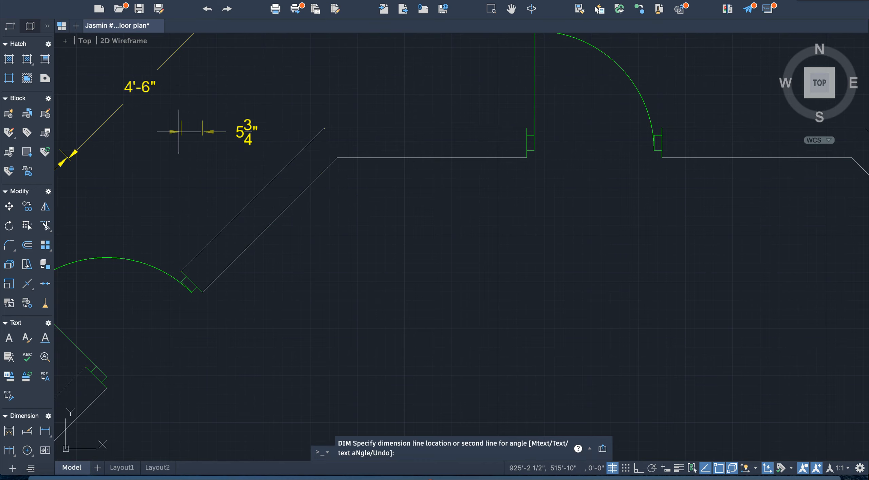
left_click(289, 139)
Dimension the full outer length of the top wall between its corners, placing the dimension line above the door swing
scroll(288, 139, "down", 8)
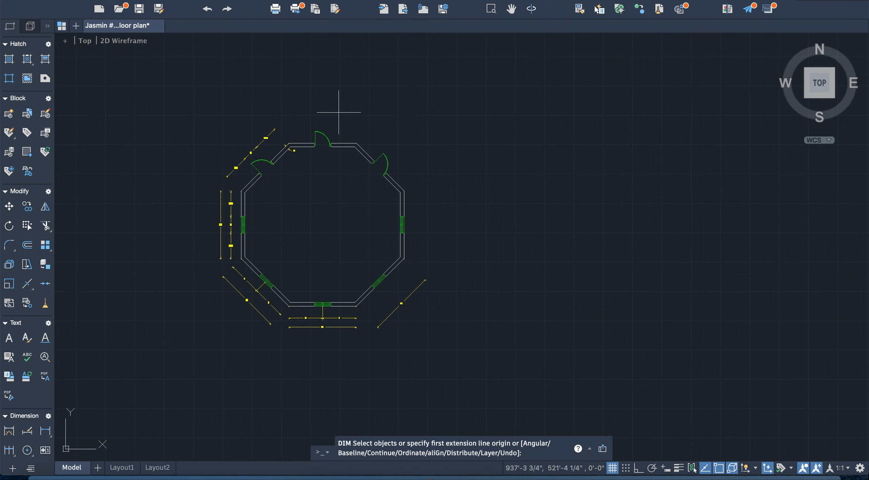
scroll(337, 113, "down", 4)
scroll(337, 113, "up", 4)
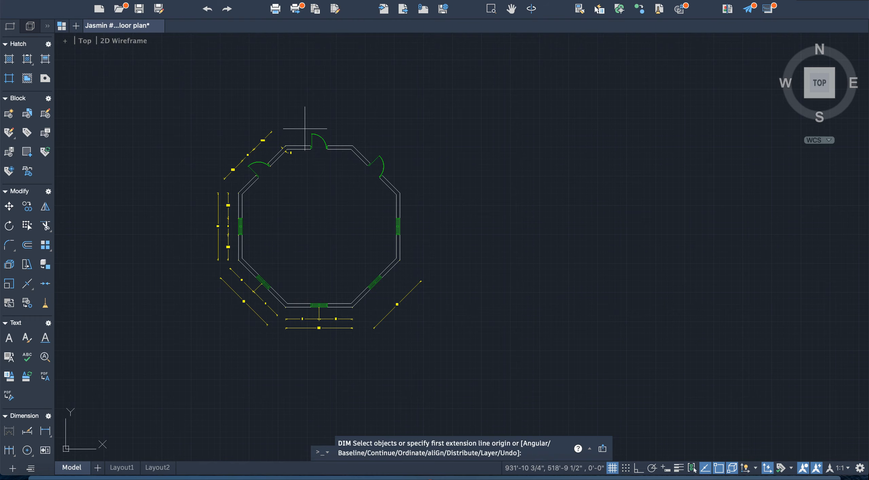
left_click(285, 146)
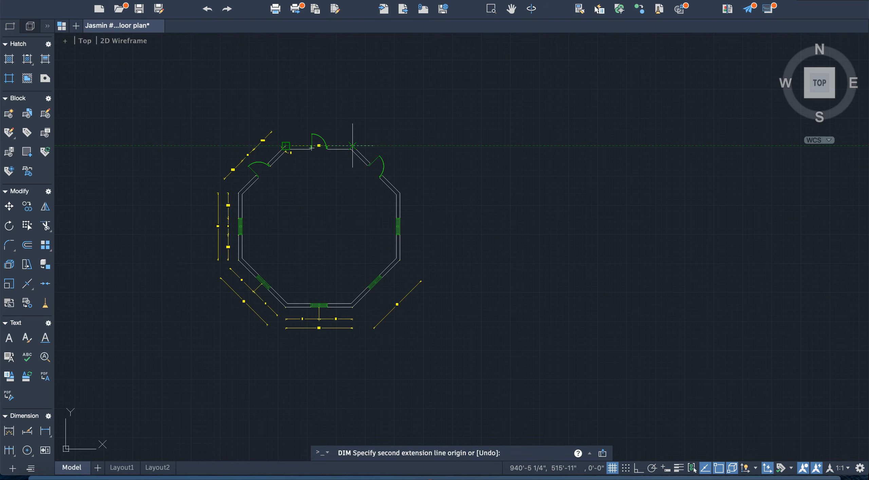
left_click(353, 146)
left_click(344, 127)
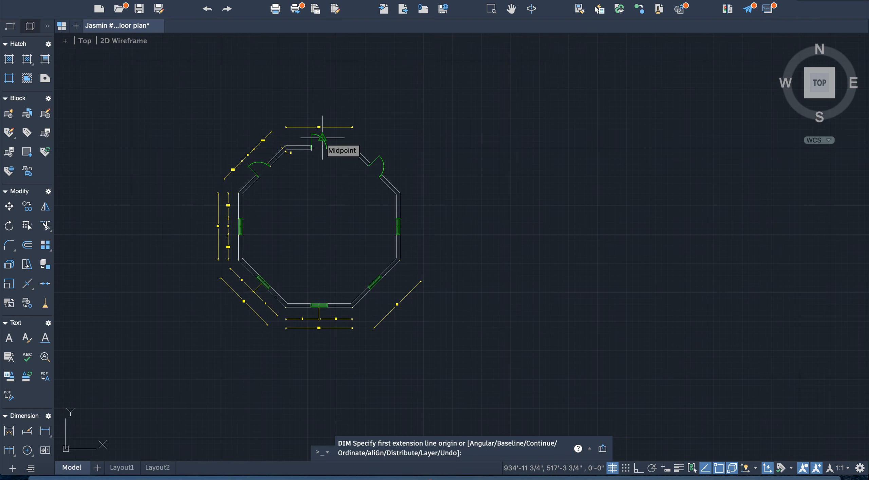
Draw a line across the top door opening along the inner wall face, from jamb to jamb
scroll(321, 138, "up", 3)
scroll(322, 137, "up", 5)
scroll(323, 137, "down", 3)
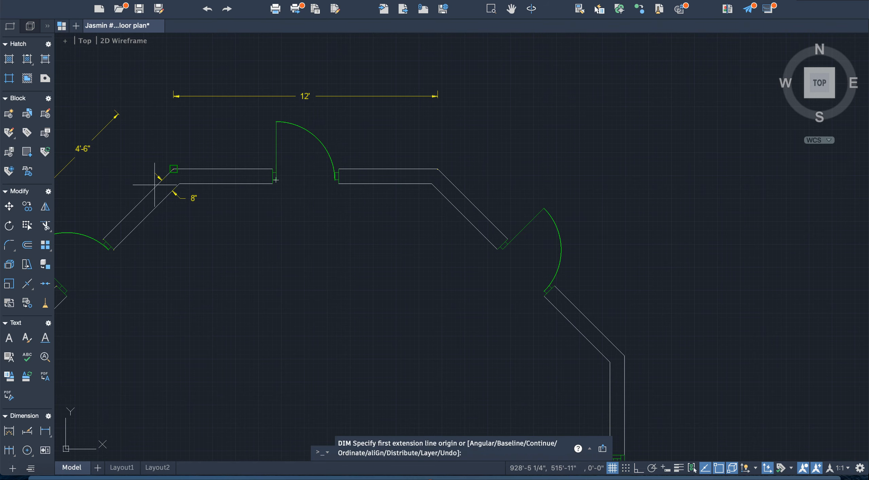
scroll(13, 149, "up", 3)
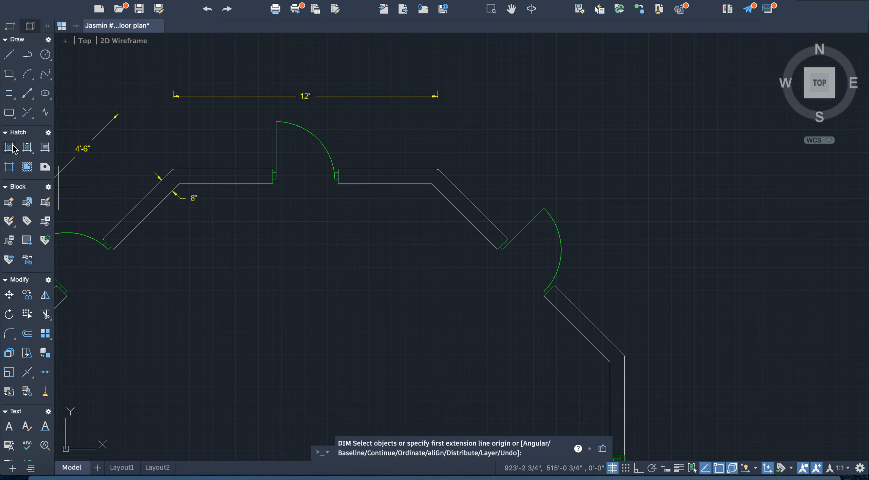
left_click(9, 55)
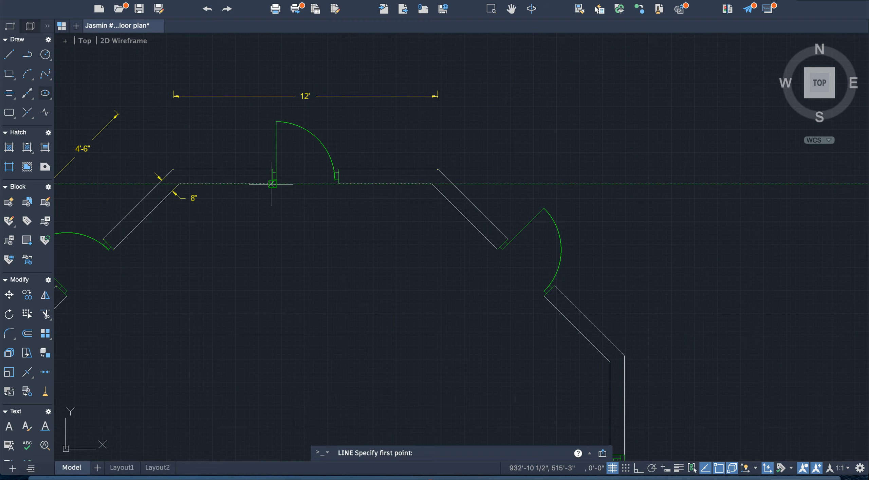
left_click(338, 184)
key("Return")
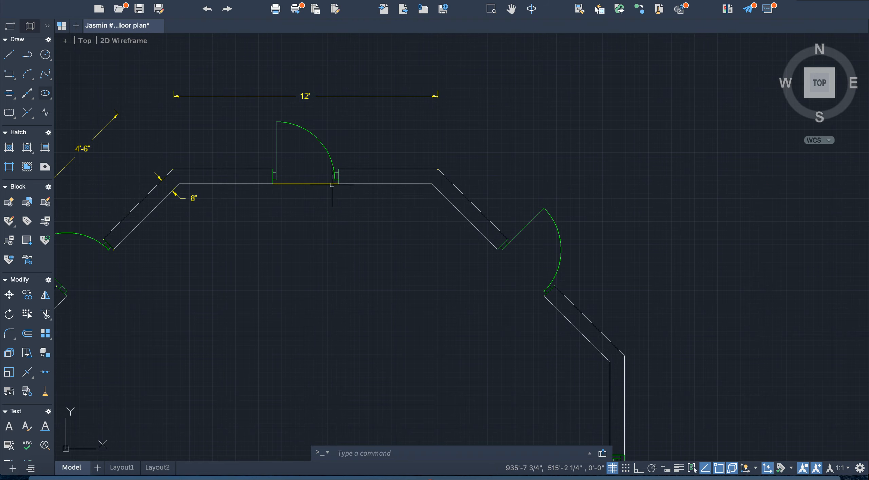
Draw a vertical center line from the midpoint of the top door's opening line up to the overall dimension
left_click(13, 54)
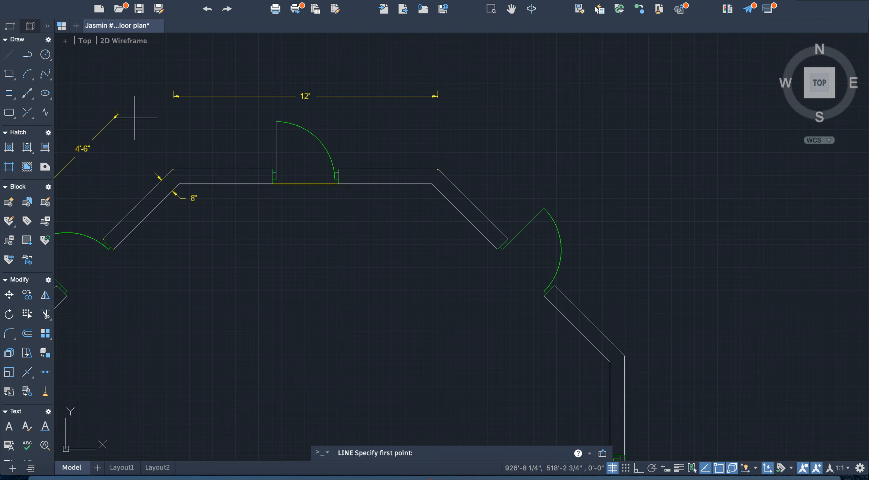
left_click(305, 184)
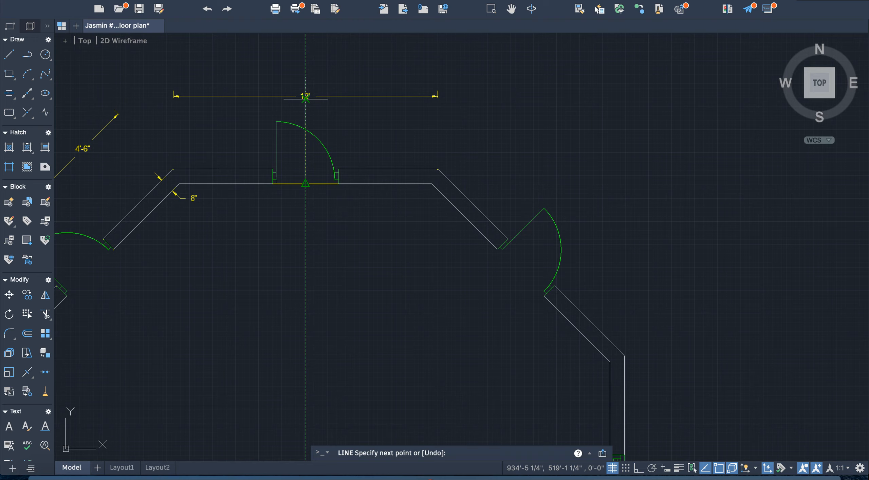
left_click(306, 98)
key("Escape")
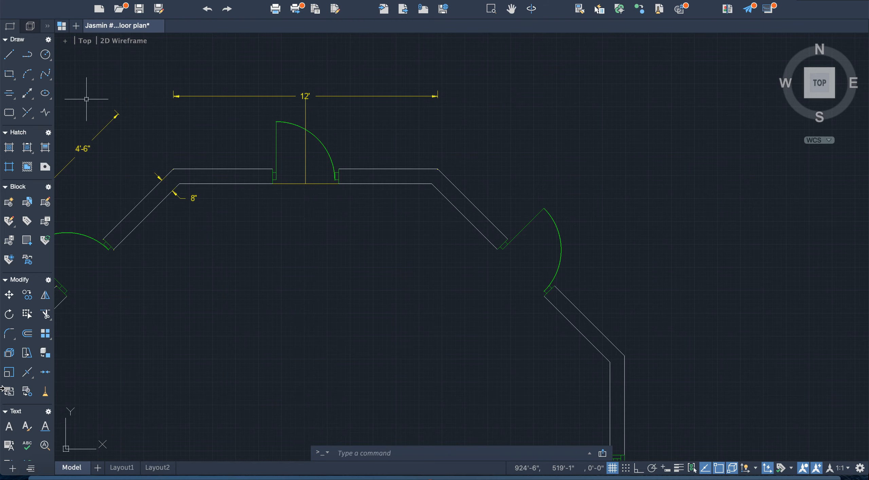
Dimension the top wall from its left outer corner to the door's center line, with the dimension line just below the overall dimension
scroll(7, 413, "down", 4)
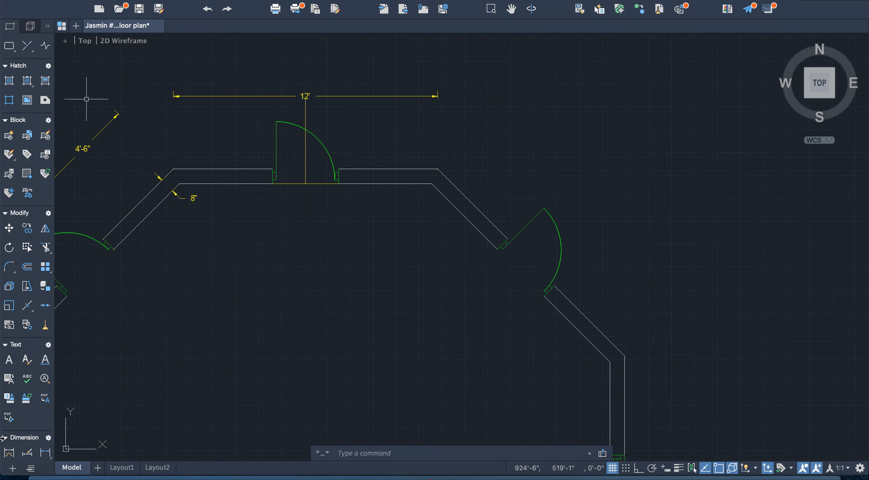
left_click(9, 453)
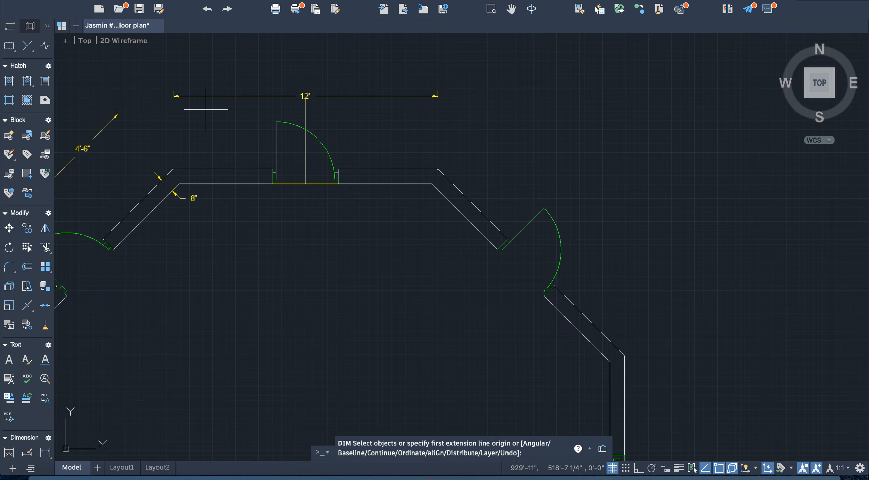
left_click(173, 169)
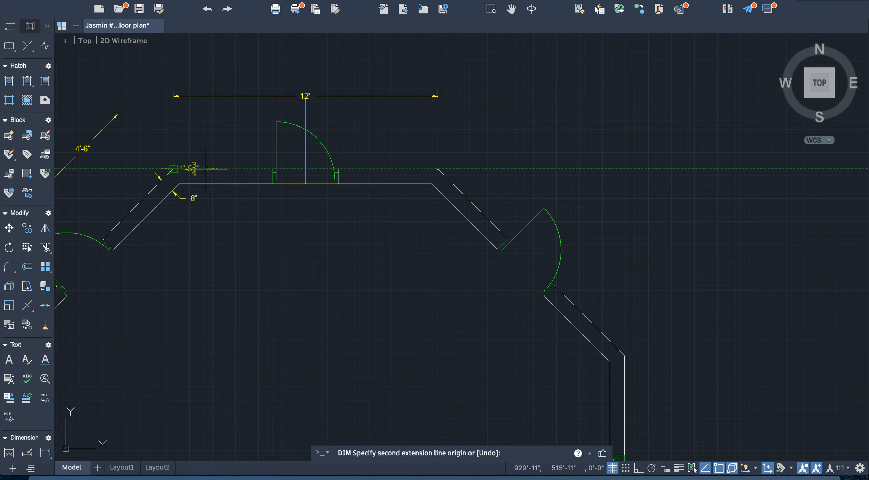
left_click(305, 169)
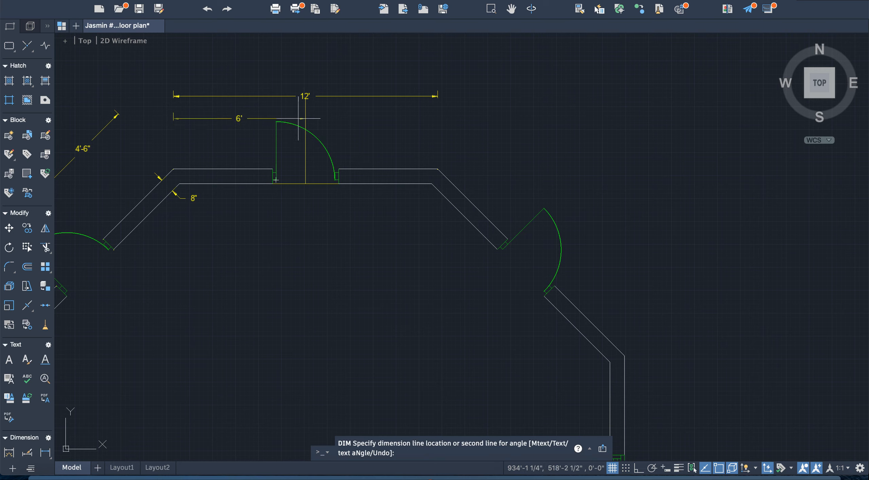
left_click(304, 117)
left_click(306, 184)
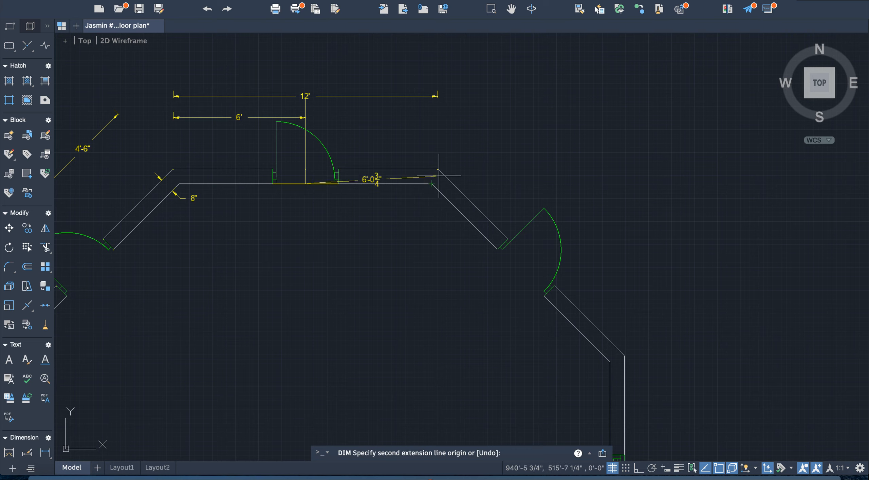
key("Escape")
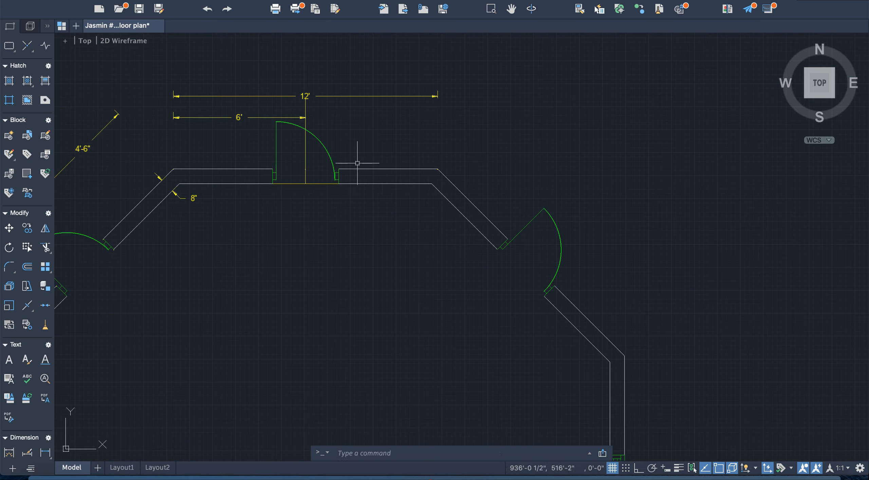
key("Return")
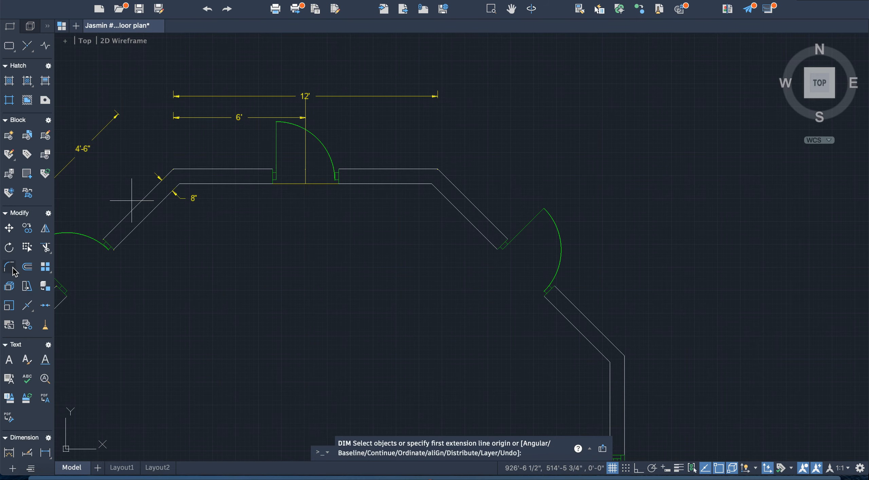
left_click(437, 168)
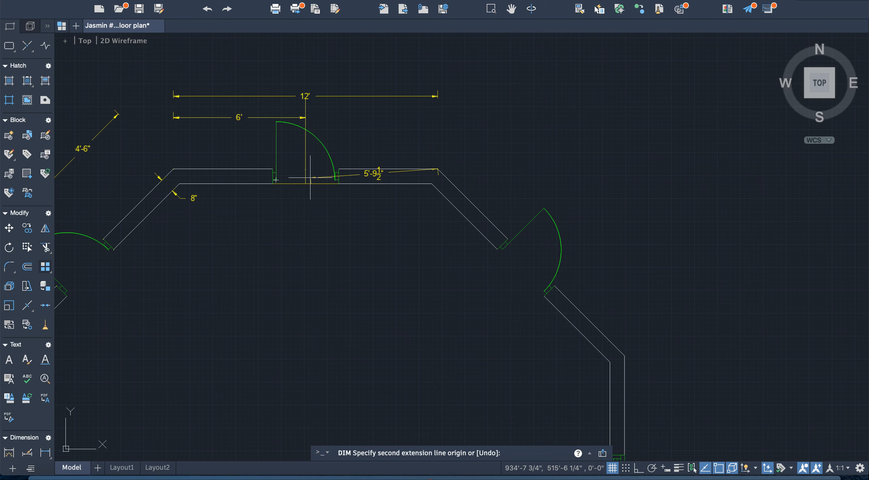
key("Escape")
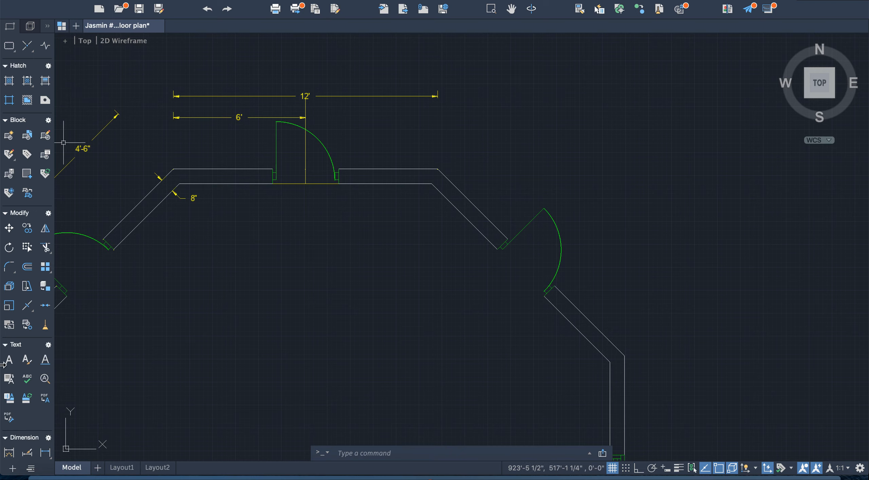
Dimension the top wall from its right outer corner to the door's center line, aligned with the matching dimension on the left half
key("Return")
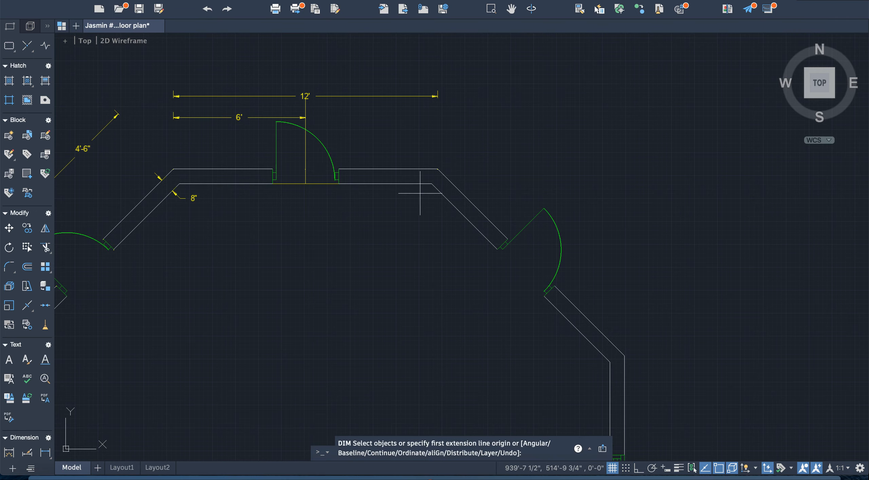
left_click(438, 169)
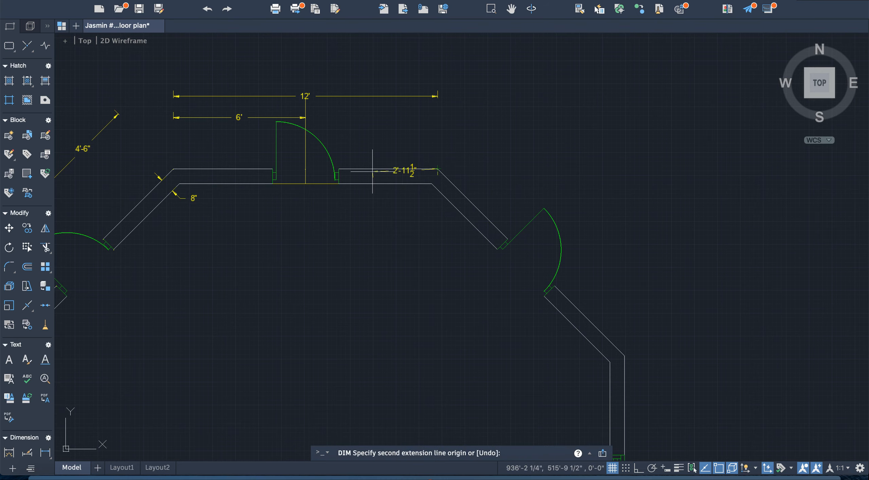
left_click(305, 169)
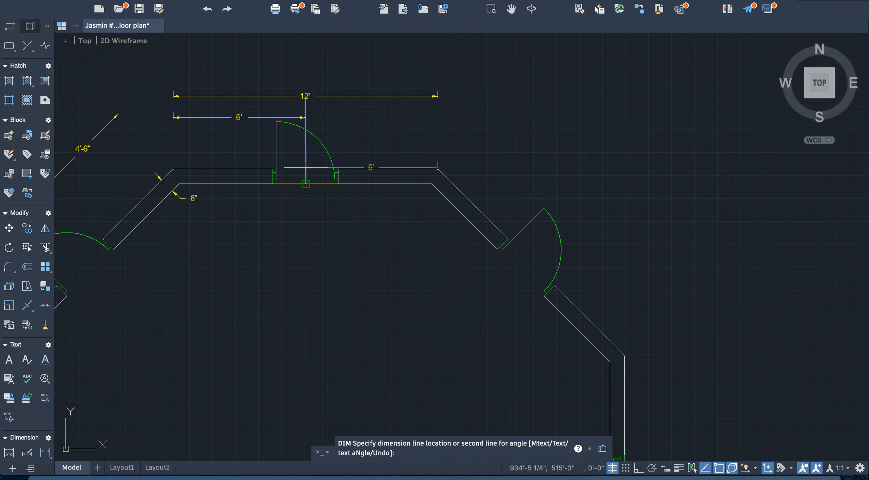
left_click(306, 117)
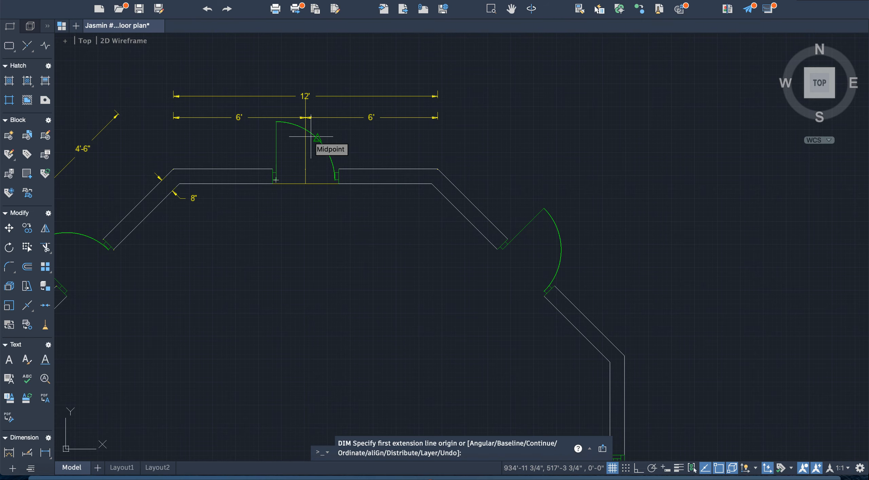
Dimension the full outer length of the upper-right diagonal wall between its corners, placing the dimension line outside the door swing
scroll(239, 221, "down", 3)
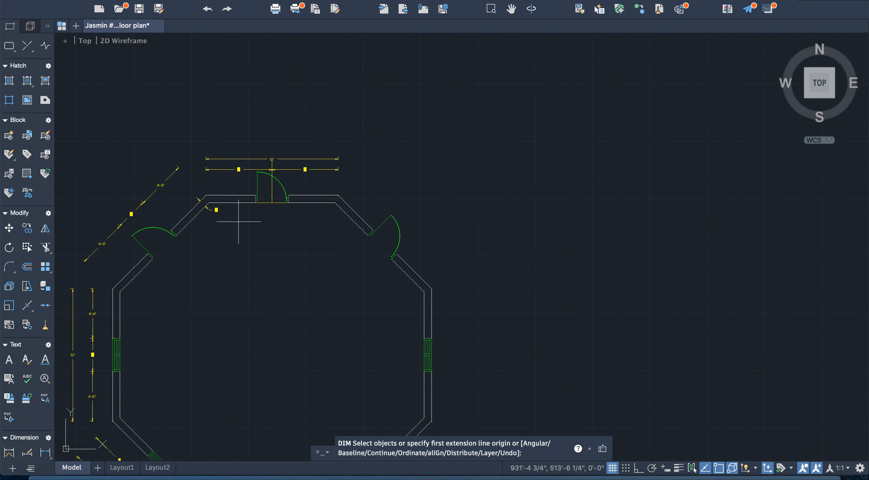
scroll(239, 222, "down", 3)
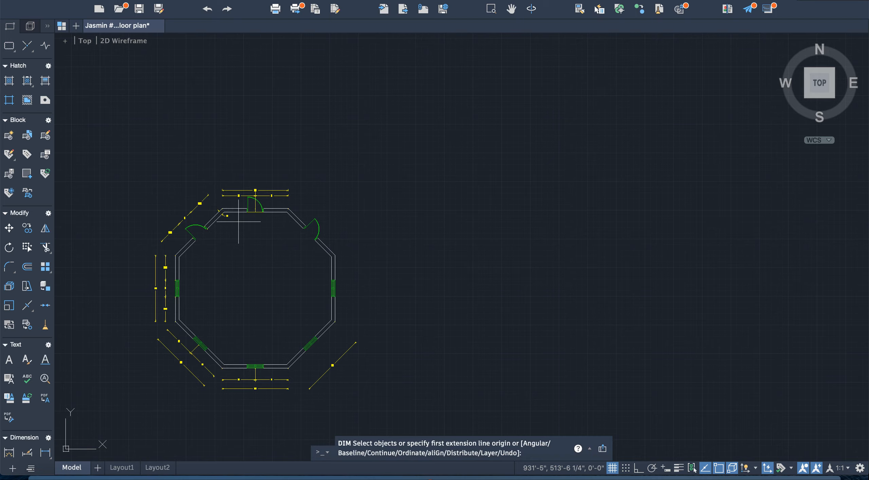
scroll(242, 259, "up", 3)
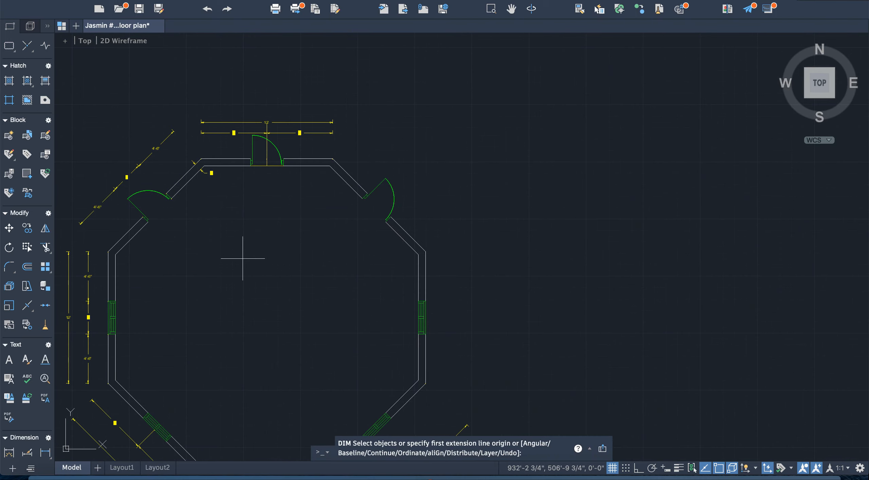
left_click(320, 166)
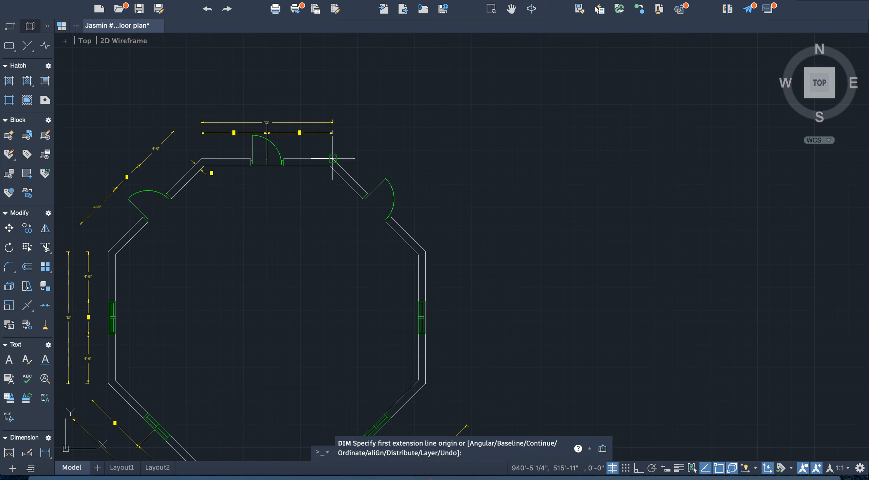
left_click(425, 251)
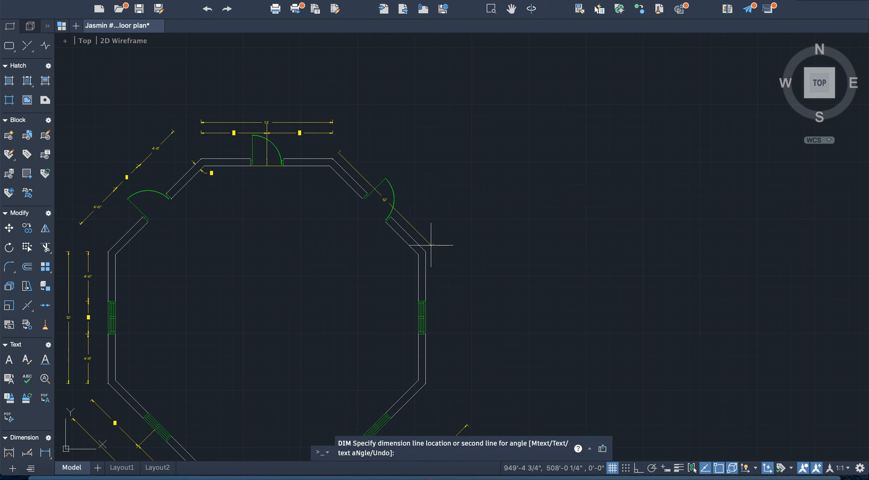
left_click(456, 217)
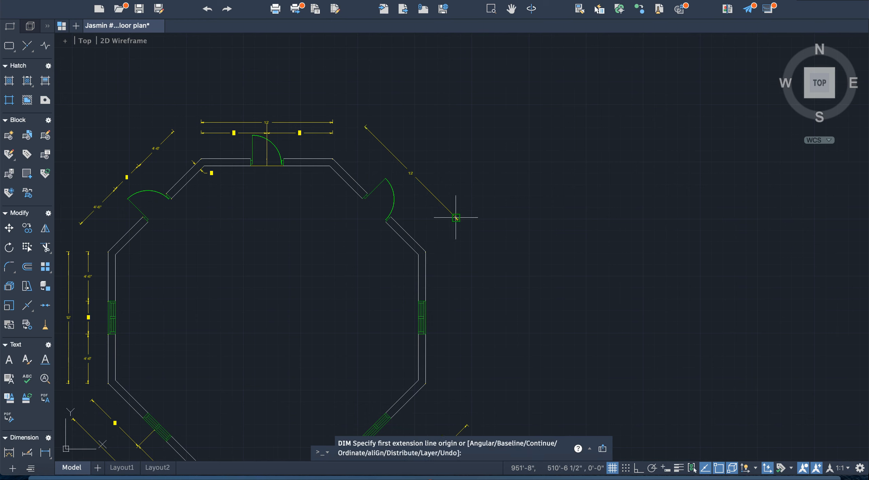
Dimension the full outer length of the right vertical wall between its corners, with the dimension line outside the wall
left_click(426, 251)
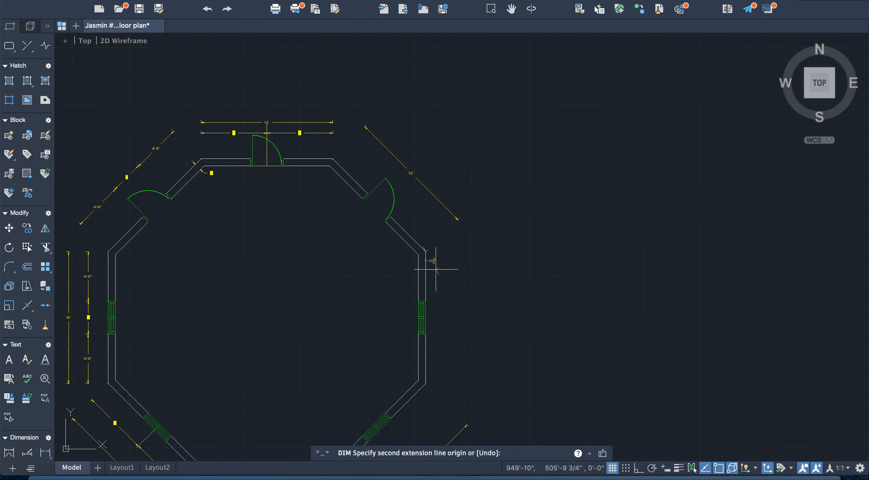
left_click(426, 383)
left_click(459, 382)
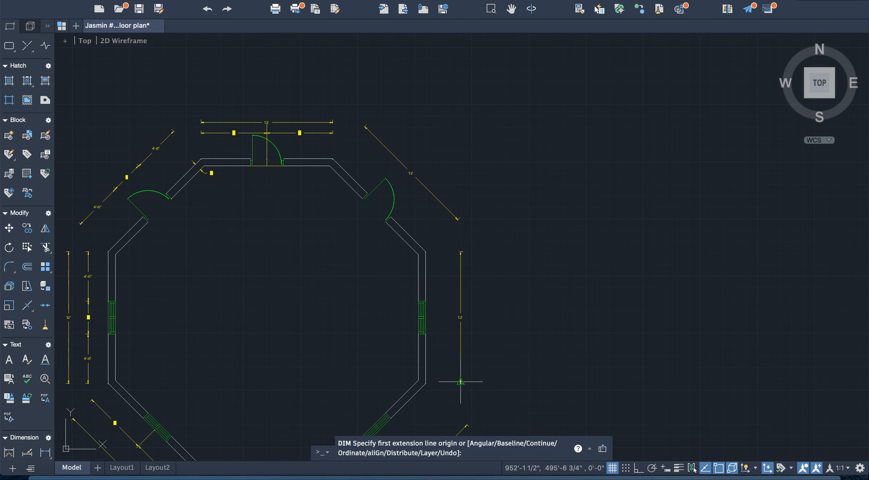
scroll(459, 382, "up", 3)
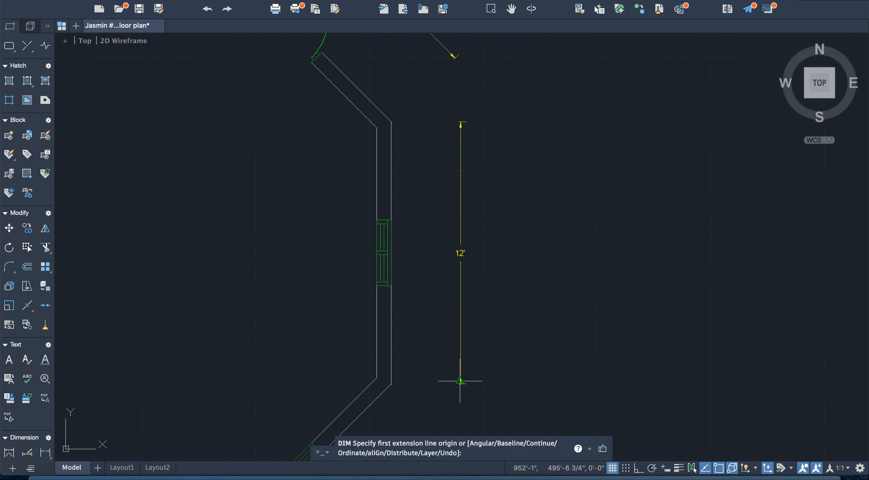
Draw a line from the midpoint of the lower-right window's outer edge to the middle of that wall's 12' dimension line
key("Escape")
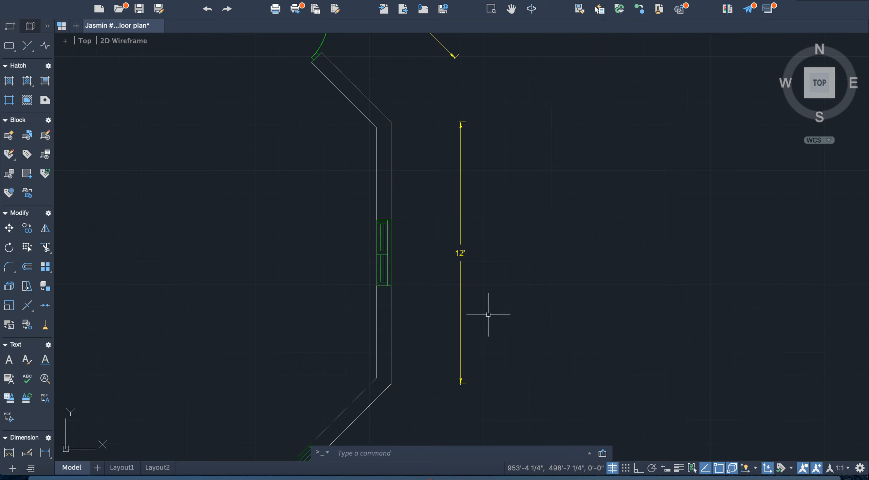
scroll(402, 287, "down", 6)
scroll(389, 349, "up", 3)
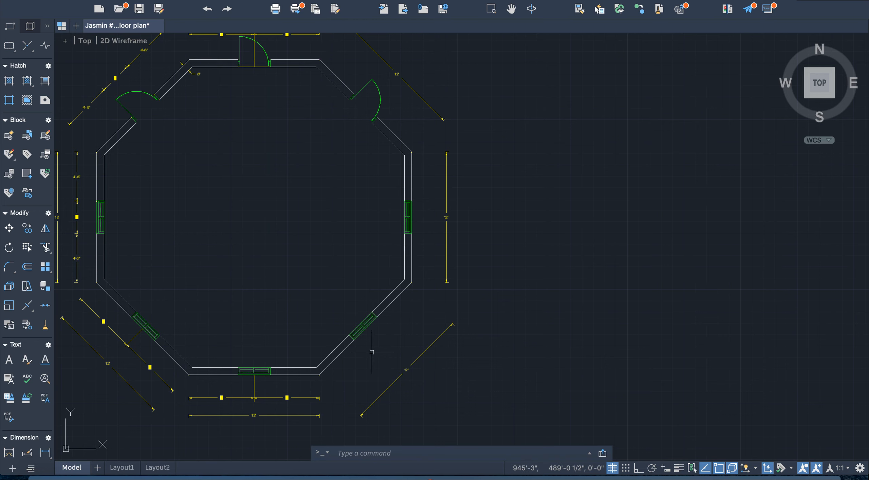
scroll(14, 151, "up", 3)
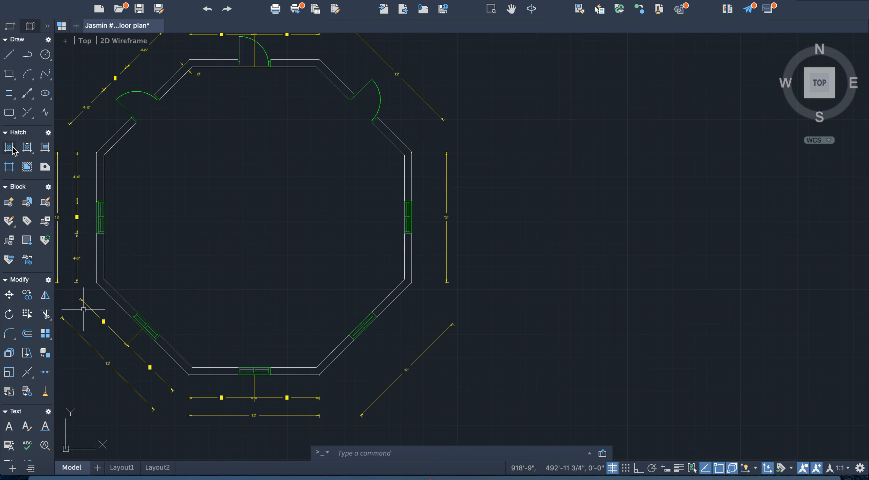
left_click(8, 56)
scroll(368, 344, "up", 8)
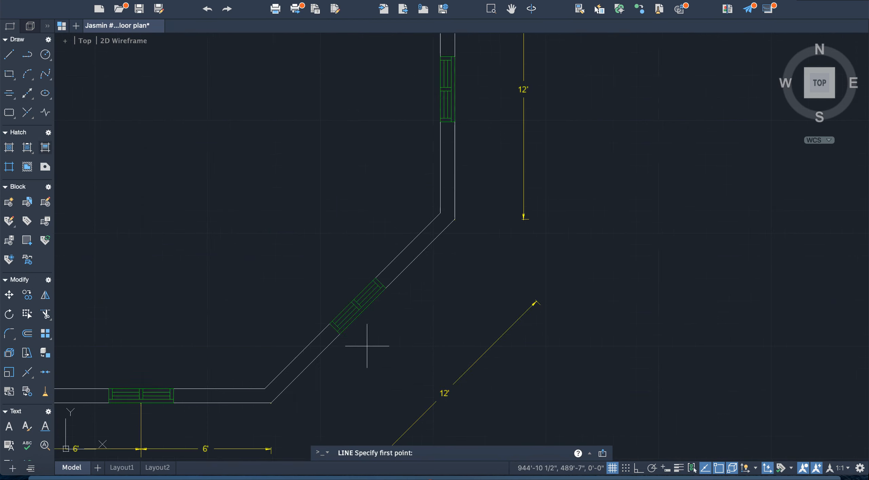
scroll(343, 303, "down", 3)
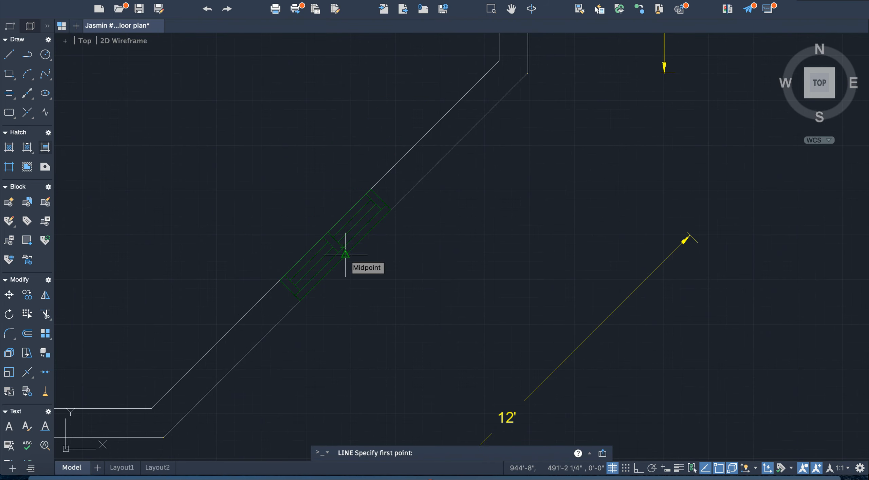
left_click(345, 254)
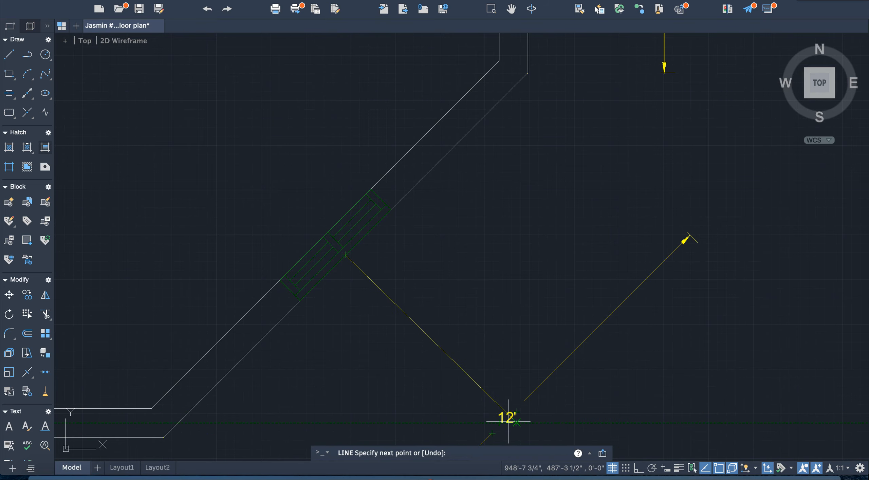
scroll(508, 421, "down", 5)
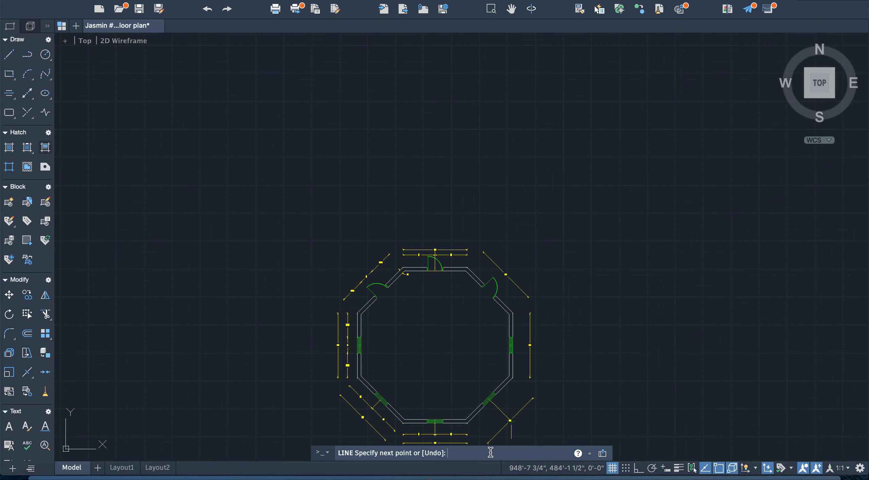
scroll(491, 441, "up", 4)
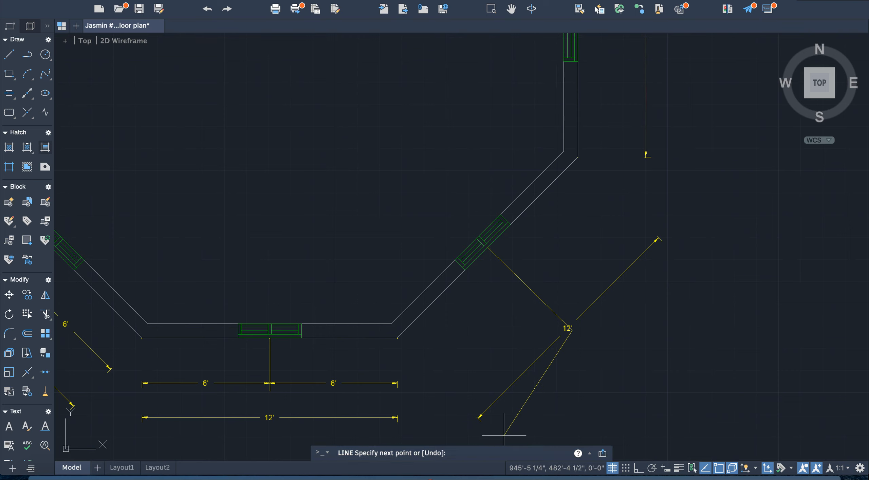
key("Escape")
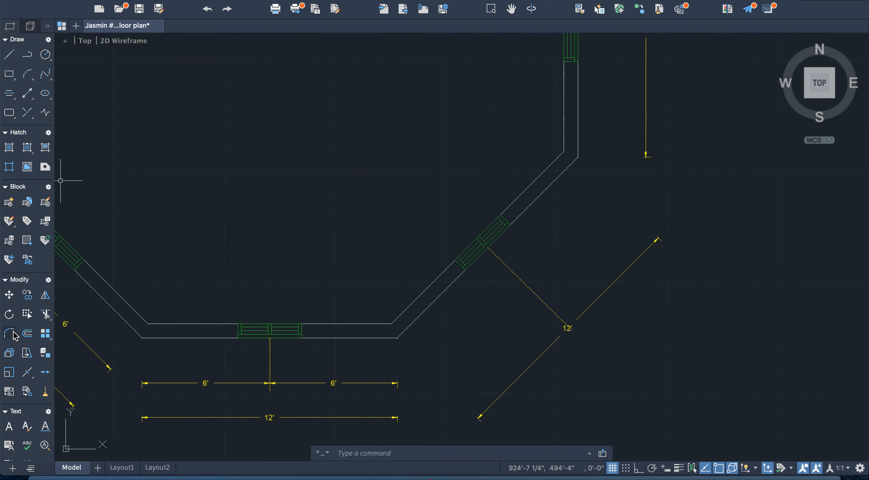
Add two aligned dimensions along the lower-right wall, one from each outer corner to the window's midpoint, inside the overall wall dimension
scroll(6, 340, "down", 5)
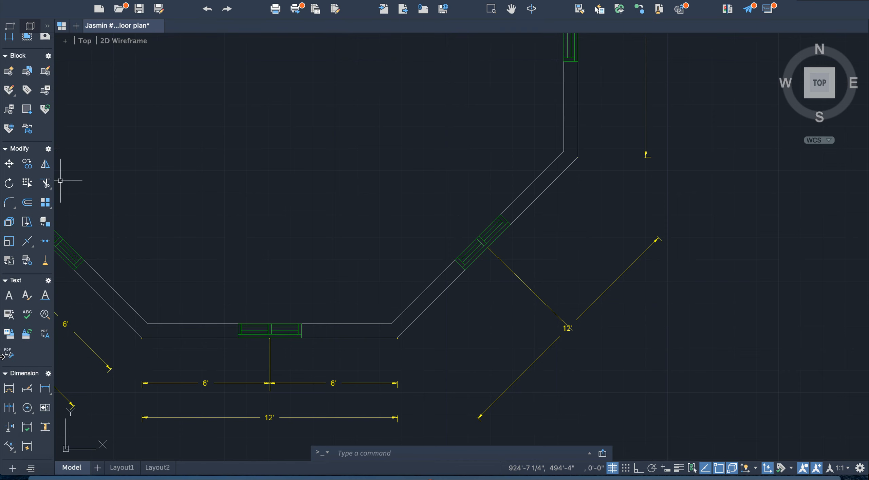
left_click(7, 391)
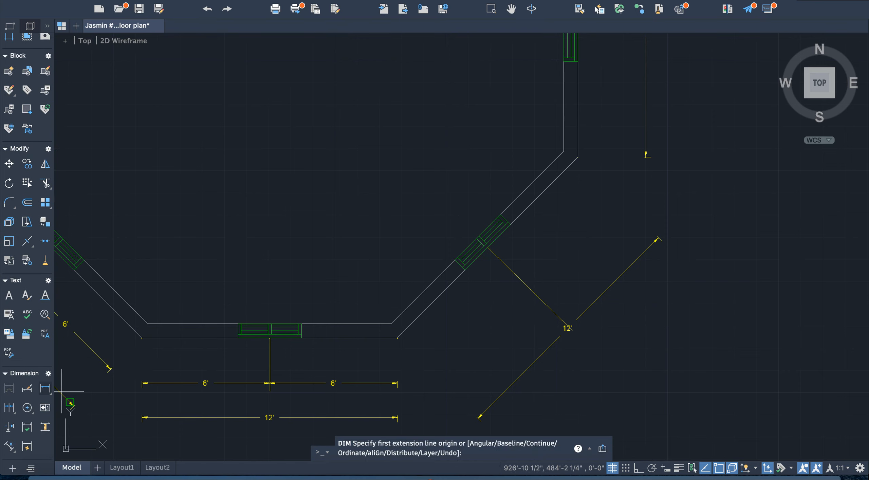
left_click(397, 338)
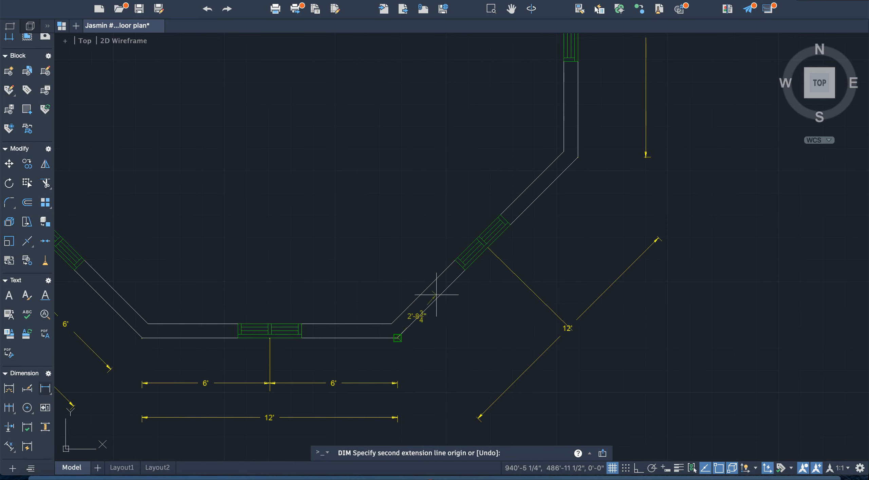
left_click(487, 247)
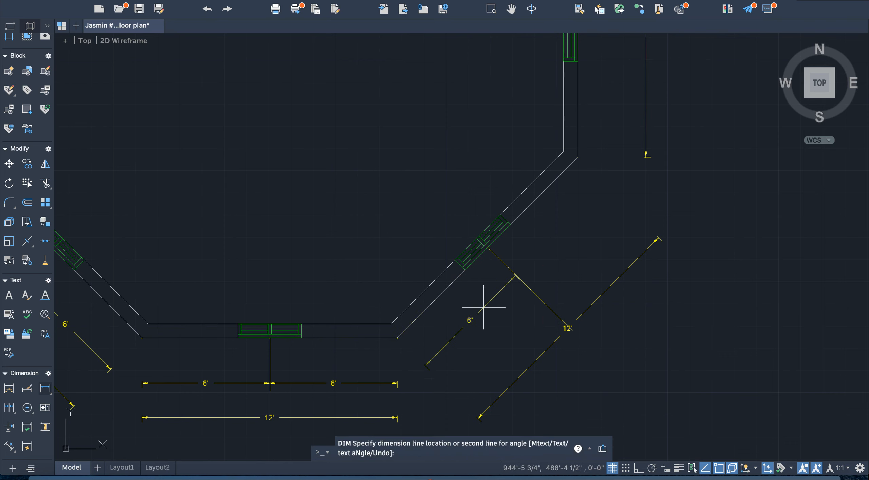
left_click(495, 320)
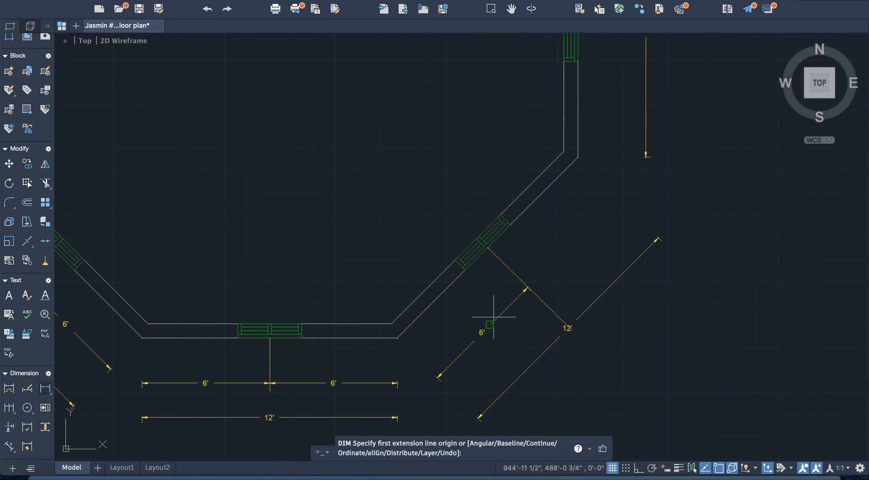
left_click(488, 248)
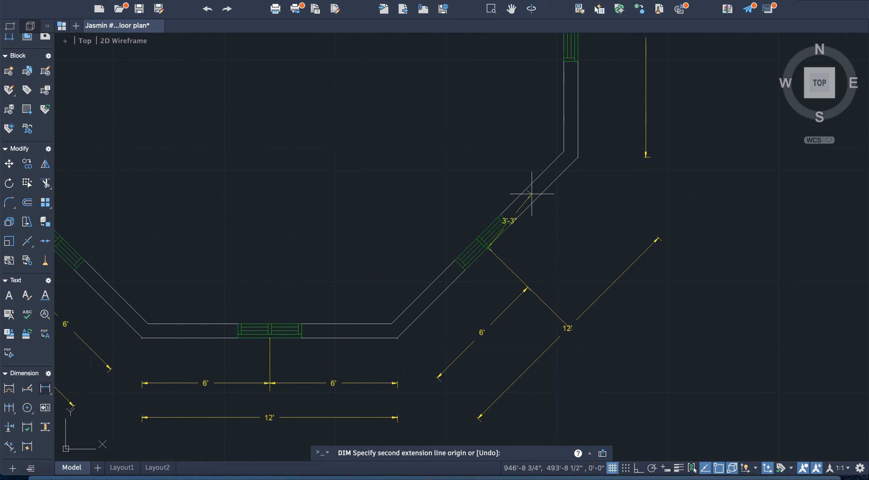
left_click(578, 158)
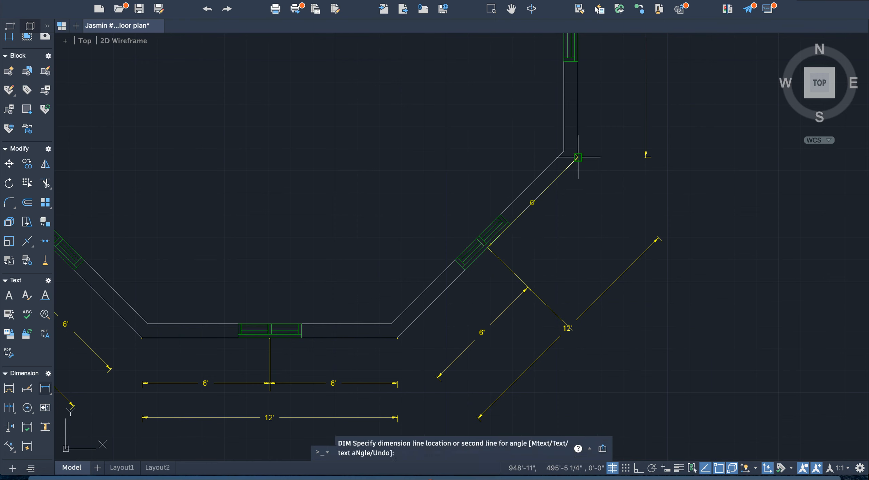
left_click(611, 203)
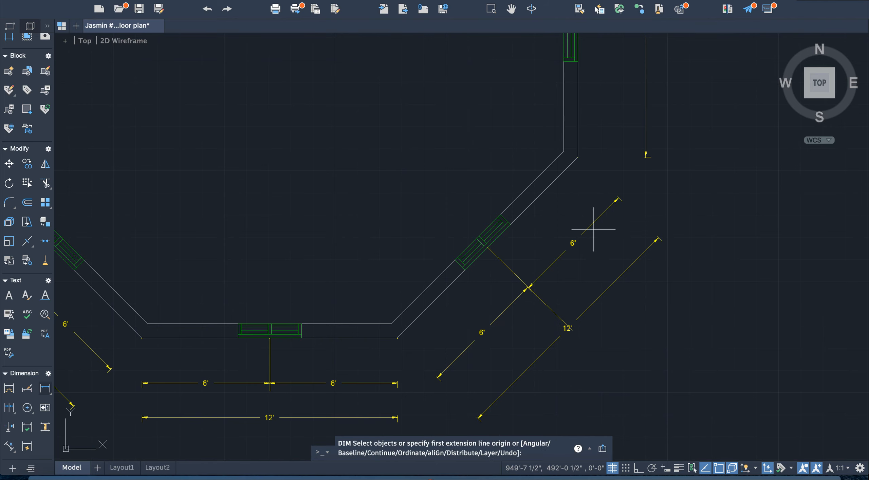
Examine the wall and window dimensions around the octagonal floor plan, especially along the east and south walls
scroll(582, 234, "down", 6)
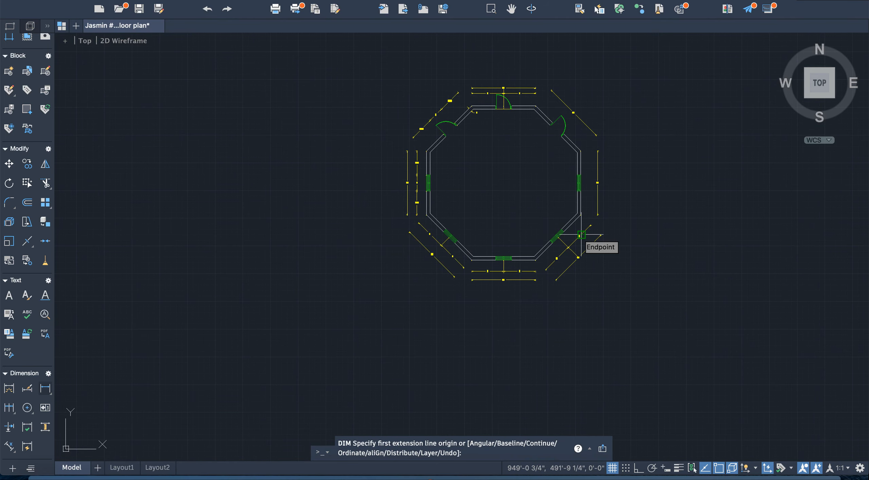
scroll(577, 234, "up", 5)
scroll(576, 233, "down", 5)
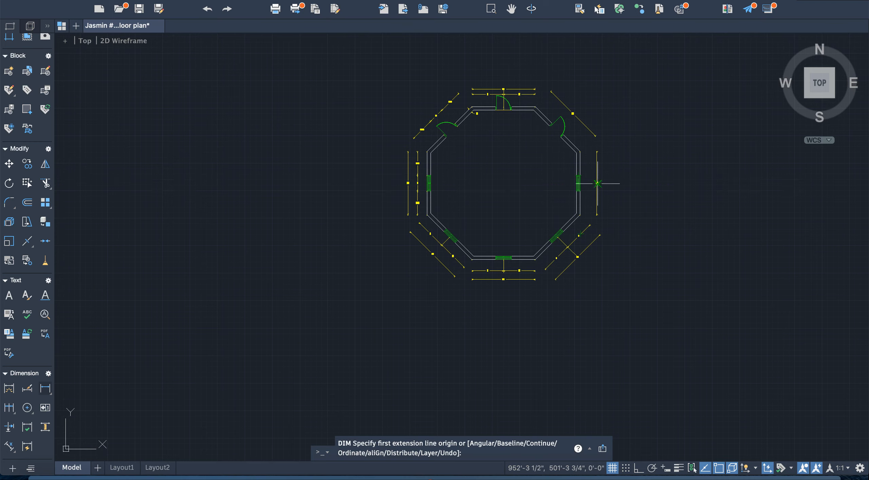
scroll(615, 183, "up", 3)
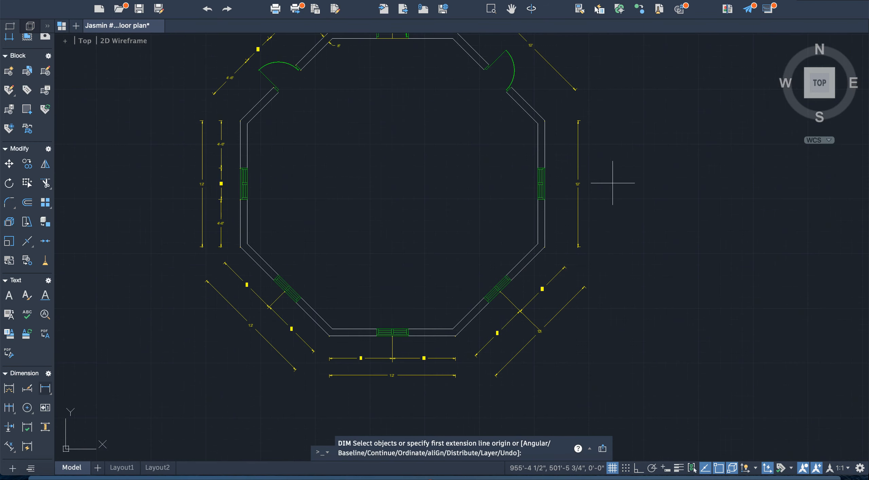
scroll(612, 183, "up", 3)
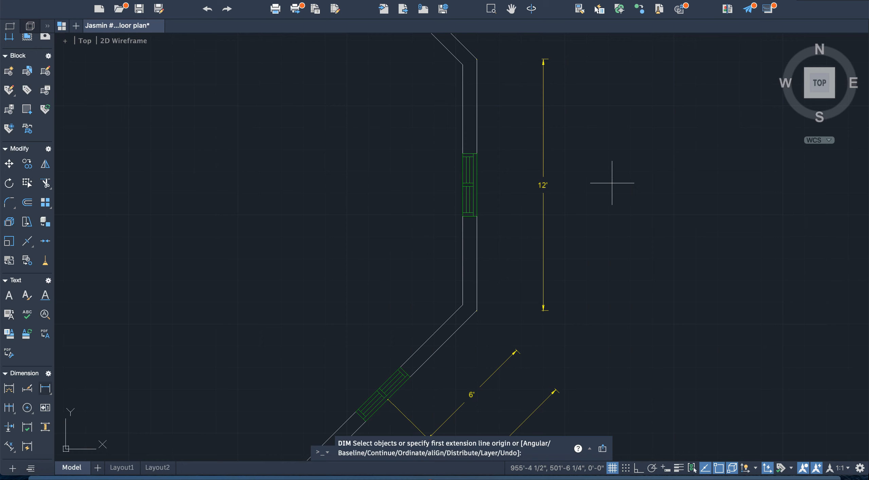
scroll(612, 183, "down", 3)
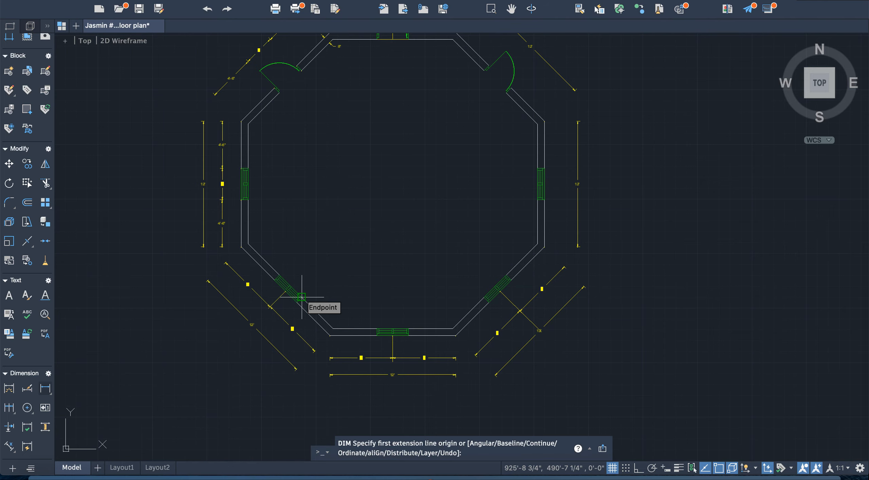
scroll(356, 355, "down", 3)
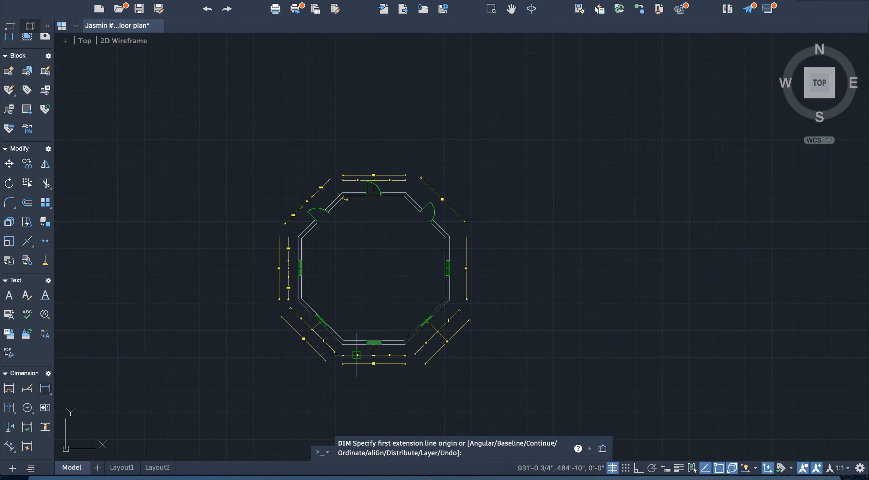
scroll(356, 355, "up", 3)
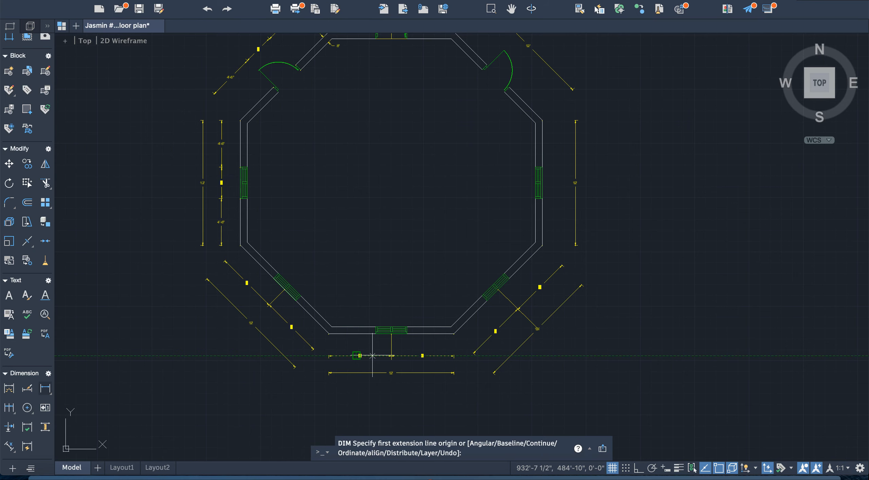
scroll(372, 356, "up", 5)
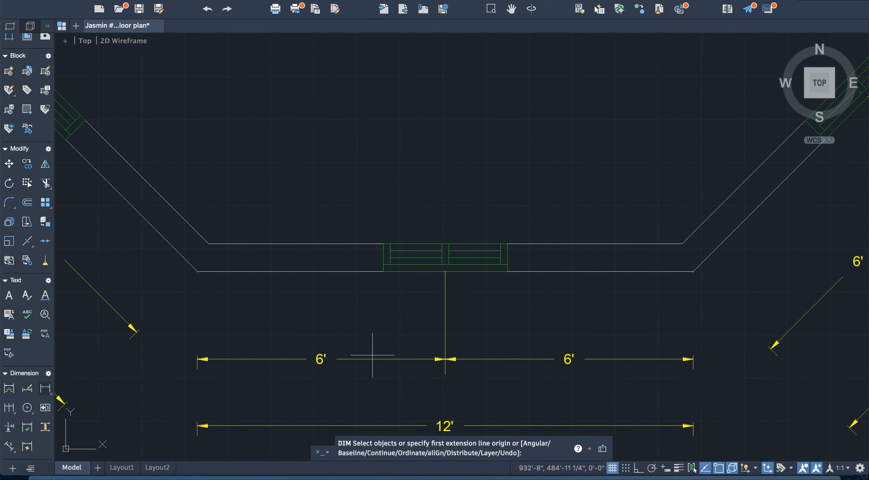
scroll(372, 355, "down", 5)
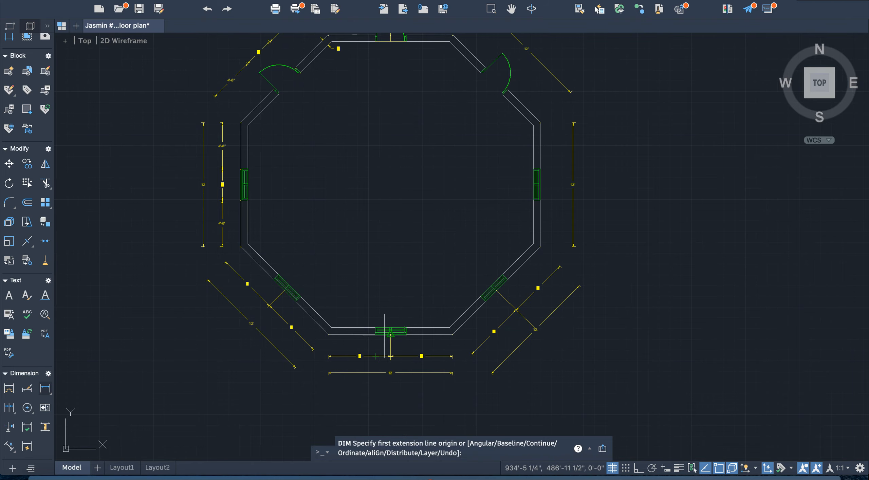
scroll(373, 309, "down", 2)
scroll(373, 309, "up", 2)
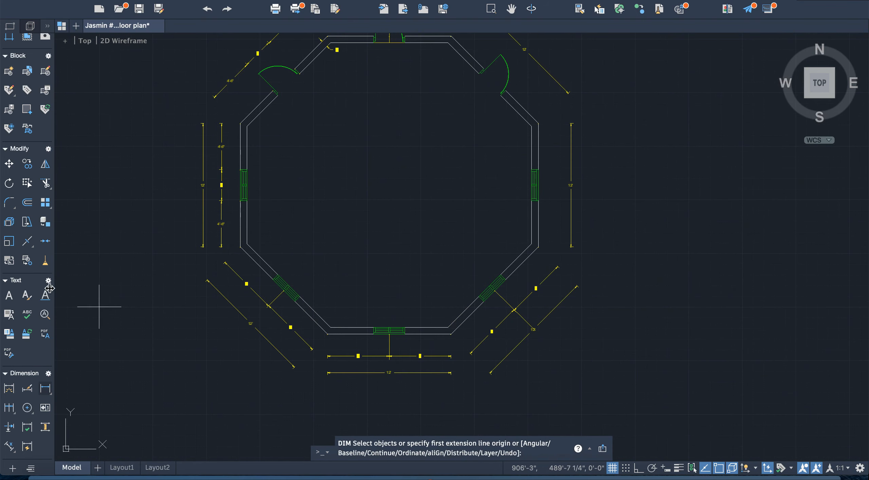
Draw a line across the upper-right door opening, joining the inner endpoints on both sides of the door
scroll(15, 111, "up", 5)
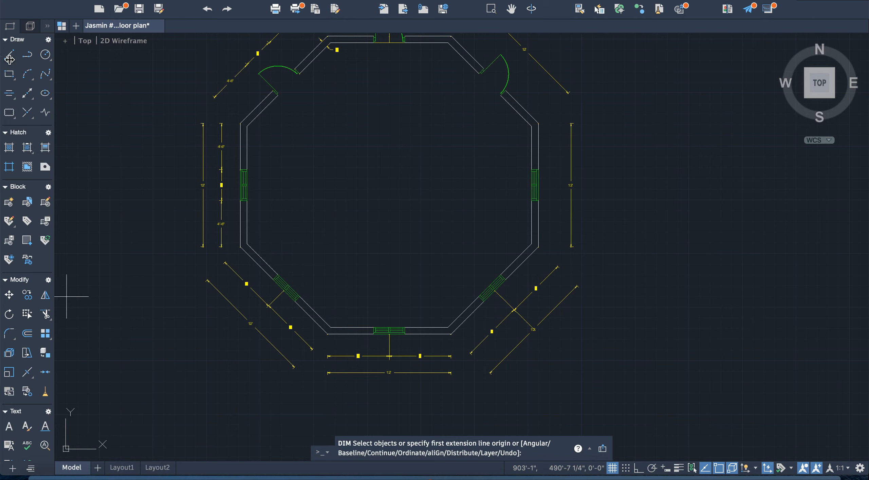
scroll(316, 144, "down", 2)
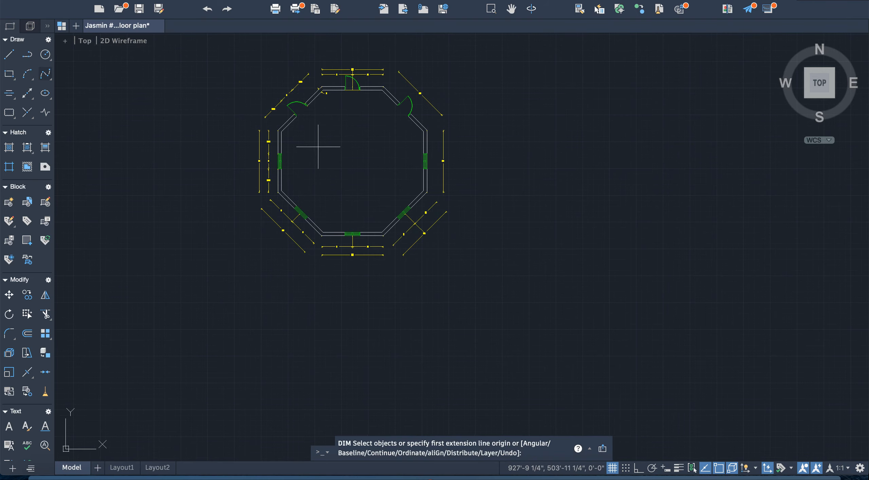
scroll(405, 99, "up", 2)
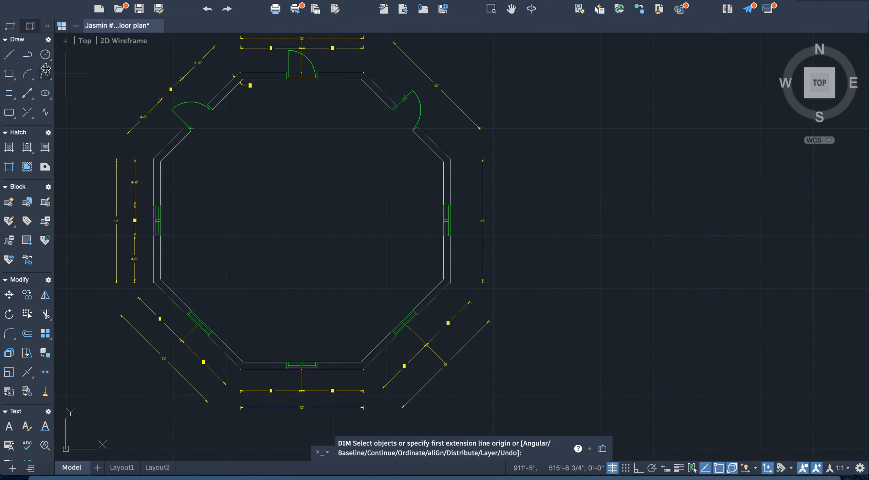
left_click(11, 56)
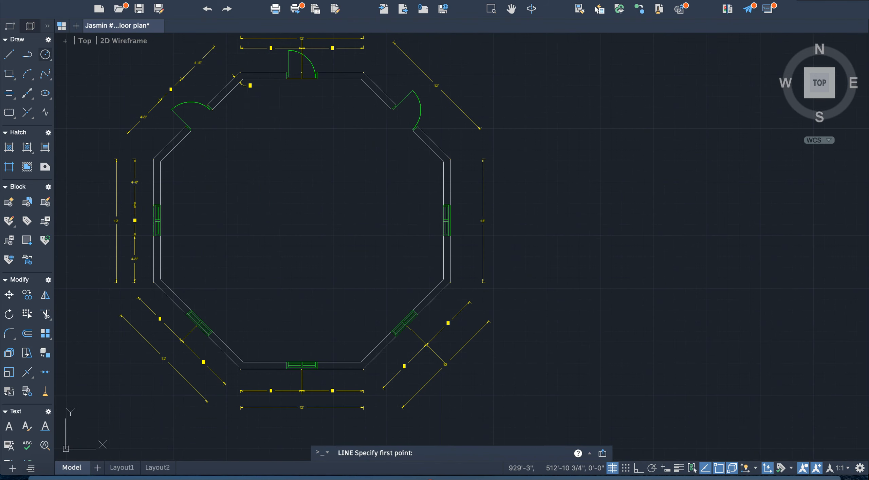
key("Escape")
left_click(10, 54)
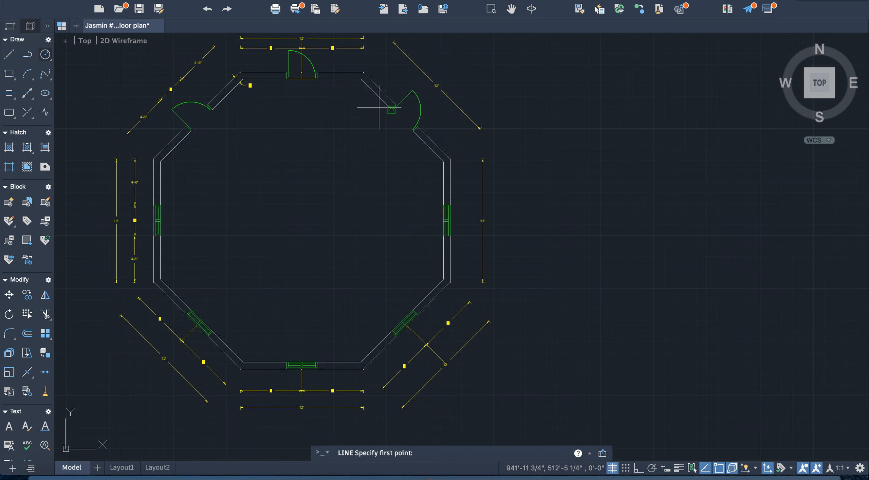
left_click(392, 109)
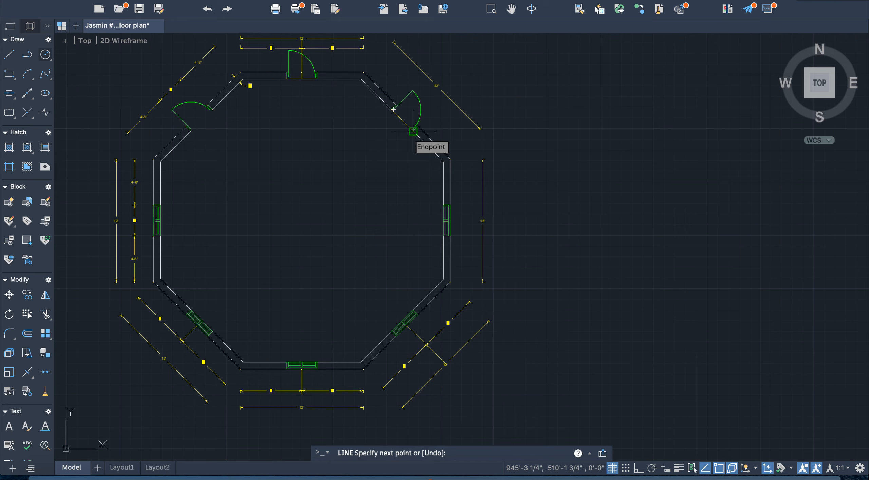
left_click(413, 131)
key("Escape")
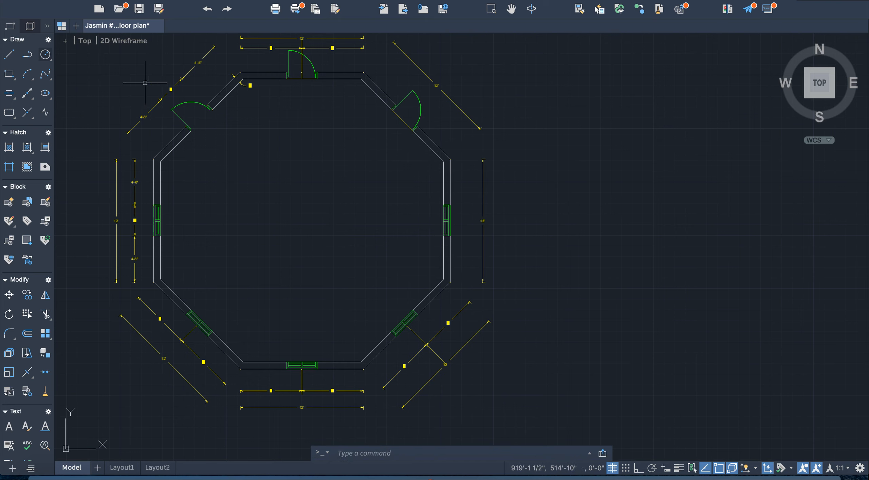
Draw a line from the midpoint of the upper-right door opening's inner line to the middle of that wall's 12' dimension line
left_click(14, 58)
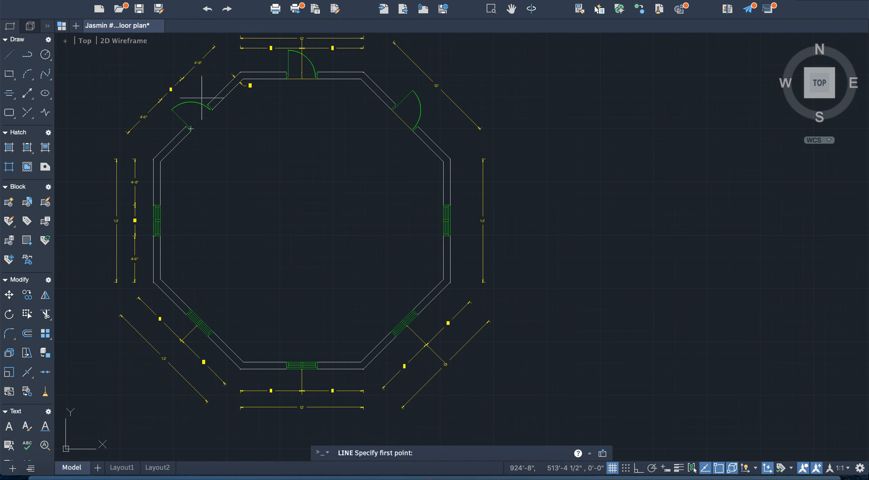
left_click(402, 120)
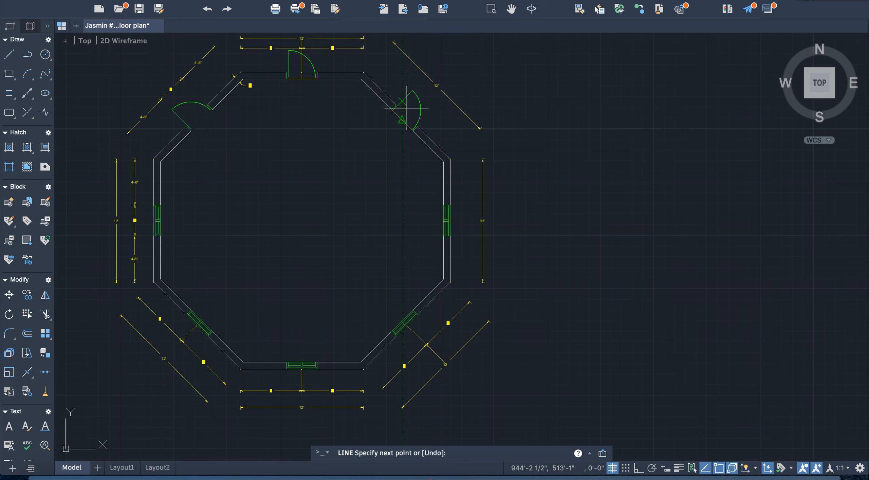
left_click(435, 86)
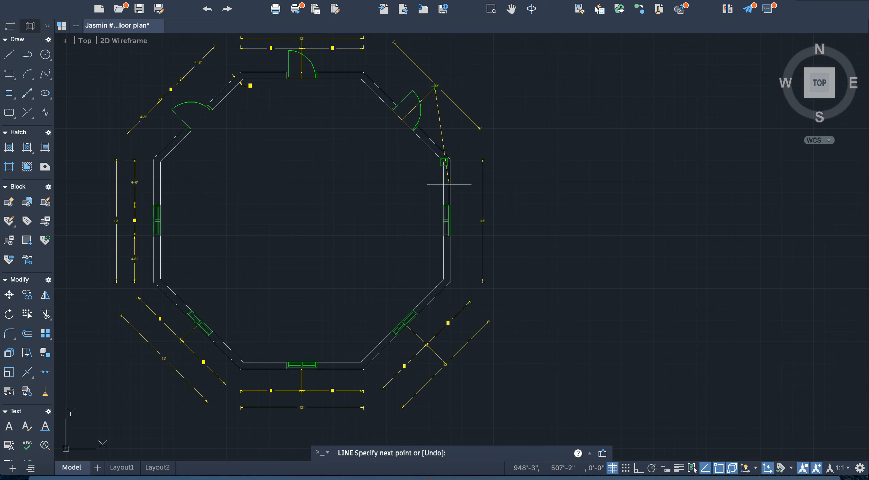
left_click(402, 120)
key("Escape")
scroll(422, 116, "down", 5)
scroll(422, 115, "up", 10)
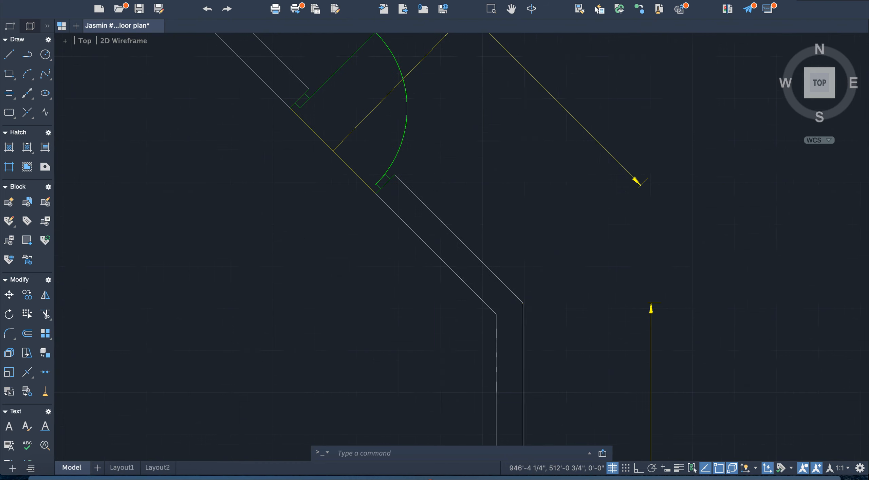
scroll(420, 115, "down", 6)
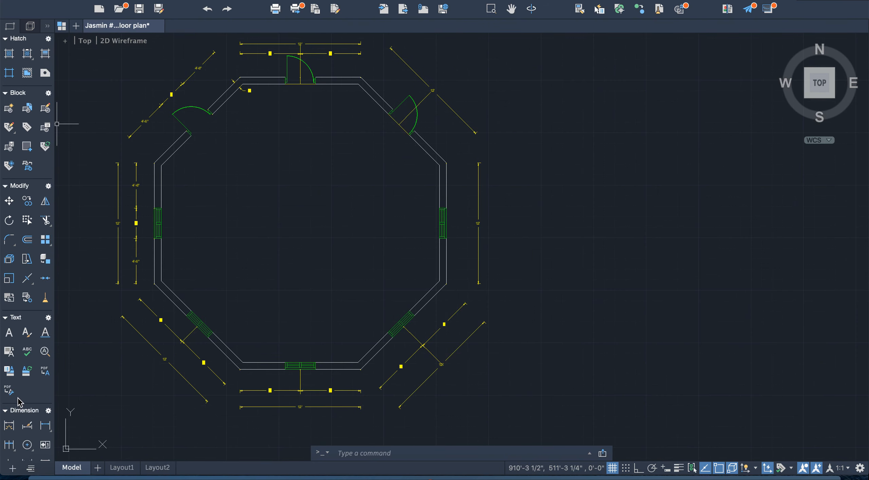
scroll(19, 400, "down", 3)
left_click(9, 404)
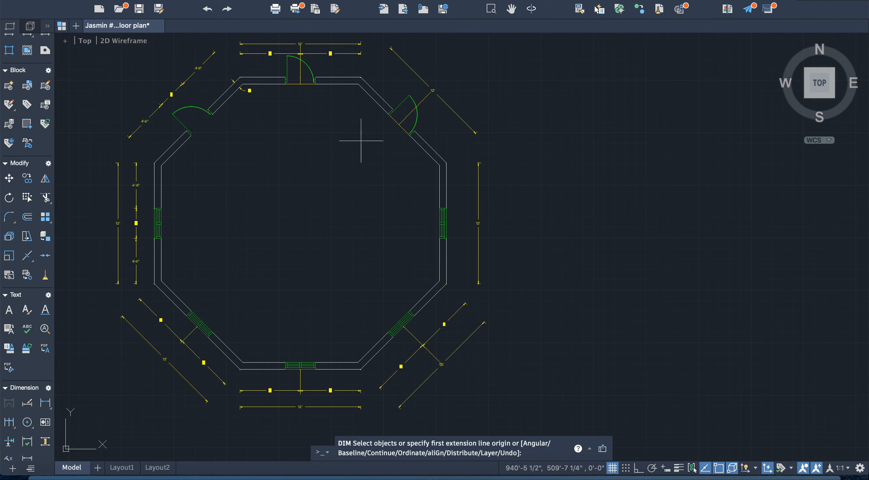
scroll(374, 119, "down", 5)
scroll(405, 96, "up", 9)
scroll(405, 97, "down", 4)
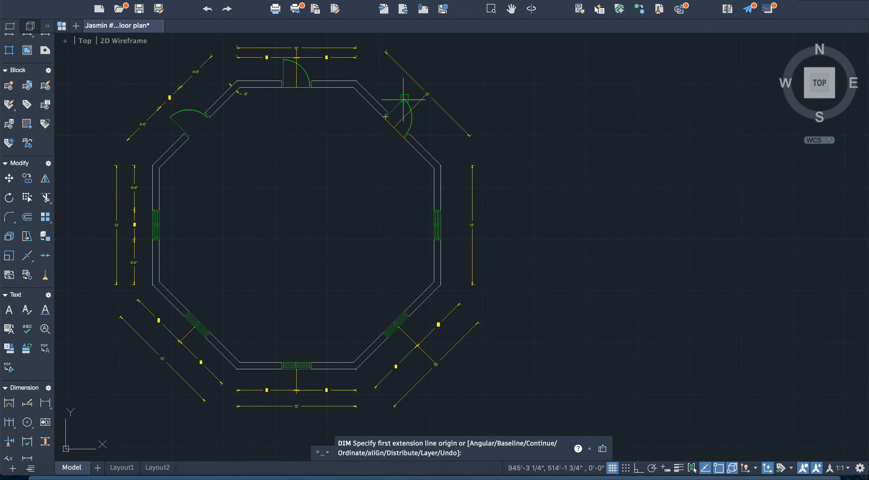
left_click(357, 80)
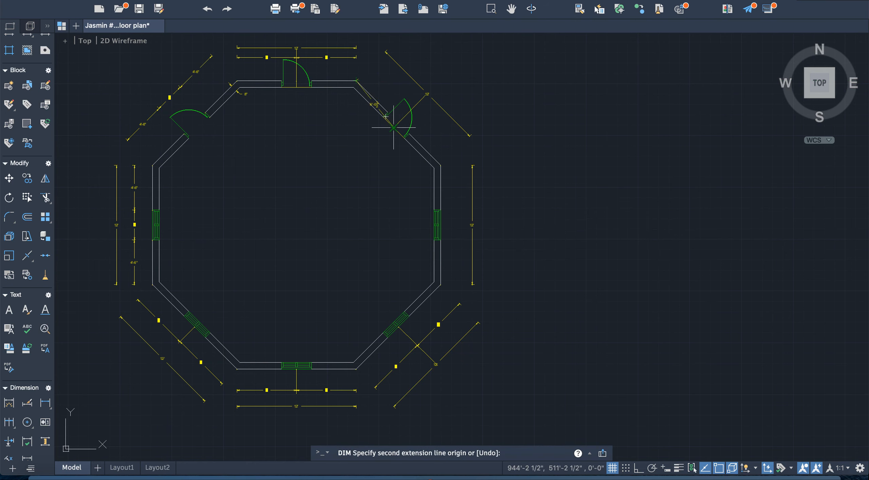
scroll(393, 122, "up", 5)
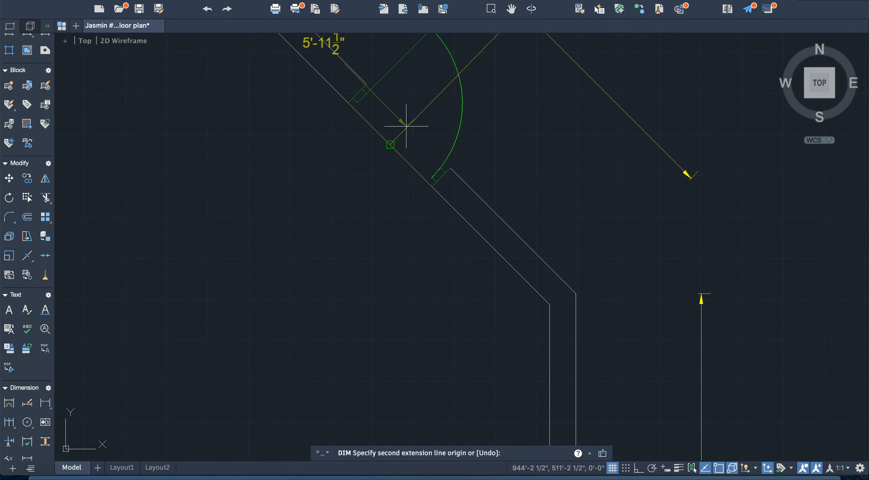
scroll(408, 128, "down", 4)
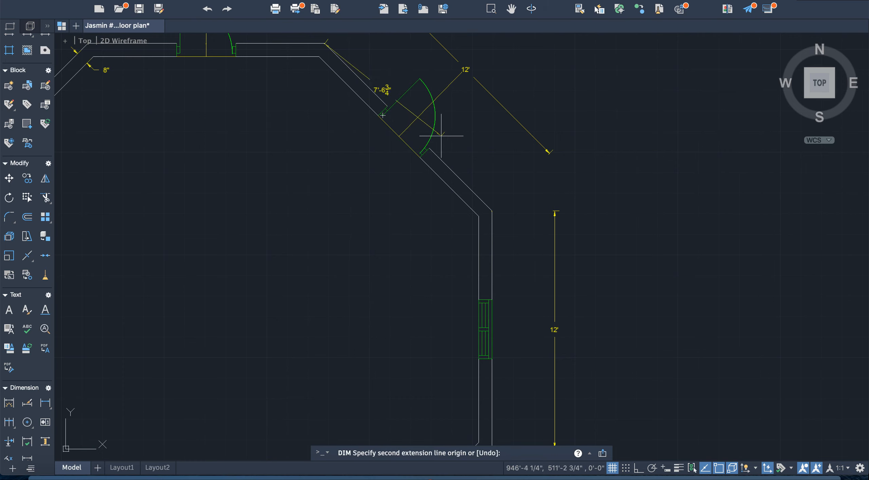
key("Escape")
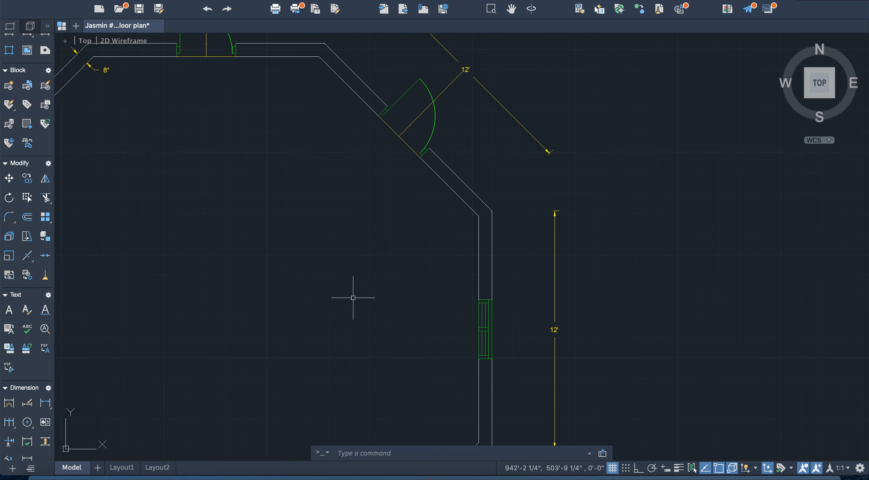
scroll(353, 297, "down", 5)
scroll(354, 272, "up", 5)
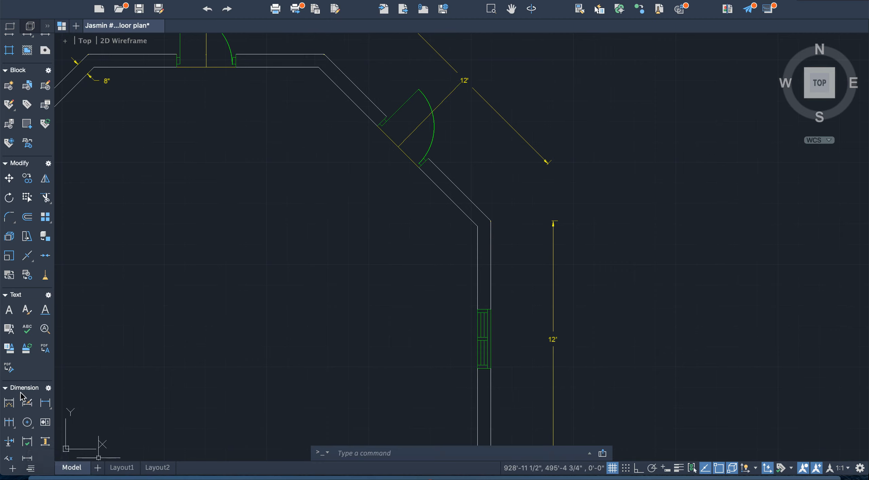
left_click(9, 403)
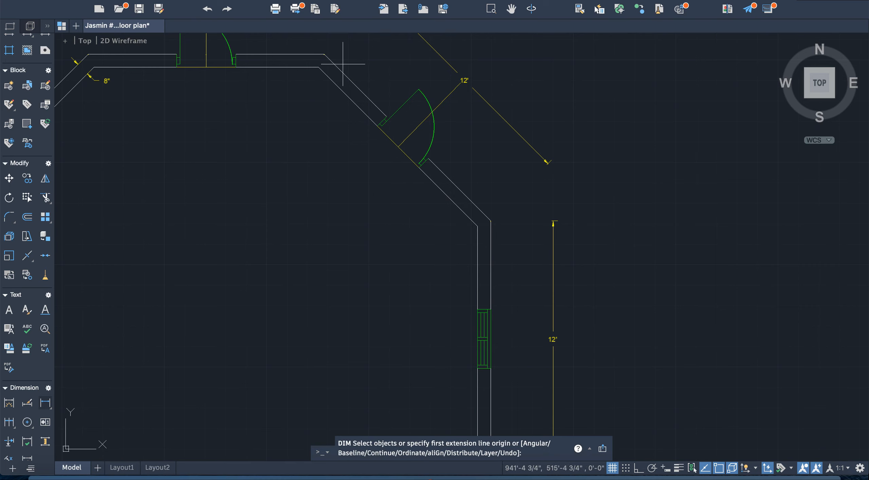
left_click(325, 54)
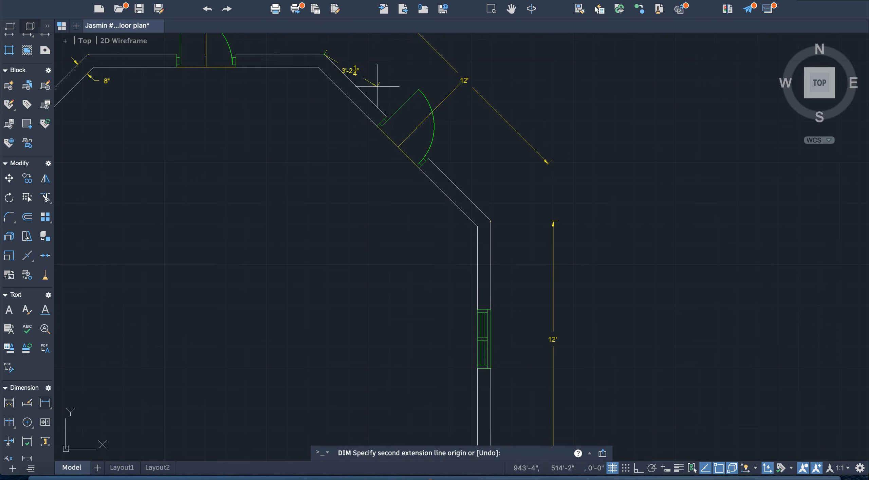
left_click(409, 136)
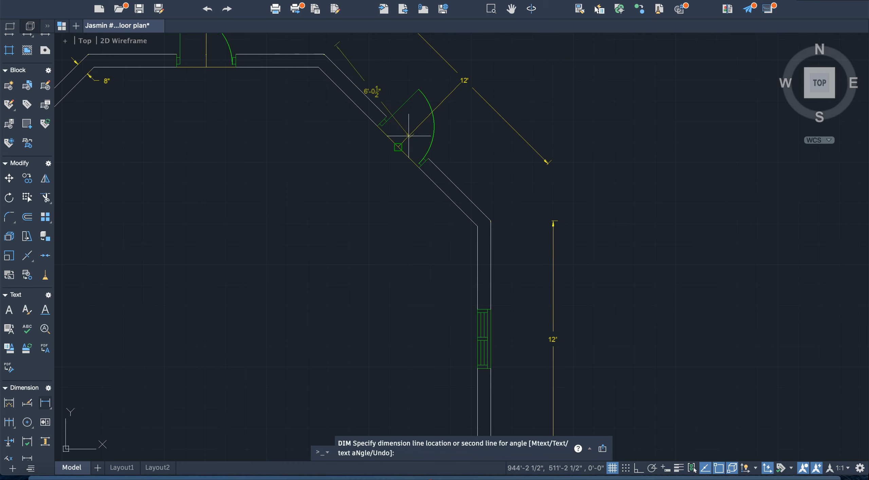
key("Escape")
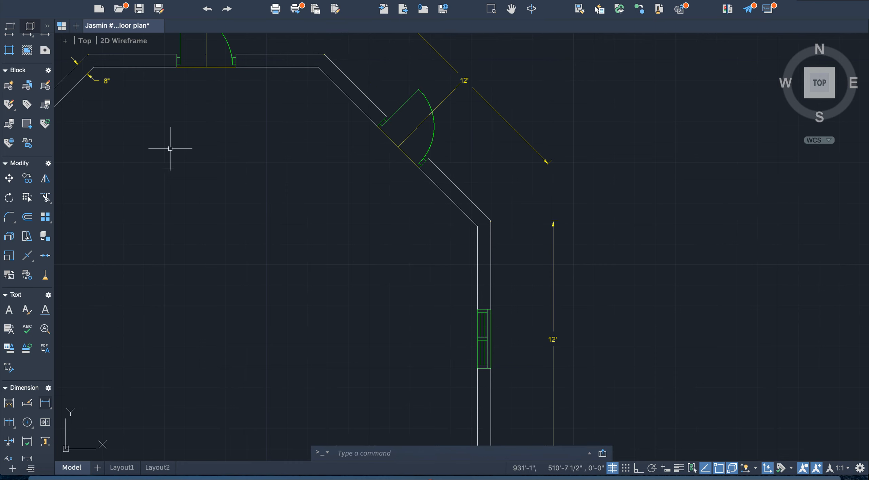
Draw a line across the outer side of the upper-right door opening, joining the outer wall endpoints on both sides of the door
scroll(431, 107, "down", 3)
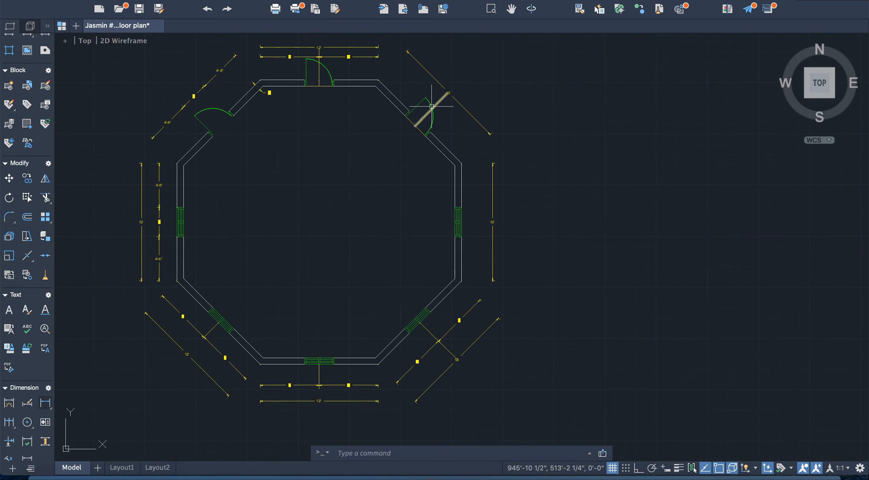
scroll(432, 106, "up", 3)
scroll(8, 112, "up", 5)
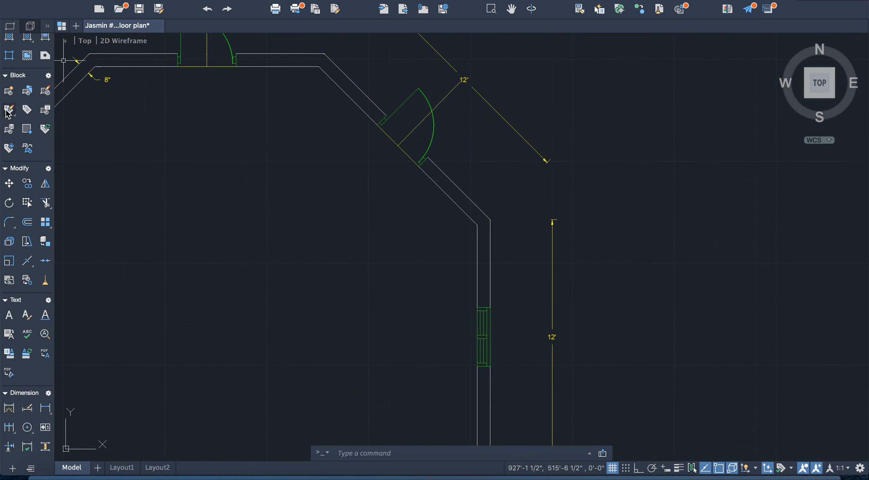
left_click(9, 55)
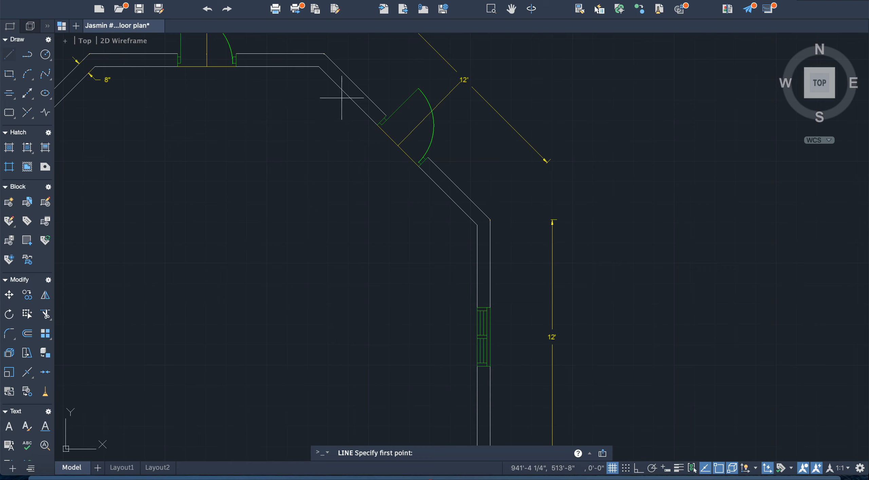
left_click(387, 115)
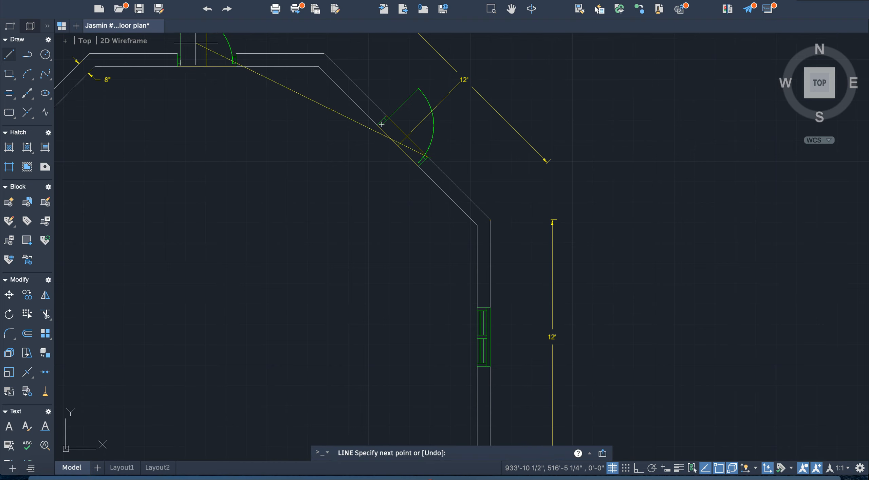
key("Escape")
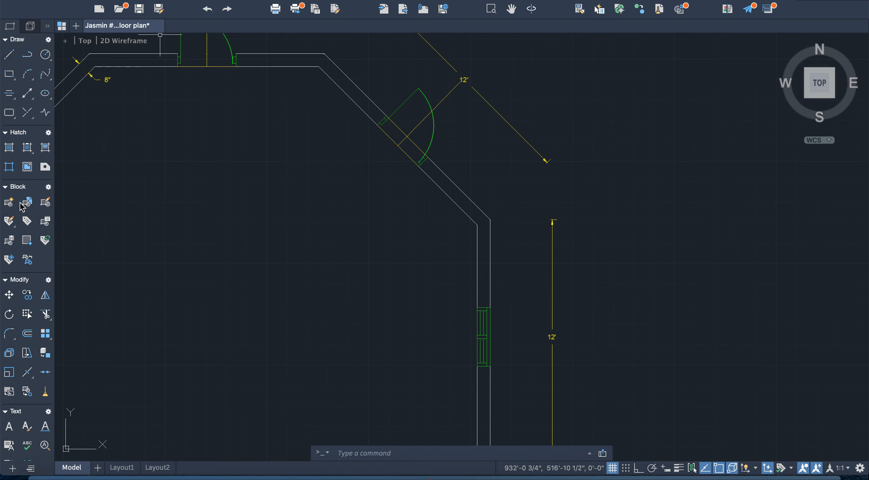
Add an aligned dimension from the upper-right wall's upper outer corner to the door opening's outer midpoint, inside the overall 12' dimension
scroll(33, 390, "down", 5)
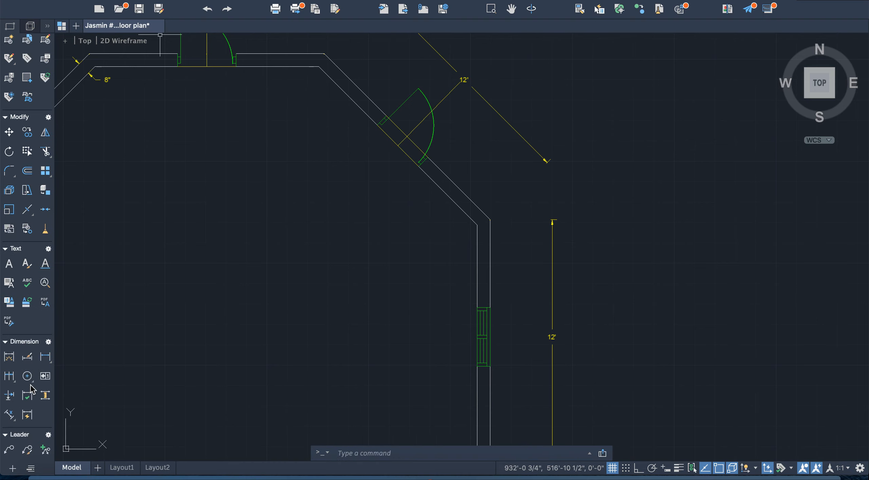
left_click(9, 357)
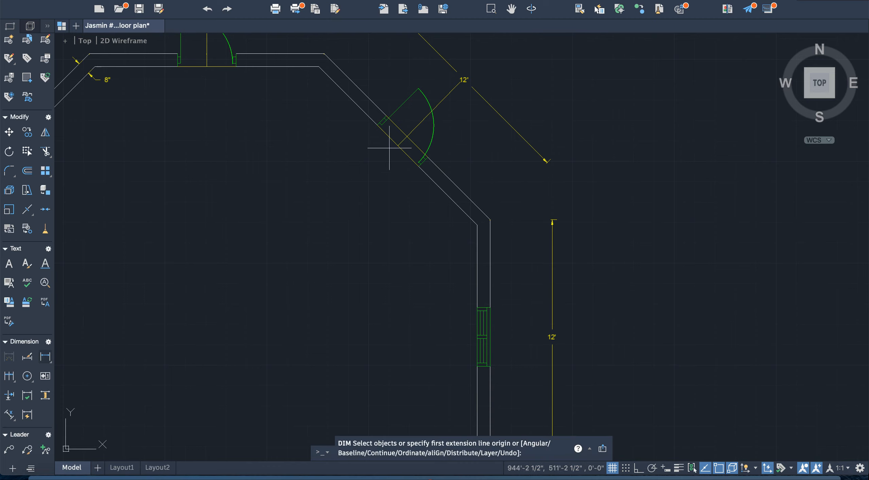
left_click(324, 53)
left_click(405, 134)
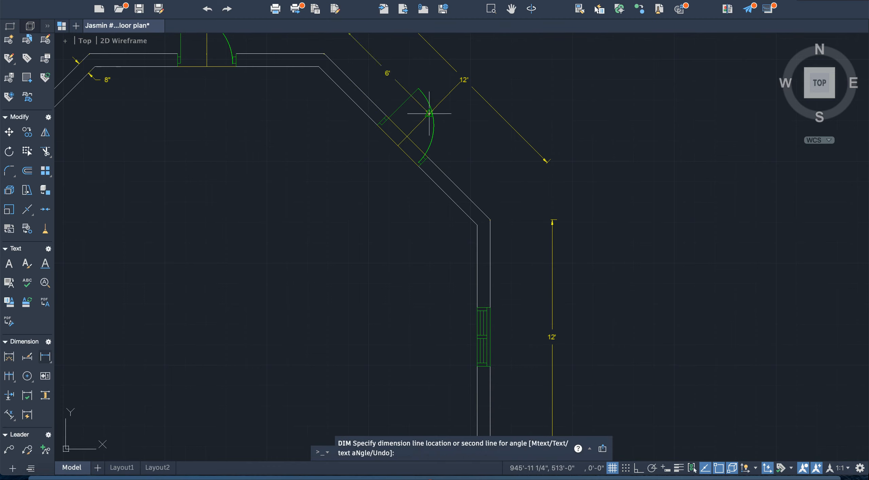
left_click(425, 85)
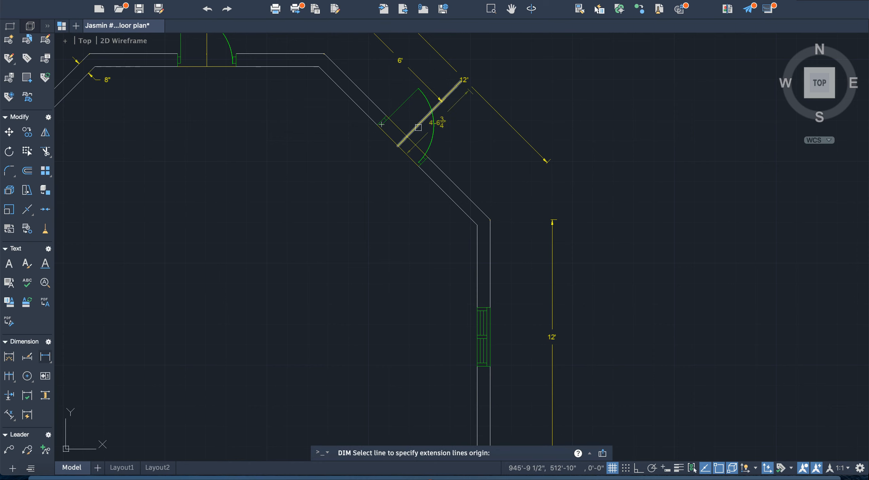
key("Escape")
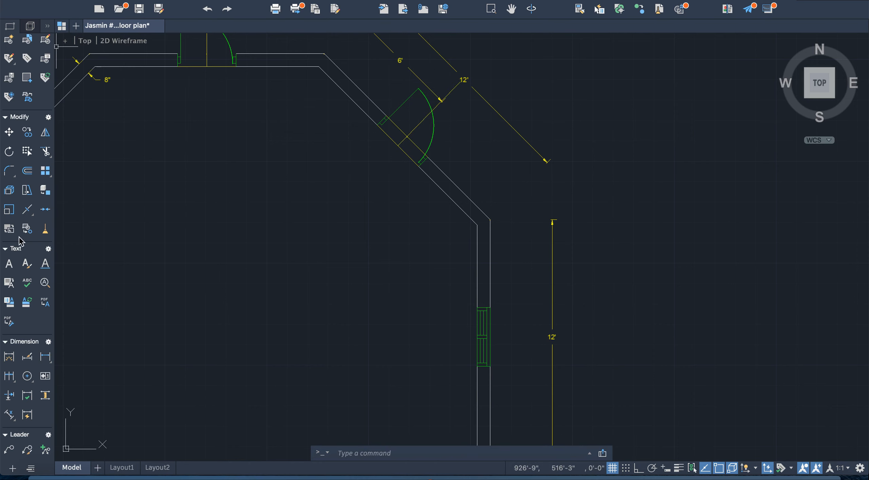
Add an aligned dimension from the upper-right wall's lower outer corner to the door opening's outer midpoint, in line with the neighbouring half-wall dimension
left_click(9, 356)
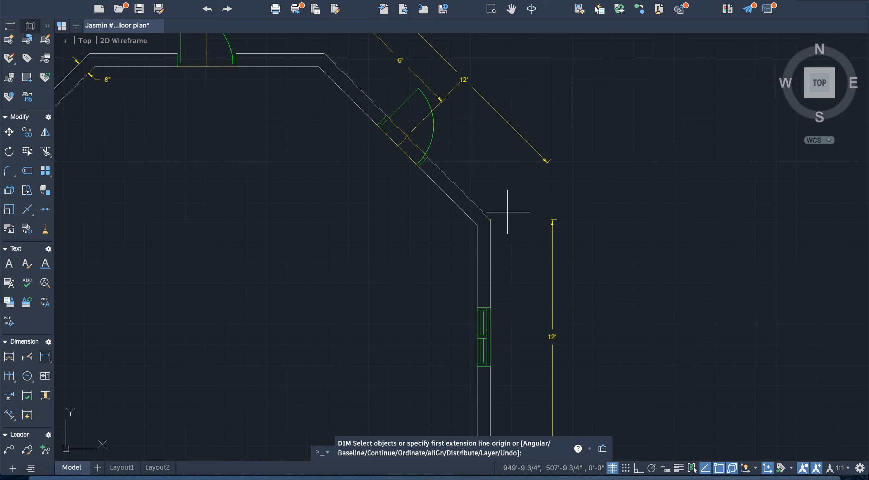
left_click(491, 219)
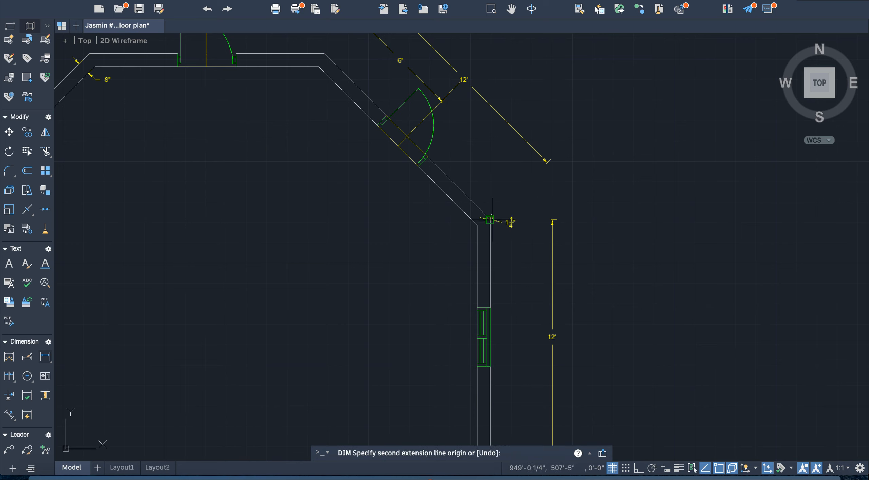
left_click(406, 137)
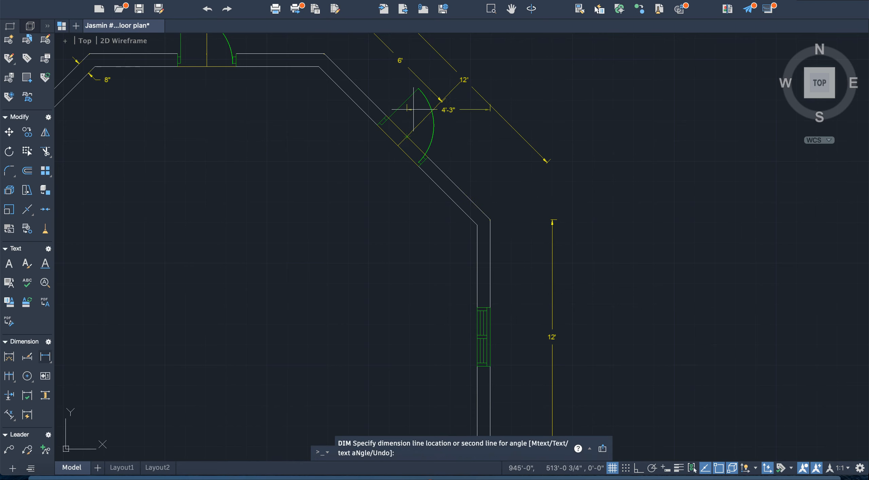
left_click(441, 101)
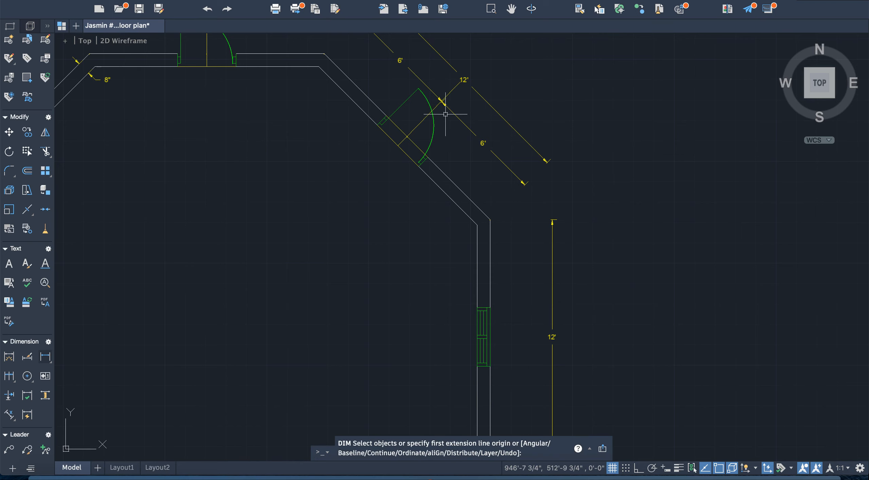
key("Escape")
Delete the upper-right door's centre line, both lines across its opening, and the line across the top door opening
scroll(443, 124, "down", 3)
scroll(442, 126, "up", 3)
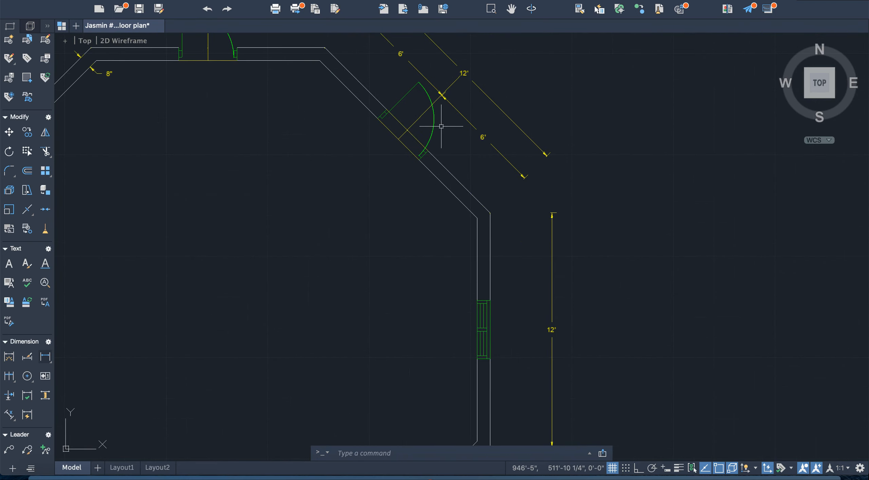
left_click(420, 116)
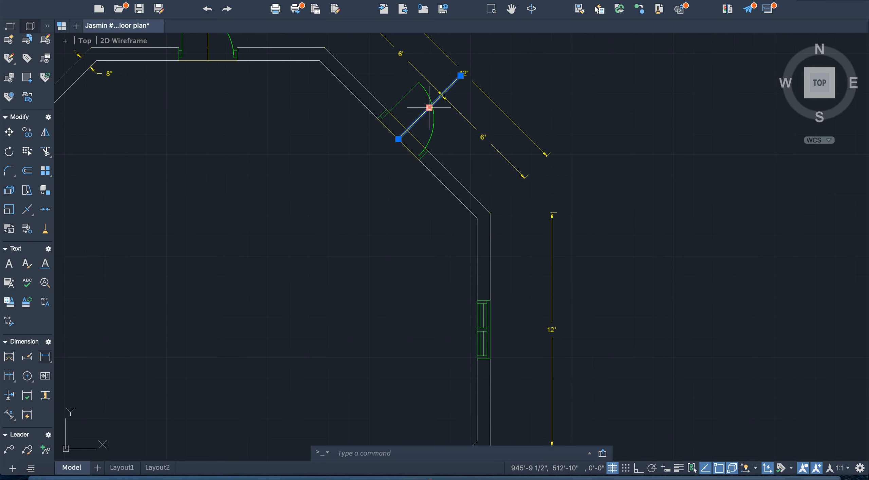
key("Delete")
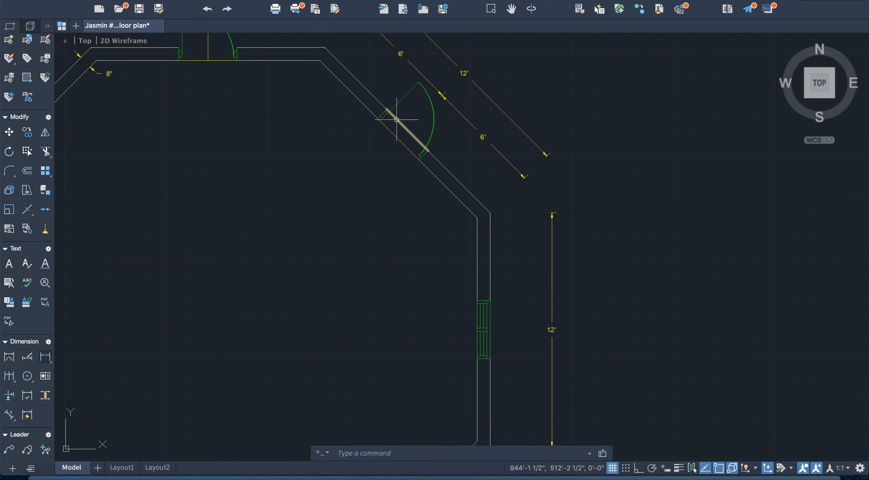
left_click(398, 120)
left_click_drag(398, 119, 387, 128)
key("Delete")
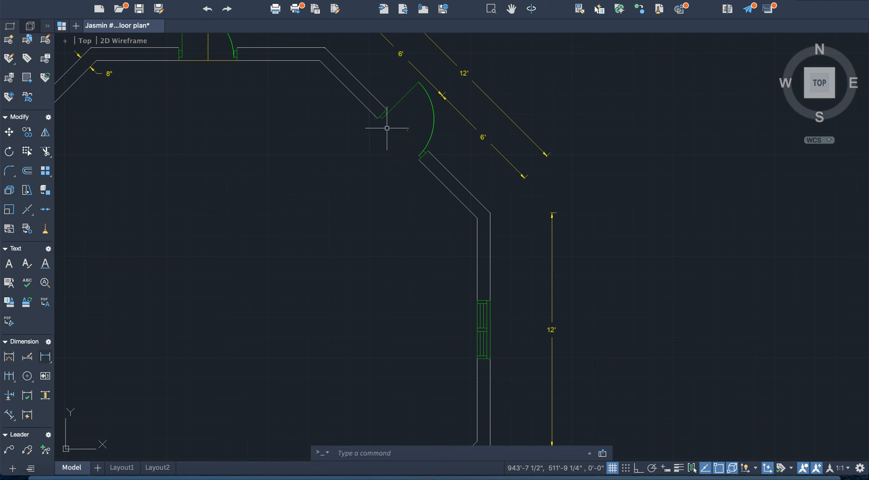
left_click(188, 59)
key("Delete")
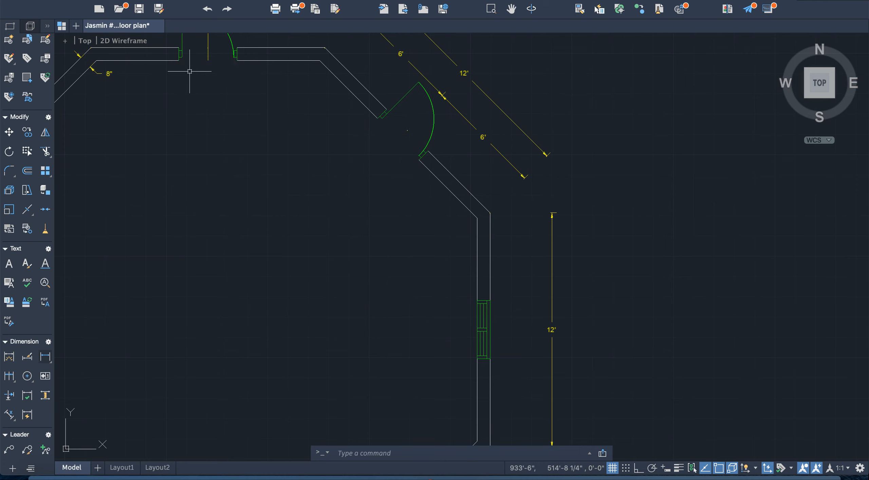
Delete the vertical centre line running through the top door opening
scroll(224, 105, "down", 5)
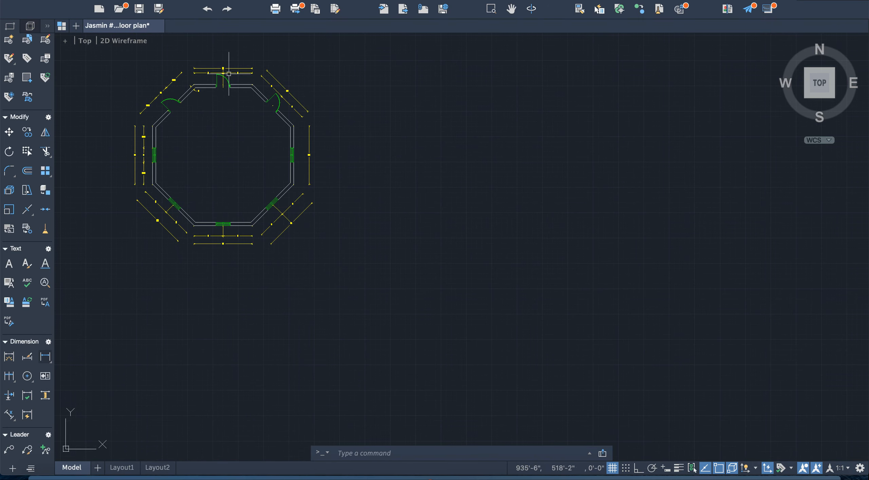
scroll(226, 70, "up", 8)
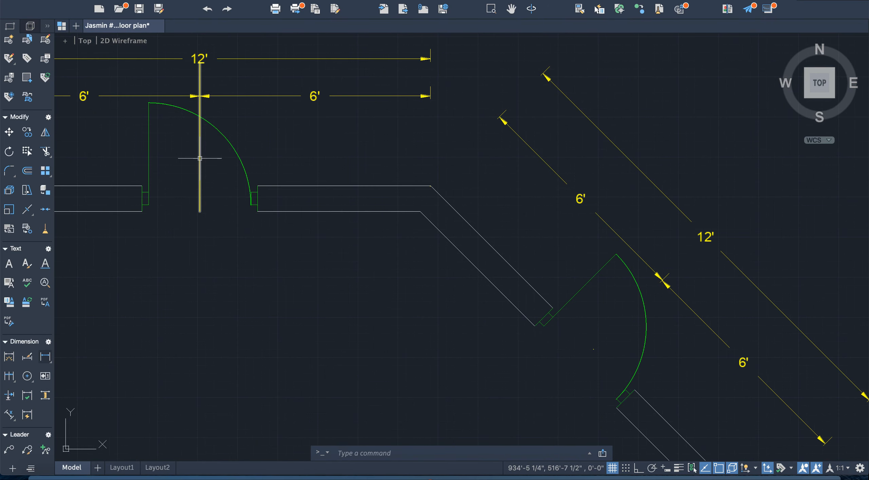
left_click(200, 152)
key("Delete")
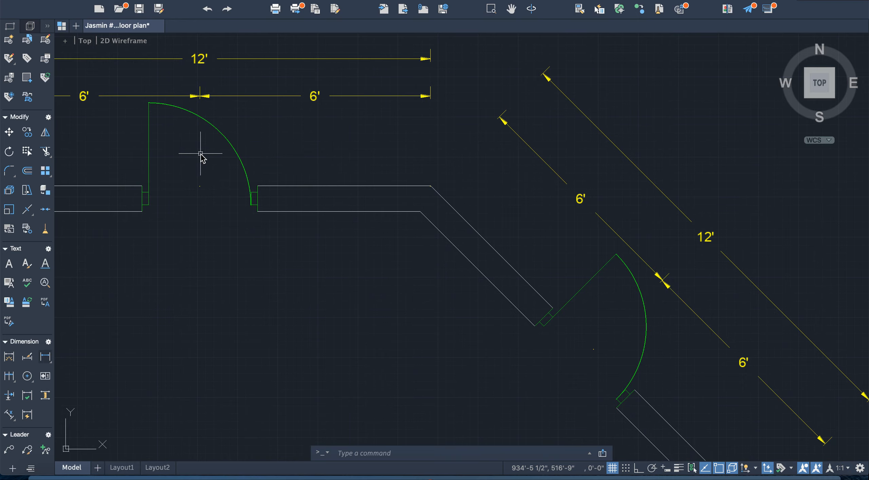
scroll(195, 165, "down", 3)
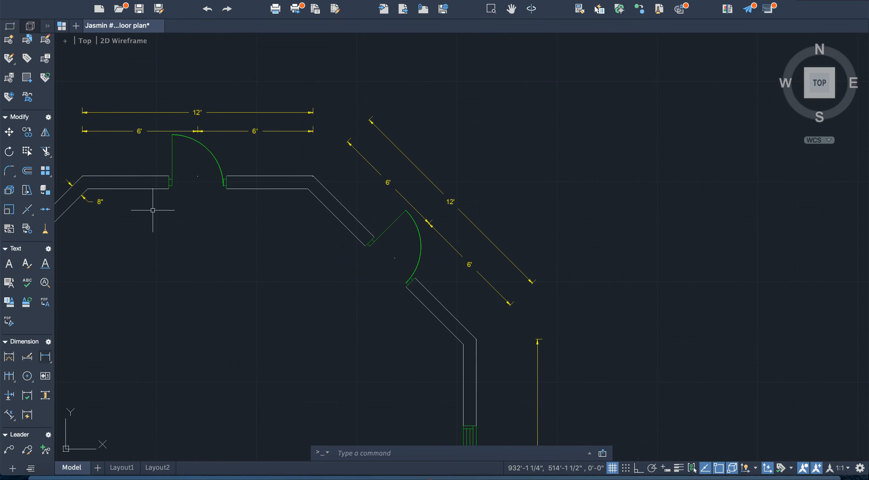
scroll(152, 206, "up", 6)
scroll(152, 207, "down", 8)
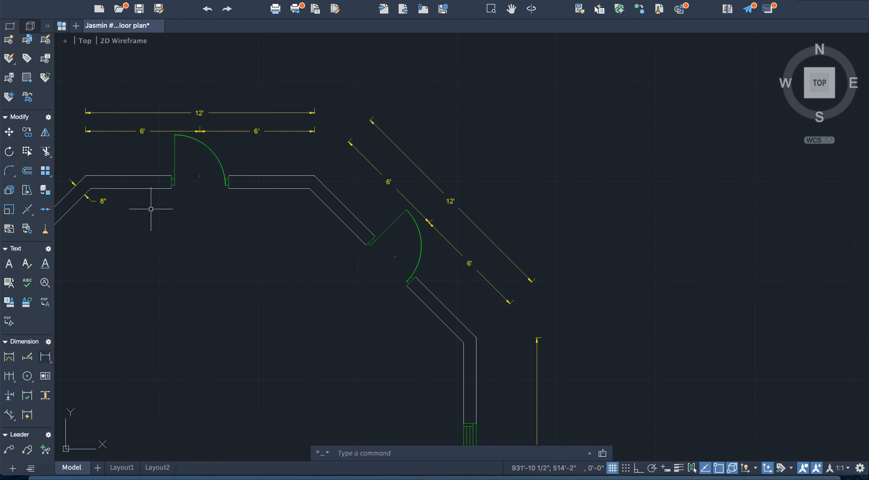
scroll(81, 275, "up", 3)
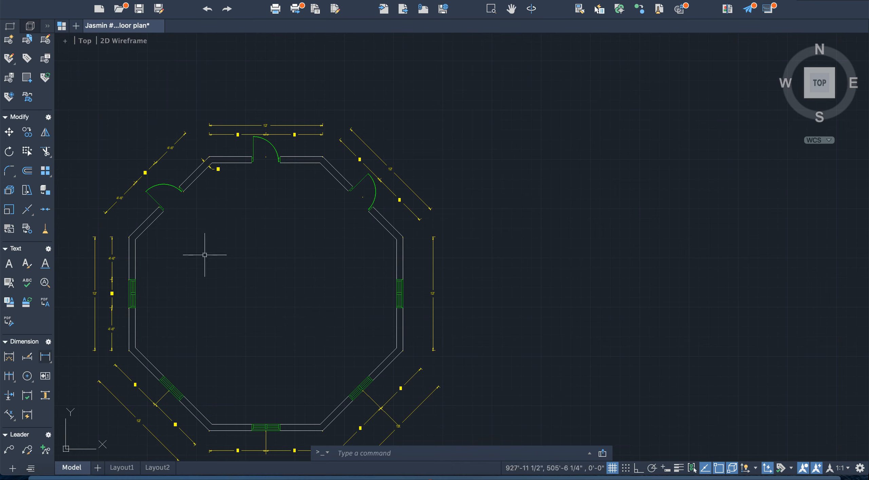
scroll(205, 254, "up", 3)
scroll(200, 268, "down", 6)
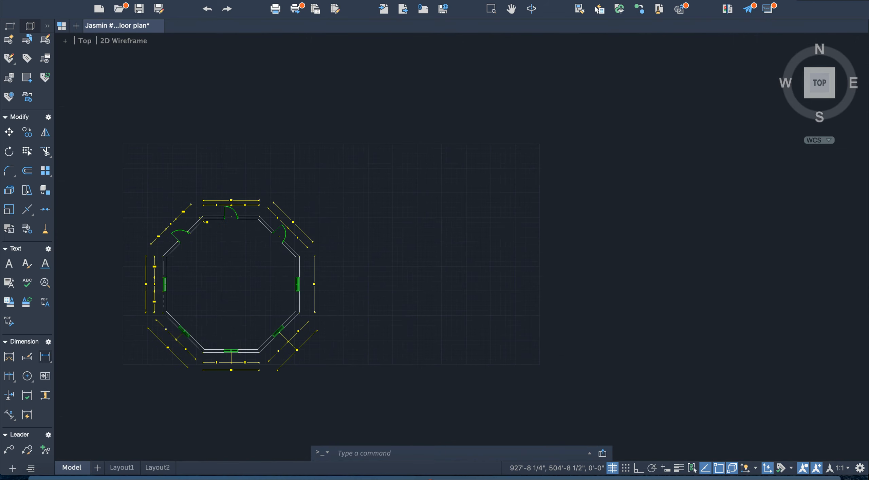
scroll(117, 277, "up", 3)
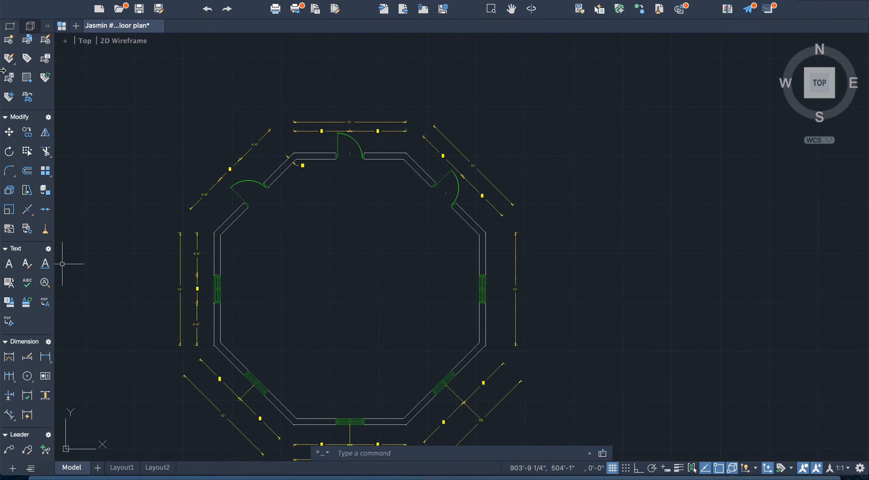
Draw a horizontal line across the room from the left window's inner midpoint to the right window's inner midpoint
scroll(9, 52, "up", 5)
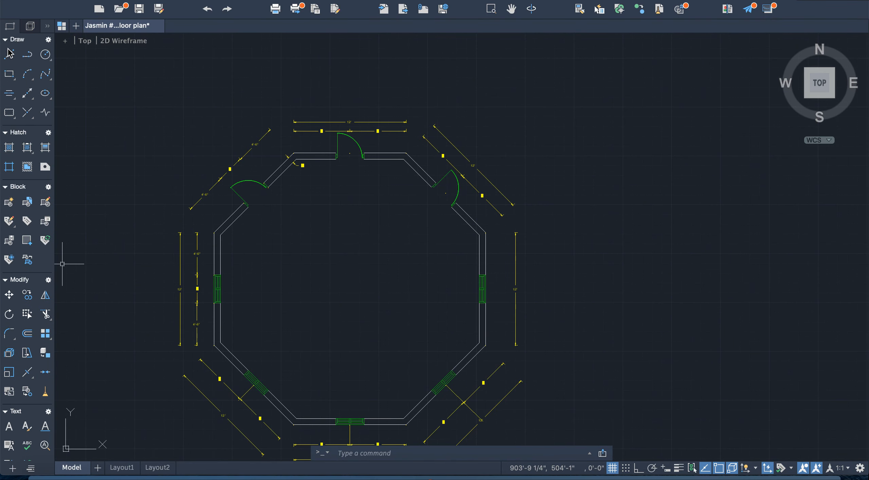
left_click(9, 53)
scroll(224, 290, "up", 6)
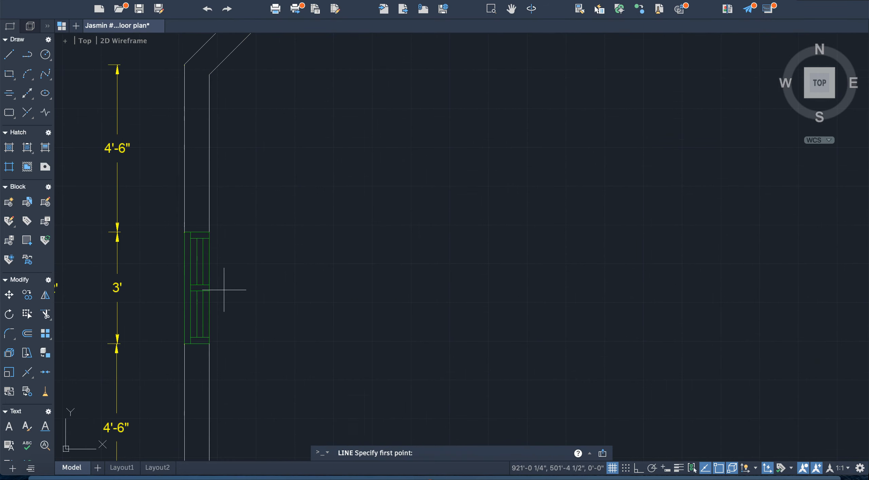
scroll(224, 290, "up", 2)
left_click(196, 286)
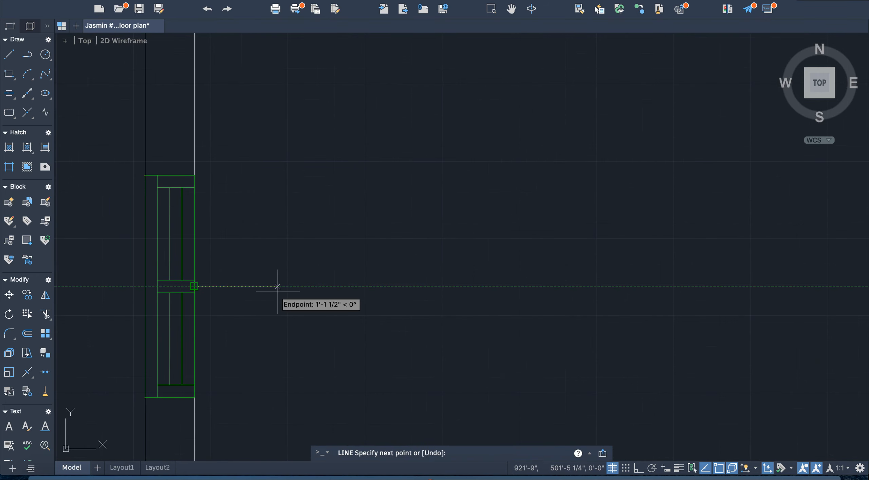
scroll(326, 292, "down", 8)
scroll(448, 285, "up", 6)
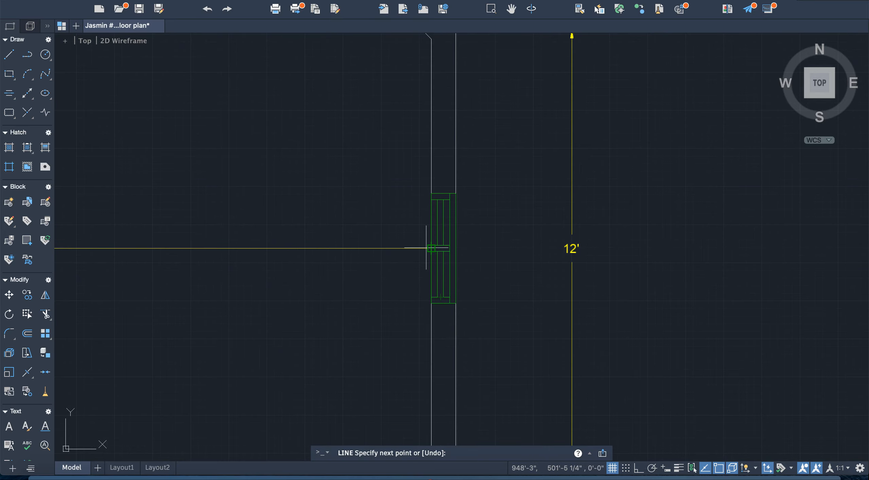
scroll(429, 250, "up", 5)
scroll(456, 259, "down", 10)
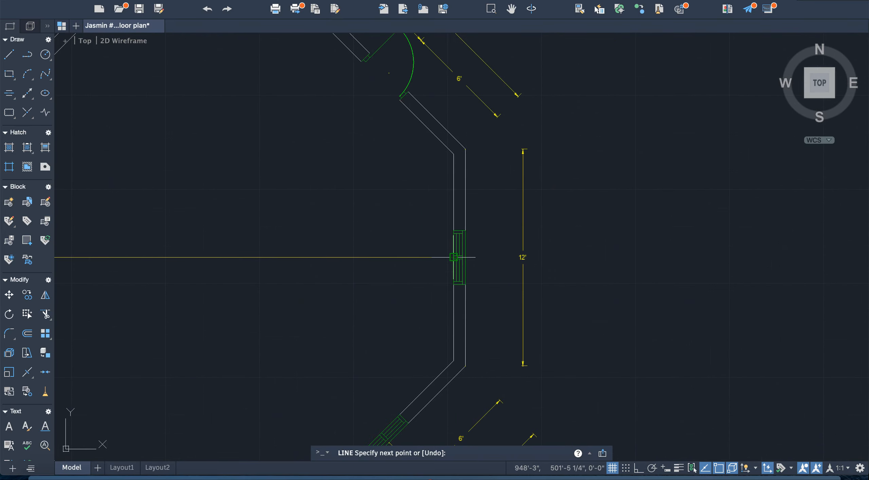
left_click(455, 258)
key("Return")
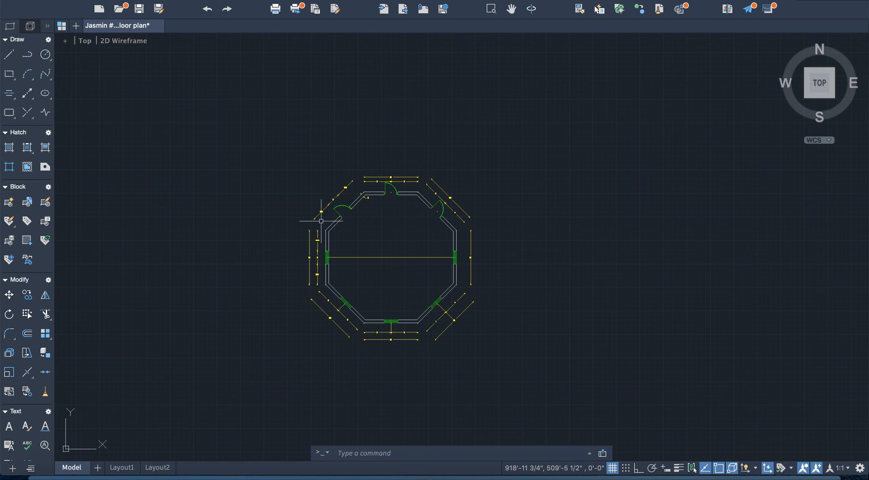
Draw a vertical line from the bottom window's inner midpoint up through the top door to well beyond the outer dimensions
left_click(9, 55)
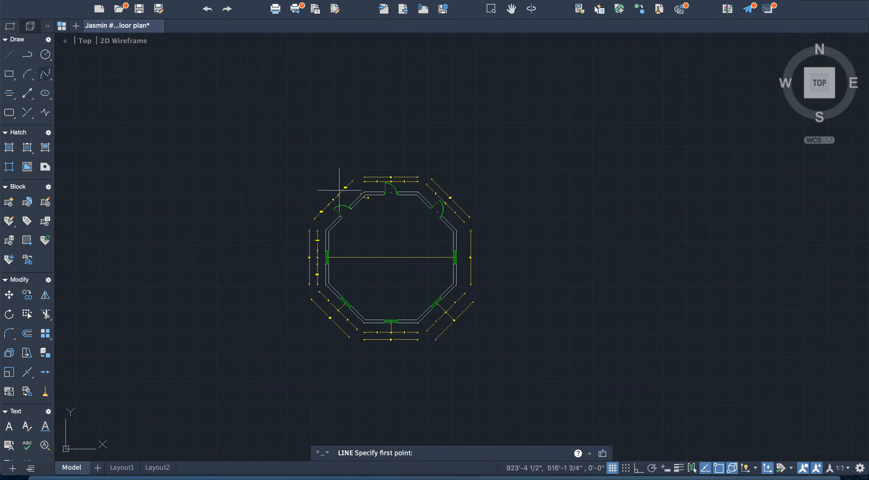
scroll(394, 319, "up", 10)
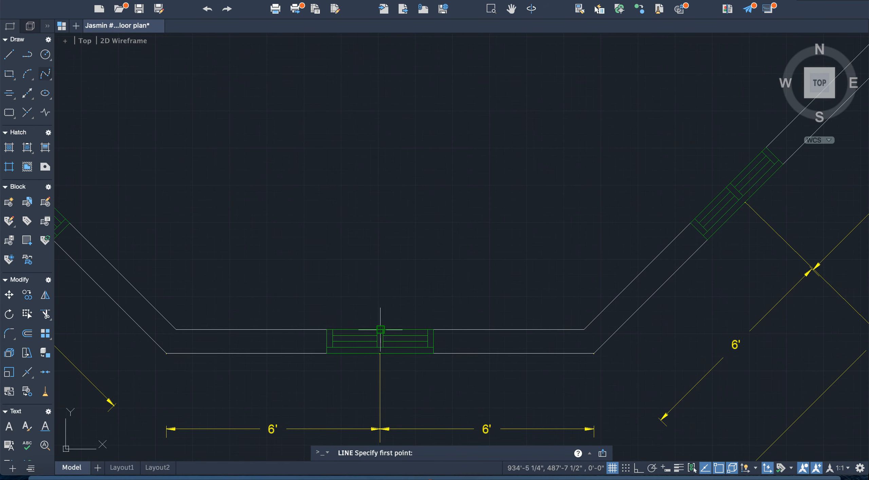
left_click(380, 330)
scroll(381, 262, "down", 10)
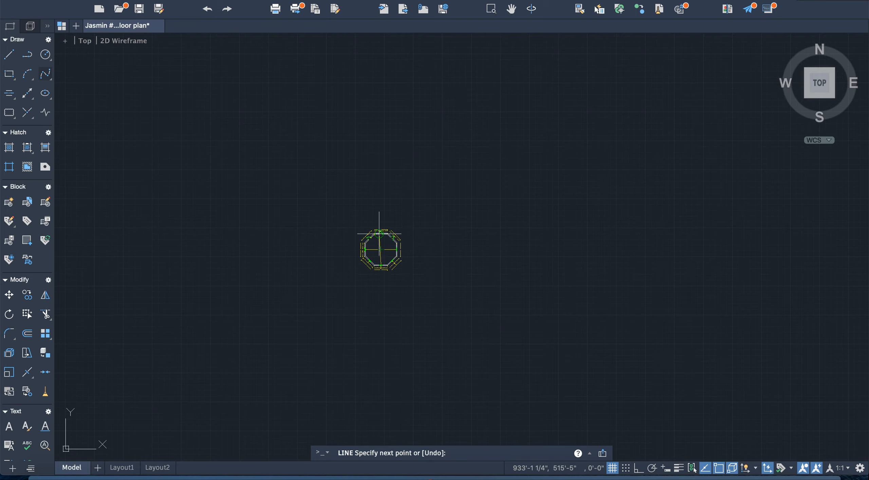
left_click(381, 207)
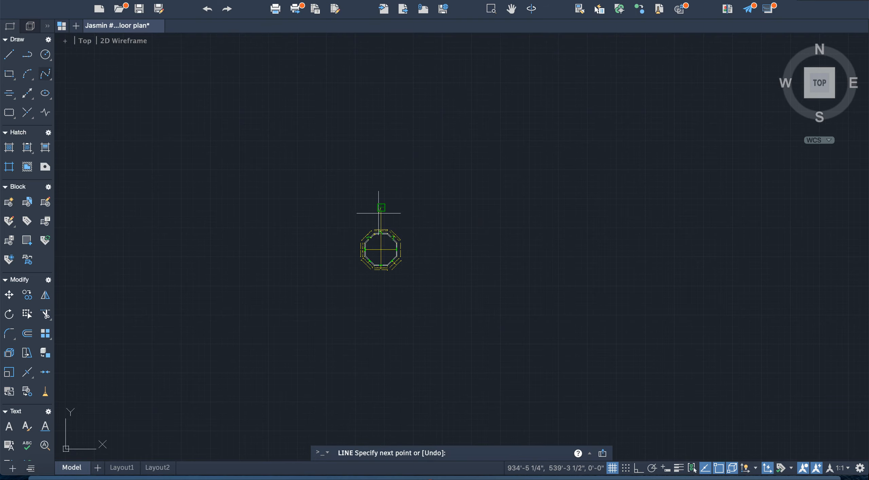
key("Escape")
scroll(391, 243, "up", 6)
scroll(391, 243, "up", 4)
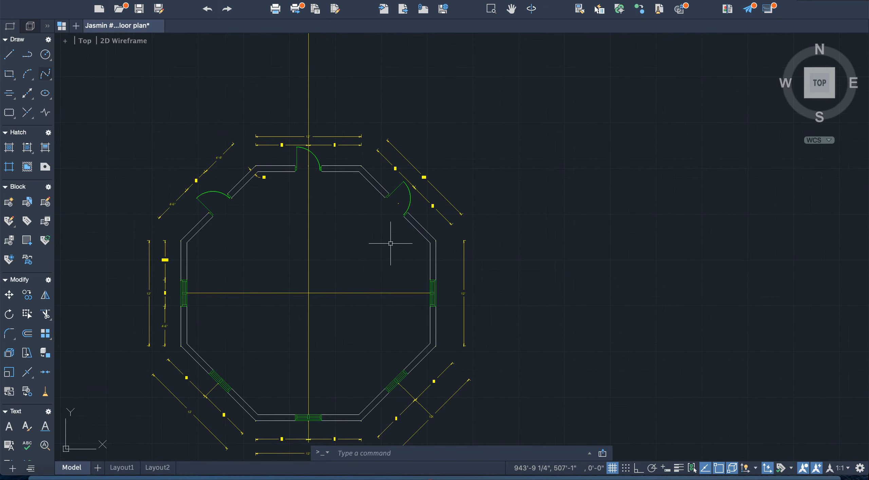
Draw a circle with a 4' radius centred on the intersection of the horizontal and vertical lines
scroll(394, 240, "down", 4)
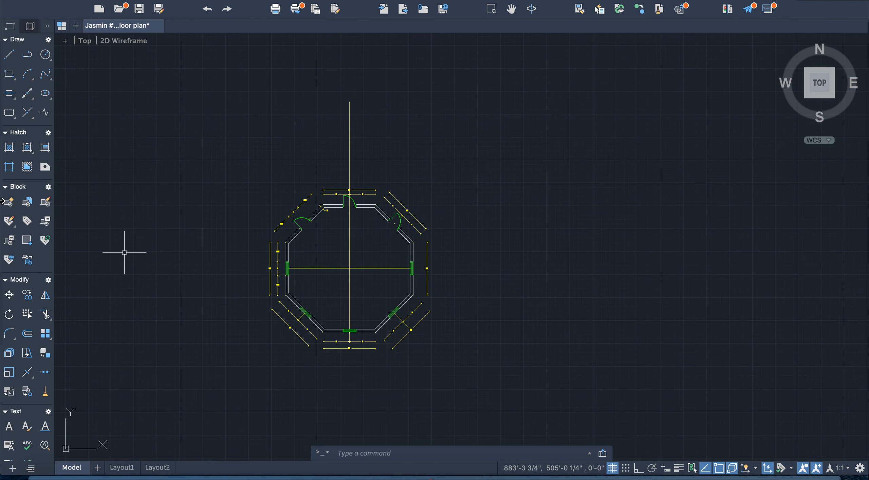
left_click(45, 55)
scroll(353, 269, "up", 8)
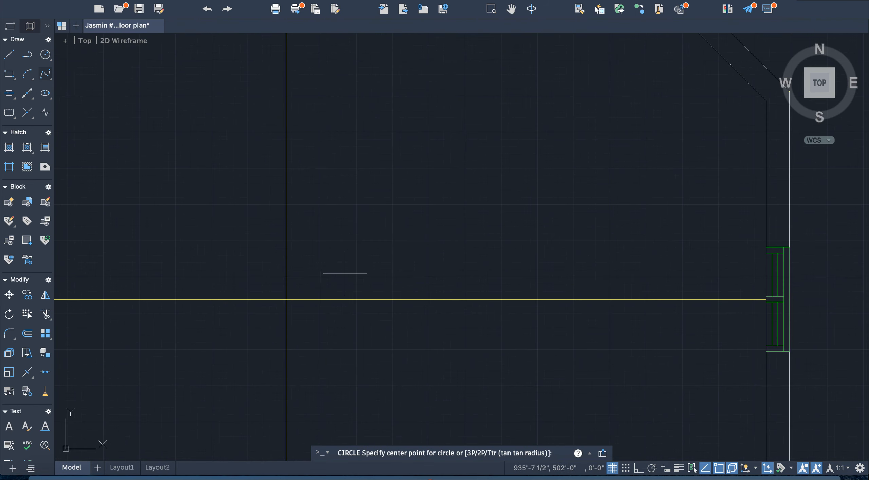
left_click(286, 299)
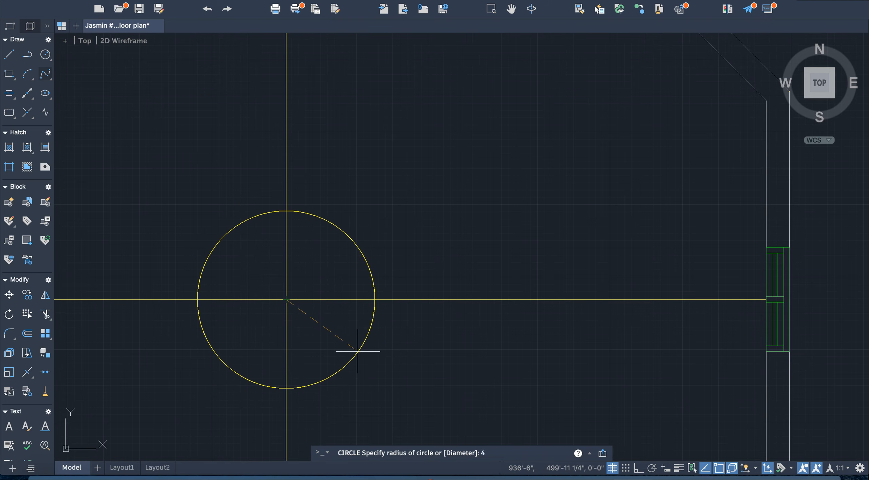
type("4'")
key("Return")
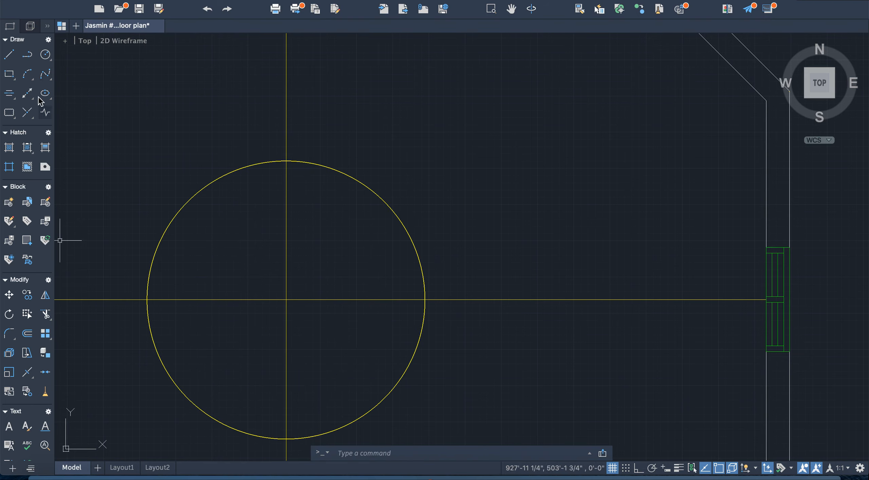
Draw a second circle with a 3' radius, concentric with the one at the room's centre
left_click(45, 55)
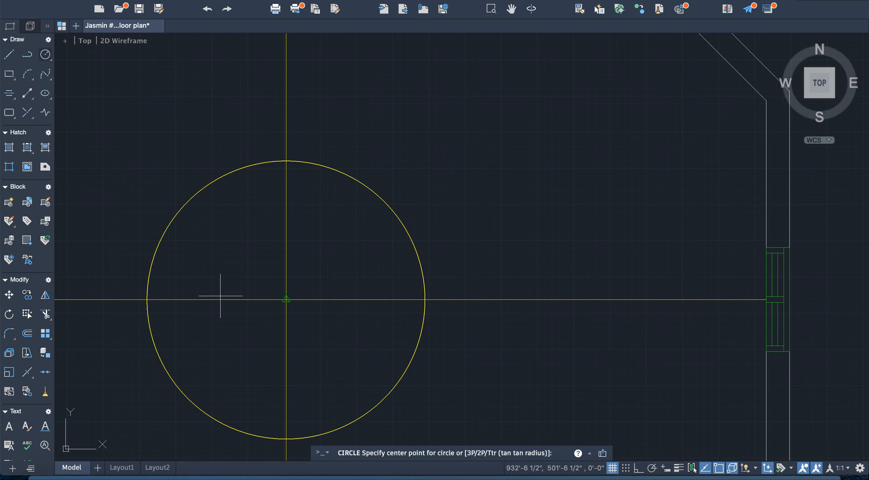
left_click(286, 300)
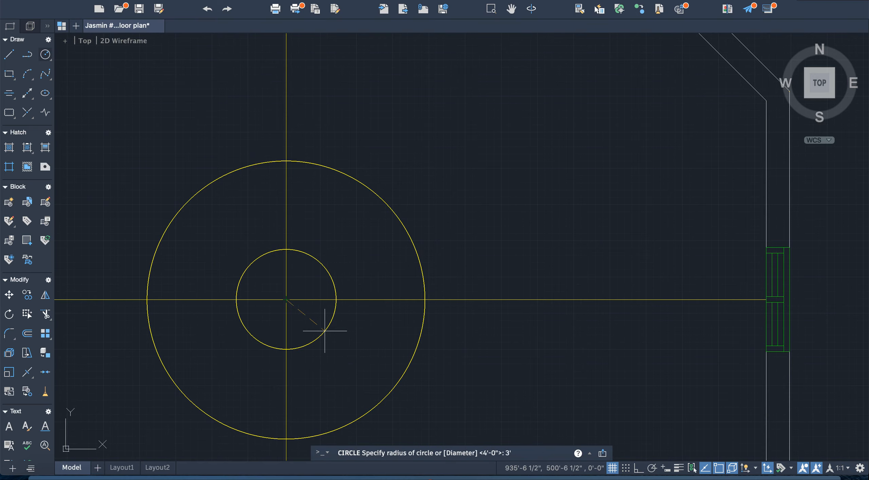
type("3'")
key("Return")
scroll(380, 346, "down", 3)
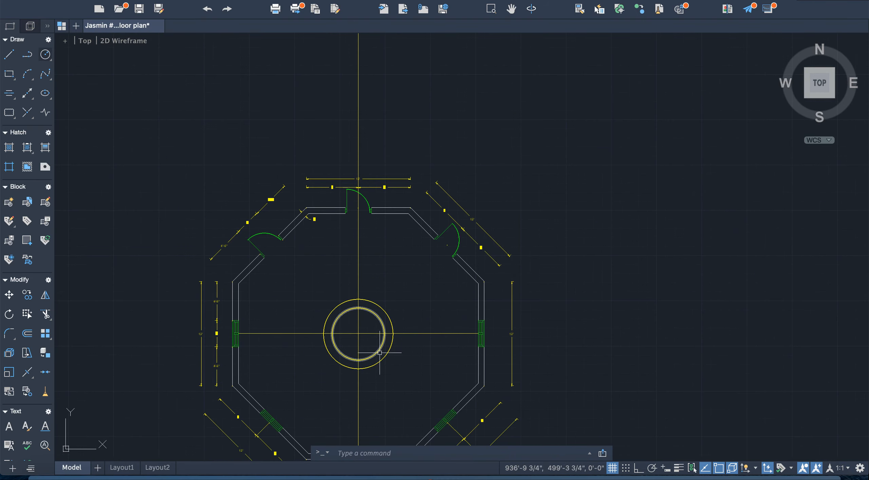
Move both concentric circles to the outline layer
scroll(379, 352, "up", 6)
left_click(235, 195)
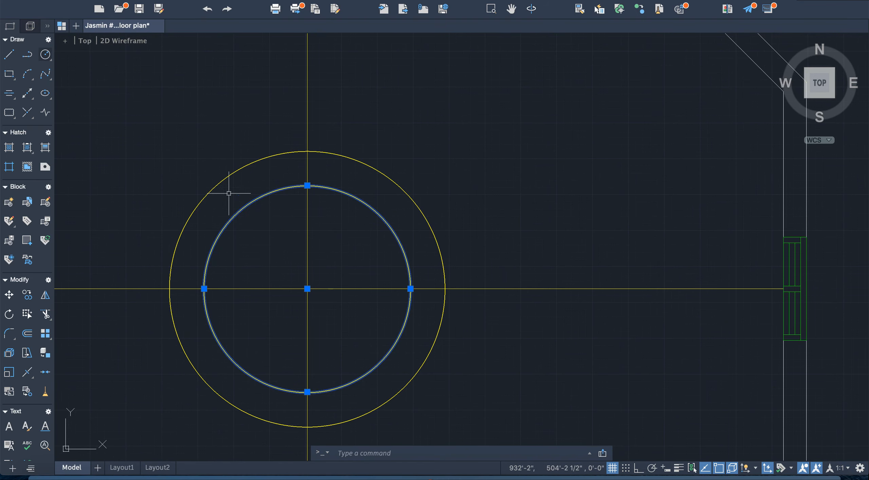
left_click(219, 179)
right_click(219, 180)
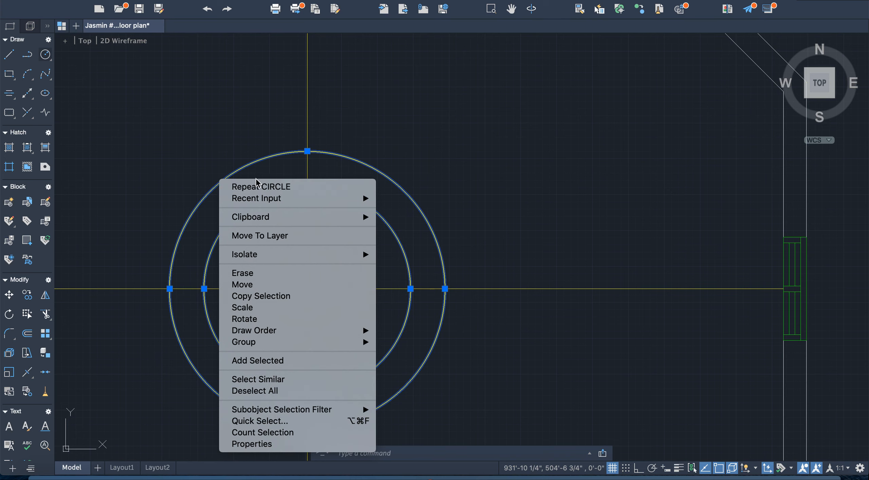
left_click(260, 235)
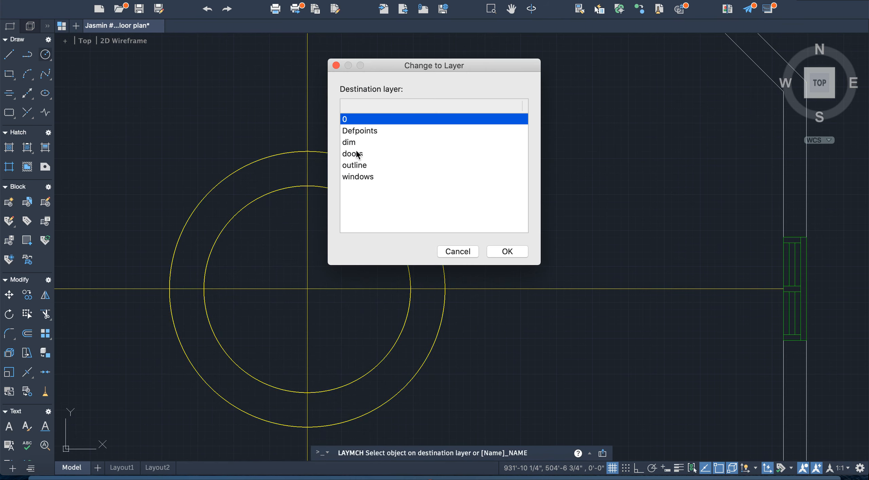
left_click(354, 165)
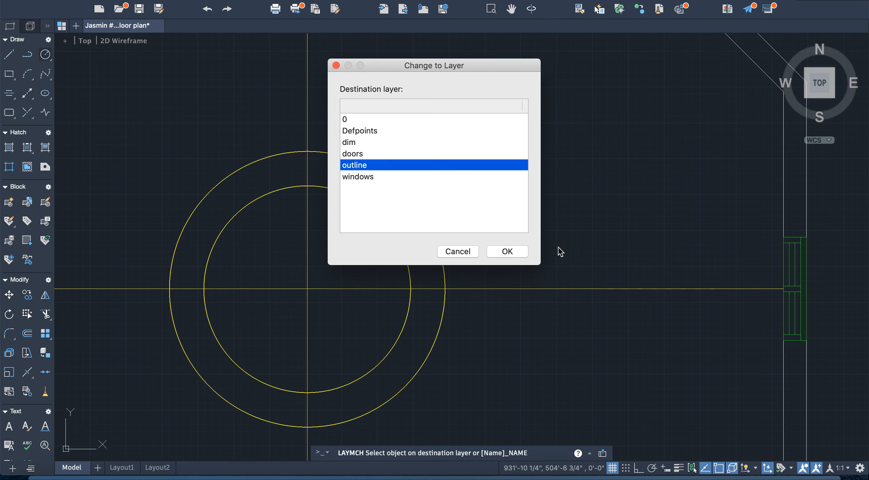
left_click(507, 251)
scroll(452, 255, "down", 8)
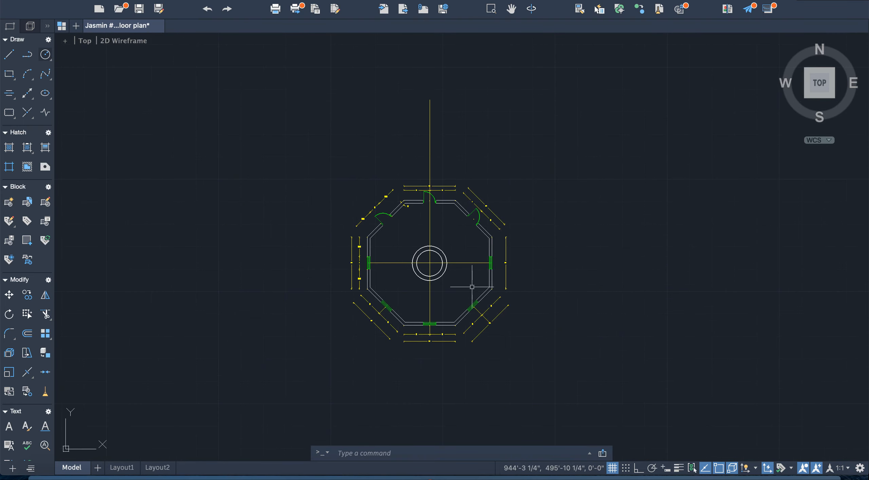
scroll(473, 287, "up", 2)
scroll(438, 220, "down", 3)
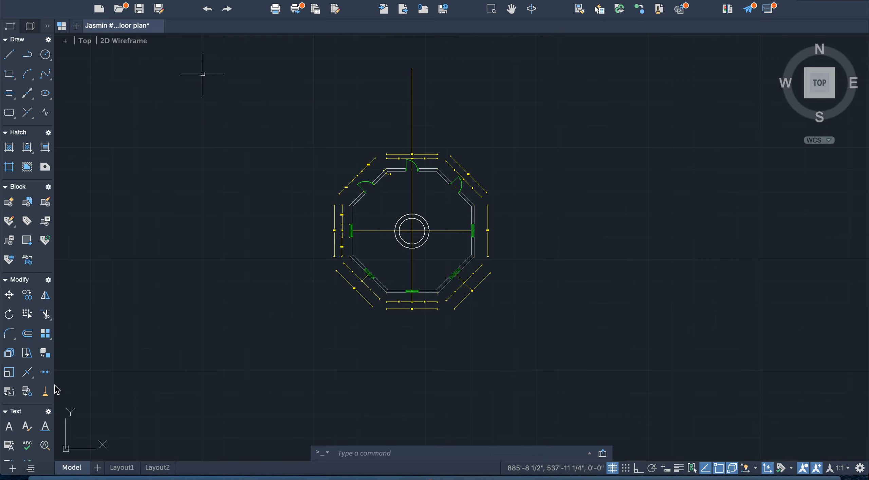
Trim off the excess of the vertical construction line above the top door's dimensions
left_click(50, 314)
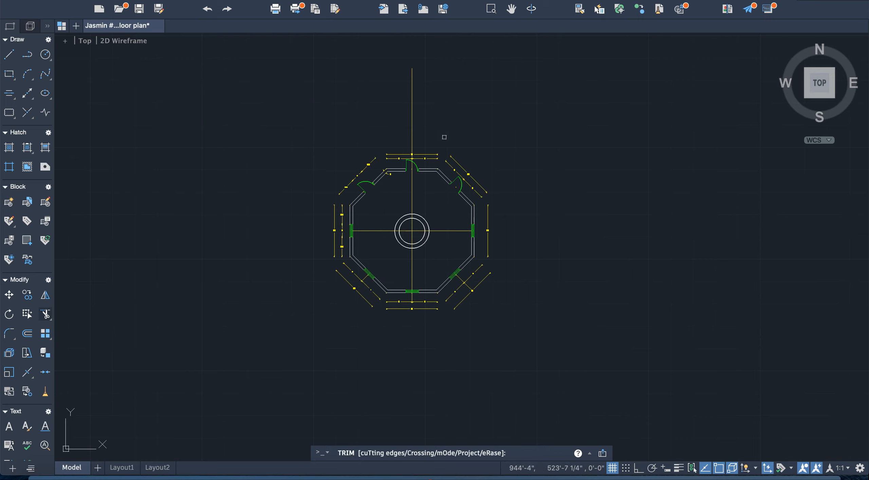
left_click(411, 142)
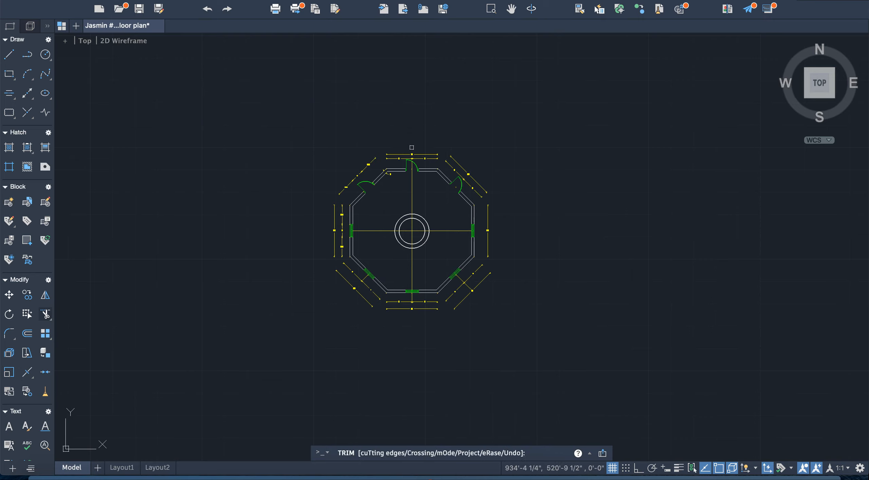
scroll(414, 149, "up", 5)
scroll(412, 164, "down", 3)
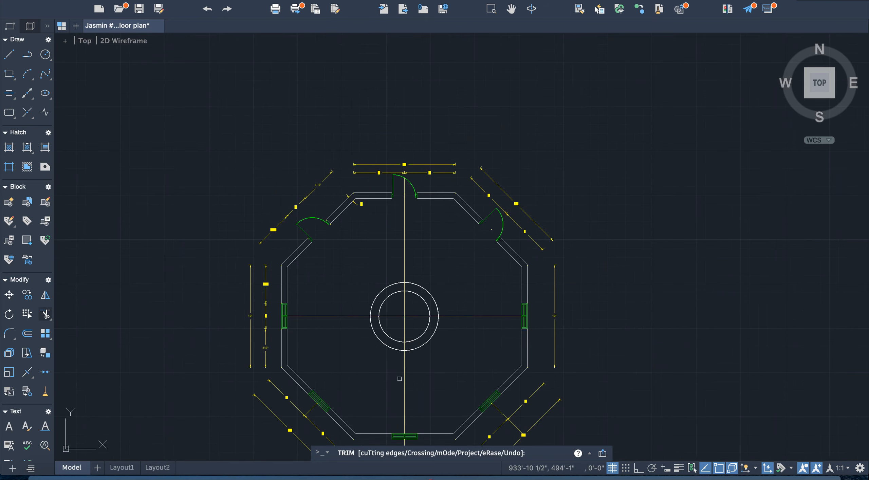
scroll(403, 388, "down", 3)
scroll(406, 418, "up", 5)
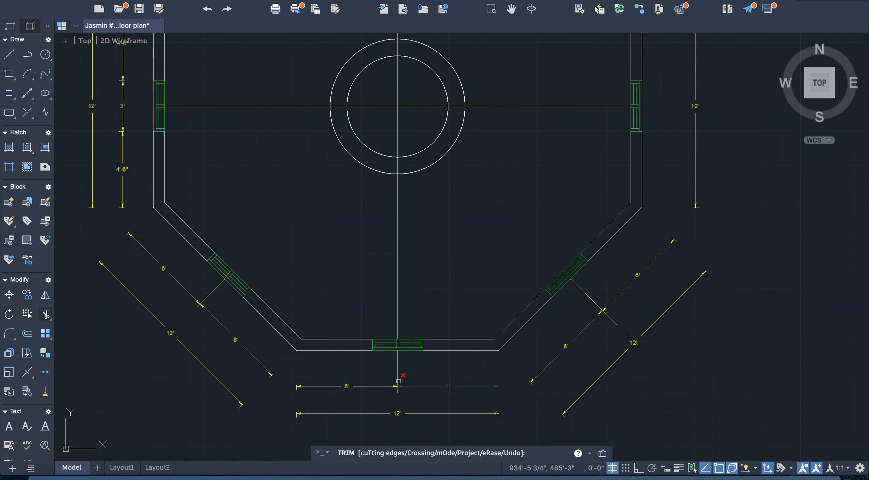
scroll(399, 360, "down", 5)
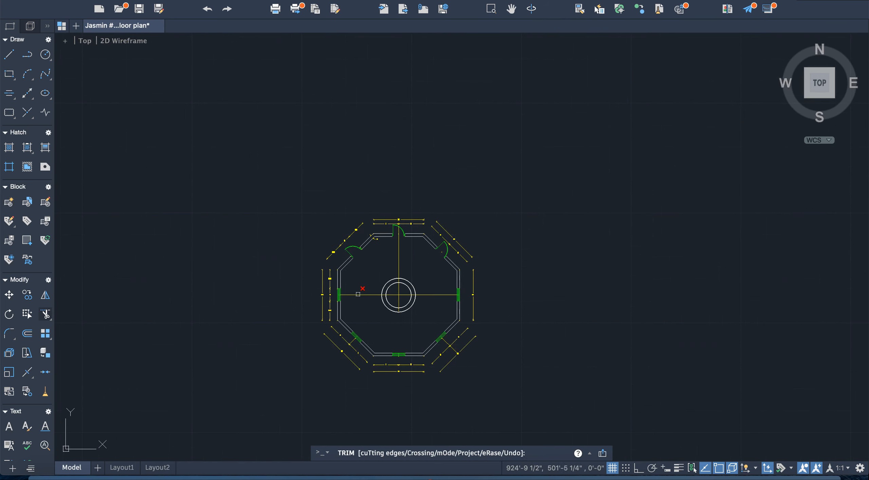
Trim away the remaining horizontal and vertical construction lines outside and inside the two concentric circles
left_click(358, 294)
scroll(405, 294, "up", 6)
left_click(402, 297)
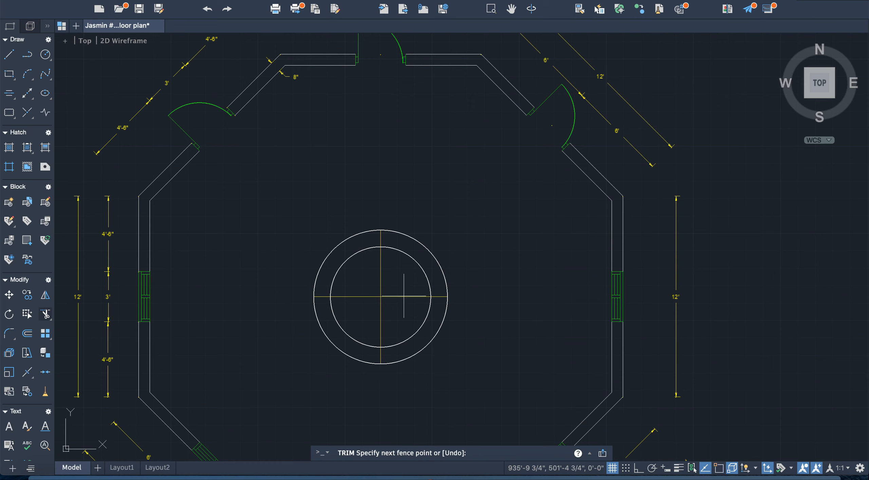
key("Return")
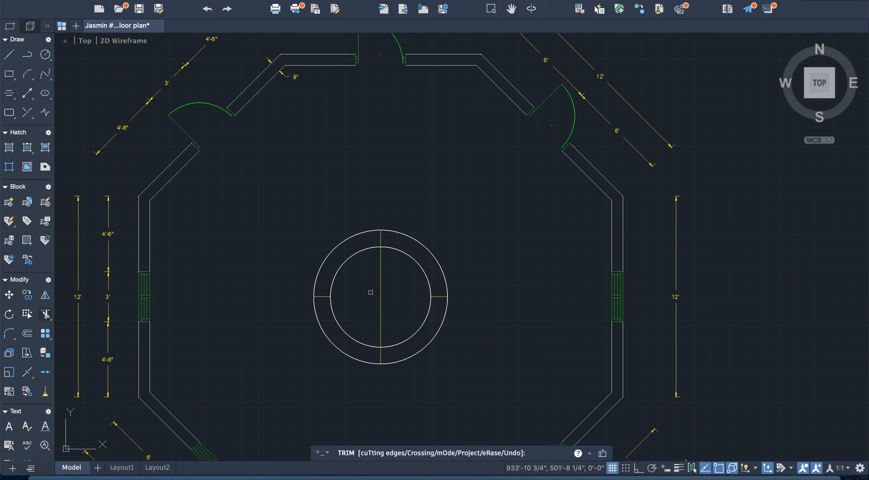
left_click(384, 236)
key("Return")
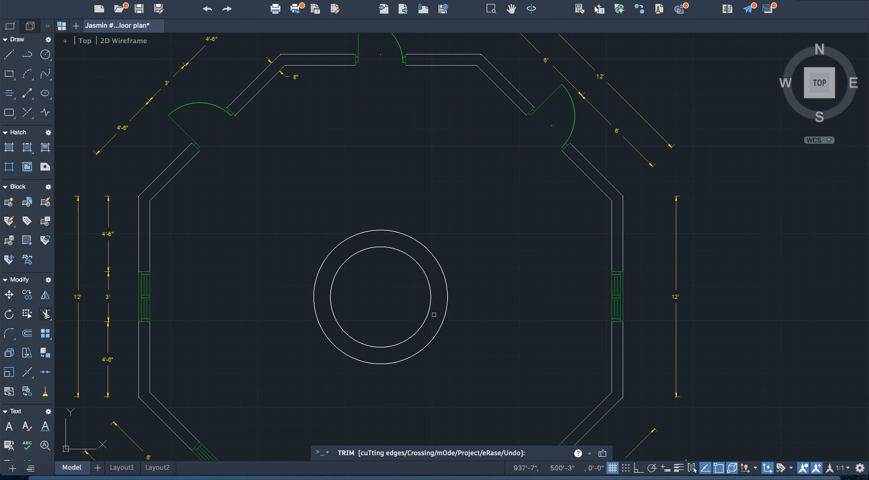
Examine the floor plan around the circles and the lower dimensions for leftover construction lines, and end the Trim command
scroll(434, 315, "down", 3)
scroll(404, 355, "up", 3)
scroll(399, 362, "down", 3)
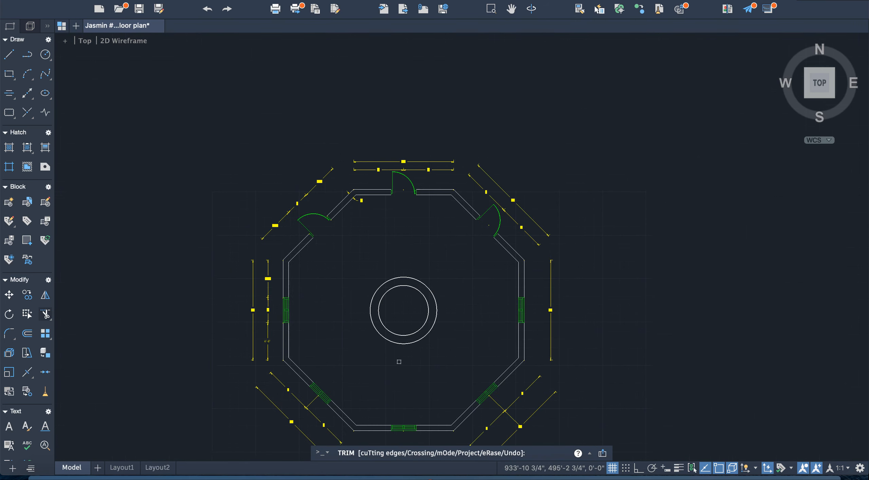
scroll(398, 361, "down", 3)
scroll(383, 380, "up", 3)
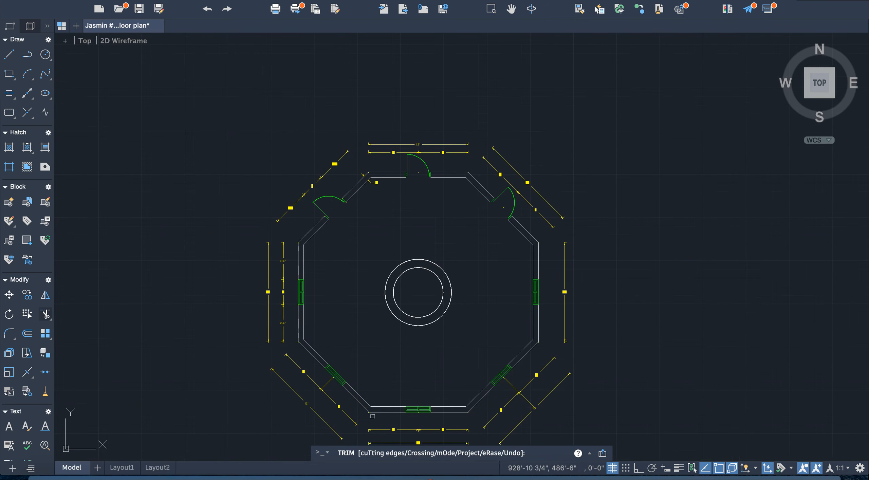
scroll(383, 387, "down", 3)
scroll(383, 387, "up", 6)
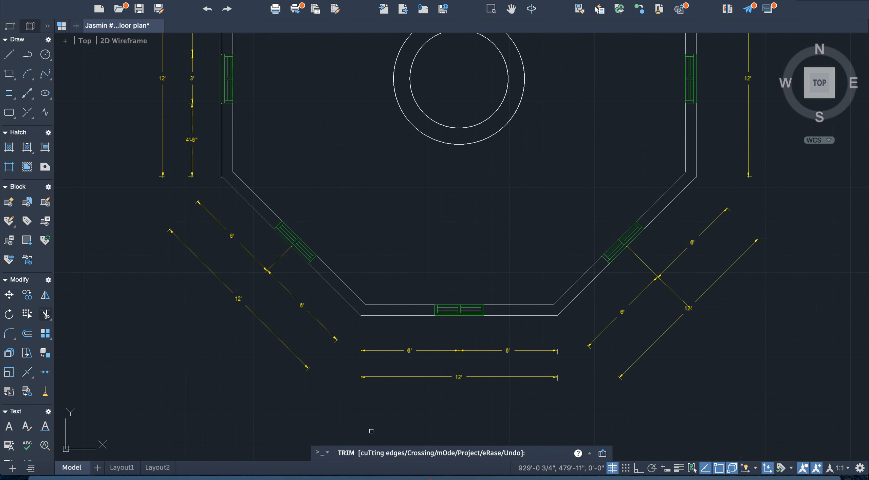
scroll(371, 431, "down", 3)
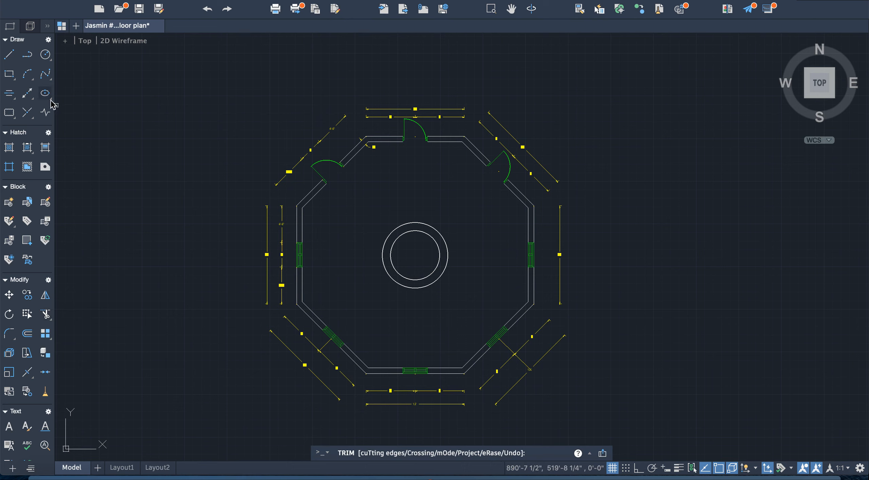
key("Escape")
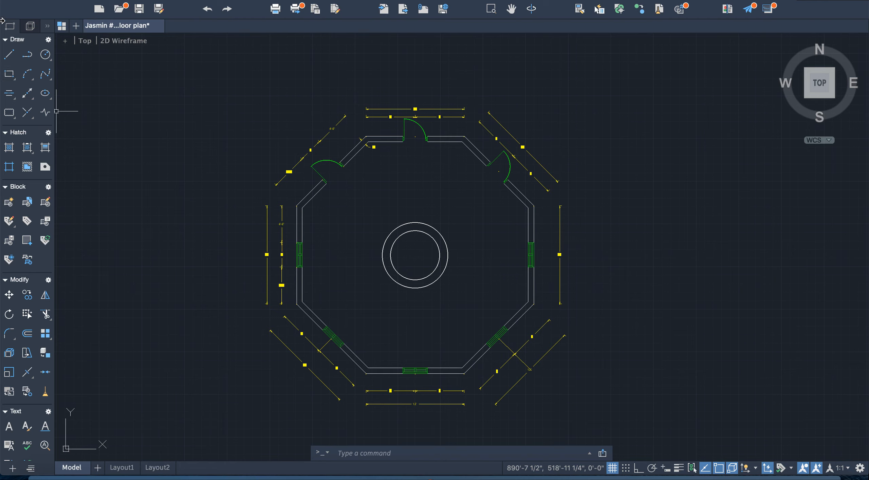
Draw a vertical line just inside the left wall, from the upper-left diagonal inner wall to the lower-left one
left_click(9, 54)
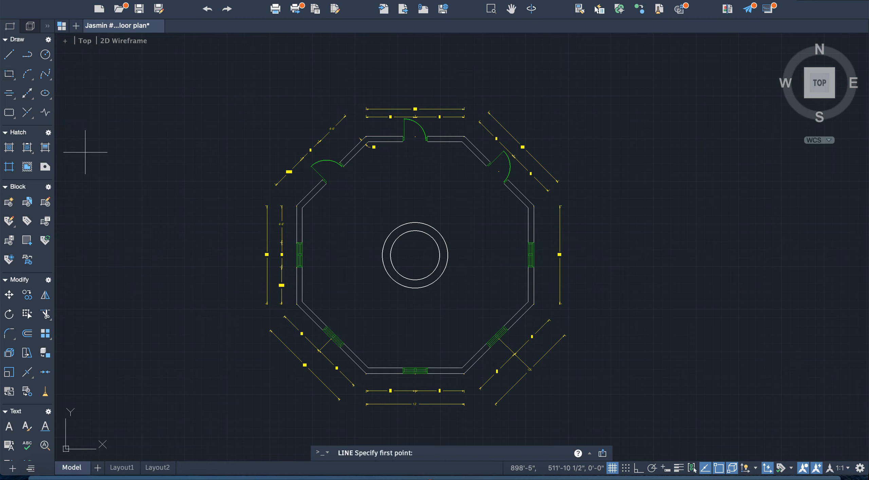
left_click(314, 196)
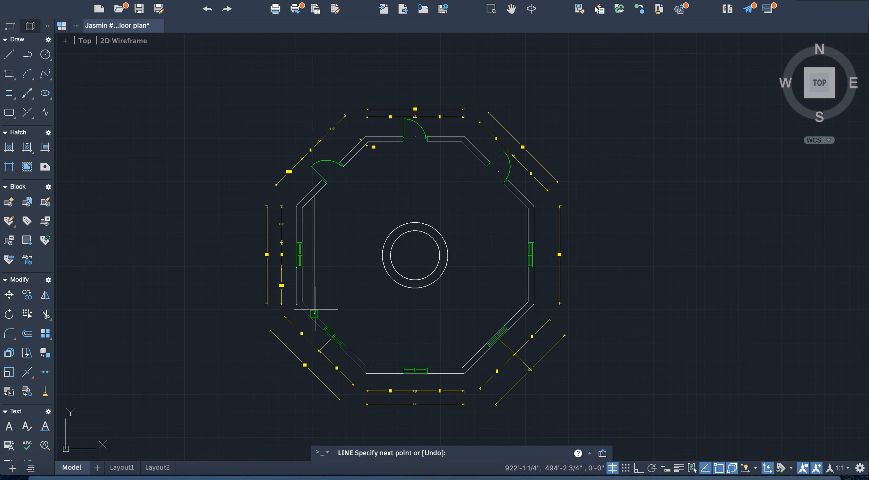
left_click(314, 313)
key("Escape")
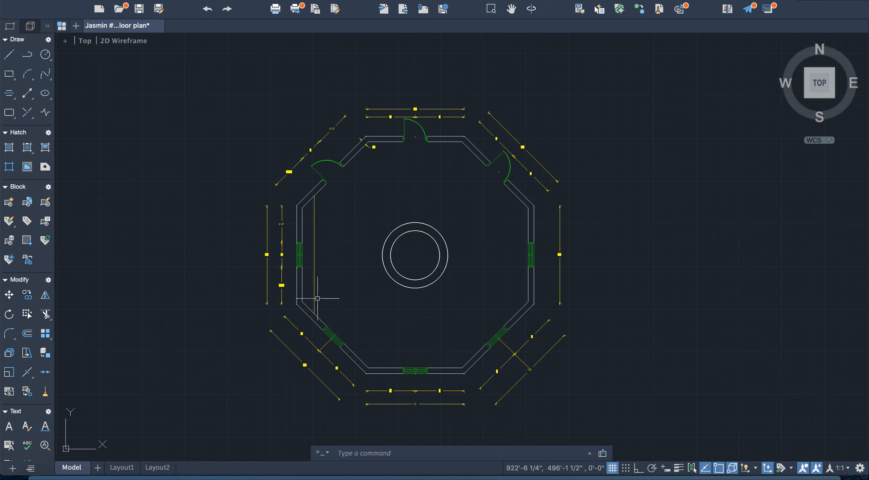
Offset the vertical line by 6 inches toward the room's centre, repeating from each new line to make three parallel copies
left_click(313, 292)
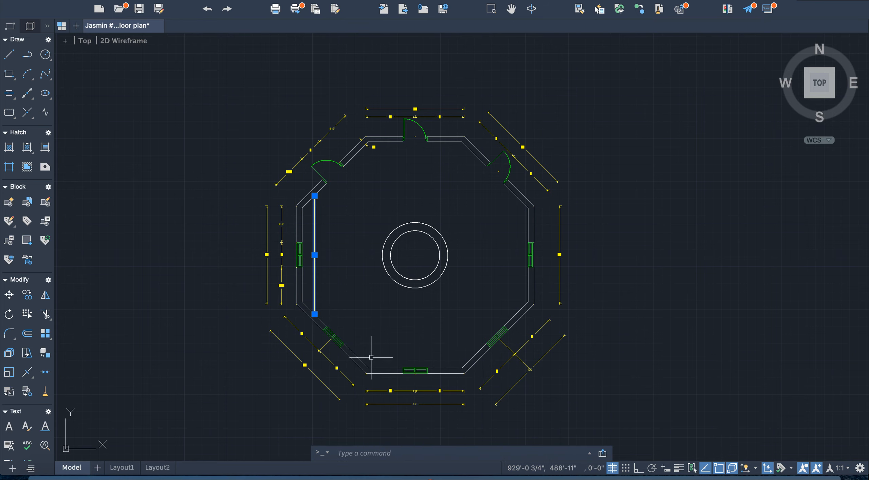
type("offset")
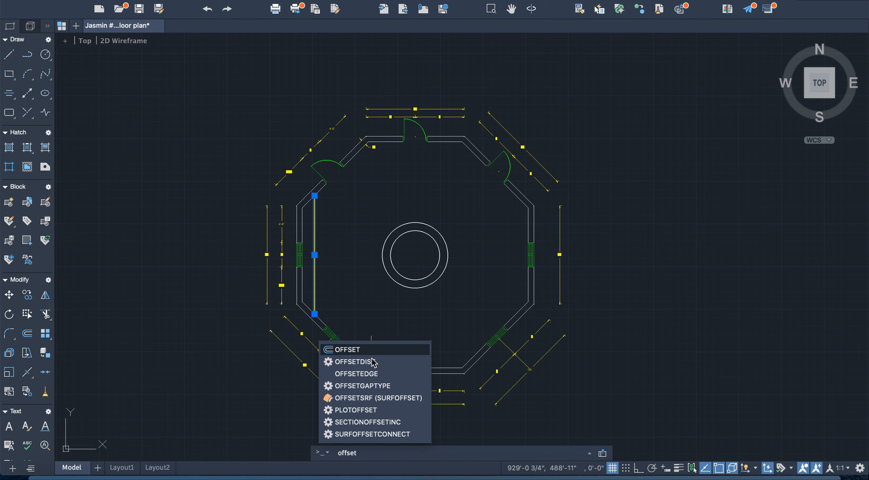
key("Return")
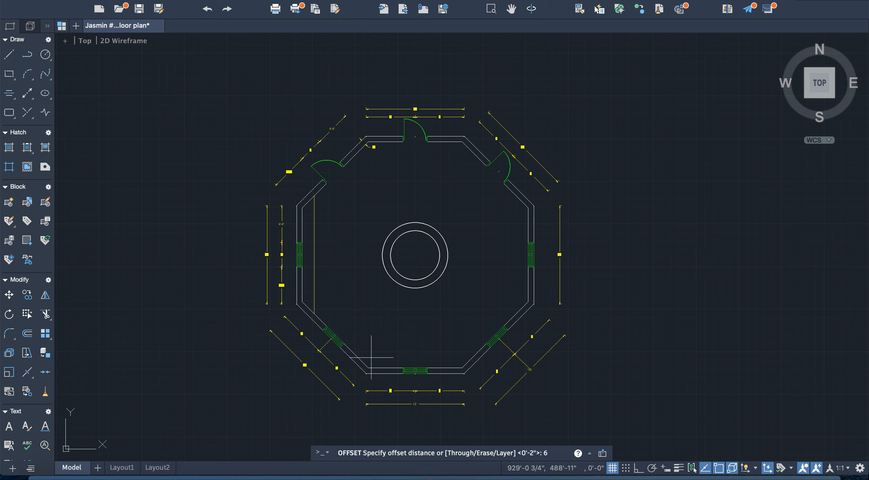
key("Return")
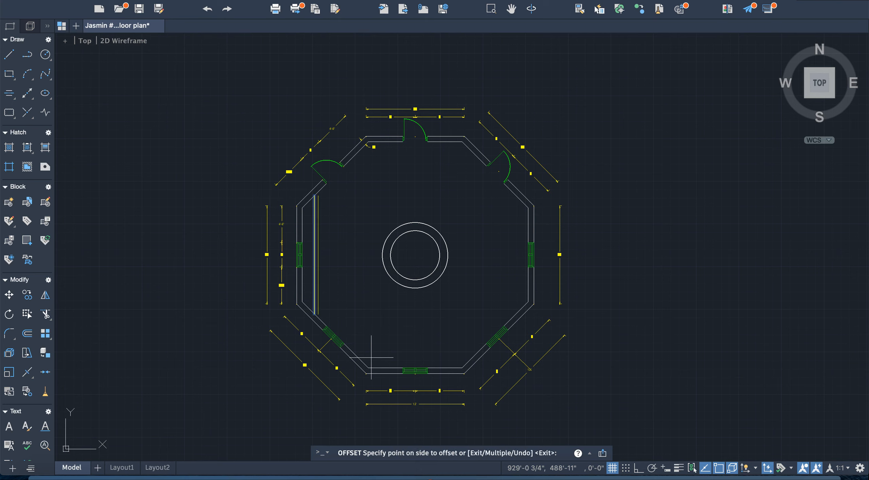
left_click(325, 291)
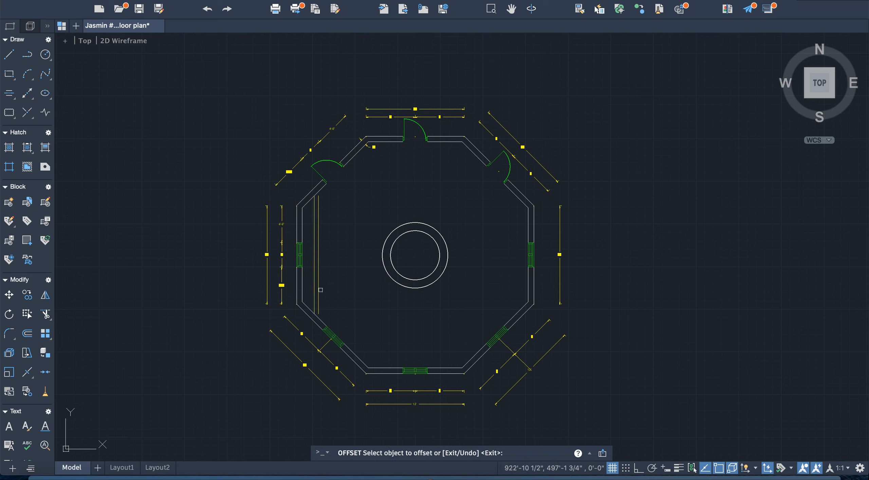
left_click(320, 290)
left_click(323, 290)
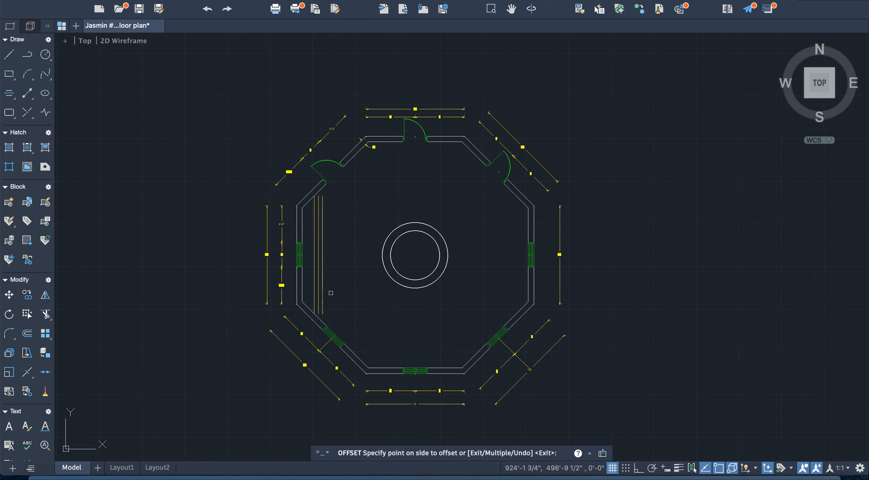
left_click(327, 292)
left_click(335, 292)
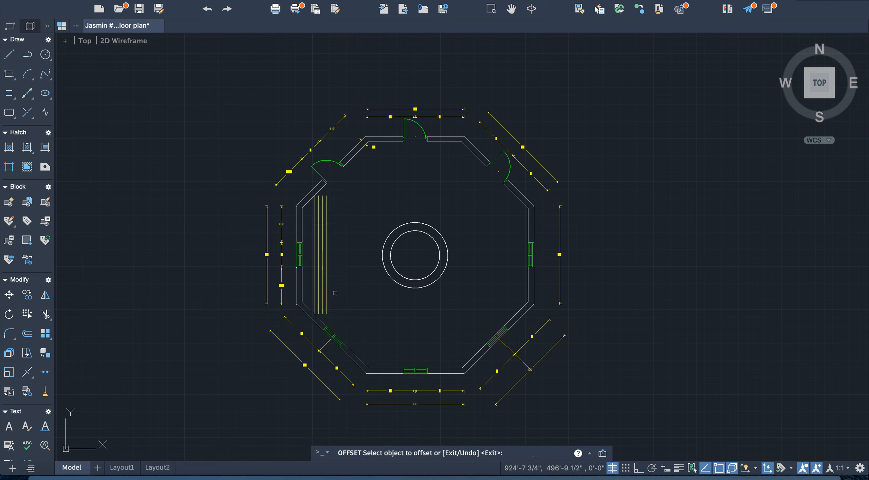
left_click(327, 291)
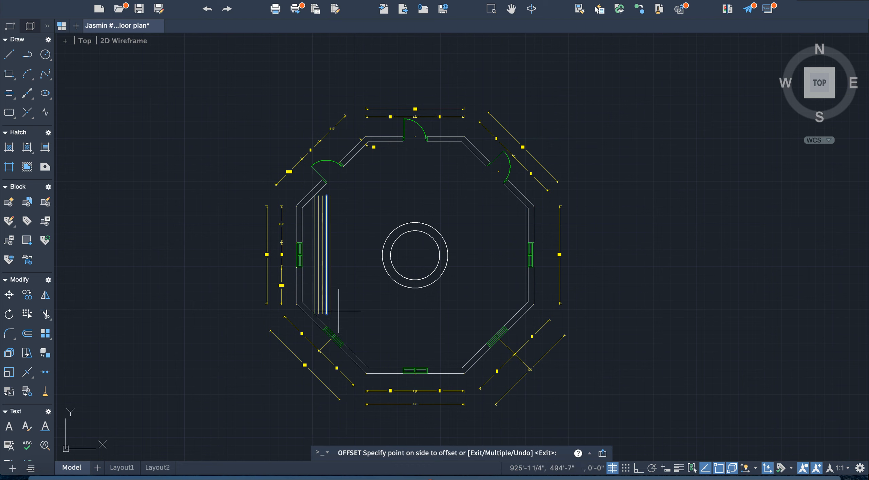
key("Escape")
Delete the vertical line beside the left wall together with its three offset copies
scroll(308, 286, "up", 6)
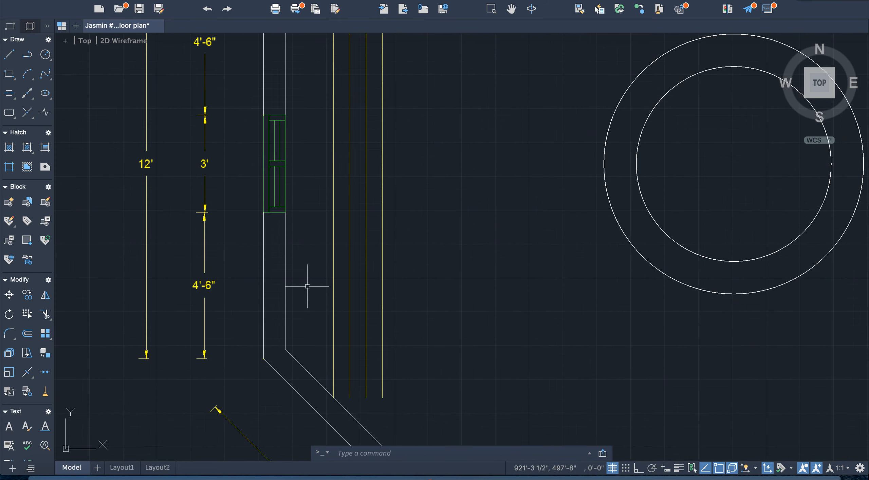
scroll(308, 286, "down", 6)
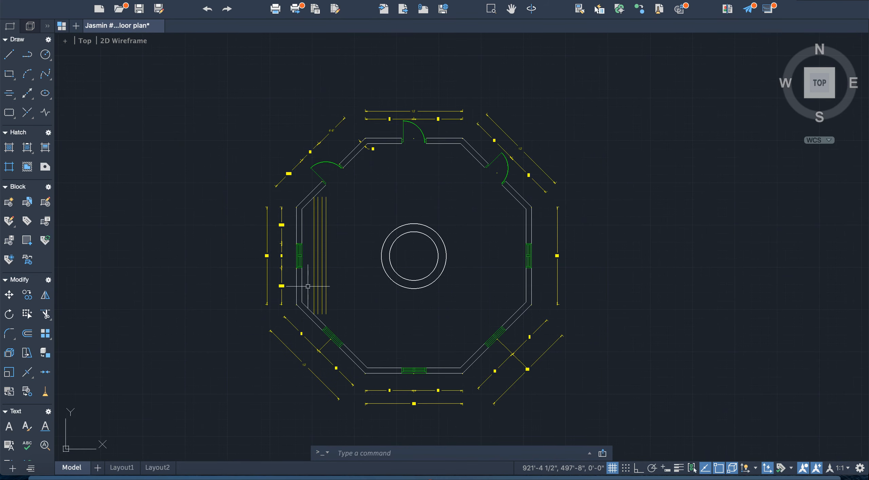
left_click(326, 282)
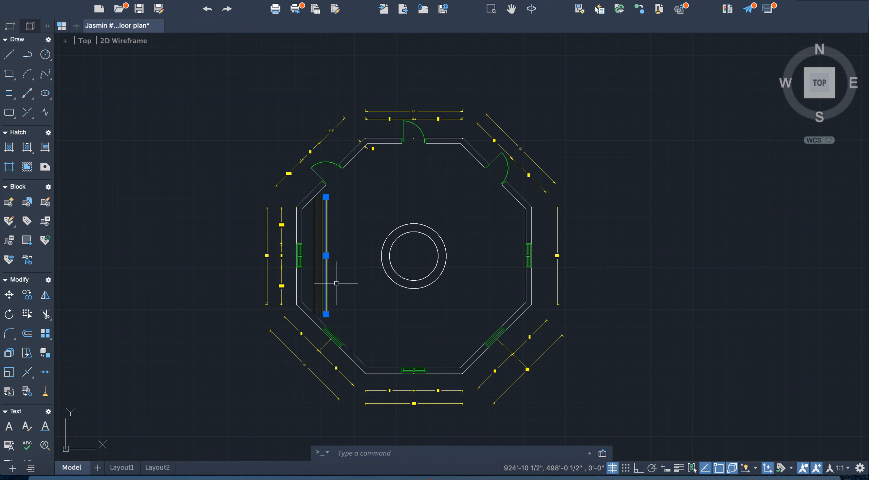
key("Escape")
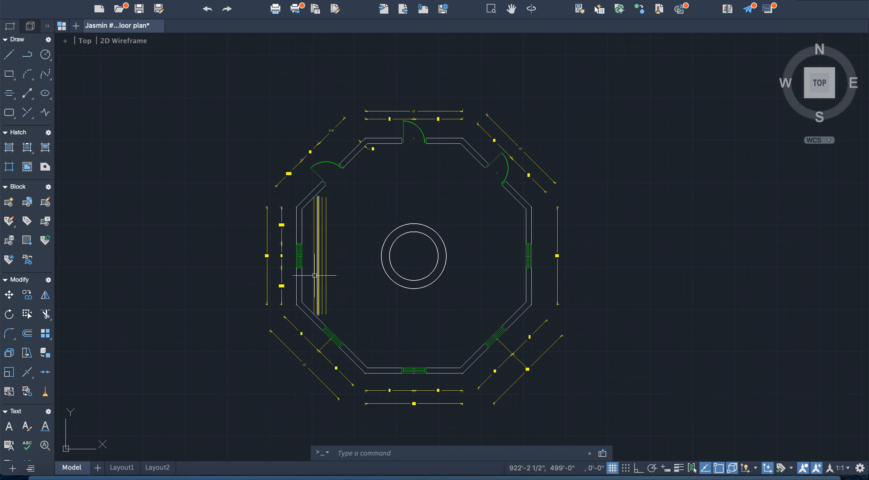
left_click(312, 275)
left_click_drag(336, 279, 314, 256)
key("Delete")
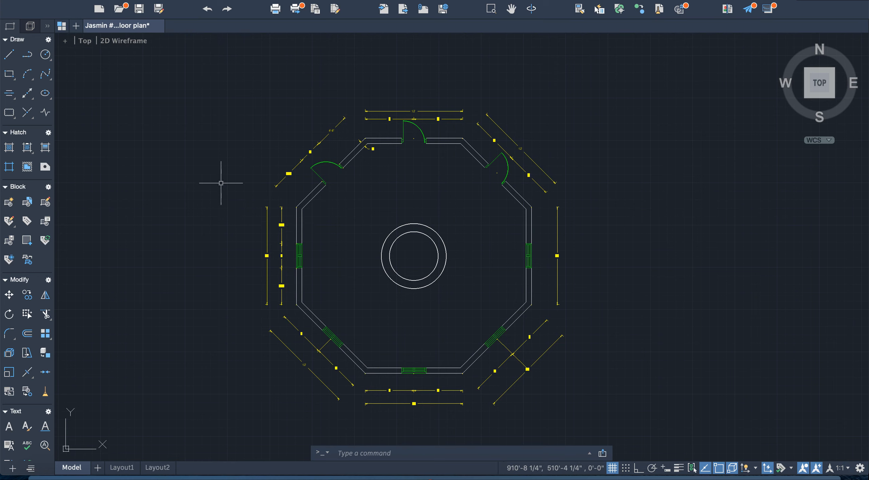
With Ortho mode on, draw connected lines from the circles' centre to the right, left and bottom windows, ending with a vertical line up to the top doorway
left_click(9, 56)
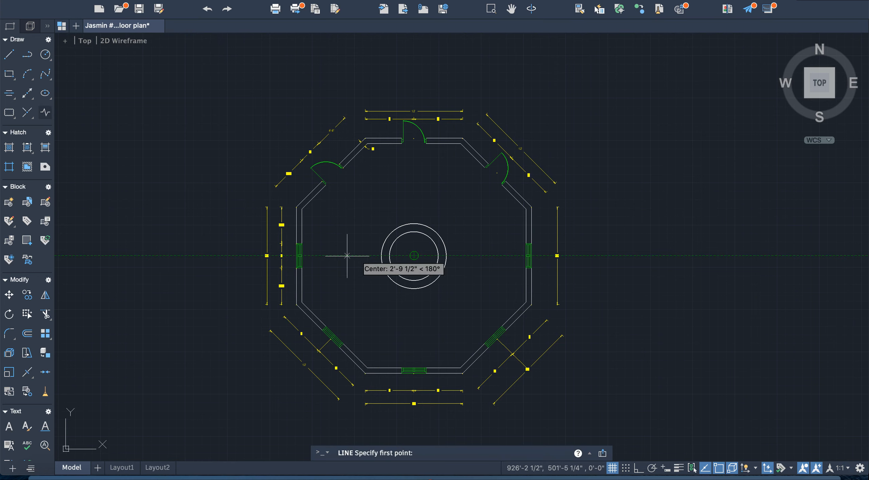
left_click(414, 256)
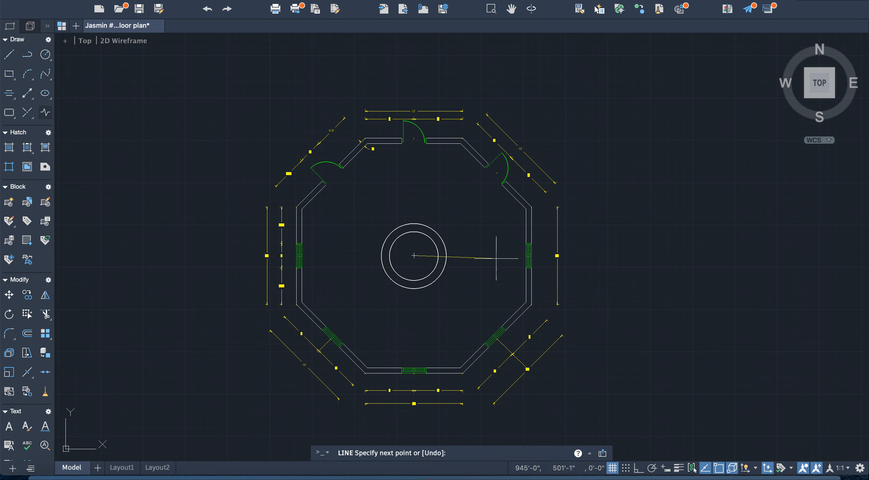
left_click(639, 468)
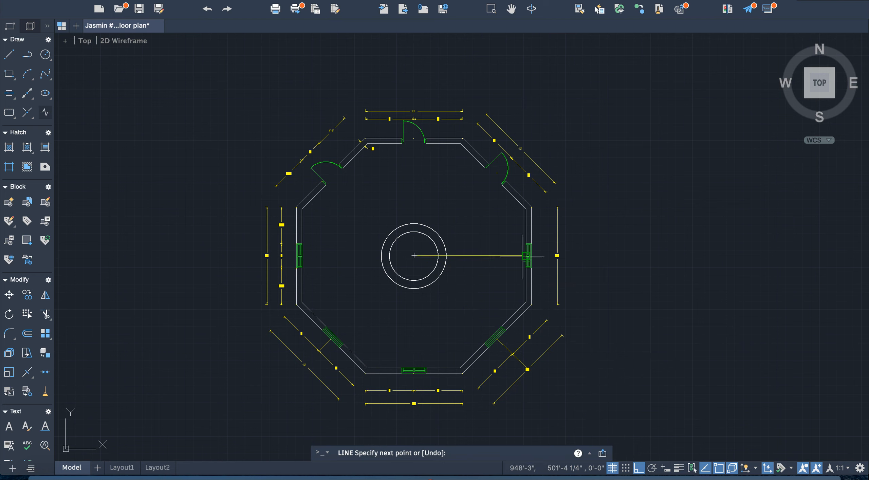
left_click(523, 256)
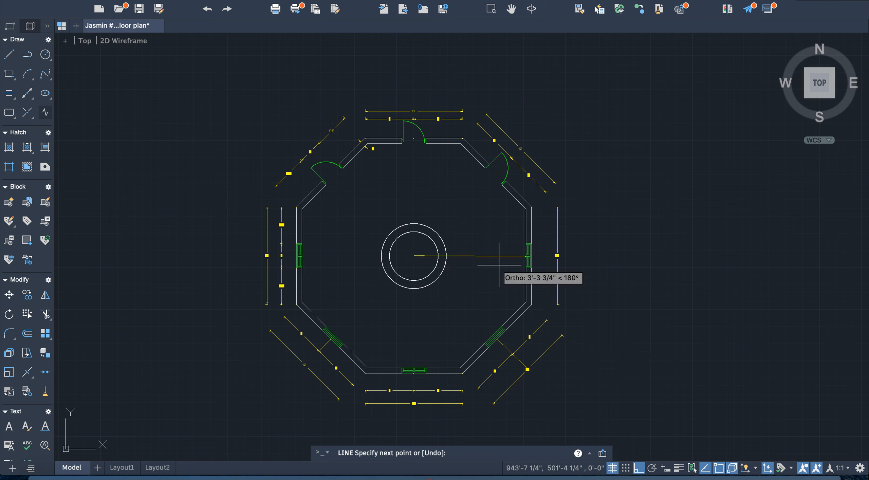
left_click(301, 256)
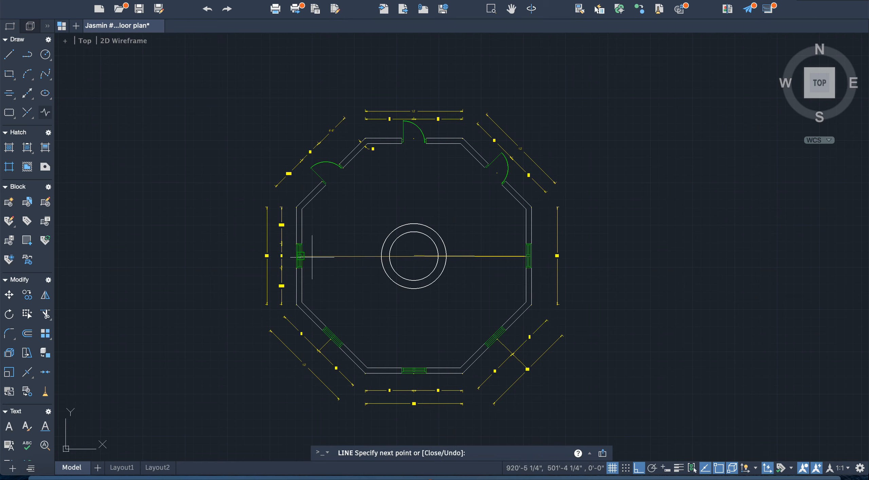
left_click(414, 255)
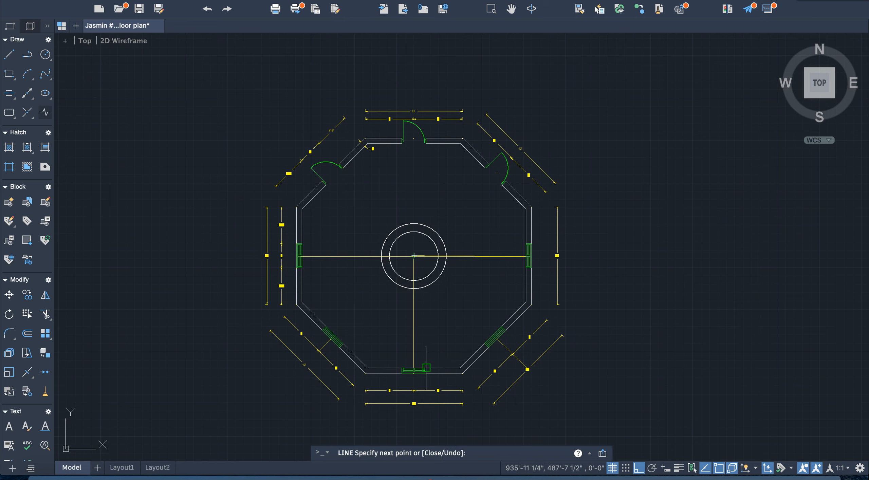
left_click(414, 368)
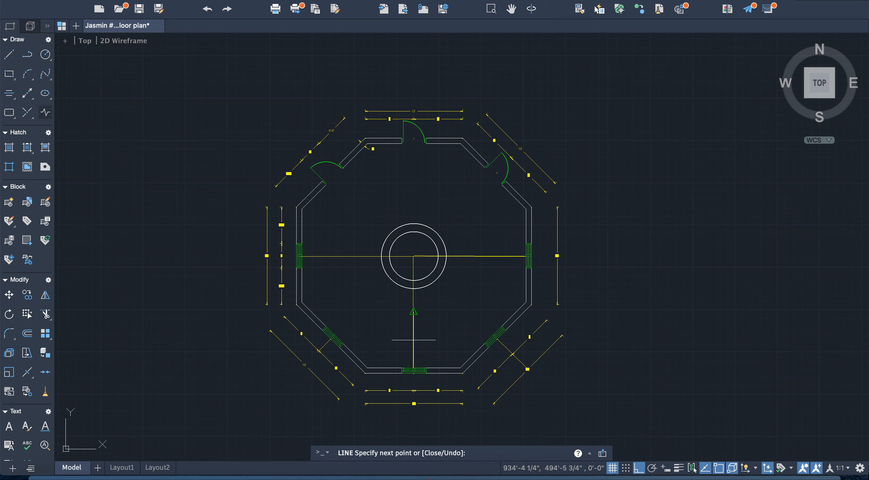
left_click(414, 140)
key("Escape")
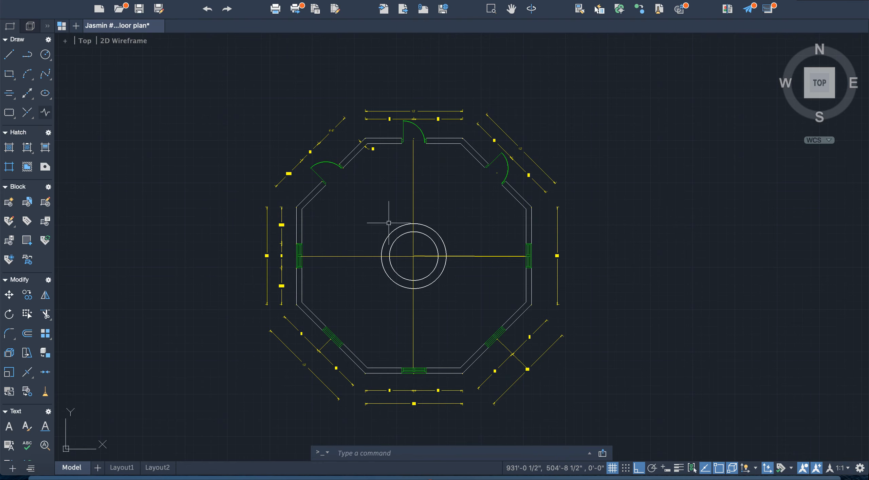
Delete the slightly slanted line running from the circles' centre to the right wall, keeping the straight horizontal line
scroll(462, 281, "up", 5)
scroll(462, 280, "down", 3)
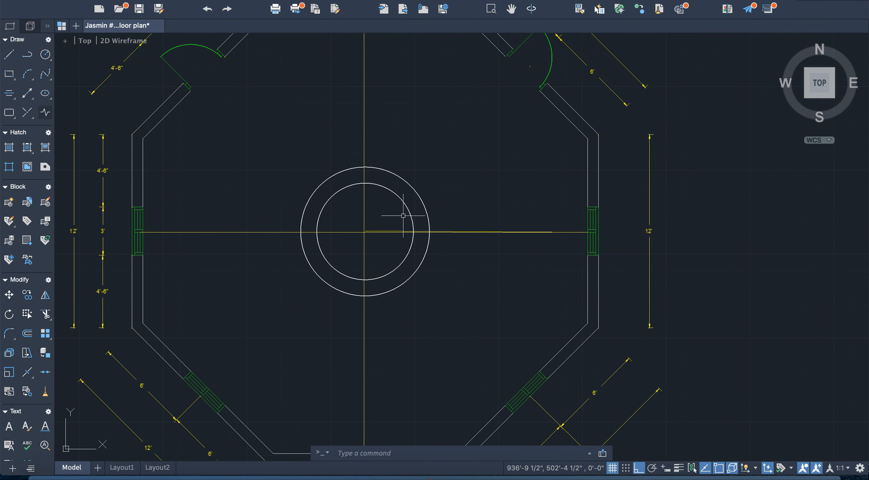
scroll(394, 211, "up", 5)
left_click(305, 281)
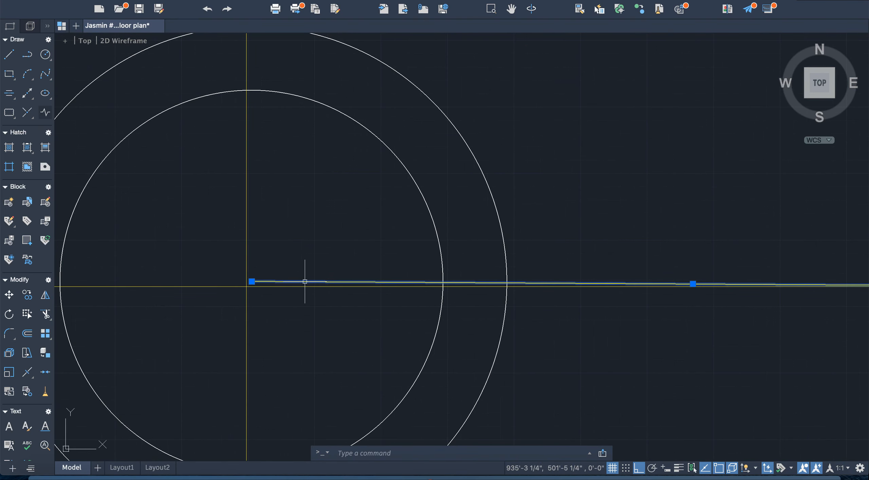
key("Escape")
scroll(305, 282, "down", 9)
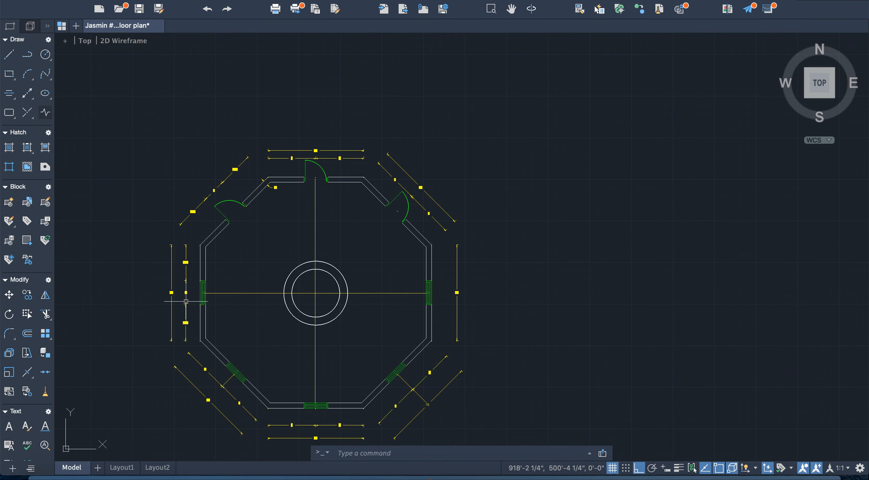
Try a rectangular array of 4 columns and 3 rows on the line from the left wall to the centre, and undo it
scroll(199, 301, "up", 3)
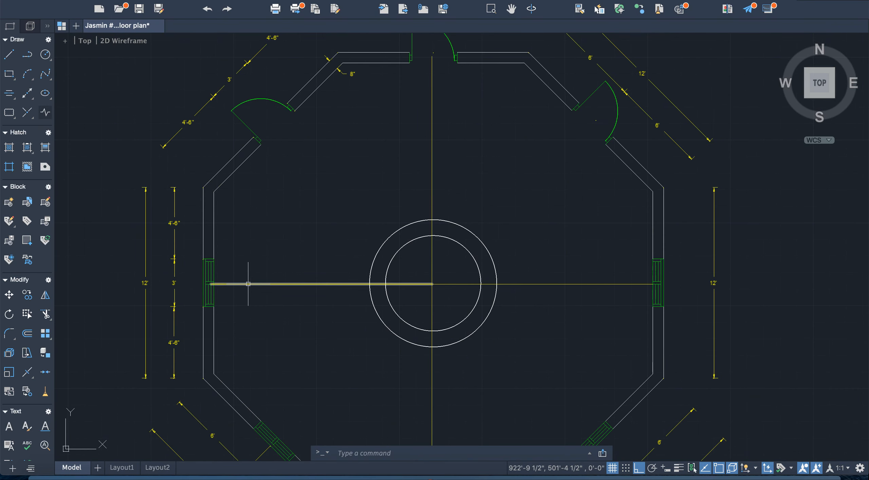
mouse_move(248, 284)
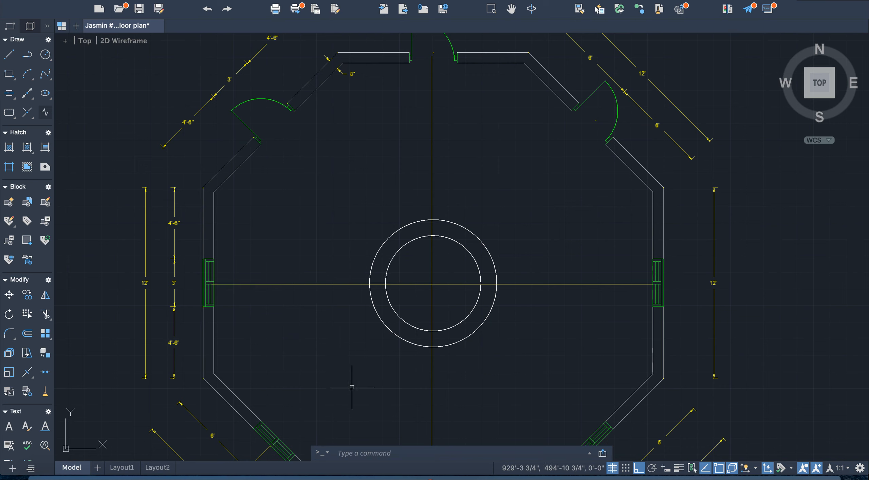
type("array")
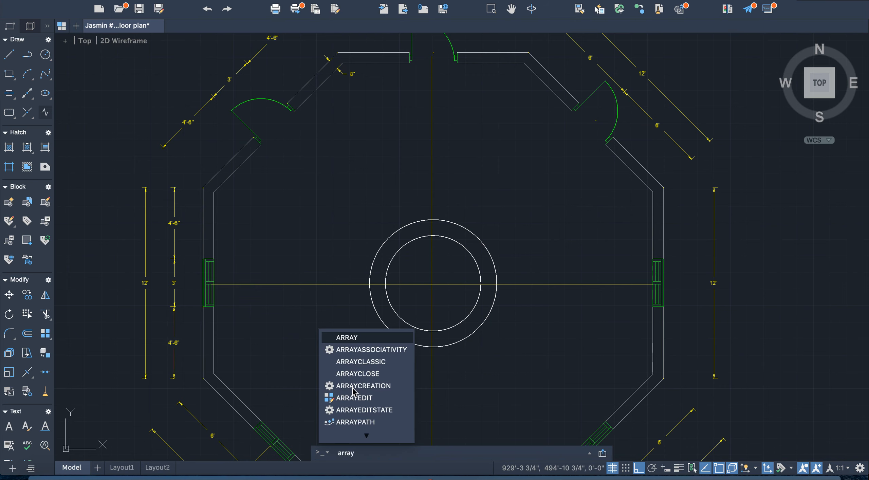
key("Return")
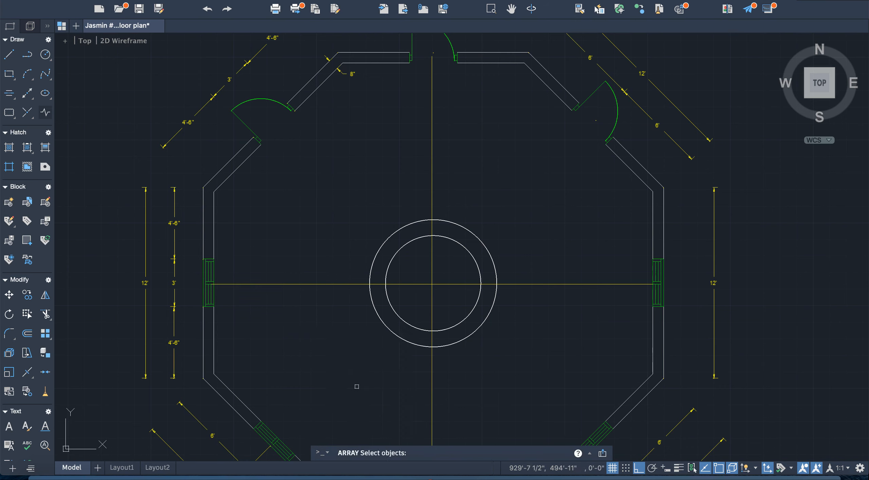
left_click(310, 284)
left_click(309, 284)
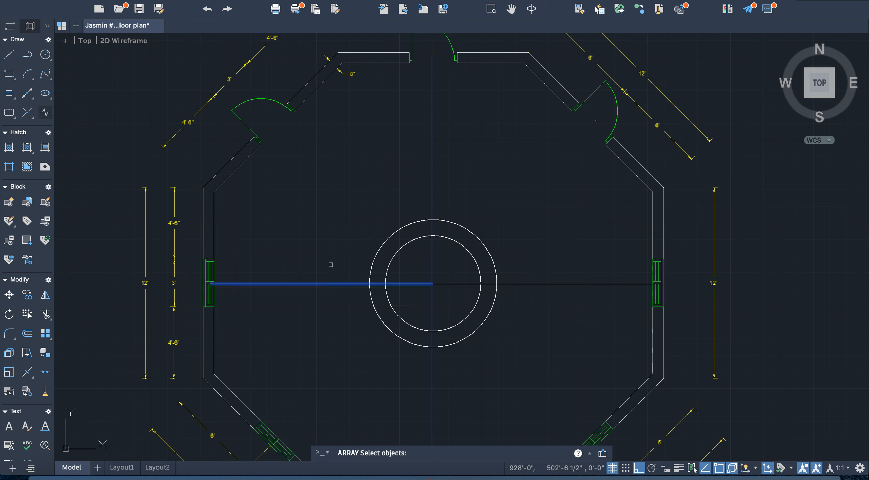
key("Return")
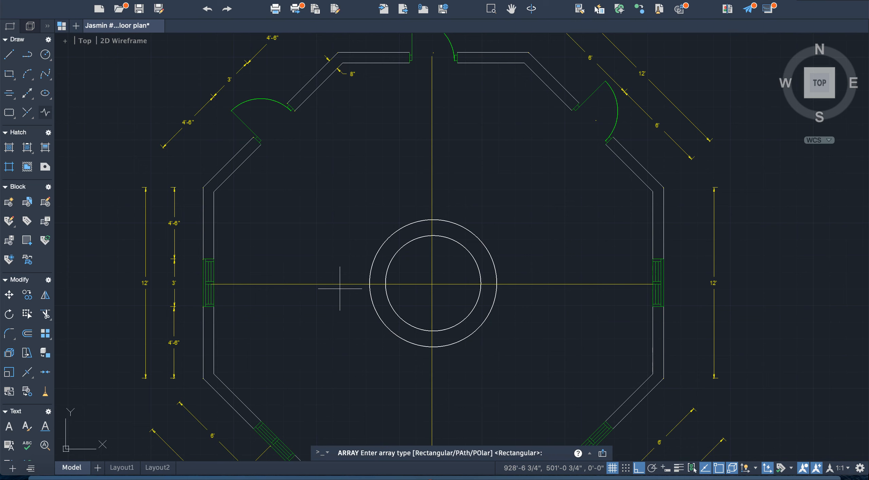
key("Return")
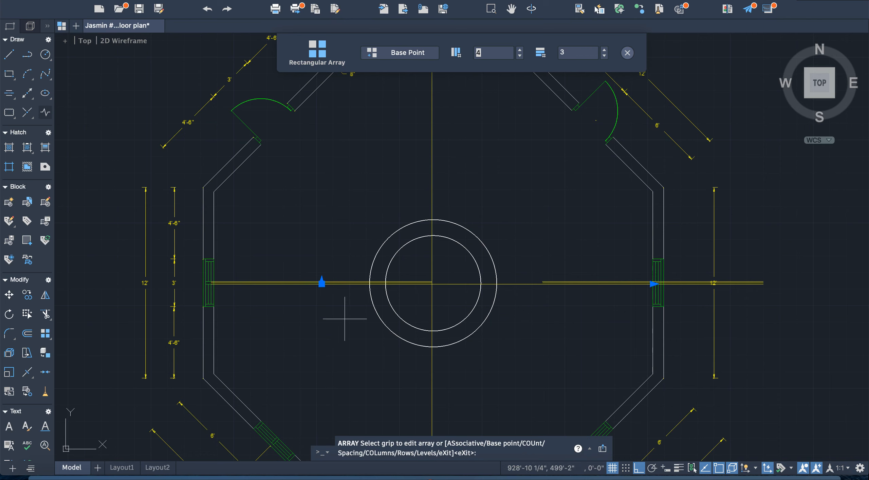
key("Return")
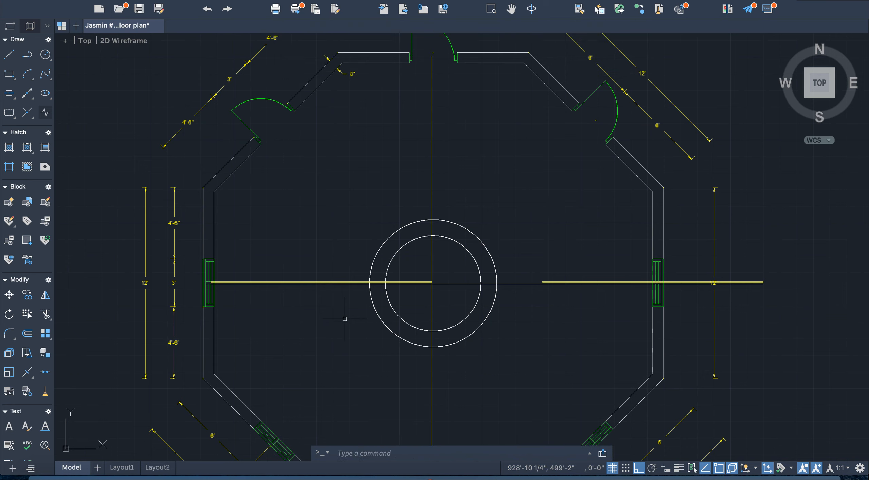
key("super+z")
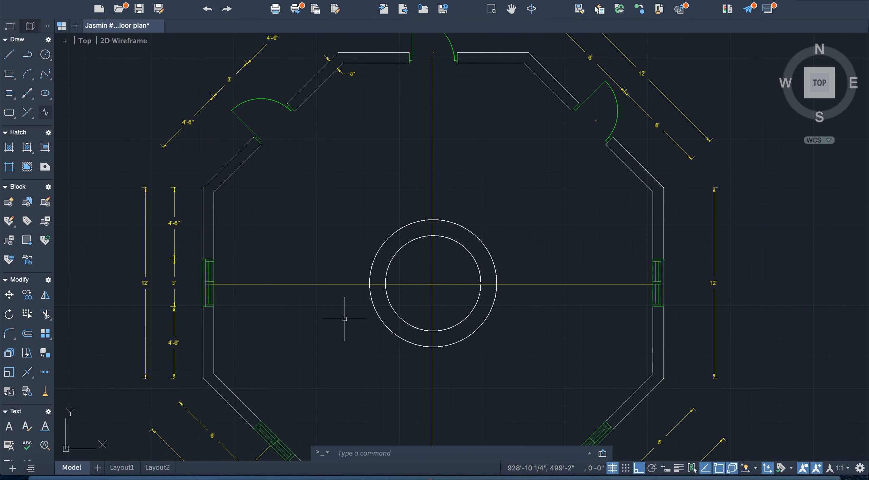
Offset the horizontal line between the left wall and the circles' centre downward by 1 foot
left_click(272, 284)
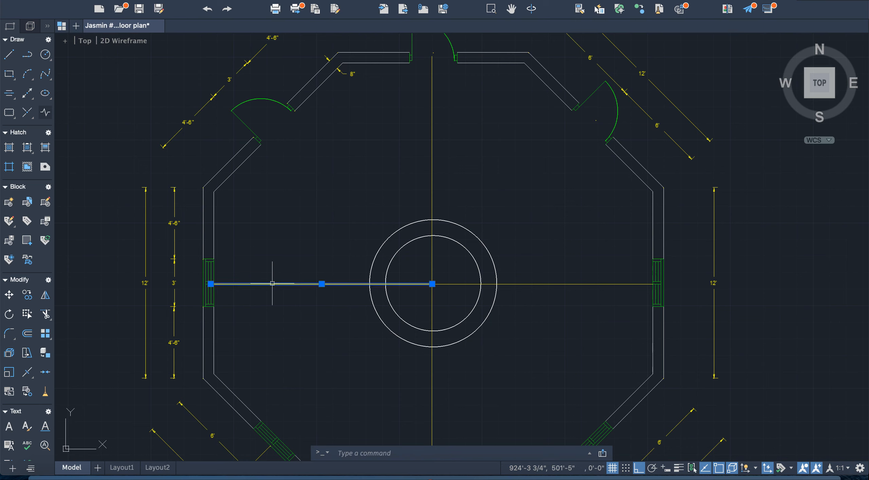
type("o")
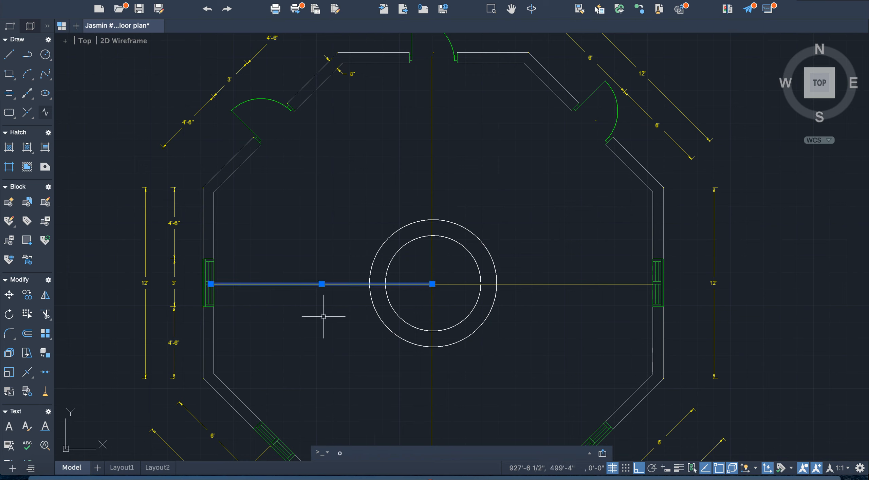
type("ffset")
key("Return")
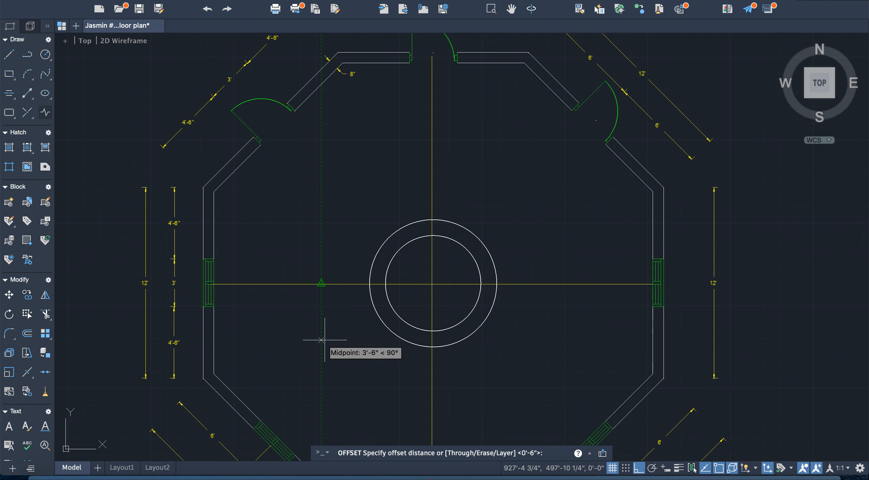
type("1")
key("Return")
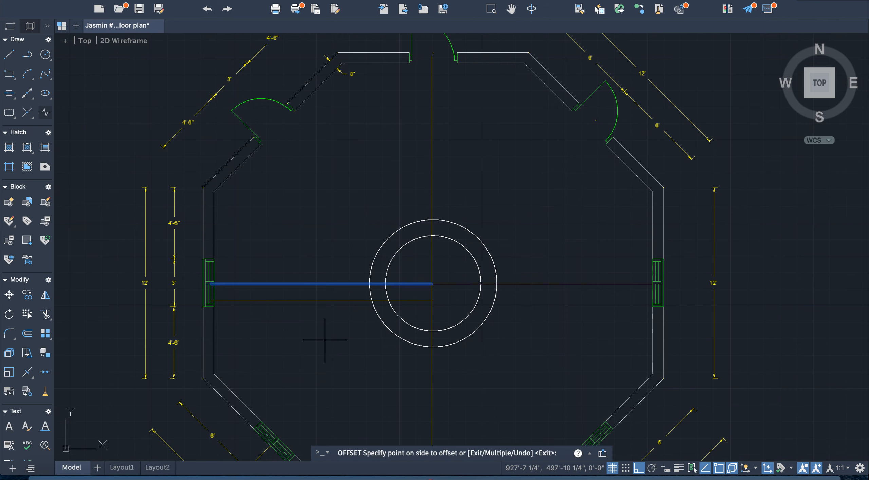
scroll(349, 343, "down", 3)
scroll(349, 340, "up", 3)
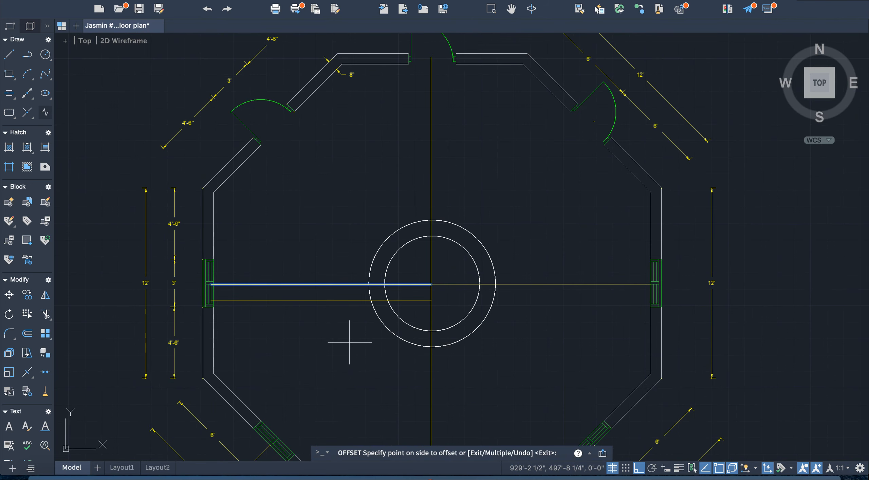
left_click(309, 298)
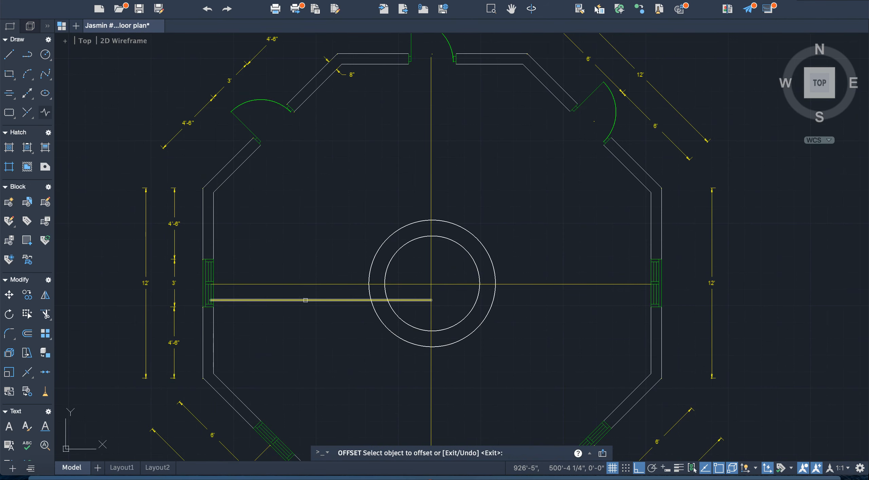
Continue offsetting the horizontal line downward at 1-foot spacing, adding three lines down to the outer circle's lower edge
left_click(310, 300)
left_click(316, 316)
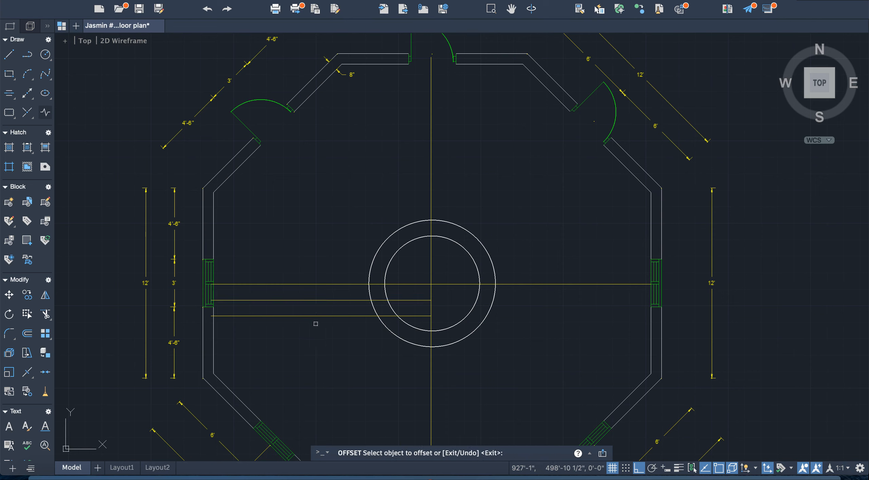
left_click(316, 316)
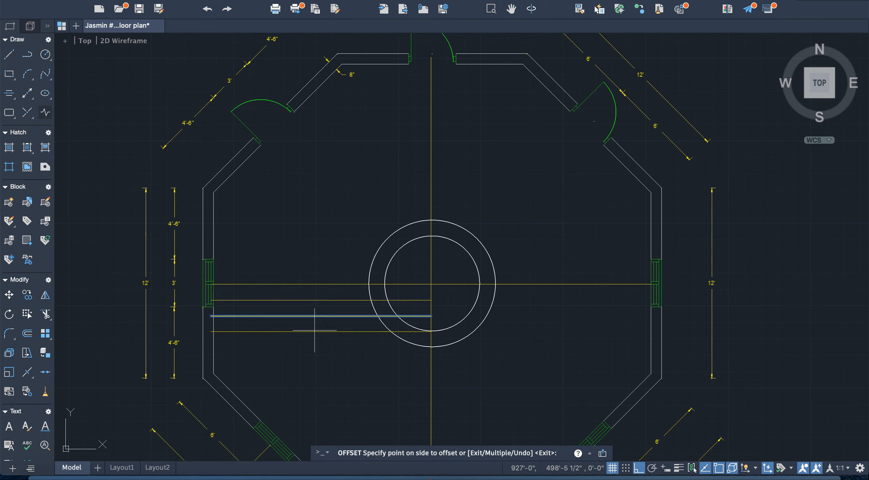
left_click(315, 329)
left_click(315, 332)
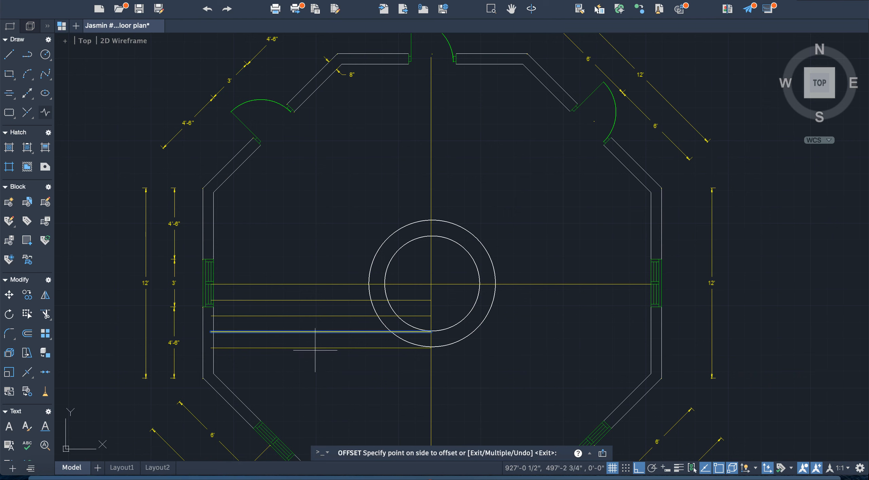
left_click(315, 348)
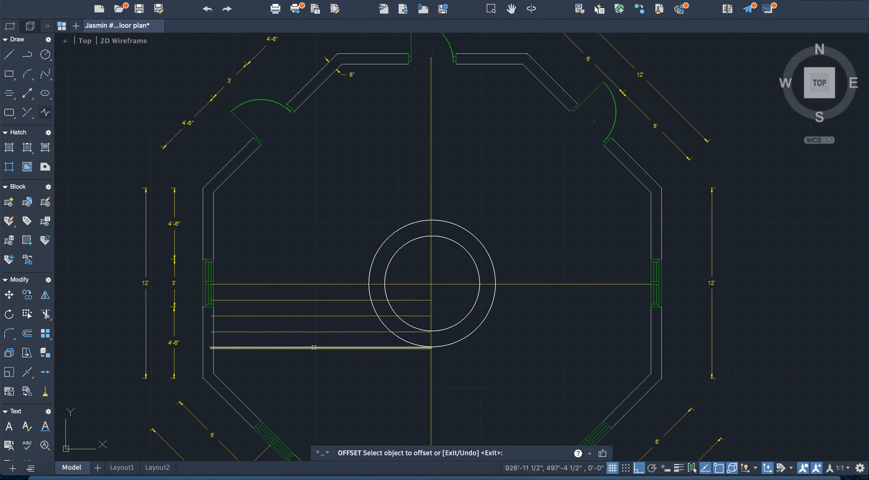
Offset the lowest left-side horizontal line downward twice at 1-foot spacing, reaching the lower corner of the left wall
left_click(315, 347)
scroll(315, 354, "up", 3)
scroll(315, 374, "down", 6)
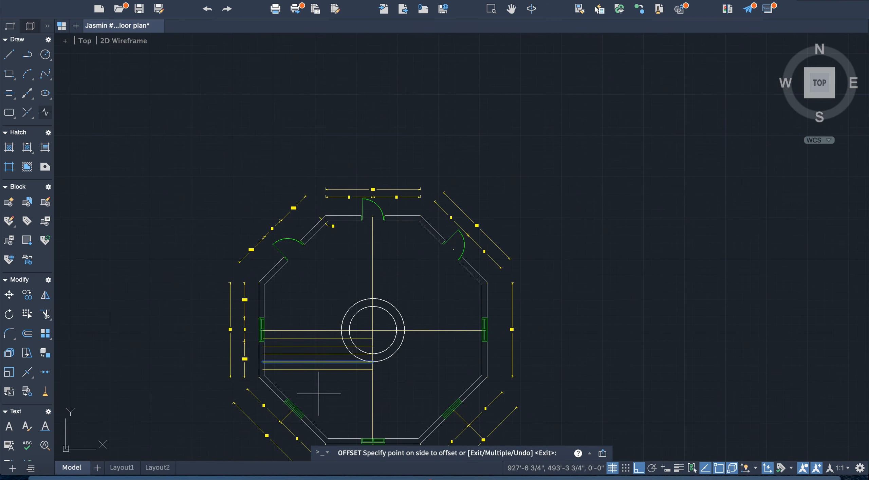
left_click(319, 378)
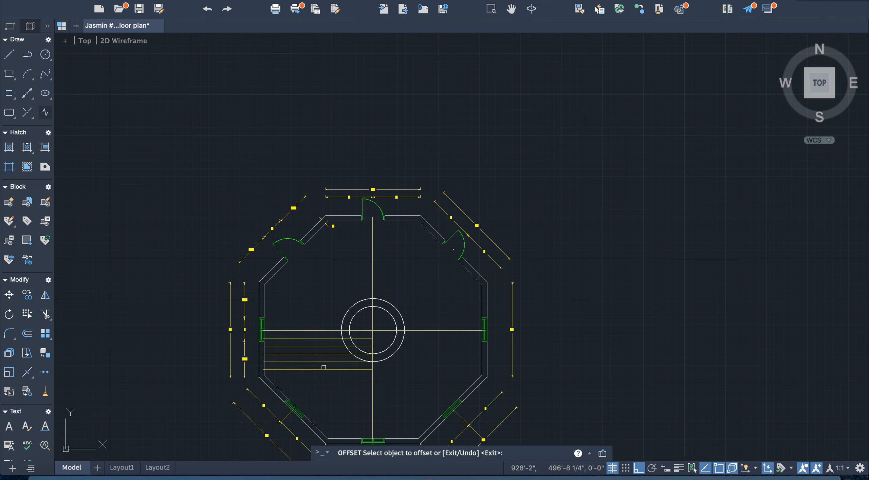
left_click(323, 370)
left_click(322, 378)
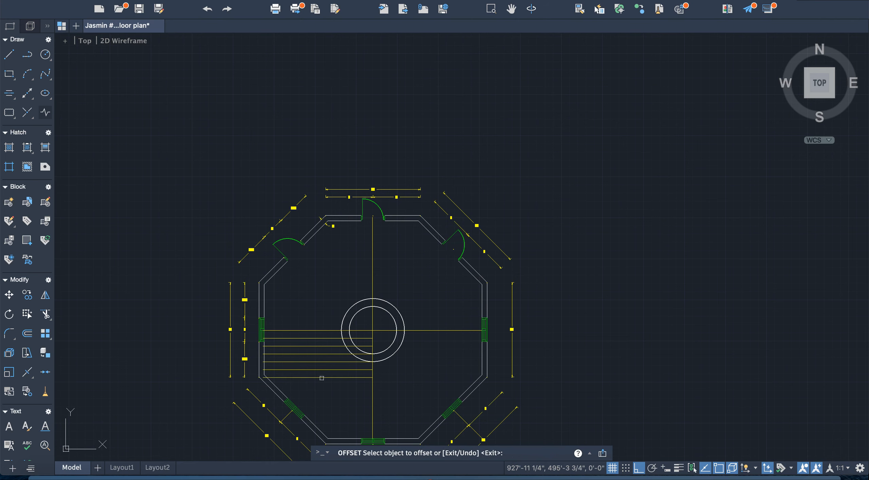
Keep offsetting the lowest horizontal line downward at 1-foot spacing across the area beside the lower-left diagonal wall
left_click(322, 377)
left_click(322, 387)
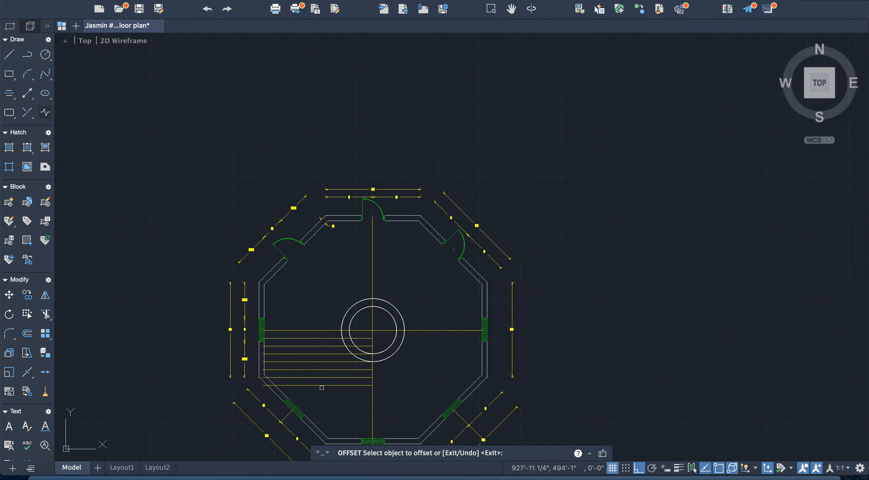
left_click(322, 385)
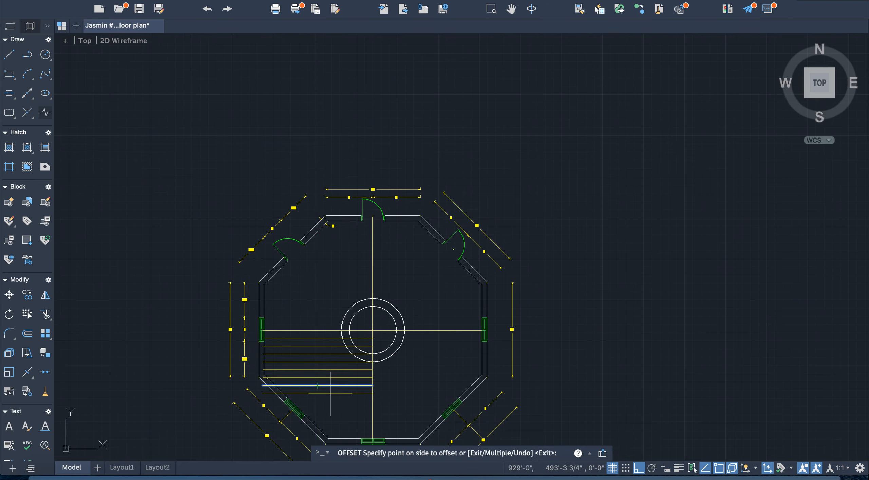
left_click(331, 398)
left_click(331, 385)
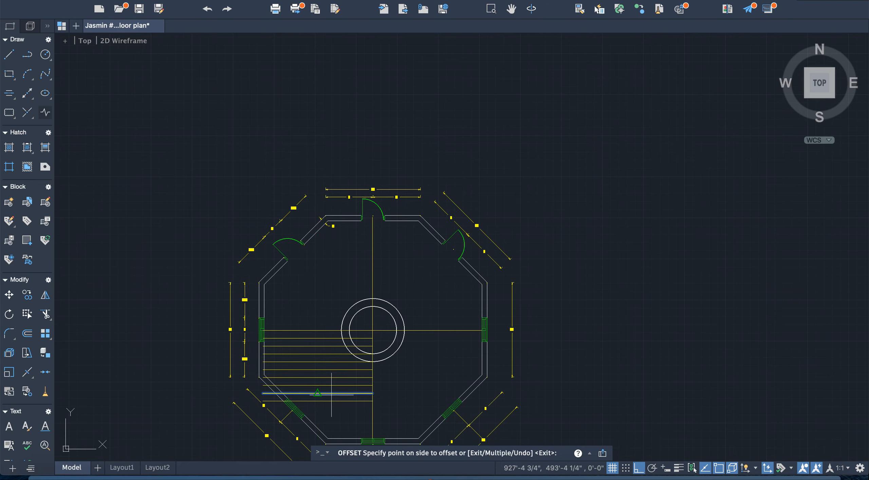
scroll(326, 401, "up", 6)
scroll(327, 401, "down", 3)
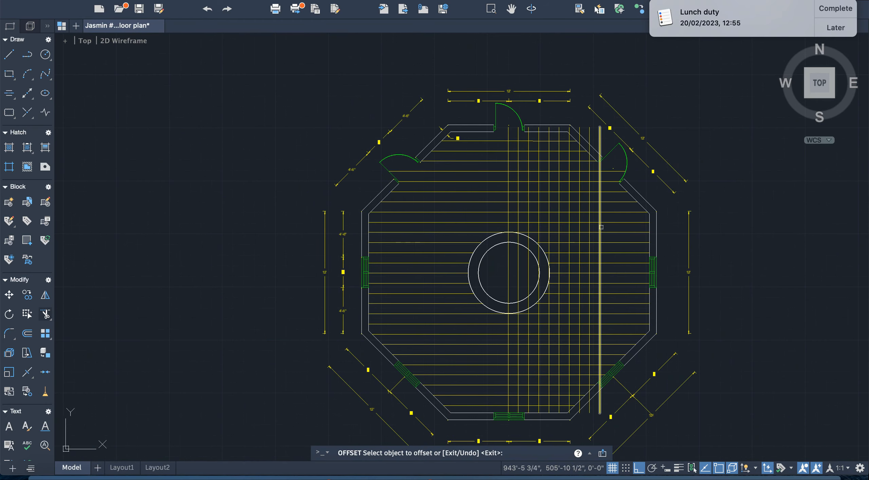
Offset the rightmost vertical line toward the right wall, adding four lines at 1-foot spacing
left_click(610, 235)
left_click(607, 227)
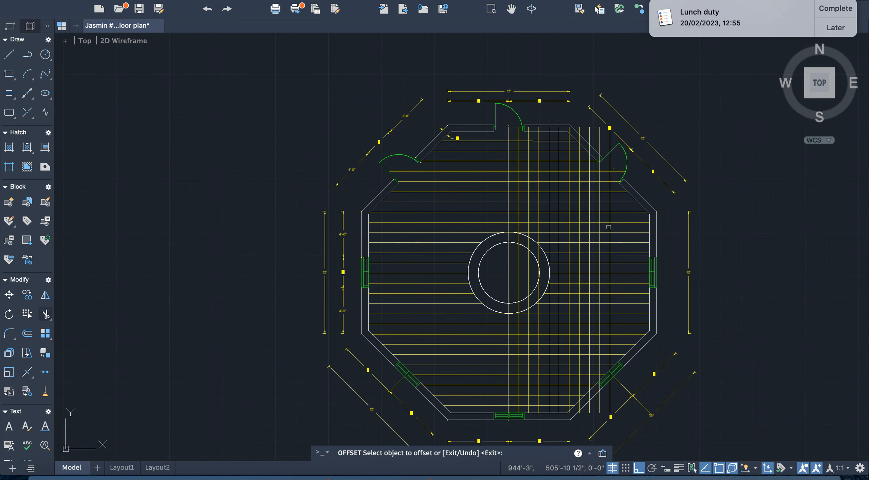
left_click(608, 227)
left_click(619, 227)
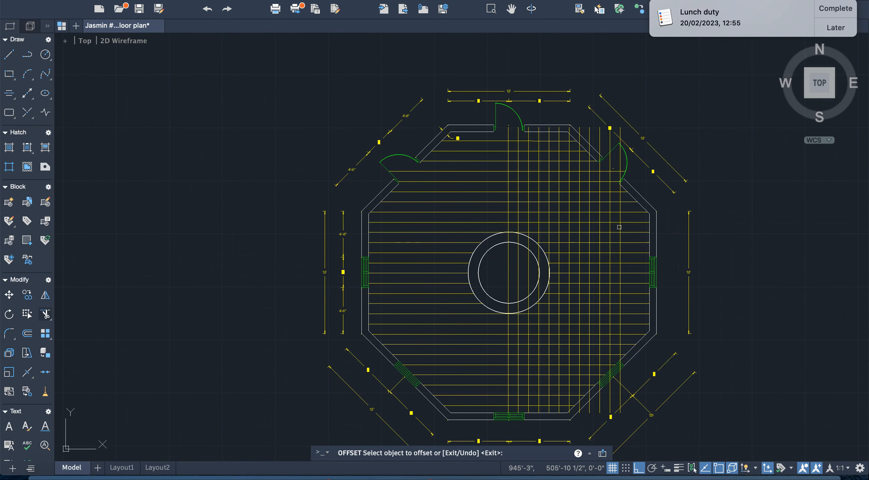
left_click(620, 227)
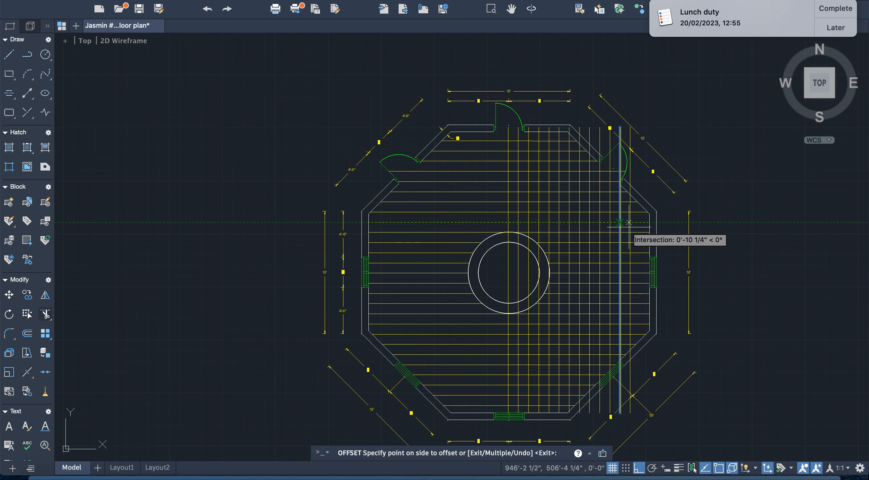
left_click(630, 227)
left_click(631, 228)
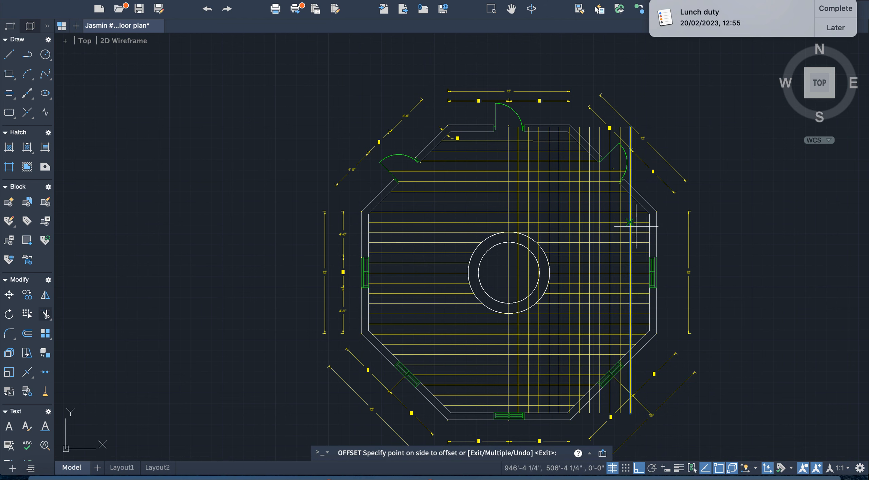
left_click(640, 228)
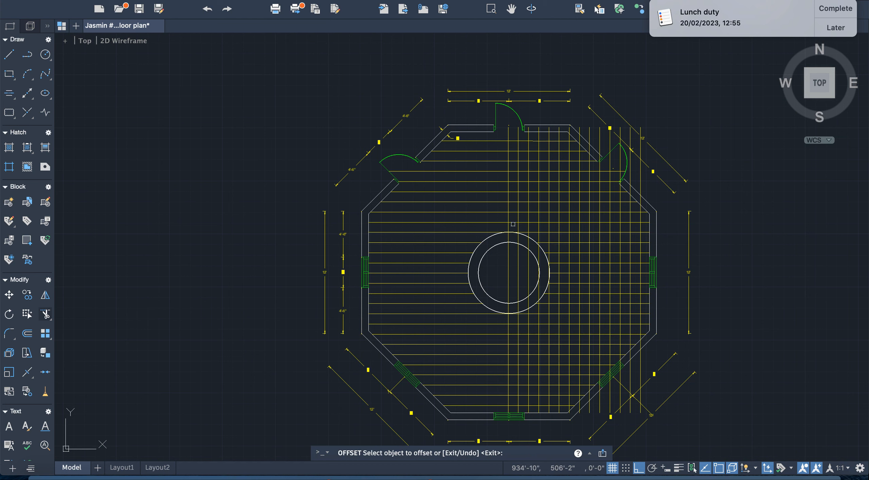
Offset the vertical centre line leftward at 1-foot spacing, adding five lines to just past the outer circle's left edge
left_click(508, 227)
left_click(501, 227)
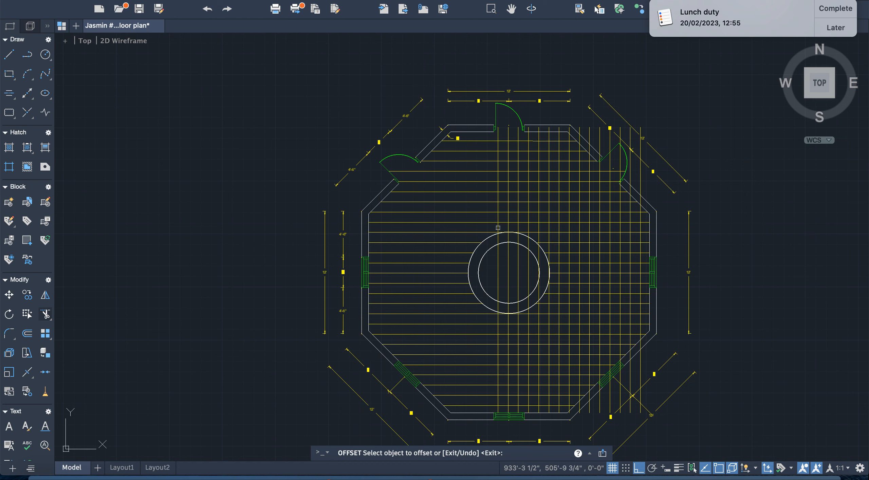
left_click(498, 227)
left_click(483, 227)
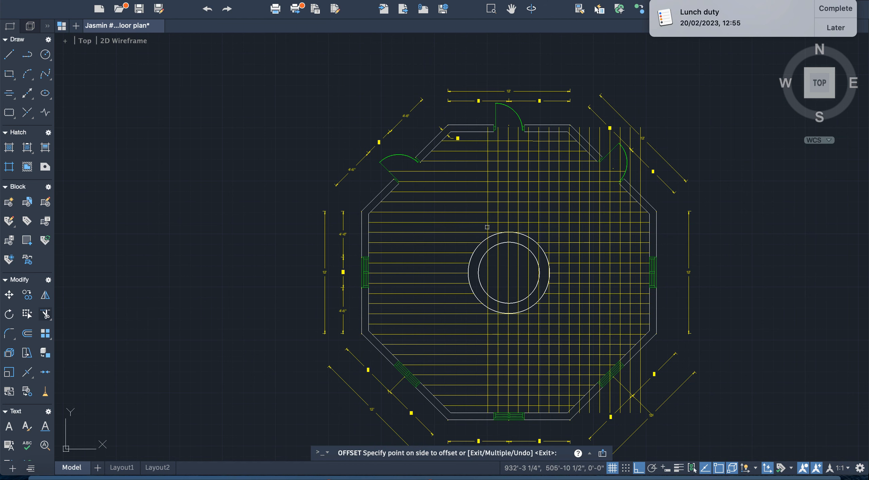
left_click(488, 227)
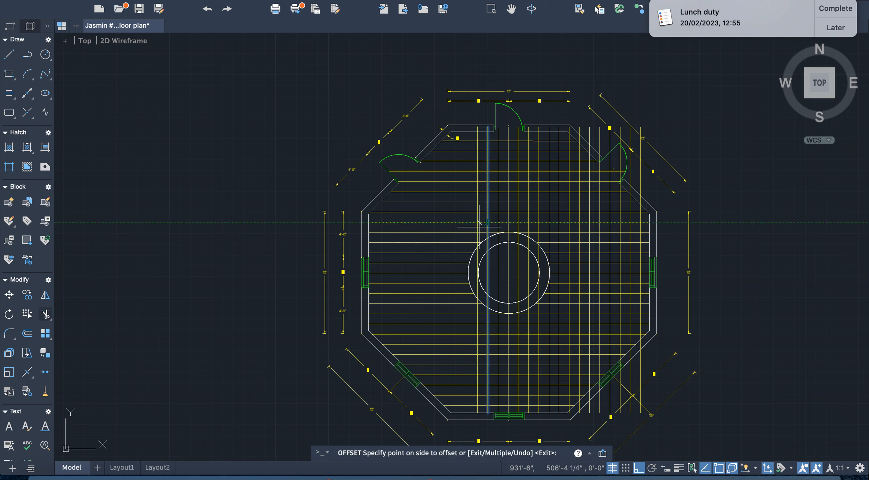
left_click(475, 227)
left_click(478, 227)
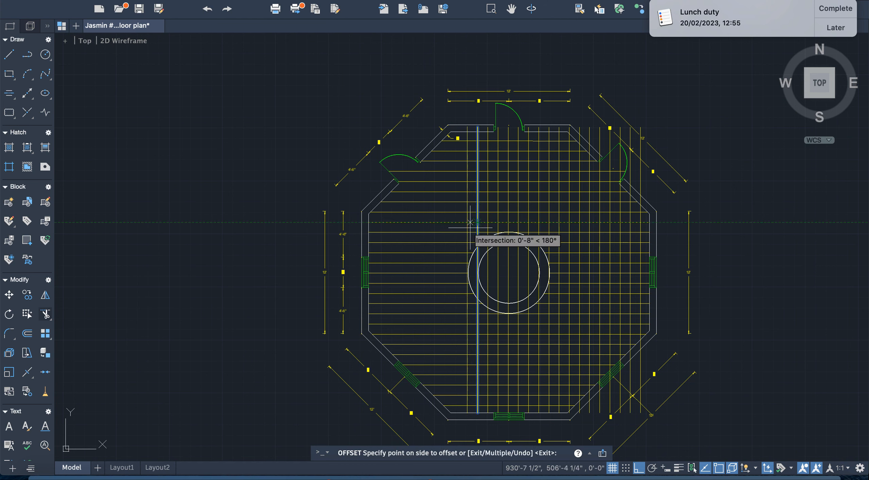
left_click(464, 228)
left_click(468, 228)
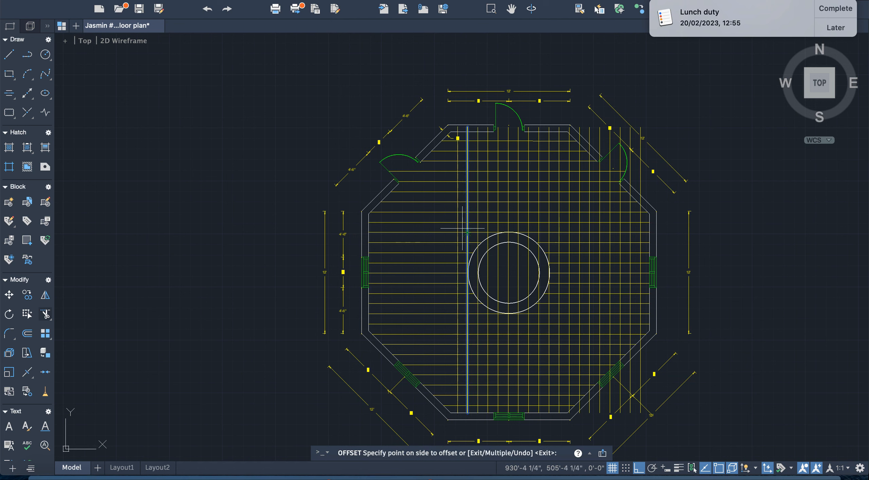
left_click(451, 227)
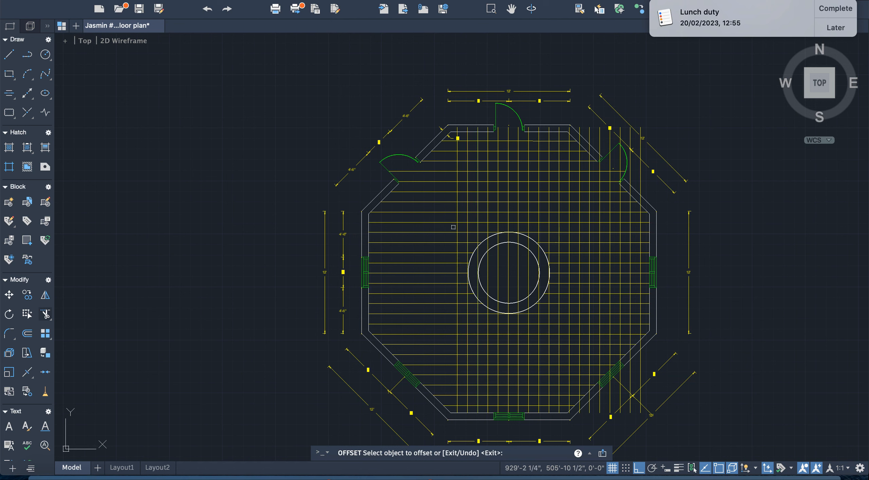
Offset the leftmost vertical line four more times at 1-foot spacing, reaching the upper-left doorway's right jamb
left_click(457, 227)
left_click(436, 229)
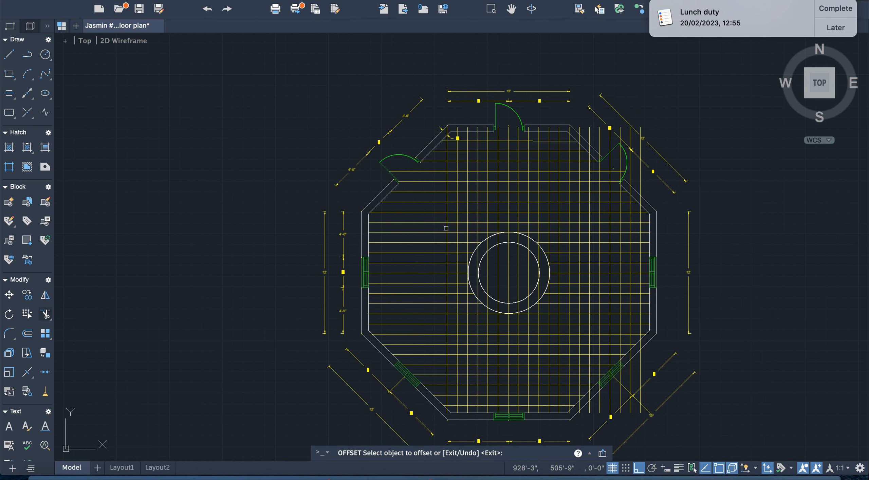
left_click(447, 228)
left_click(433, 228)
left_click(438, 229)
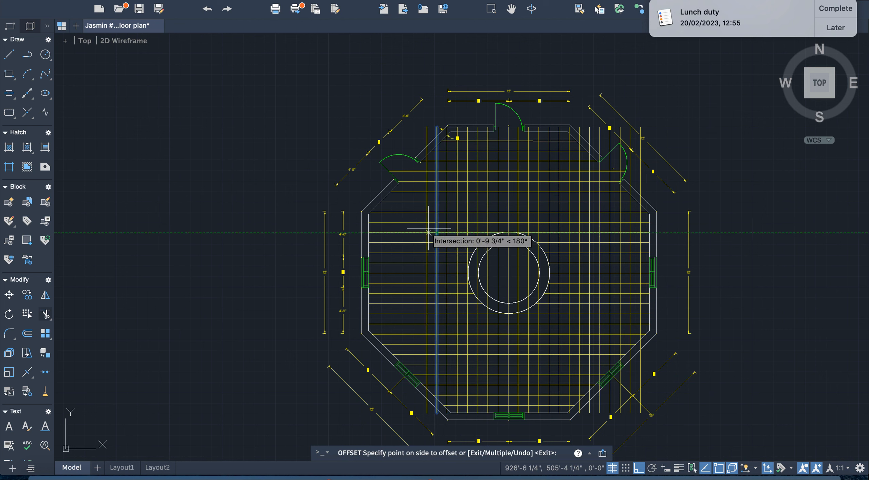
left_click(424, 229)
left_click(427, 223)
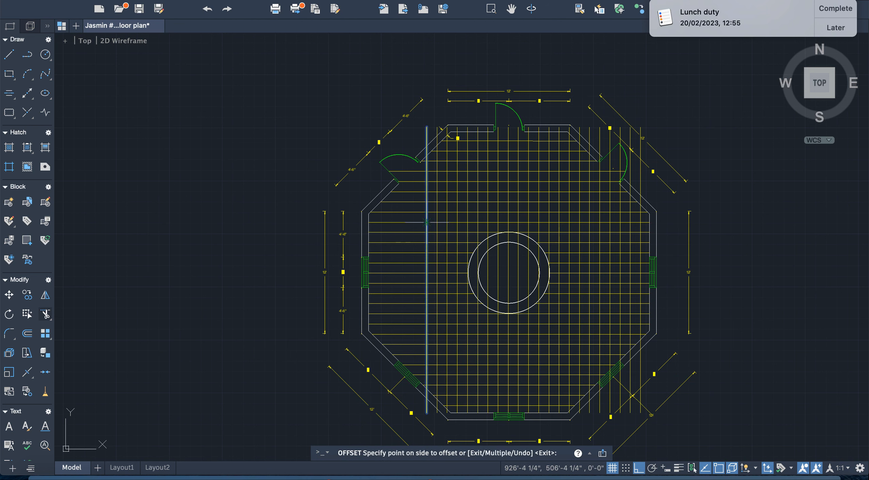
left_click(421, 233)
Add four more vertical lines at 1-foot spacing between the upper-left doorway and the left wall, and end the offsetting
left_click(417, 227)
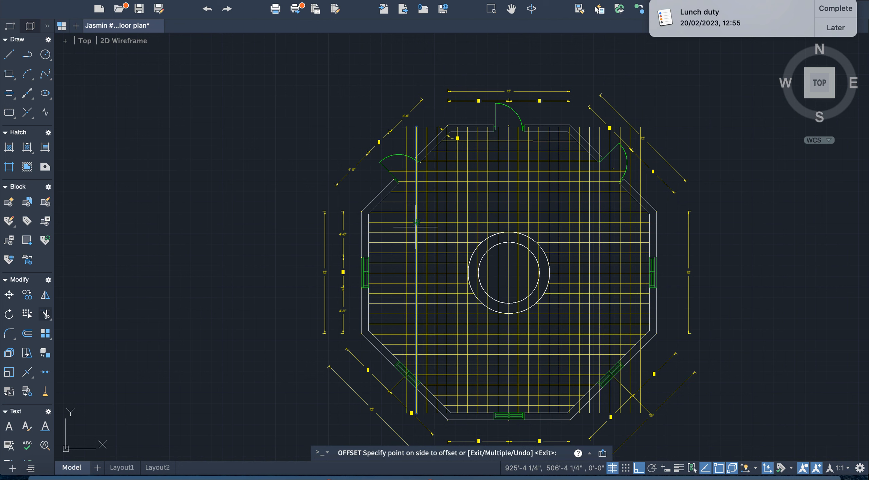
left_click(407, 228)
left_click(406, 229)
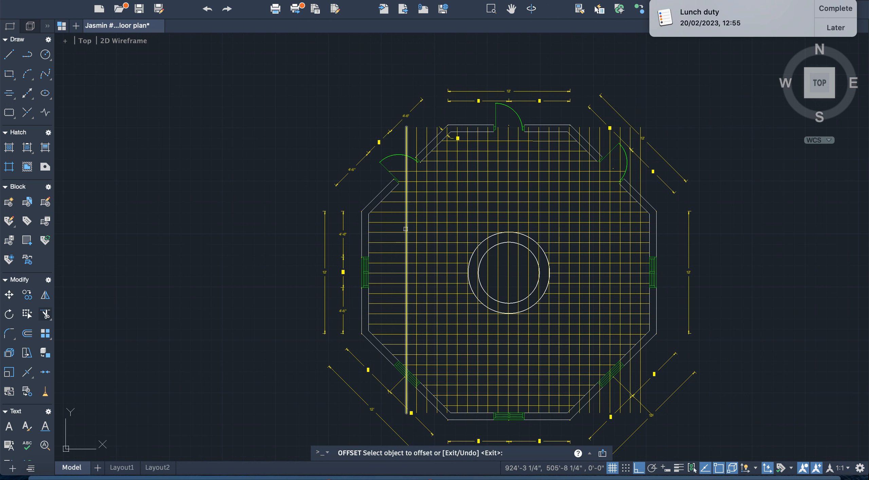
left_click(397, 225)
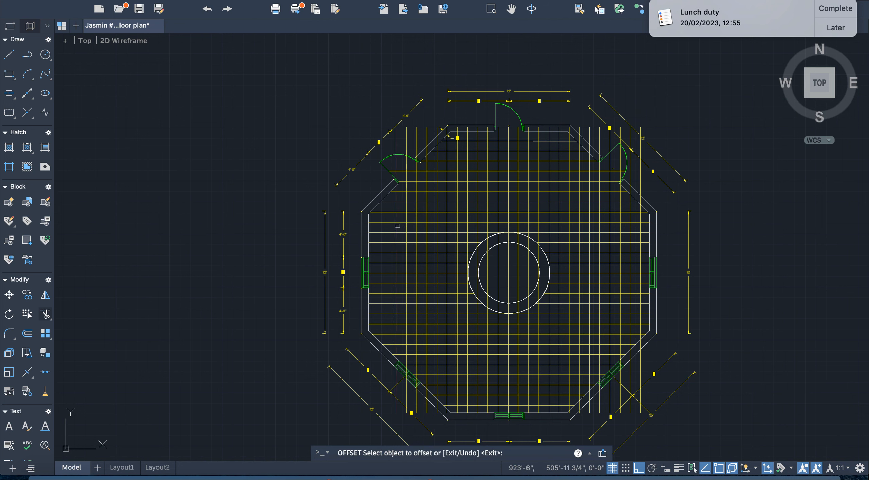
left_click(397, 226)
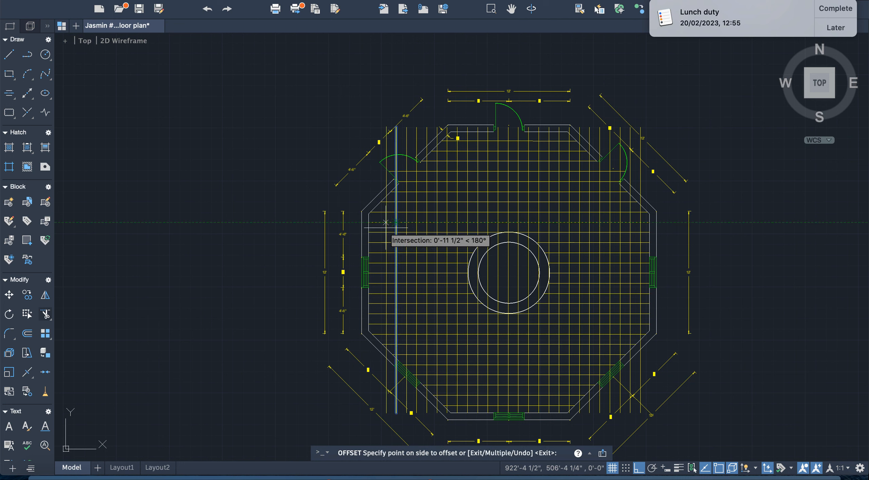
left_click(386, 223)
left_click(386, 232)
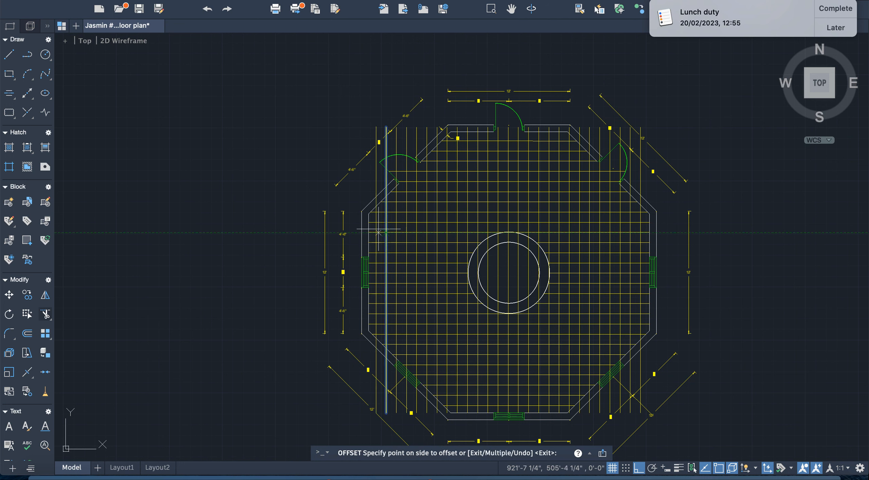
left_click(377, 228)
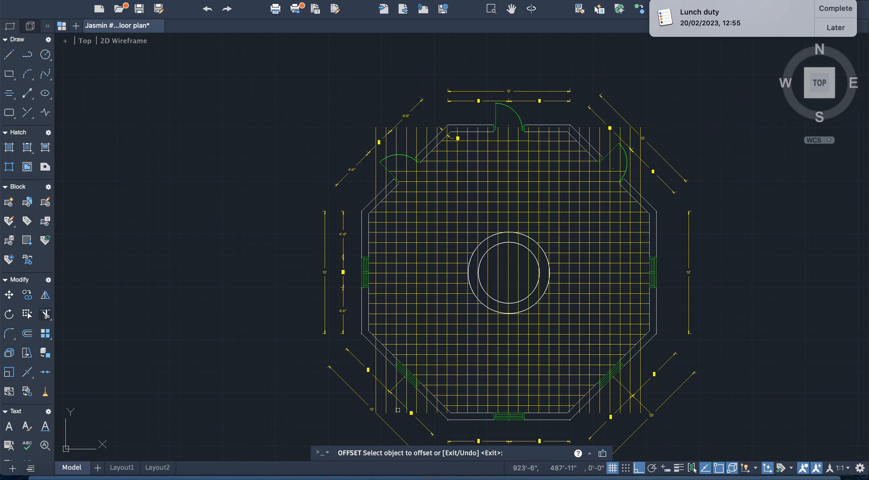
key("Escape")
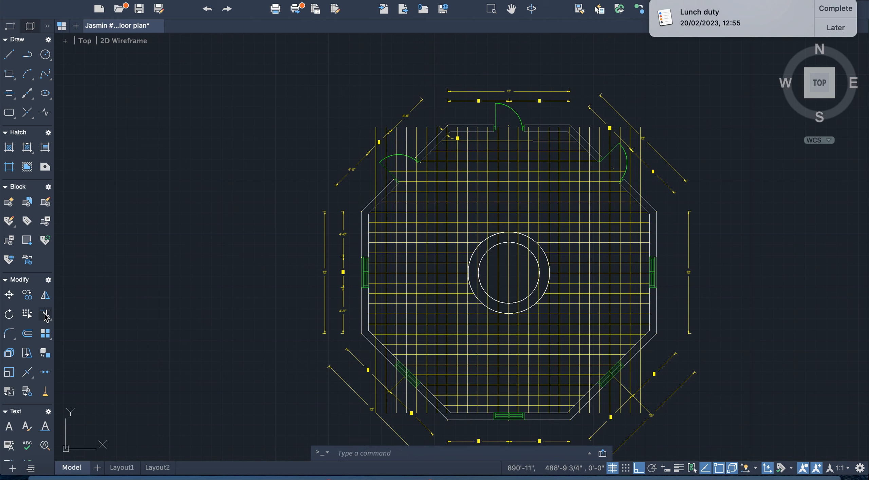
Trim away the parts of the vertical grid lines that extend outside the upper-left wall and its door
left_click(45, 314)
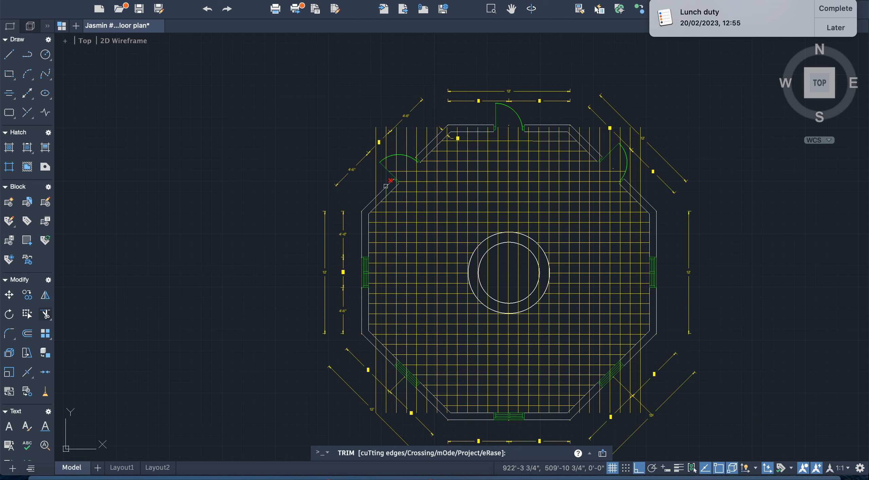
left_click(378, 180)
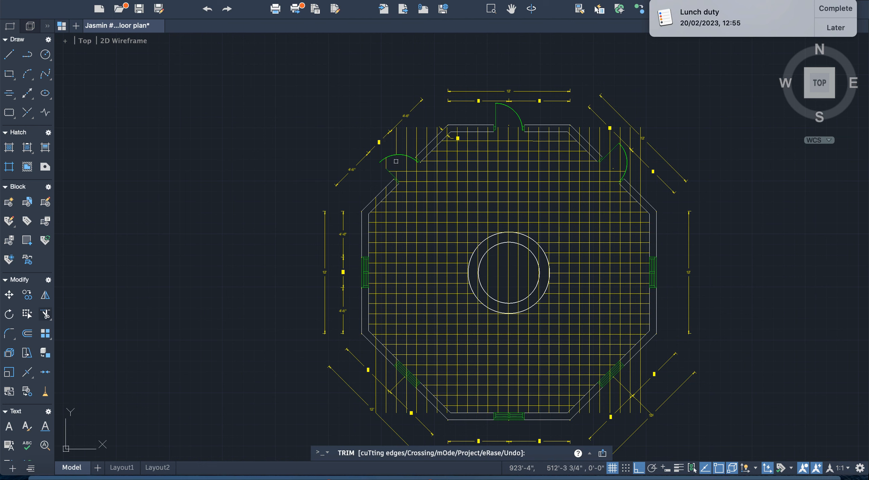
left_click(400, 178)
scroll(377, 168, "up", 3)
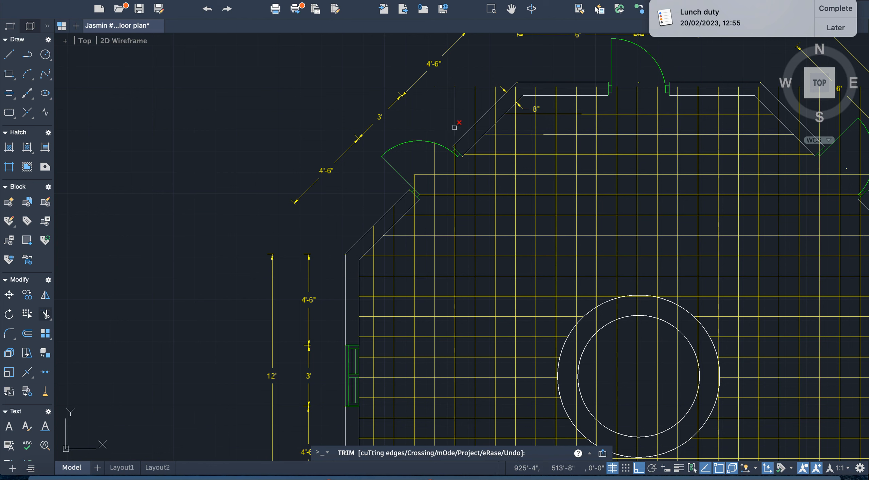
scroll(462, 144, "up", 8)
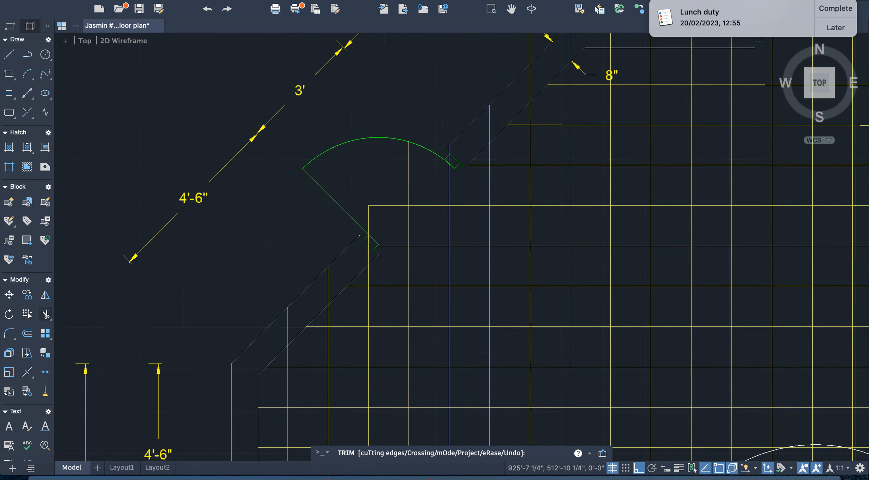
Trim the short grid-line remnants inside the right jamb of the upper-left doorway
scroll(419, 165, "down", 5)
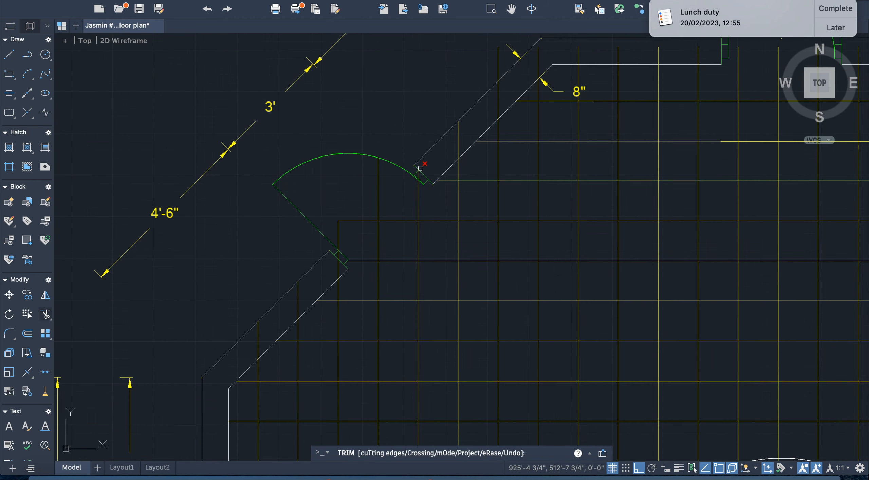
scroll(411, 185, "up", 5)
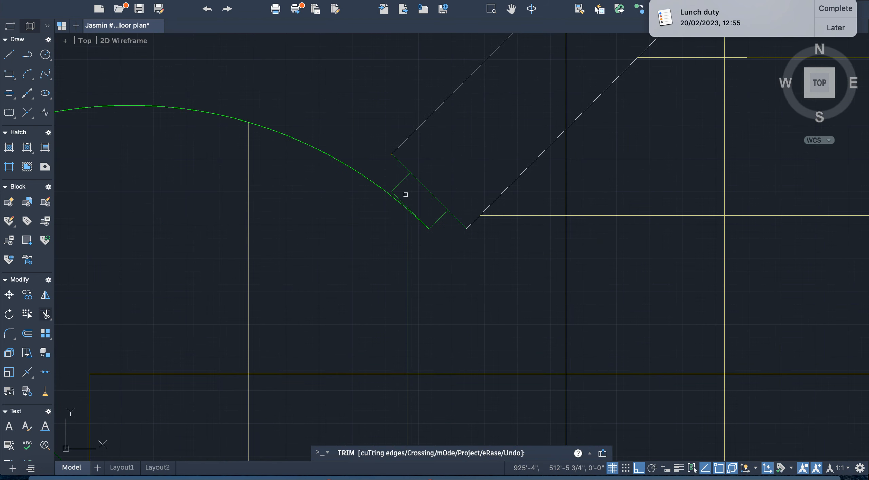
scroll(405, 195, "up", 8)
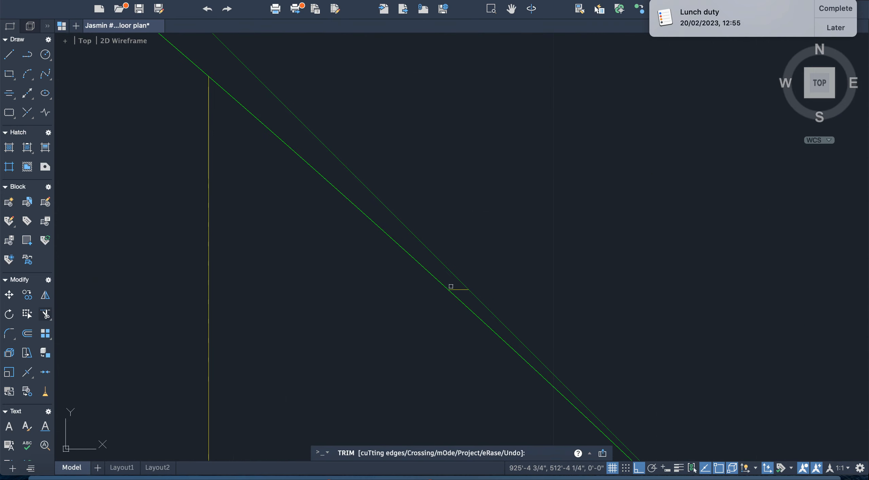
scroll(455, 291, "down", 3)
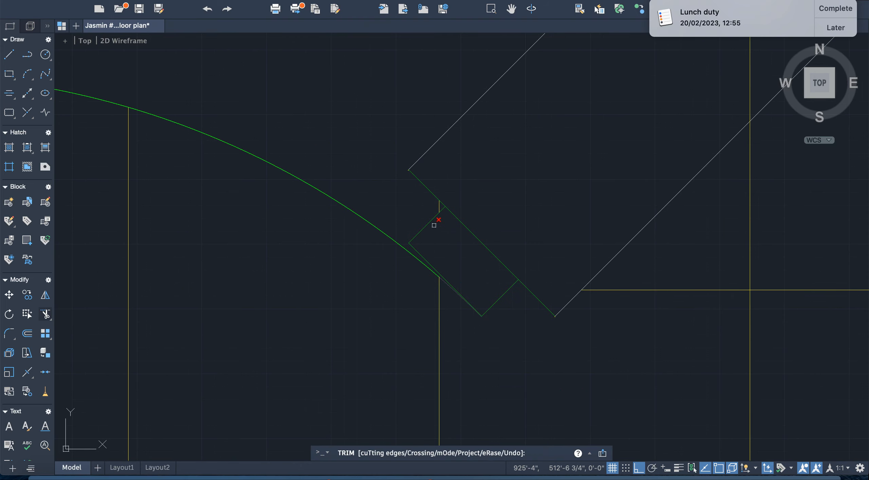
scroll(439, 205, "up", 5)
scroll(438, 206, "down", 4)
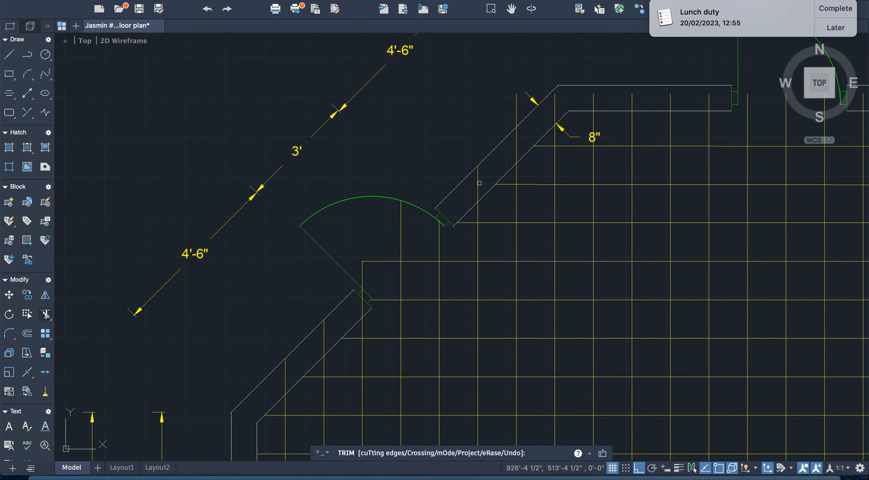
Trim the vertical grid lines back to the inner wall face, from the upper-left doorway to the top door
left_click(479, 183)
left_click(515, 146)
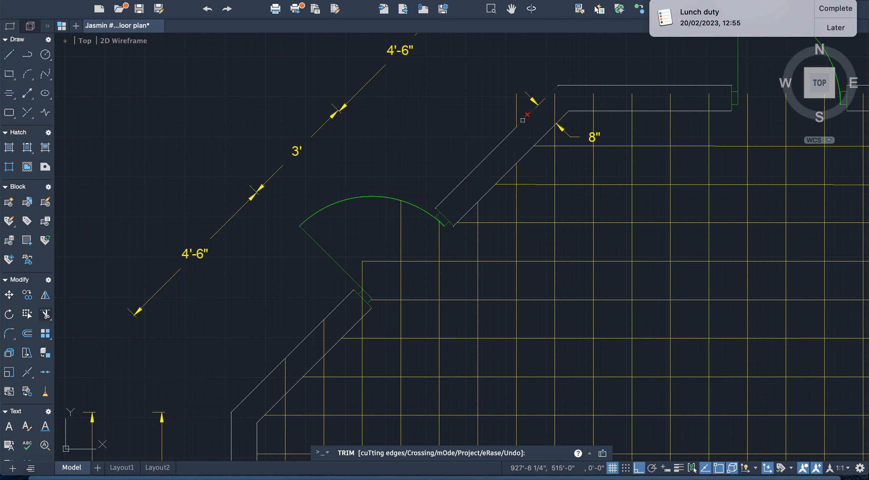
left_click(517, 112)
left_click(554, 103)
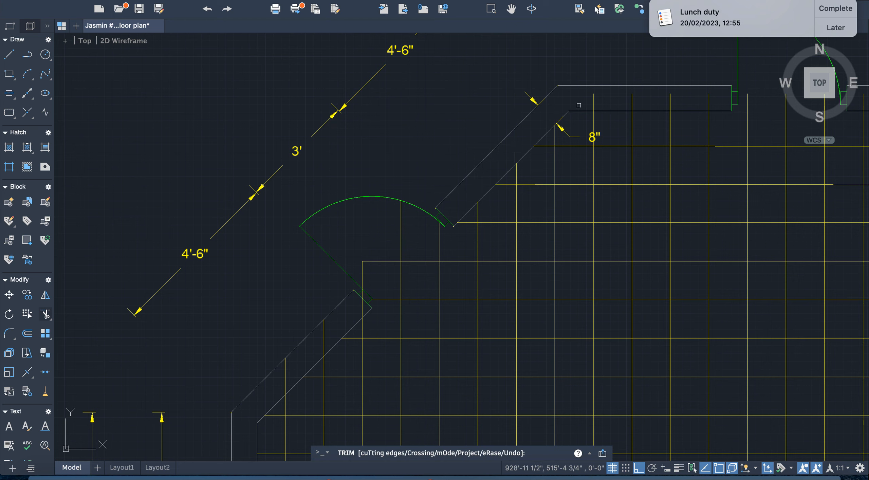
left_click(594, 103)
left_click(631, 101)
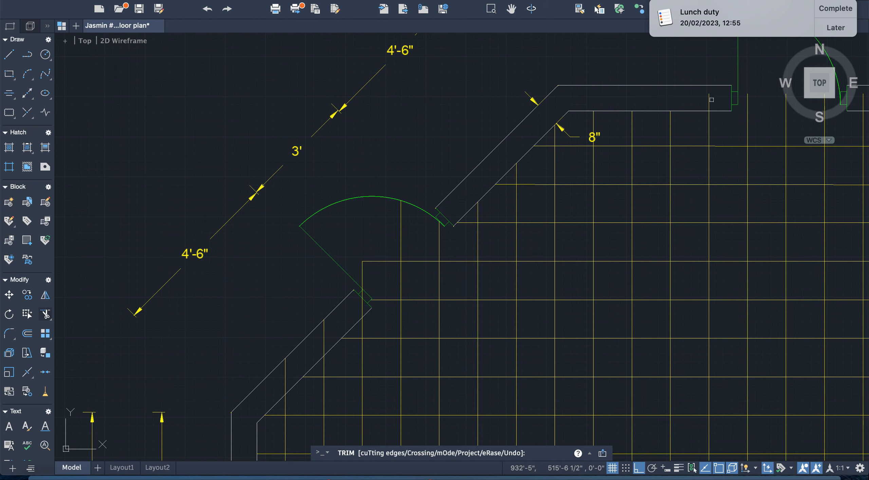
Trim the vertical grid lines out of the top wall's thickness between the top door and the upper-right corner
scroll(709, 100, "down", 5)
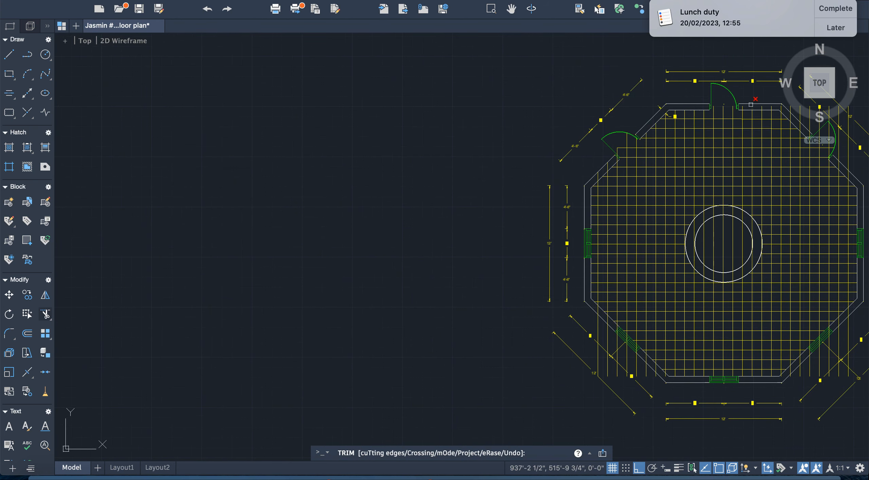
scroll(750, 106, "up", 9)
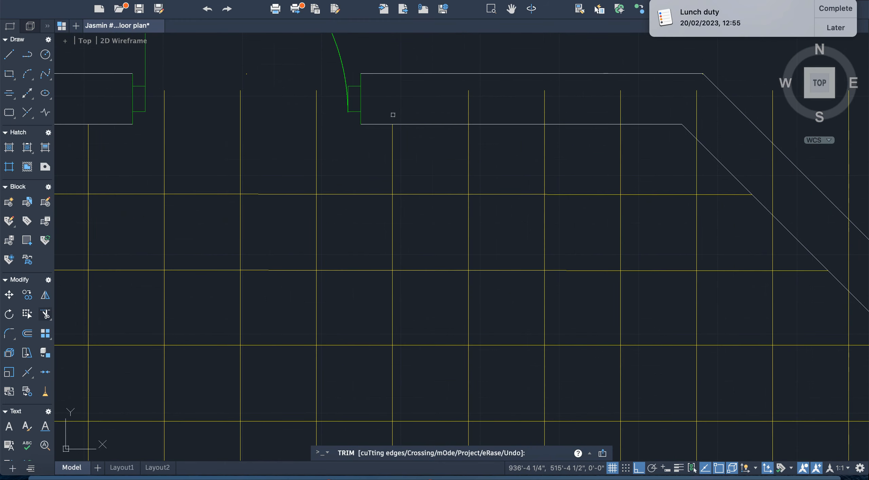
left_click(467, 113)
left_click(545, 108)
left_click(621, 109)
left_click(696, 122)
Trim the vertical grid lines extending outside the upper-right wall, up to the door leaf
scroll(700, 147, "down", 3)
scroll(705, 152, "down", 5)
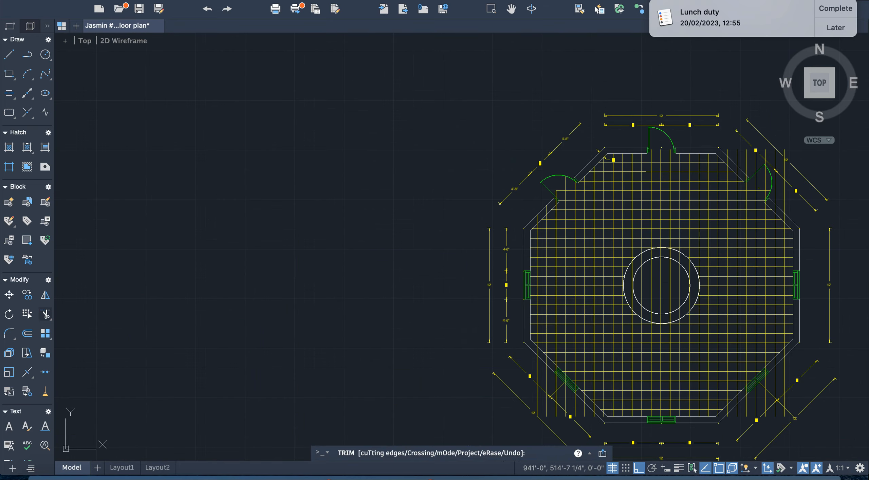
scroll(759, 177, "up", 6)
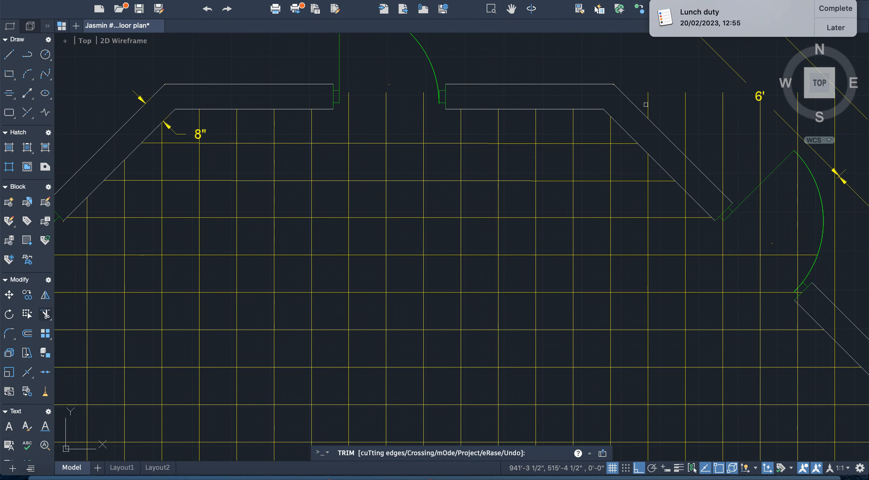
left_click(685, 123)
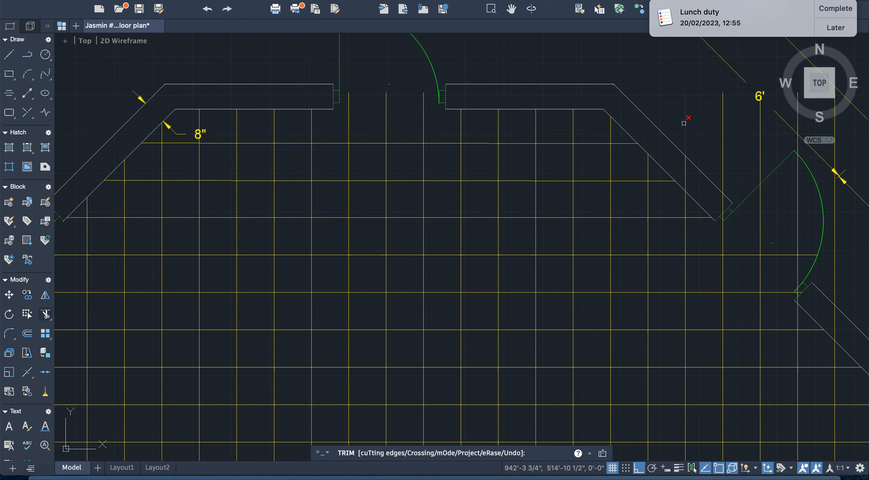
left_click(723, 130)
left_click(759, 146)
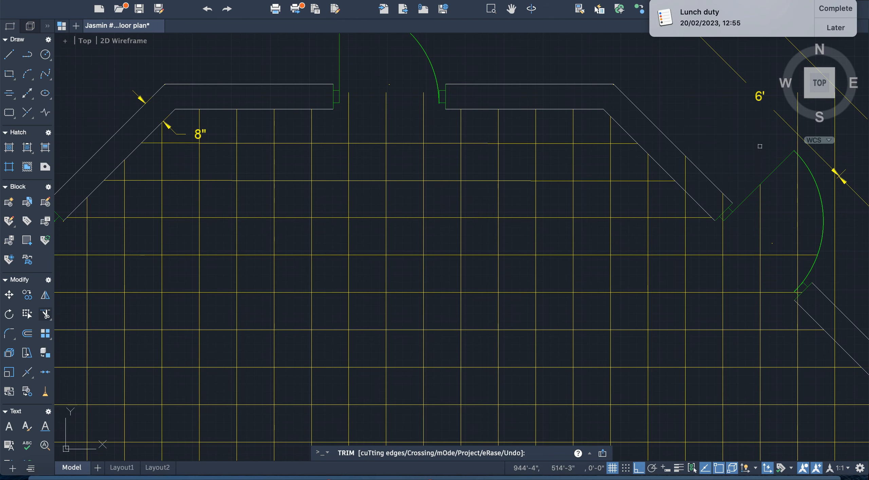
Trim the three remaining vertical grid lines that extend beyond the upper-right door swing and the wall below it
scroll(783, 130, "down", 5)
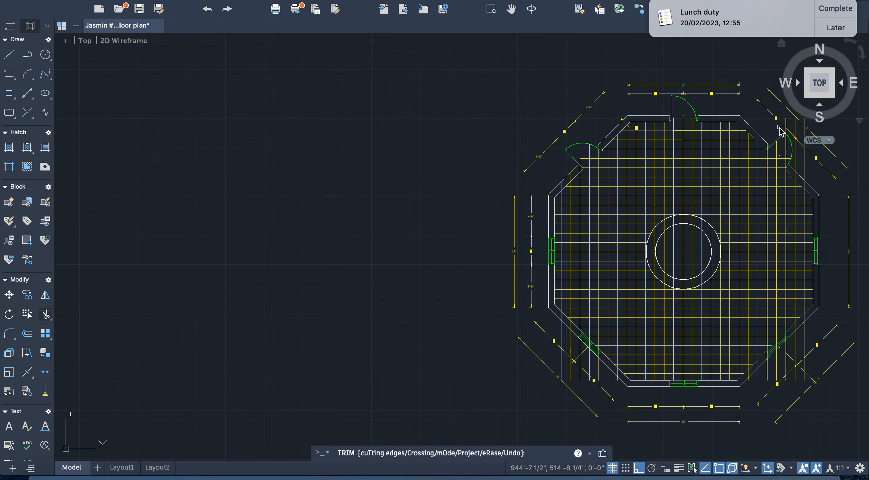
scroll(777, 122, "up", 4)
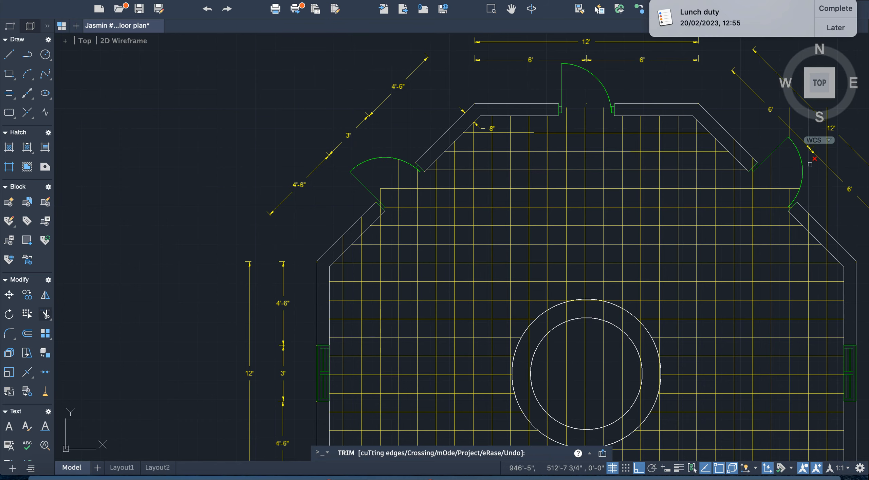
scroll(842, 207, "down", 3)
scroll(841, 211, "up", 8)
scroll(861, 171, "down", 5)
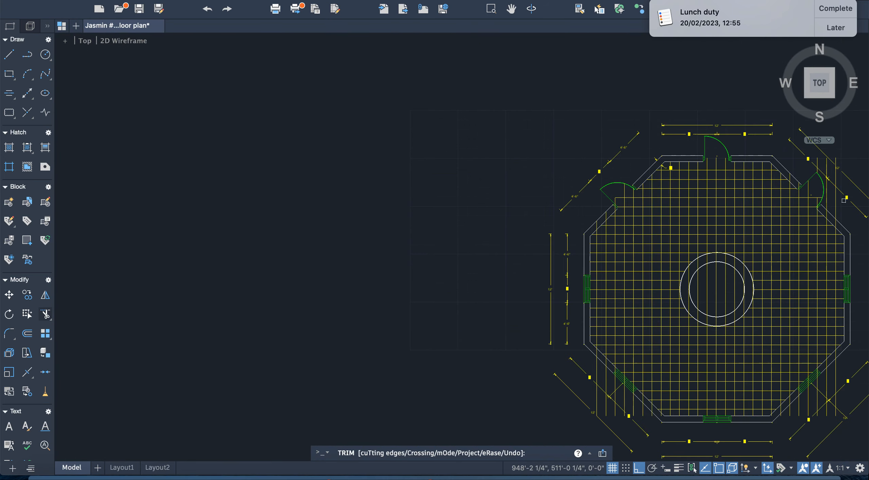
scroll(856, 173, "up", 10)
scroll(854, 172, "down", 3)
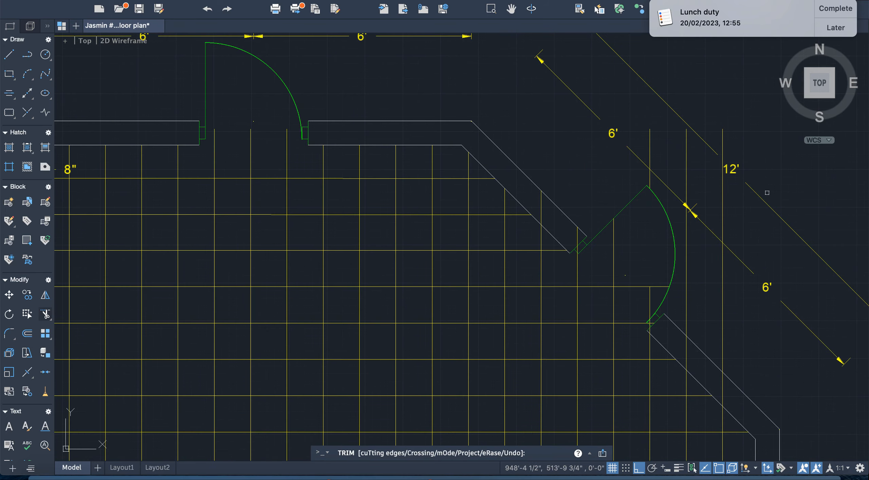
left_click(723, 214)
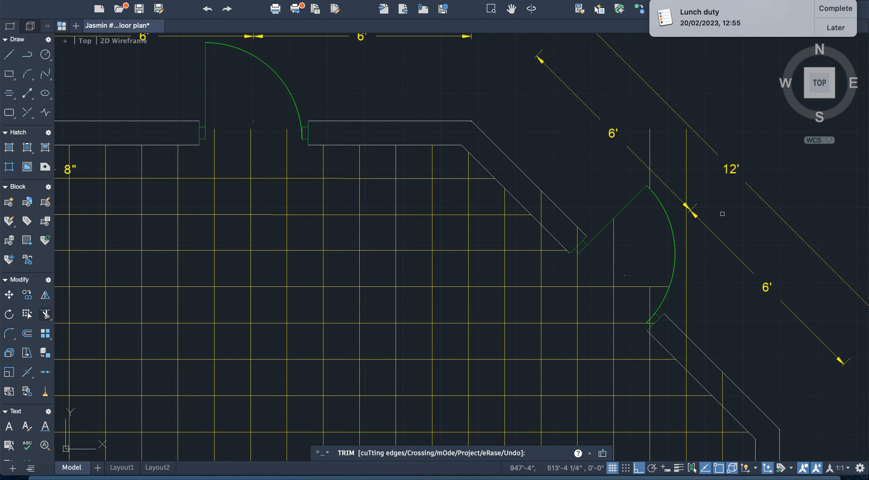
left_click(688, 234)
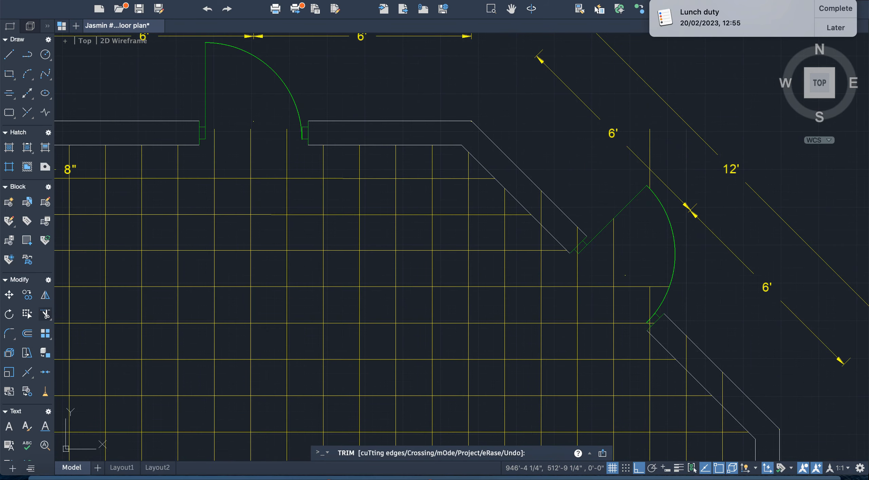
left_click(650, 178)
Trim the grid lines inside the upper-right door swing and in the wall section above that doorway
scroll(714, 247, "down", 3)
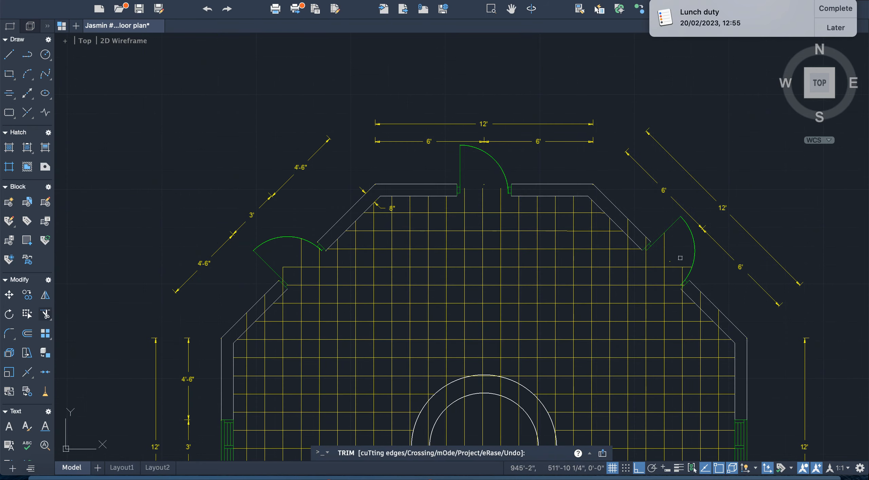
left_click(666, 243)
scroll(647, 250, "up", 5)
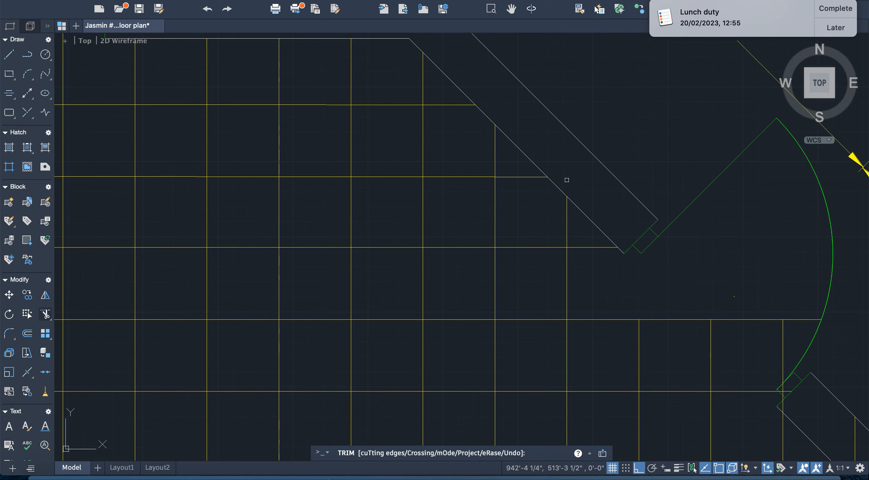
scroll(570, 183, "down", 8)
scroll(626, 234, "up", 6)
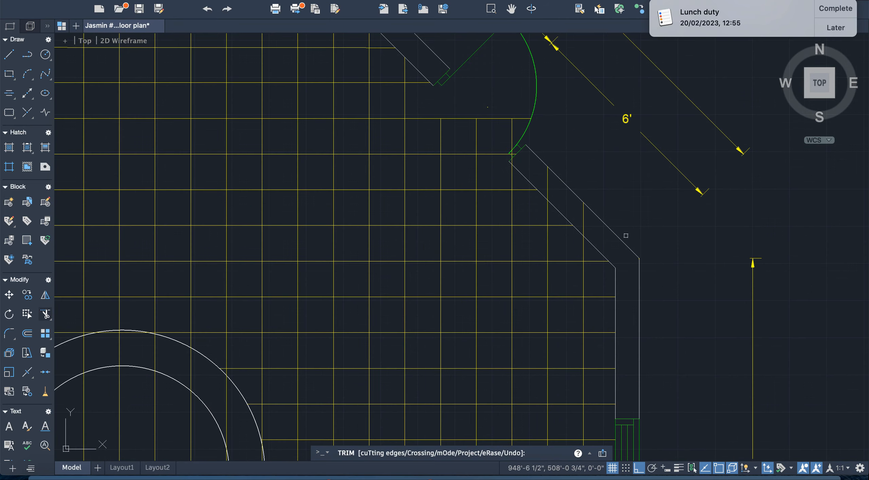
left_click(521, 118)
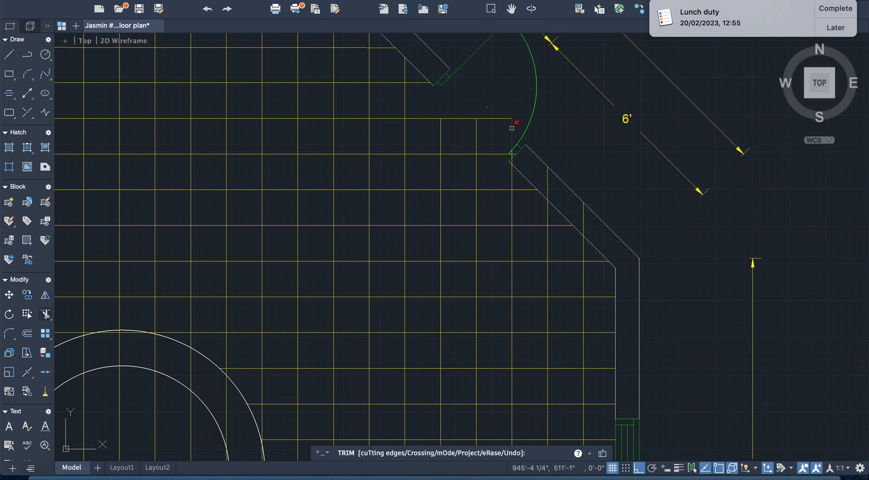
Trim the vertical grid lines out of the upper-right doorway's lower jamb and the wall section below it
scroll(481, 125, "down", 6)
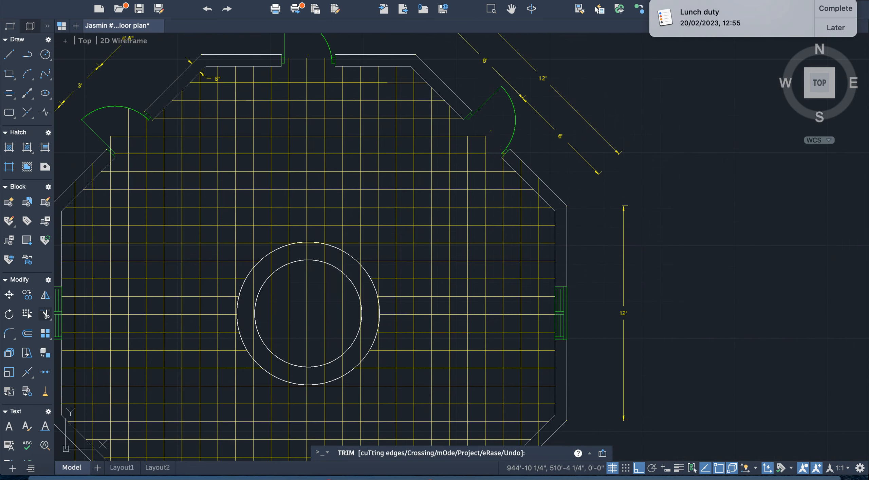
scroll(521, 161, "up", 6)
scroll(521, 162, "up", 6)
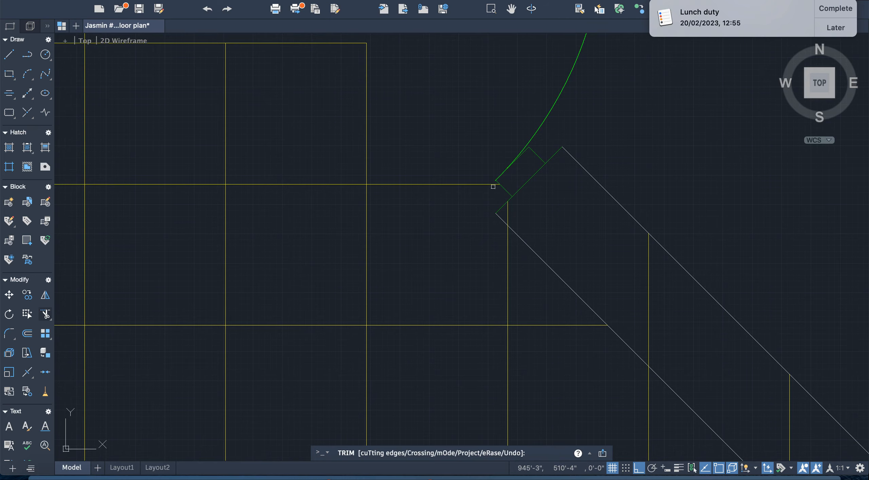
left_click(510, 208)
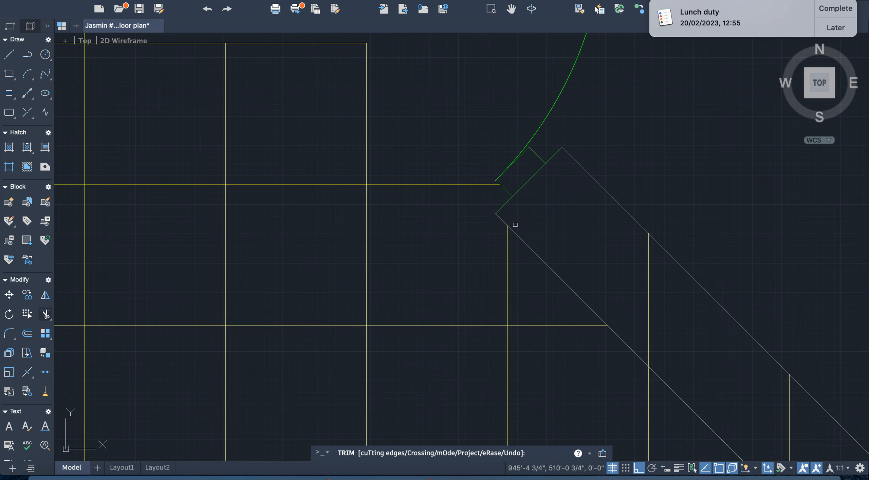
scroll(514, 224, "down", 3)
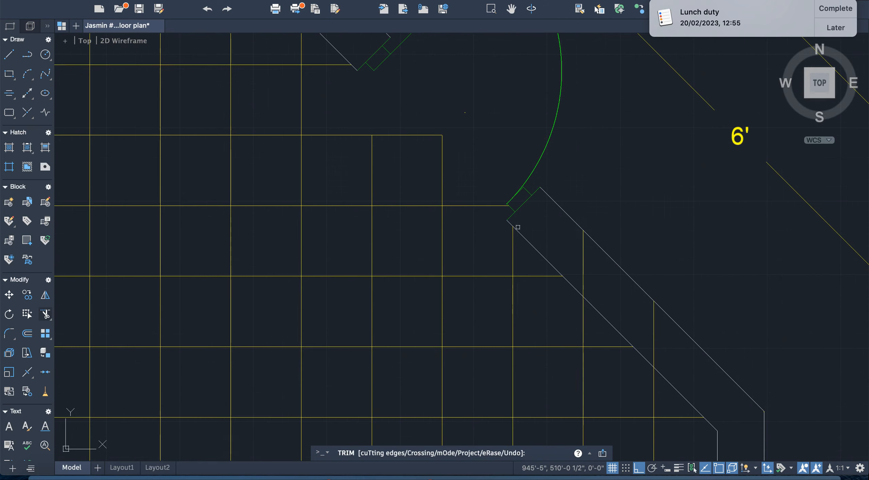
left_click(583, 272)
left_click(653, 340)
Trim the remaining vertical grid lines out of the inner circle at the centre of the floor plan
scroll(665, 356, "down", 6)
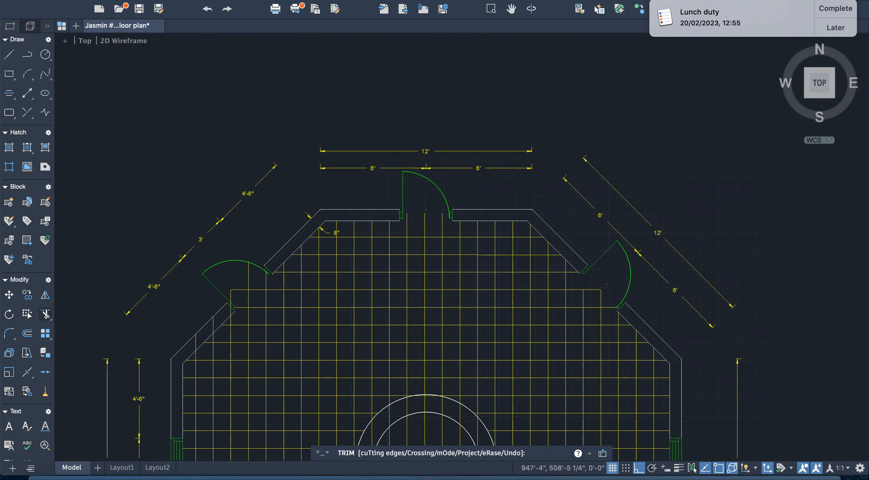
scroll(690, 432, "down", 5)
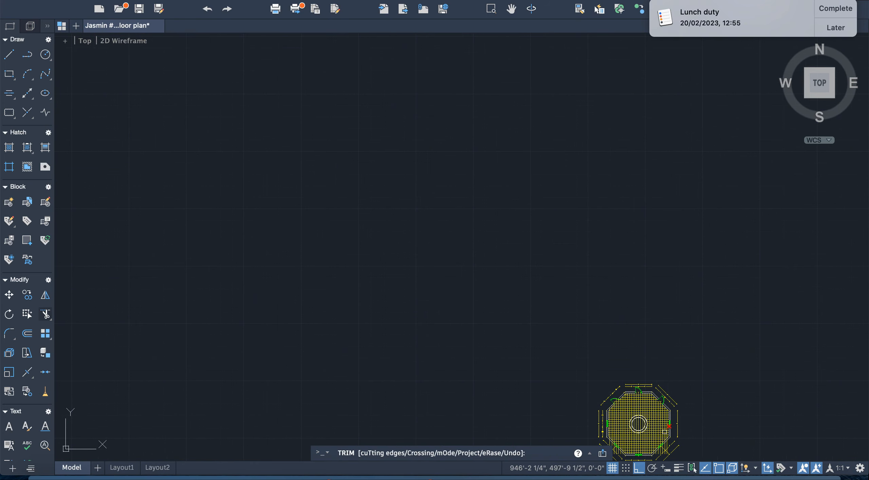
scroll(656, 452, "up", 8)
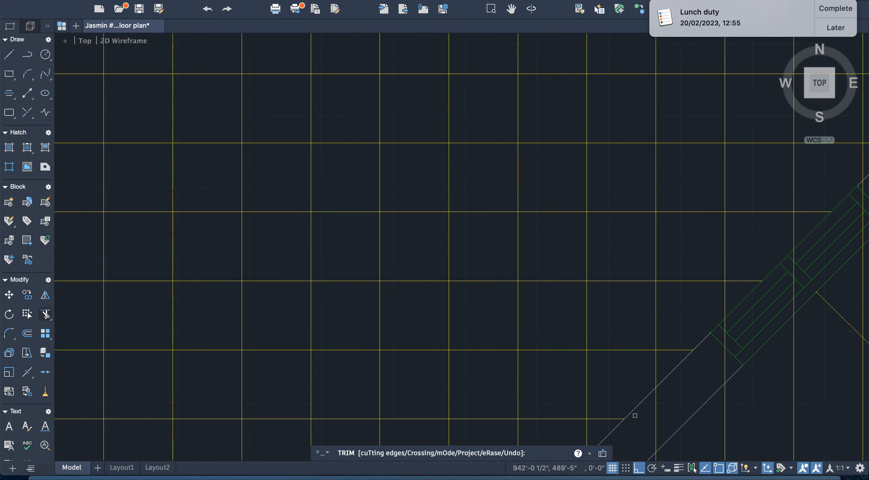
scroll(626, 404, "down", 6)
scroll(602, 376, "up", 8)
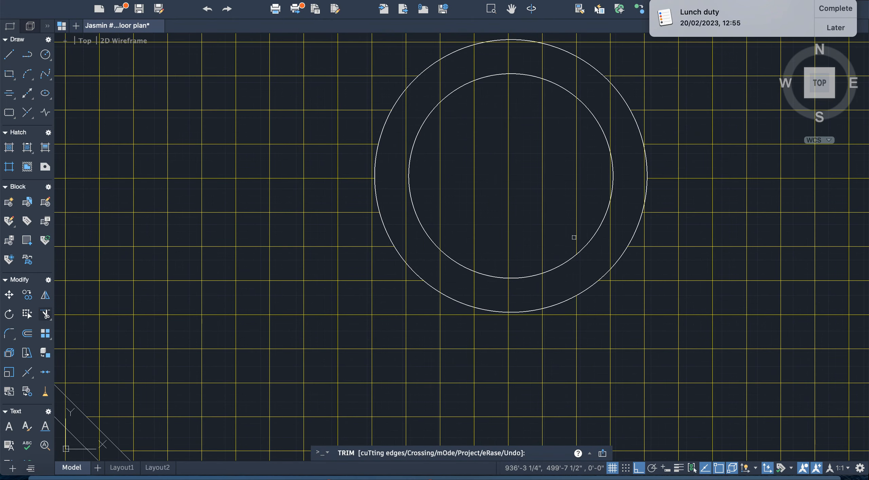
left_click(609, 179)
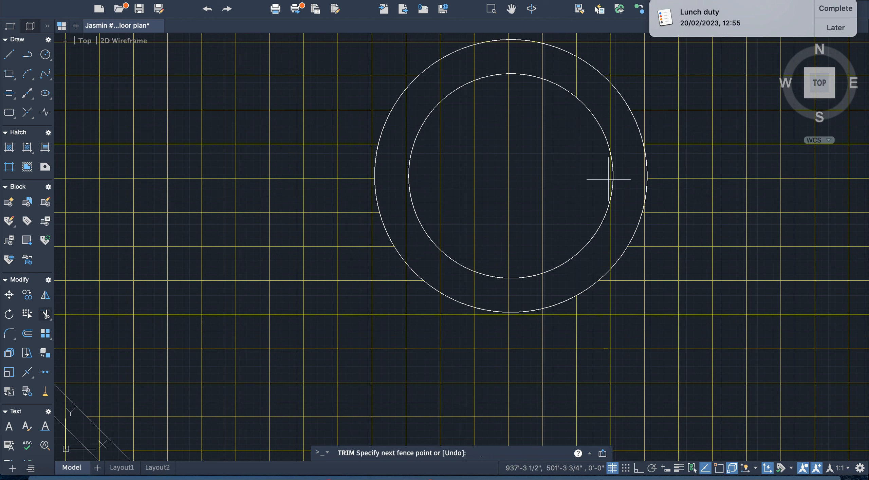
key("Return")
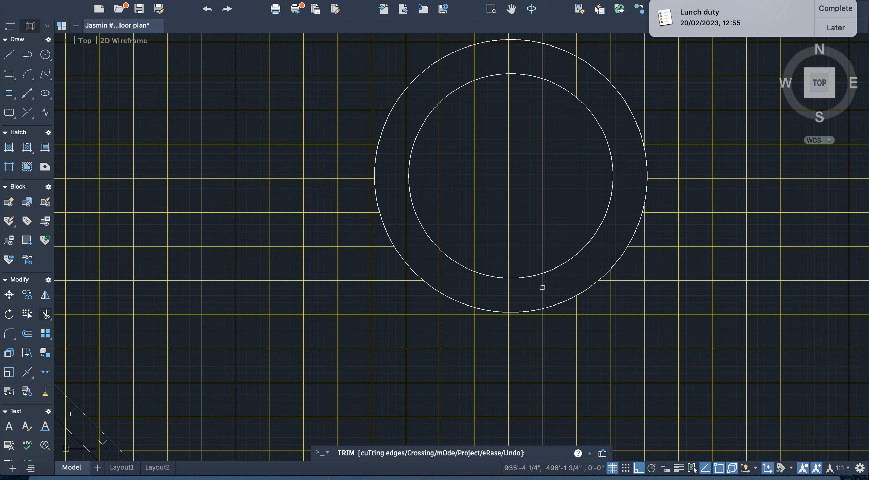
left_click(544, 238)
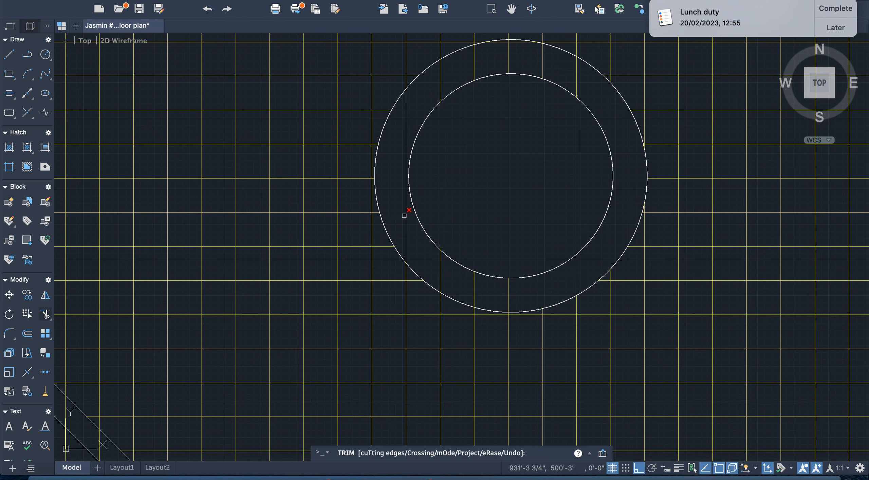
Trim the remaining vertical grid lines between the two circles along the lower part of the ring
left_click(441, 266)
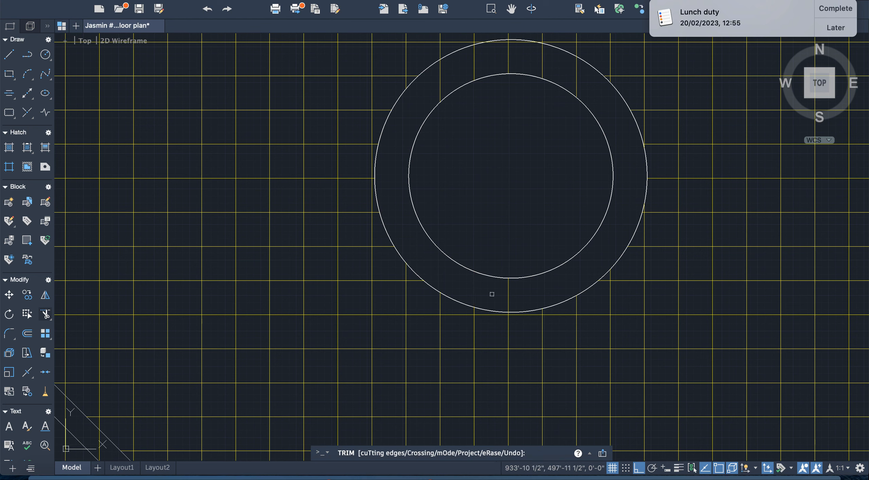
left_click(509, 292)
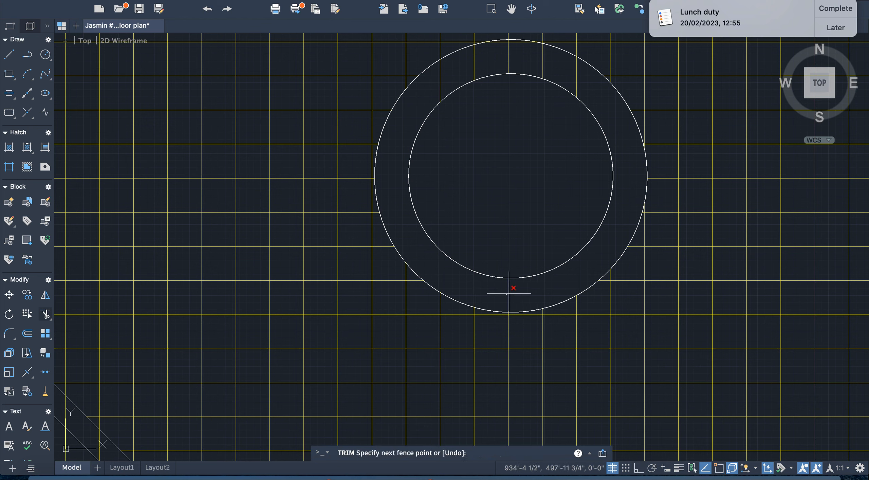
key("Return")
Trim the grid line ends protruding into the upper part of the ring back to the outer circle
scroll(508, 297, "down", 5)
scroll(509, 238, "up", 5)
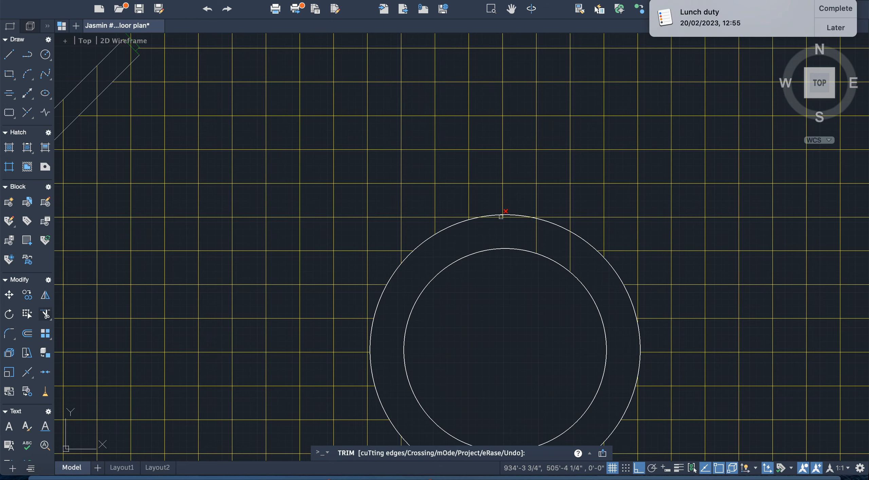
scroll(501, 216, "up", 8)
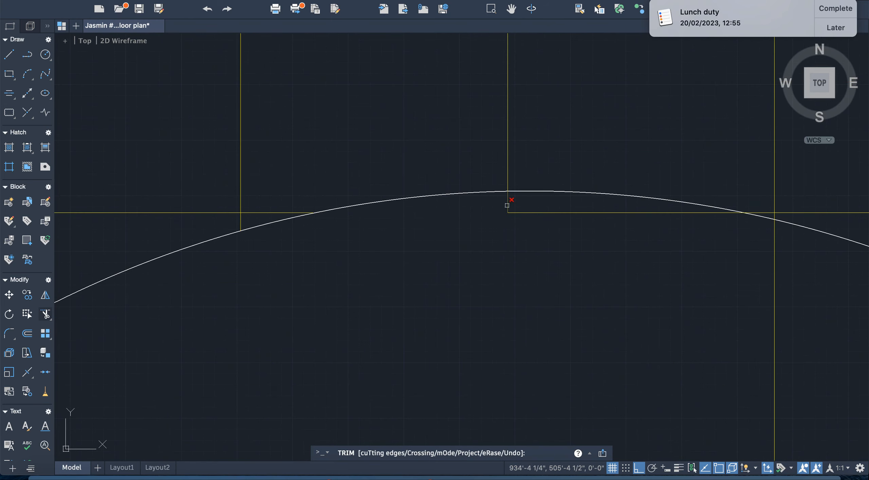
left_click(508, 198)
left_click(518, 213)
scroll(519, 213, "down", 5)
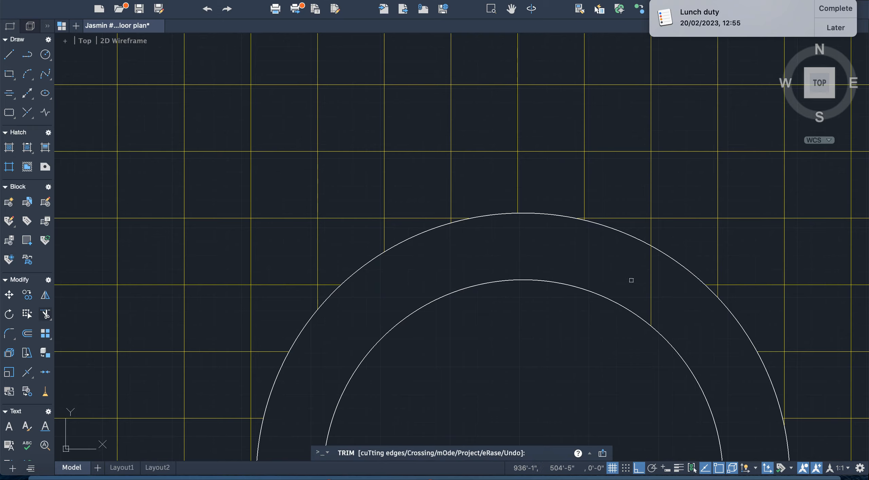
scroll(651, 286, "down", 6)
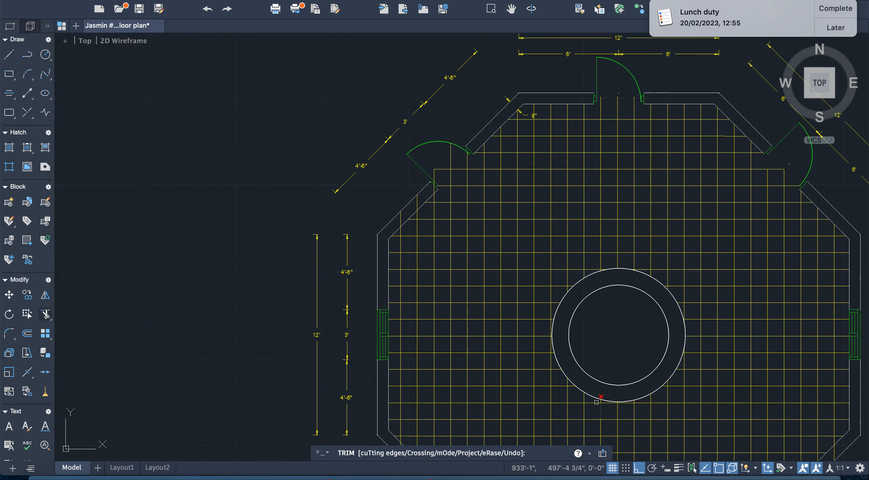
Trim the vertical grid lines extending outside the upper section of the lower-left diagonal wall
scroll(592, 376, "down", 6)
scroll(592, 442, "up", 6)
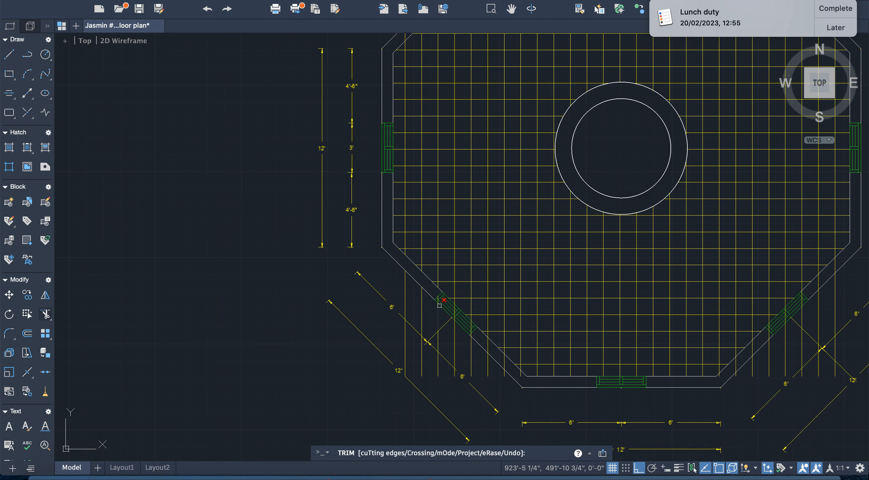
scroll(438, 292, "up", 6)
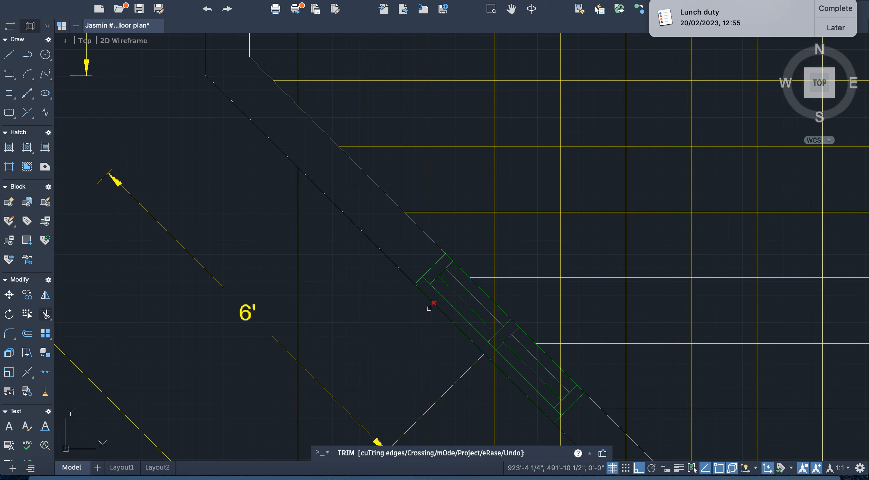
left_click(364, 290)
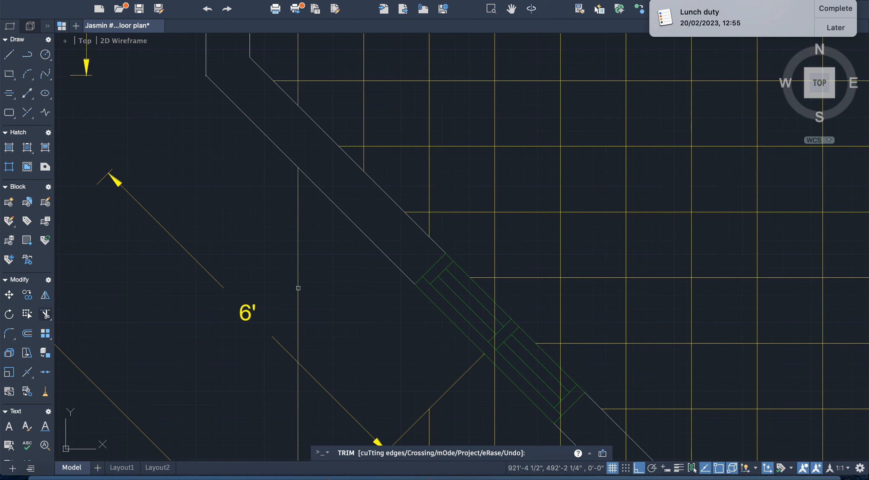
left_click(297, 289)
Trim the vertical grid line segments crossing the middle of the window in the lower-left diagonal wall
left_click(473, 327)
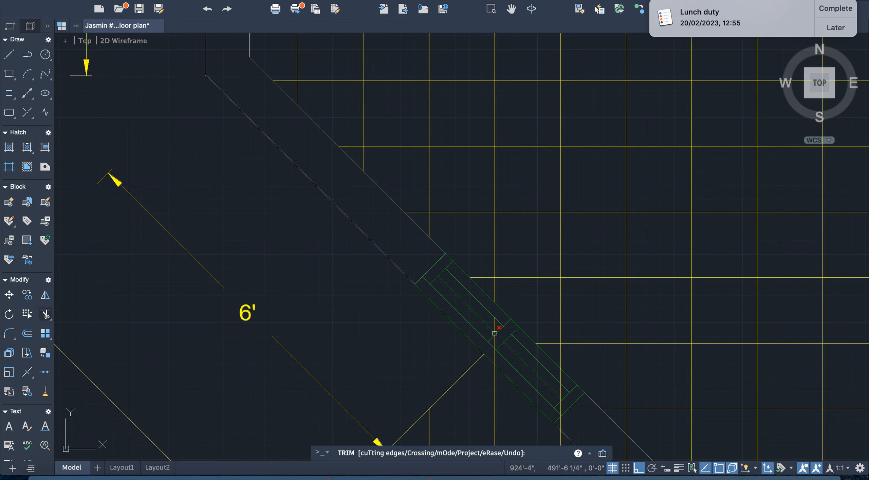
scroll(496, 339, "up", 5)
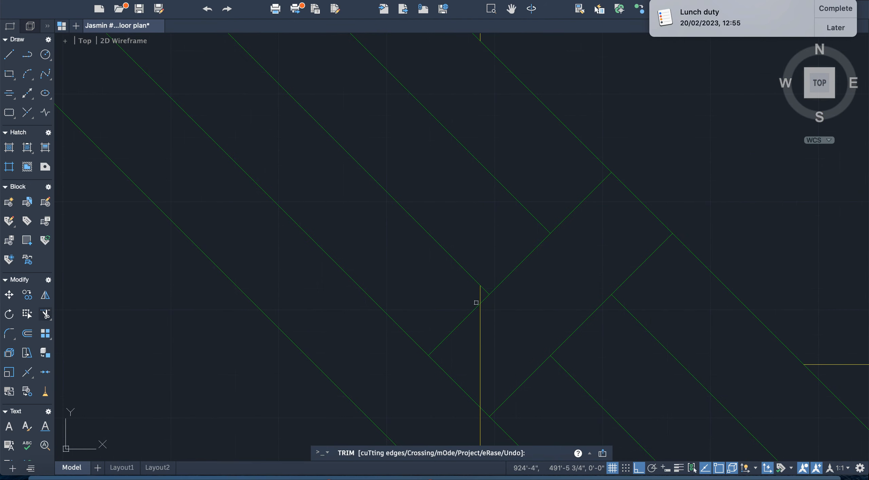
left_click(482, 311)
scroll(480, 322, "down", 3)
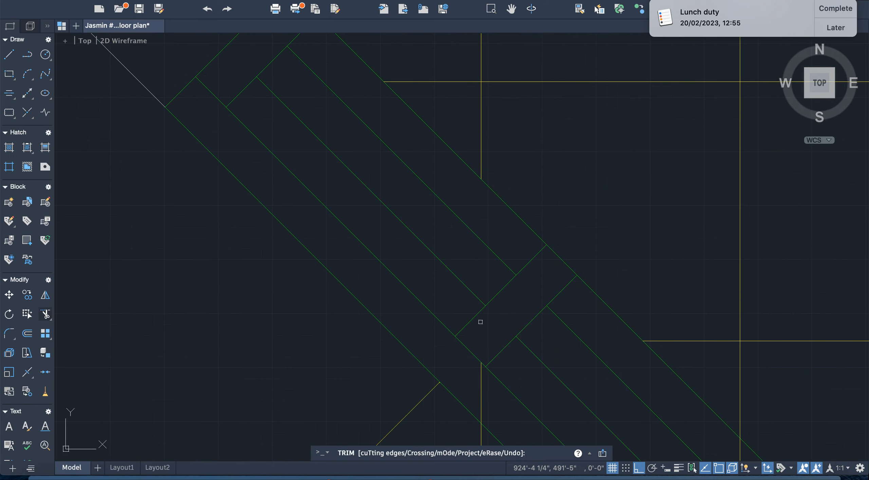
left_click(481, 389)
scroll(484, 425, "down", 3)
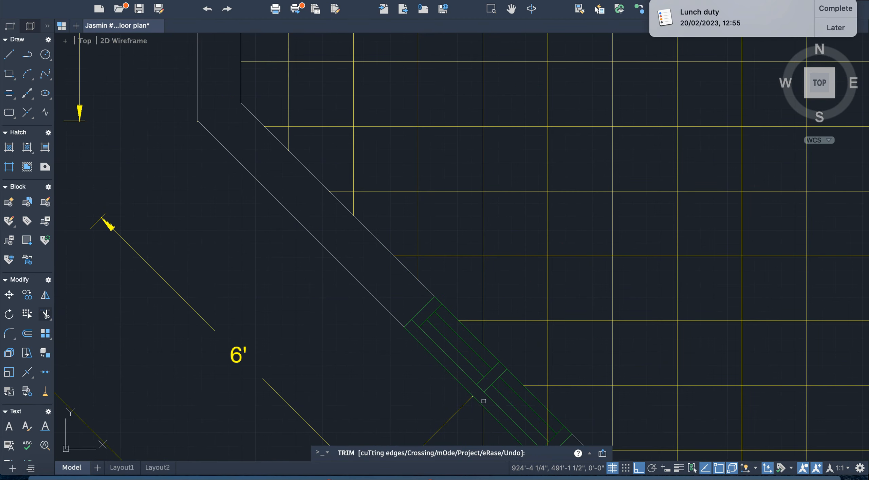
Trim the vertical grid lines extending past the lower section of the lower-left diagonal wall, down to its bottom corner
scroll(484, 426, "up", 2)
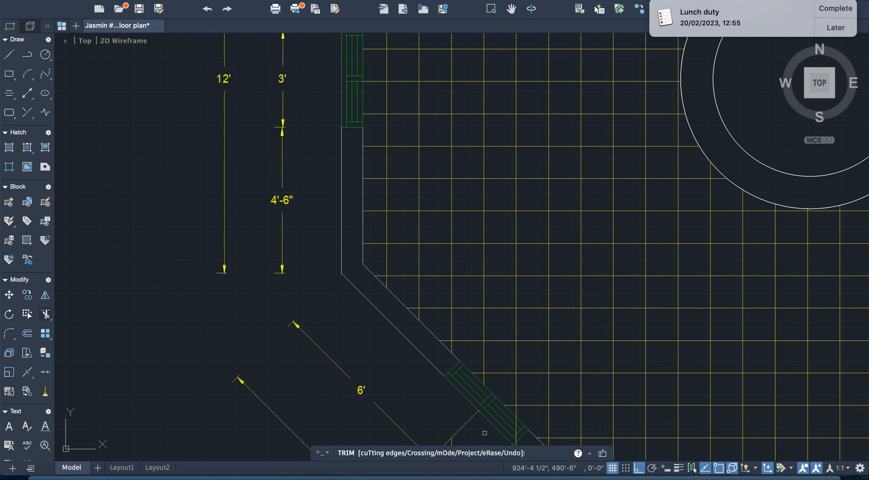
scroll(484, 435, "down", 8)
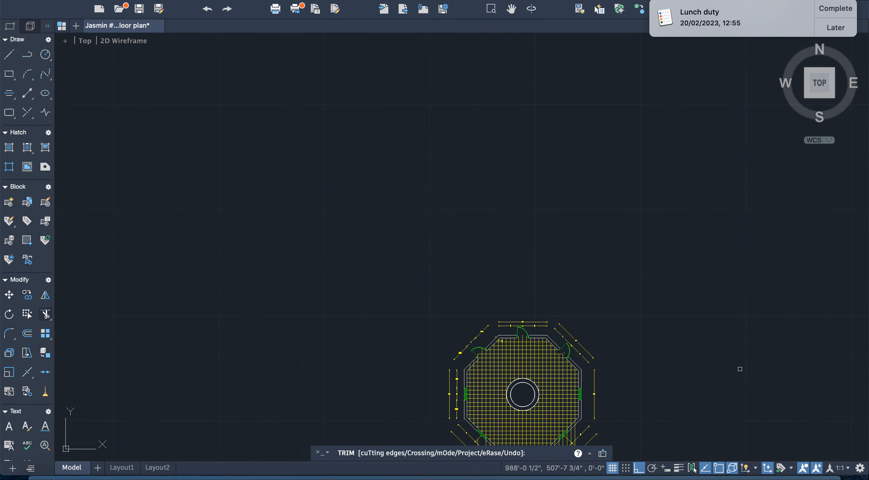
scroll(719, 379, "down", 6)
scroll(634, 433, "up", 6)
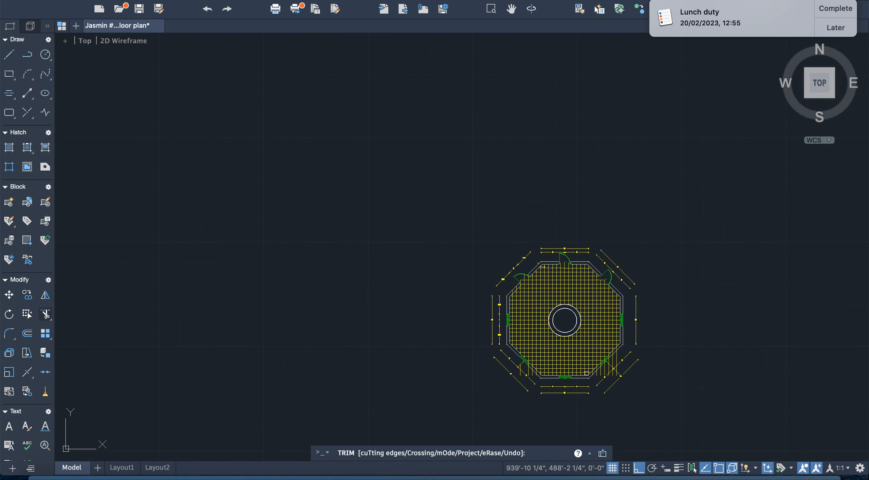
scroll(587, 374, "up", 5)
scroll(488, 400, "down", 2)
scroll(485, 397, "up", 2)
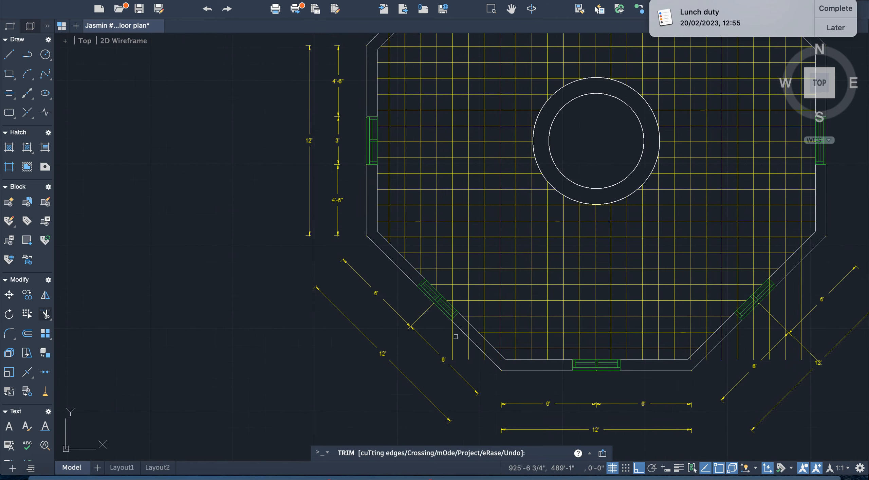
left_click_drag(456, 336, 452, 335)
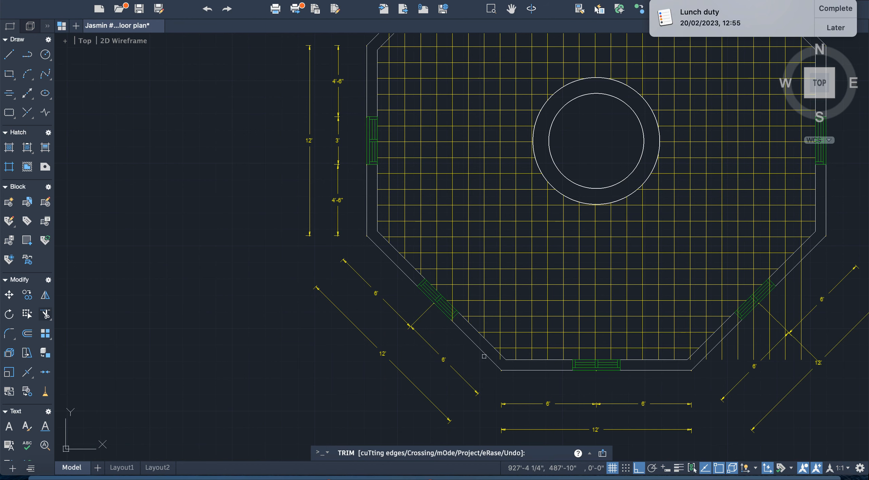
scroll(489, 357, "up", 5)
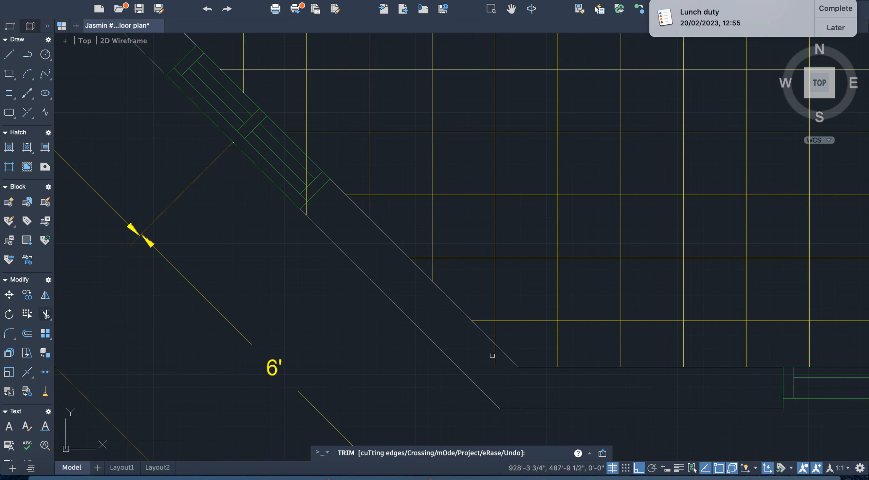
left_click_drag(493, 356, 495, 356)
scroll(491, 357, "down", 3)
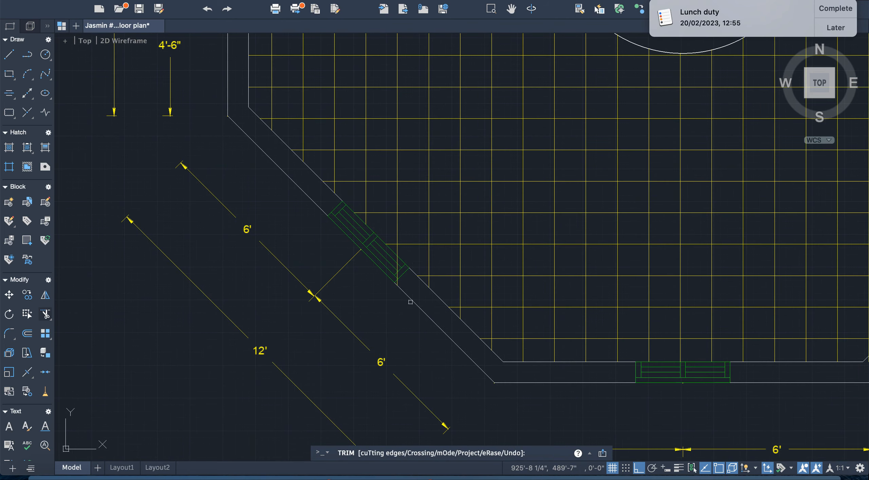
Trim the vertical grid line segments crossing the lower end of the lower-left window and its jamb
scroll(392, 256, "up", 5)
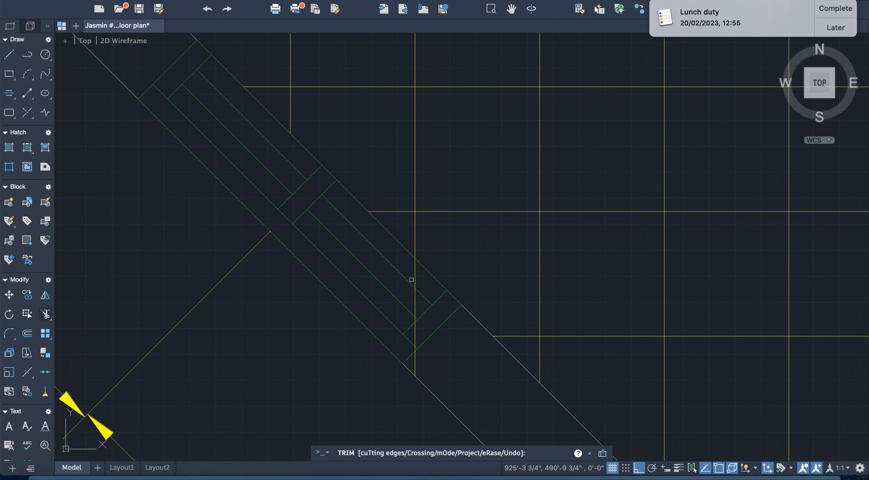
left_click(416, 288)
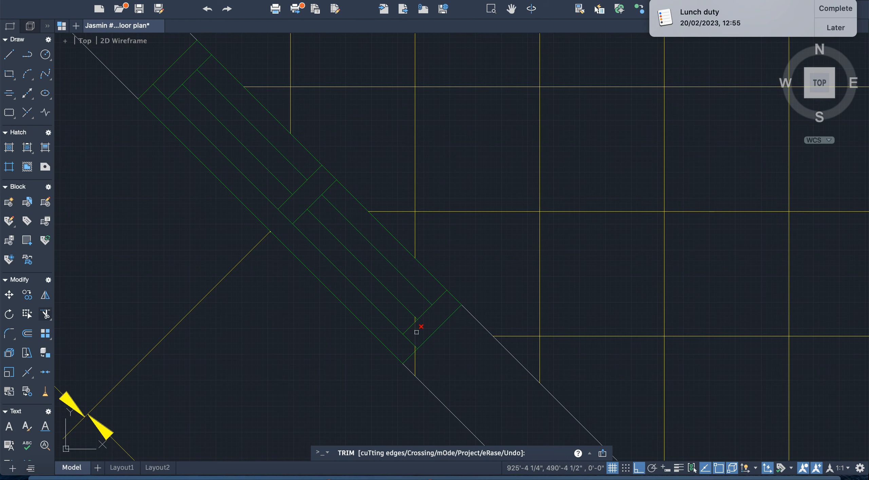
scroll(416, 326, "up", 3)
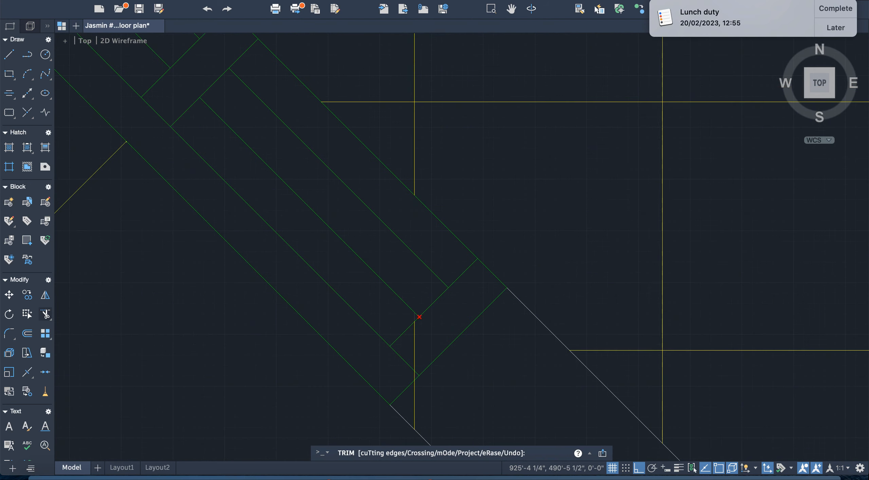
left_click(411, 329)
left_click(414, 334)
scroll(418, 346, "down", 6)
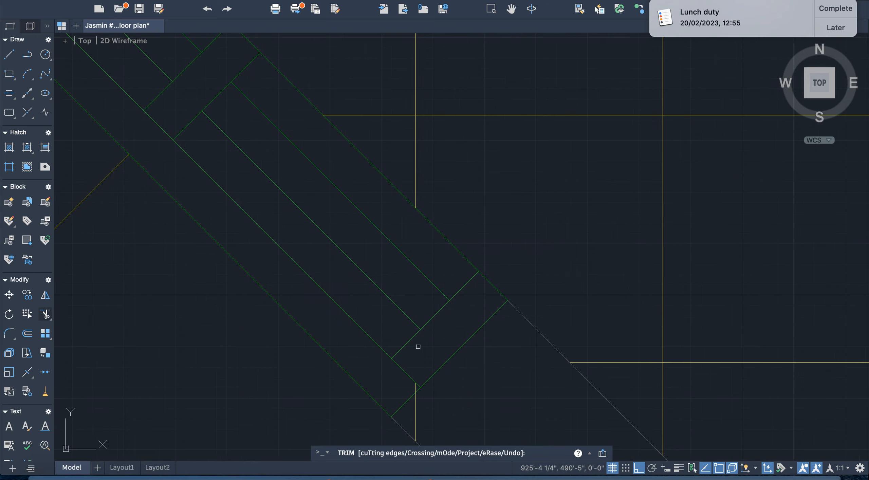
scroll(419, 374, "up", 6)
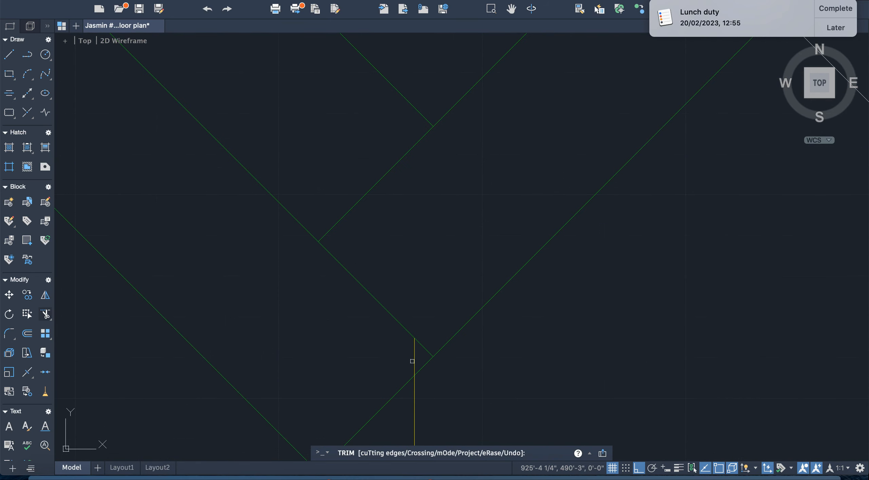
left_click(413, 361)
left_click(414, 382)
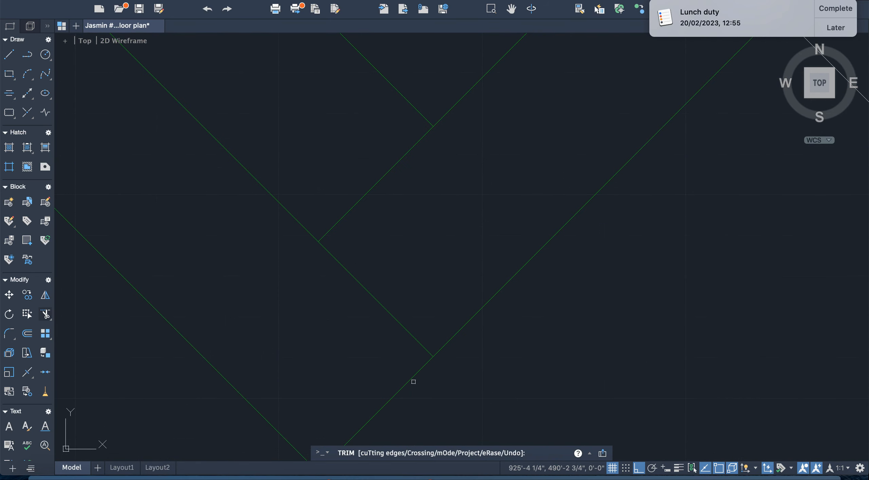
scroll(415, 391, "down", 5)
scroll(425, 422, "down", 10)
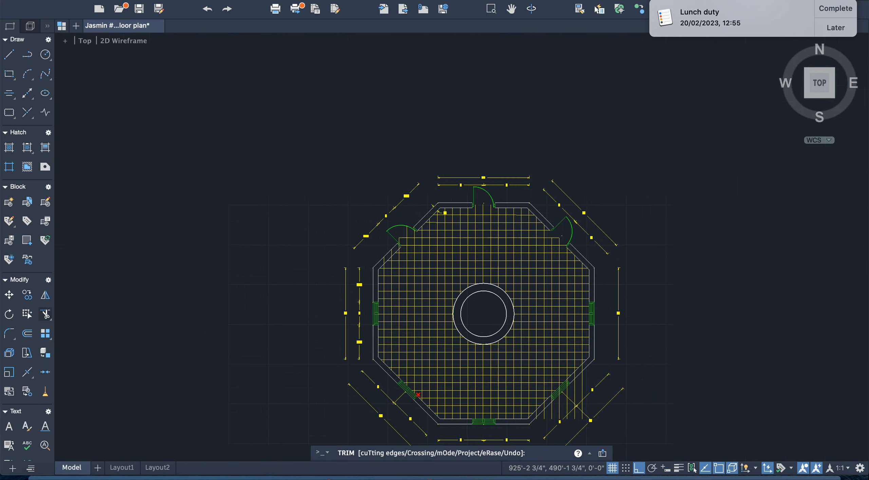
scroll(457, 438, "up", 4)
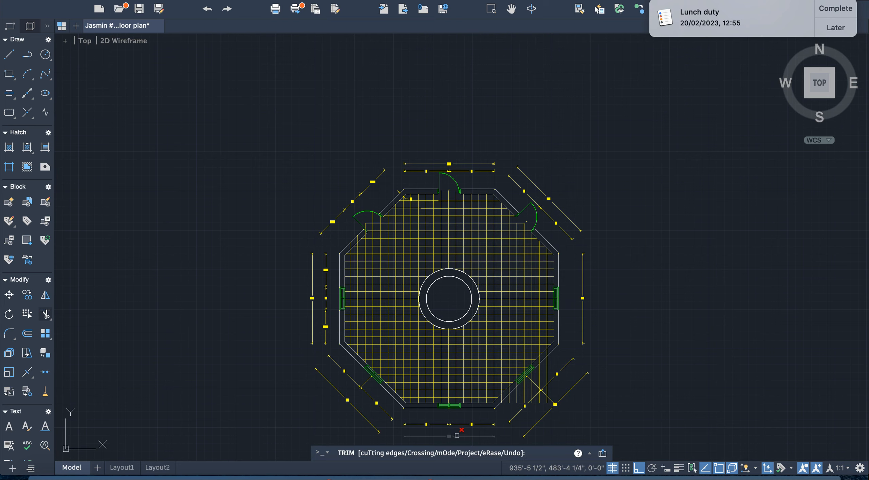
Trim the vertical grid lines crossing the lower half of the window in the lower-right diagonal wall and their leftovers outside the wall
scroll(409, 203, "up", 3)
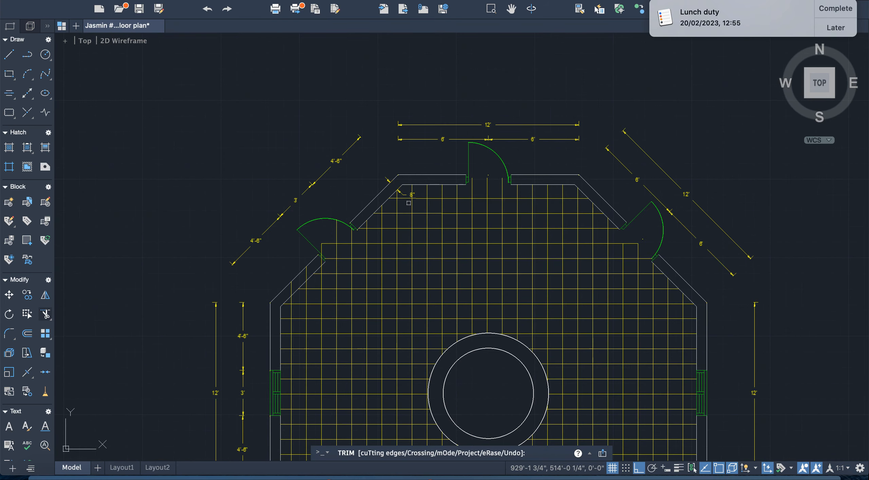
scroll(409, 204, "up", 3)
scroll(412, 204, "down", 6)
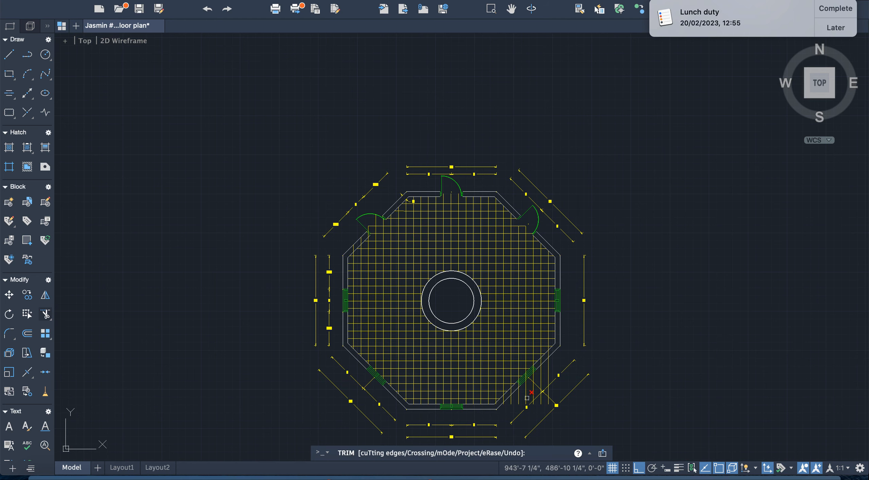
scroll(487, 419, "up", 6)
scroll(525, 352, "up", 3)
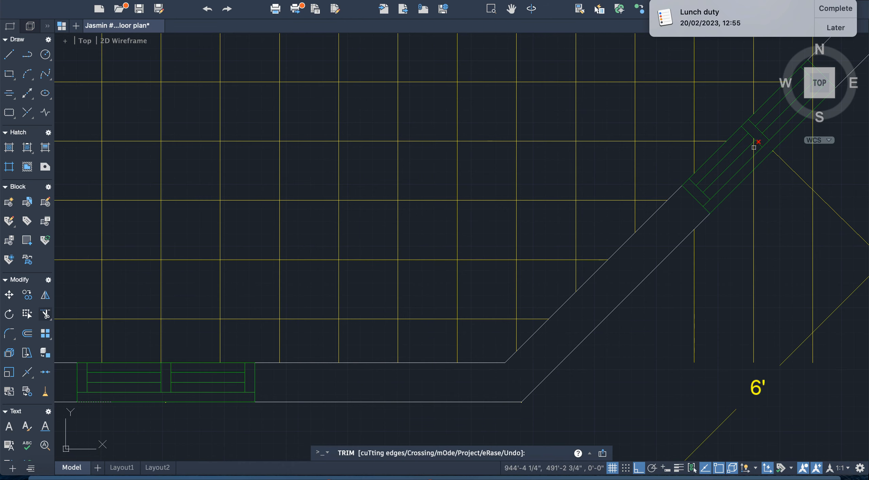
scroll(754, 149, "up", 5)
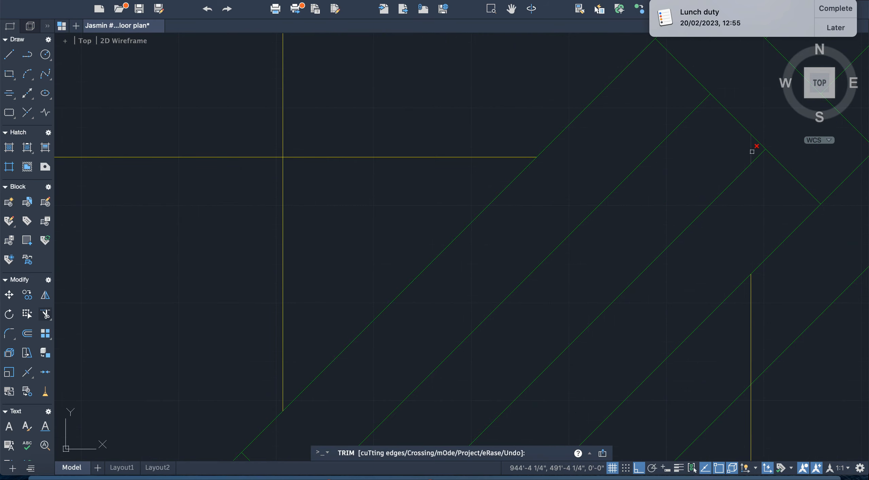
scroll(750, 156, "down", 8)
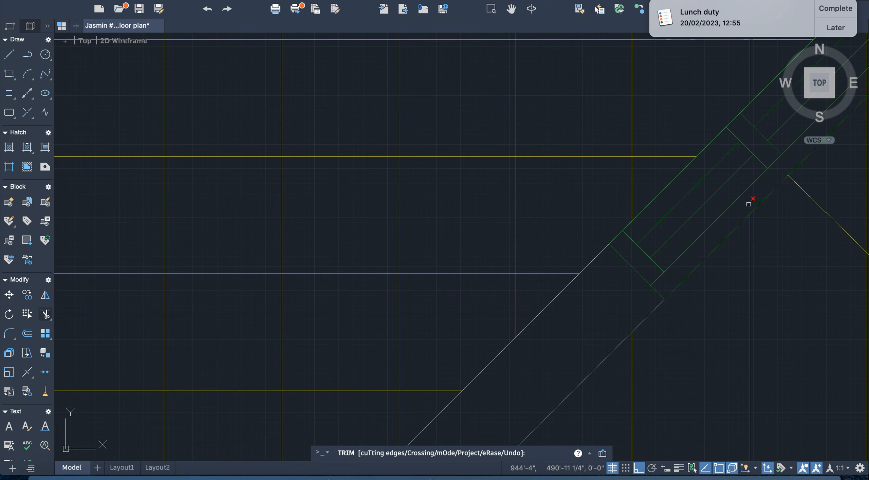
scroll(747, 260, "down", 6)
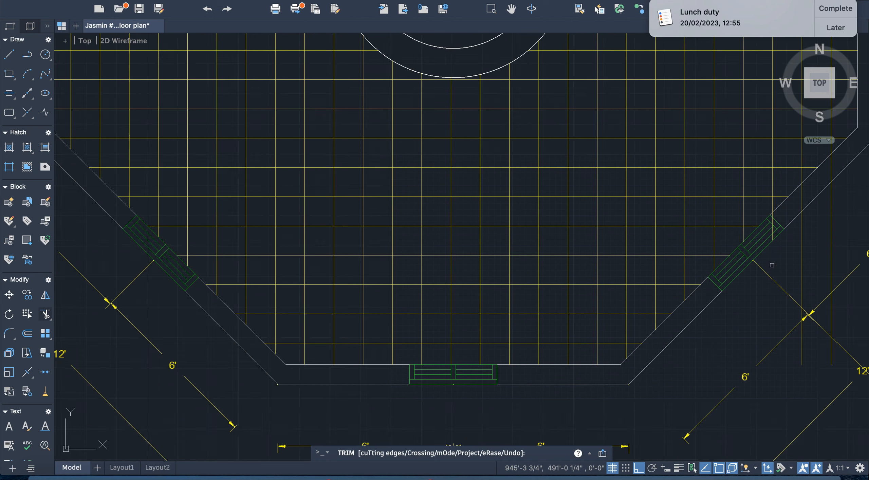
Trim the vertical grid line segments at the upper jamb of the lower-right window and past the upper section of that diagonal wall
scroll(756, 236, "up", 8)
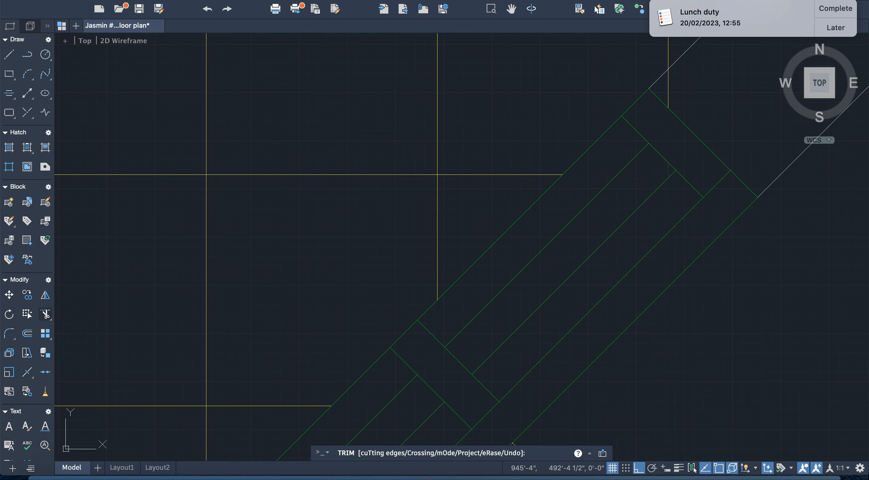
scroll(698, 156, "down", 6)
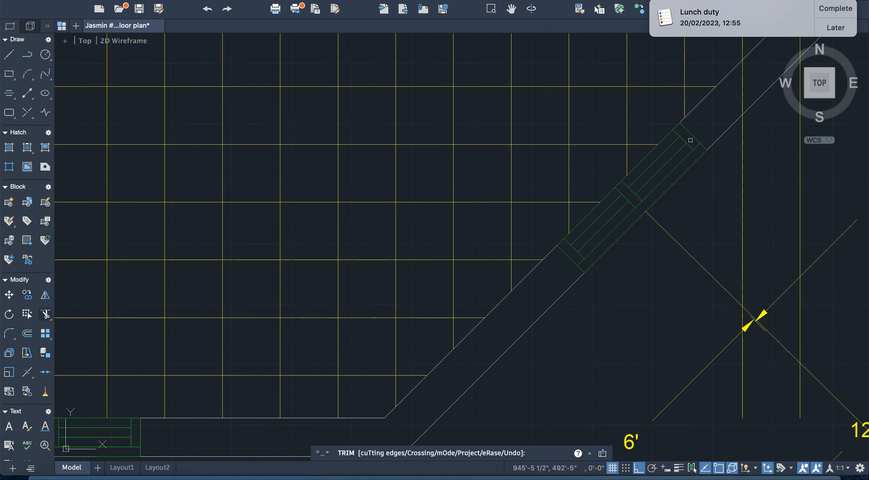
scroll(709, 193, "down", 4)
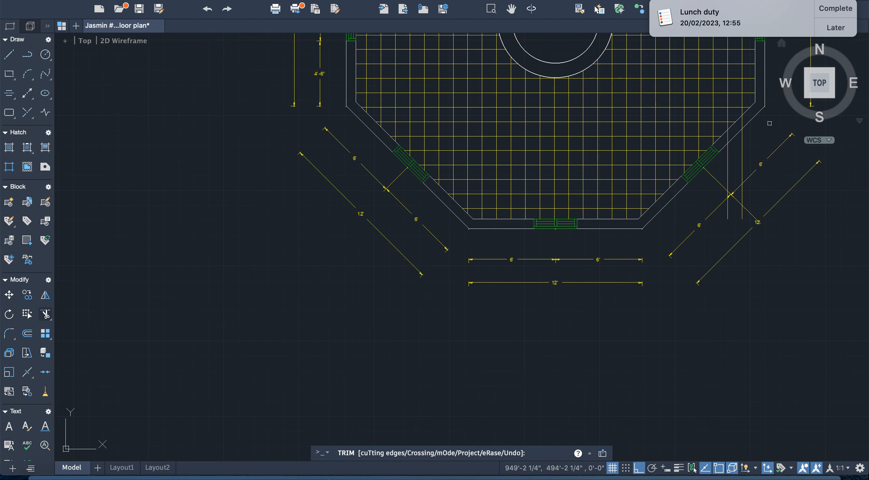
scroll(688, 189, "up", 4)
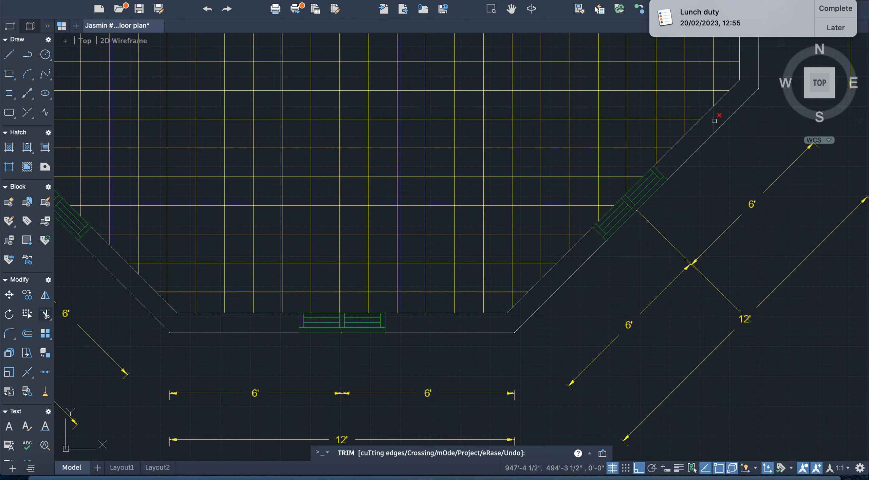
Trim the grid lines projecting into the upper-left doorway and the segments crossing its lower door jamb
scroll(711, 147, "down", 8)
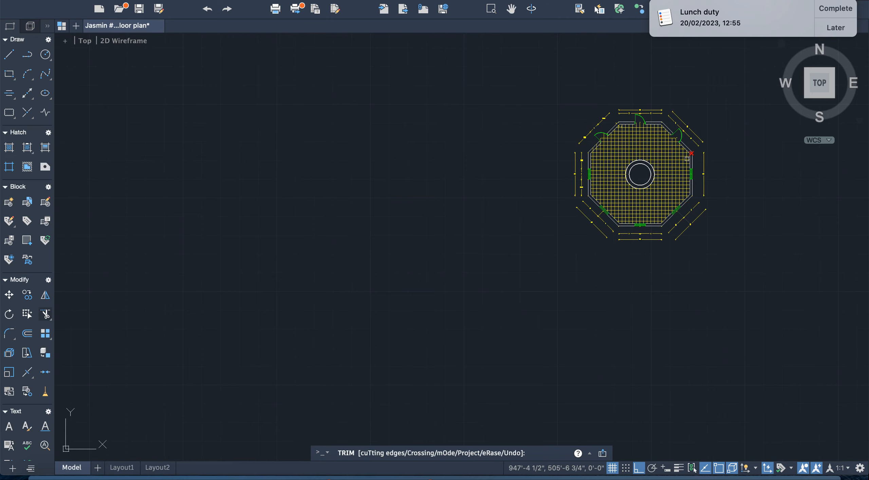
scroll(682, 156, "up", 7)
scroll(675, 156, "down", 4)
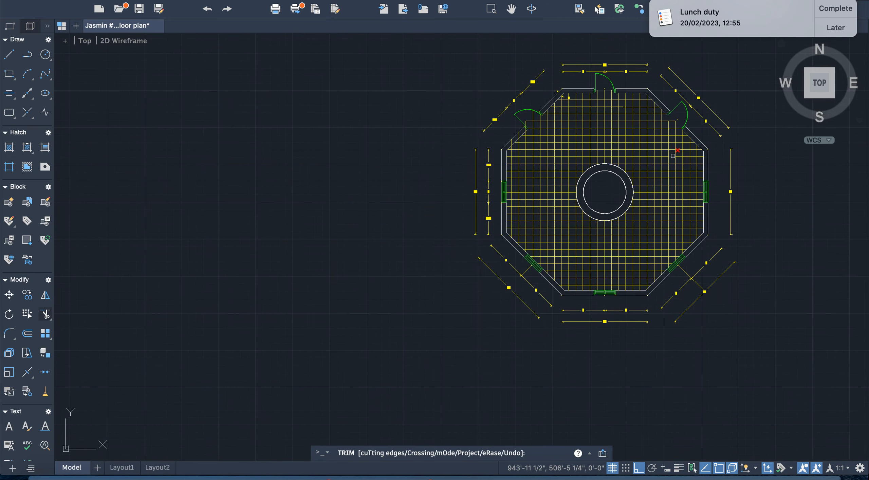
scroll(512, 124, "up", 3)
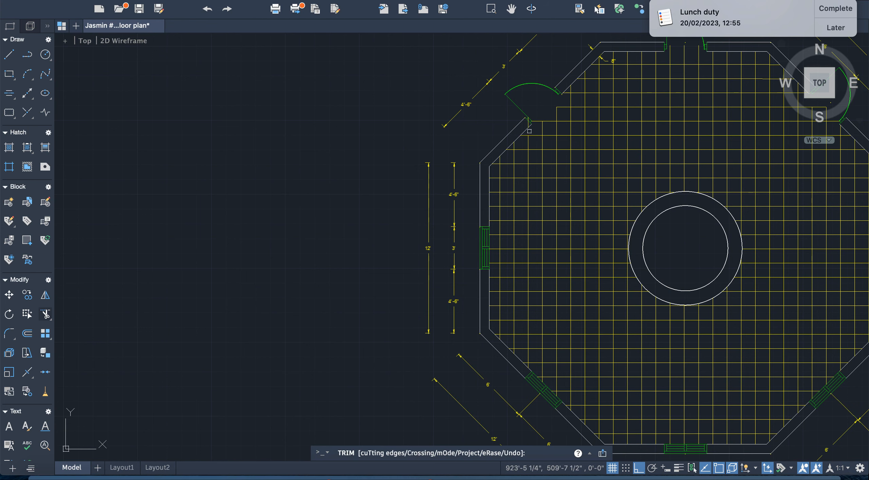
scroll(529, 124, "up", 5)
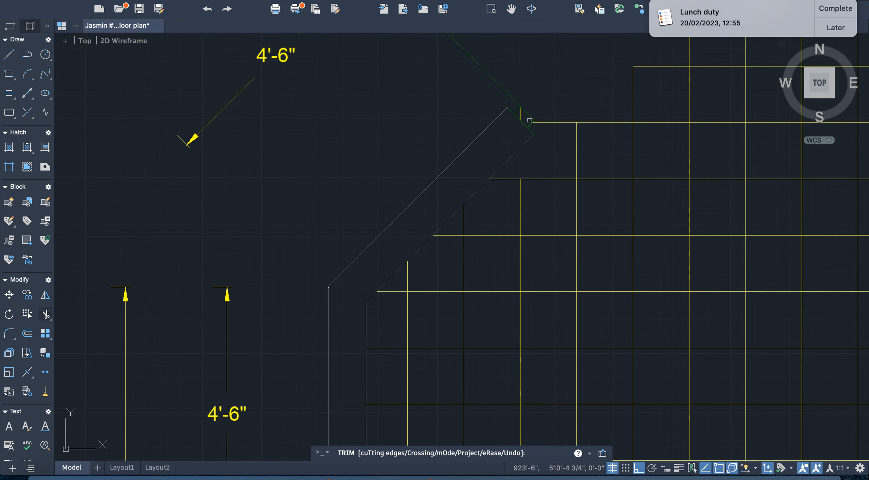
scroll(520, 114, "up", 4)
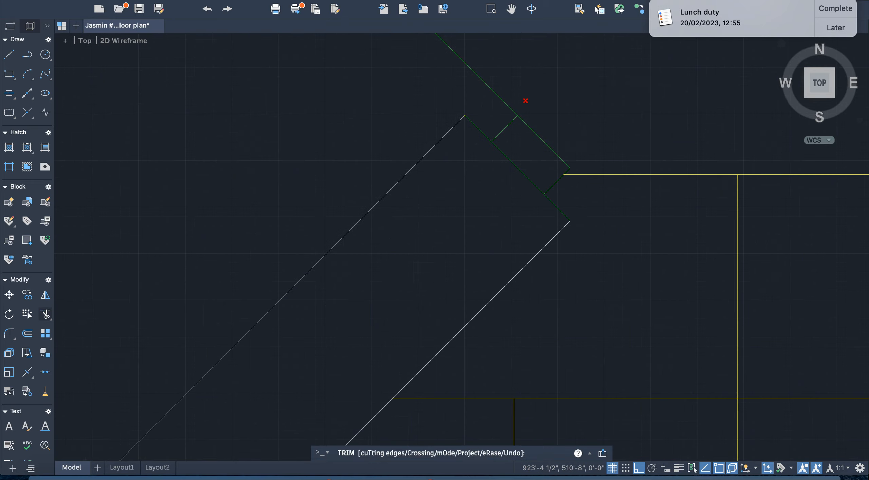
scroll(515, 115, "down", 2)
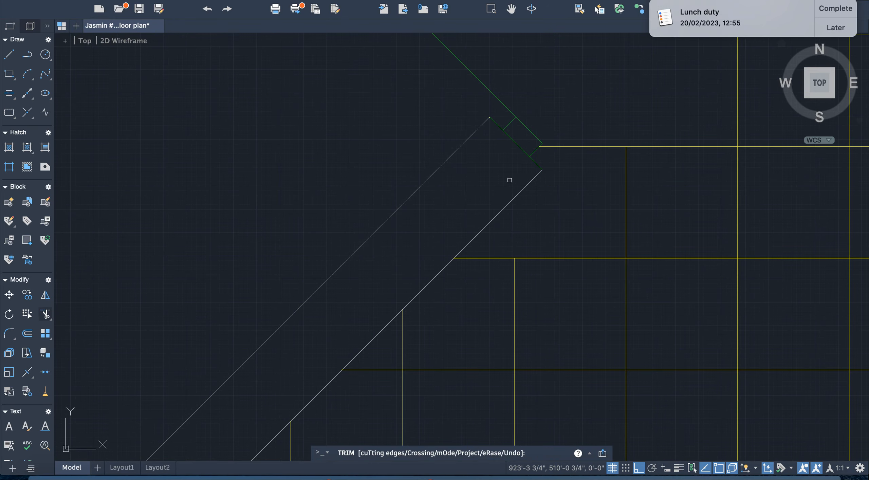
scroll(509, 180, "down", 6)
scroll(487, 289, "down", 3)
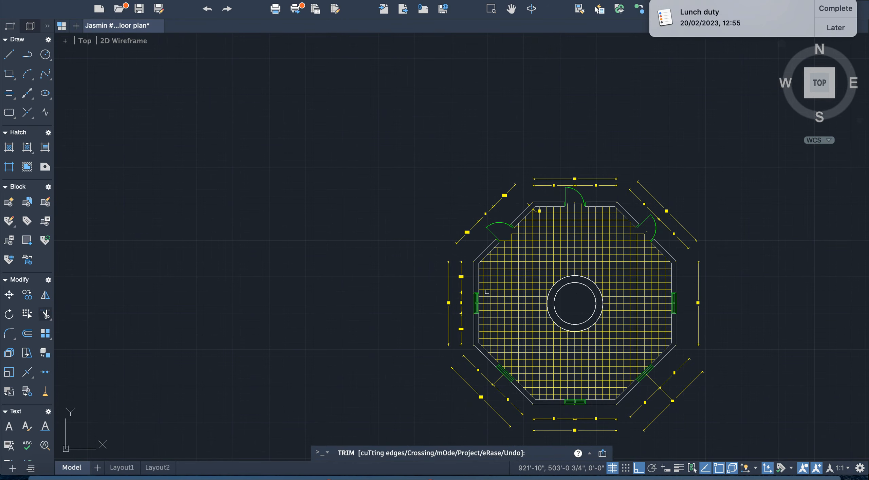
Trim the vertical grid lines projecting into the doorway in the top wall and finish trimming
scroll(664, 270, "up", 8)
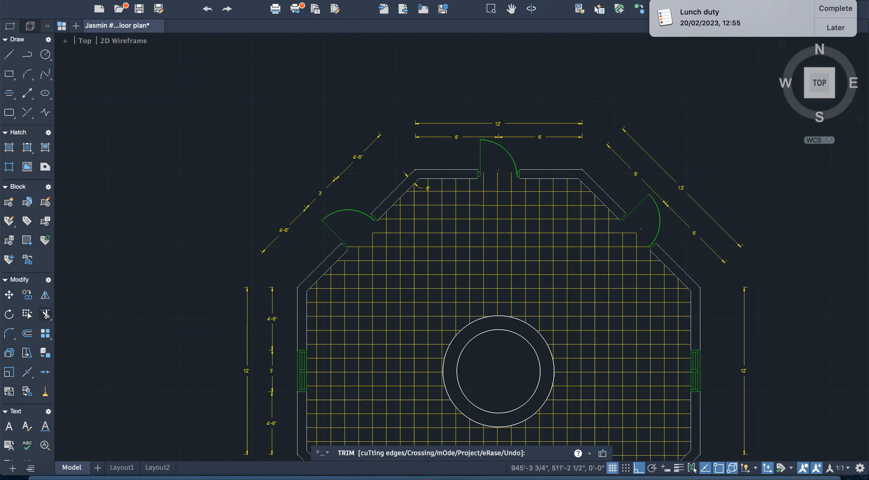
scroll(647, 233, "down", 5)
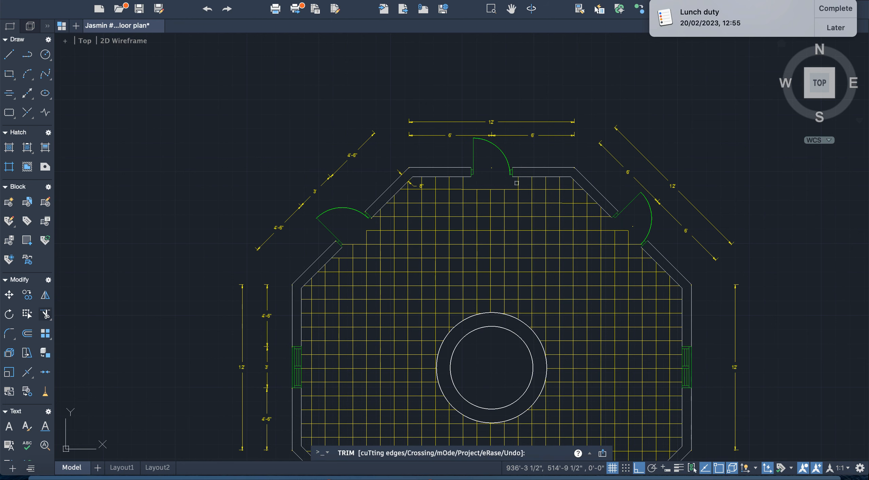
scroll(508, 199, "down", 5)
scroll(512, 312, "up", 2)
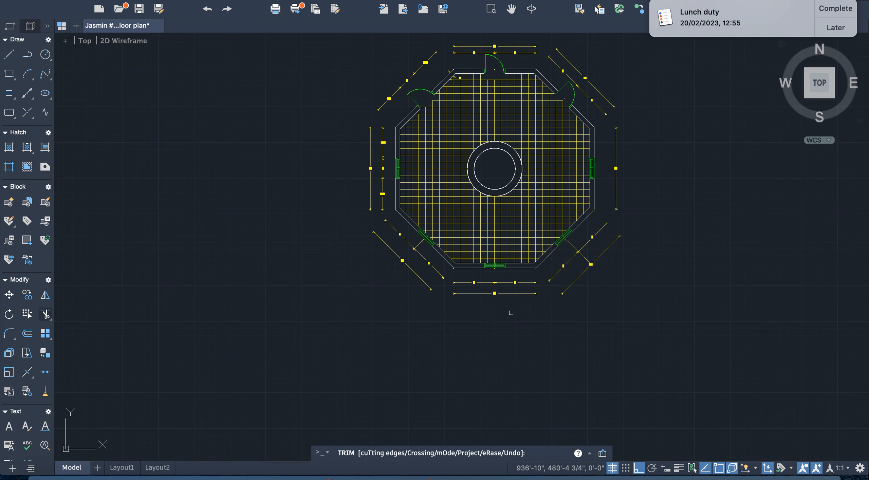
scroll(511, 311, "down", 2)
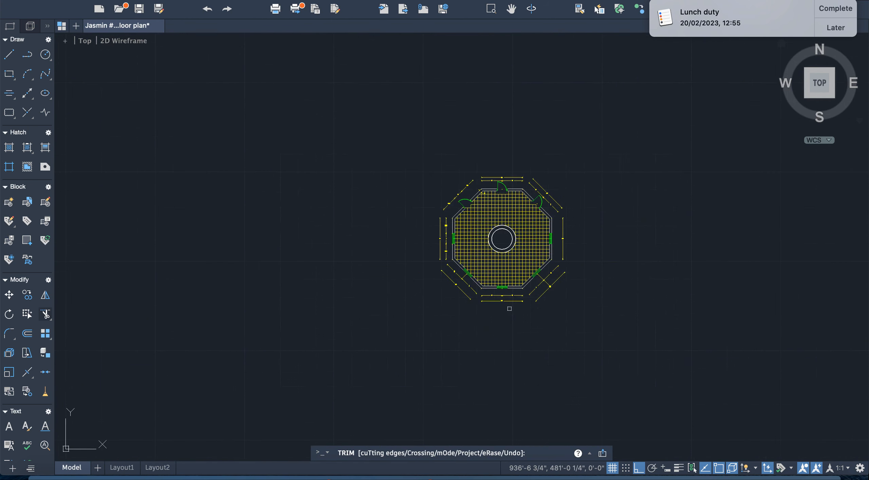
key("Escape")
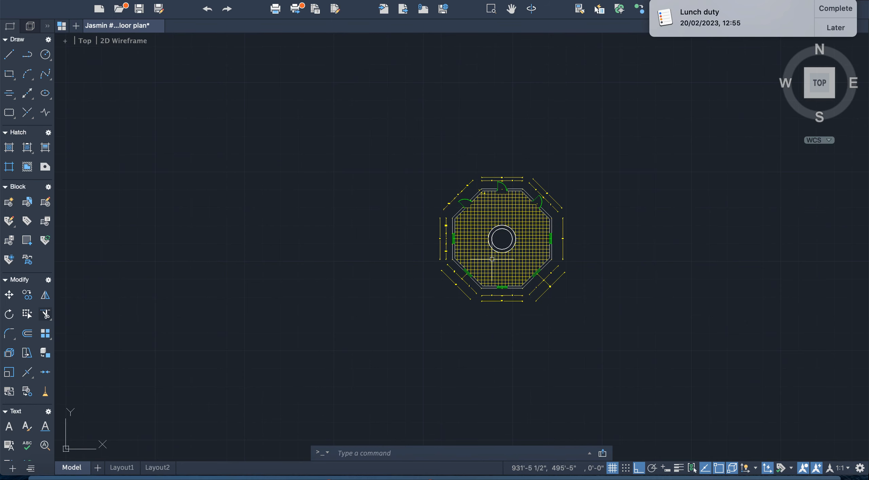
scroll(472, 222, "up", 4)
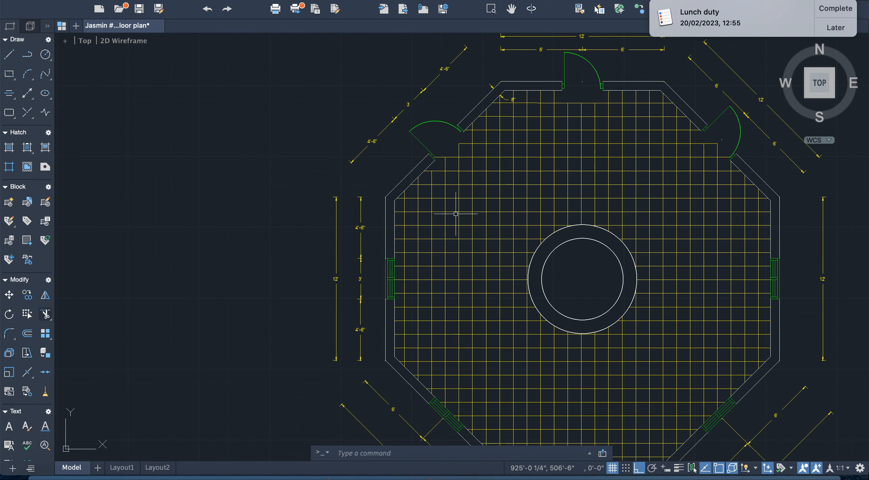
left_click(431, 208)
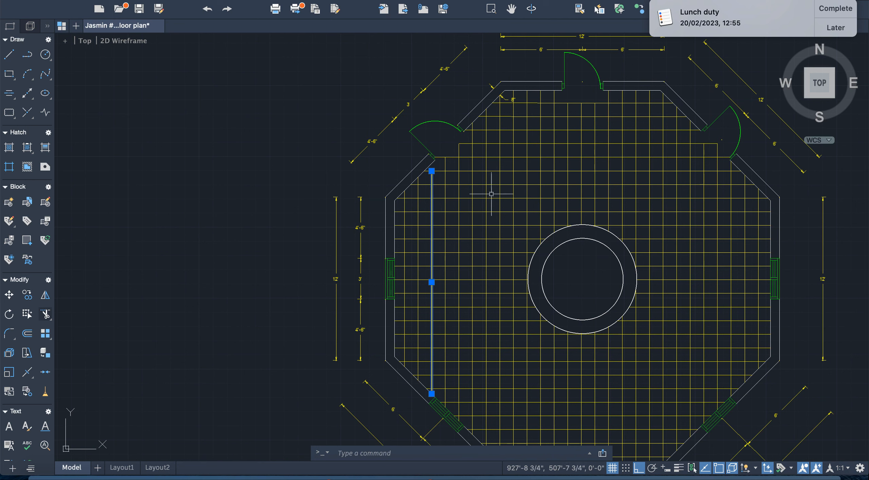
mouse_move(536, 123)
left_mouse_down()
mouse_move(471, 153)
mouse_move(570, 202)
mouse_move(611, 169)
mouse_move(650, 171)
mouse_move(692, 178)
mouse_move(761, 216)
left_mouse_up()
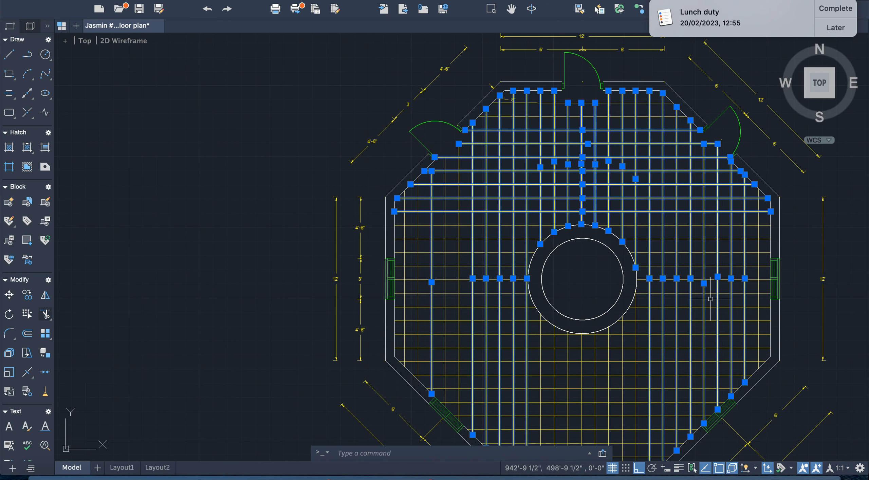
left_click(528, 338)
mouse_move(528, 338)
left_mouse_down()
mouse_move(574, 361)
mouse_move(627, 351)
mouse_move(641, 330)
left_mouse_up()
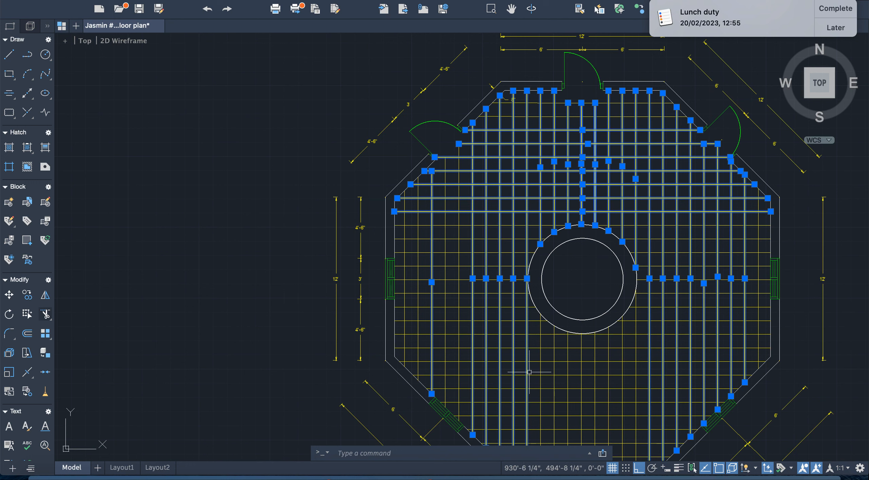
mouse_move(538, 405)
left_mouse_down()
mouse_move(570, 370)
mouse_move(517, 336)
left_mouse_up()
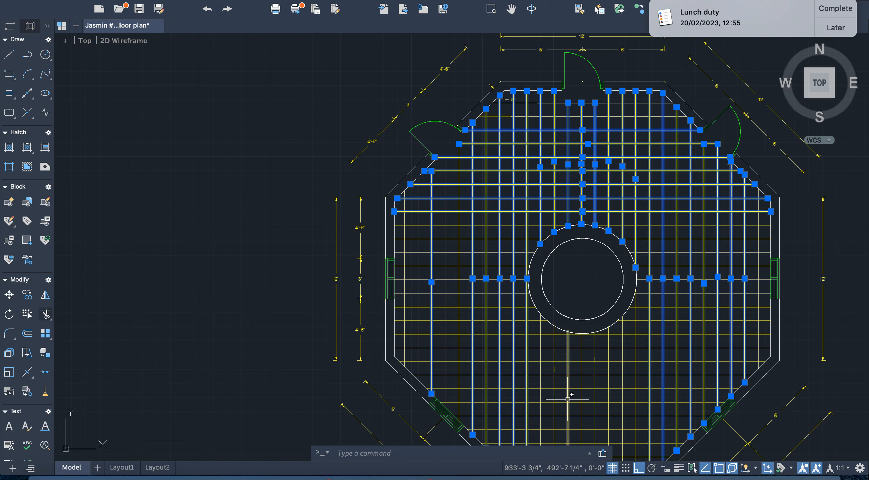
left_click(557, 382)
left_click(553, 390)
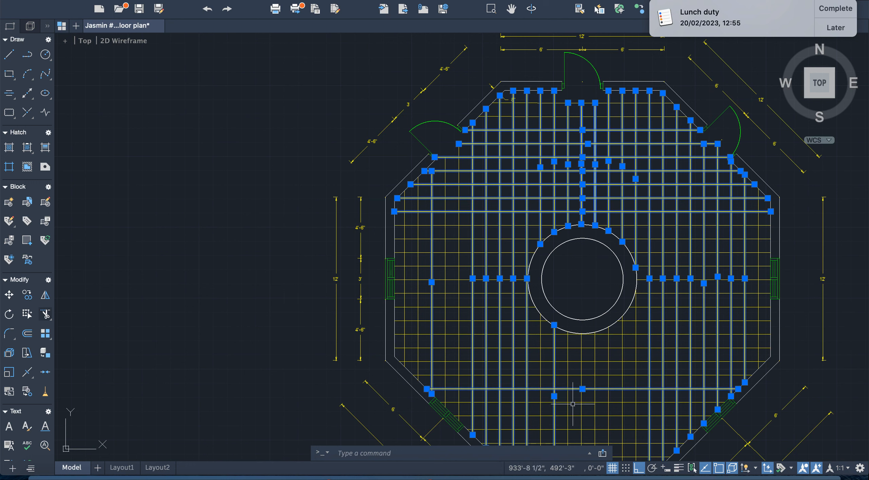
scroll(563, 383, "down", 3)
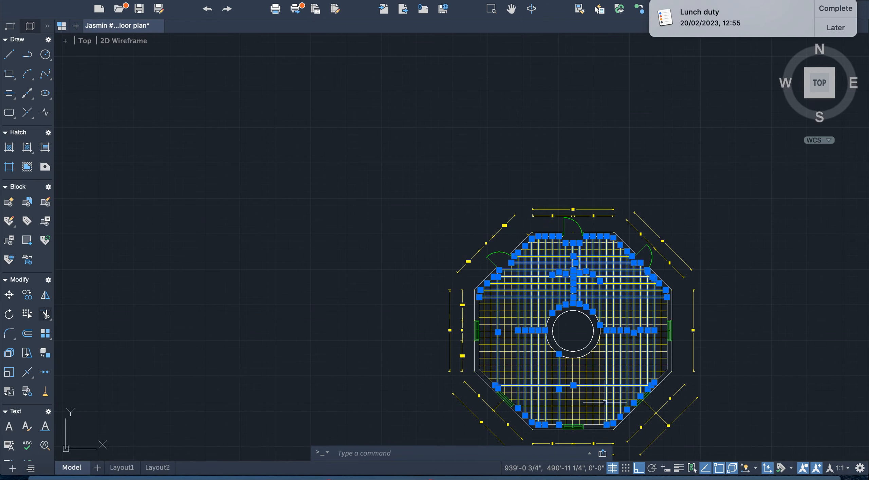
left_click_drag(605, 403, 553, 399)
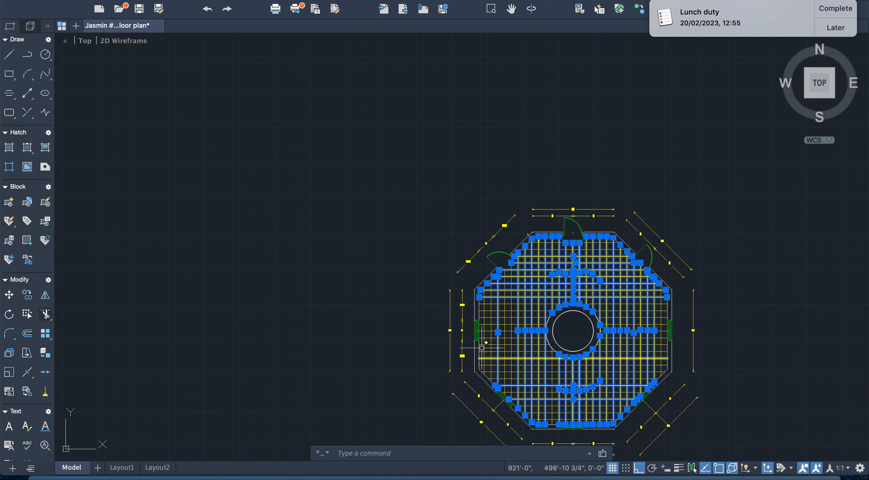
mouse_move(481, 348)
left_mouse_down()
mouse_move(493, 370)
mouse_move(529, 340)
left_mouse_up()
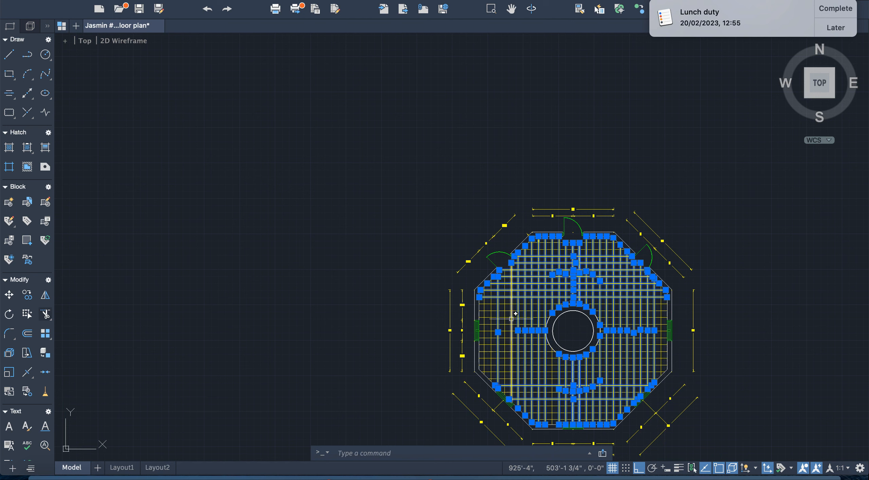
left_click(484, 307)
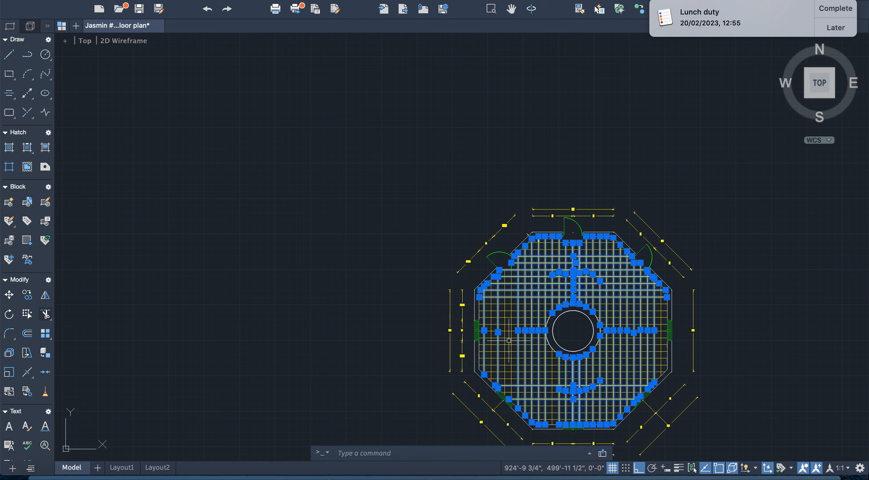
mouse_move(508, 370)
left_mouse_down()
mouse_move(489, 339)
mouse_move(503, 309)
mouse_move(469, 340)
mouse_move(519, 364)
left_mouse_up()
left_click(480, 361)
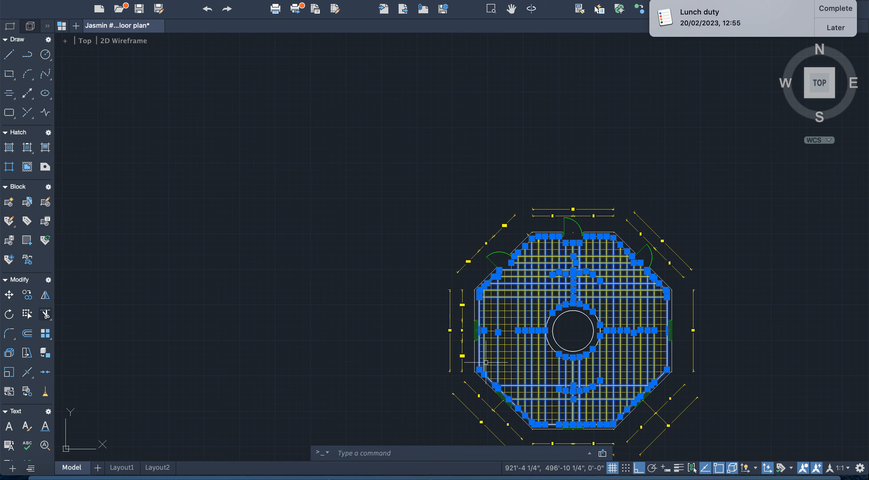
key("Escape")
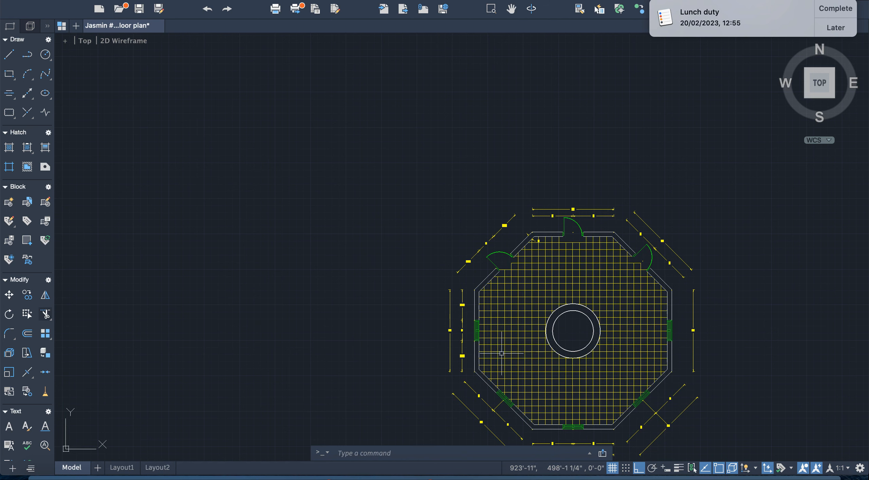
Select the vertical grid lines on both sides of the central circles and the horizontal grid lines directly beside them
mouse_move(497, 310)
left_mouse_down()
mouse_move(492, 320)
mouse_move(547, 331)
mouse_move(537, 308)
mouse_move(556, 299)
mouse_move(564, 305)
left_mouse_up()
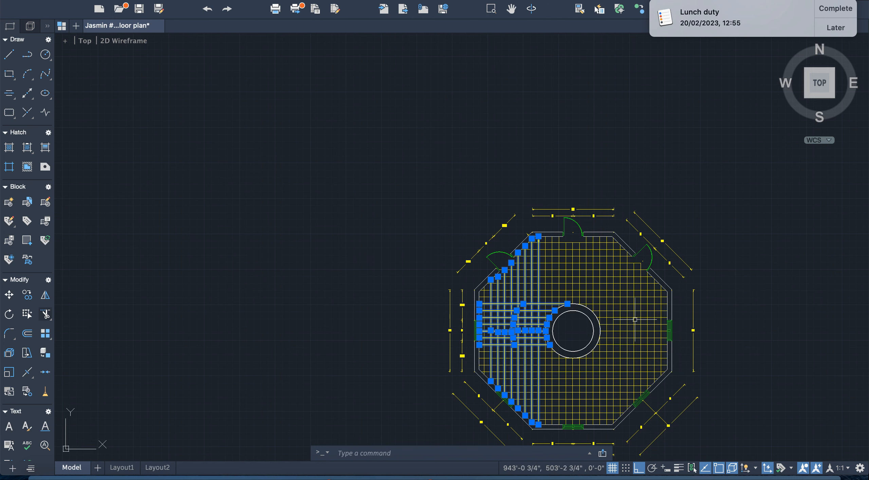
left_click(620, 327)
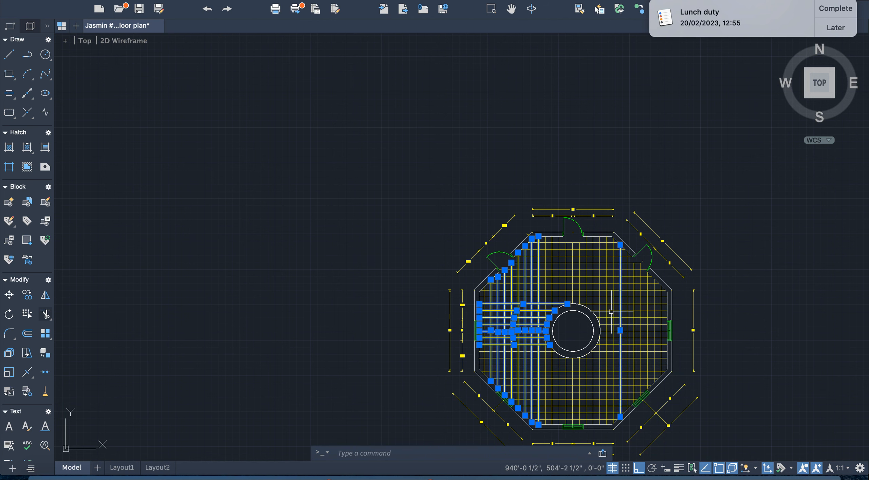
left_click(635, 311)
left_click(607, 346)
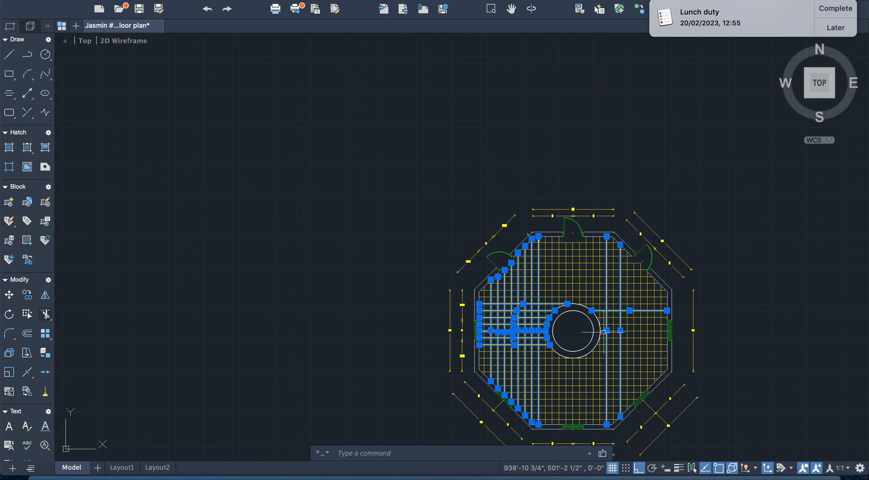
scroll(610, 342, "up", 5)
mouse_move(606, 351)
left_mouse_down()
mouse_move(770, 258)
mouse_move(640, 128)
mouse_move(642, 142)
mouse_move(776, 194)
mouse_move(618, 348)
mouse_move(593, 317)
mouse_move(718, 291)
mouse_move(802, 316)
mouse_move(659, 301)
mouse_move(574, 311)
mouse_move(574, 321)
left_mouse_up()
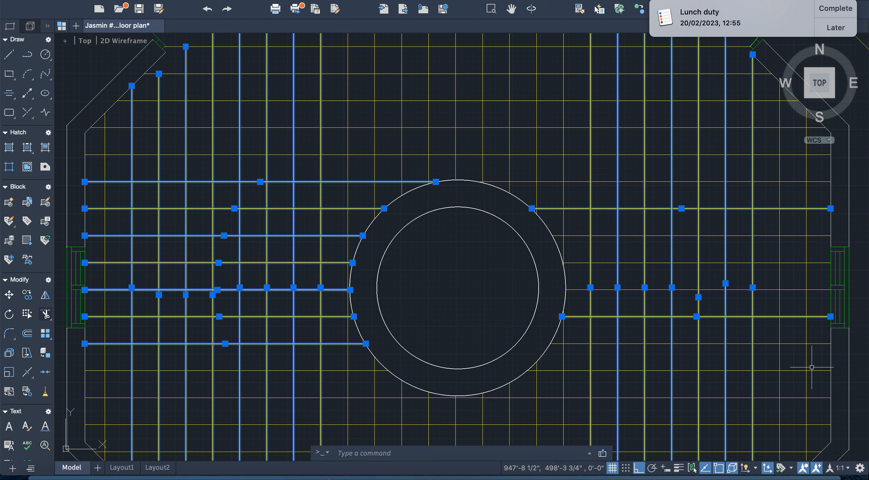
Add the vertical grid lines above and below the circles and the horizontal lines just below the circles to the selection
mouse_move(821, 363)
left_mouse_down()
mouse_move(627, 408)
mouse_move(408, 415)
mouse_move(300, 409)
mouse_move(119, 358)
mouse_move(114, 418)
left_mouse_up()
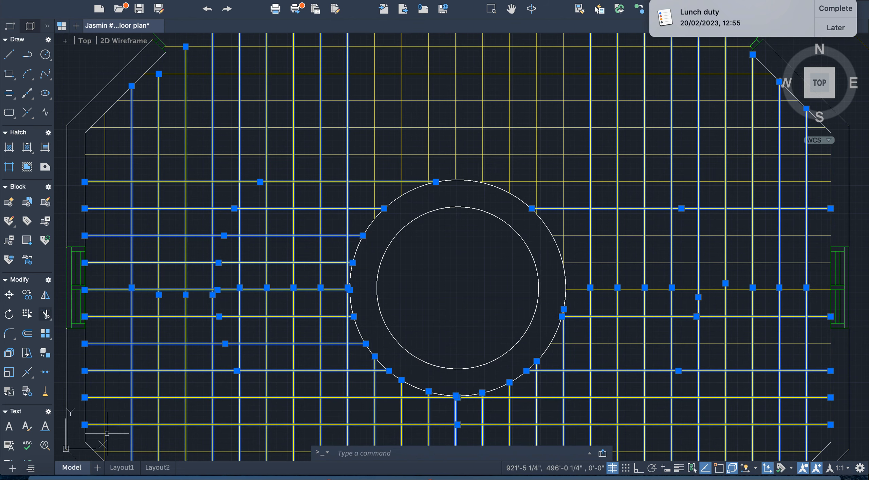
scroll(221, 381, "down", 6)
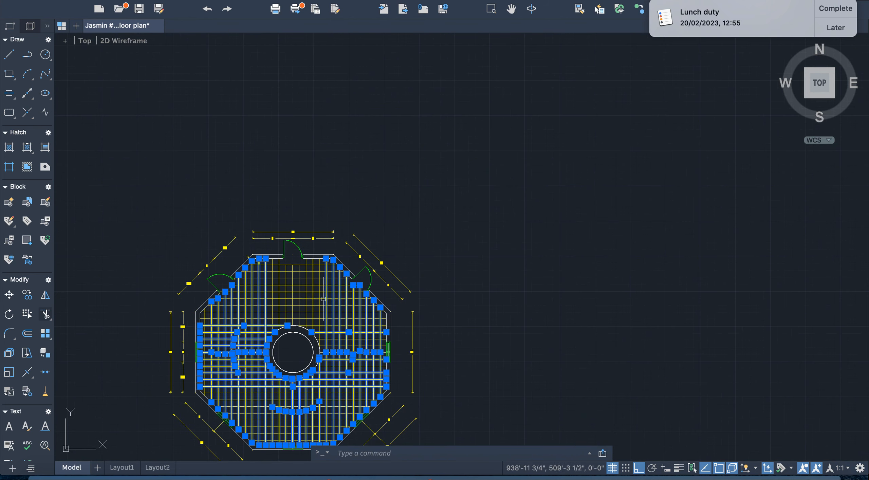
scroll(328, 282, "up", 6)
mouse_move(318, 277)
left_mouse_down()
mouse_move(291, 282)
mouse_move(146, 258)
mouse_move(93, 262)
mouse_move(73, 279)
mouse_move(78, 273)
left_mouse_up()
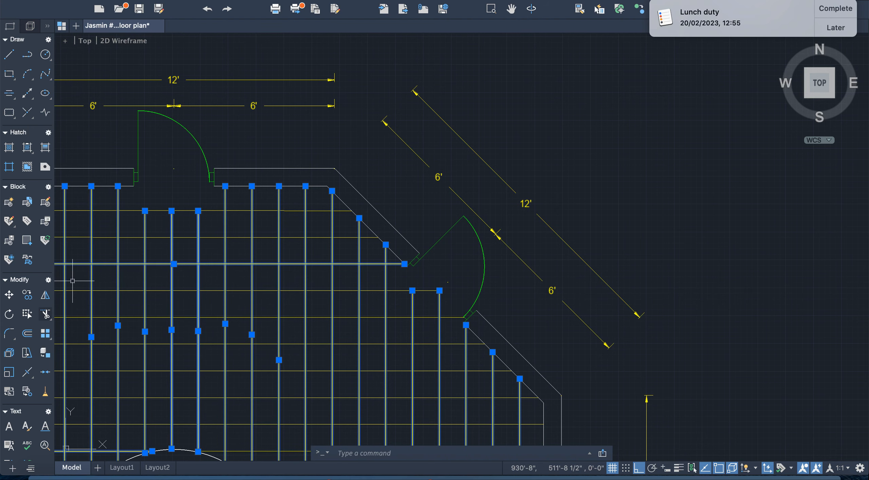
scroll(80, 274, "down", 10)
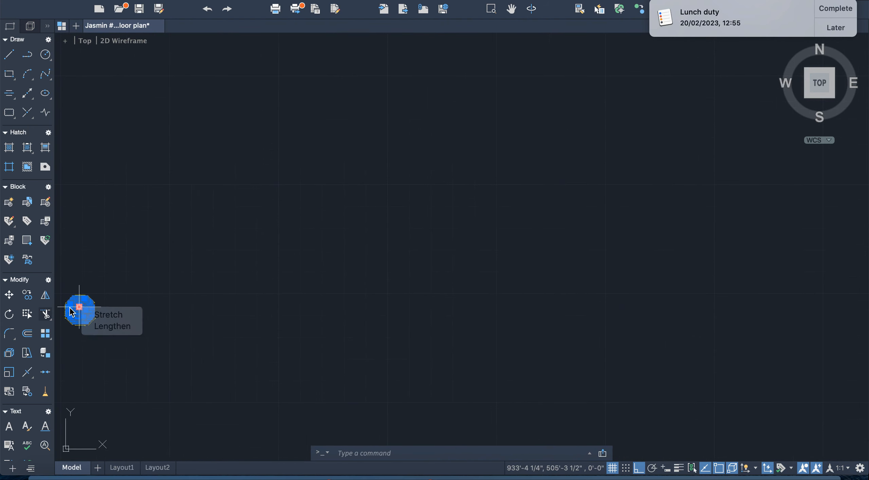
scroll(65, 302, "up", 10)
scroll(64, 302, "down", 10)
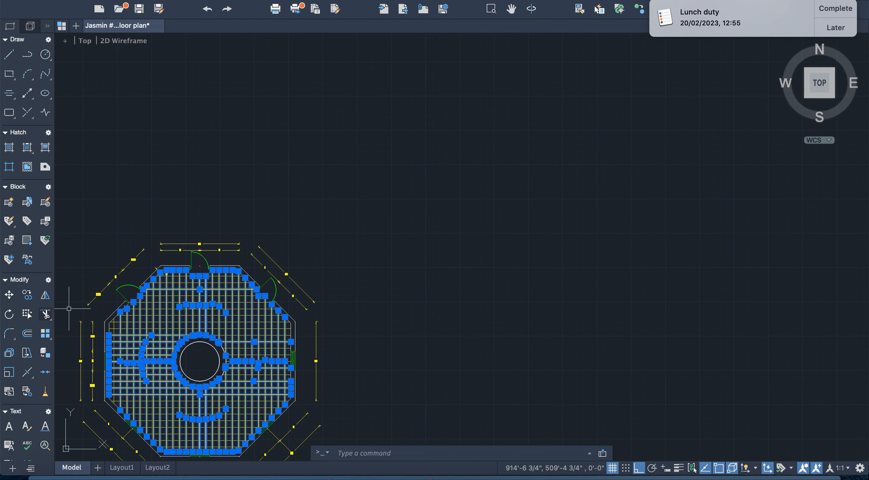
scroll(86, 412, "up", 10)
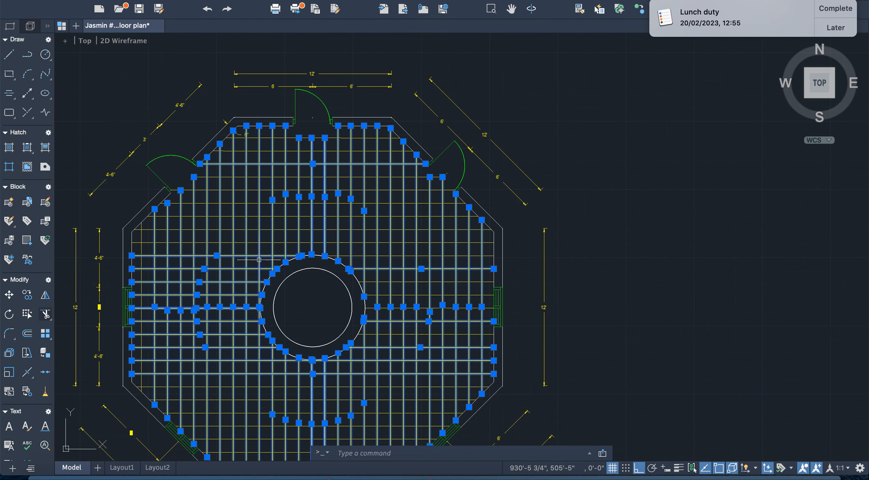
Add the horizontal grid lines in the upper half of the octagon and to the right of the circles to the selection
left_click(239, 207)
mouse_move(239, 207)
left_mouse_down()
mouse_move(146, 248)
mouse_move(190, 269)
mouse_move(176, 249)
left_mouse_up()
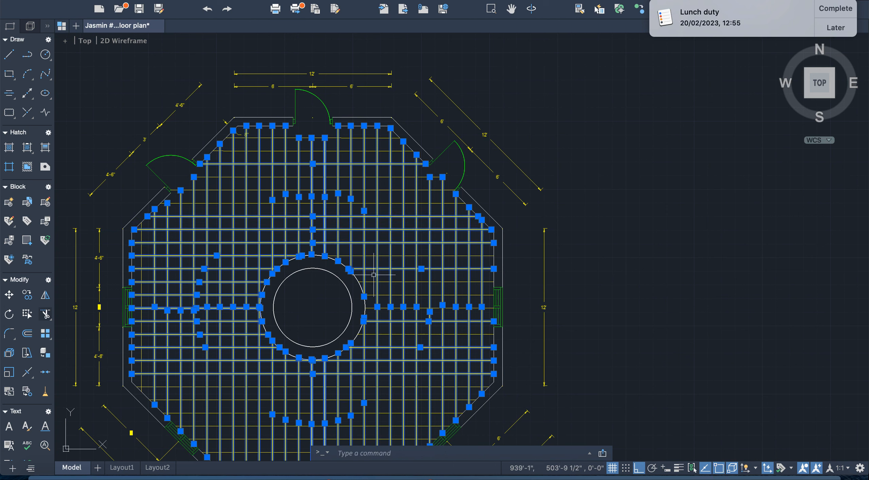
left_click_drag(400, 277, 373, 349)
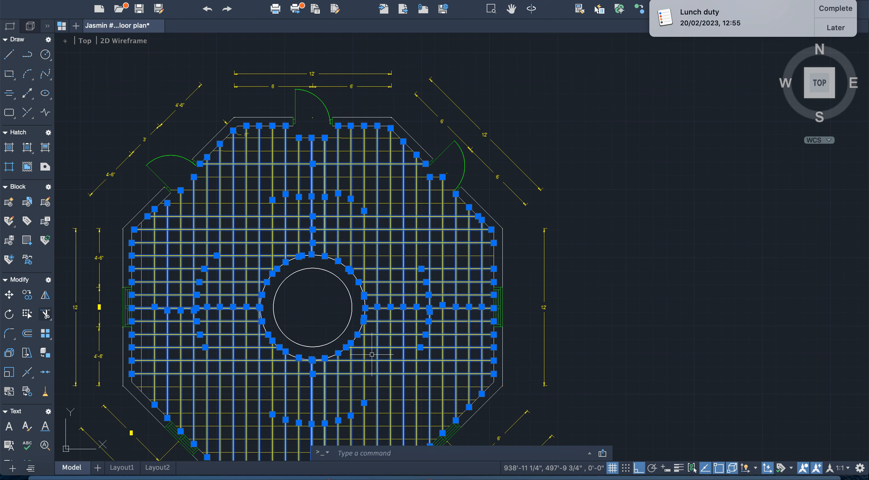
left_click(385, 249)
mouse_move(385, 249)
left_mouse_down()
mouse_move(383, 258)
mouse_move(383, 245)
left_mouse_up()
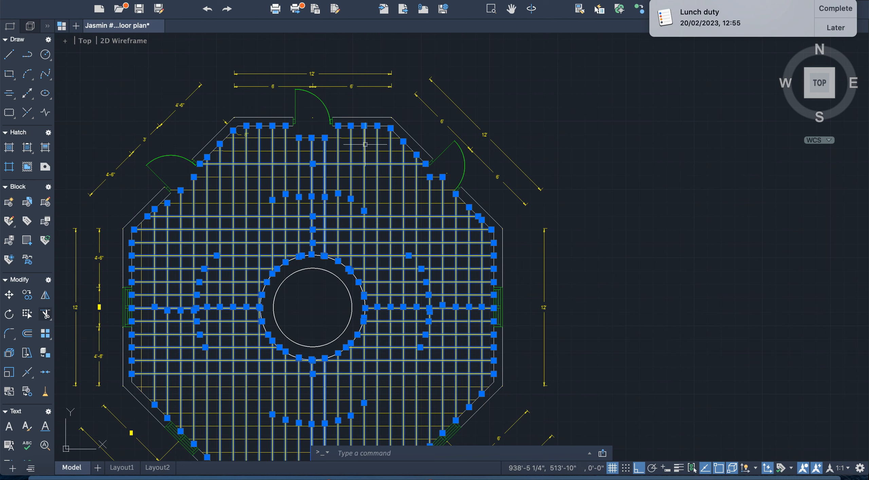
mouse_move(370, 145)
left_mouse_down()
mouse_move(355, 241)
mouse_move(405, 323)
mouse_move(387, 360)
mouse_move(387, 329)
left_mouse_up()
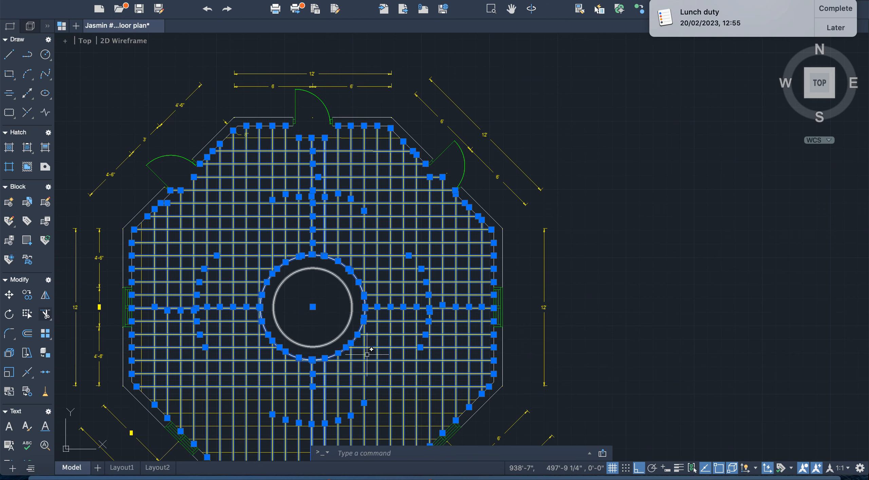
Add the remaining horizontal grid lines between the circles and the bottom wall to the selection
scroll(356, 406, "down", 5)
scroll(356, 407, "up", 5)
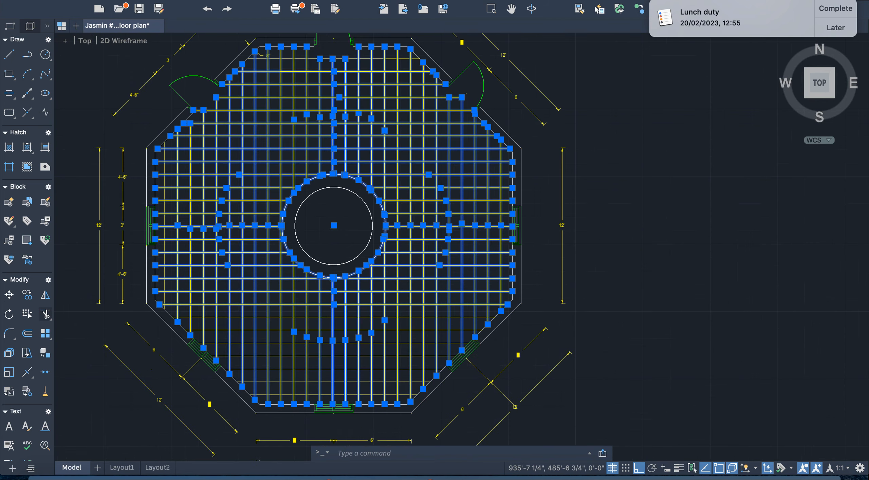
scroll(346, 418, "up", 3)
scroll(348, 420, "down", 3)
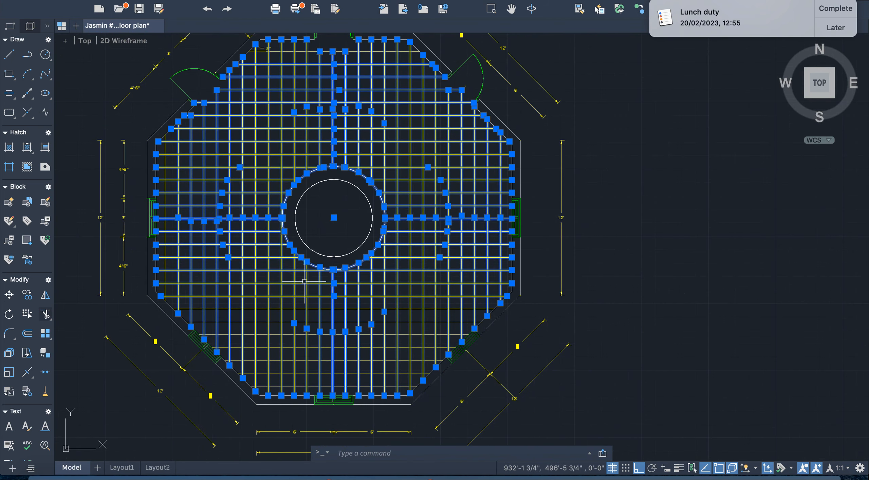
mouse_move(298, 304)
left_mouse_down()
mouse_move(313, 362)
mouse_move(285, 373)
mouse_move(251, 340)
left_mouse_up()
mouse_move(392, 347)
left_mouse_down()
mouse_move(258, 326)
mouse_move(328, 387)
left_mouse_up()
left_click(333, 385)
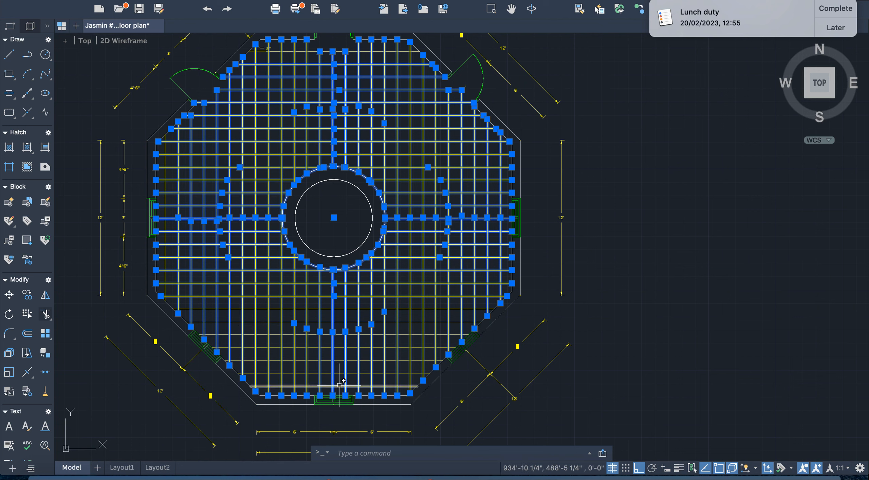
mouse_move(356, 379)
left_mouse_down()
mouse_move(317, 311)
mouse_move(302, 300)
mouse_move(311, 326)
mouse_move(301, 354)
mouse_move(231, 326)
mouse_move(197, 285)
left_mouse_up()
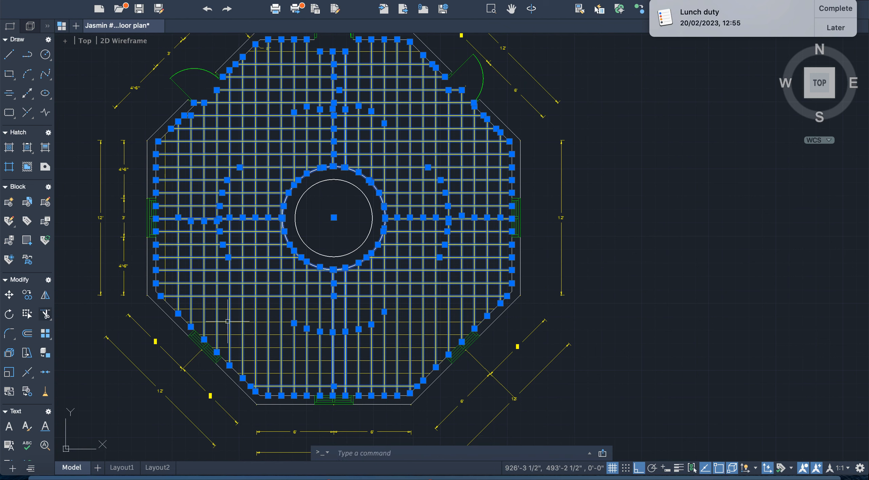
mouse_move(248, 329)
left_mouse_down()
mouse_move(266, 371)
mouse_move(272, 365)
left_mouse_up()
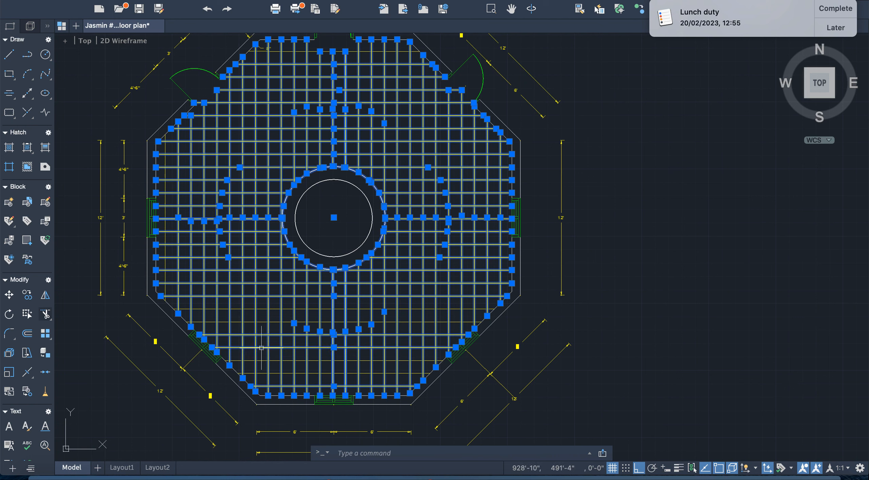
left_click(263, 360)
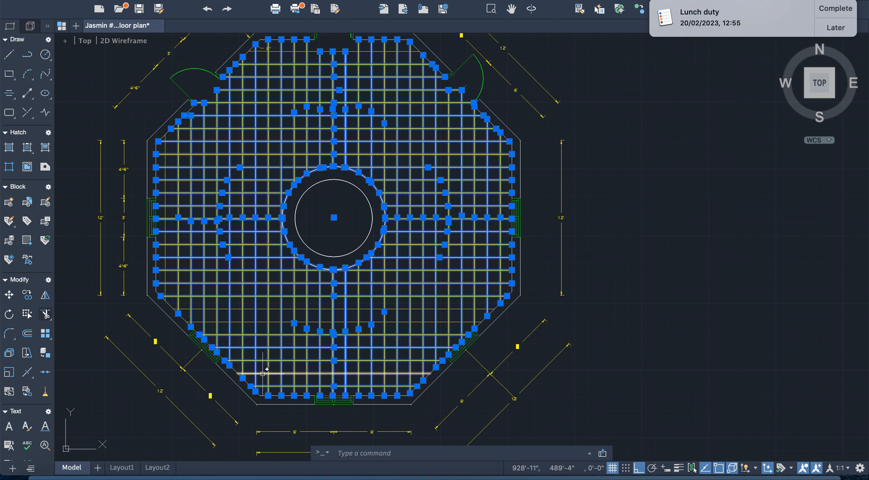
left_click(265, 373)
left_click(259, 322)
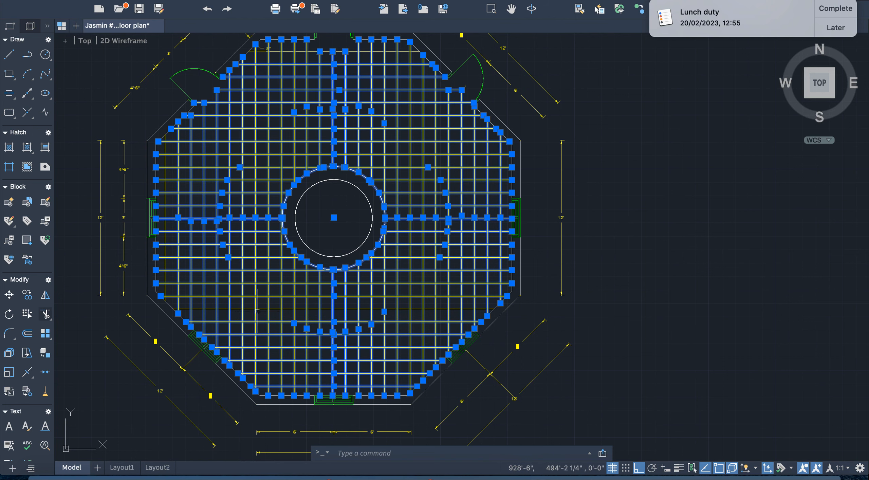
left_click(267, 309)
Move the selected grid lines to the outline layer
right_click(267, 309)
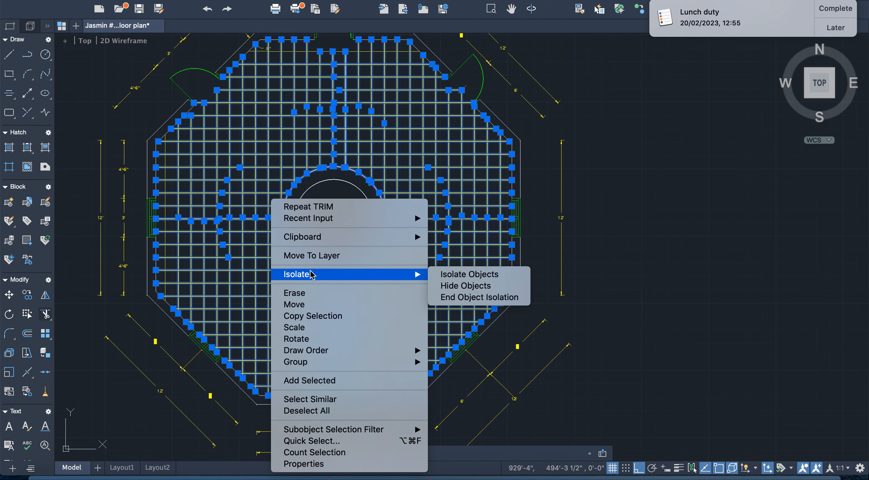
left_click(345, 256)
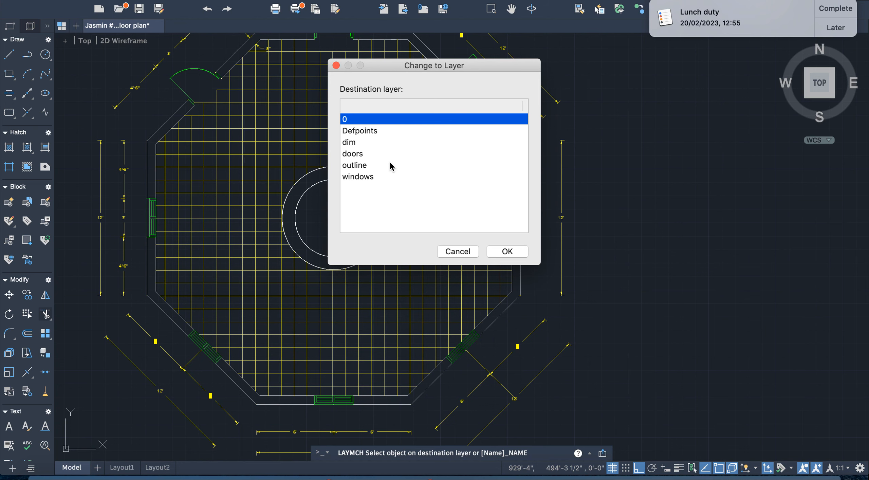
left_click(350, 166)
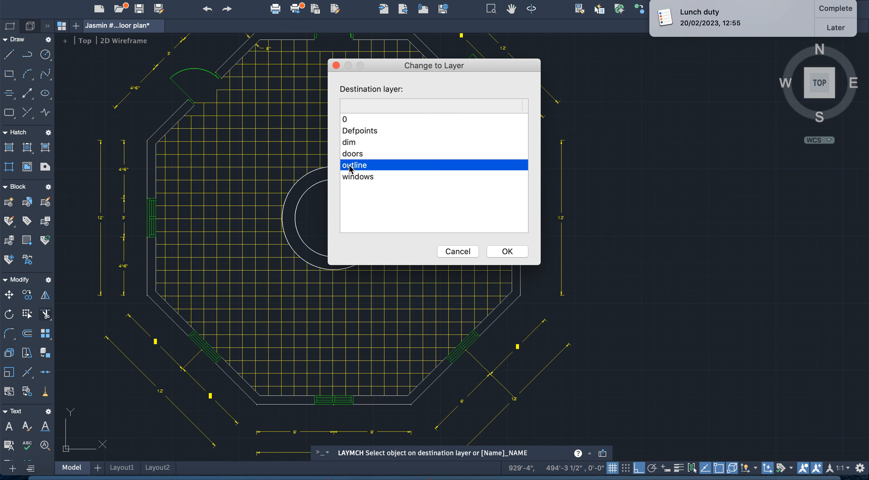
left_click(507, 251)
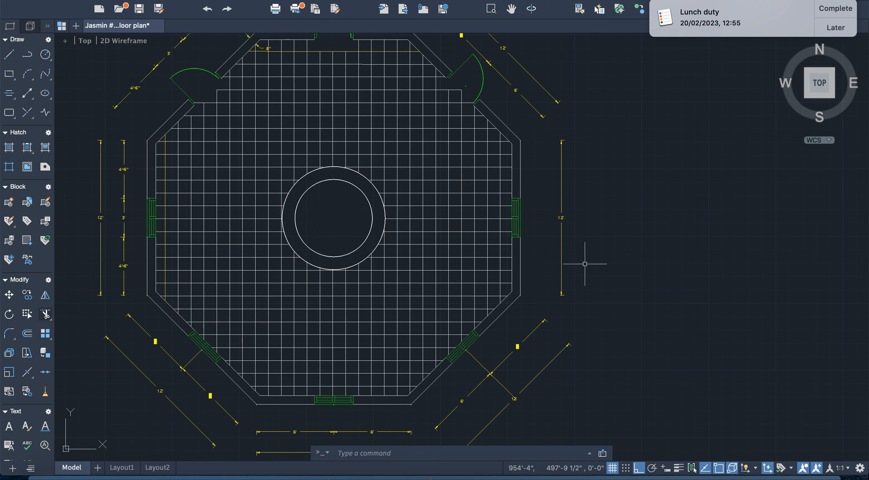
Move the leftover yellow horizontal grid line just below the top wall to the outline layer
scroll(651, 270, "down", 3)
scroll(651, 270, "up", 3)
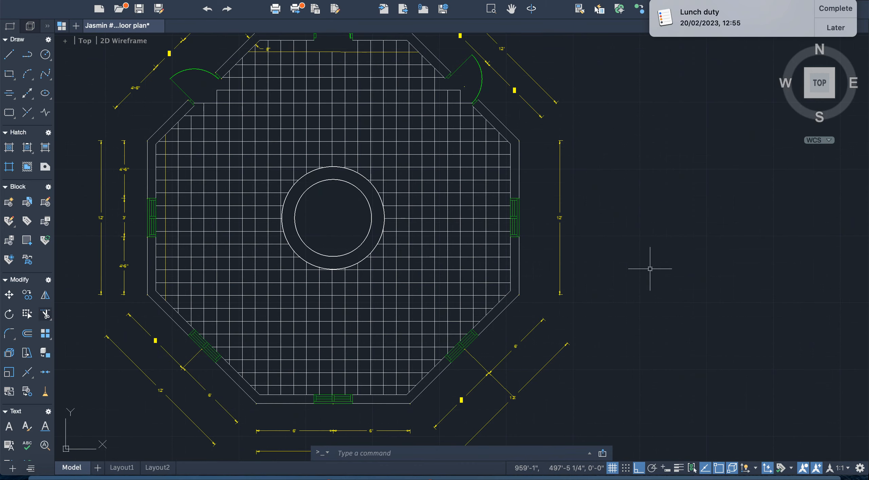
scroll(424, 99, "down", 2)
scroll(384, 79, "up", 2)
scroll(384, 79, "up", 2)
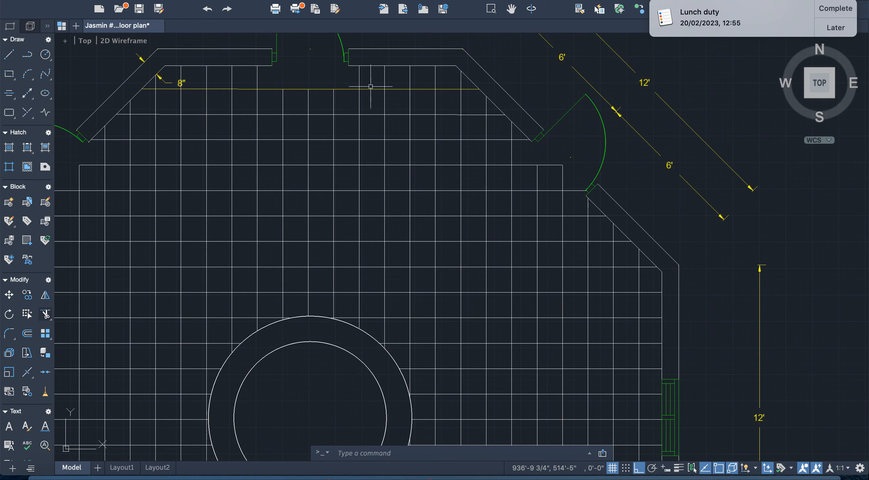
left_click(369, 89)
right_click(368, 89)
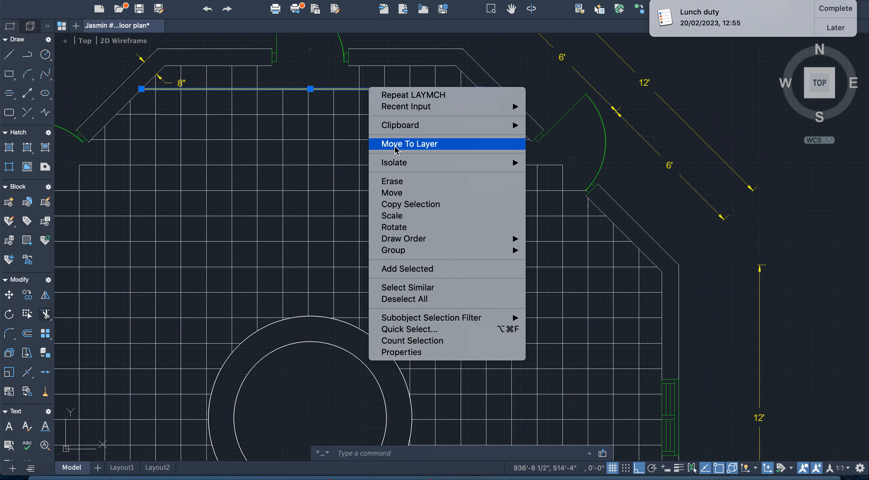
left_click(394, 144)
left_click(360, 165)
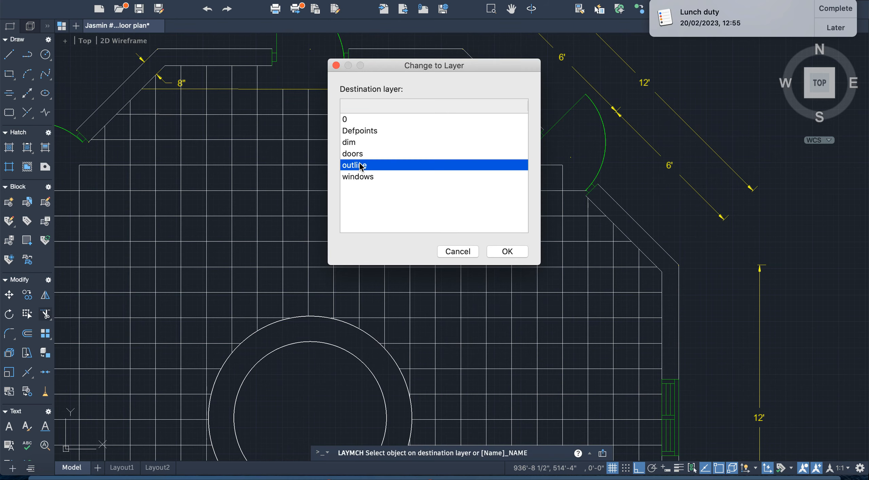
left_click(506, 252)
scroll(508, 278, "down", 10)
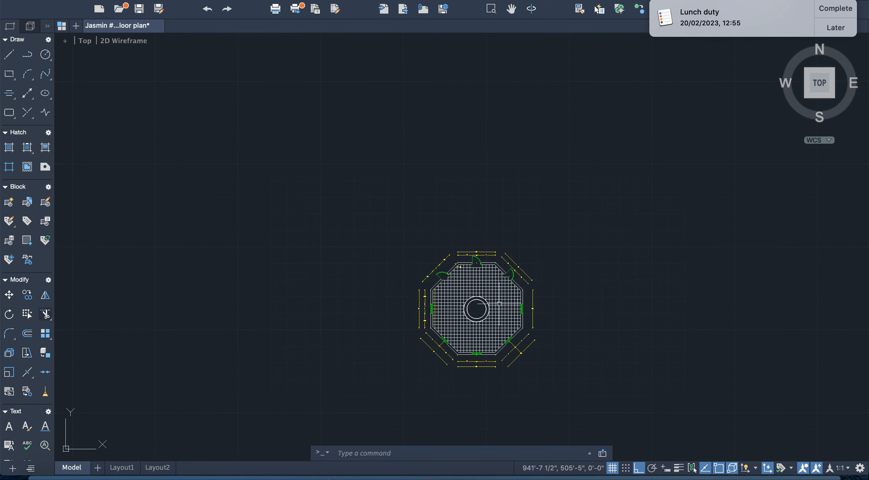
scroll(493, 338, "up", 5)
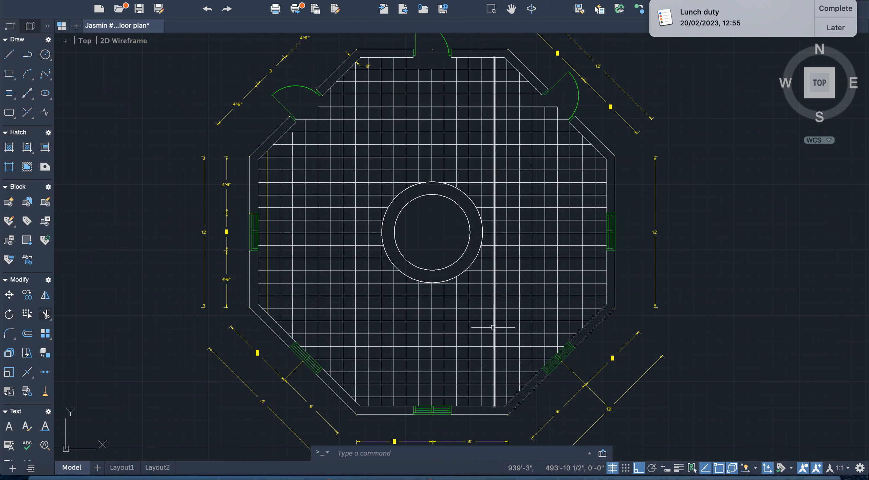
scroll(640, 298, "down", 3)
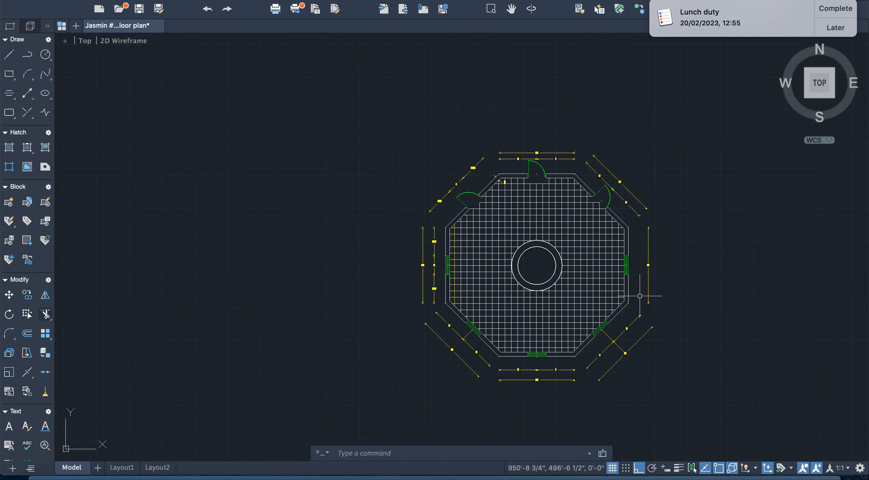
mouse_move(624, 303)
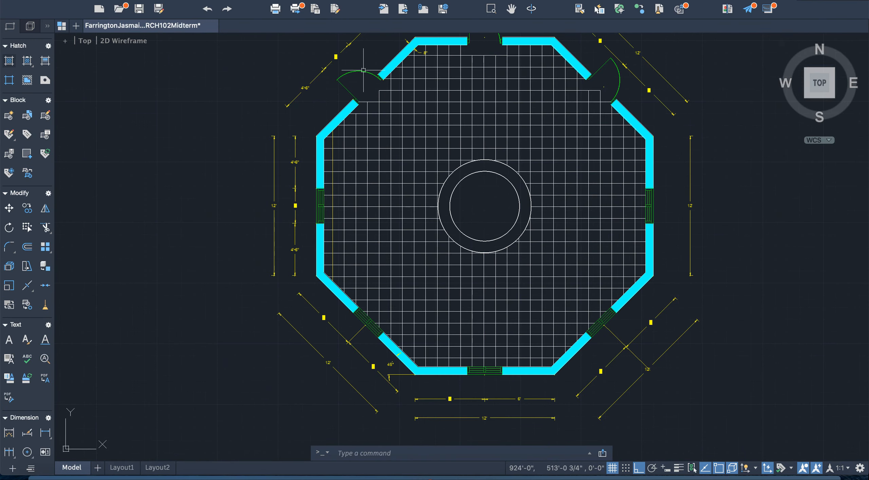
scroll(430, 98, "down", 3)
scroll(470, 65, "up", 3)
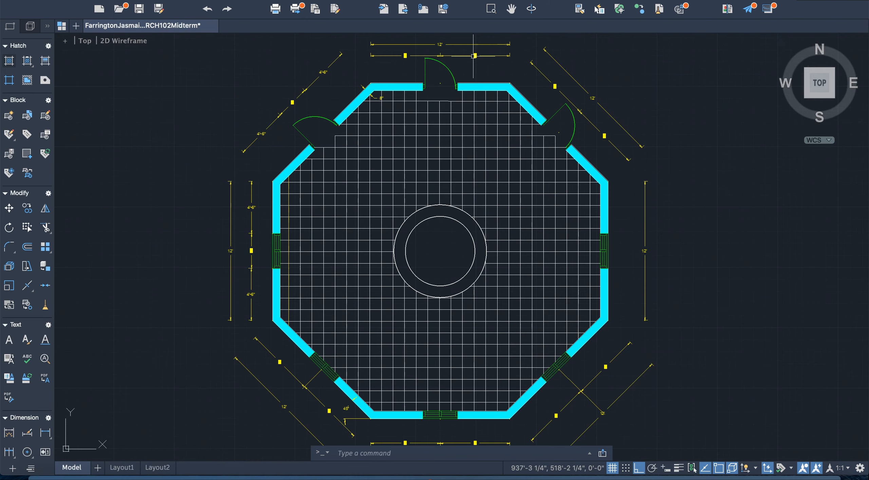
scroll(472, 66, "down", 3)
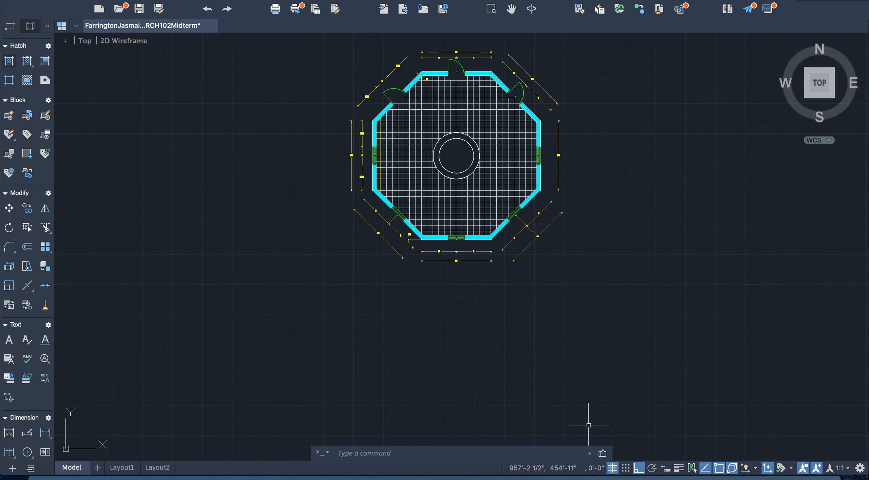